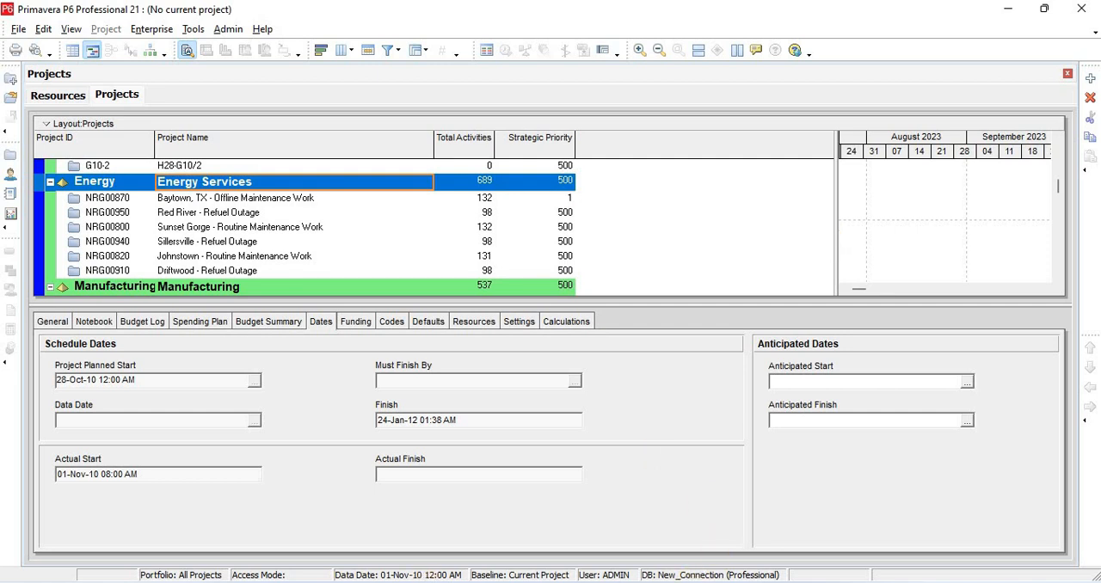
Switch to Acrobat Reader and examine the rooms and ceiling fixtures in the ground floor plan, GF EE Ceiling.pdf
mouse_move(378, 582)
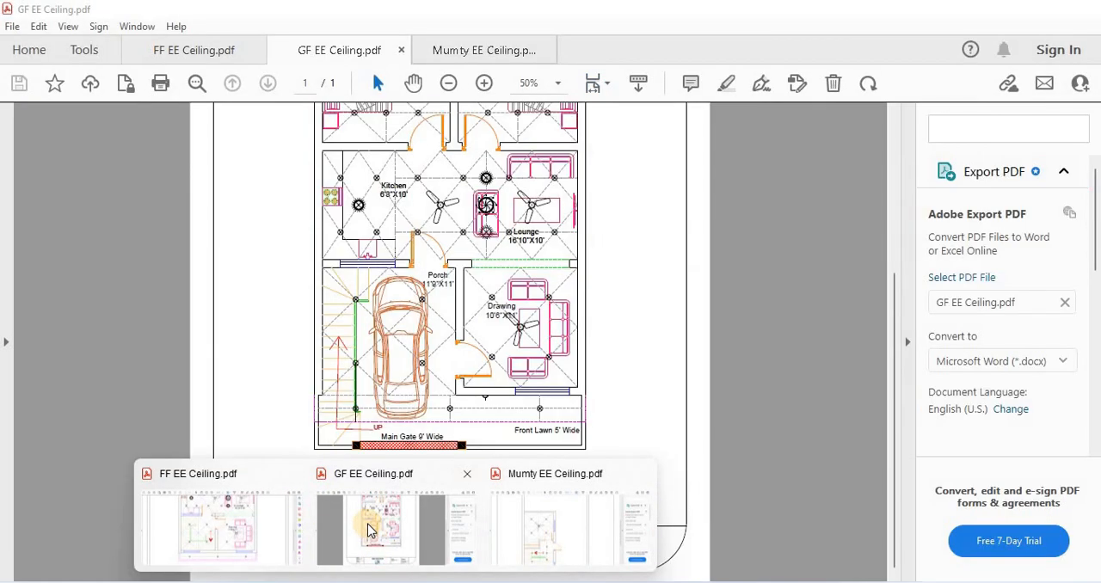
left_click(369, 529)
scroll(358, 310, "up", 1)
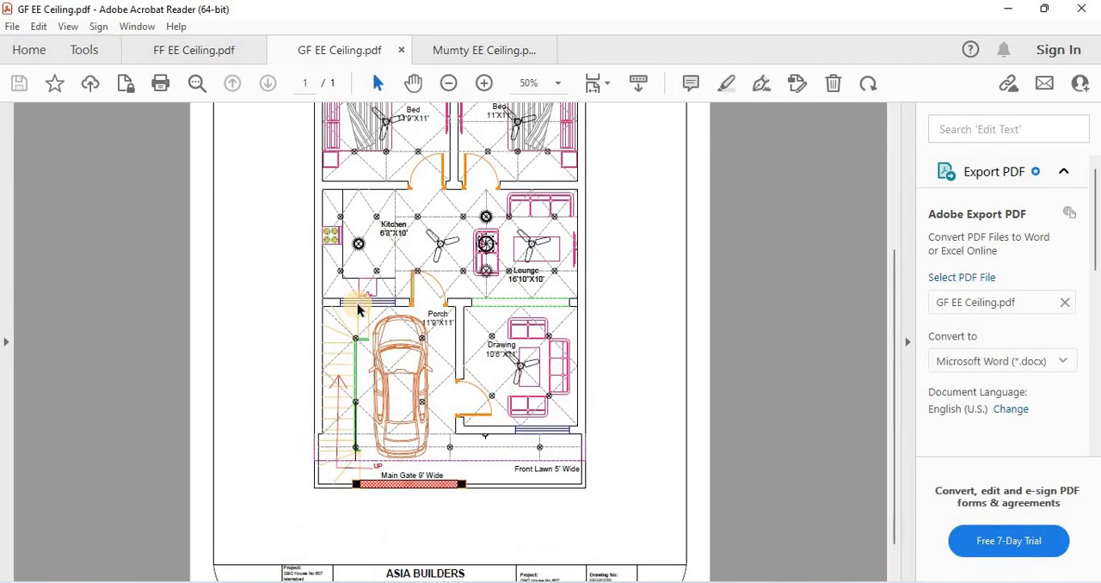
scroll(358, 310, "up", 5)
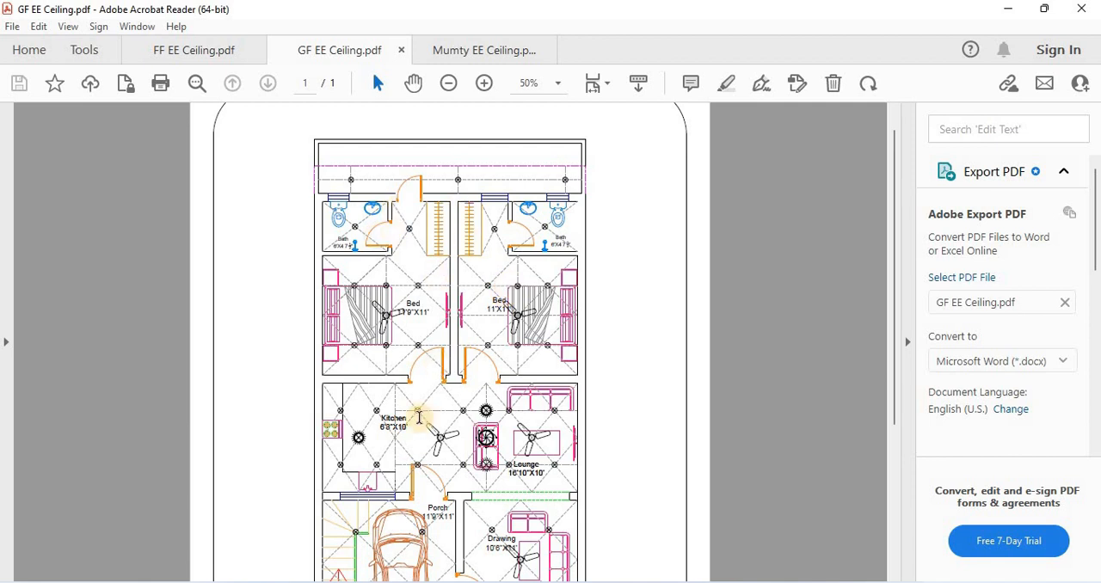
scroll(371, 352, "down", 1)
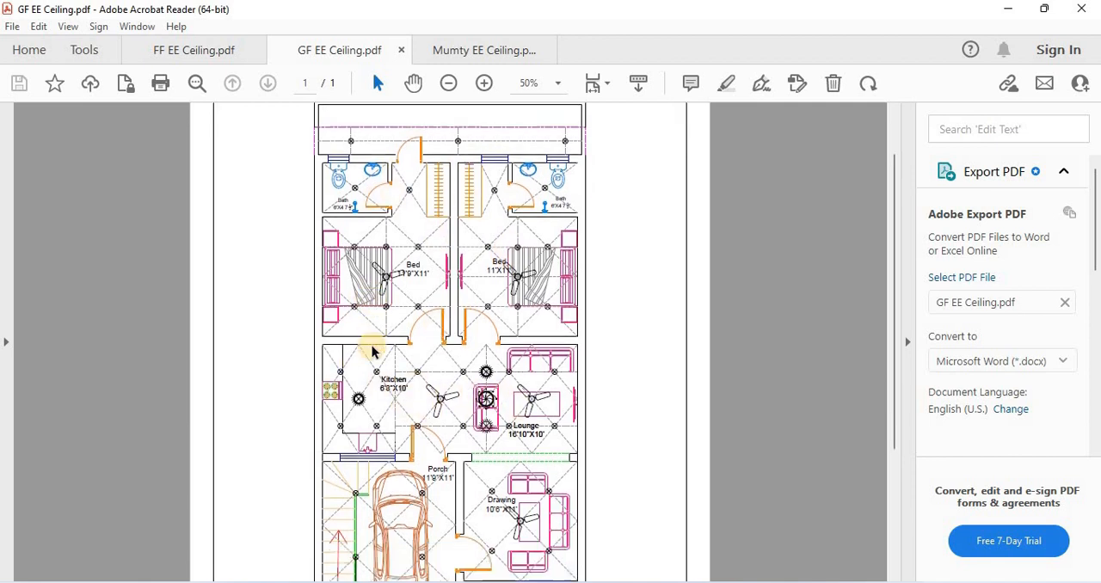
scroll(452, 393, "down", 2)
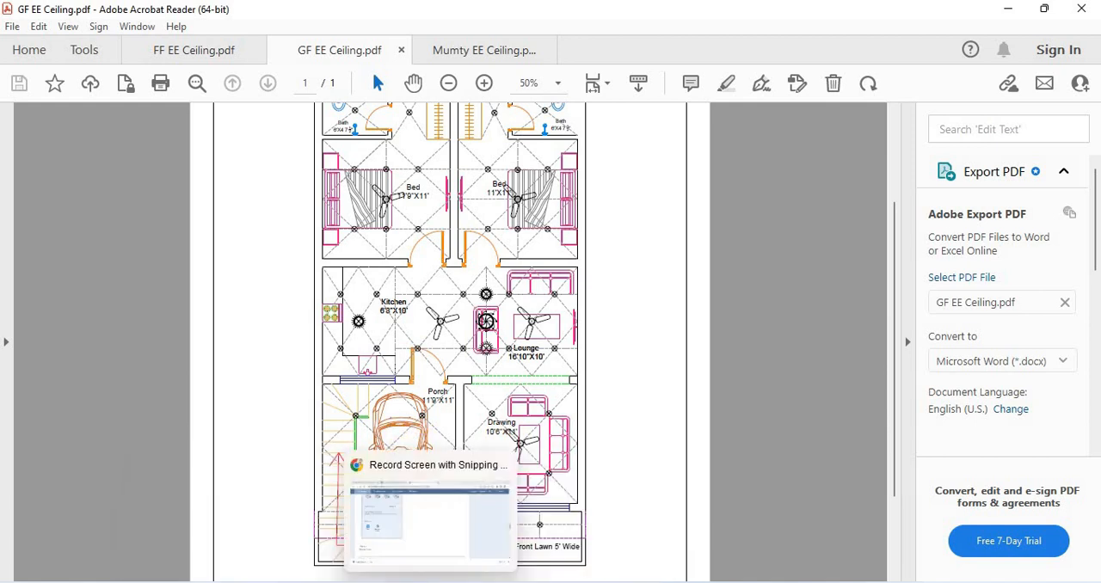
left_click(430, 516)
key("alt+Tab")
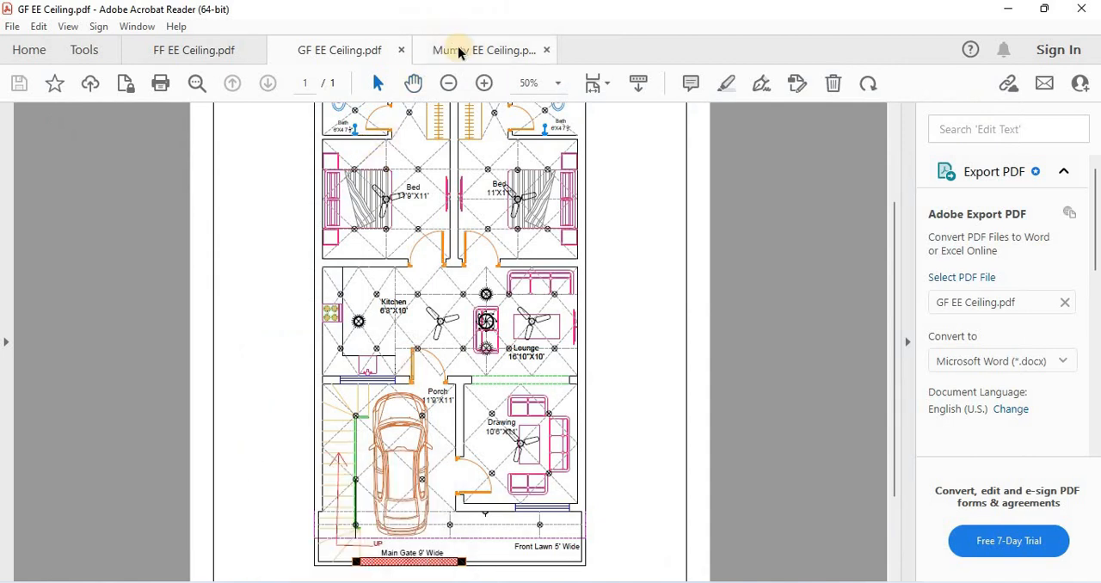
Open the first floor plan, FF EE Ceiling.pdf, and examine its rooms from the rear terrace to the drawing room
left_click(194, 52)
scroll(463, 370, "up", 5)
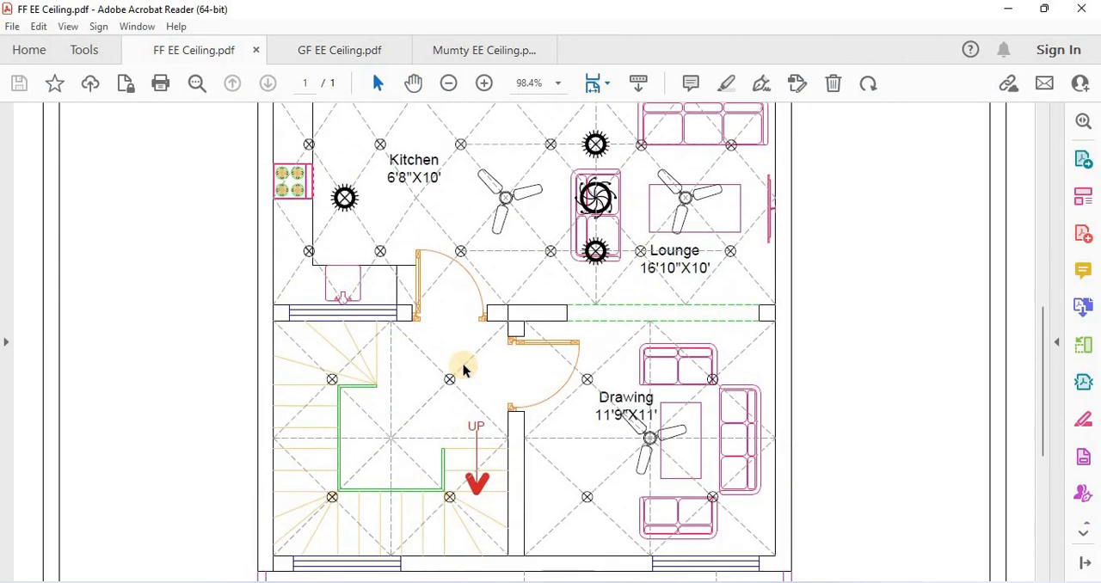
scroll(464, 370, "up", 5)
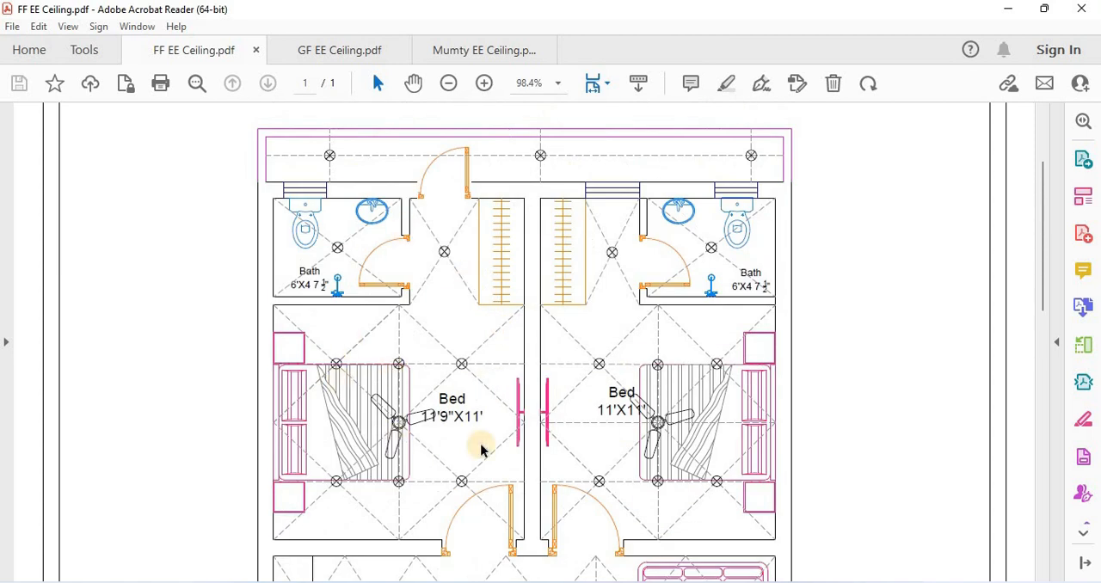
scroll(578, 337, "down", 10)
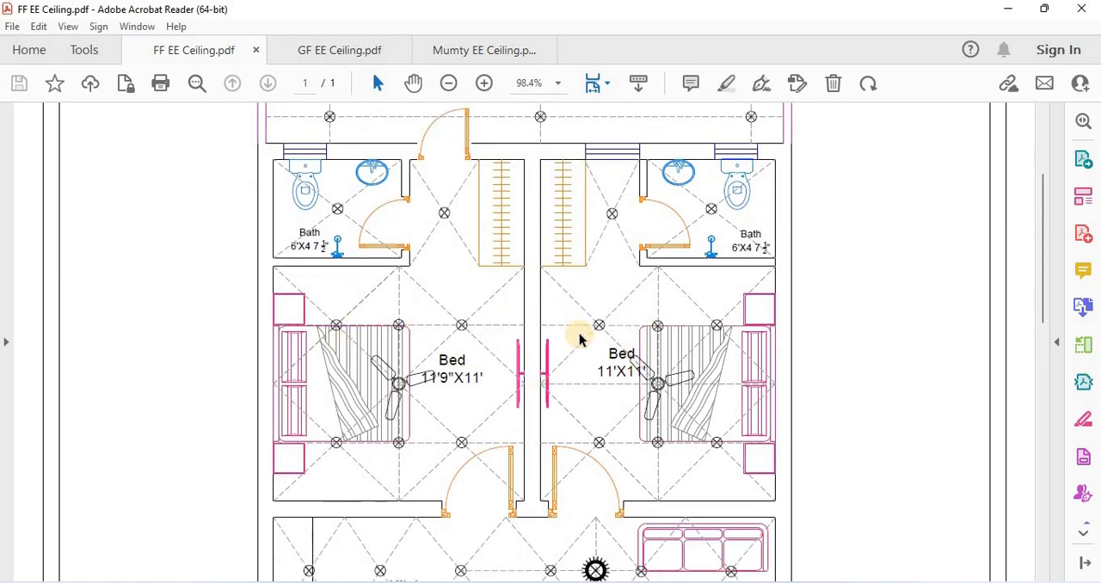
scroll(579, 344, "down", 3)
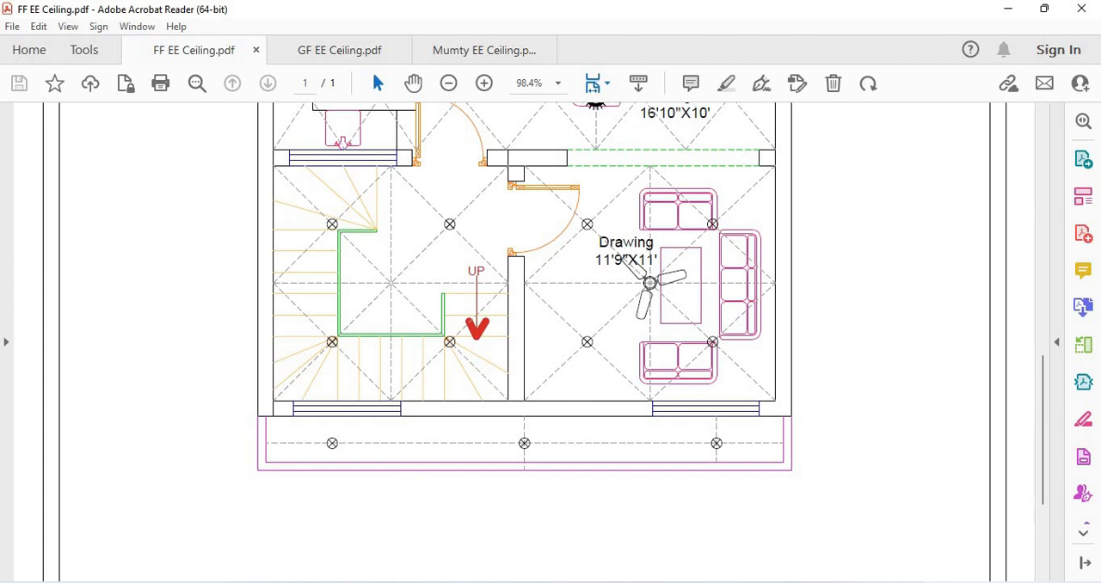
Switch back to Primavera P6, open the global calendar My New Calendar and examine the work hours of 18 July 2023
left_click(348, 581)
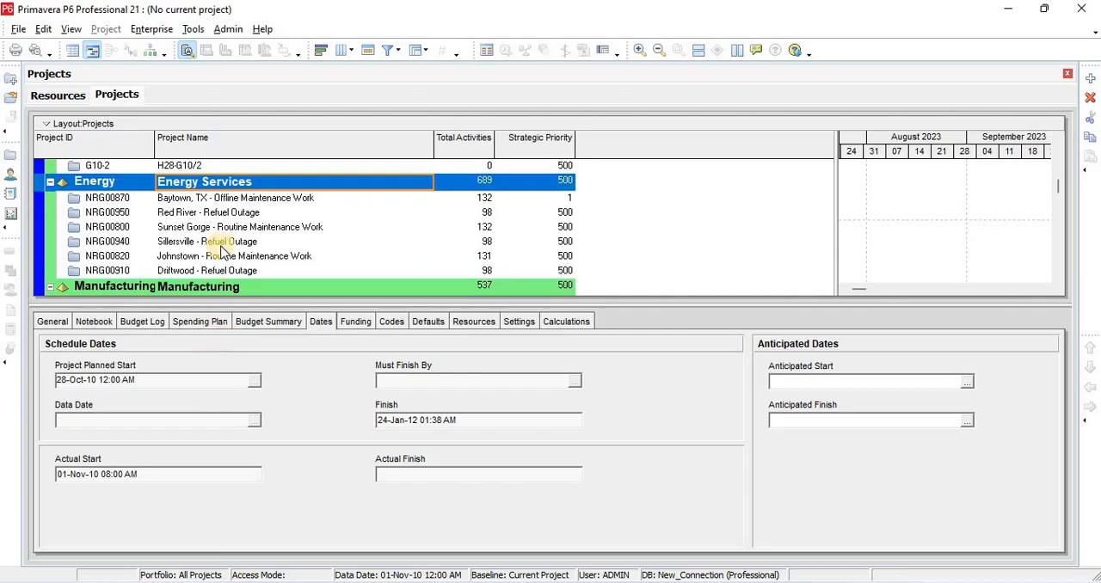
left_click(257, 198)
left_click(261, 184)
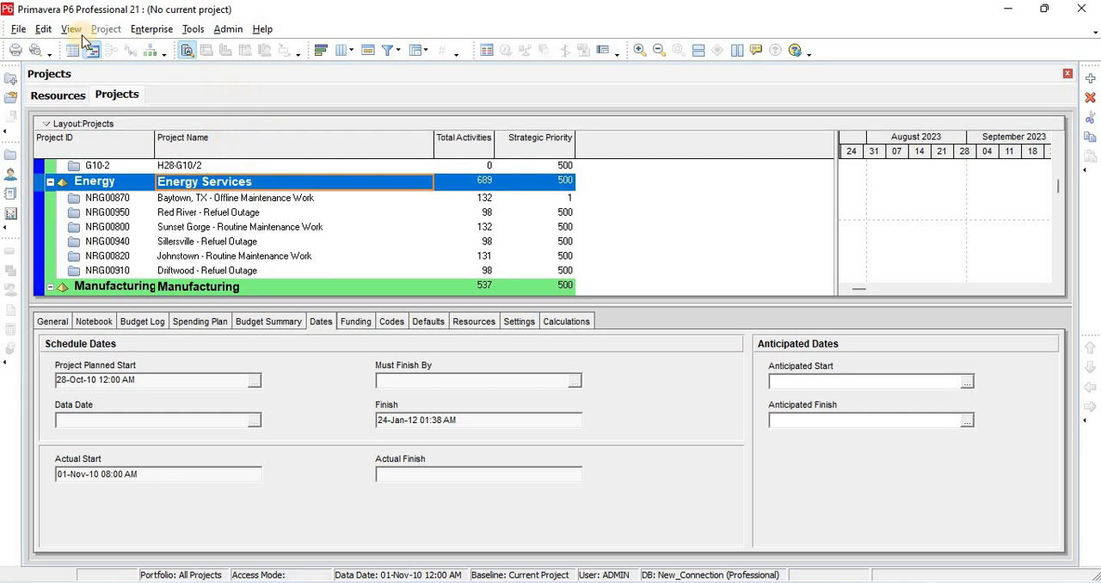
left_click(148, 31)
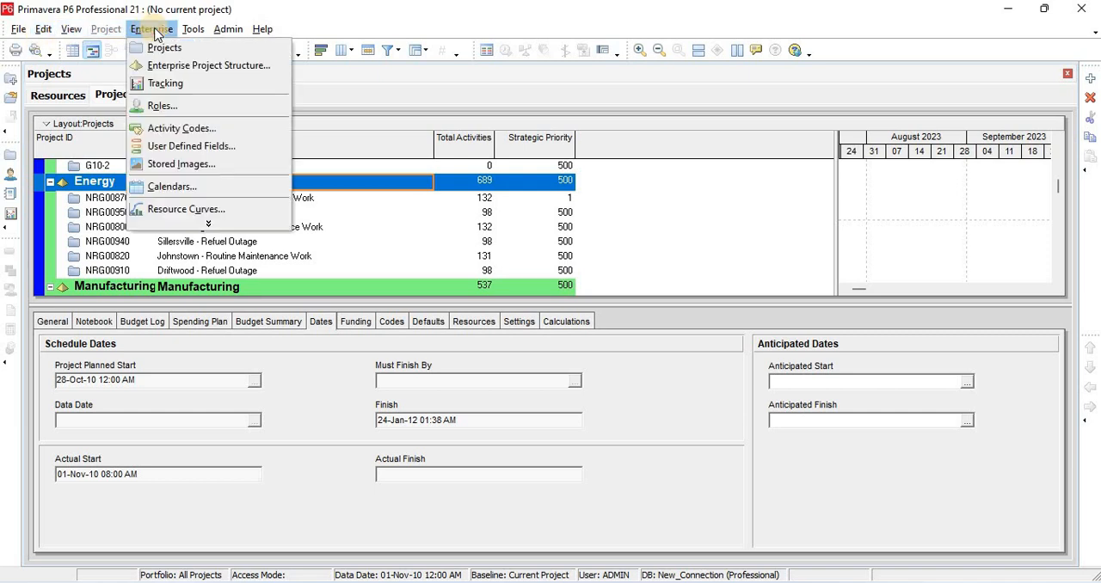
left_click(190, 196)
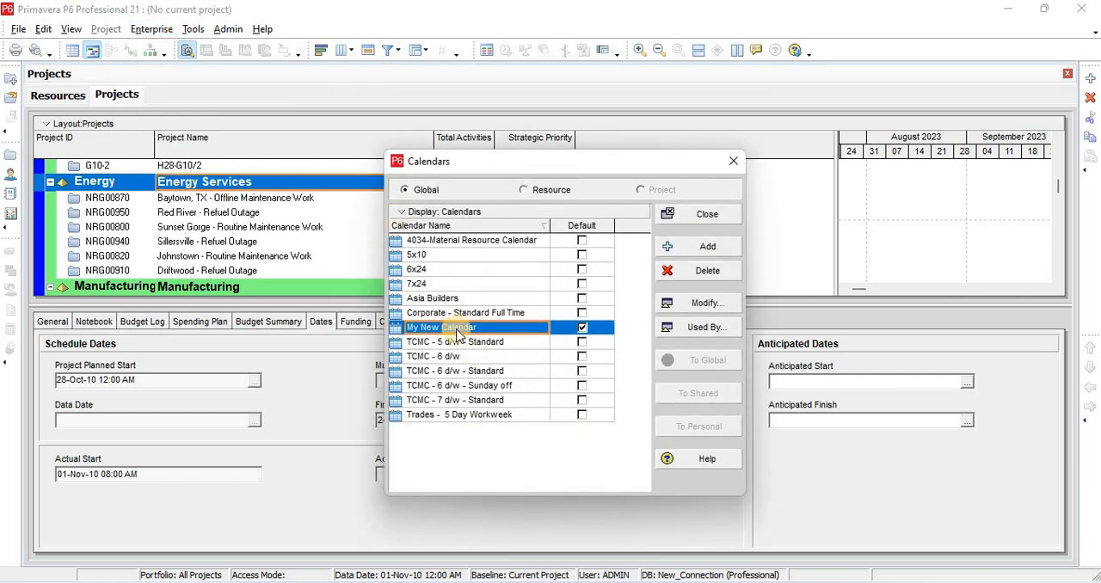
left_click(681, 300)
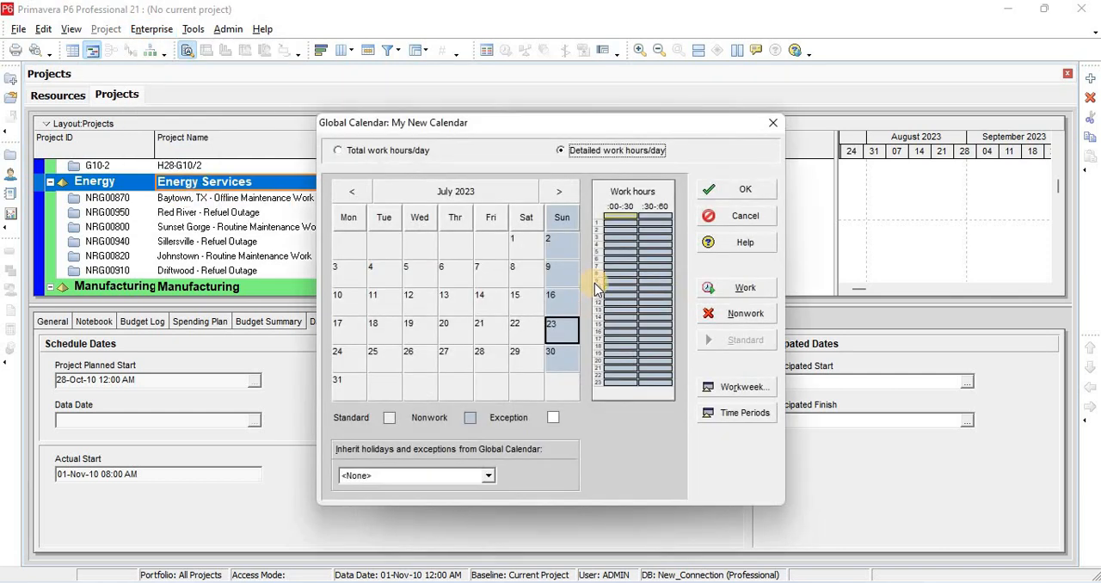
left_click(387, 329)
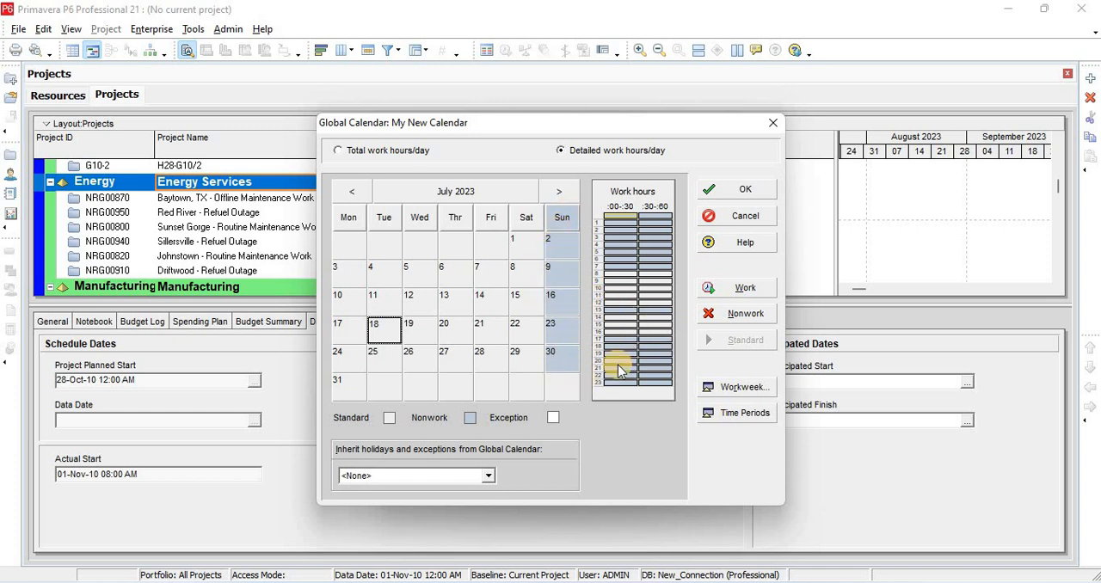
Review the standard weekly work hours and the hours per time period of My New Calendar, then close the calendars
left_click(746, 387)
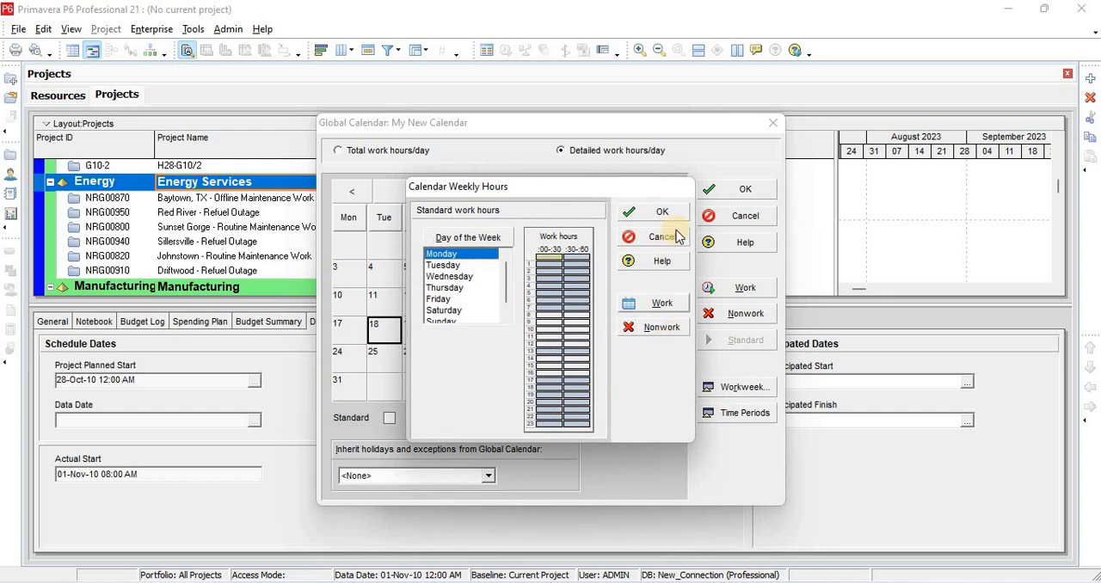
left_click(674, 216)
left_click(751, 415)
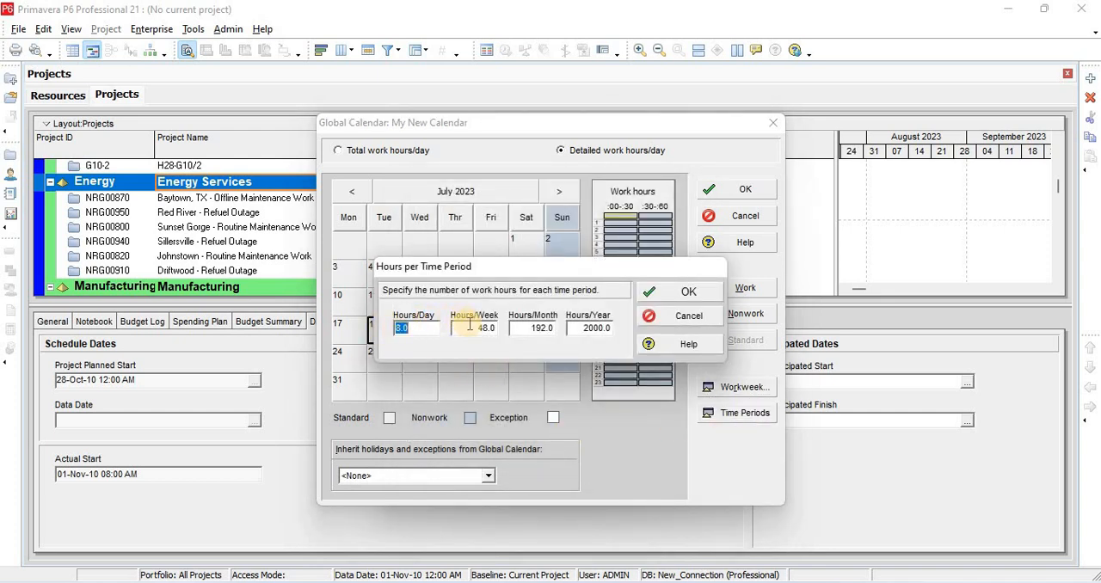
left_click(691, 295)
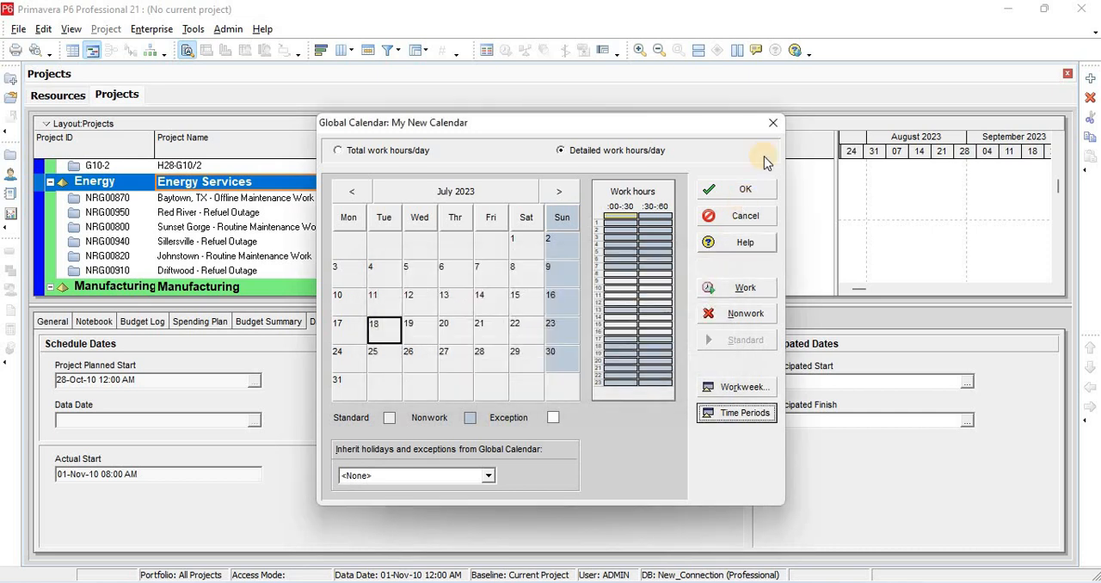
left_click(772, 123)
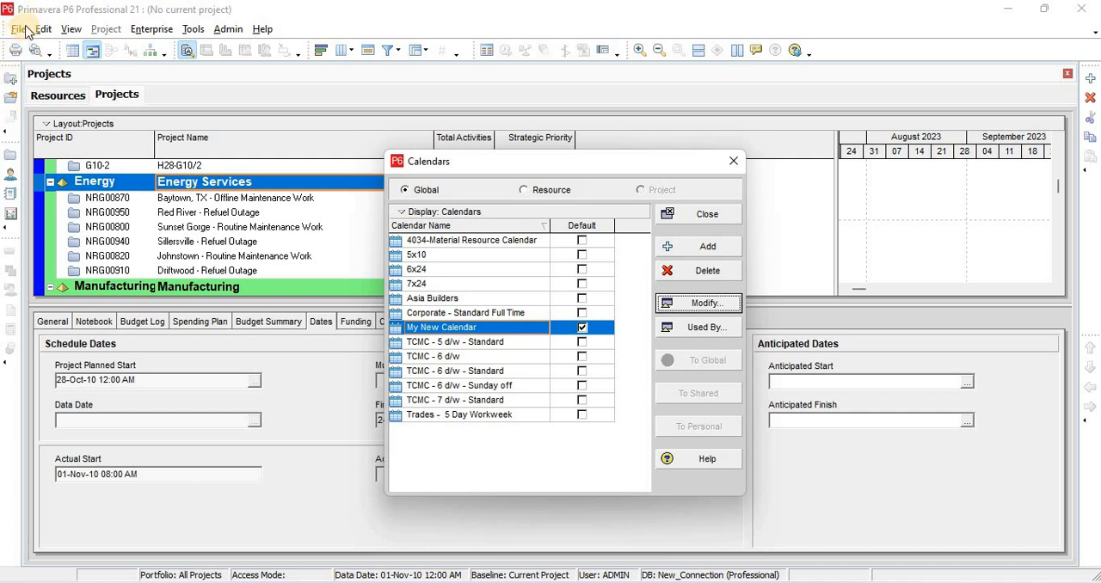
left_click(733, 161)
Review the currency options in the user preferences and close them
left_click(43, 28)
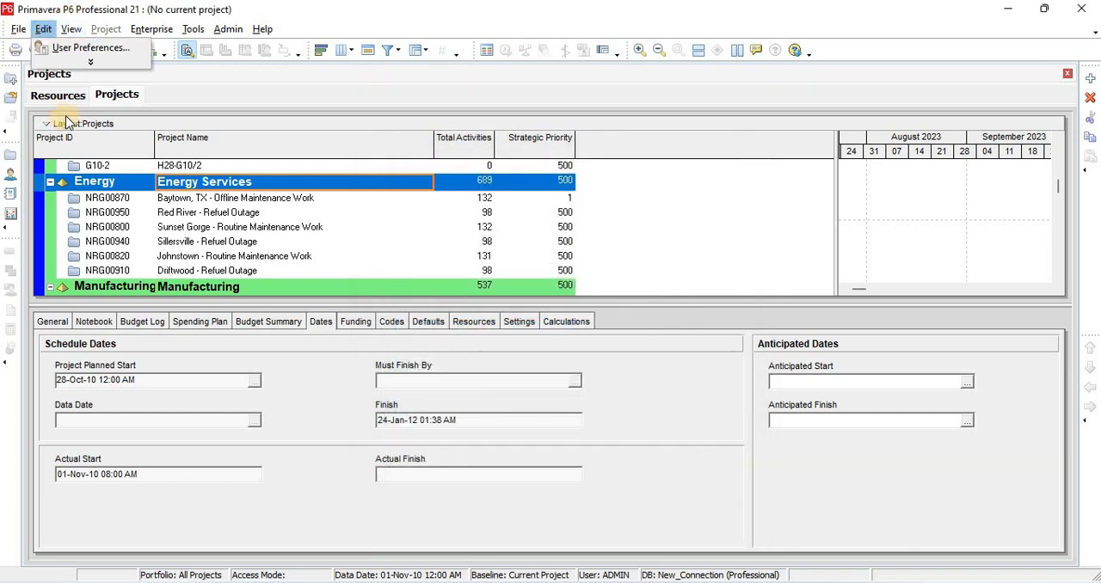
left_click(86, 47)
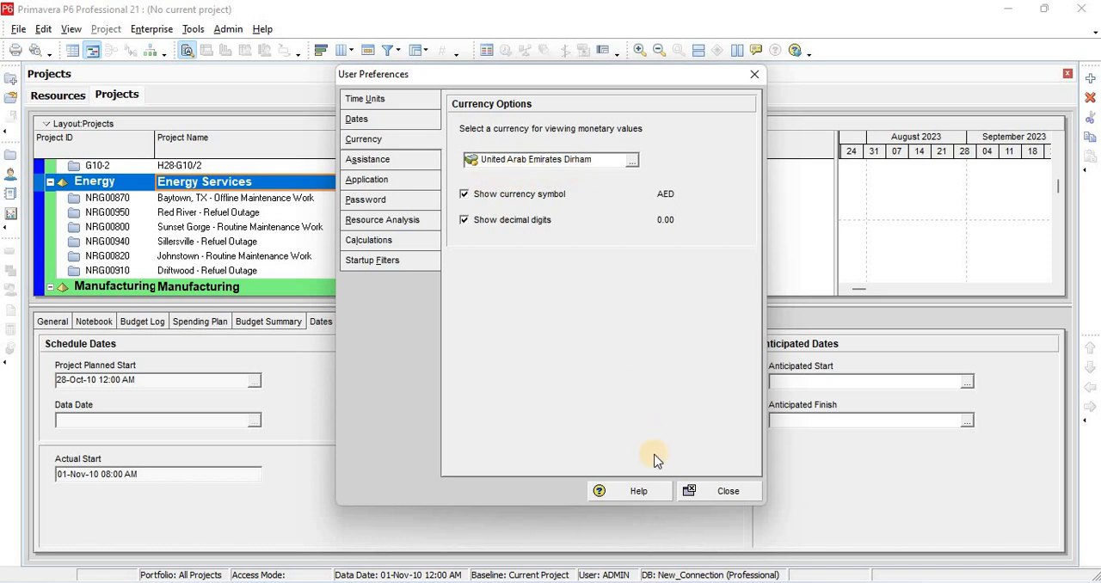
left_click(707, 496)
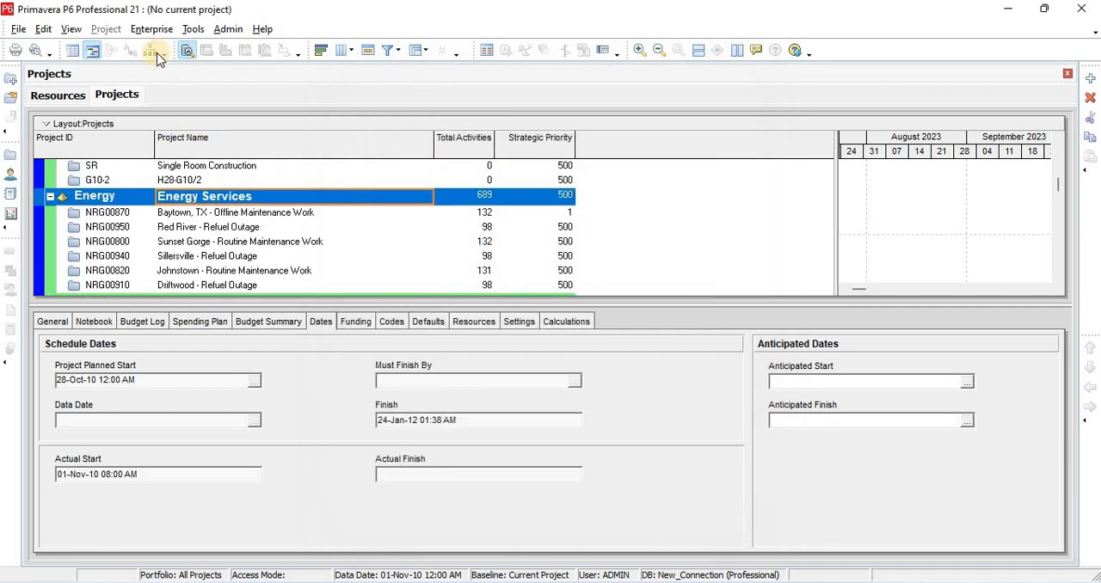
Add a new currency entry to the administrative currencies list and close the list
left_click(193, 29)
left_click(151, 30)
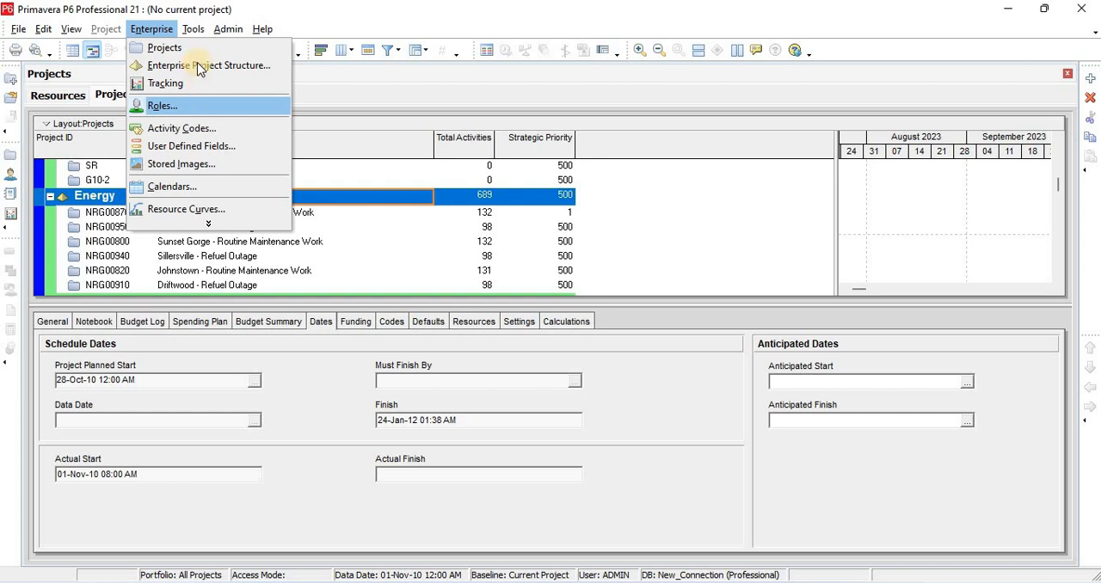
mouse_move(228, 29)
left_click(247, 72)
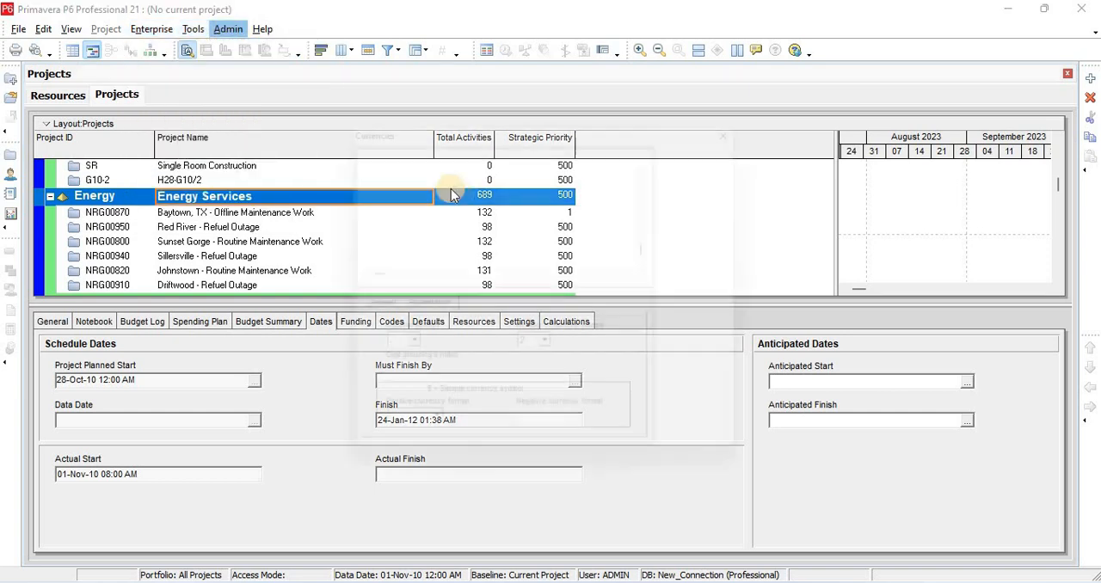
left_click(747, 181)
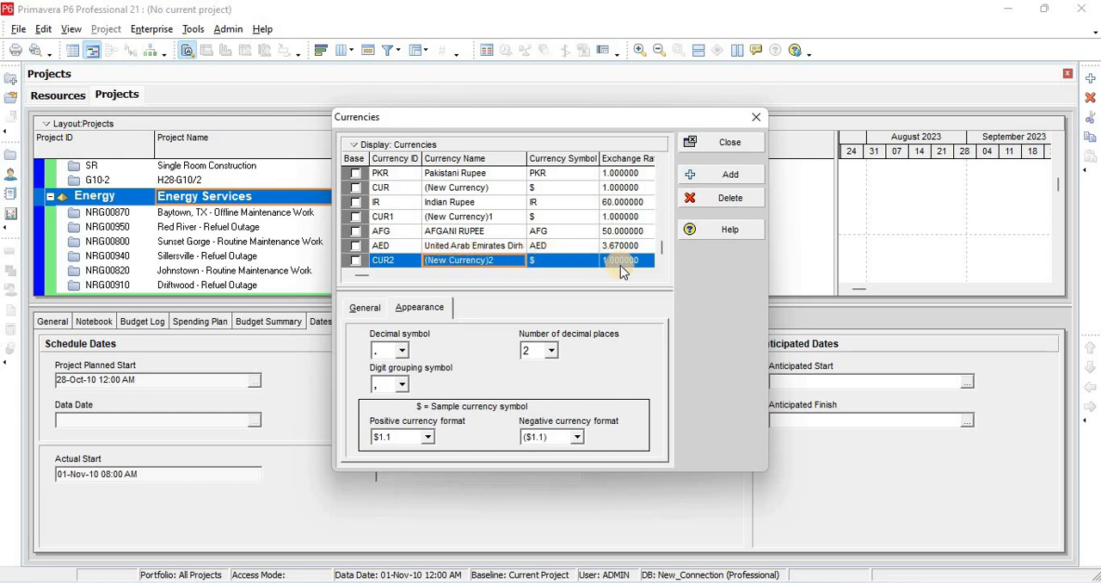
left_click(733, 144)
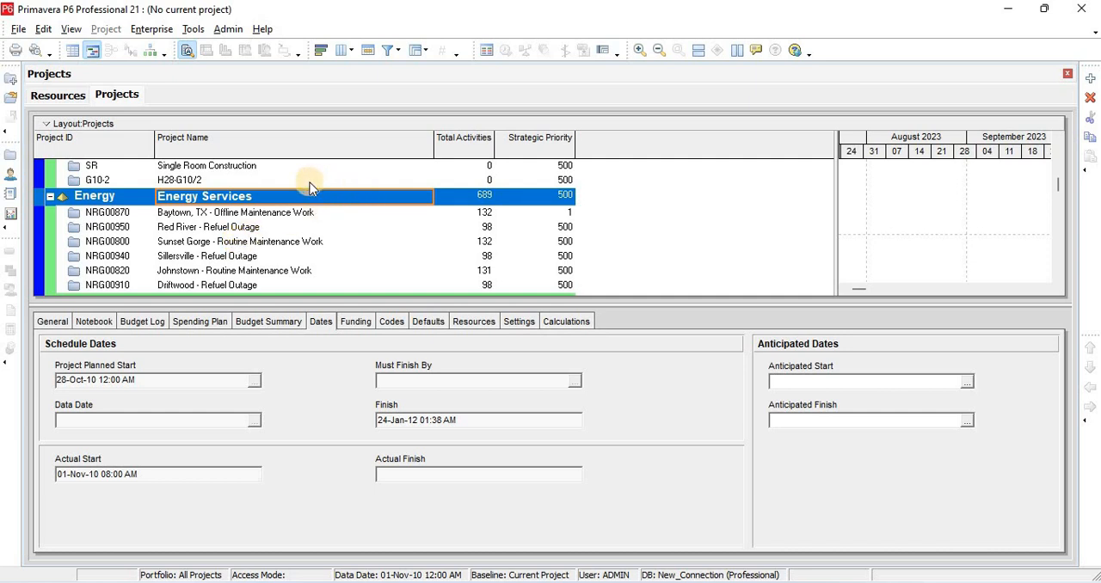
Start creating a new project and assign it to the Engineering & Construction EPS level
left_click(1090, 79)
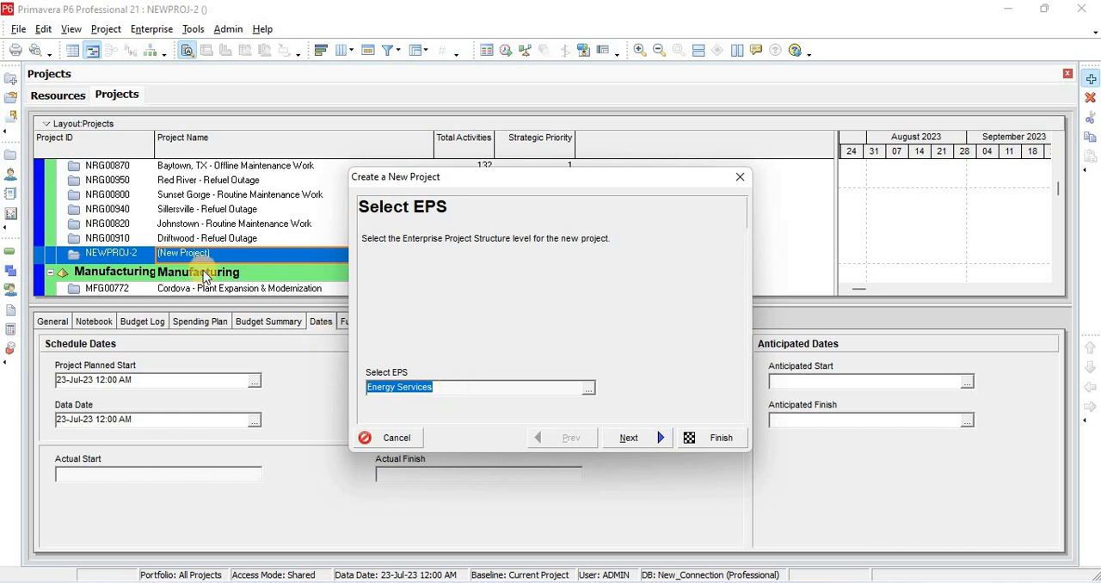
scroll(184, 250, "up", 3)
scroll(183, 245, "up", 2)
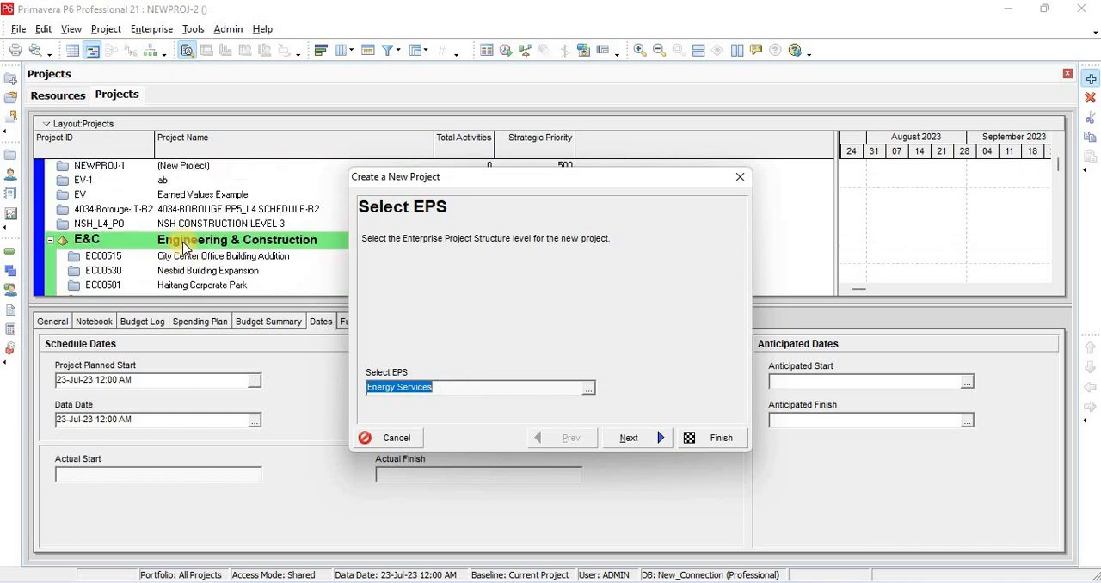
left_click(589, 389)
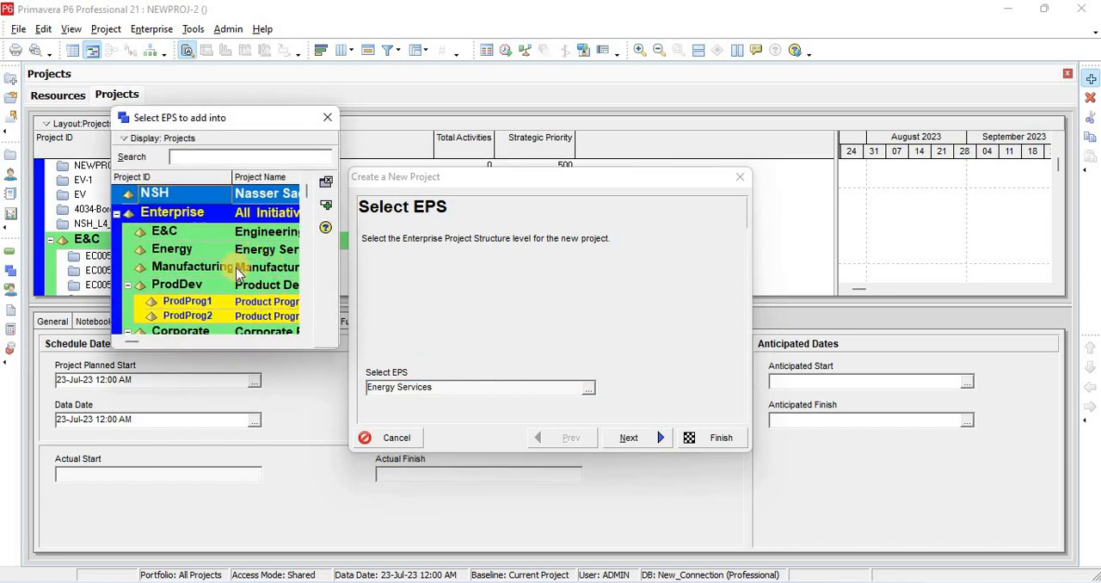
left_click(256, 252)
scroll(227, 277, "down", 2)
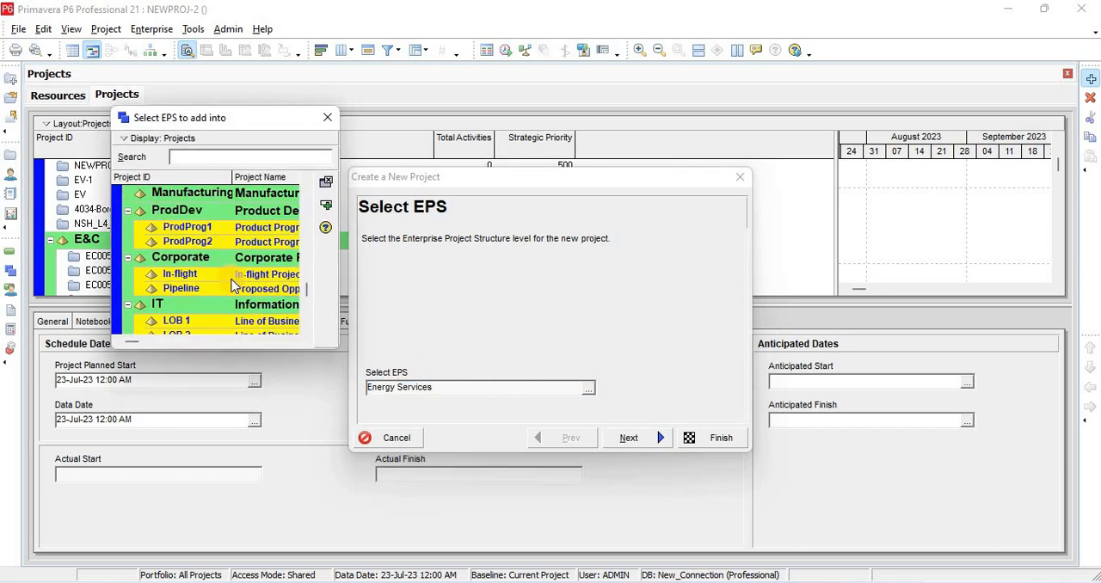
scroll(228, 282, "up", 2)
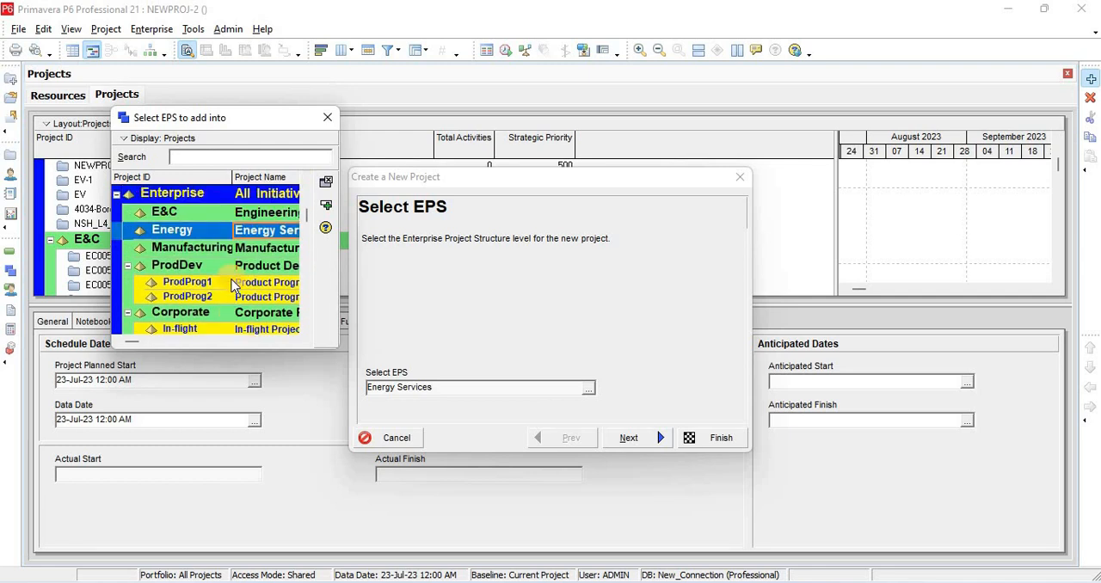
double_click(252, 215)
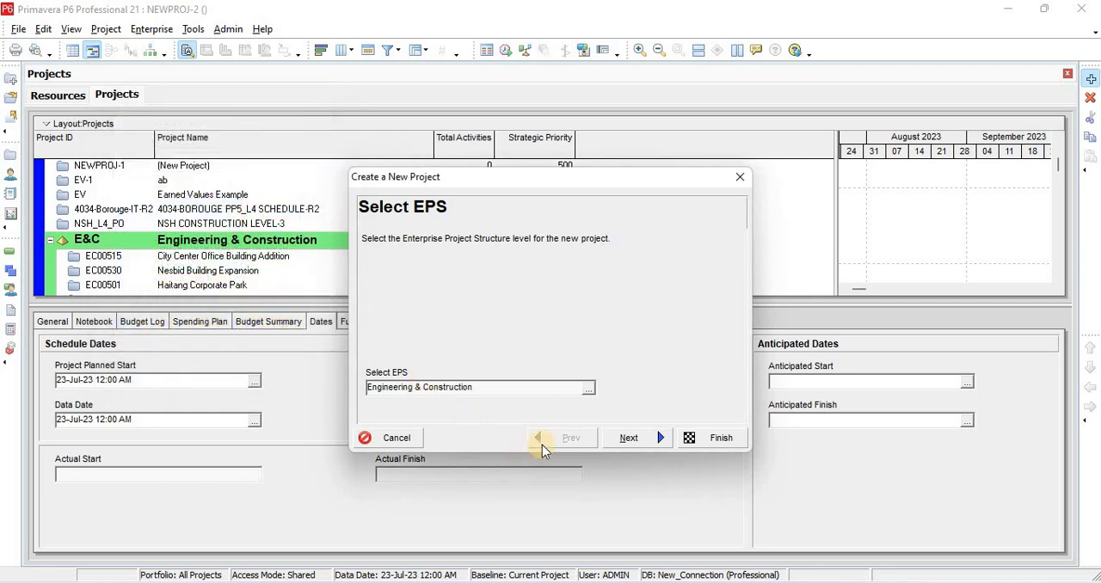
Give the new project the ID RP1000 and the name Residential Project, and finish creating it
left_click(628, 438)
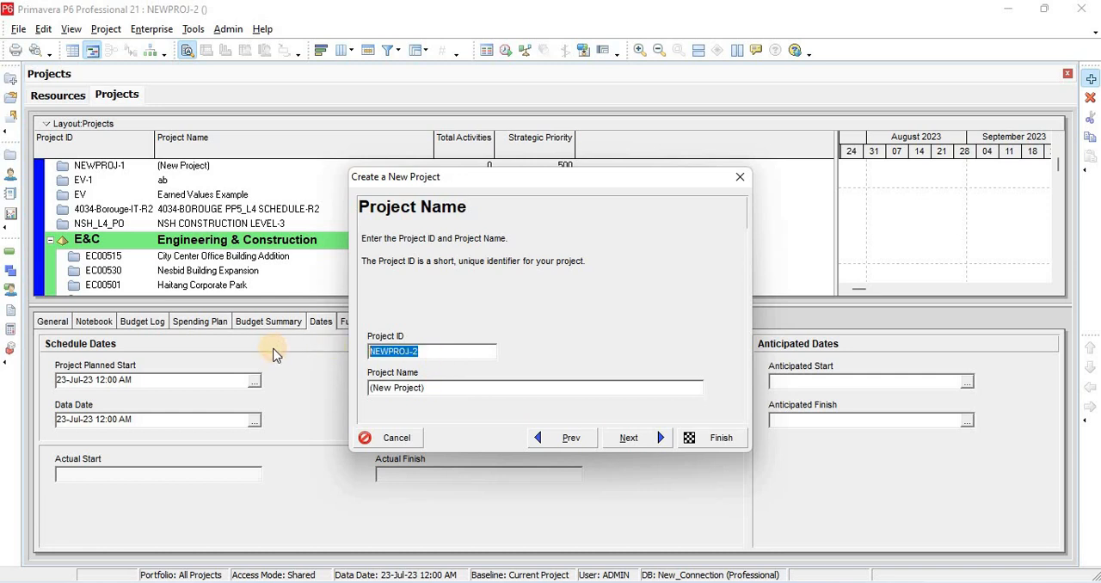
type("RP")
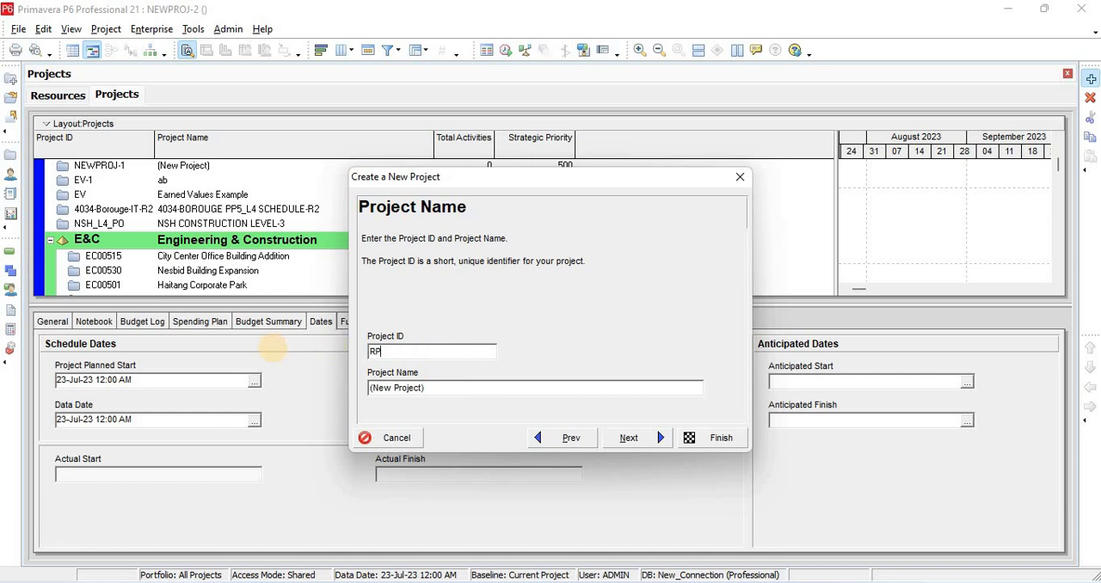
type("1000")
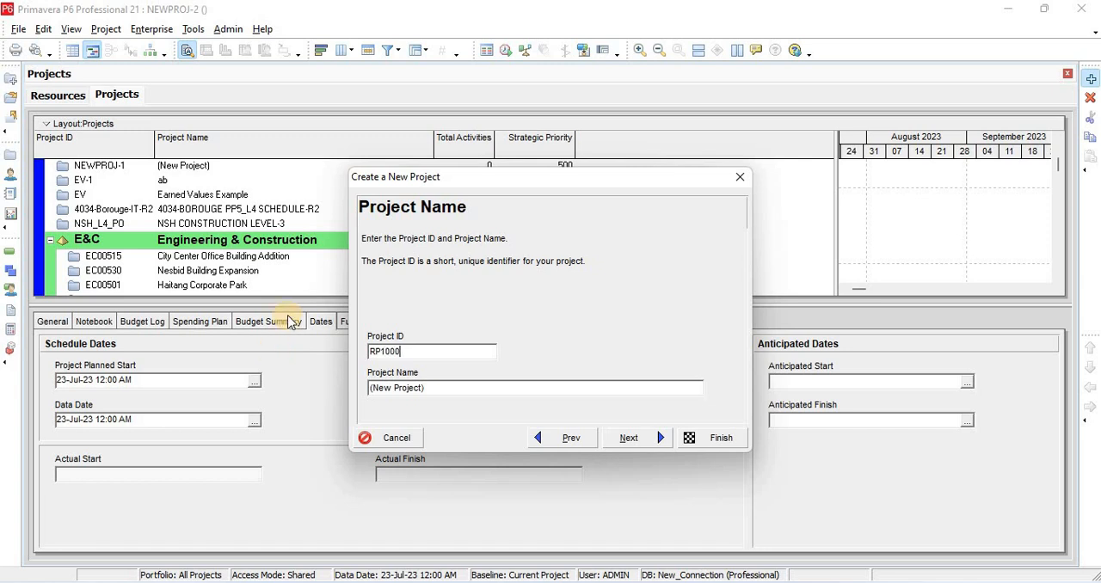
left_click_drag(429, 387, 356, 394)
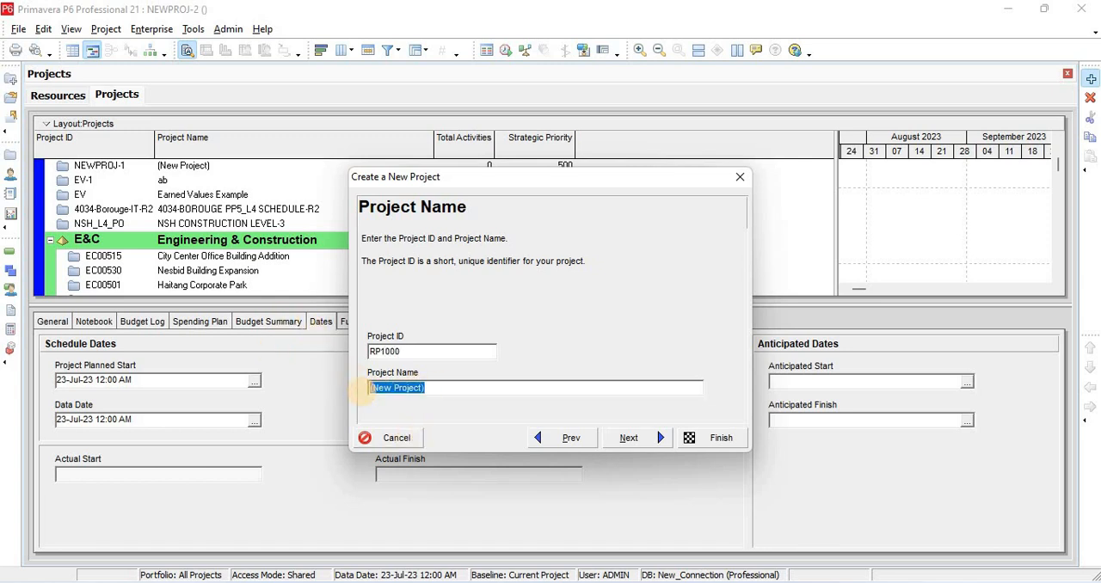
key("BackSpace")
type("R")
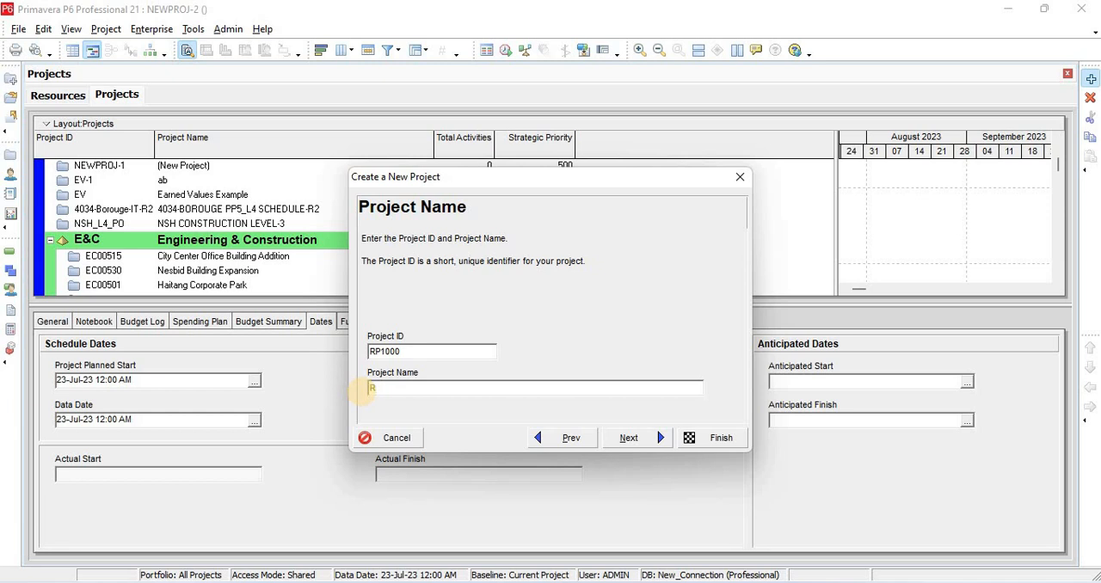
type("esidential Project")
left_click(693, 440)
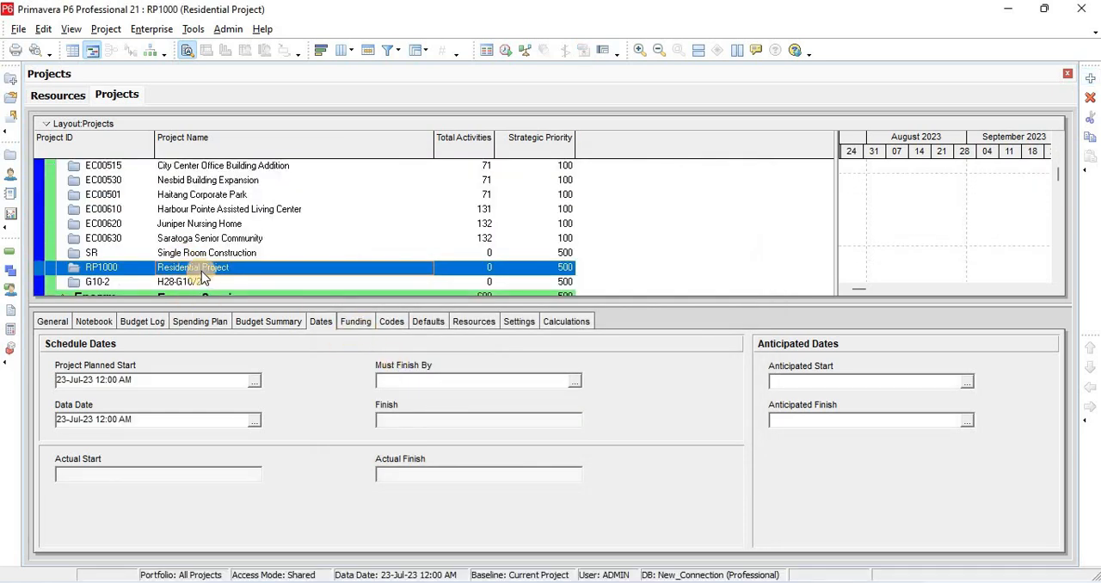
Review the Residential Project's general, notebook, budget log, spending plan, budget summary and funding details
left_click(47, 324)
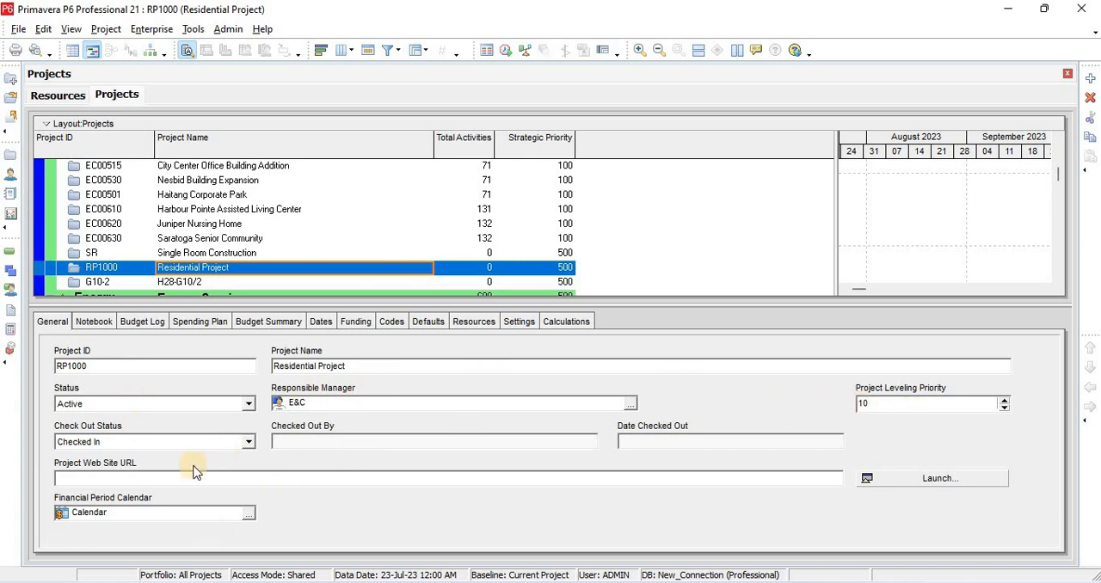
left_click(95, 321)
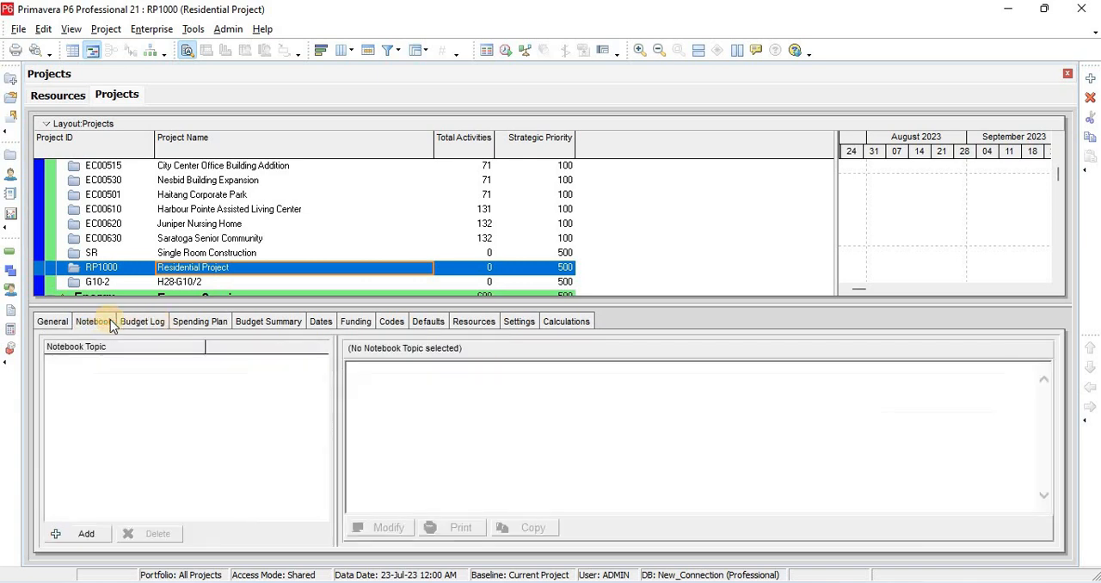
left_click(126, 323)
left_click(184, 322)
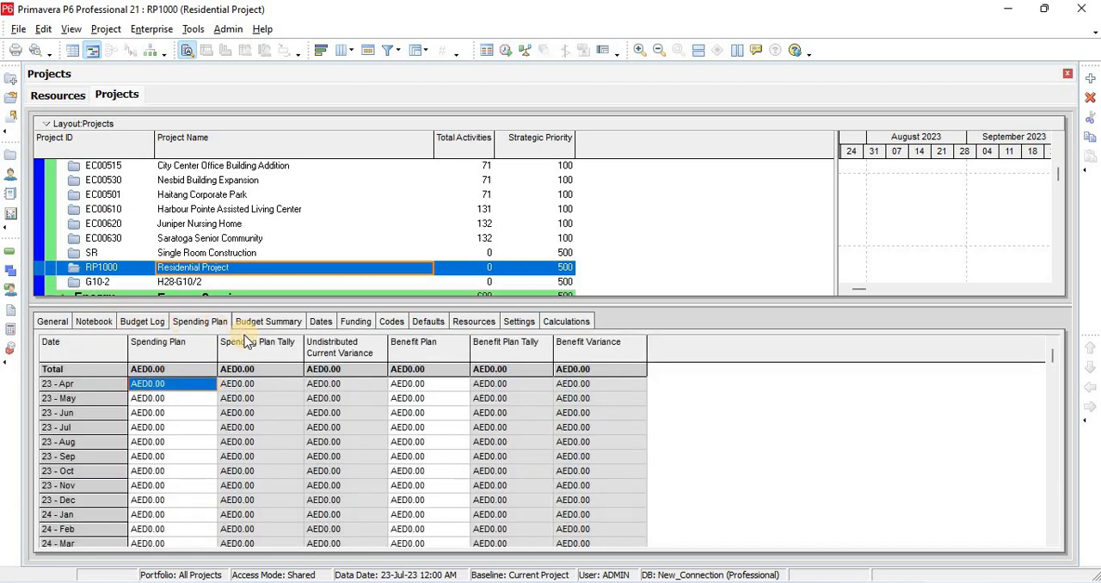
left_click(281, 323)
left_click(356, 322)
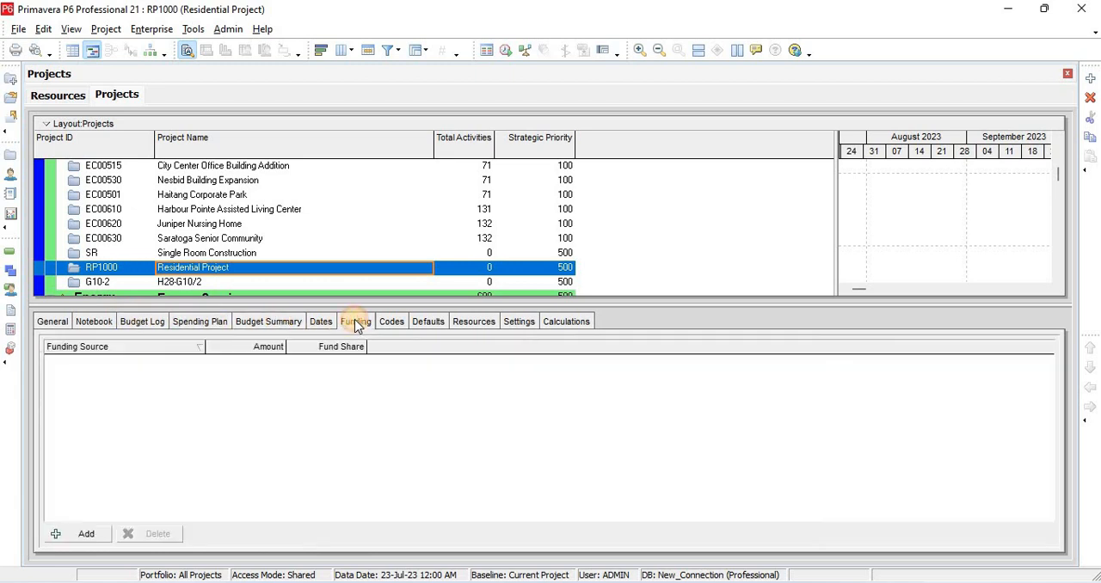
Set the Residential Project's planned start to 24-Jul-23 08:00 AM
left_click(329, 327)
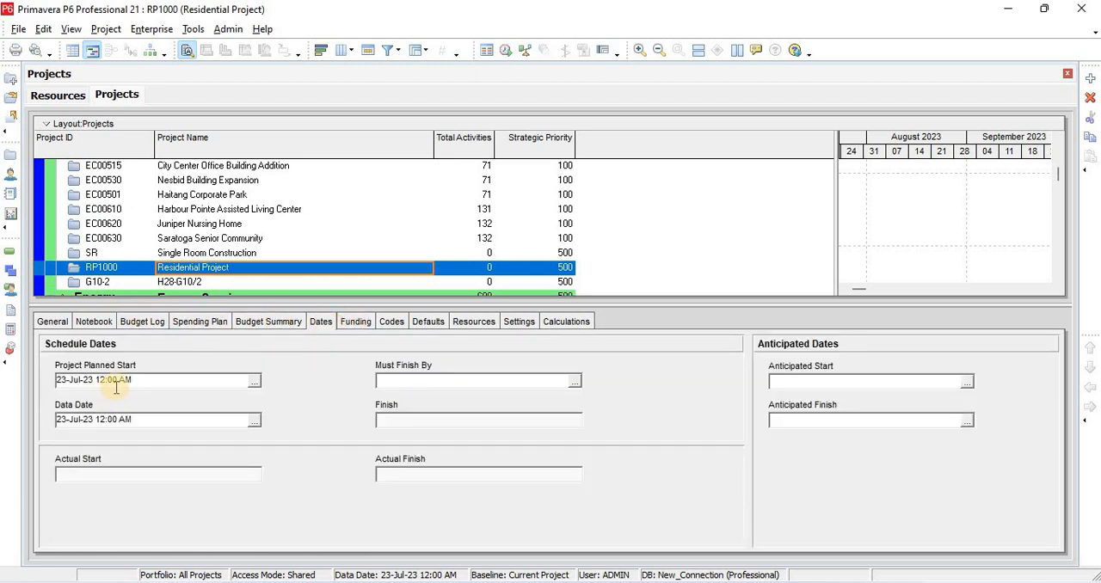
left_click(254, 380)
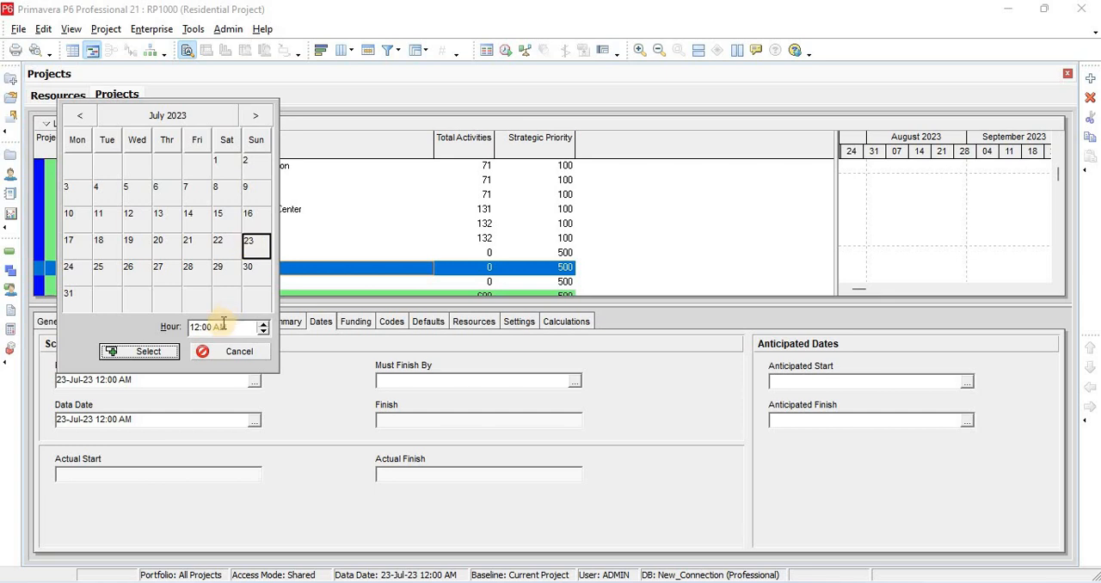
double_click(72, 266)
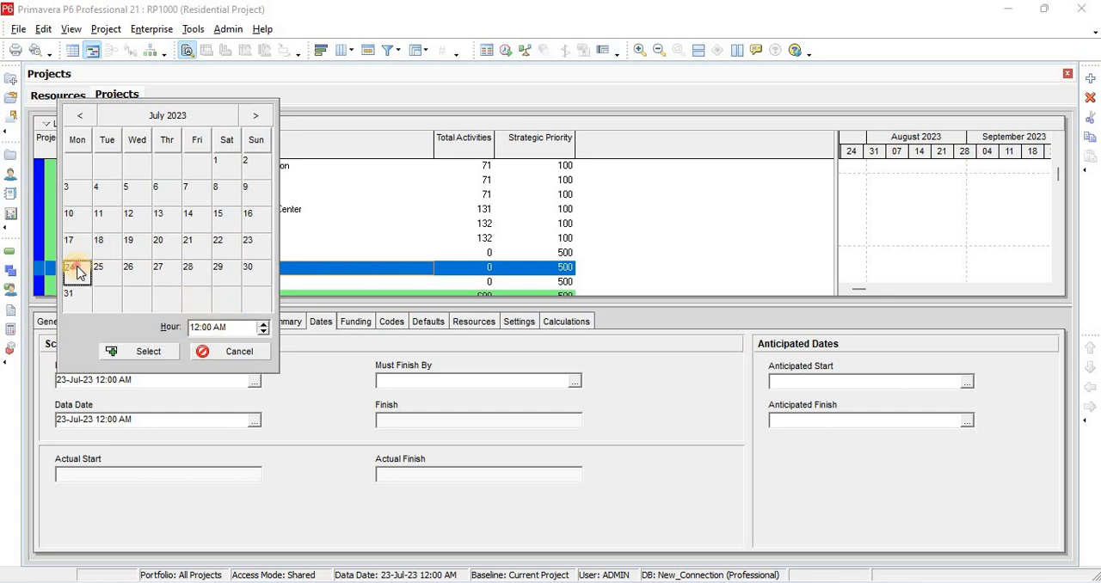
left_click(255, 382)
left_click(196, 327)
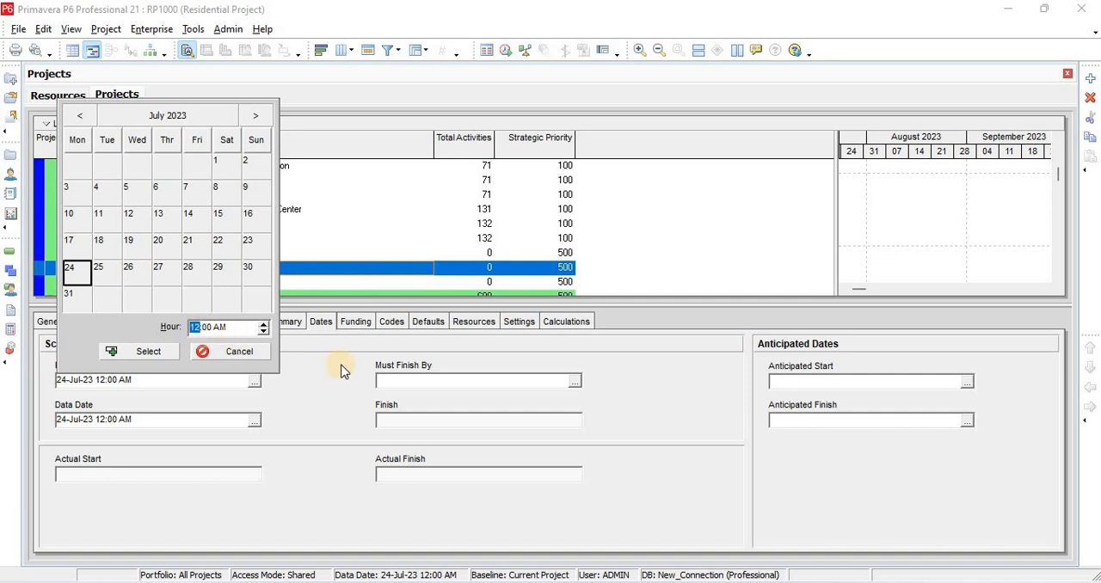
type("8")
left_click(164, 354)
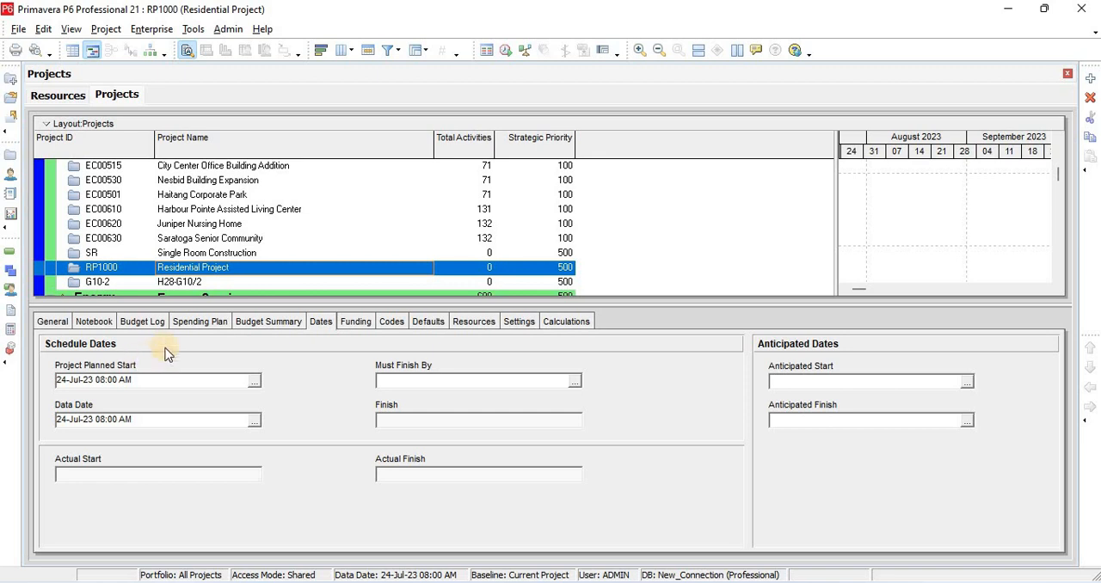
Open the Residential Project and display its work breakdown structure
right_click(218, 271)
left_click(274, 184)
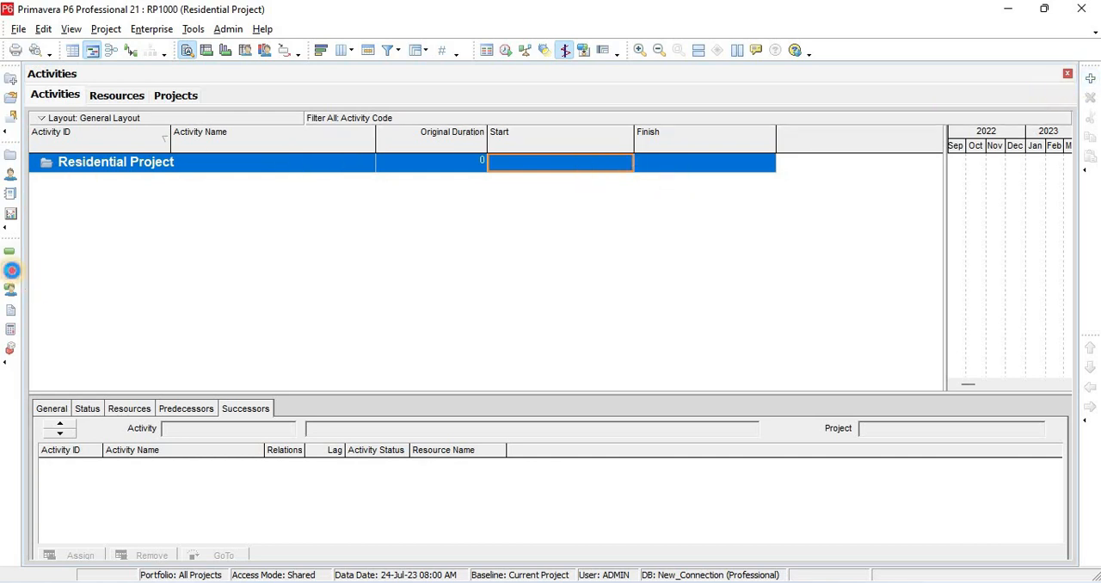
left_click(11, 270)
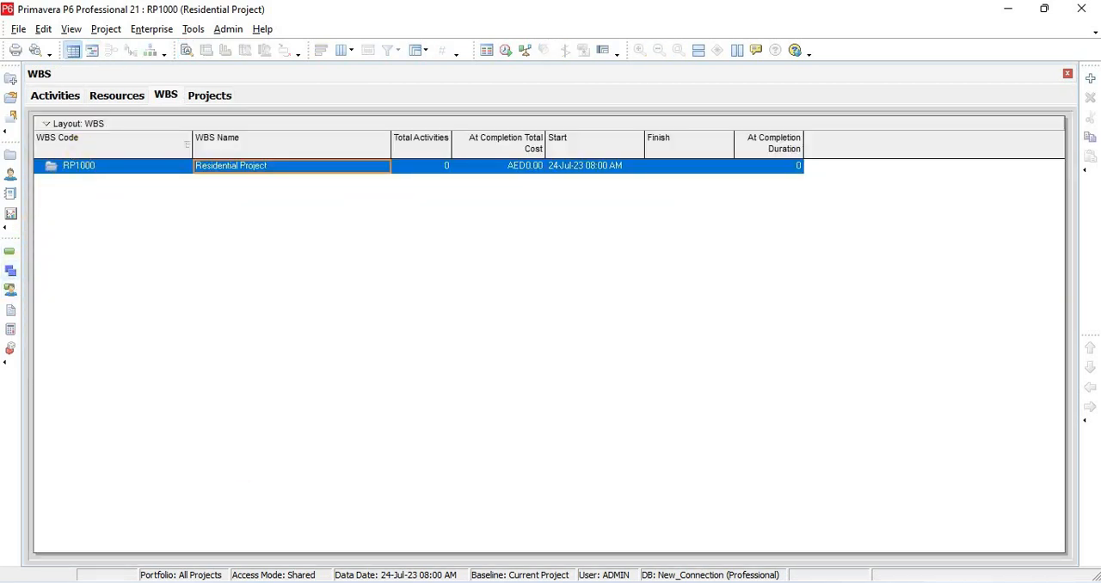
Switch to the Desktop folder in File Explorer and start a file search
mouse_move(466, 582)
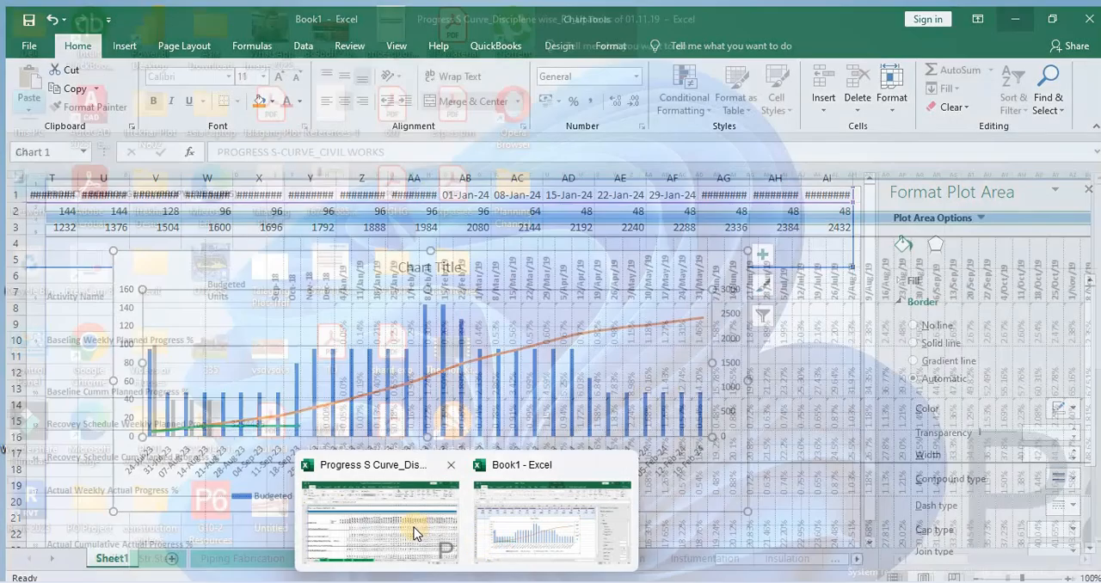
left_click(413, 527)
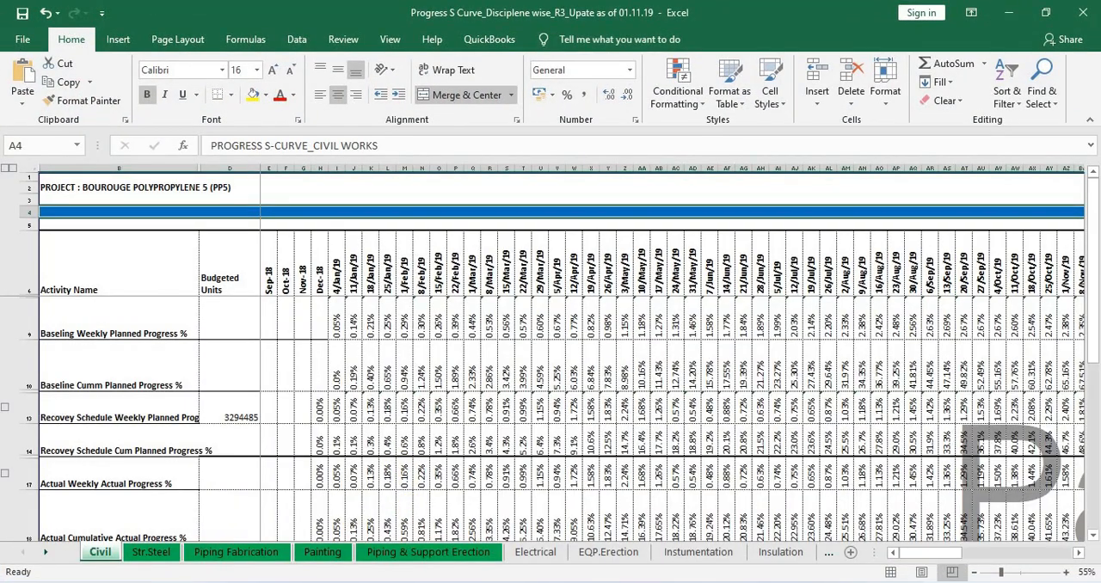
mouse_move(295, 571)
left_click(300, 535)
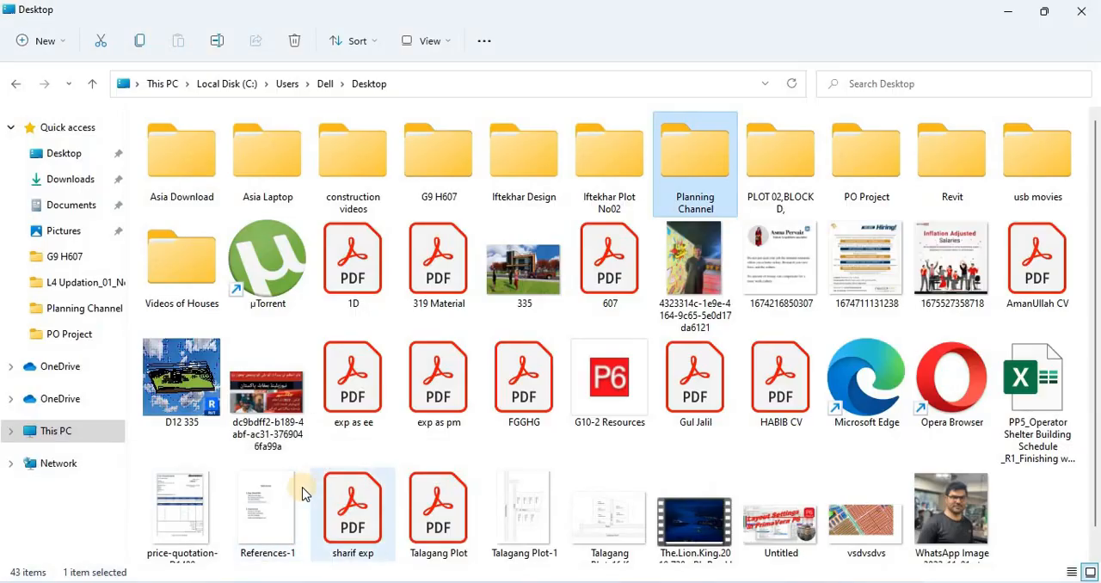
scroll(597, 283, "down", 1)
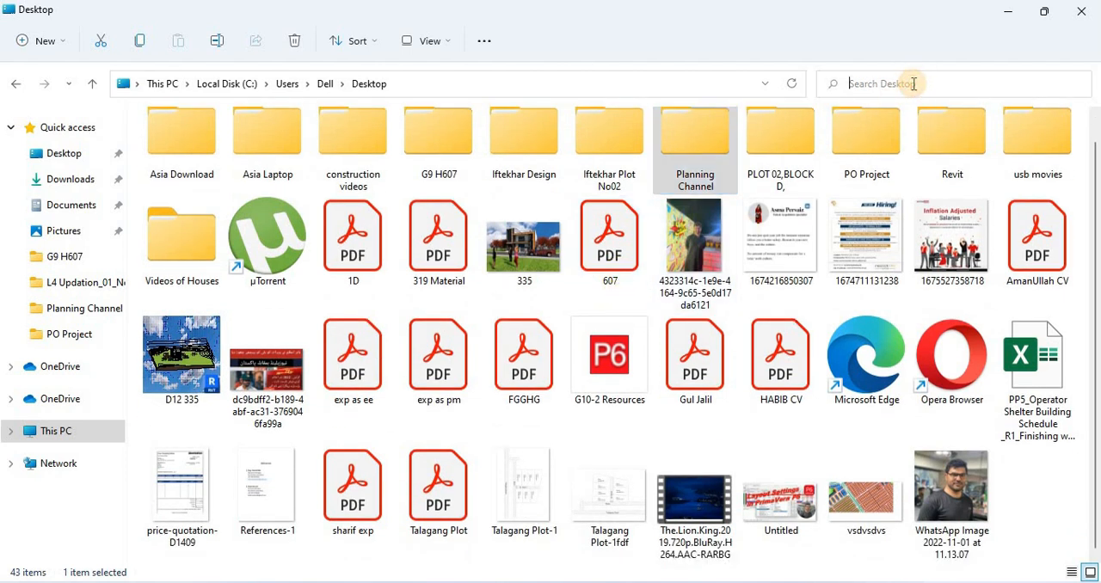
left_click(913, 84)
type("b+")
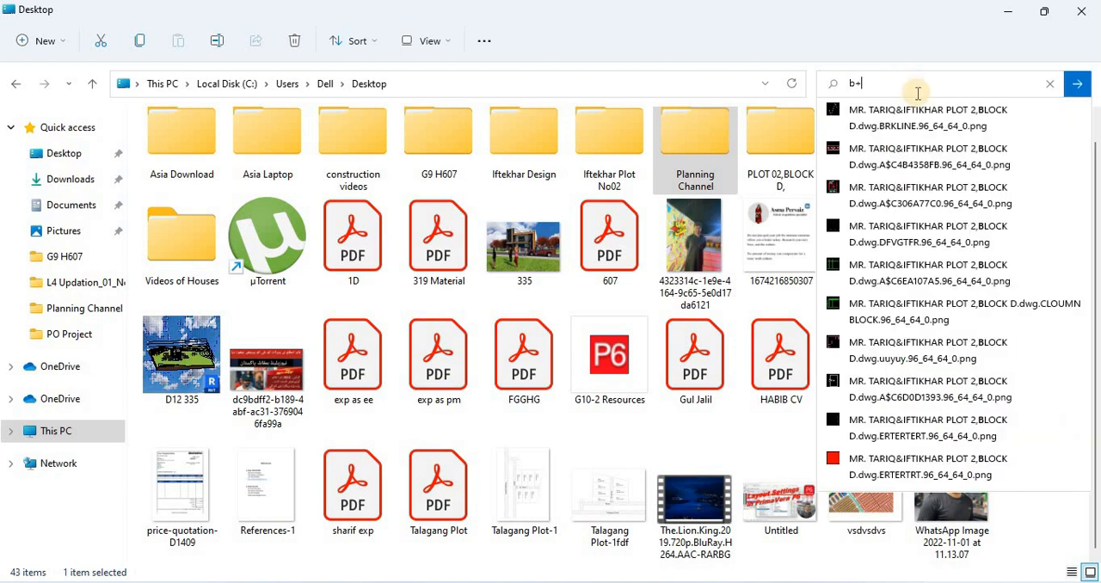
type("g")
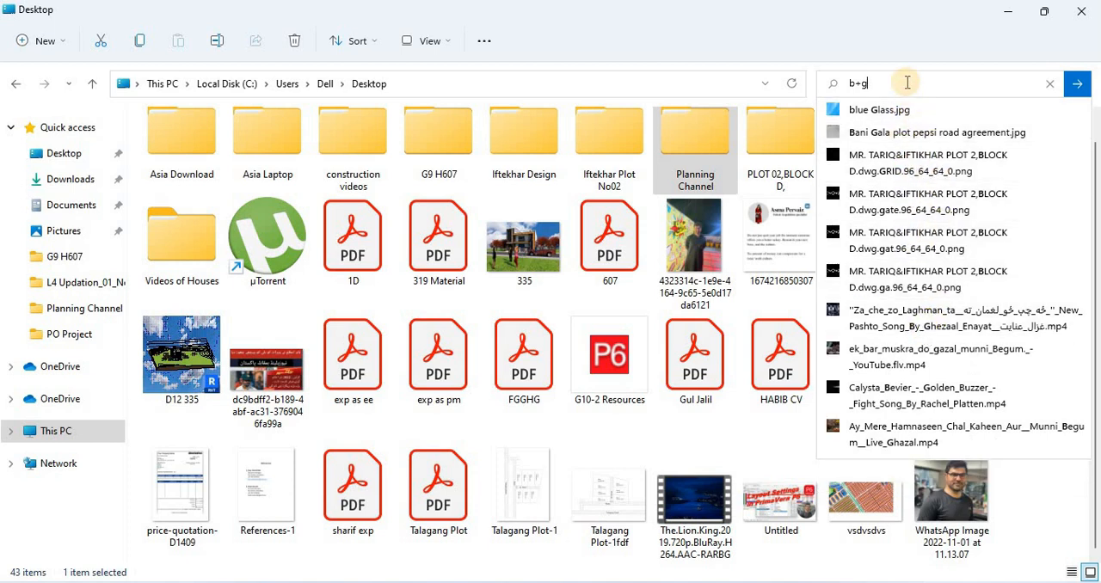
key("BackSpace")
key("BackSpace")
key("BackSpace")
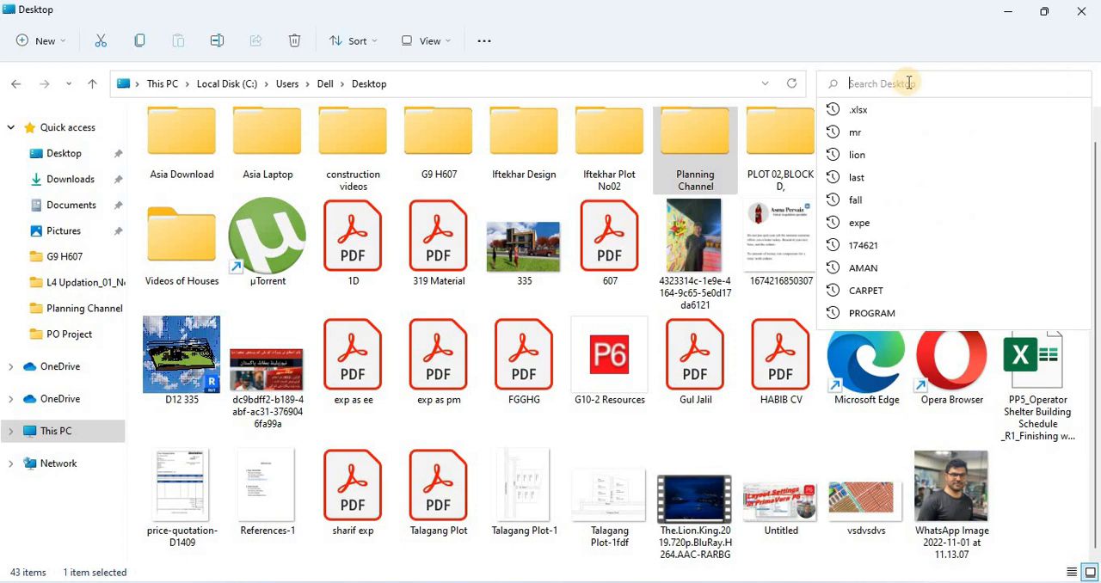
Search the Desktop folder for "b", open the B+G+1 House Schedule workbook from Planning Channel in Excel and maximize it
type("b")
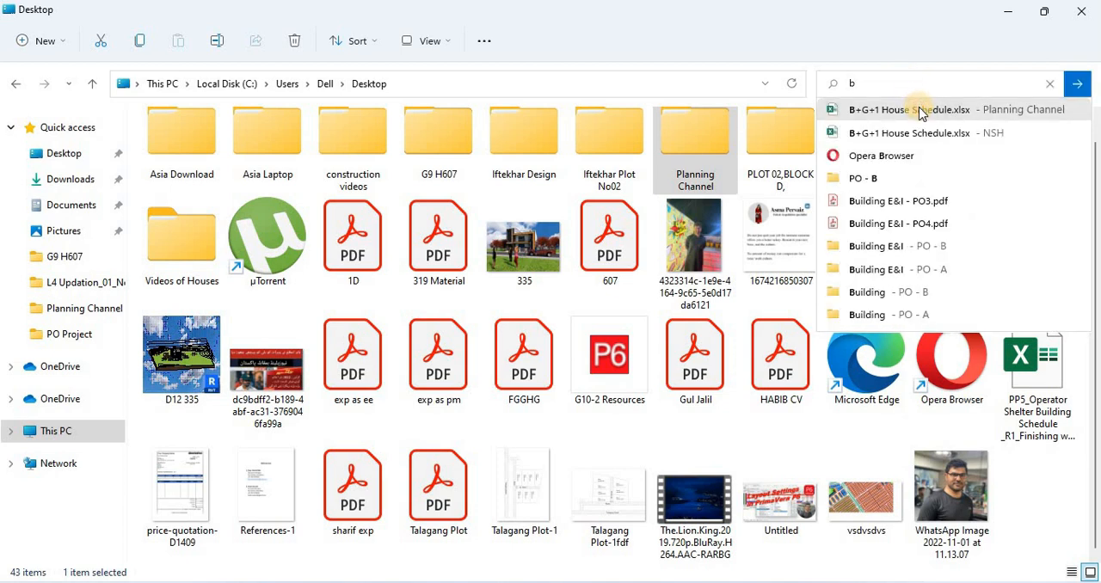
left_click(920, 113)
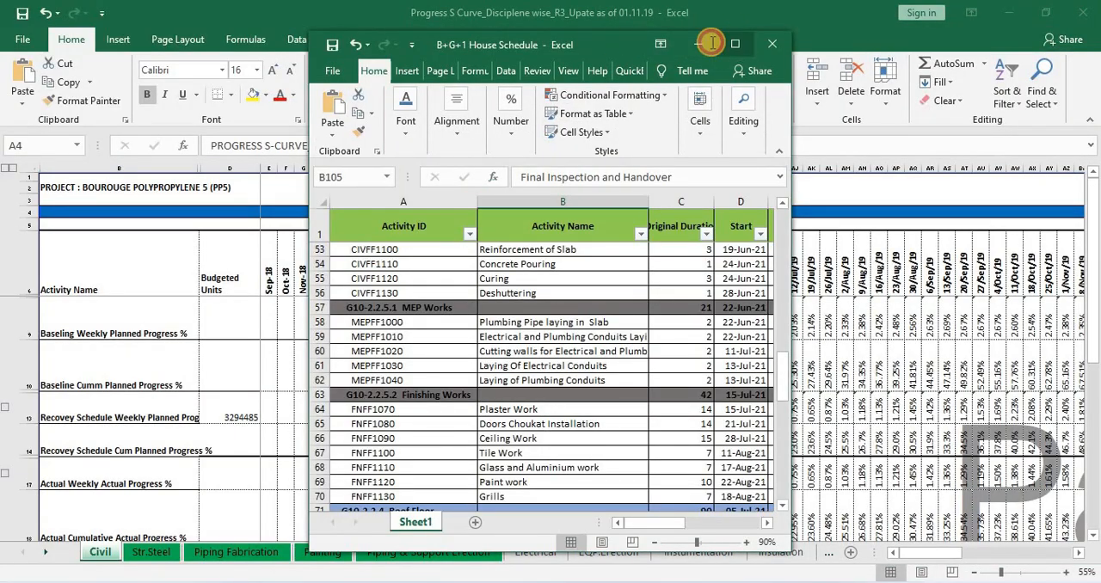
left_click(734, 43)
Examine the schedule's colour legend, comparing the Project and First Level colours with the rows of the activity table
scroll(203, 256, "up", 13)
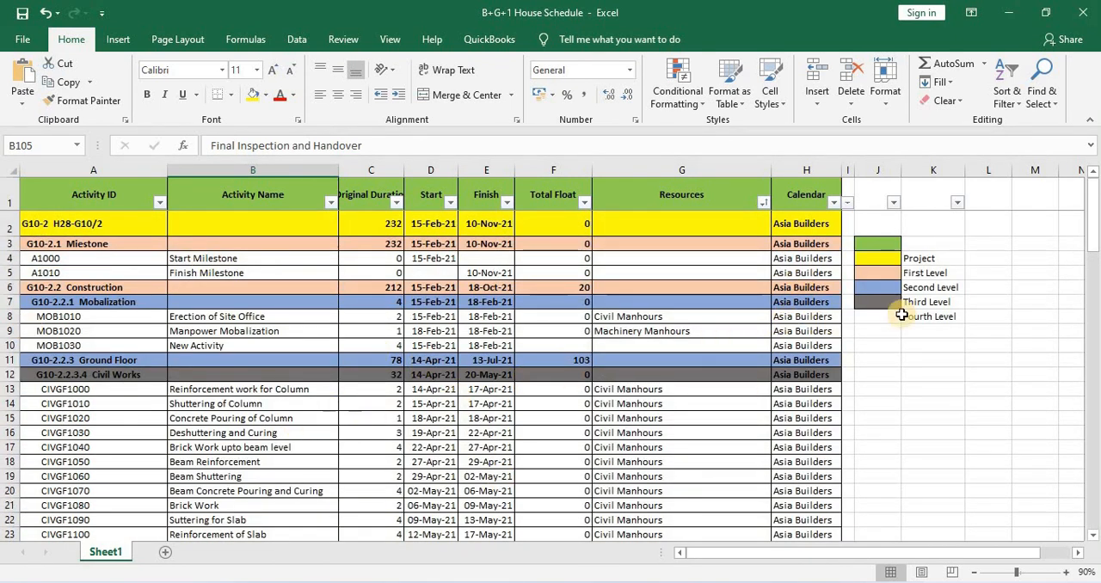
left_click(894, 260)
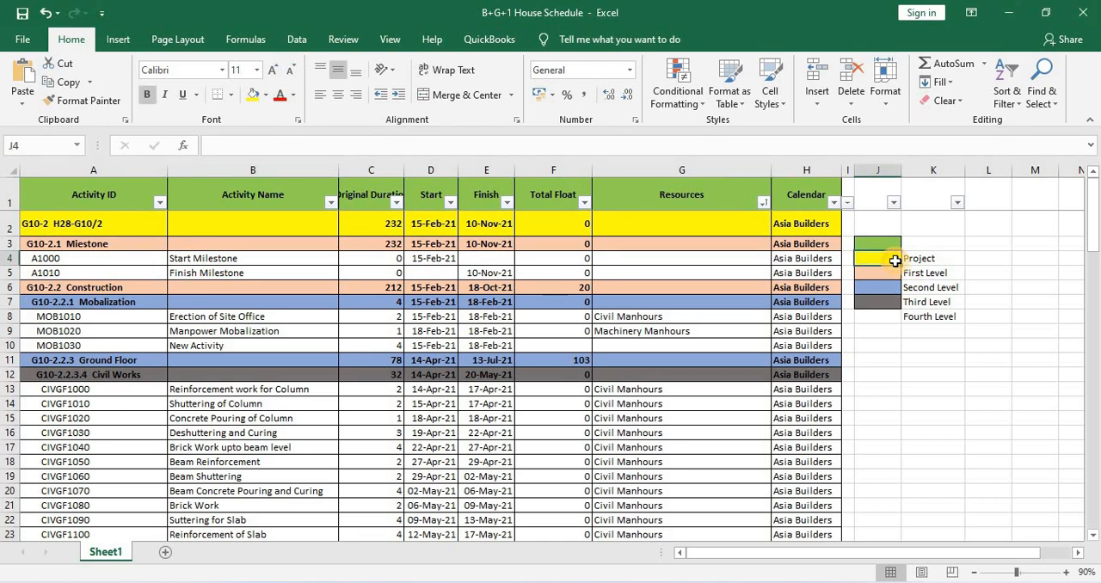
left_click(918, 260)
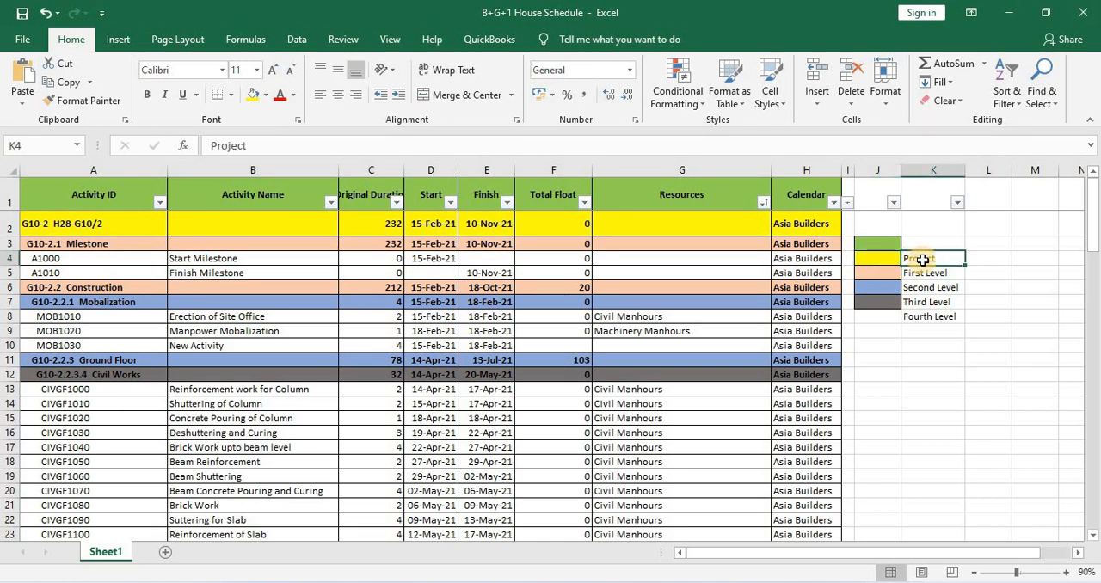
left_click(886, 262)
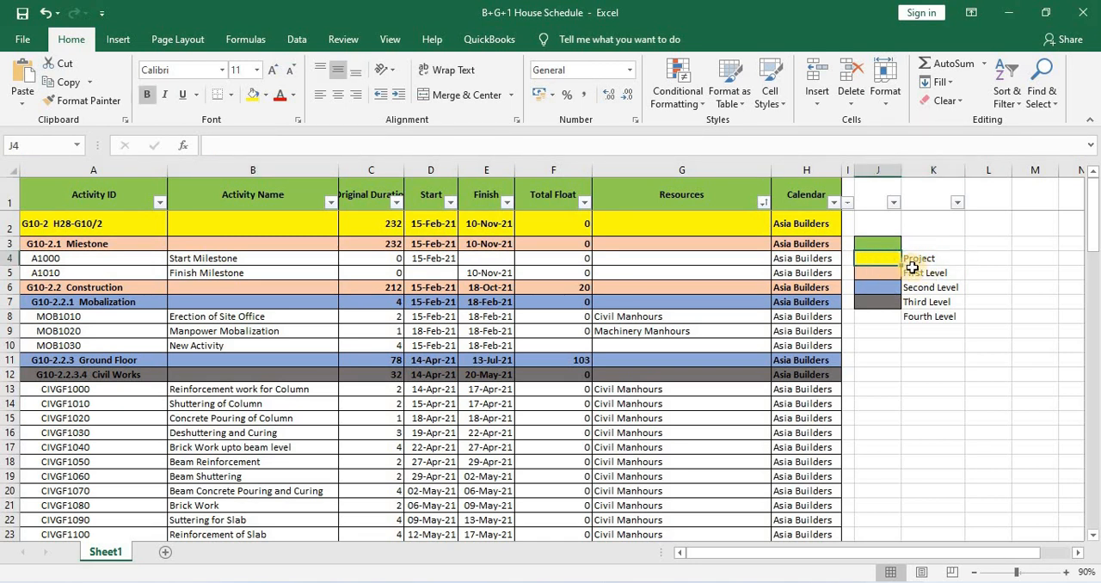
left_click(928, 272)
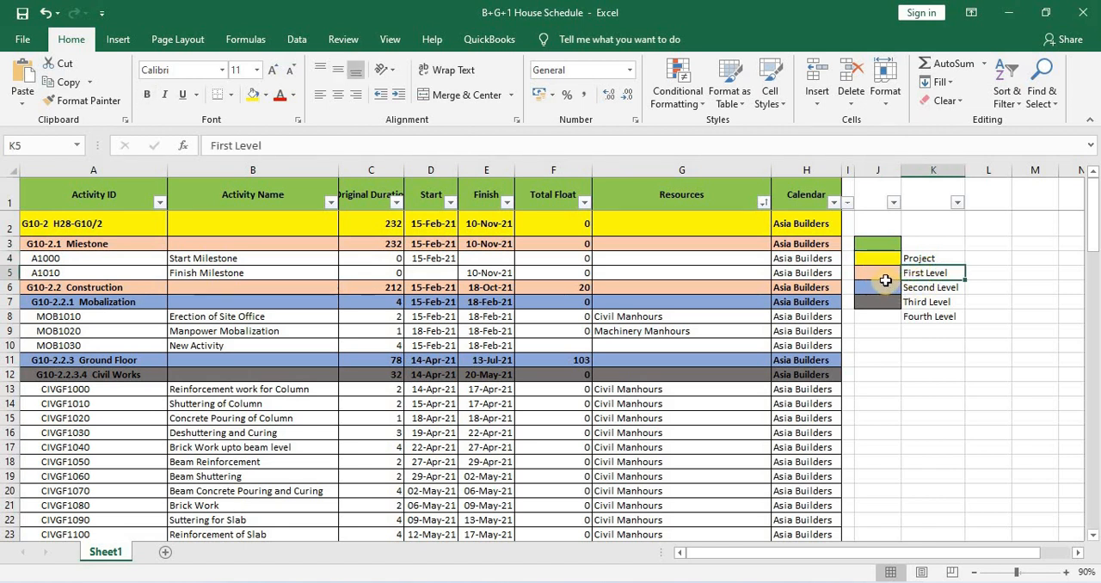
left_click(885, 277)
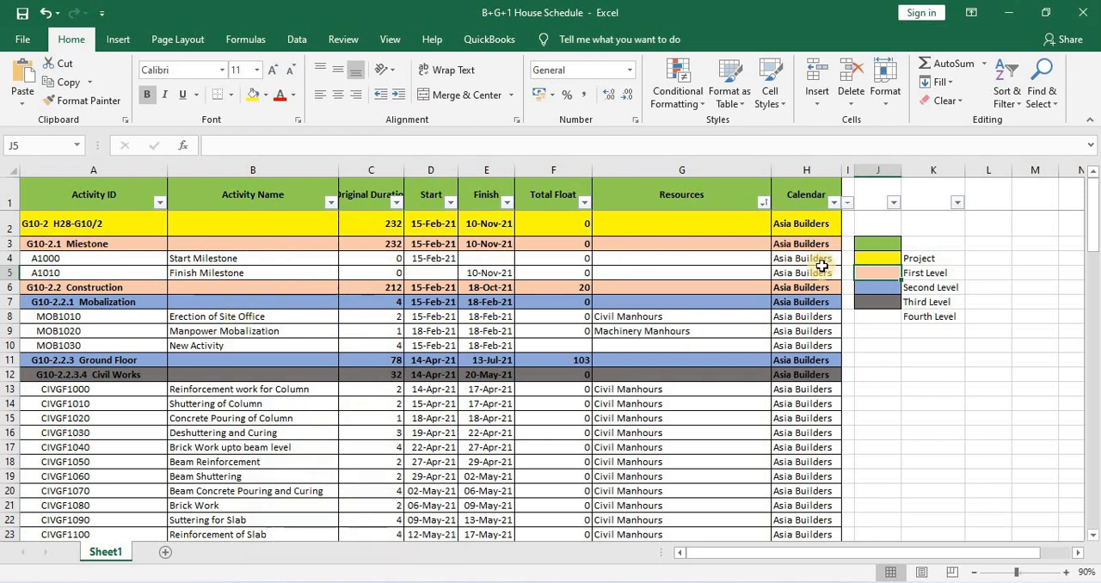
left_click(880, 259)
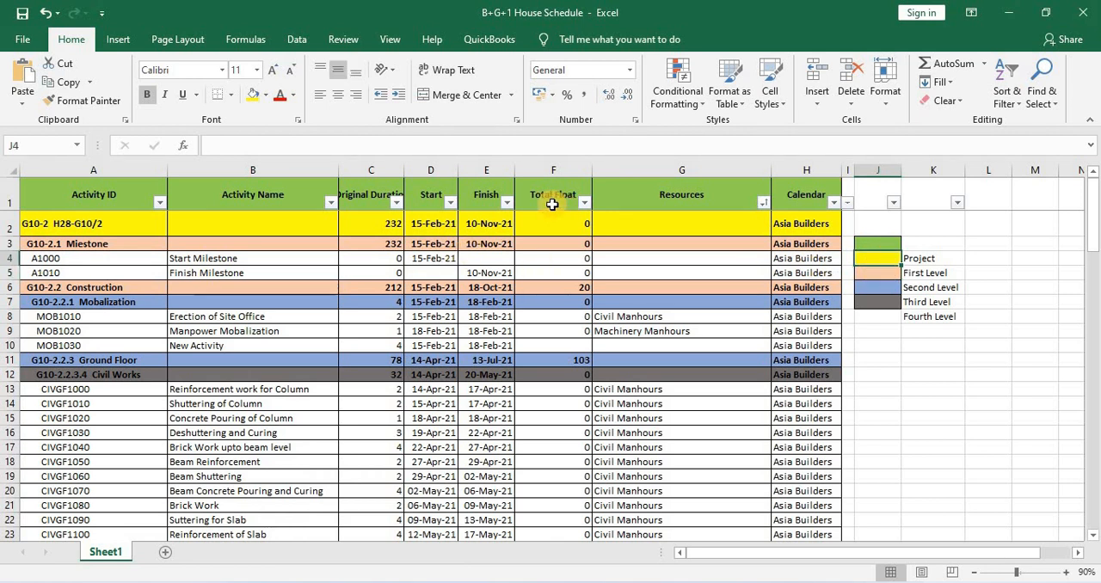
Filter the schedule's Start column by the orange First Level cell colour and review the Miestone, Construction and Closing rows
left_click(449, 203)
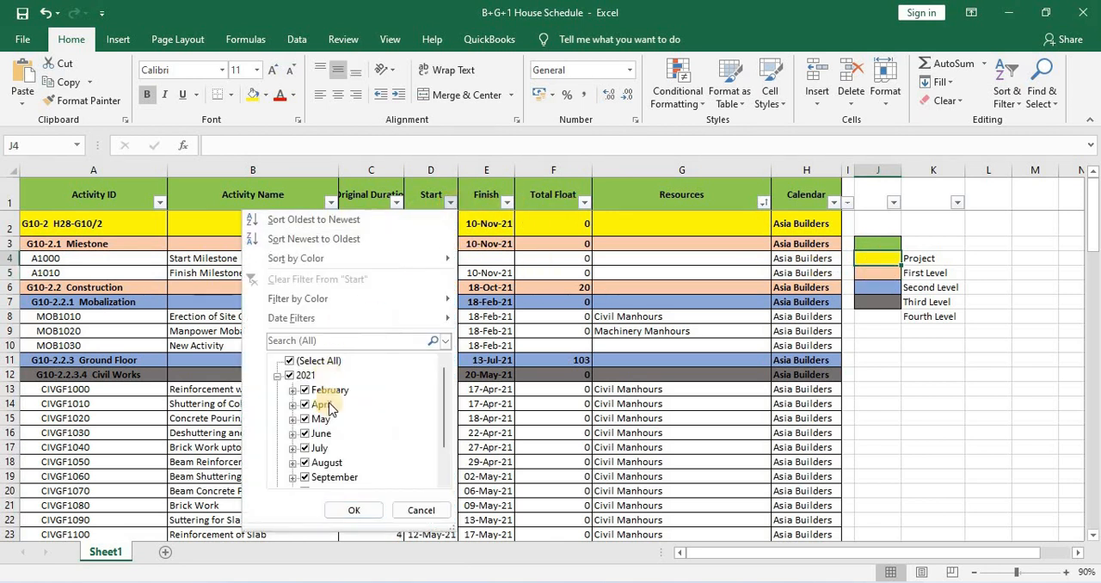
mouse_move(327, 301)
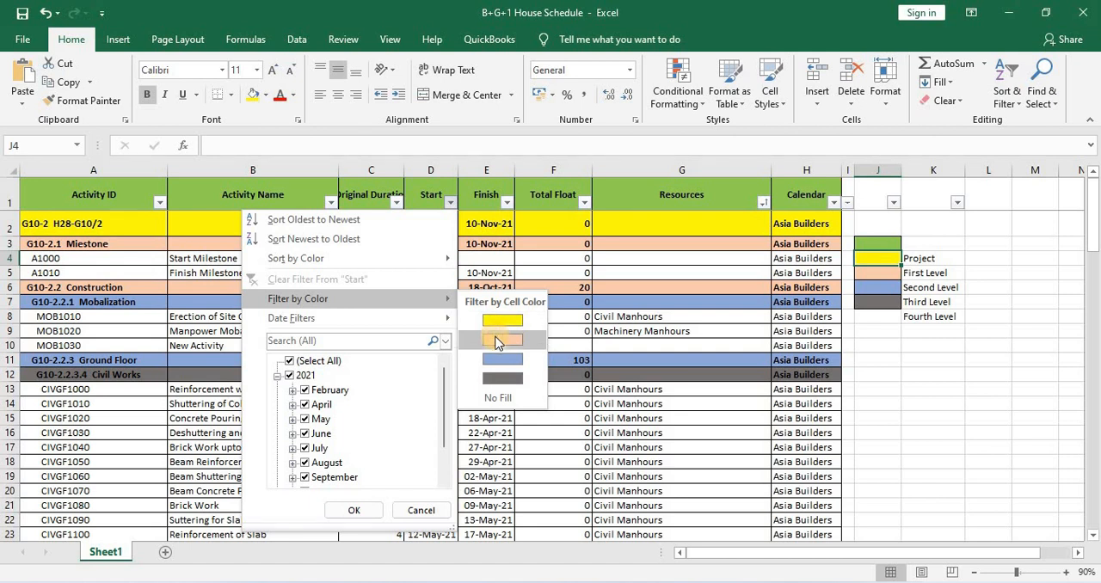
left_click(501, 340)
left_click(86, 218)
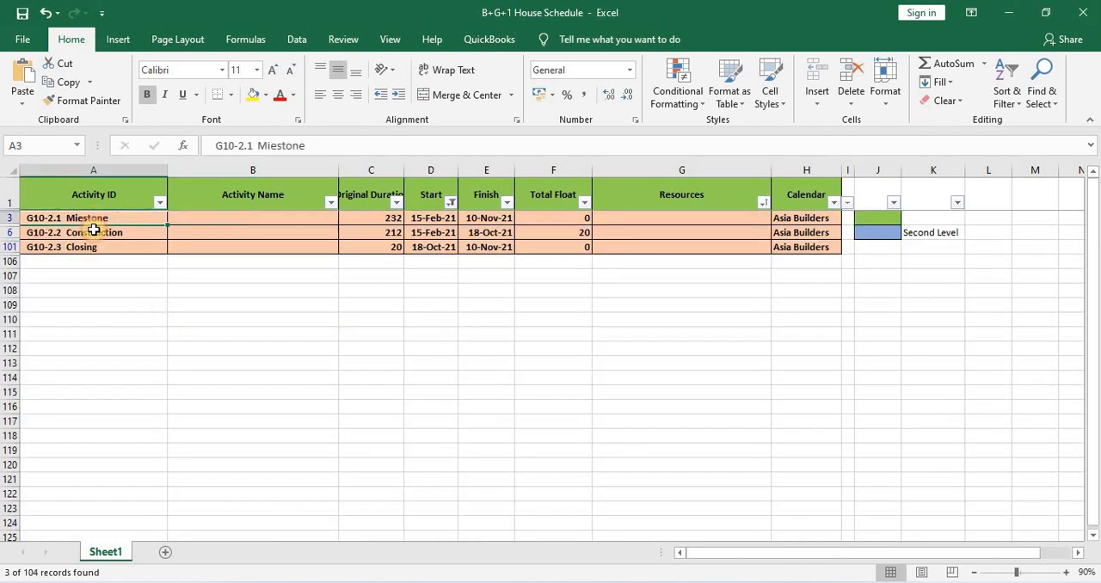
left_click(86, 233)
left_click(86, 247)
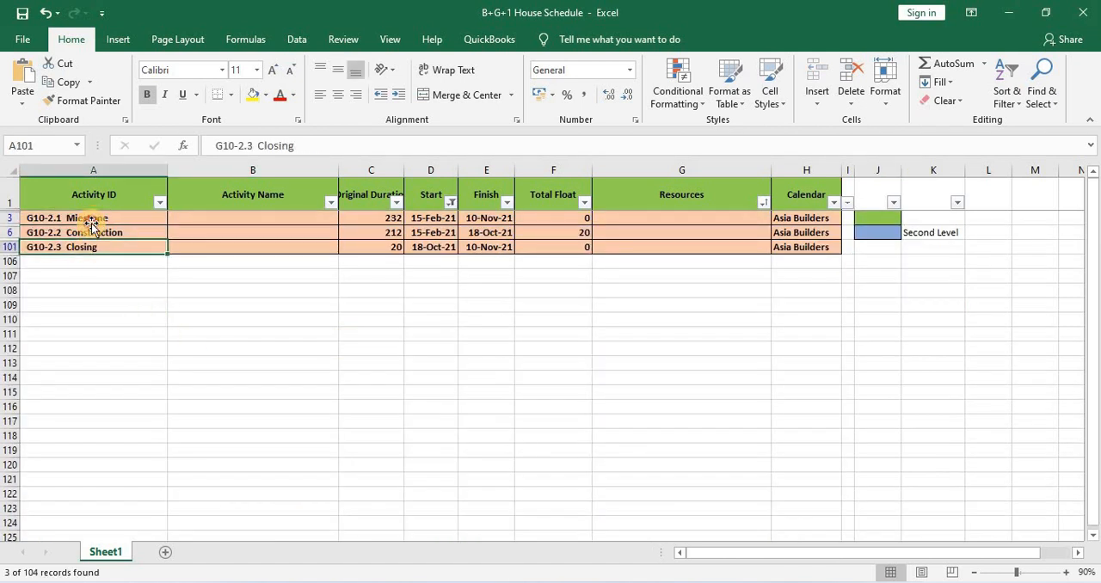
left_click(92, 218)
left_click(92, 232)
left_click(78, 248)
Switch to Primavera P6 and add three new nested WBS elements under the Residential Project
key("alt+Tab")
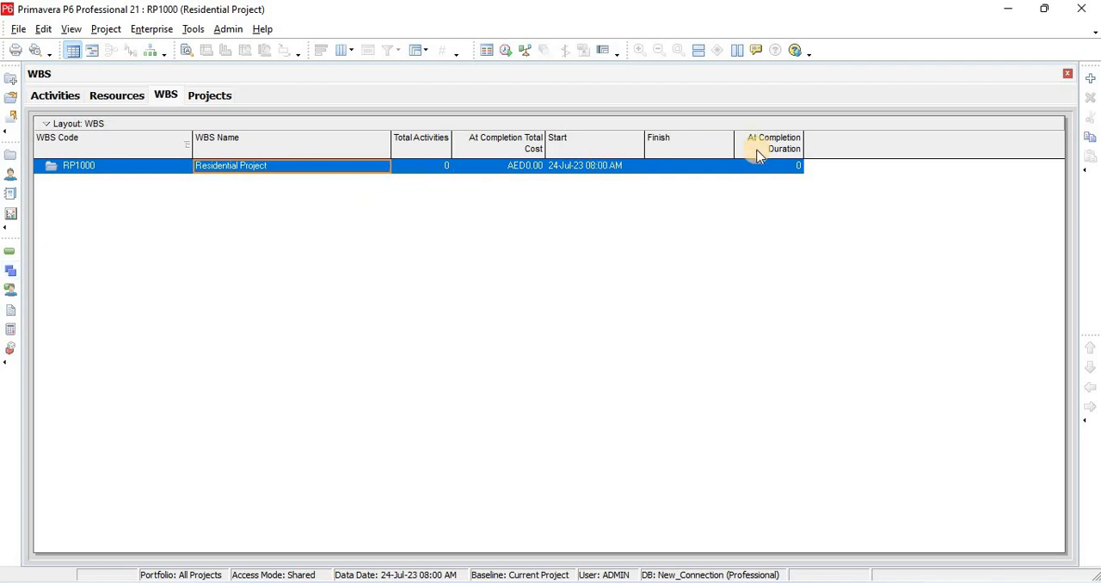
left_click(1090, 80)
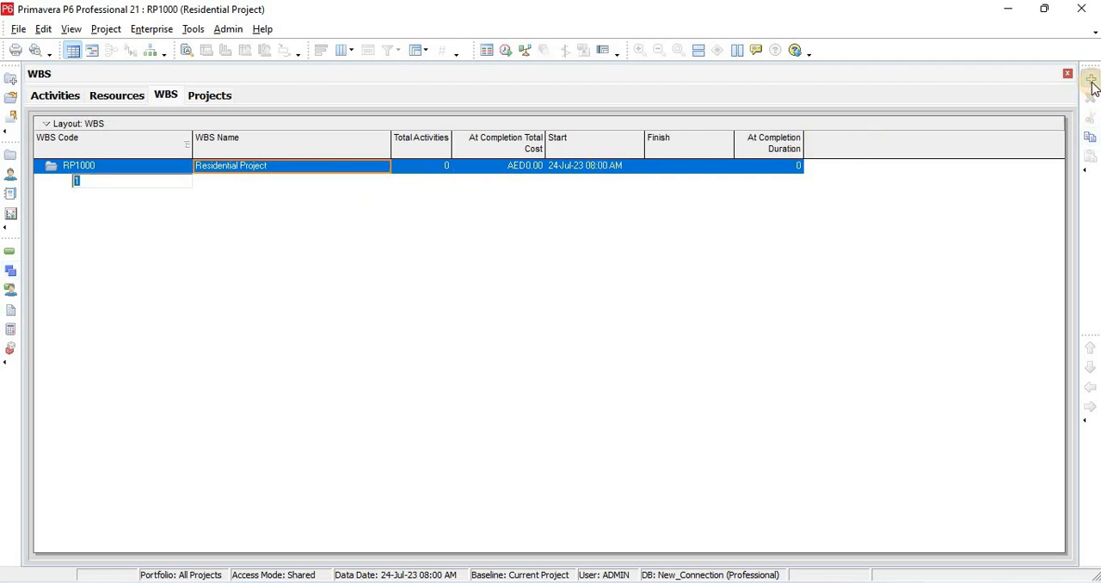
left_click(1091, 79)
left_click(1091, 83)
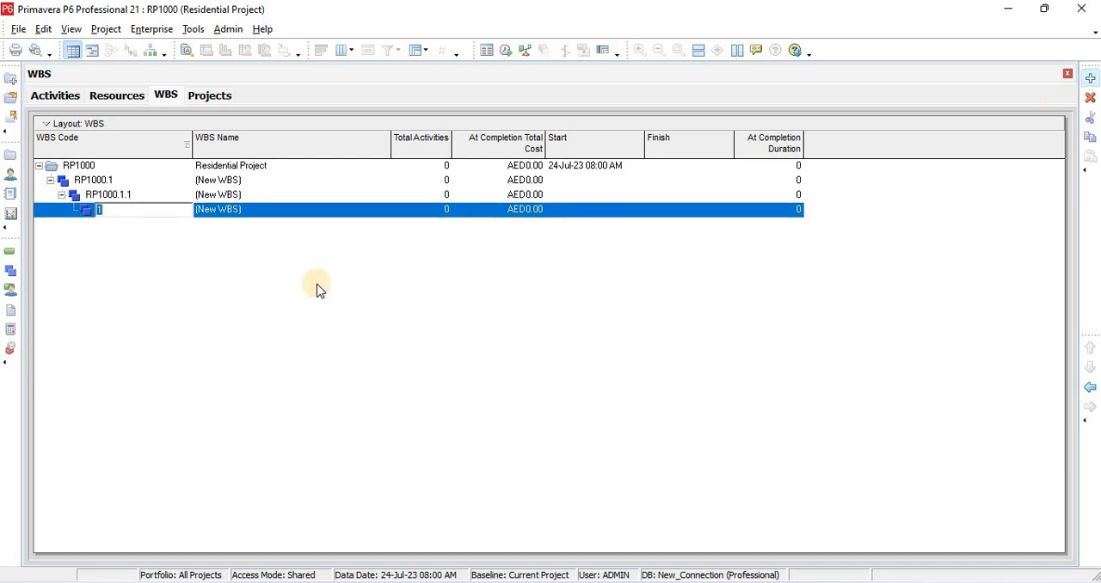
Outdent the second and third new WBS elements so all three sit directly under the Residential Project
left_click(110, 194)
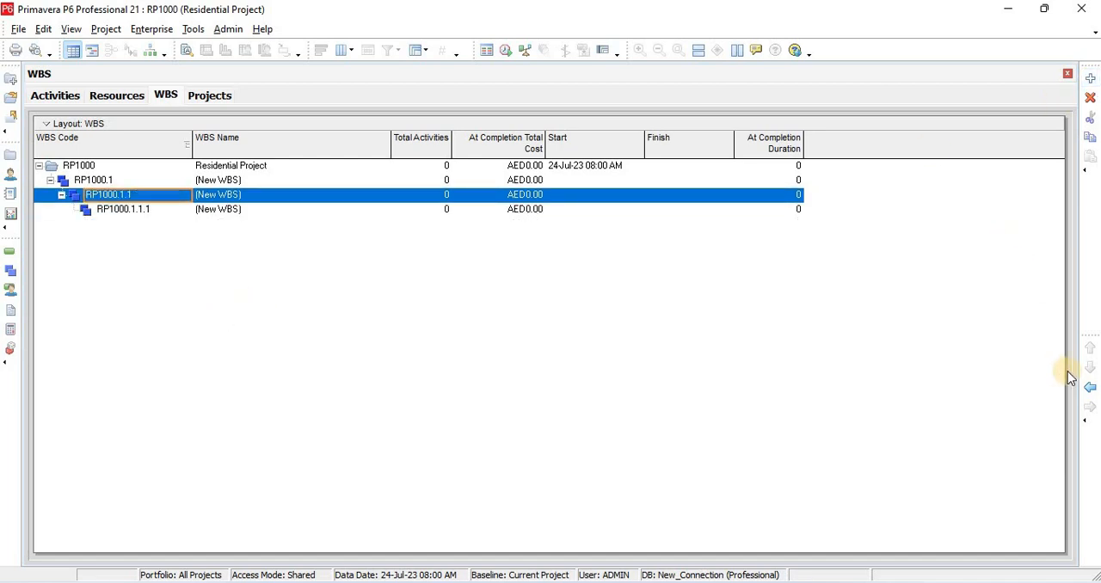
left_click(1090, 389)
left_click(92, 211)
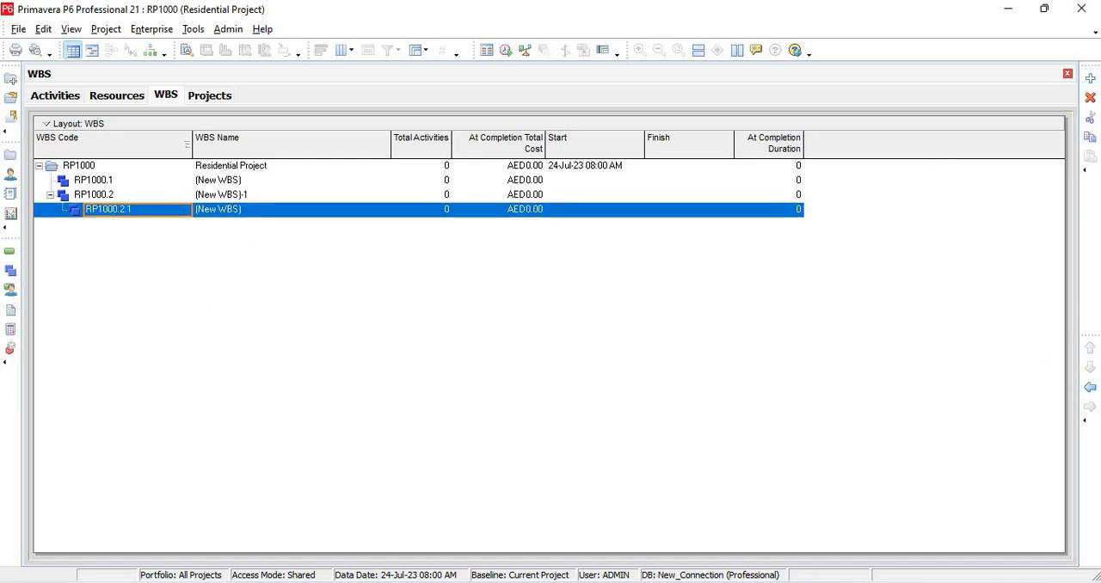
left_click(1089, 394)
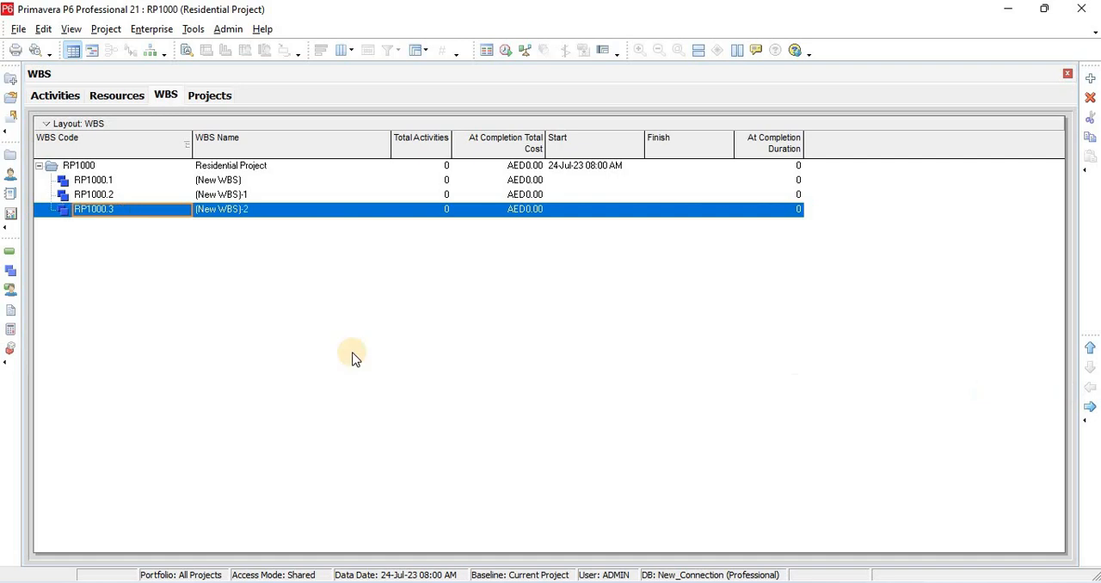
Copy "Miestone" from the Excel schedule and paste it as the name of WBS element RP1000.1 in Primavera P6
left_click(256, 184)
left_click(259, 184)
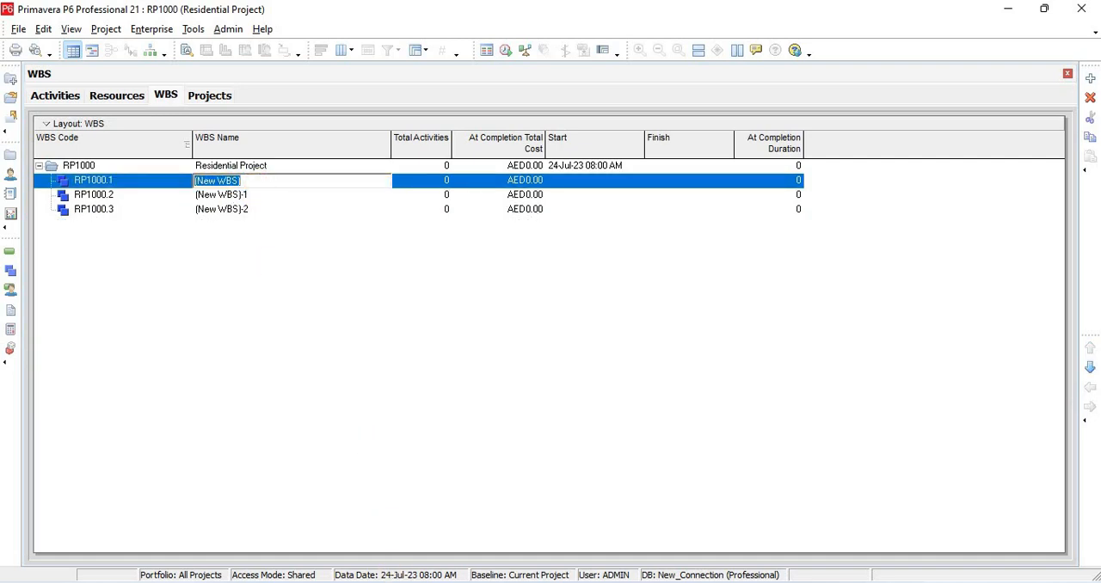
left_click(465, 582)
left_click(585, 510)
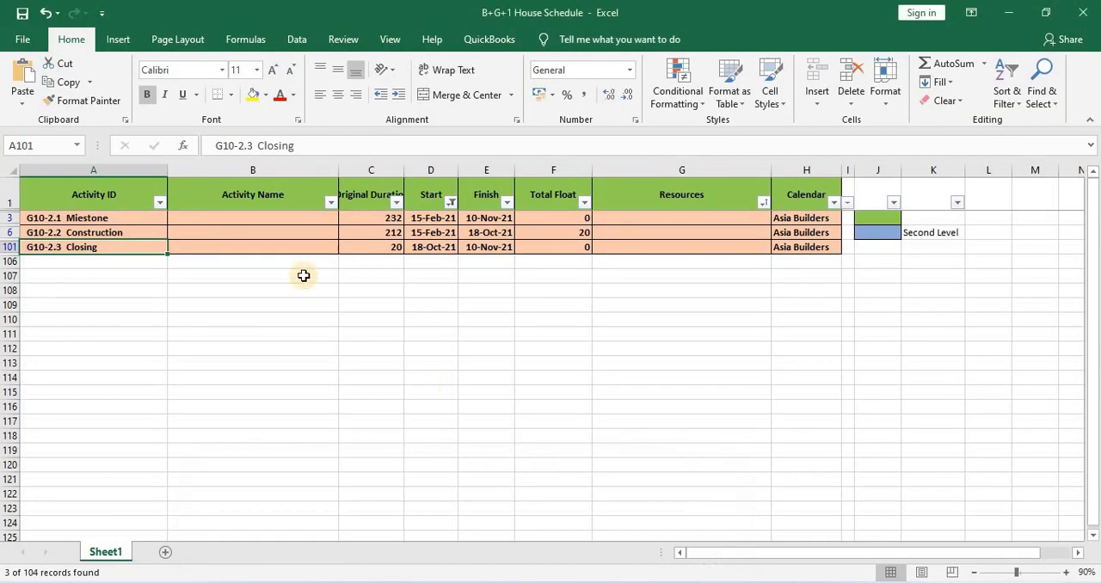
left_click(125, 220)
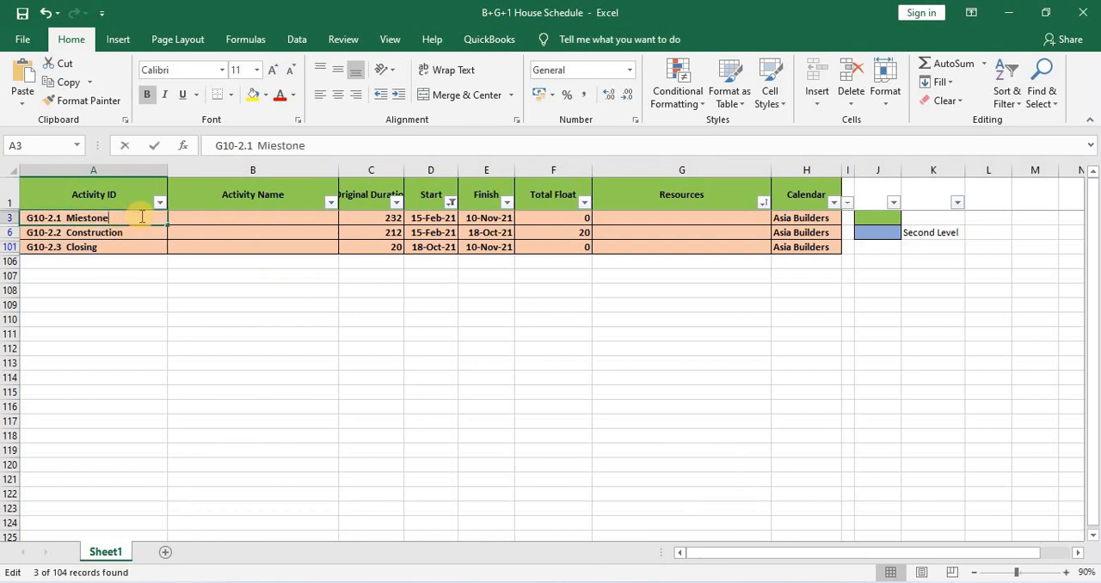
double_click(80, 222)
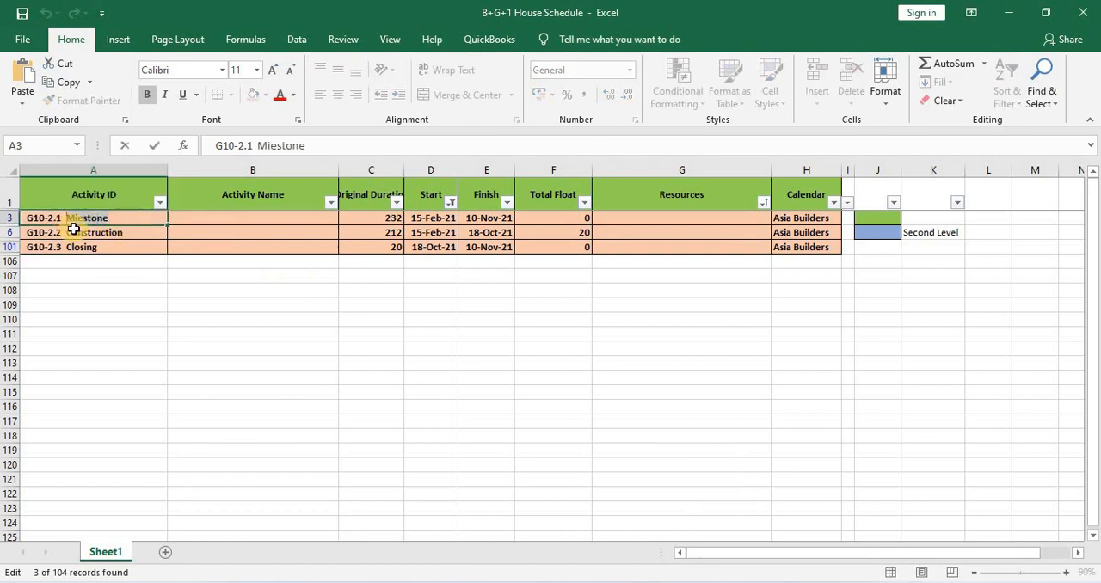
left_click(432, 582)
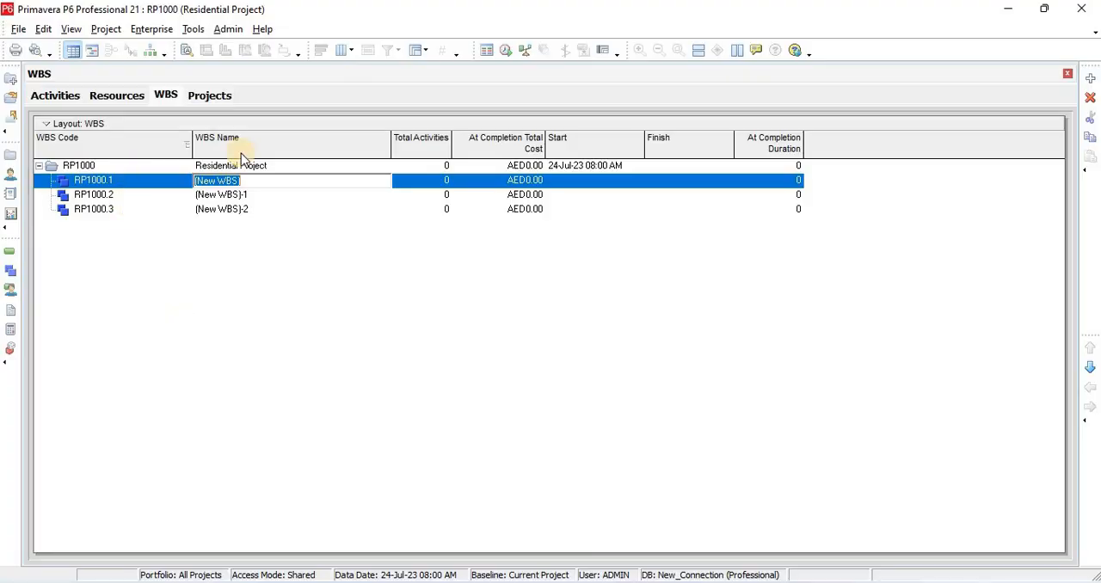
type("Miestone")
Copy "Construction" from the Excel schedule and paste it as the name of WBS element RP1000.2 in Primavera P6
left_click(331, 581)
left_click(130, 233)
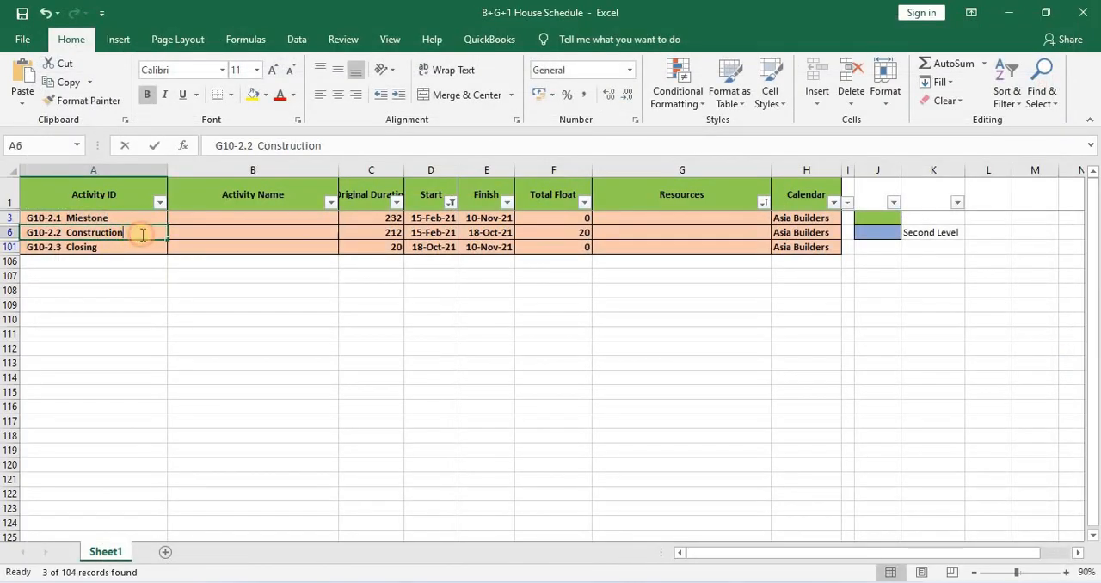
double_click(77, 234)
key("ctrl+c")
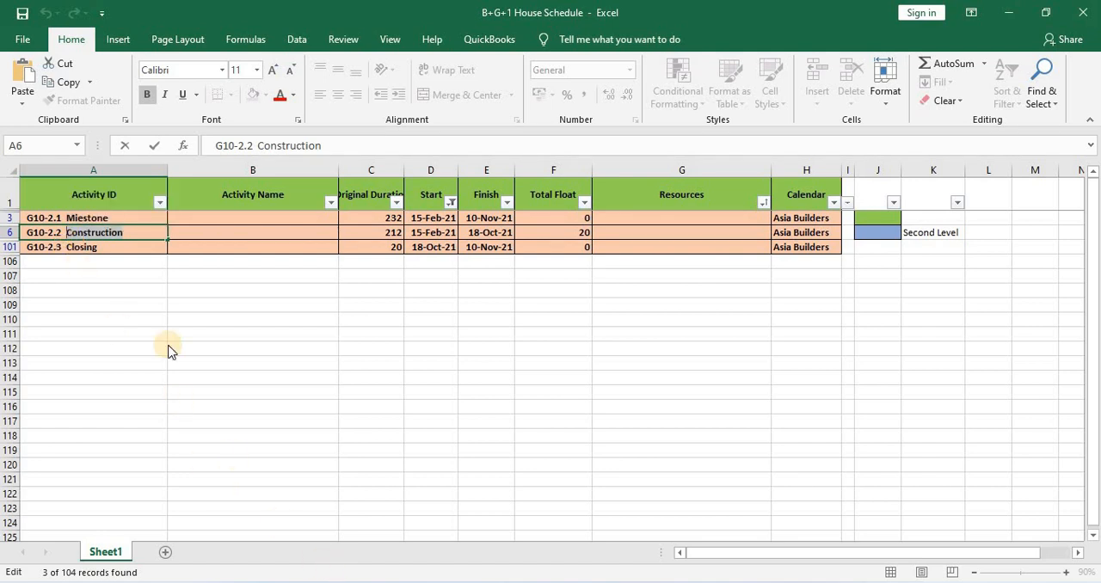
key("alt+Tab")
double_click(265, 194)
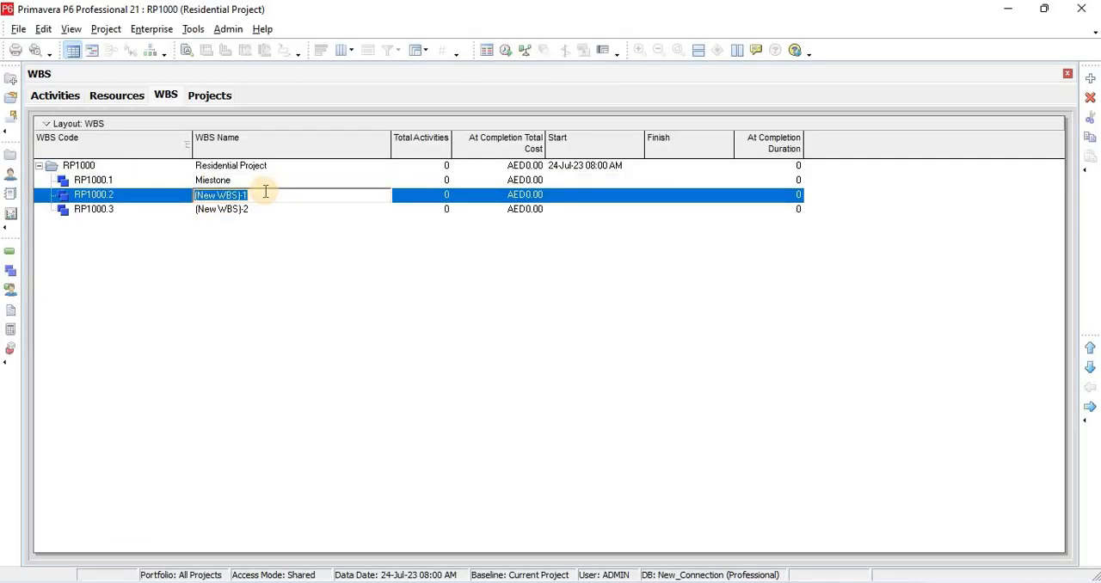
key("ctrl+v")
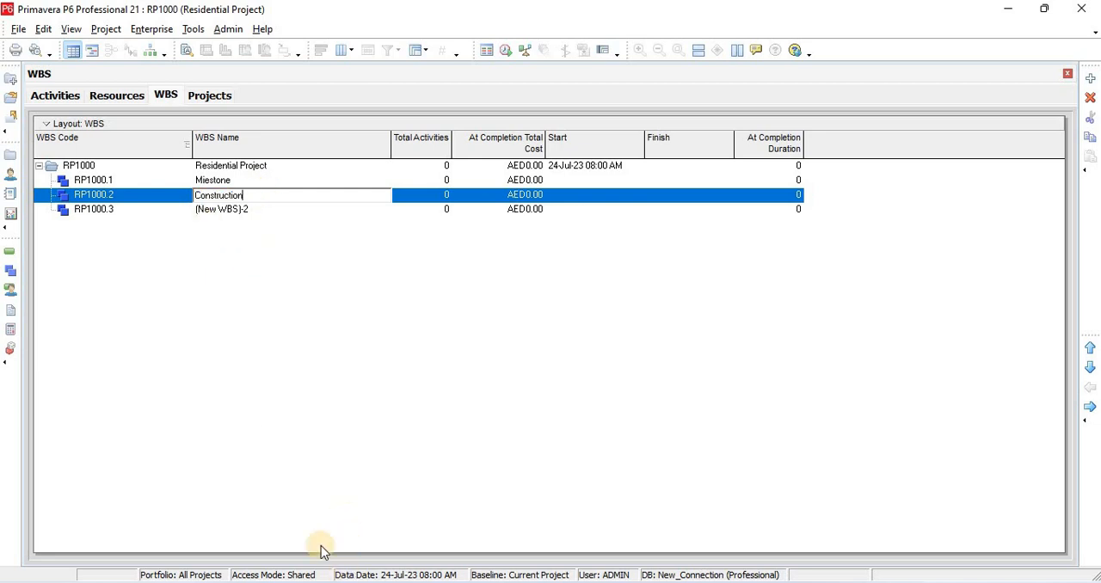
Copy "Closing" from the Excel schedule and paste it as the name of WBS element RP1000.3 in Primavera P6
key("alt+Tab")
double_click(126, 249)
left_click_drag(102, 250, 58, 252)
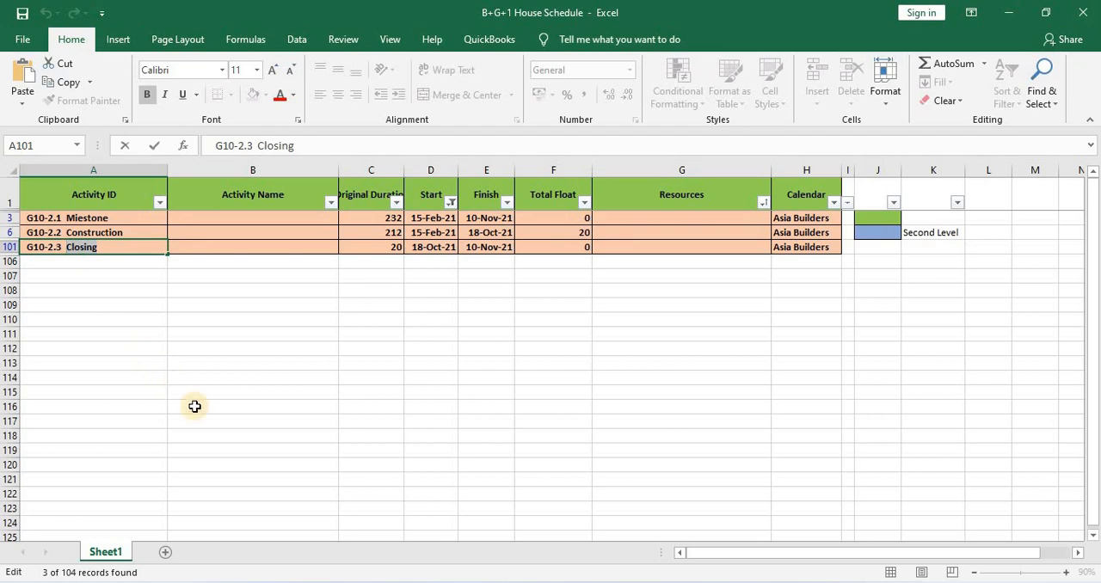
key("alt+Tab")
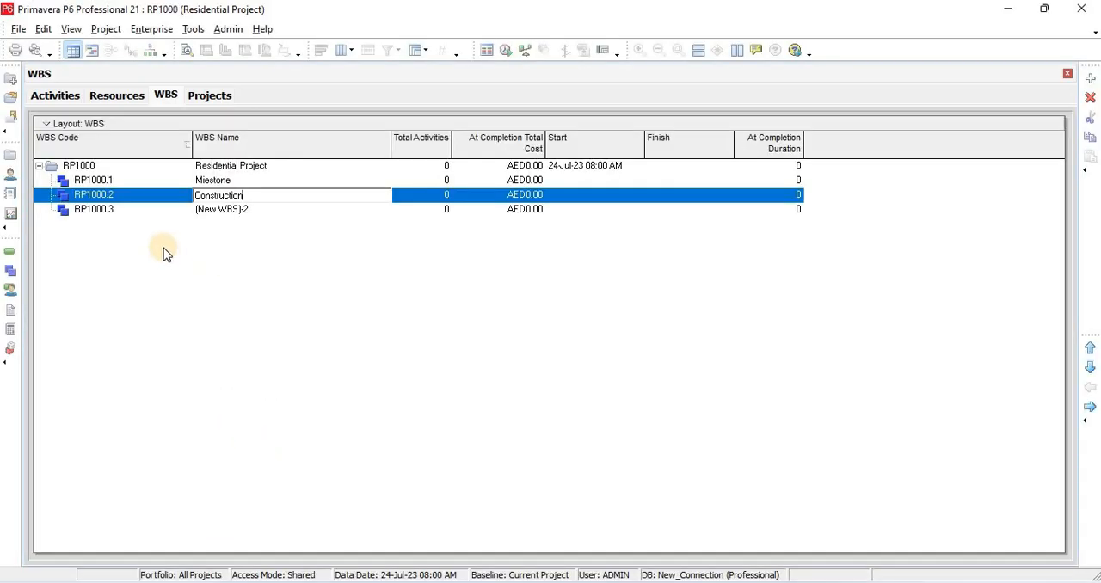
double_click(263, 210)
type("Closing")
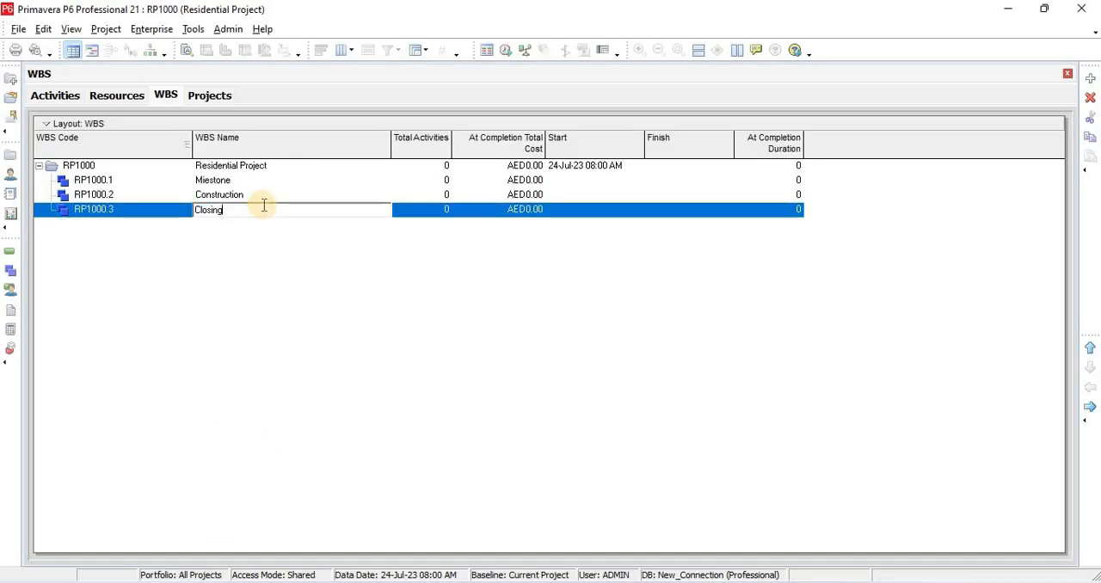
left_click(256, 321)
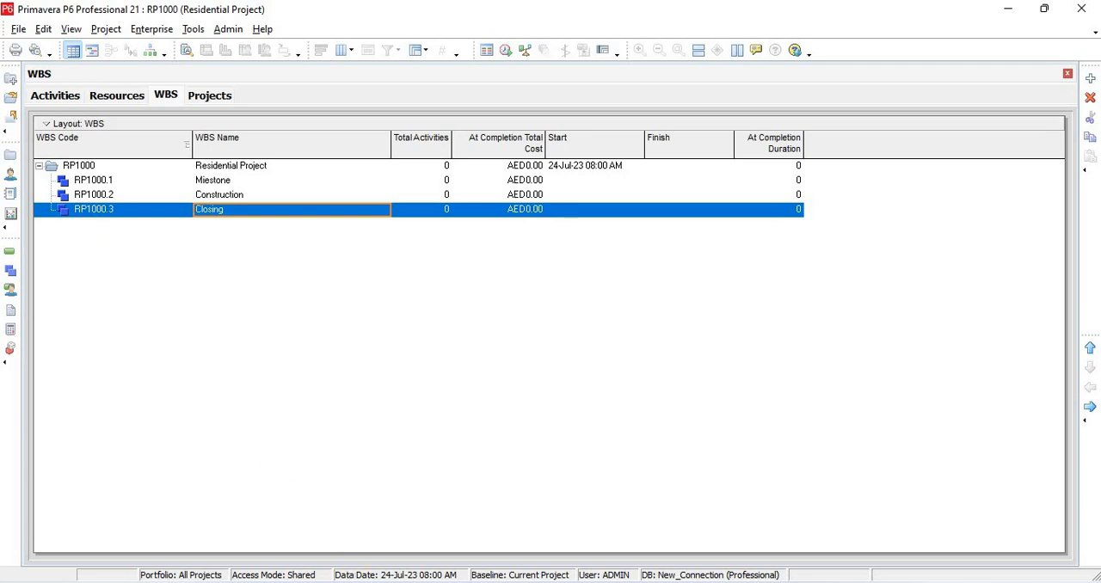
Switch to the Excel schedule and filter the Start column by the blue Second Level cell colour
key("alt+Tab")
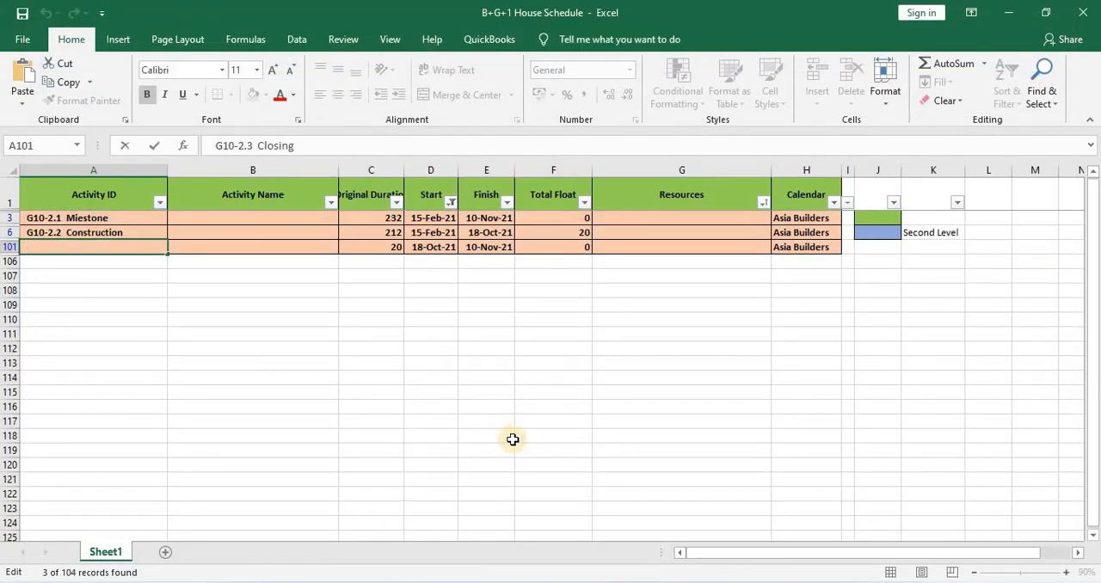
left_click(451, 202)
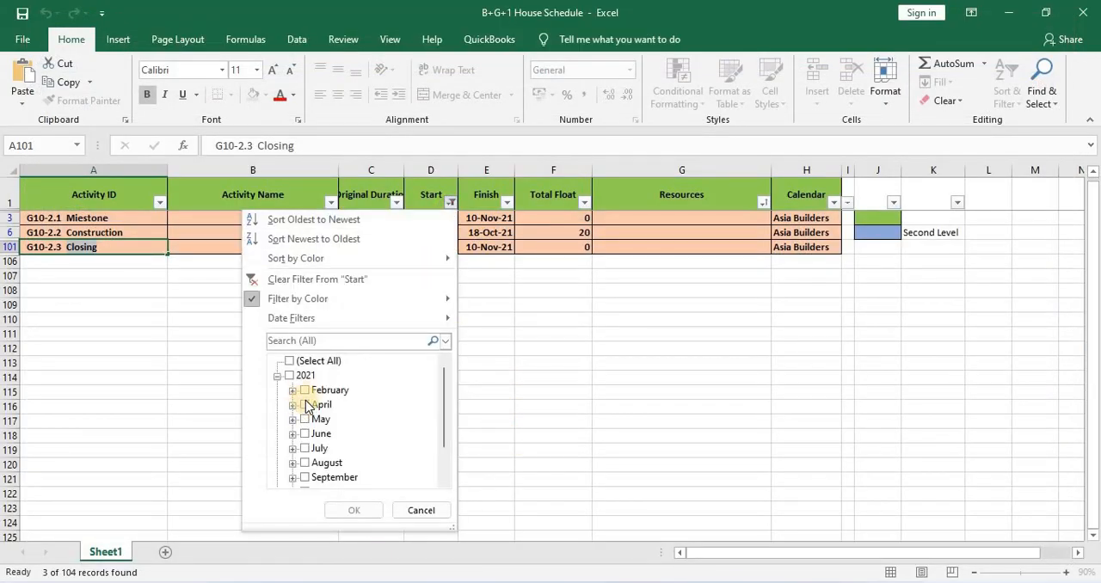
mouse_move(344, 298)
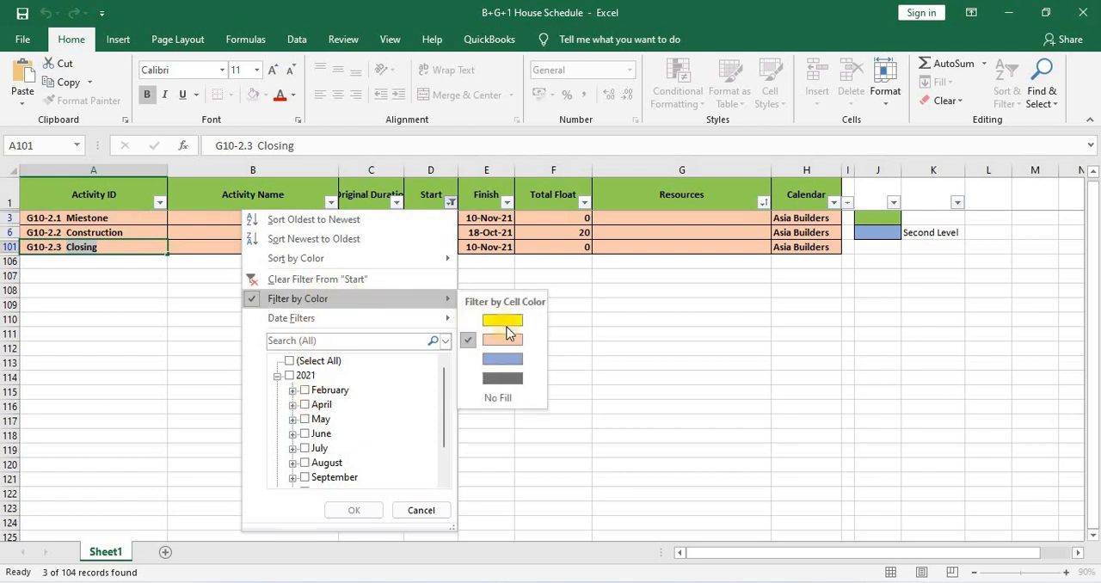
left_click(504, 358)
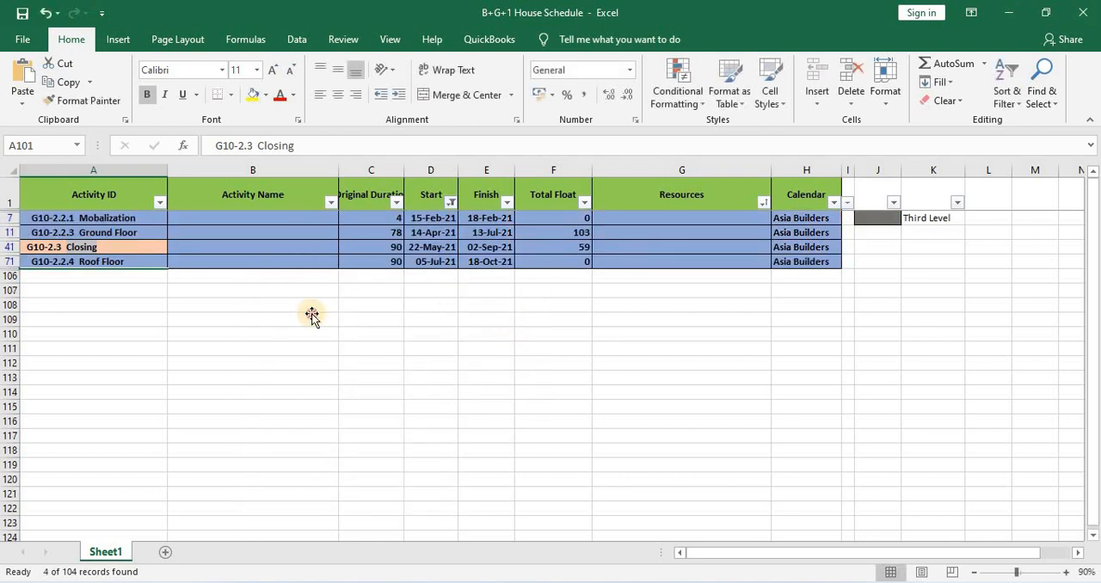
left_click(311, 315)
left_click(119, 247)
left_click(227, 339)
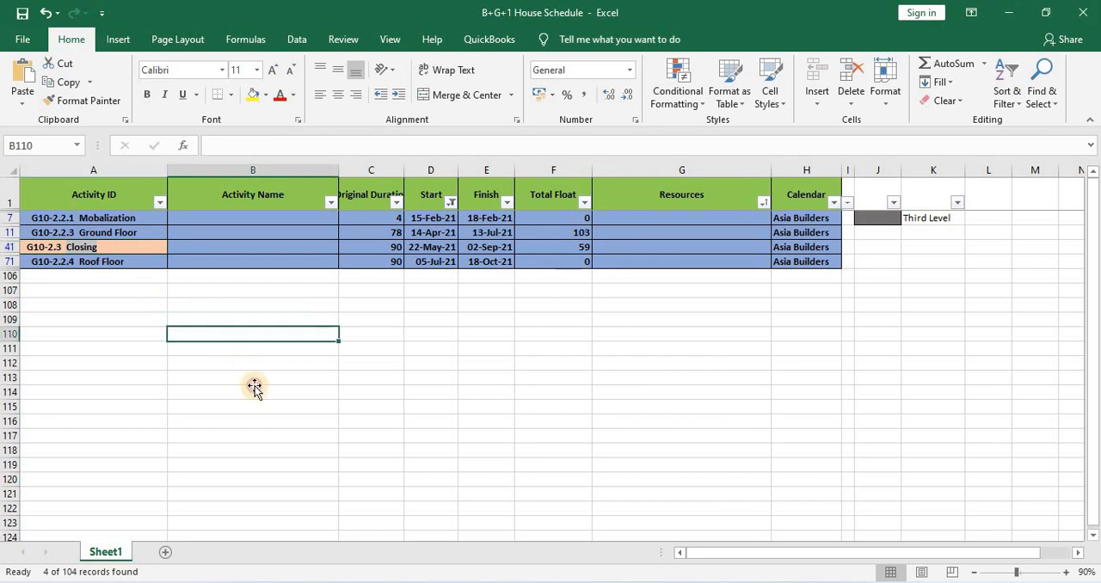
left_click(727, 333)
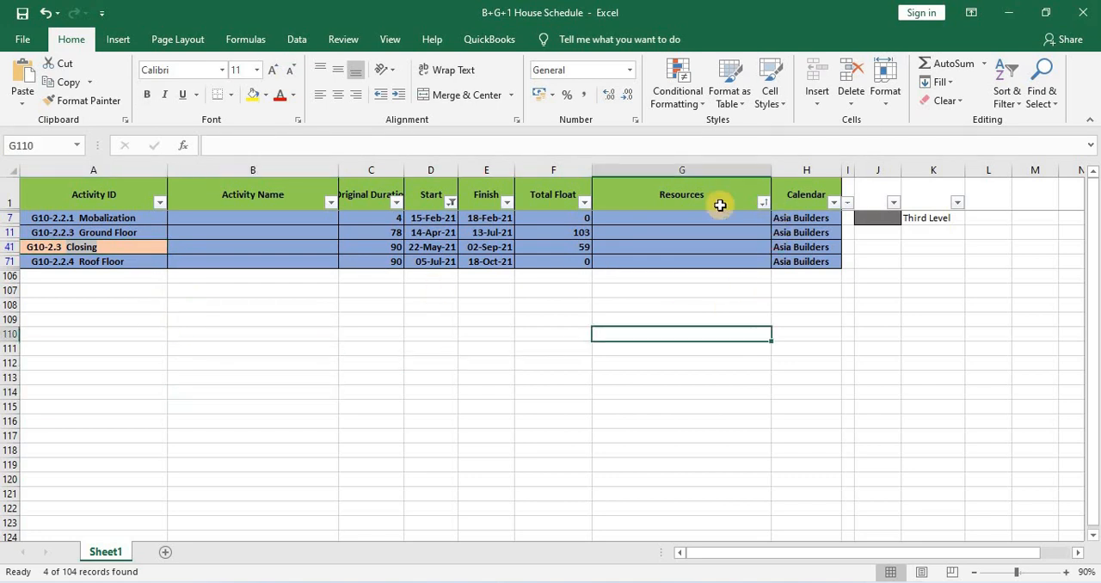
Filter the Start column to rows with no fill and look through the listed activities
left_click(451, 202)
mouse_move(299, 299)
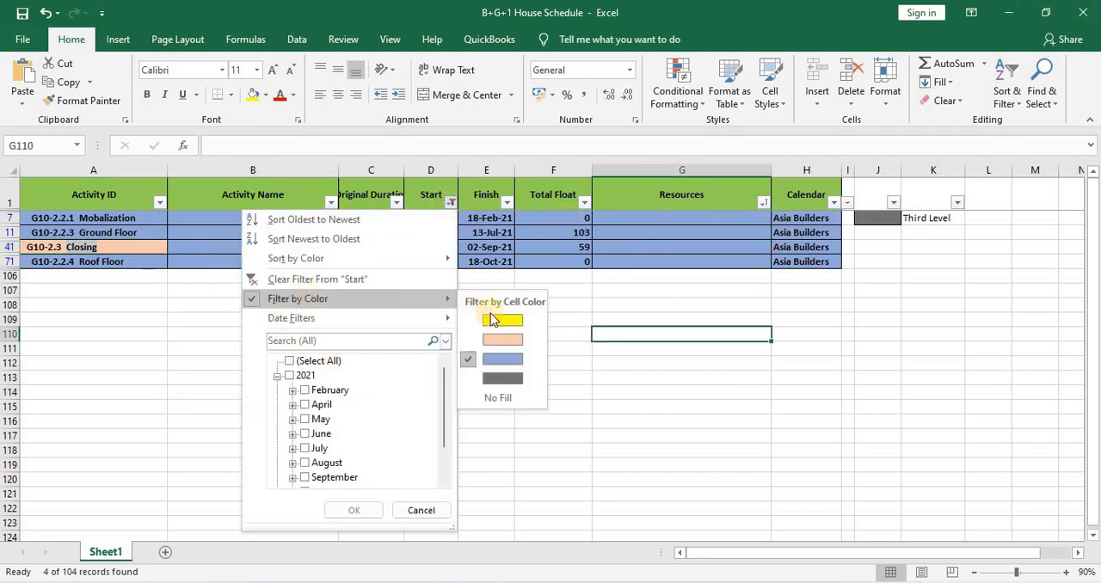
left_click(498, 395)
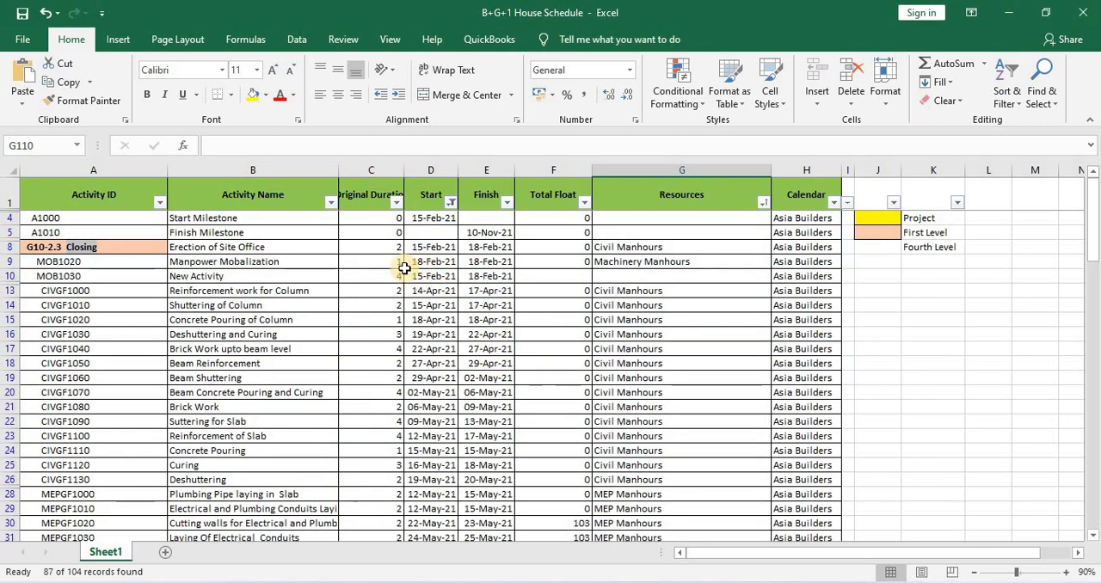
scroll(448, 368, "down", 1)
scroll(465, 376, "up", 1)
left_click(478, 379)
Clear the no-fill filter on the Start column and filter it by the blue Second Level cell colour
left_click(450, 204)
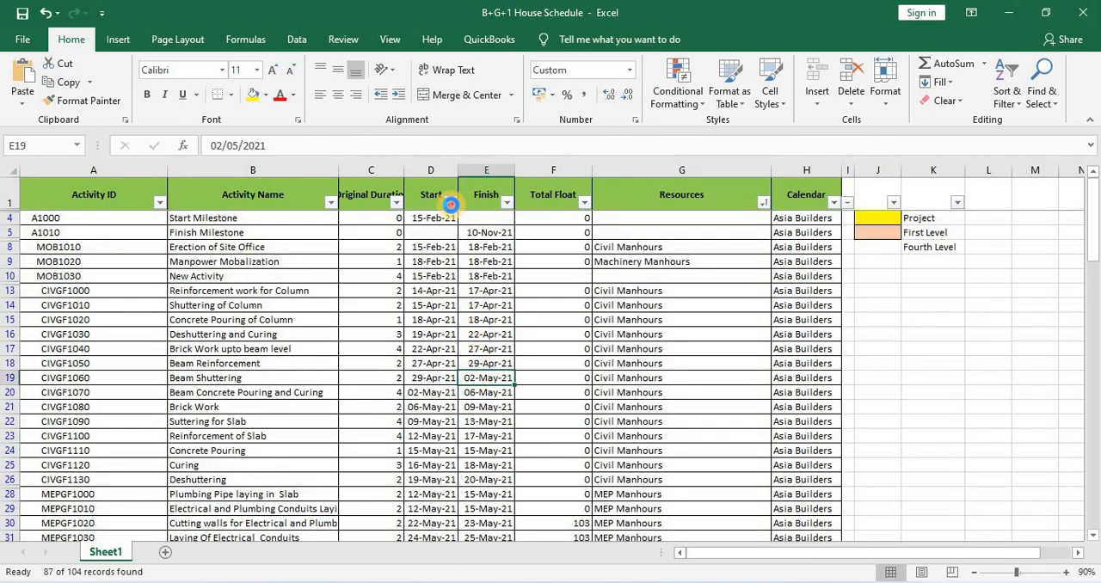
mouse_move(311, 298)
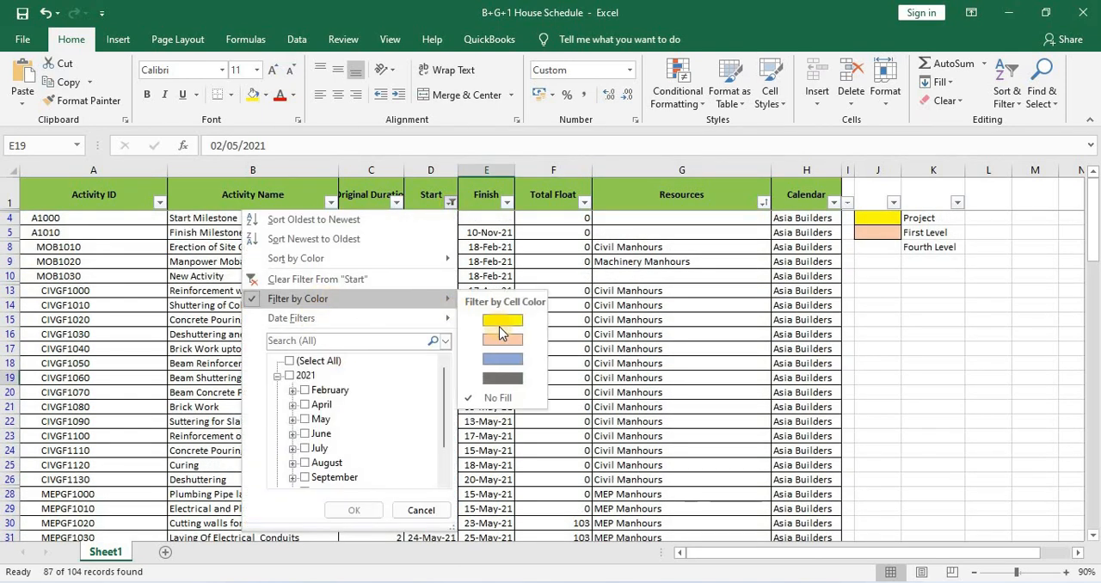
left_click(504, 399)
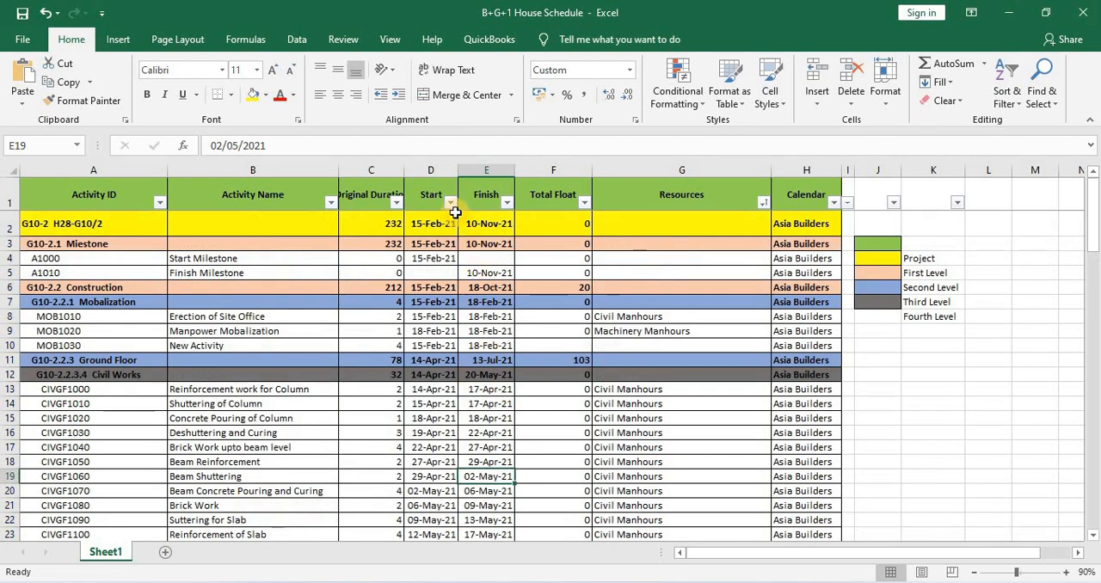
left_click(450, 203)
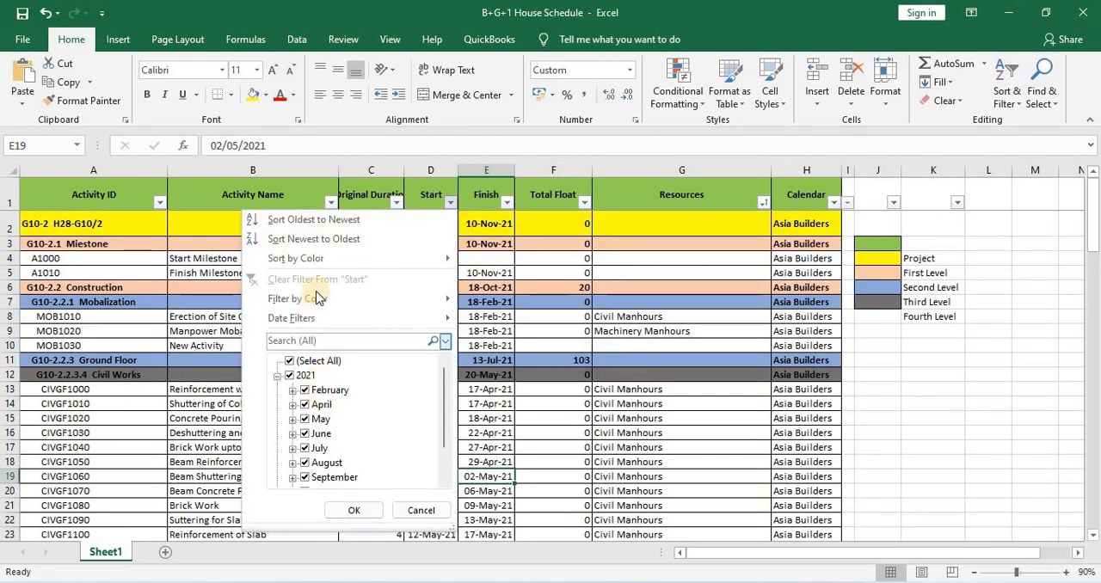
mouse_move(323, 299)
left_click(490, 359)
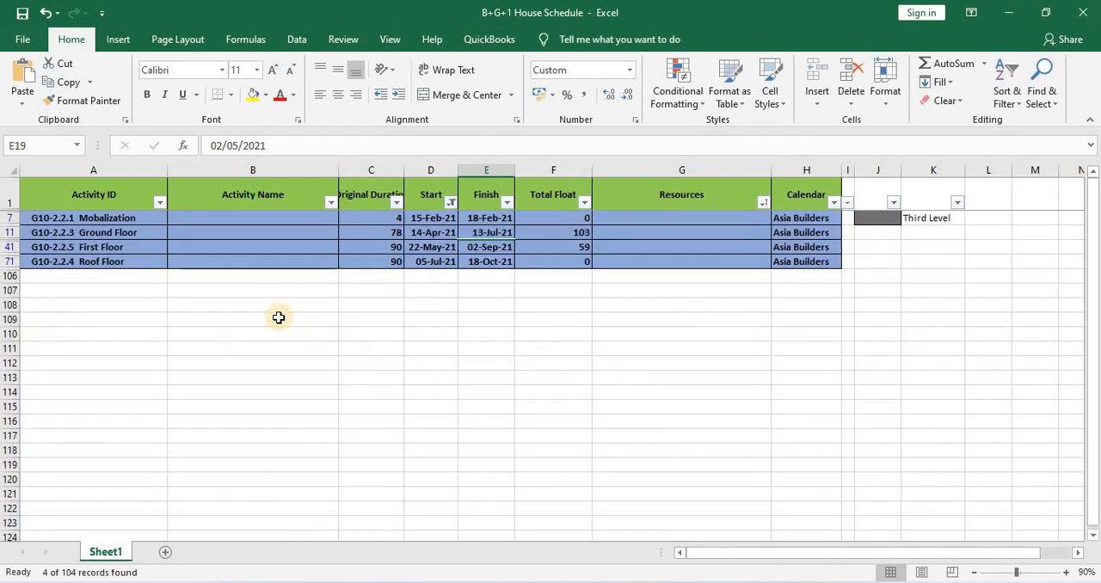
Look through the second-level WBS entries in the filtered schedule to see which elements belong under Construction
left_click(206, 364)
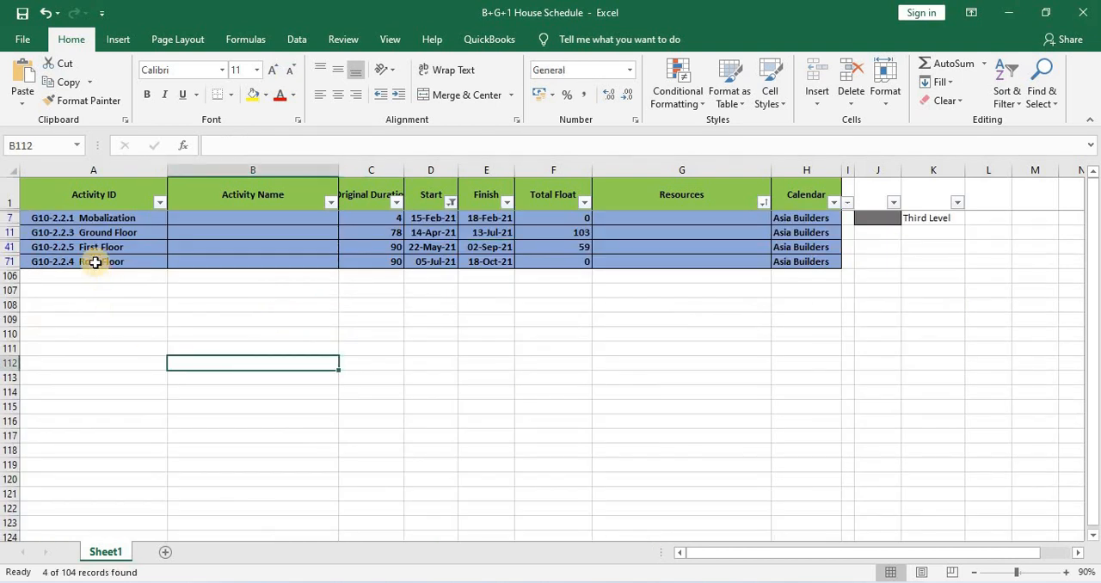
left_click(115, 221)
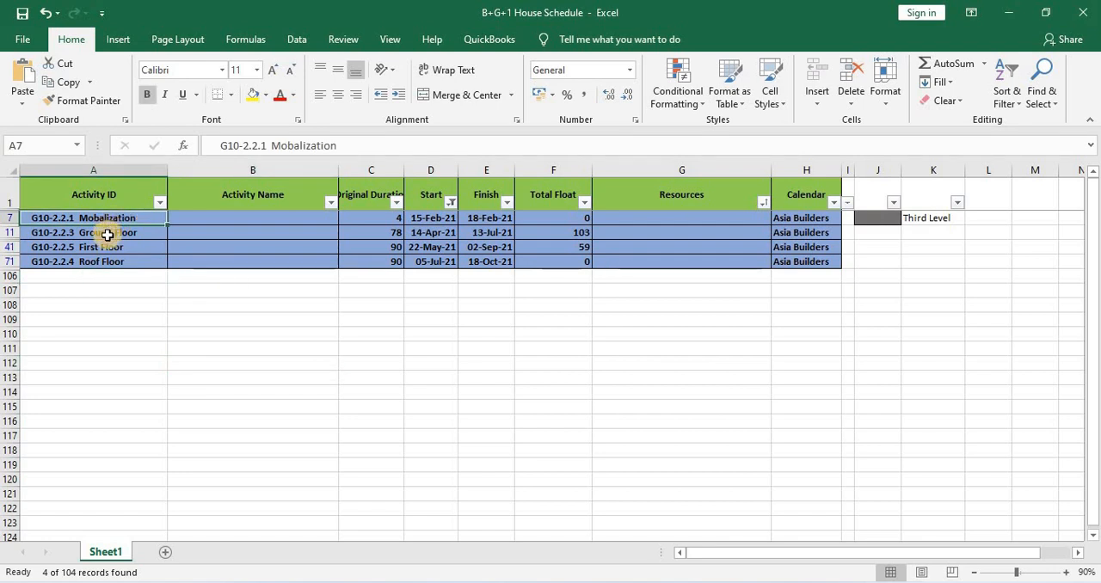
left_click(112, 234)
left_click(118, 248)
left_click(105, 259)
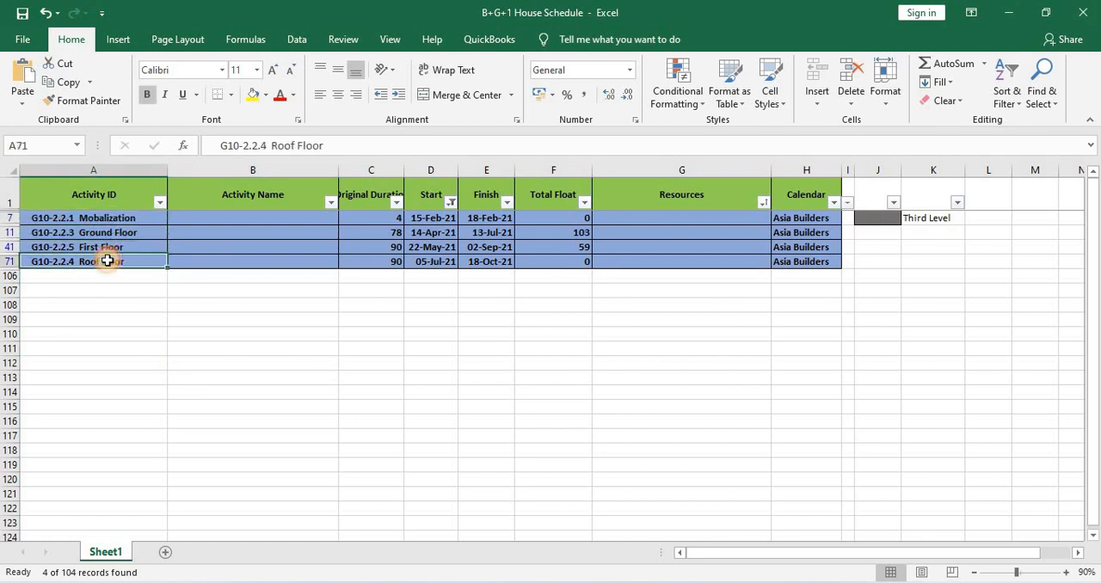
left_click(106, 232)
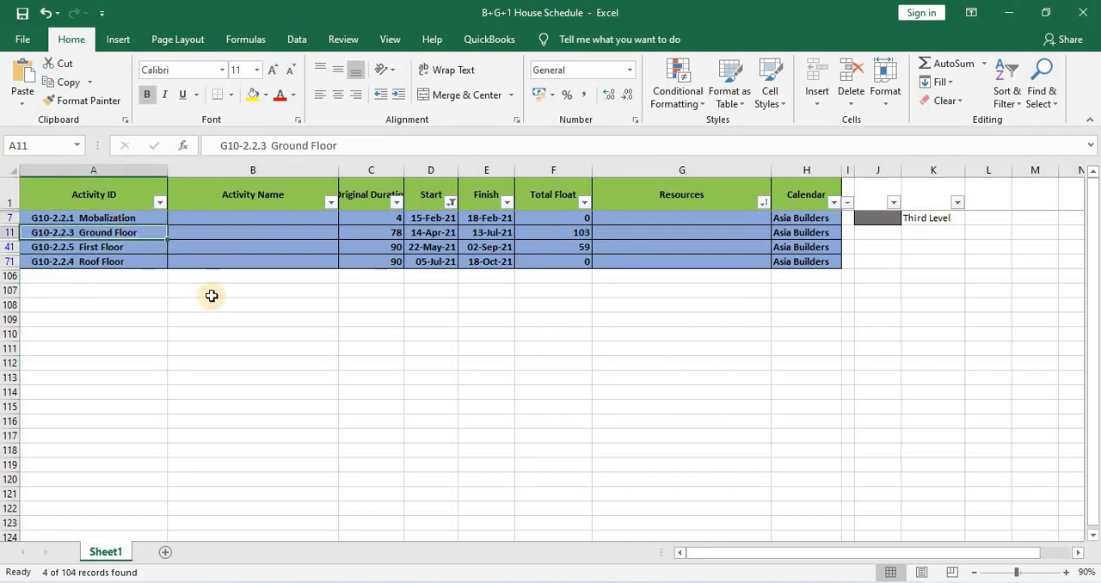
left_click(83, 264)
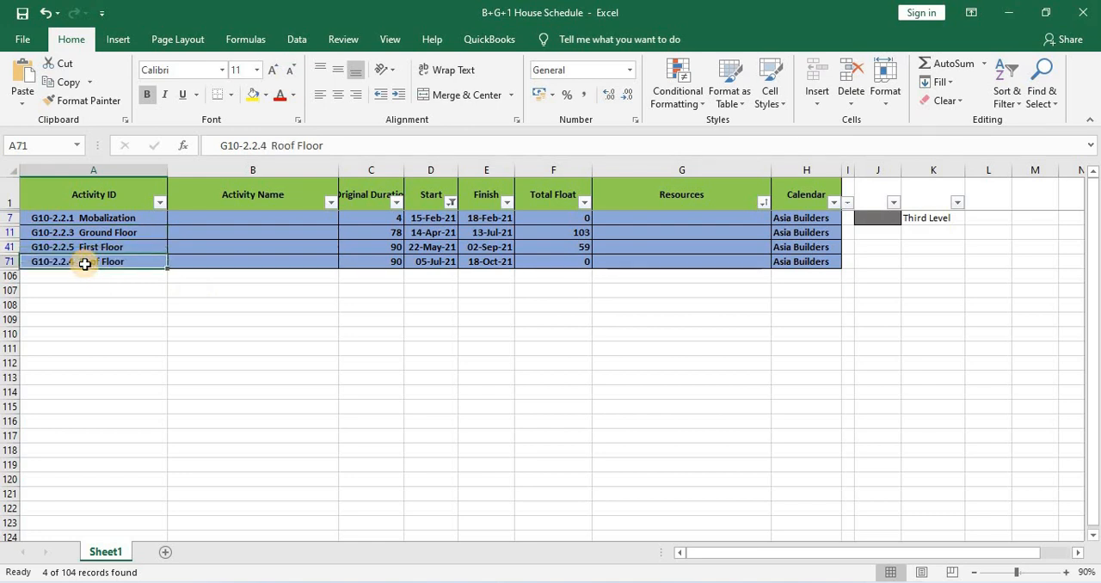
left_click(94, 233)
left_click(97, 248)
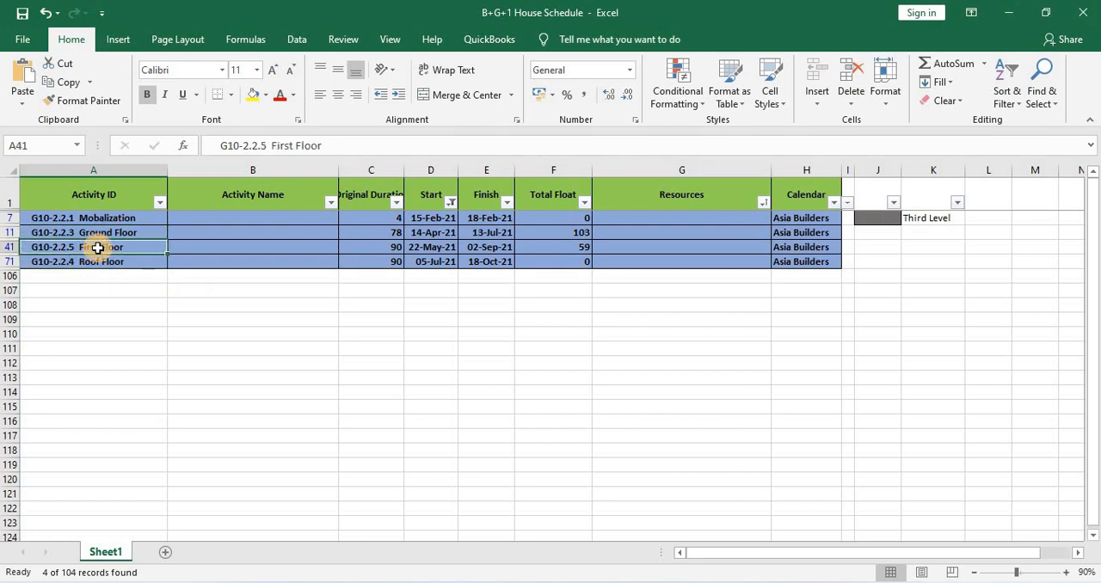
key("Up")
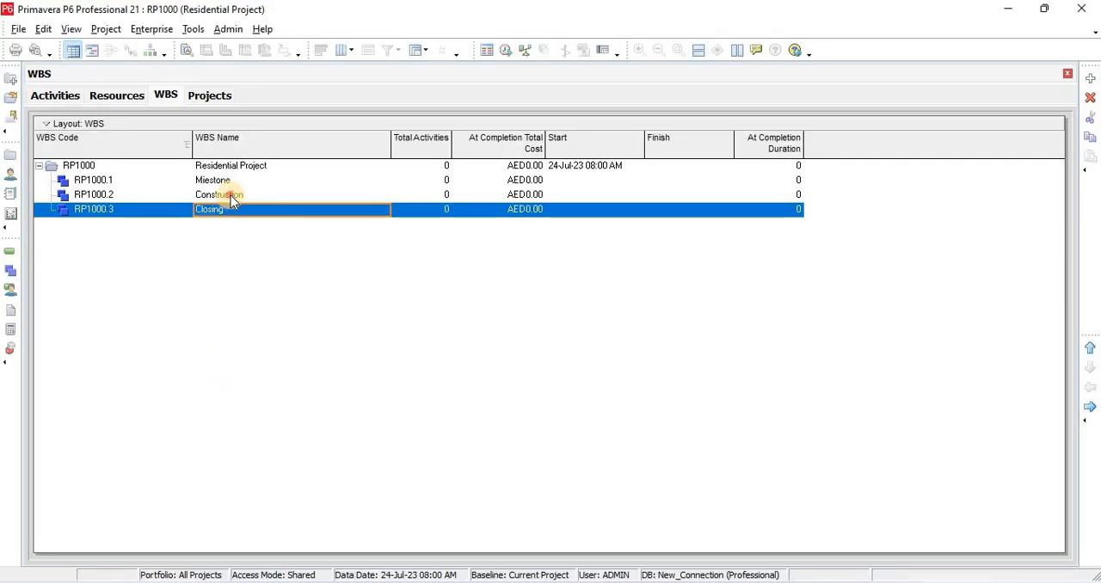
Switch to Primavera P6 and add three sibling WBS elements one level below Construction
left_click(230, 194)
left_click(1090, 77)
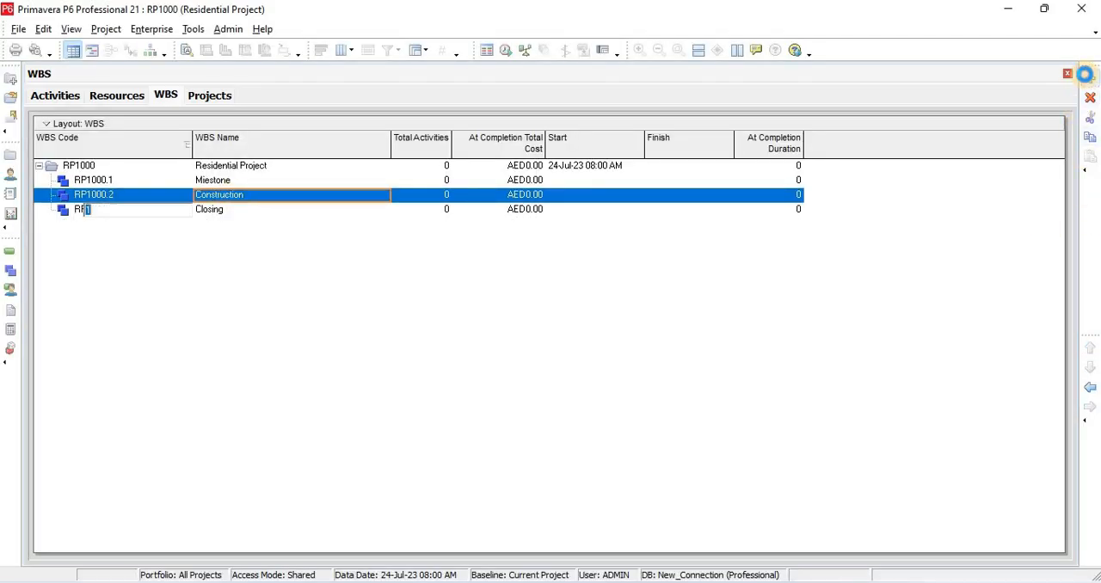
left_click(1089, 77)
left_click(1089, 77)
left_click(123, 238)
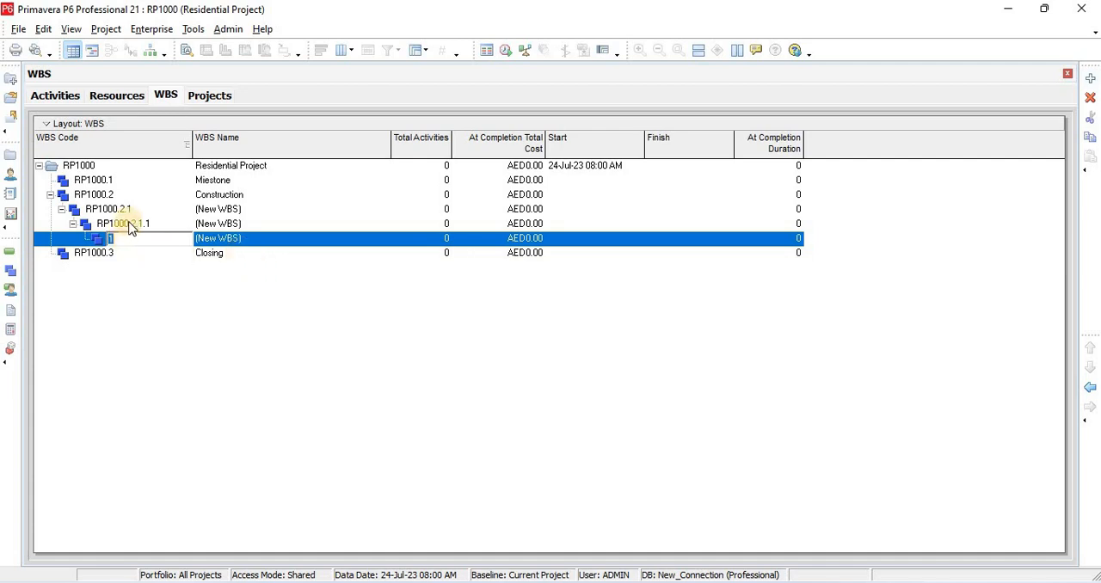
left_click(121, 223)
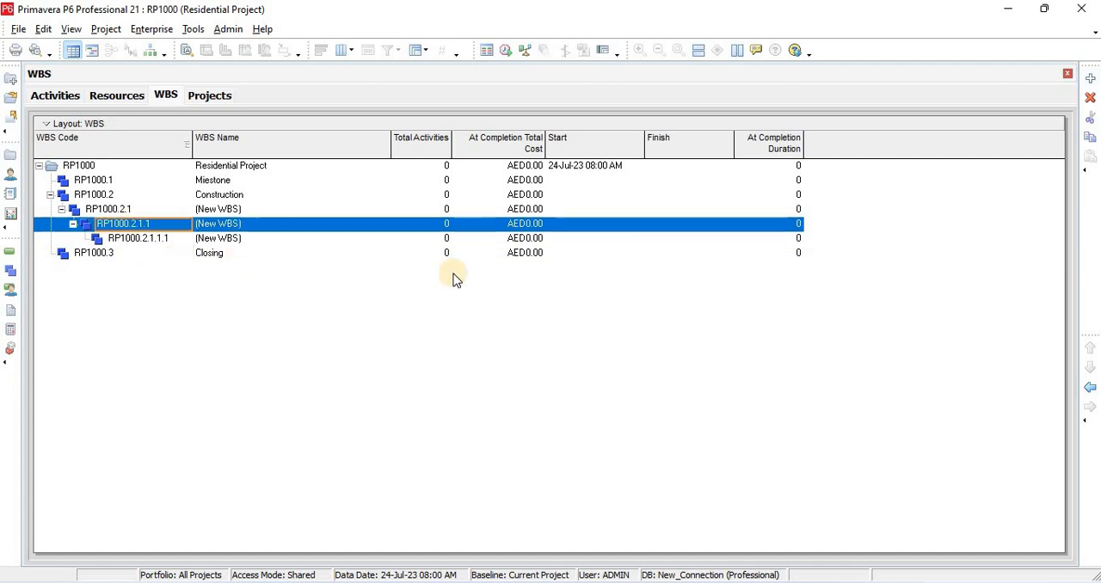
left_click(1089, 387)
left_click(129, 238)
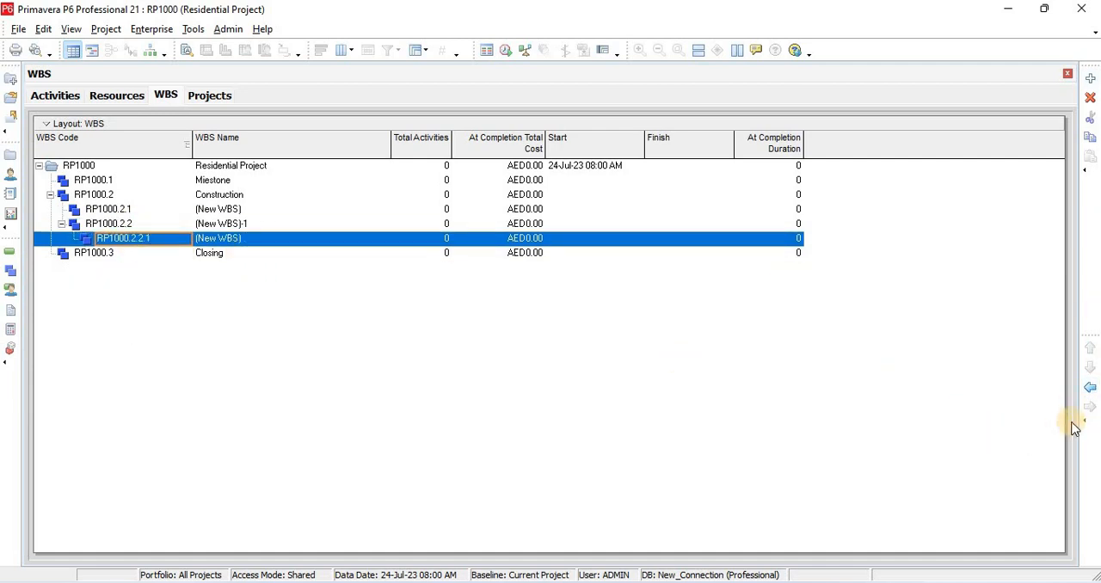
left_click(1087, 386)
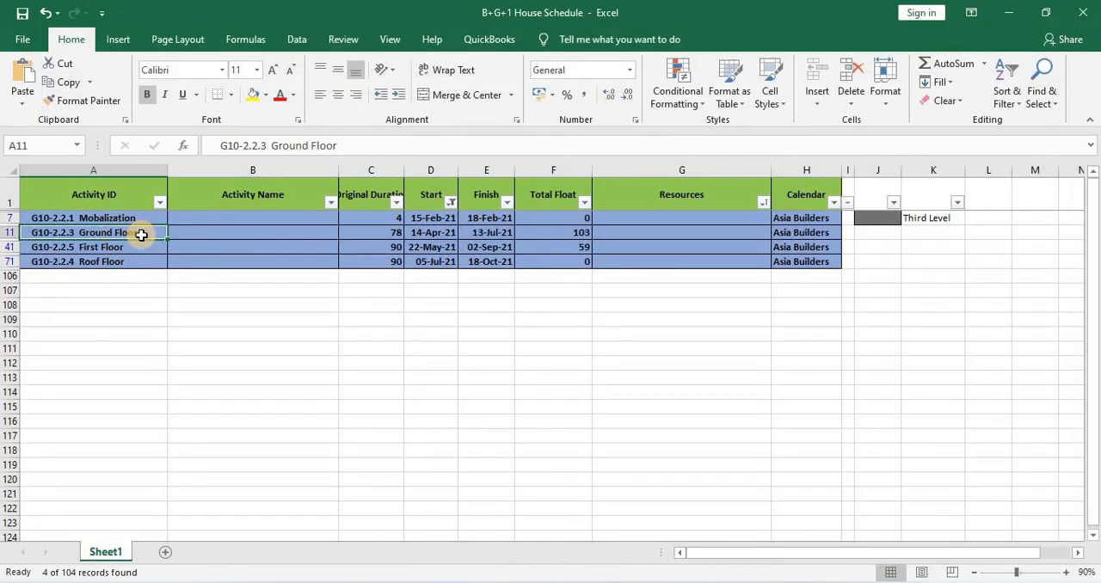
Copy "Mobalization" from the Excel schedule and paste it as the name of WBS element RP1000.2.1 in Primavera P6
left_click(145, 218)
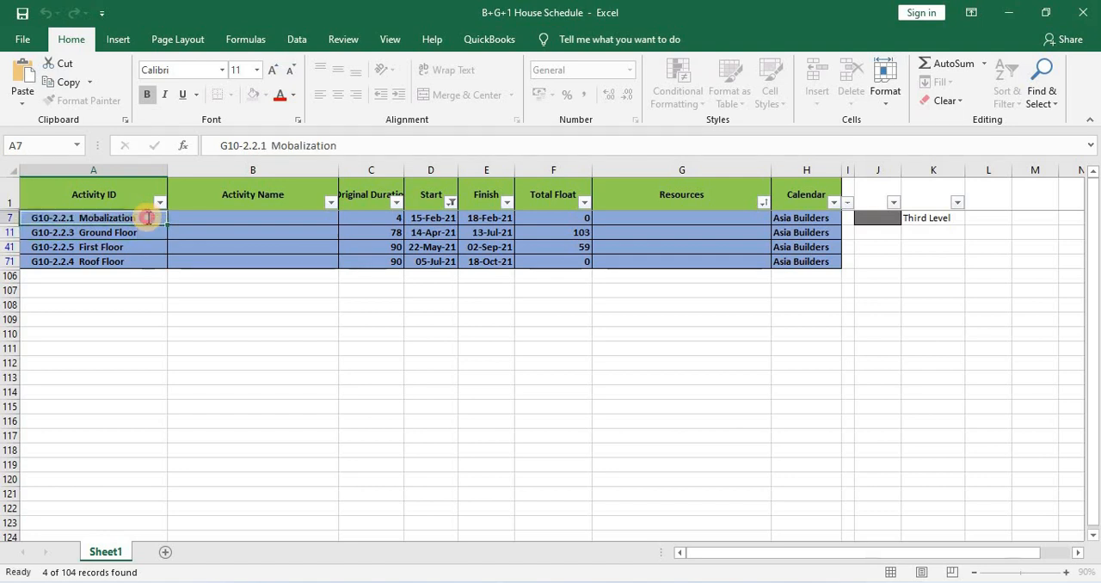
double_click(145, 217)
left_click_drag(144, 218, 75, 232)
key("ctrl+c")
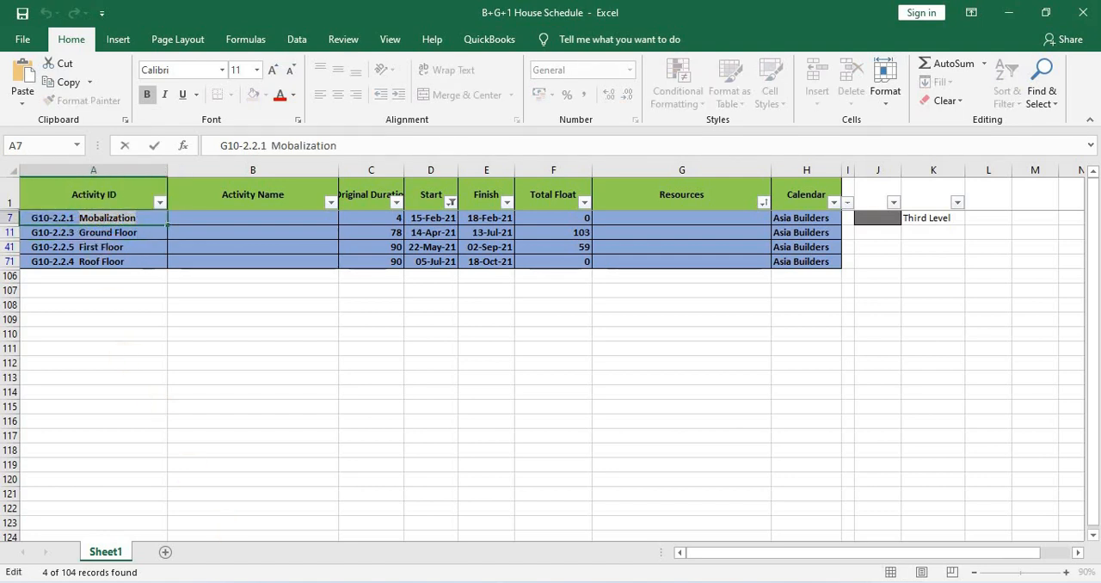
key("alt+Tab")
left_click(258, 215)
key("ctrl+v")
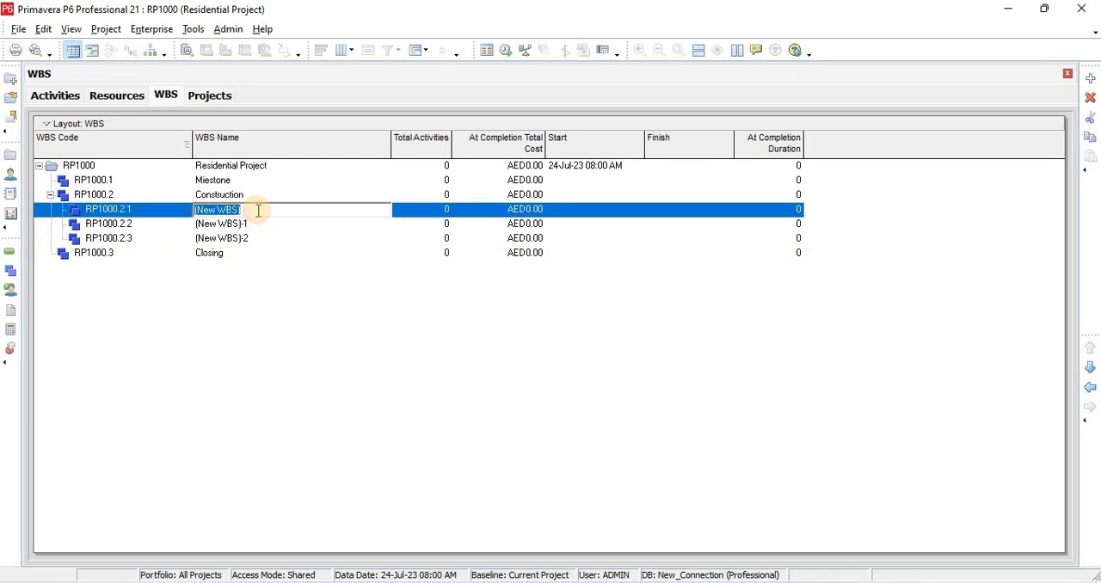
Copy "Ground Floor" from the Excel schedule and paste it as the name of WBS element RP1000.2.2 in Primavera P6
key("alt+Tab")
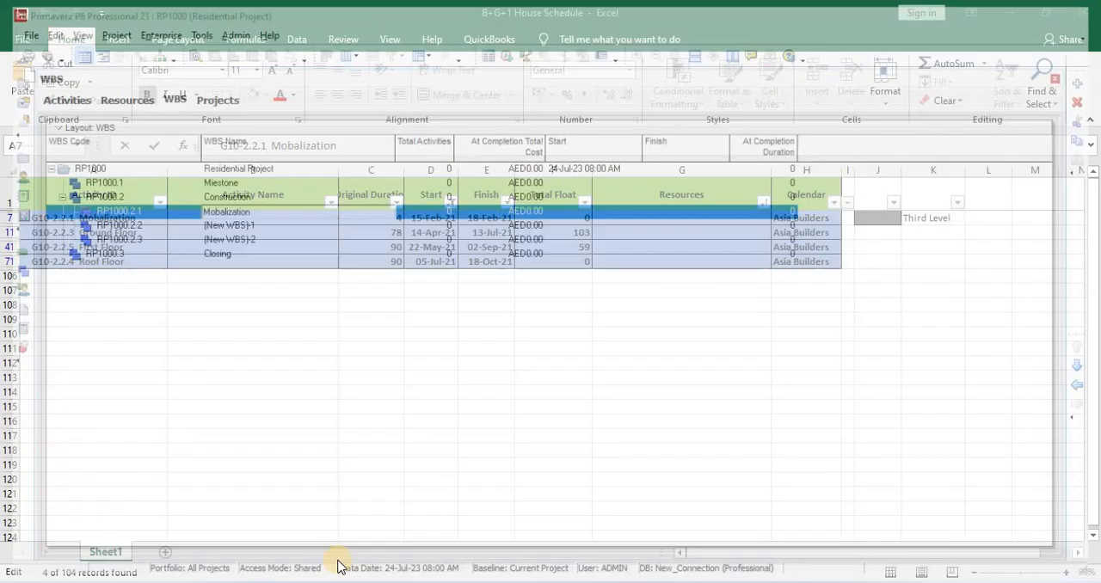
left_click(148, 233)
double_click(148, 233)
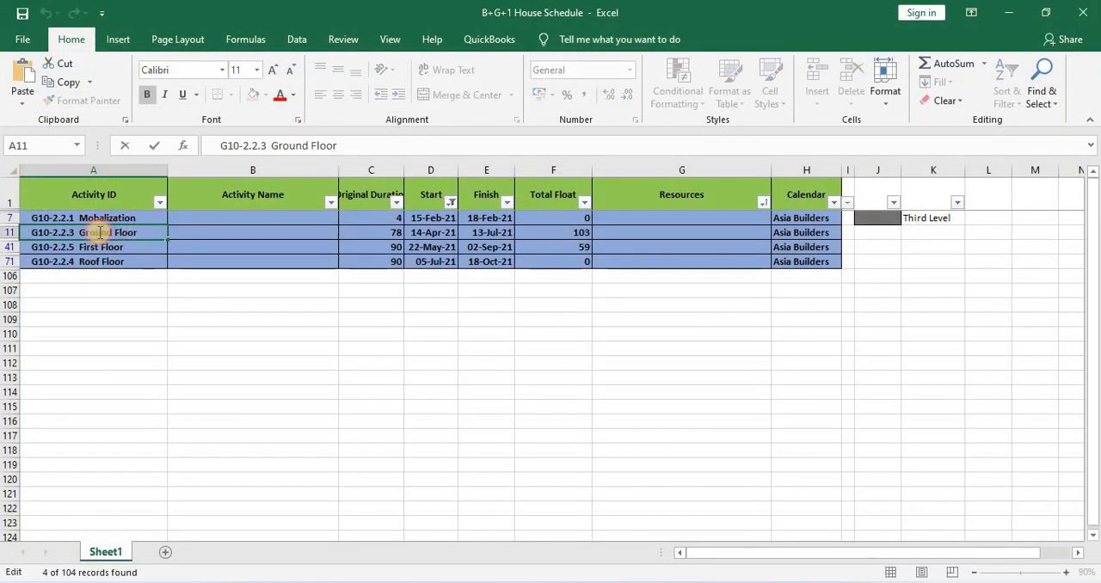
left_click_drag(137, 233, 79, 235)
key("ctrl+c")
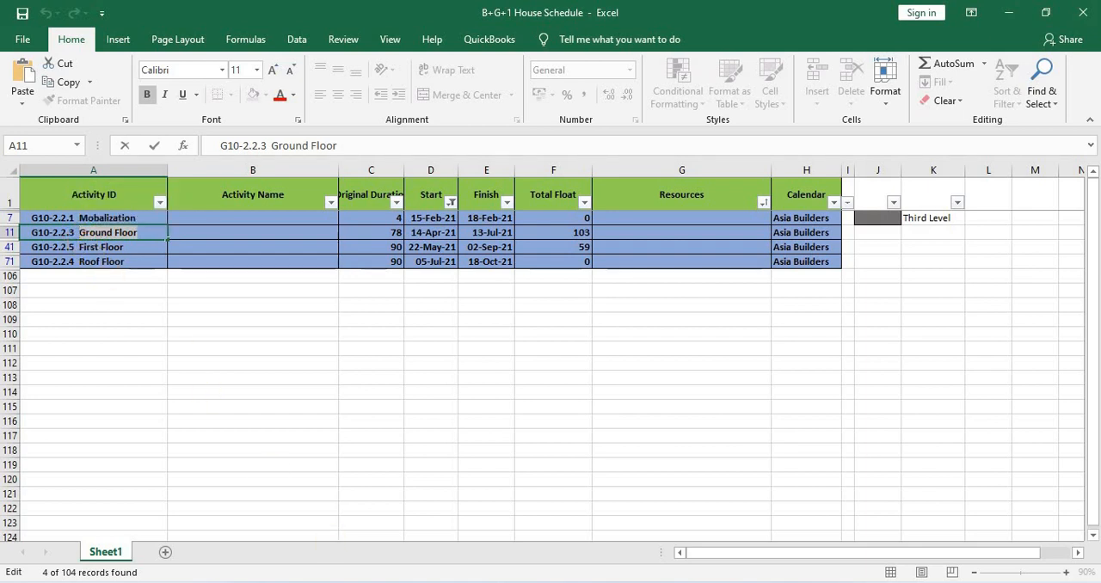
key("alt+Tab")
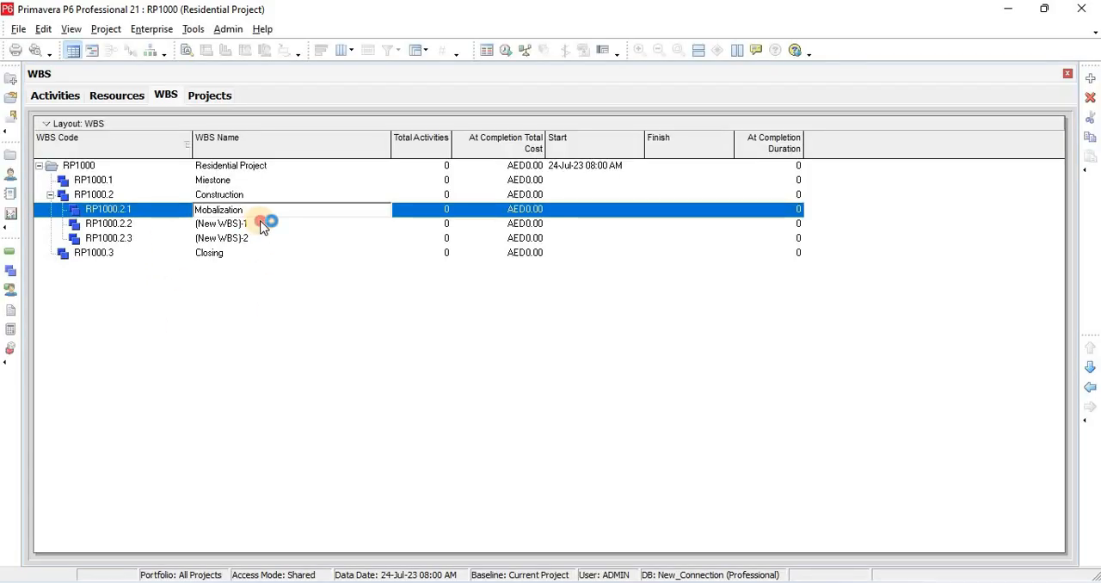
left_click(262, 223)
key("ctrl+v")
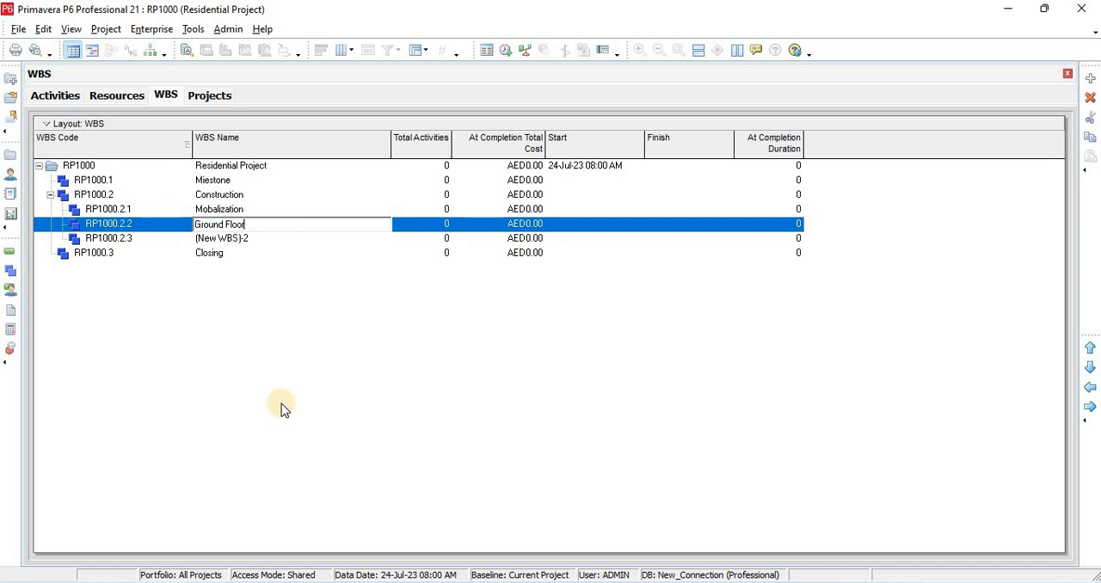
Copy "First Floor" from the Excel schedule and return to Primavera P6
key("alt+Tab")
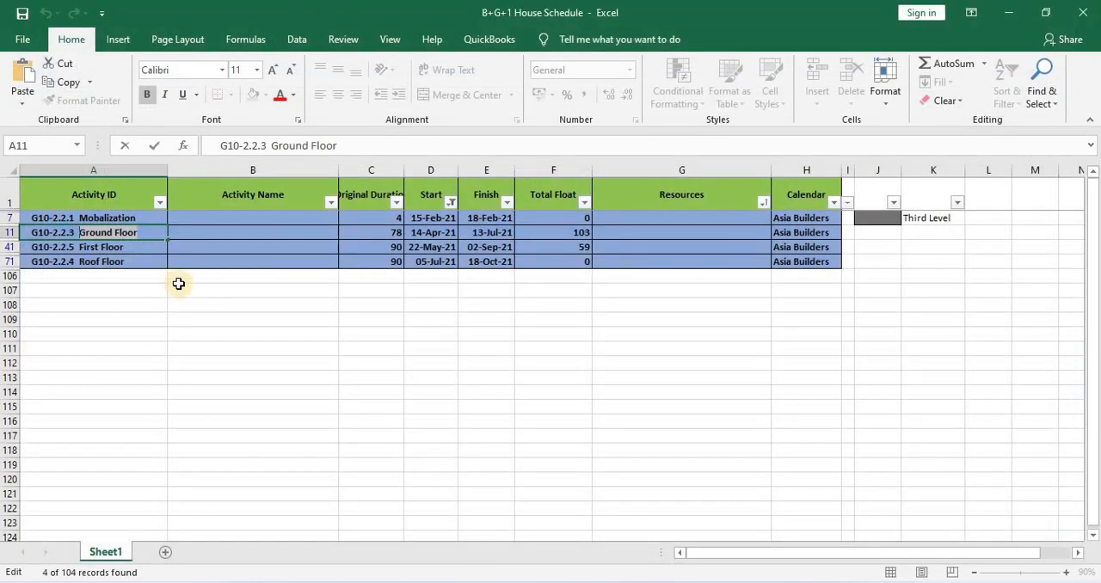
double_click(139, 247)
left_click_drag(140, 247, 81, 265)
key("ctrl+c")
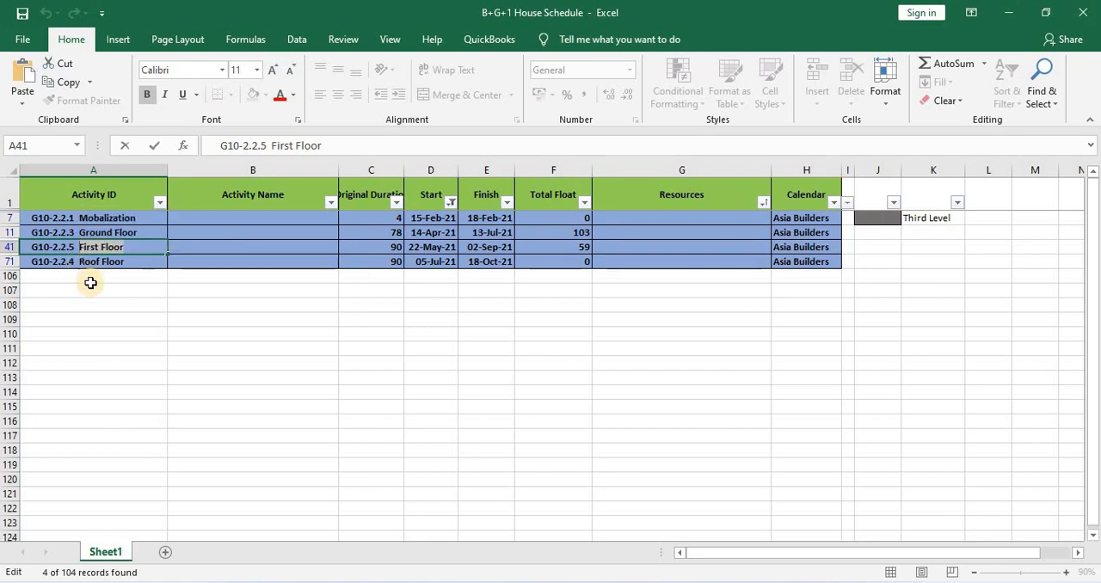
key("alt+Tab")
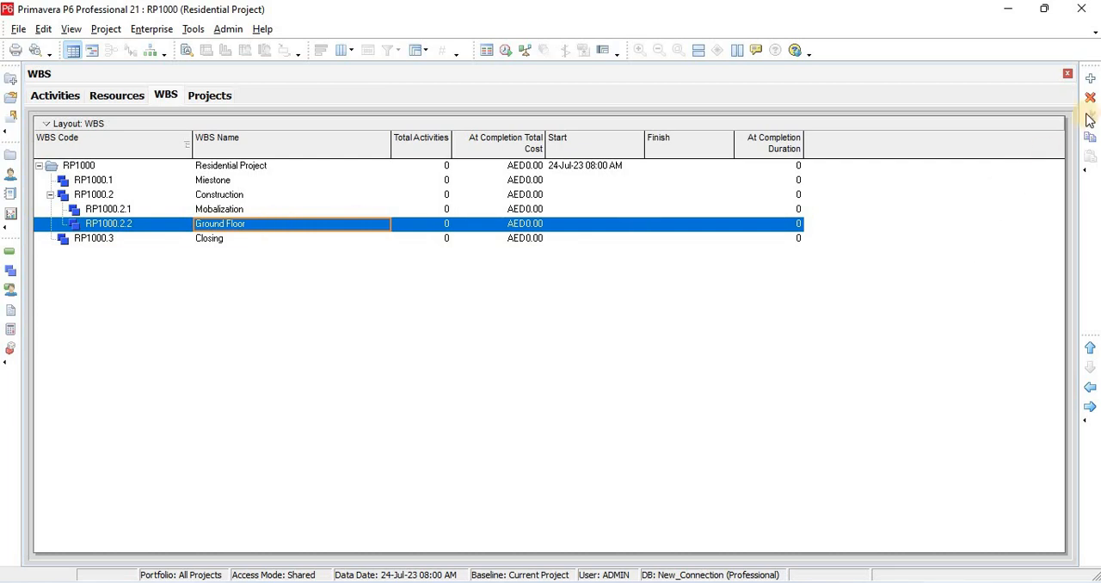
Add four sibling WBS elements one level below Ground Floor (RP1000.2.2)
left_click(1089, 78)
left_click(1089, 78)
left_click(1089, 78)
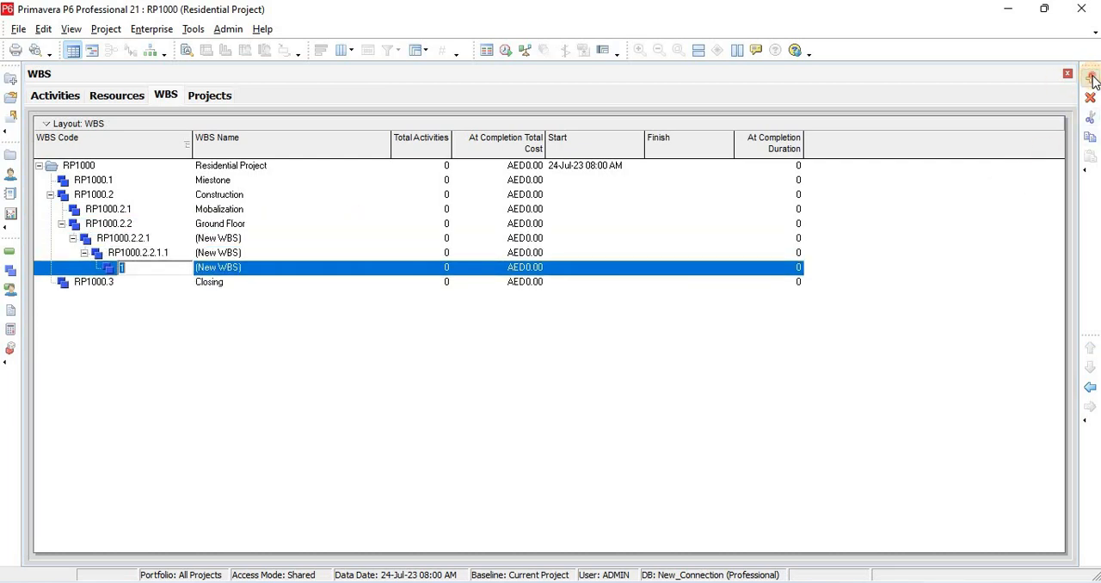
left_click(1089, 79)
left_click(138, 253)
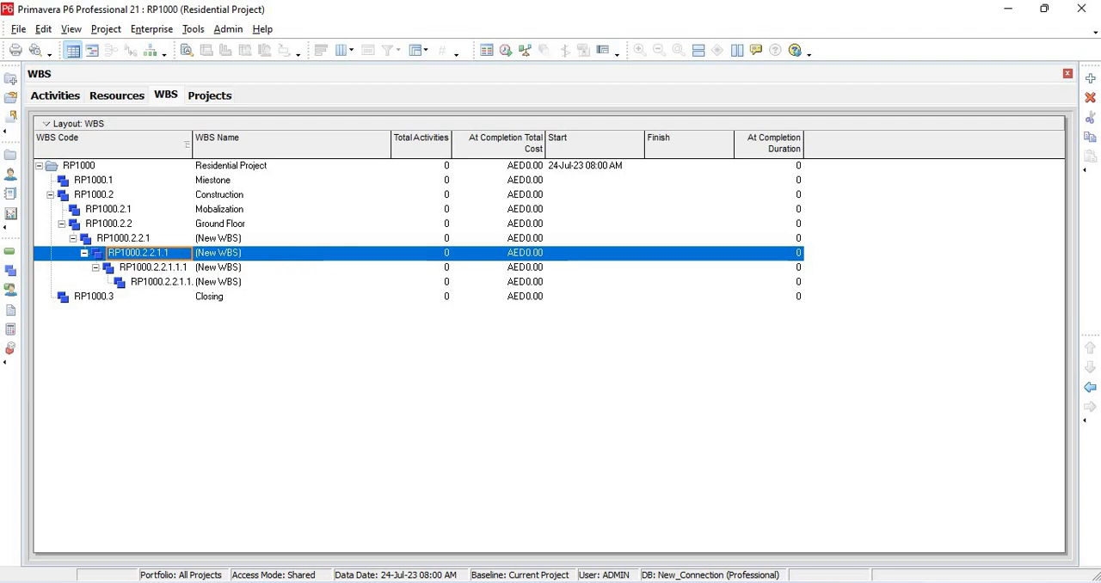
left_click(1089, 387)
left_click(1090, 387)
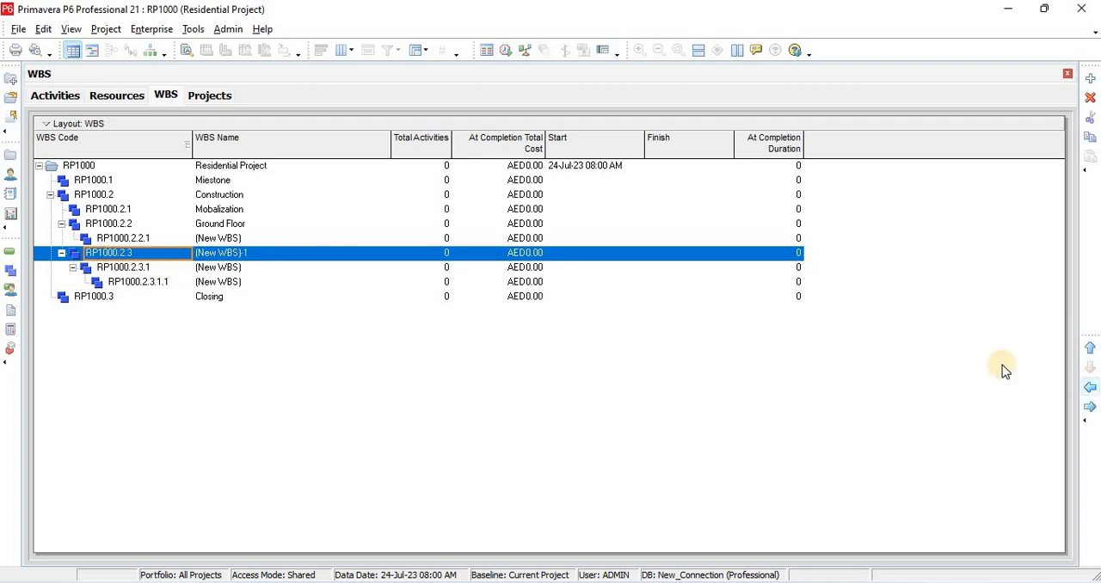
left_click(1089, 405)
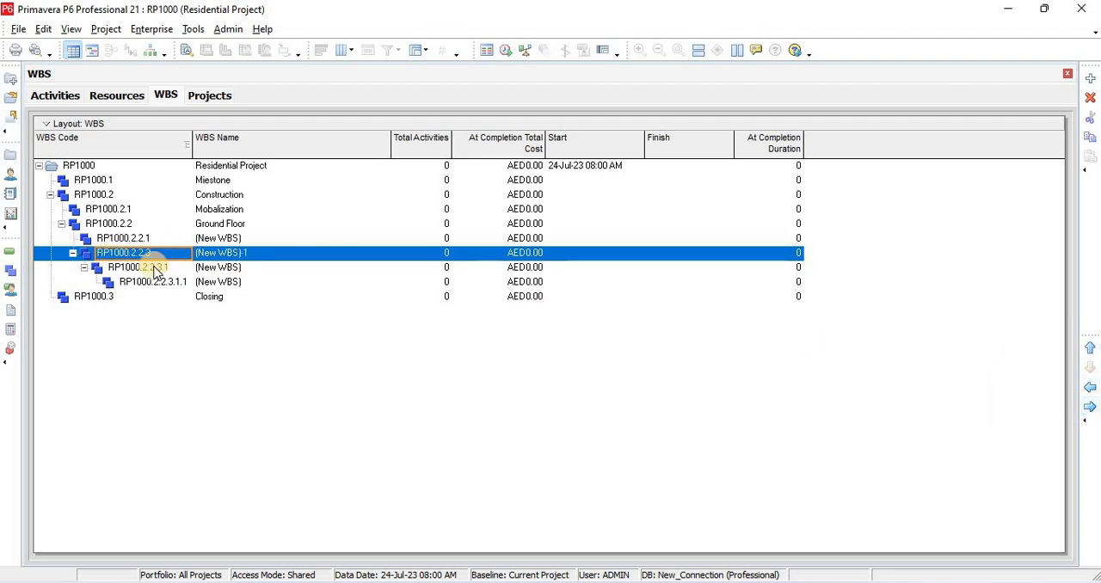
Name the first WBS element under Ground Floor, RP1000.2.2.1, "Civil Work"
left_click(266, 244)
type("Civil Work")
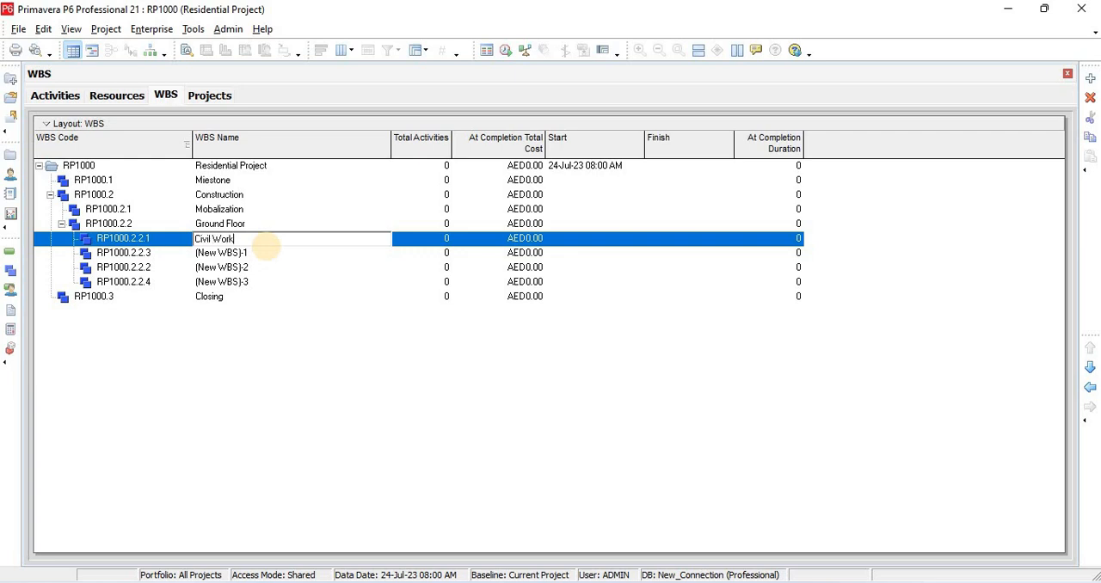
key("Return")
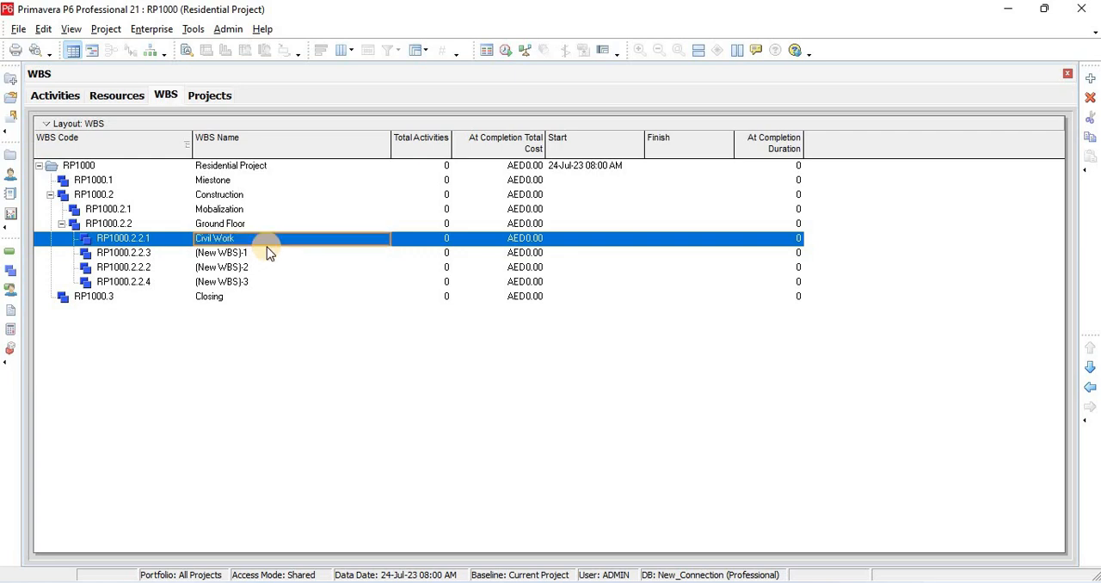
Name the Ground Floor WBS elements RP1000.2.2.3 "MEP Work" and RP1000.2.2.2 "Finishing"
left_click(267, 250)
left_click(266, 250)
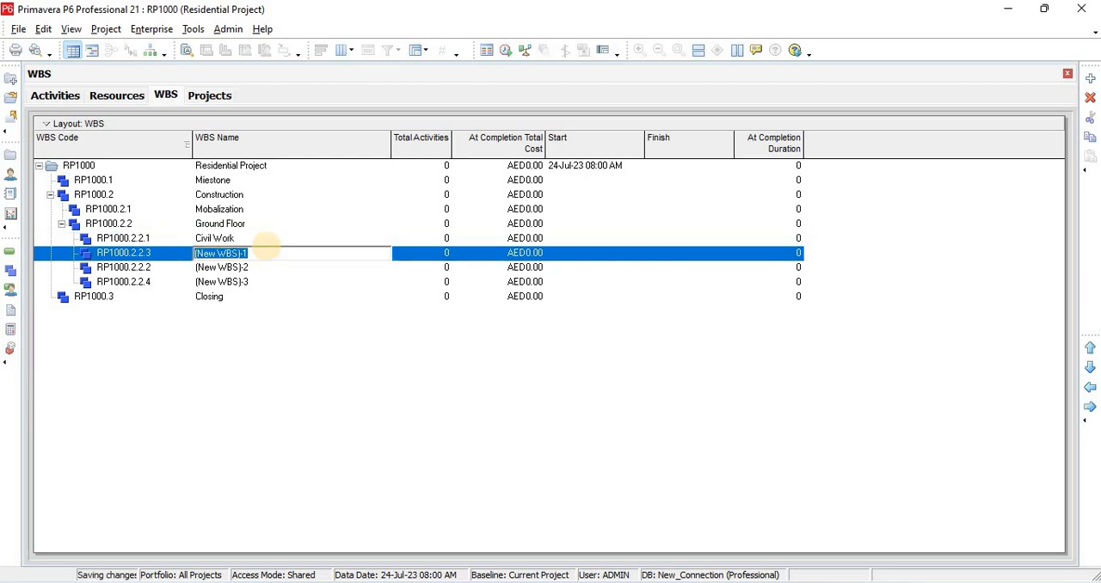
type("MEP WO")
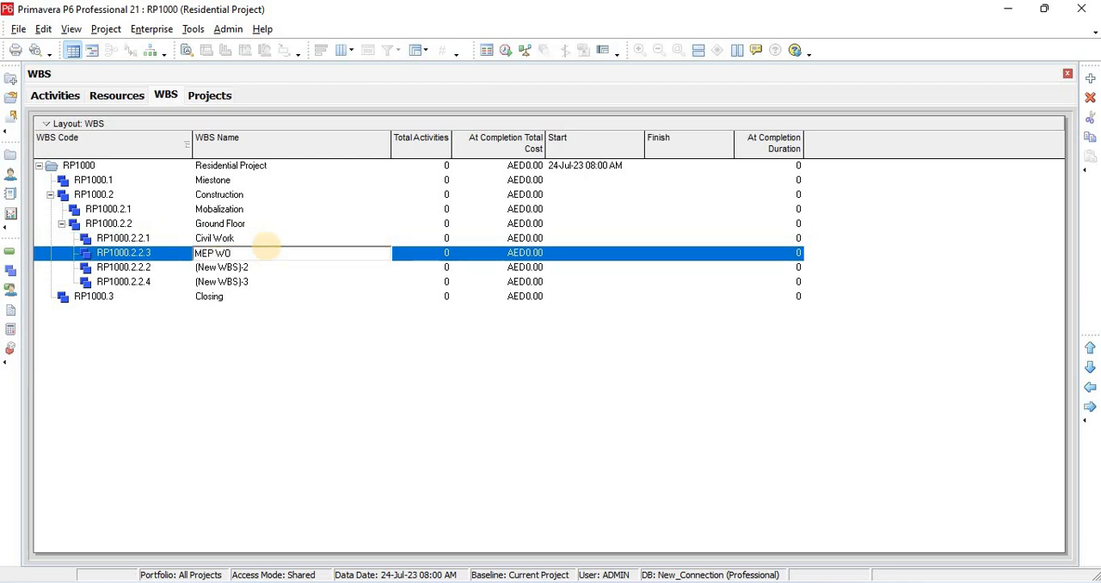
type("rk")
key("Down")
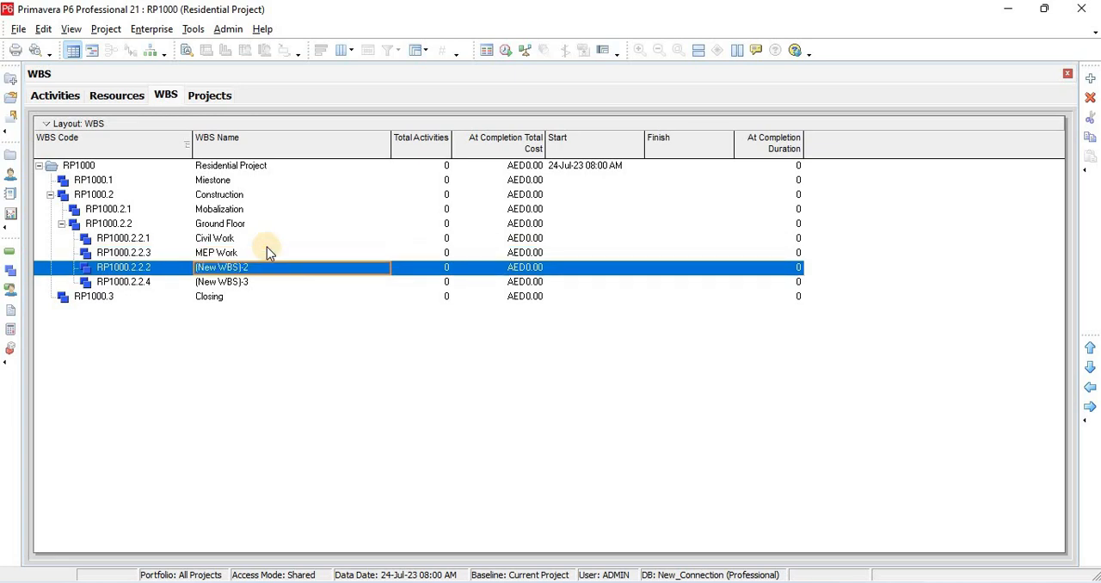
type("Finishing")
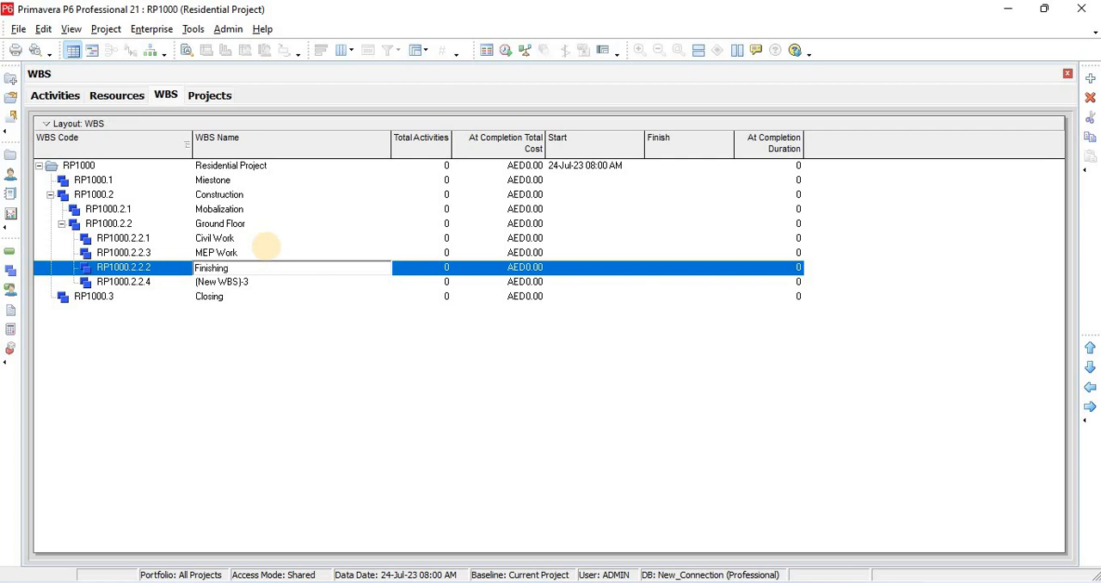
key("Return")
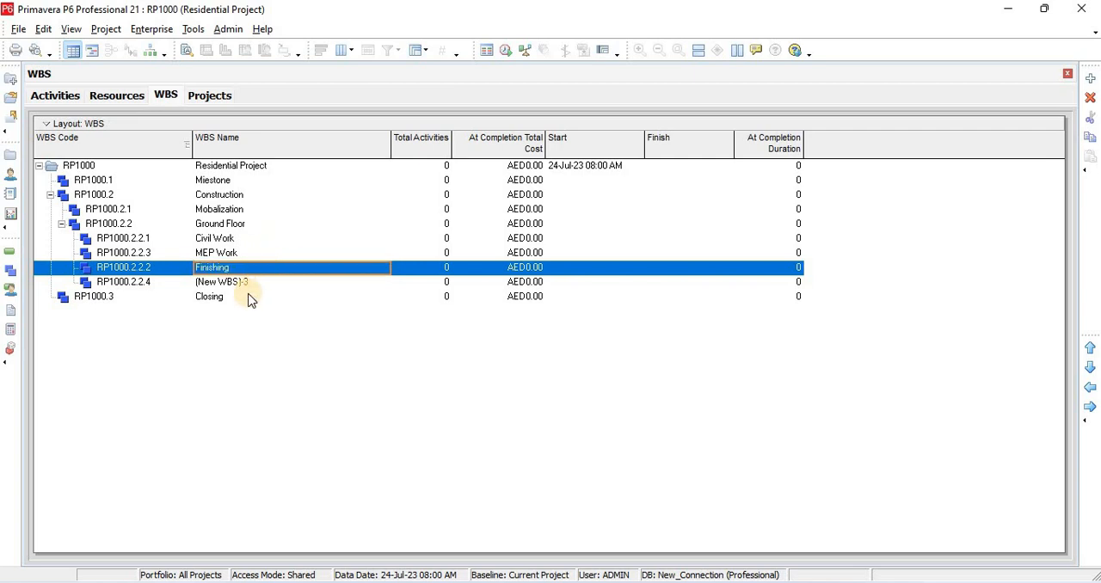
Delete the unused fourth WBS element under Ground Floor, RP1000.2.2.4
left_click(240, 253)
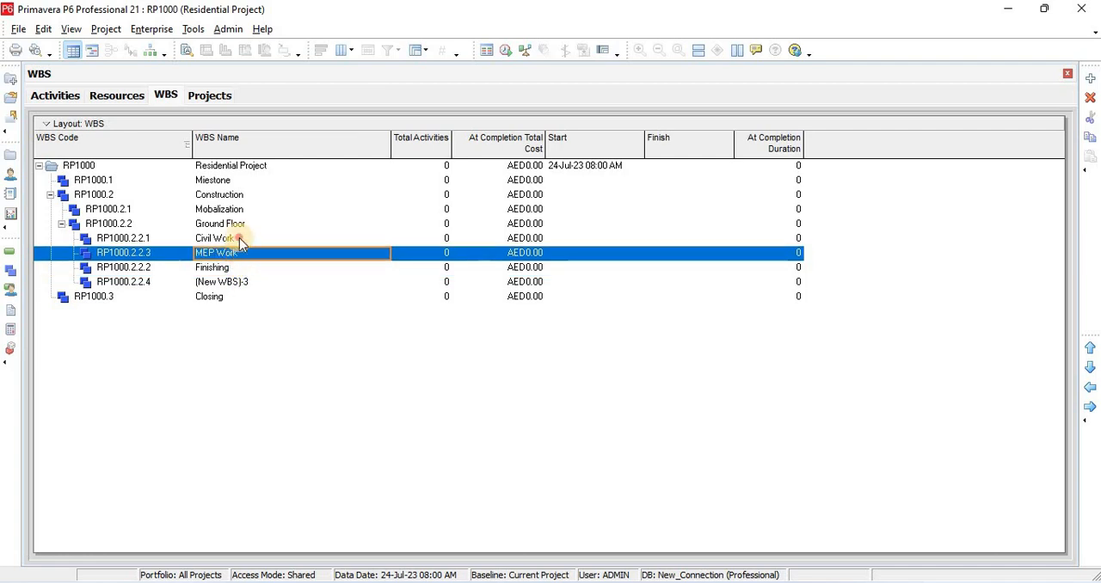
left_click(239, 239)
left_click(240, 281)
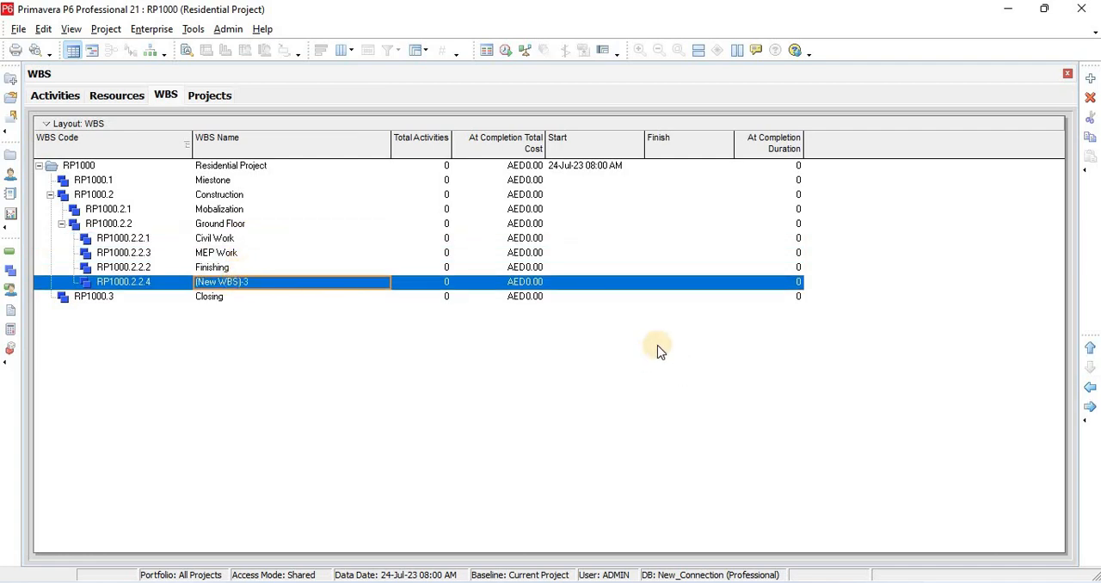
left_click(1090, 97)
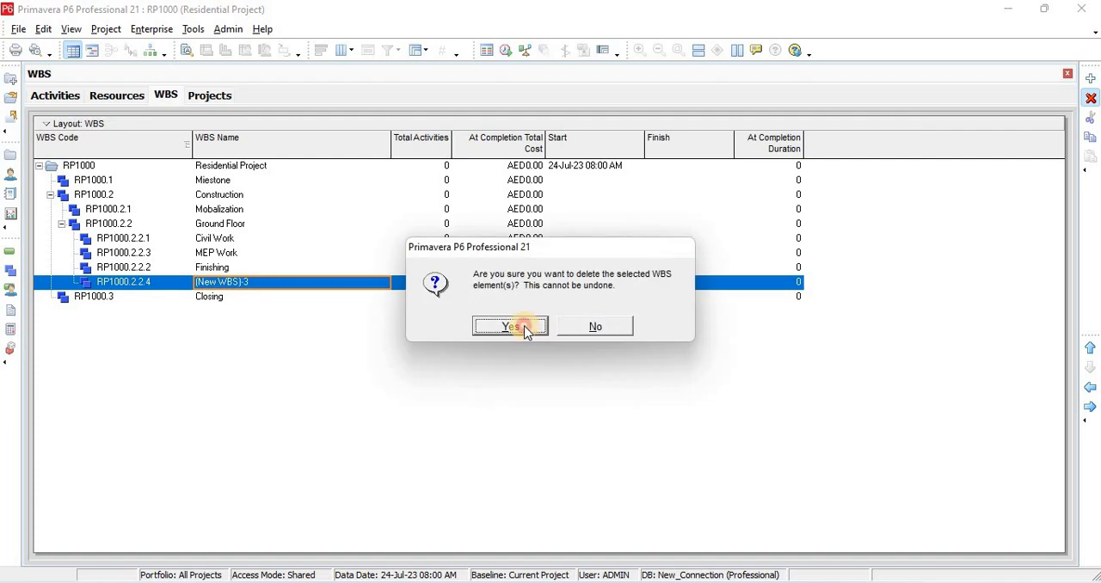
left_click(523, 326)
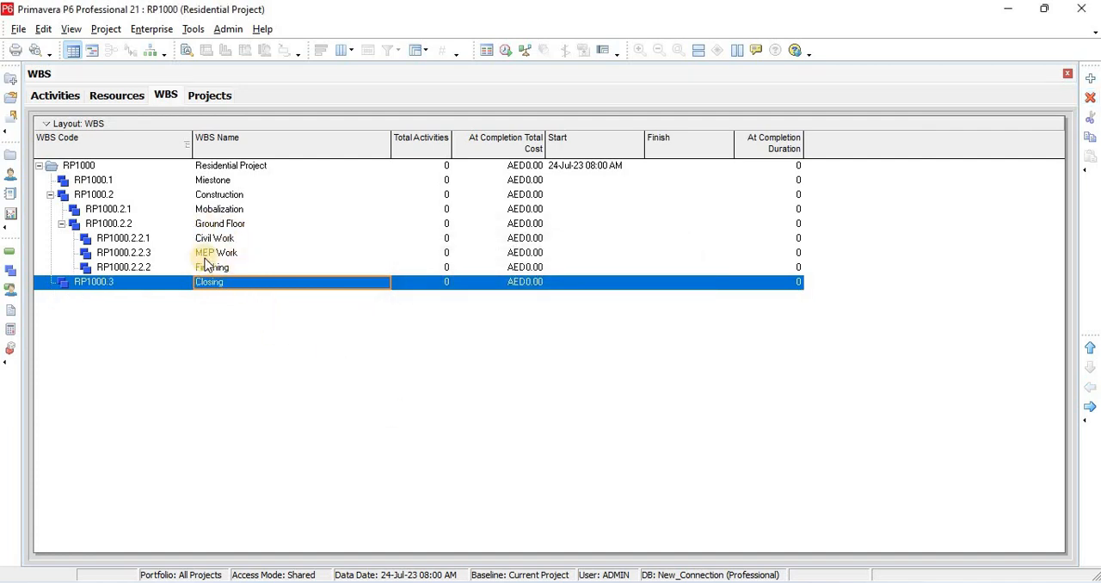
Open the project's activities view and examine the WBS hierarchy from the first-level elements down to the Ground Floor work categories
left_click(11, 250)
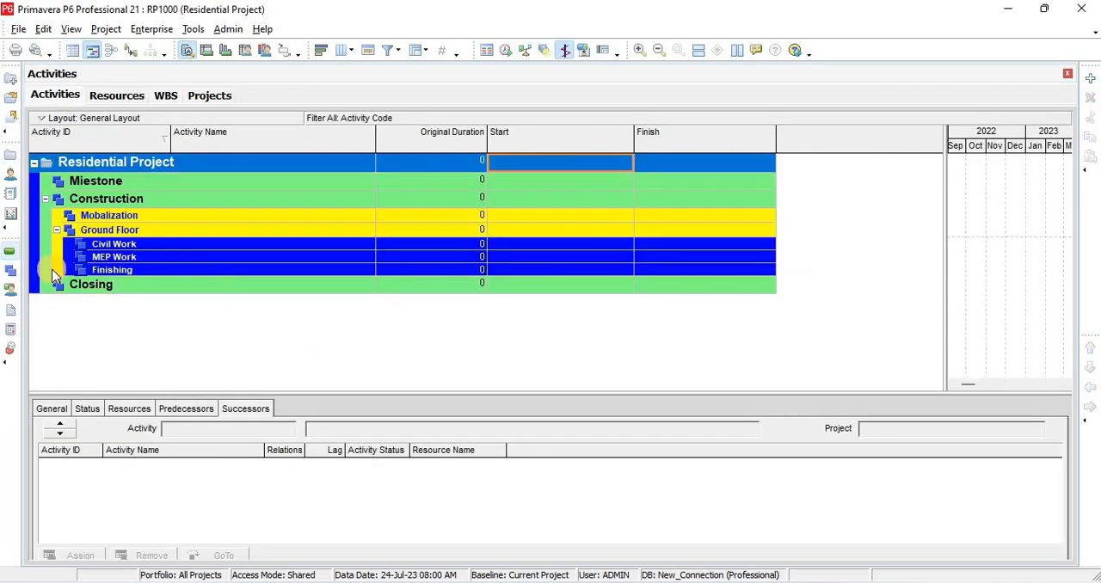
left_click(116, 182)
left_click(121, 200)
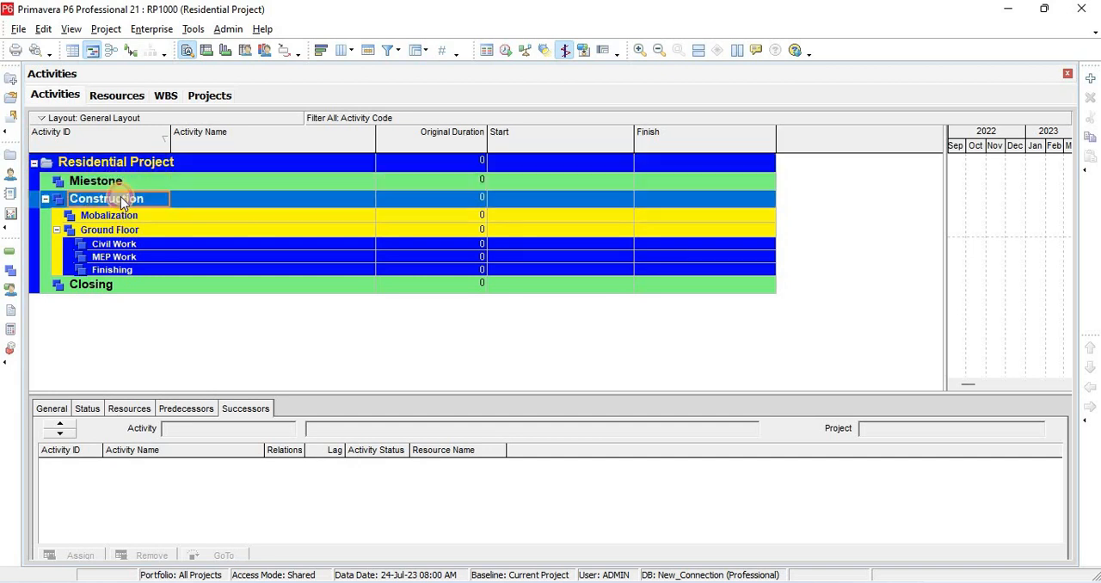
left_click(102, 295)
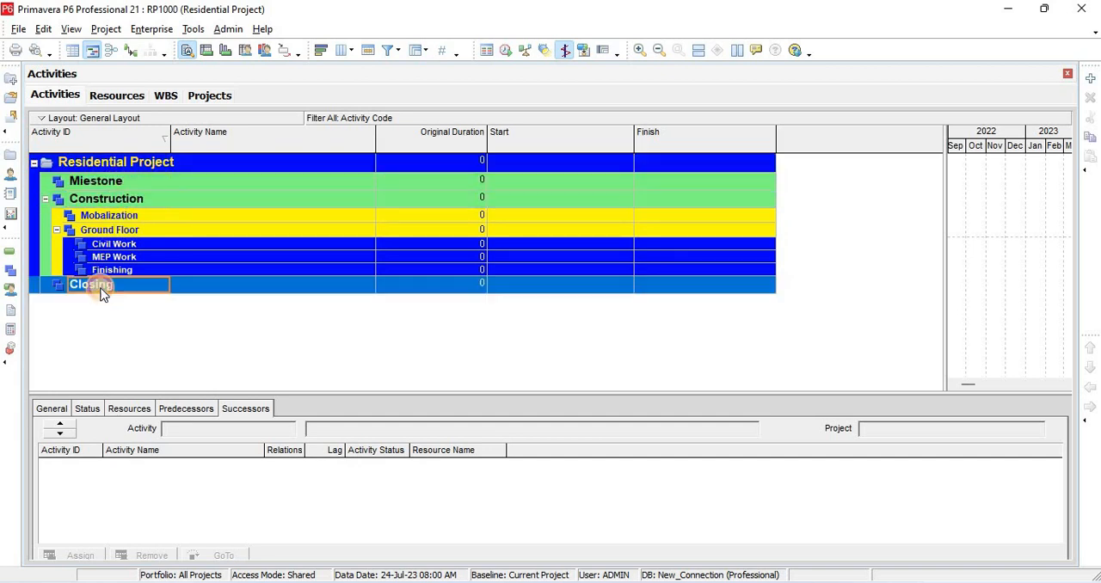
left_click(113, 219)
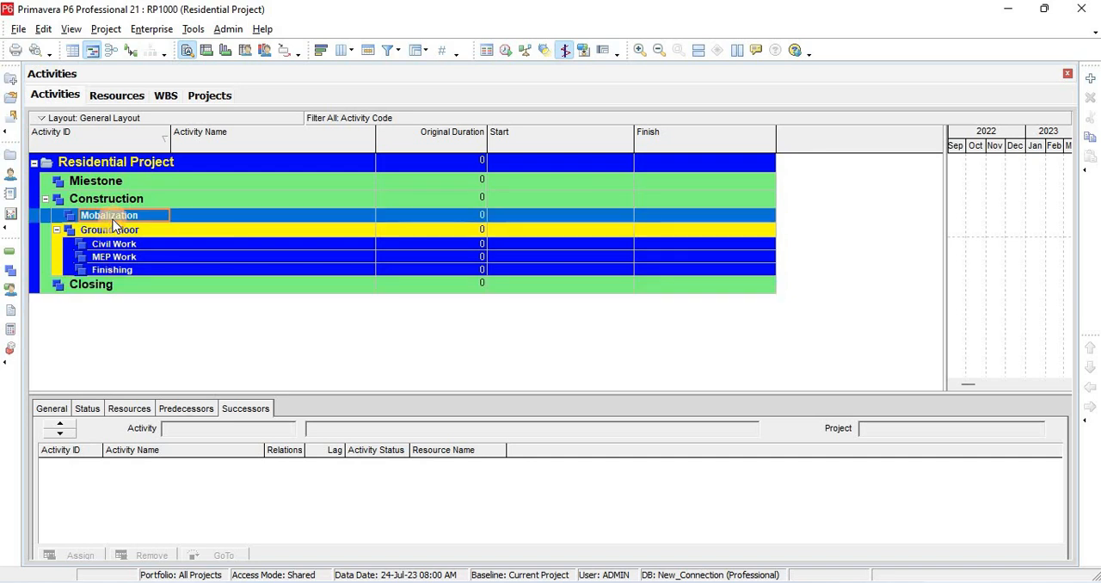
left_click(113, 231)
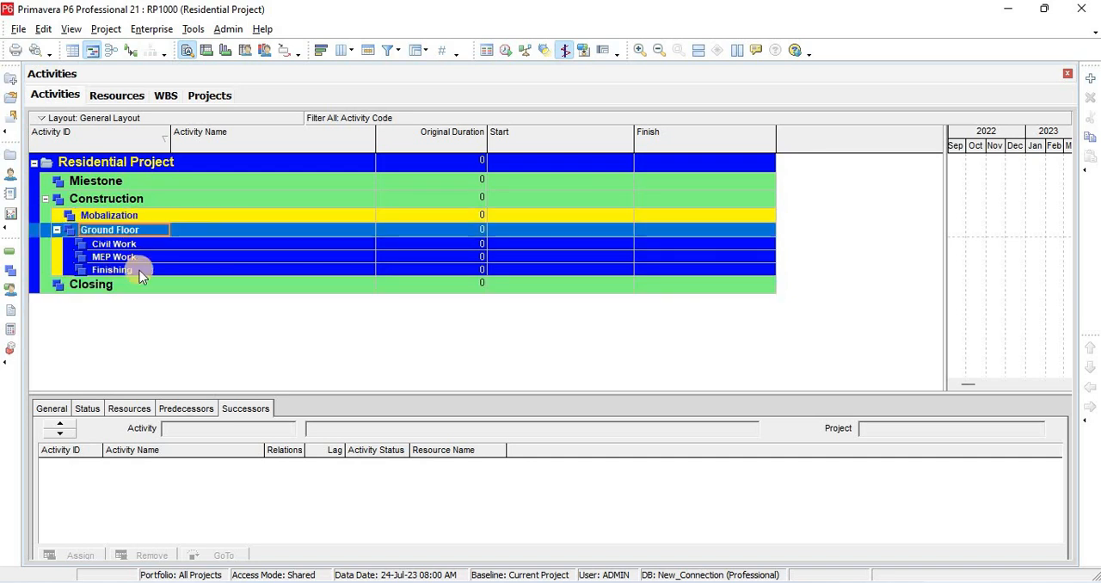
left_click(127, 245)
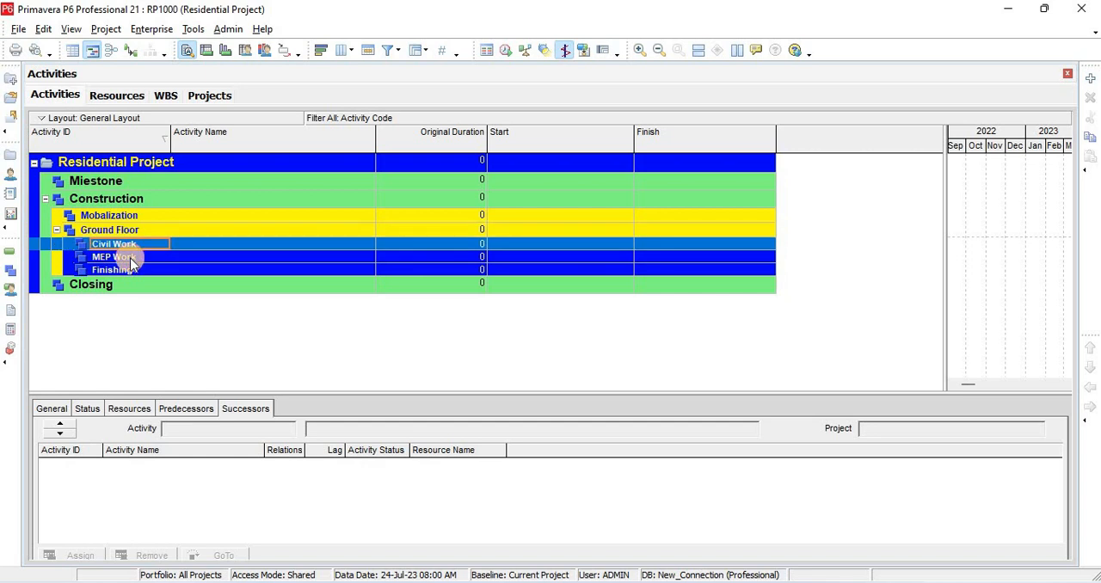
left_click(131, 259)
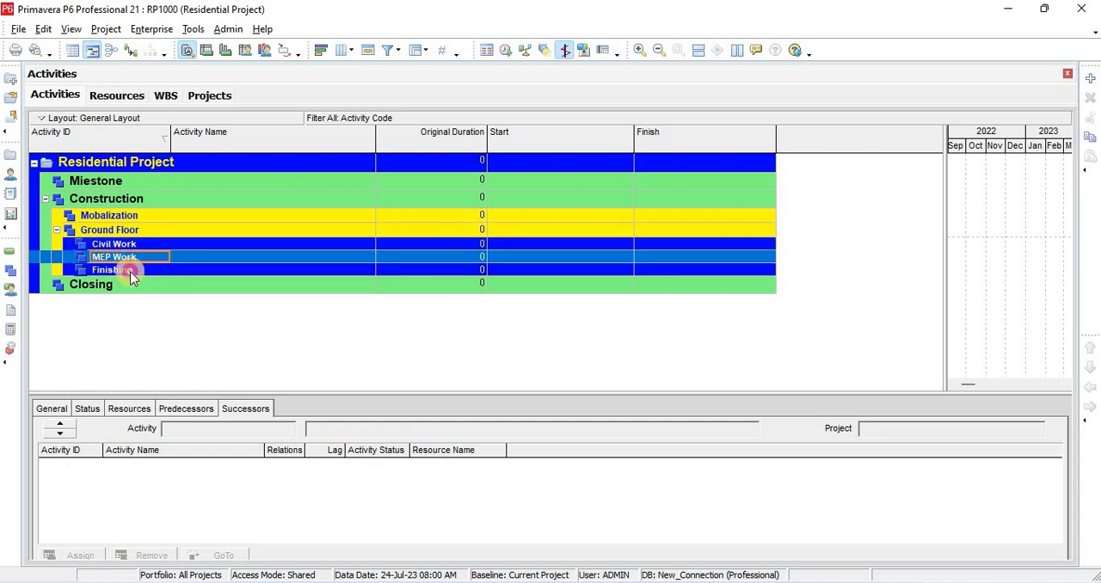
left_click(133, 270)
left_click(130, 245)
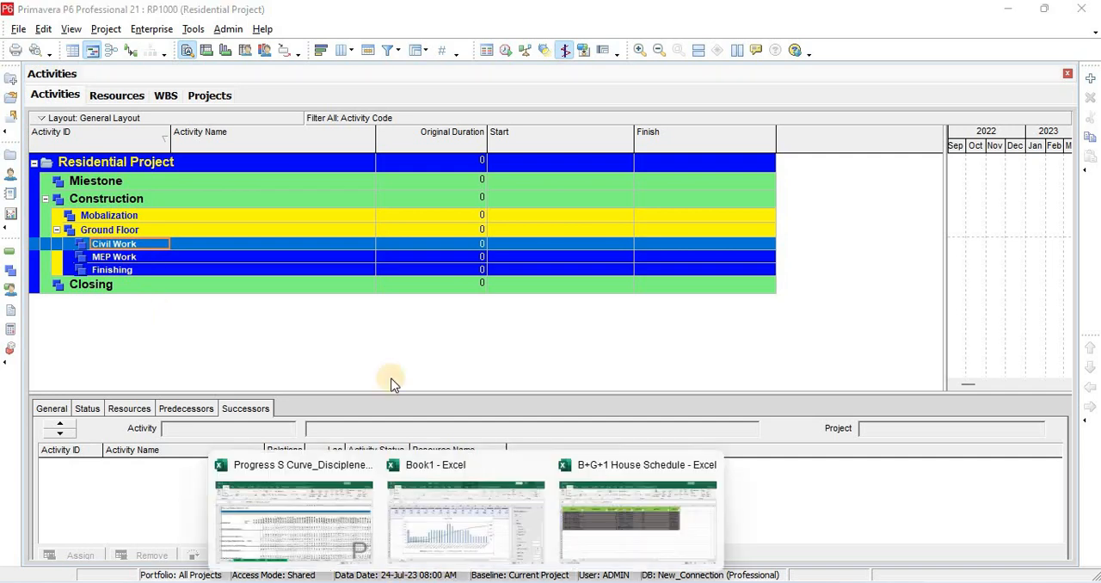
Copy the activity name "Start Milestone" from the B+G+1 House Schedule workbook in Excel and return to Primavera P6
left_click(641, 523)
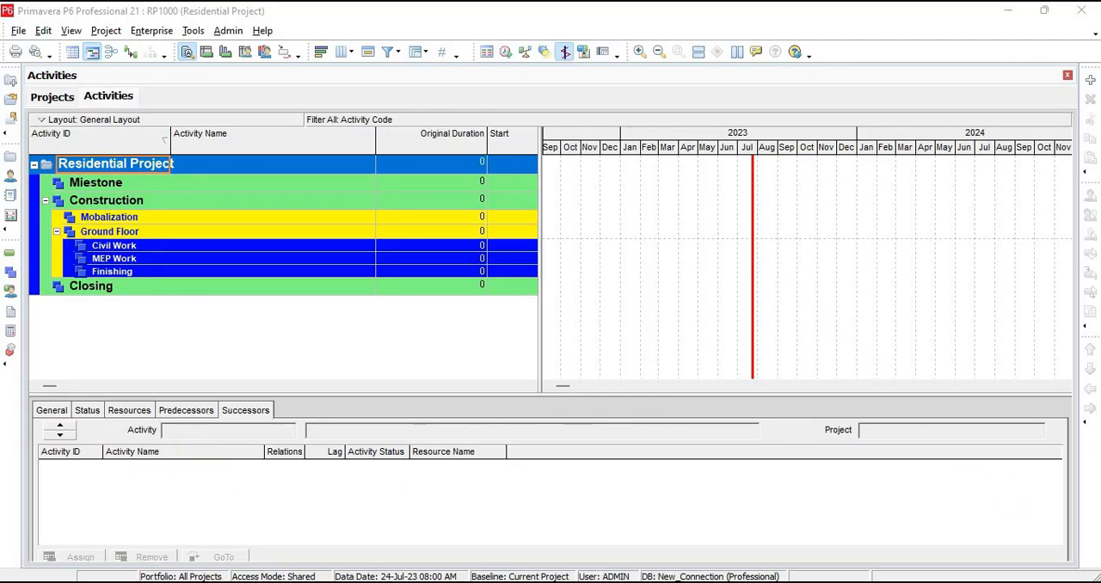
left_click(430, 581)
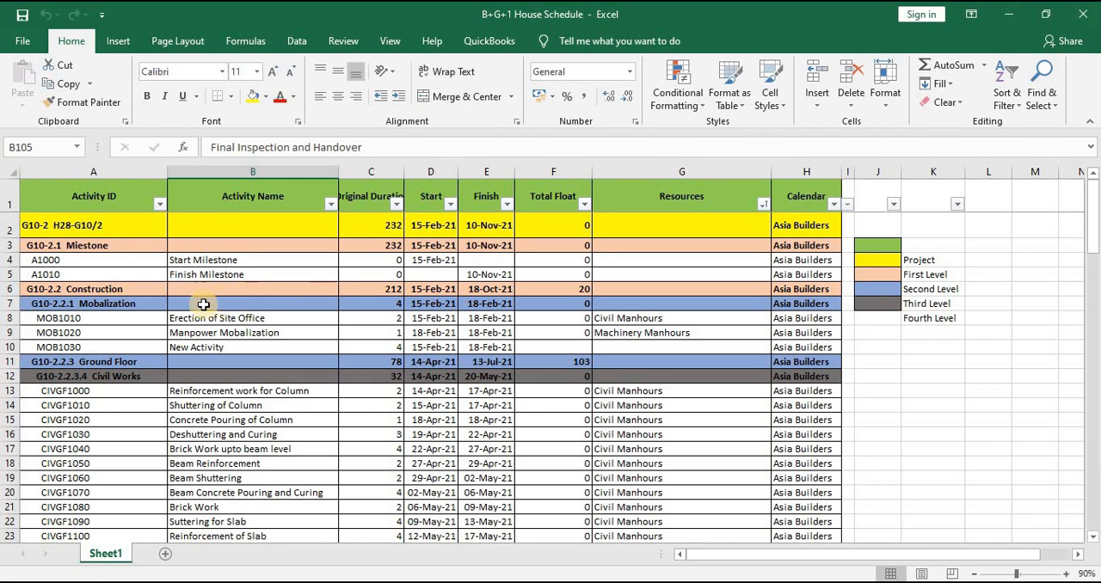
left_click(247, 263)
double_click(247, 263)
left_click_drag(246, 263, 127, 250)
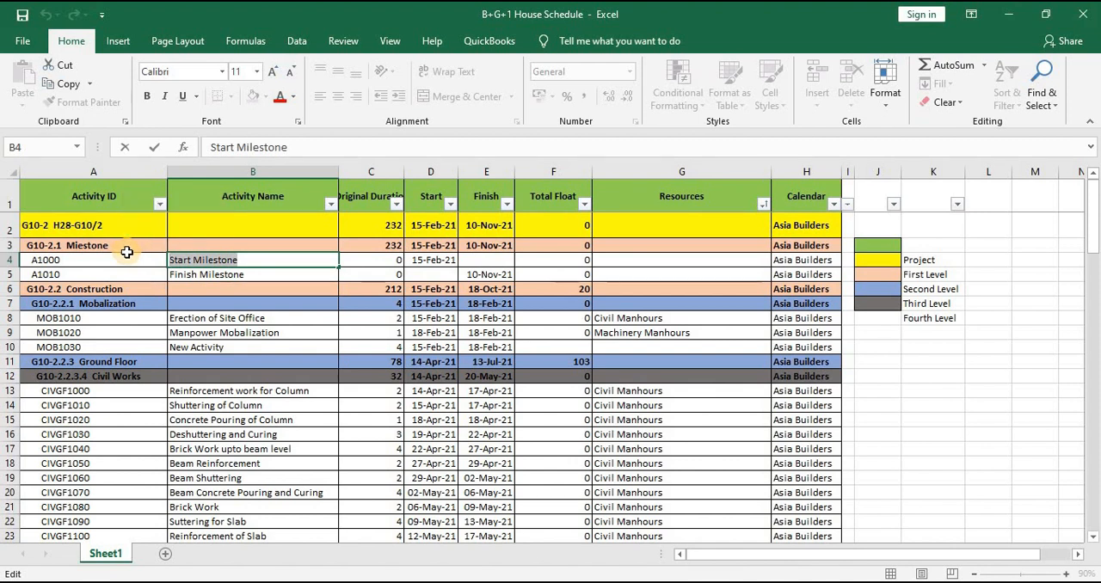
key("ctrl+c")
key("alt+Tab")
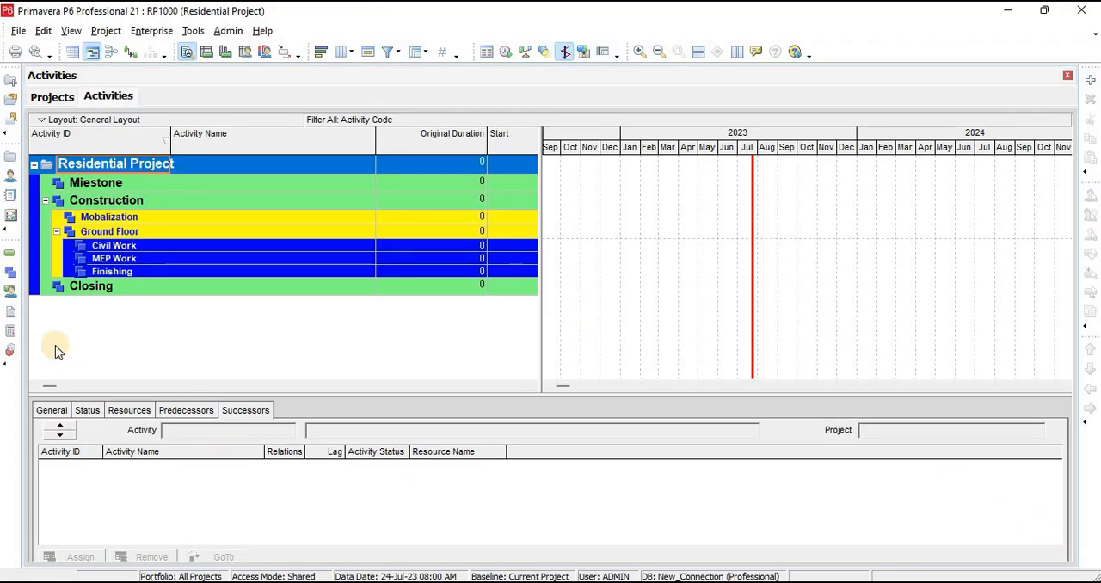
Add two new activities, A1000 and A1010, under the Miestone WBS element
left_click(110, 182)
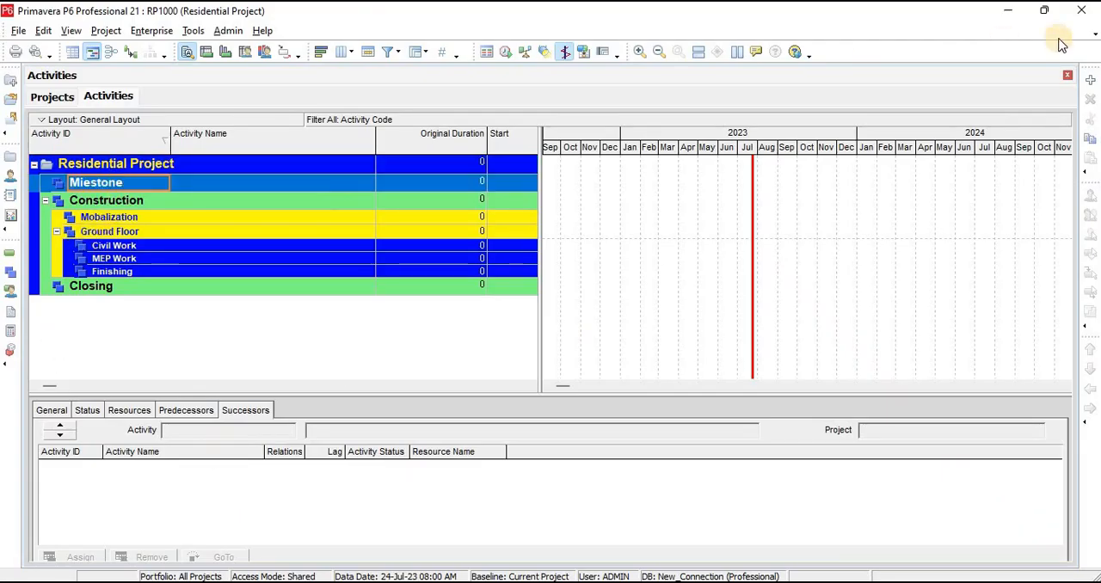
left_click(1090, 79)
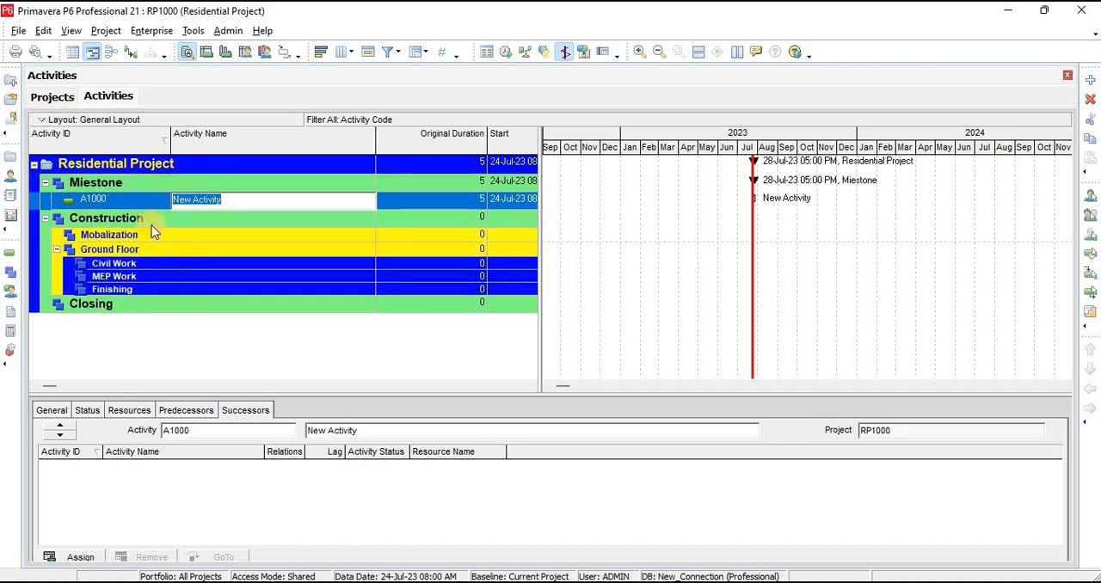
left_click(163, 185)
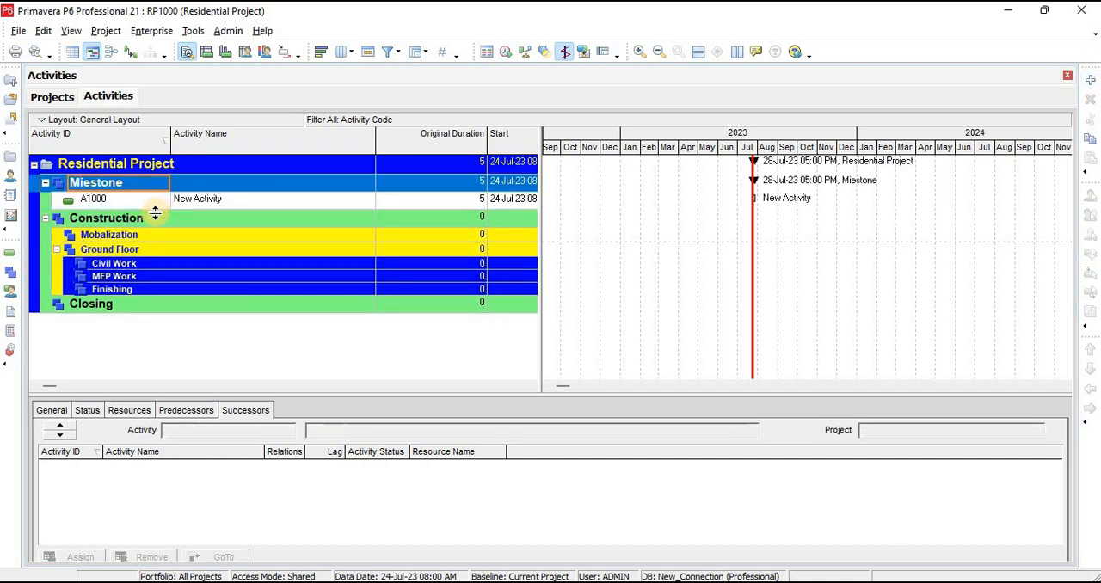
left_click(154, 198)
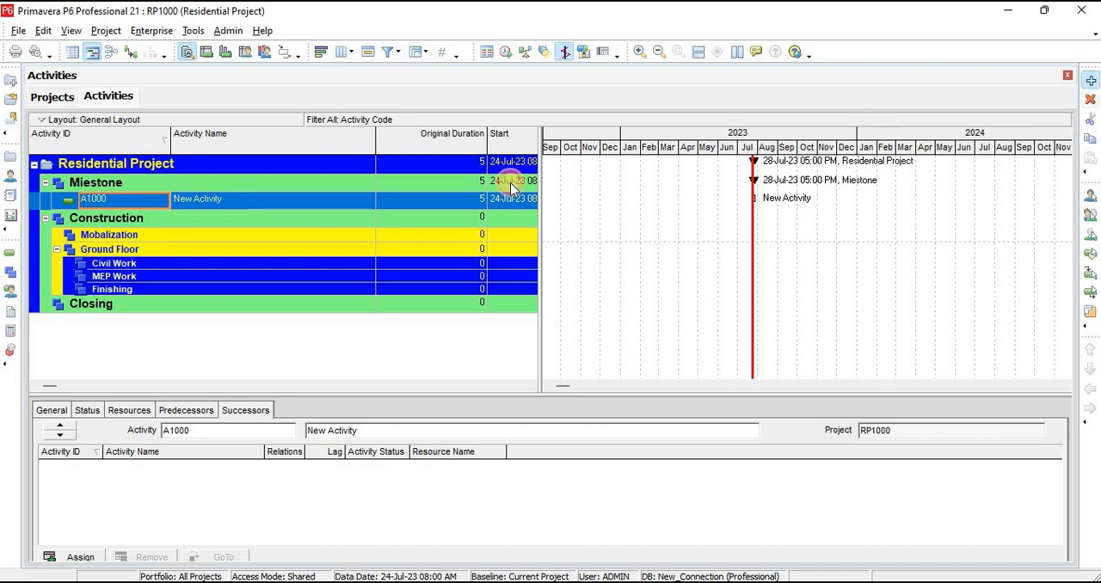
left_click(1090, 79)
Name activity A1000 "Start Milestone"
left_click(227, 202)
left_click(227, 201)
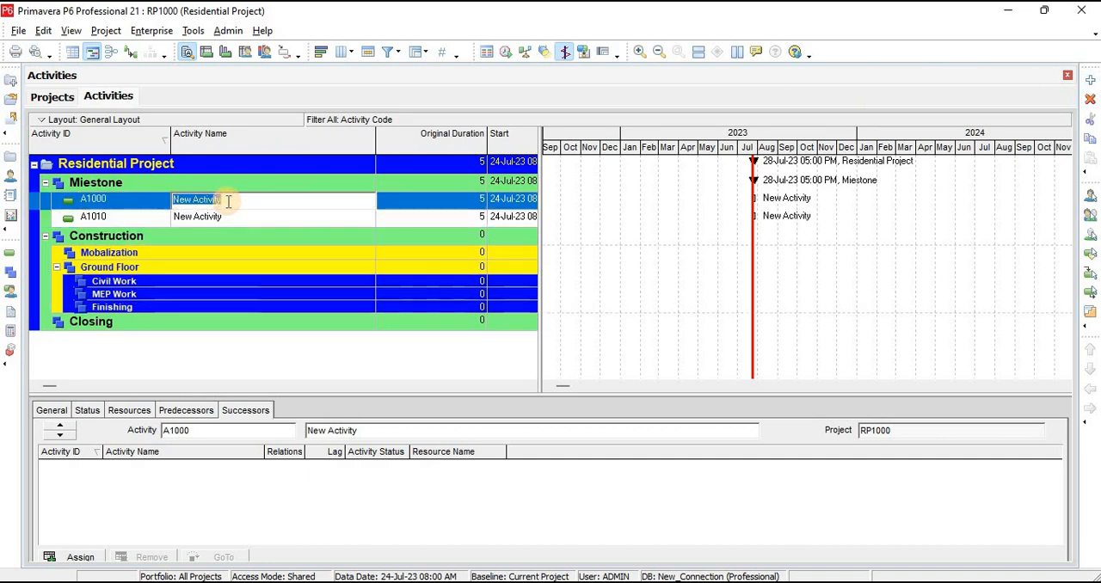
type("Start Milestone")
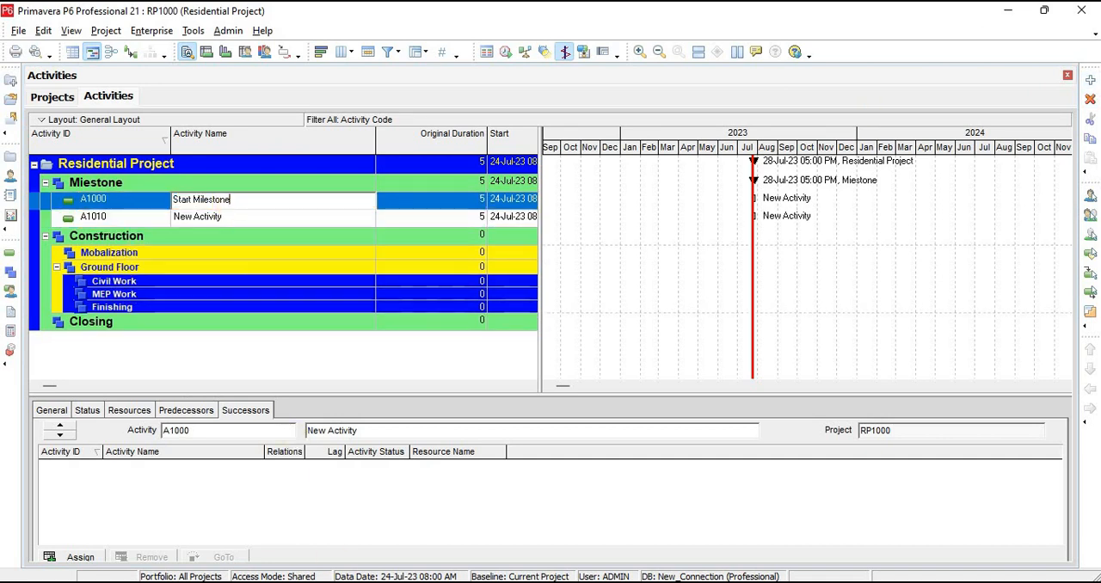
Copy "Finish Milestone" from the Excel schedule and paste it as the name of activity A1010 in Primavera P6
key("alt+Tab")
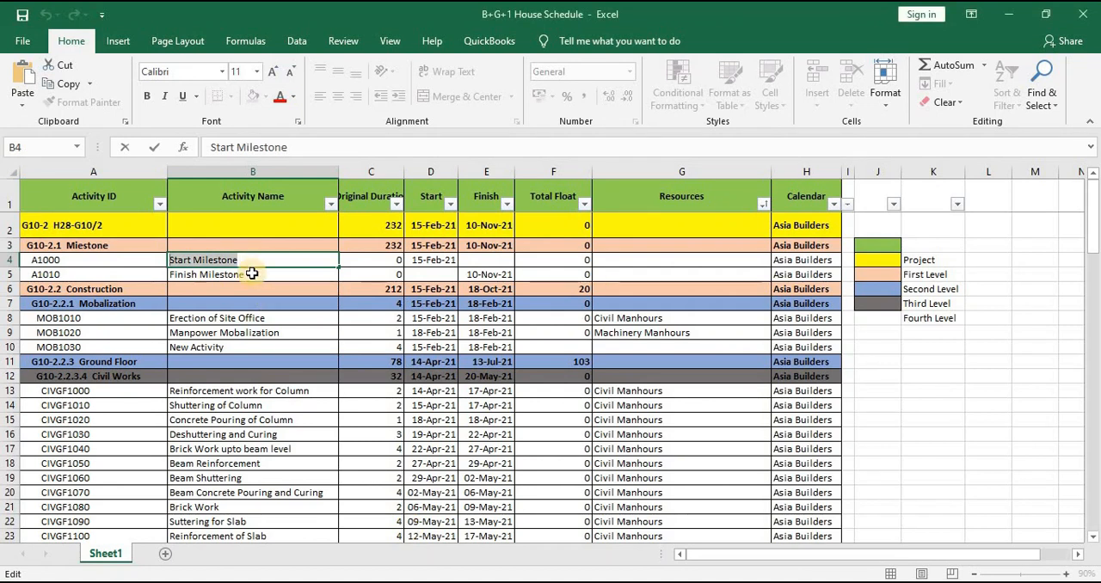
double_click(254, 273)
left_click_drag(254, 273, 149, 267)
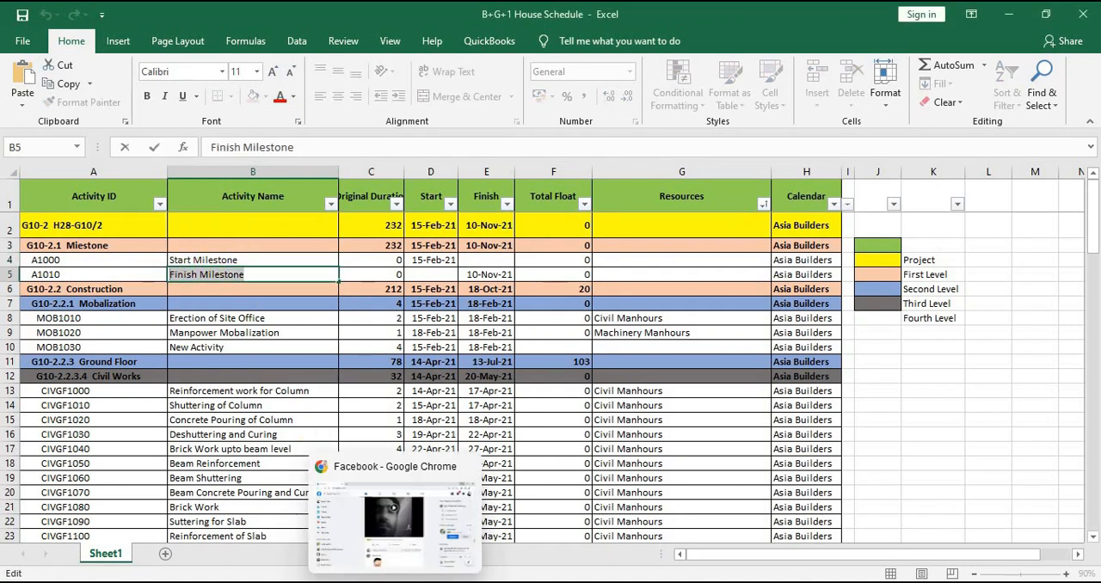
key("alt+Tab")
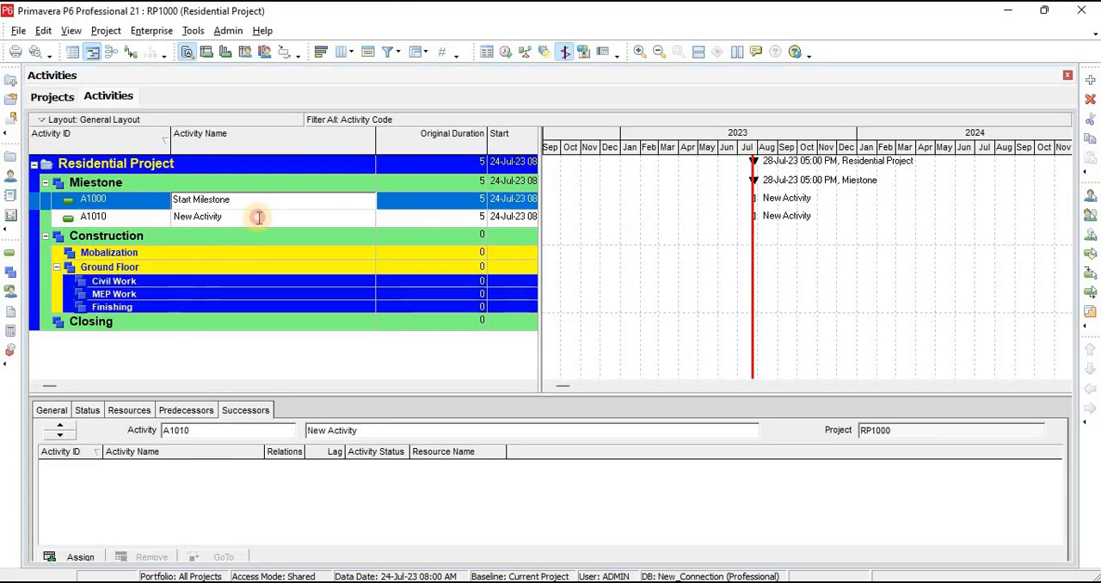
double_click(258, 219)
key("ctrl+v")
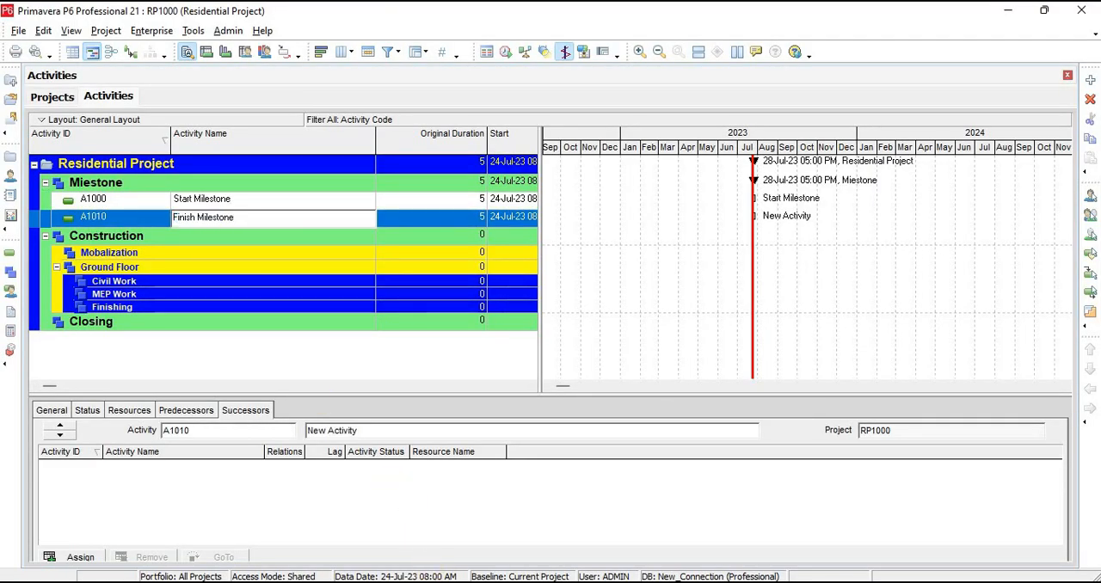
Add two new activities under the Mobalization WBS element in Primavera P6
key("alt+Tab")
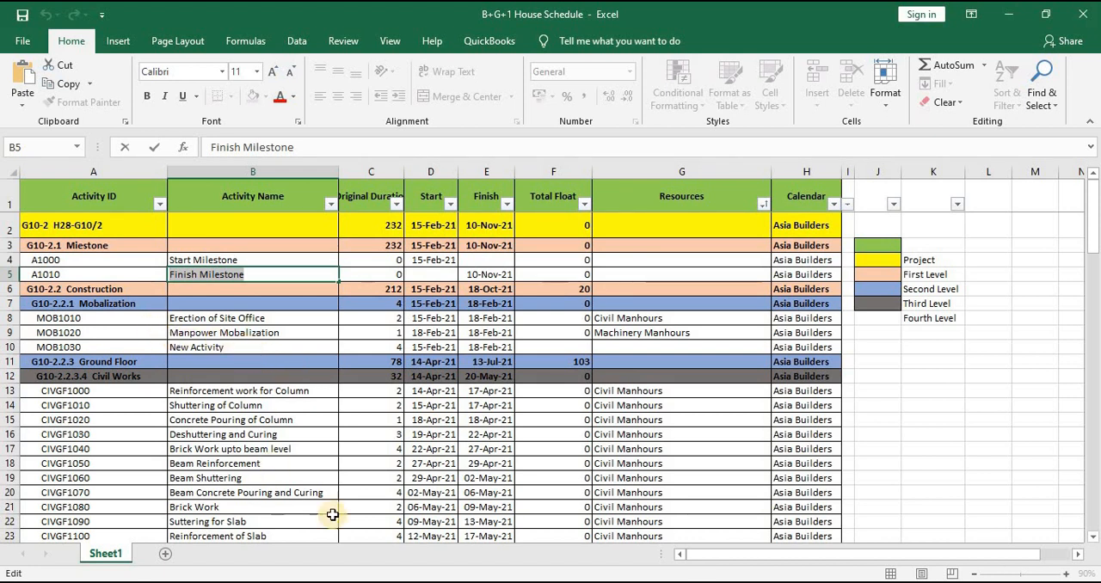
key("alt+Tab")
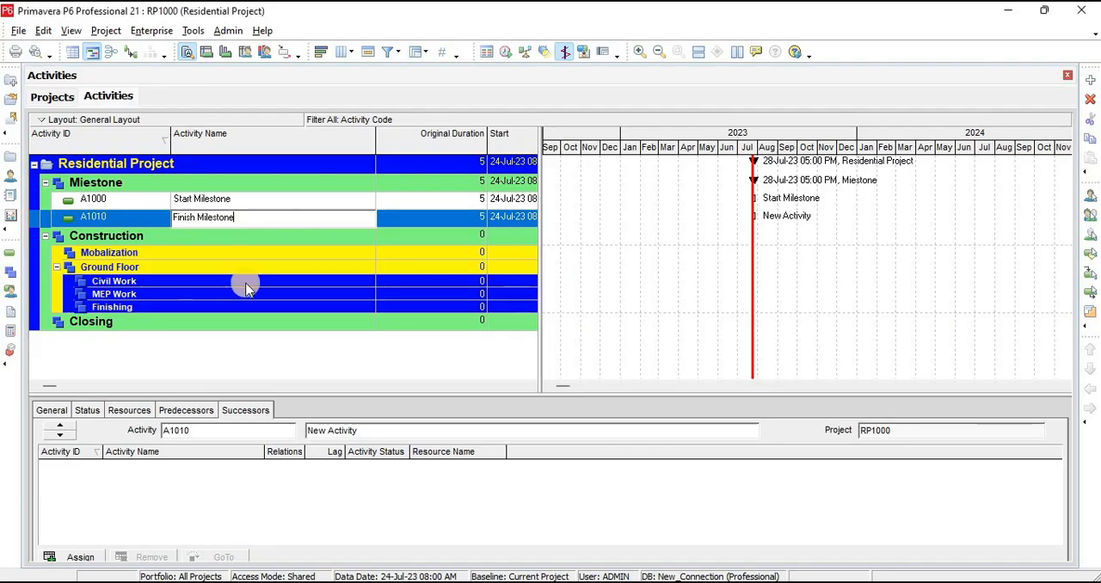
left_click(178, 253)
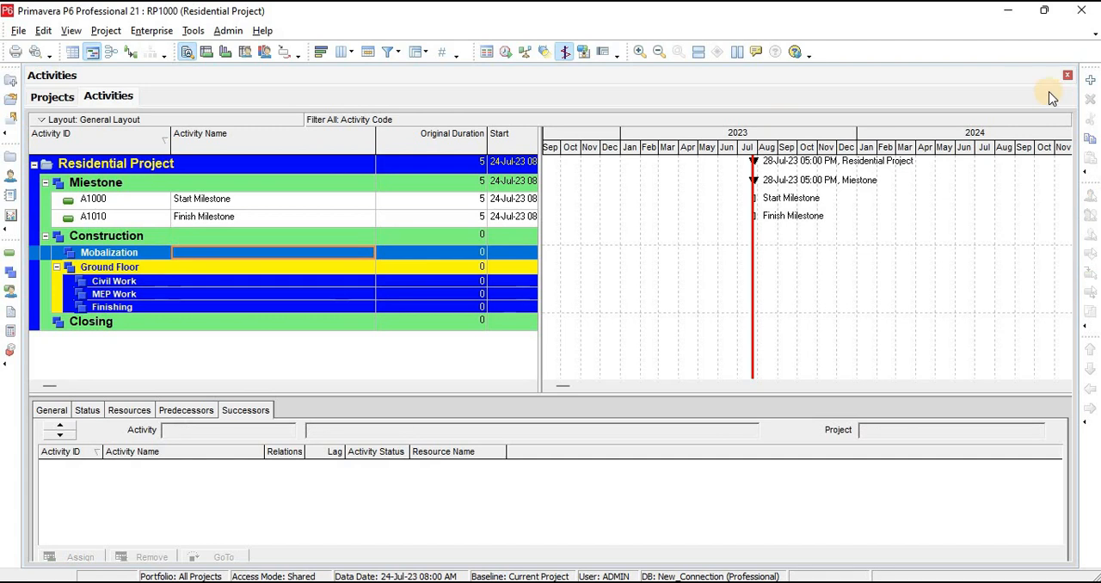
left_click(1090, 80)
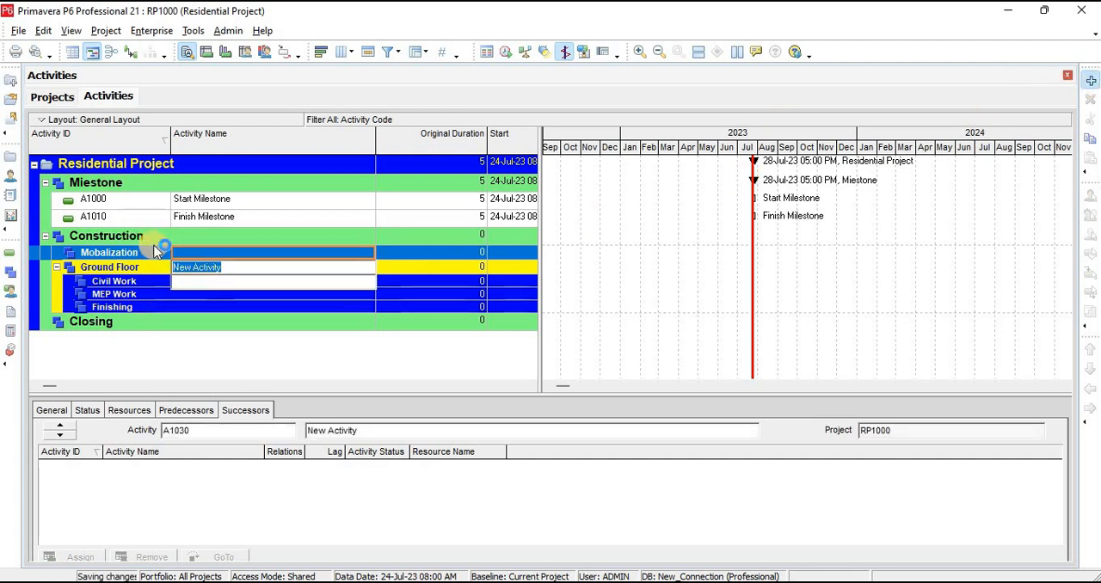
Set the activity IDs of the two new Mobalization activities to Mob1000 and MOB1010
left_click(129, 267)
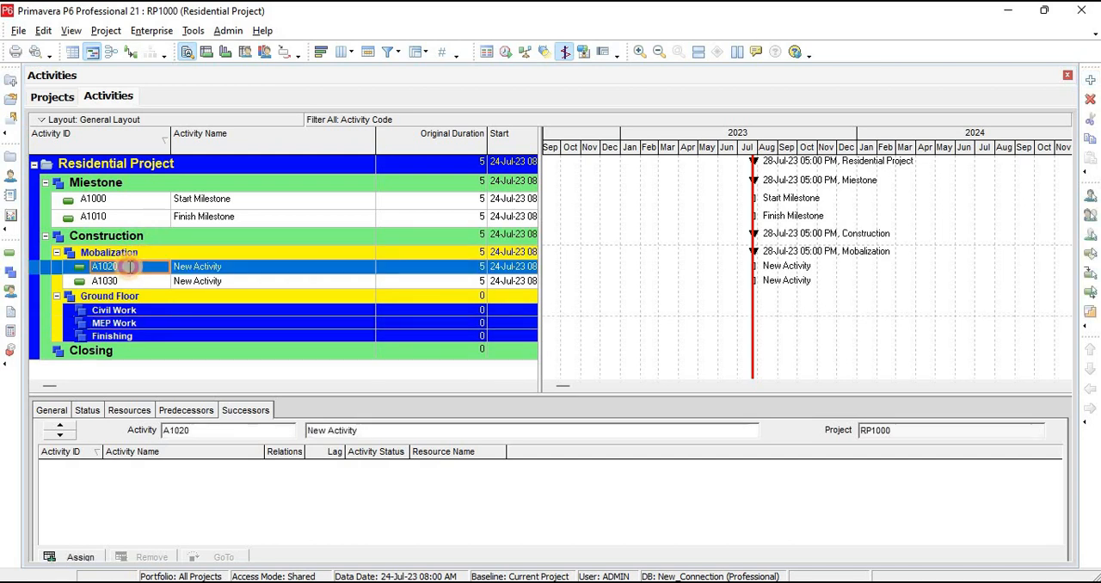
left_click(129, 268)
type("Mob")
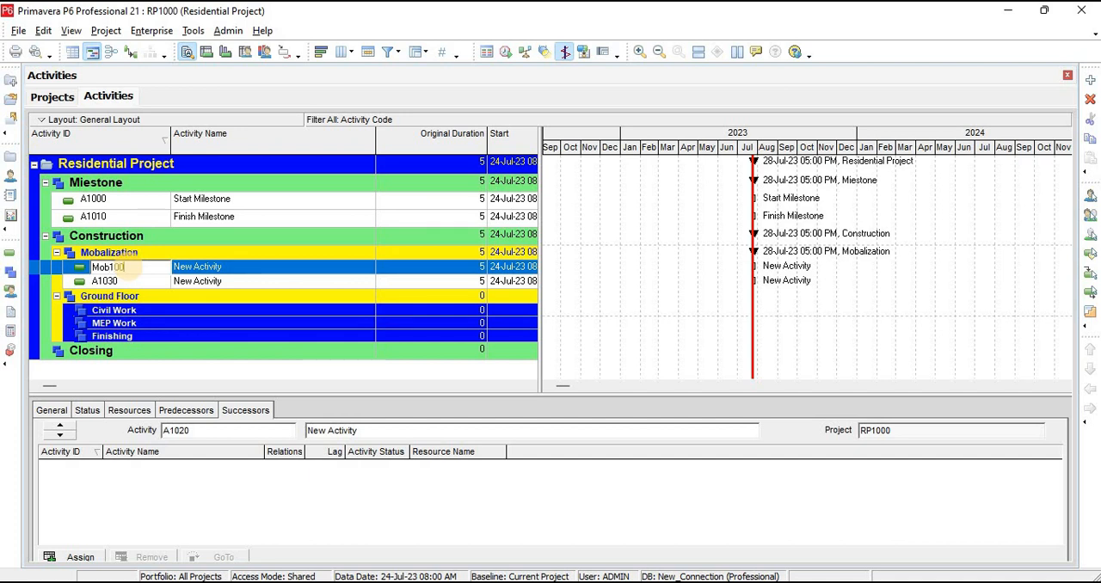
key("Return")
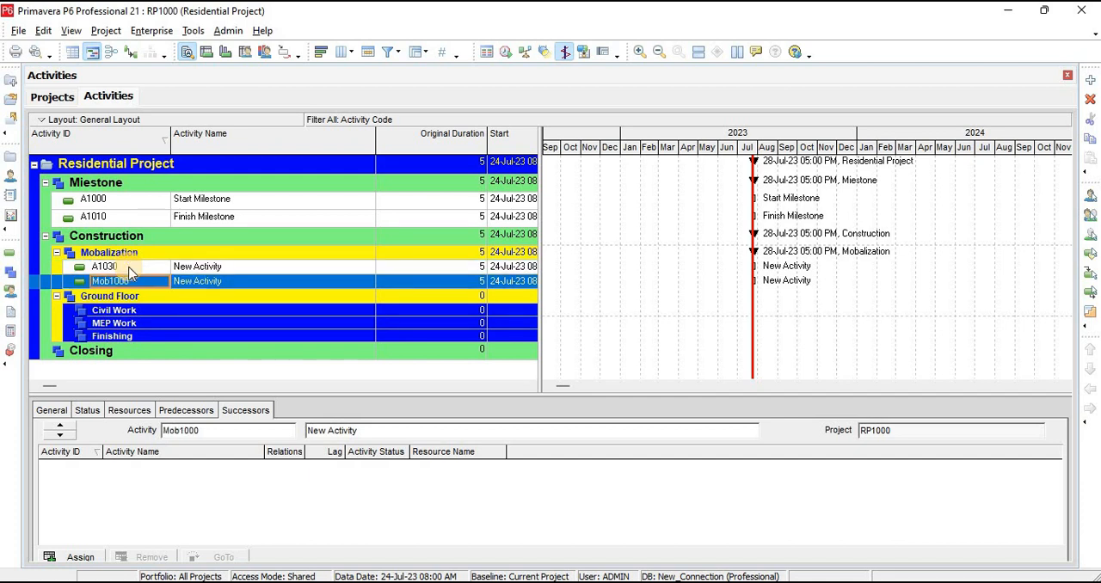
left_click(129, 268)
left_click(129, 267)
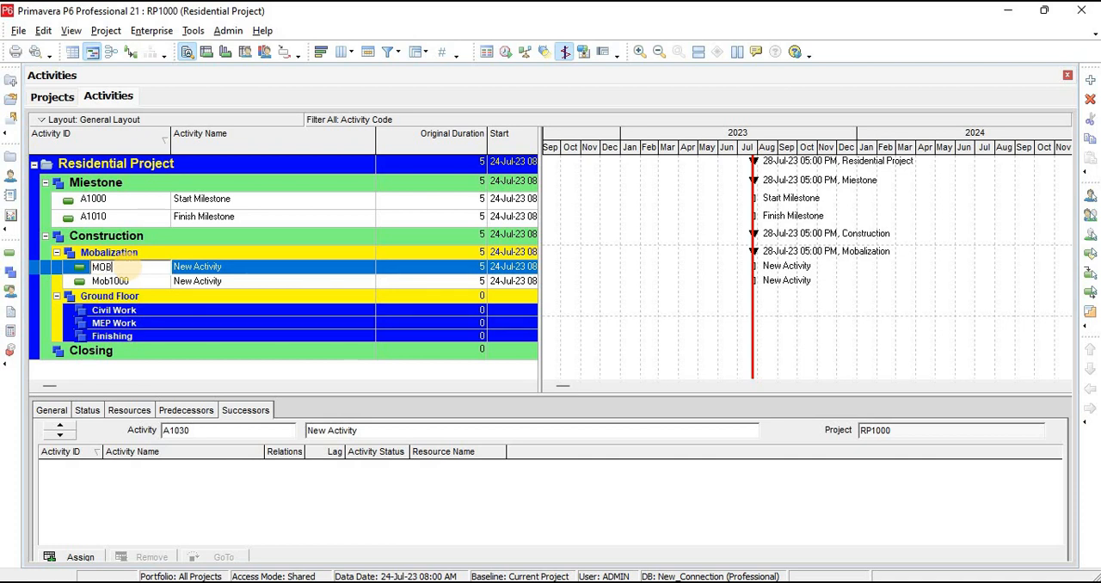
key("Return")
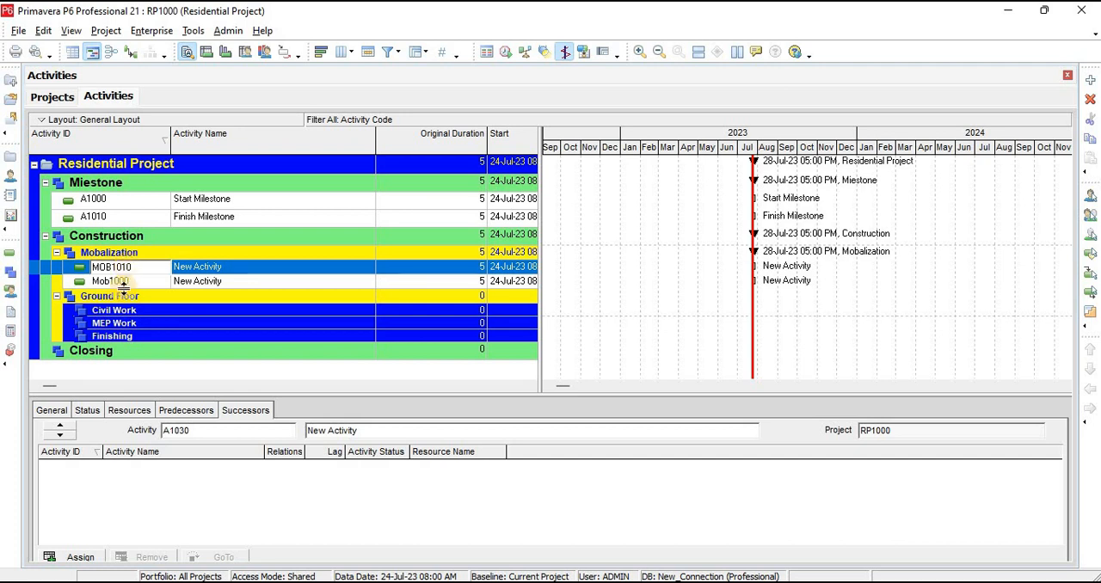
Copy "Erection of Site Office" from the Excel schedule and paste it as the name of activity Mob1000 in Primavera P6
left_click(228, 267)
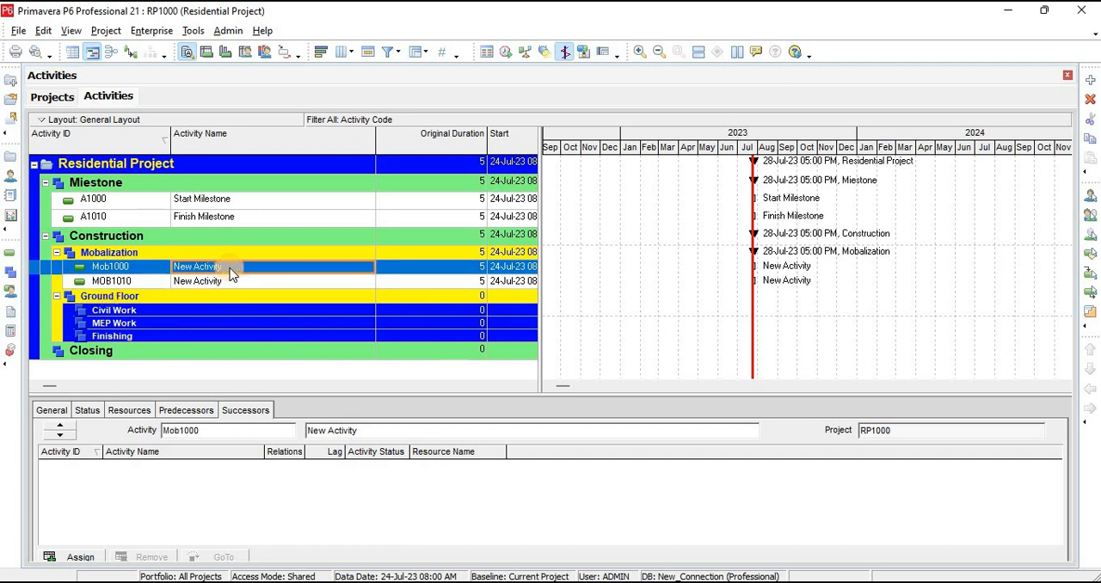
left_click(229, 270)
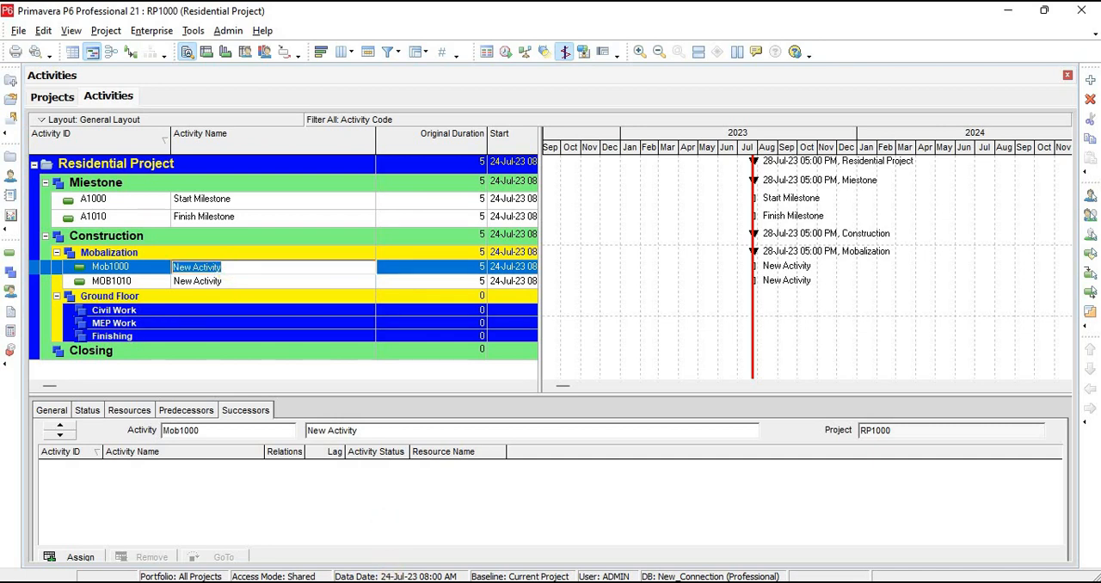
key("alt+Tab")
key("alt+Tab")
key("alt+Tab")
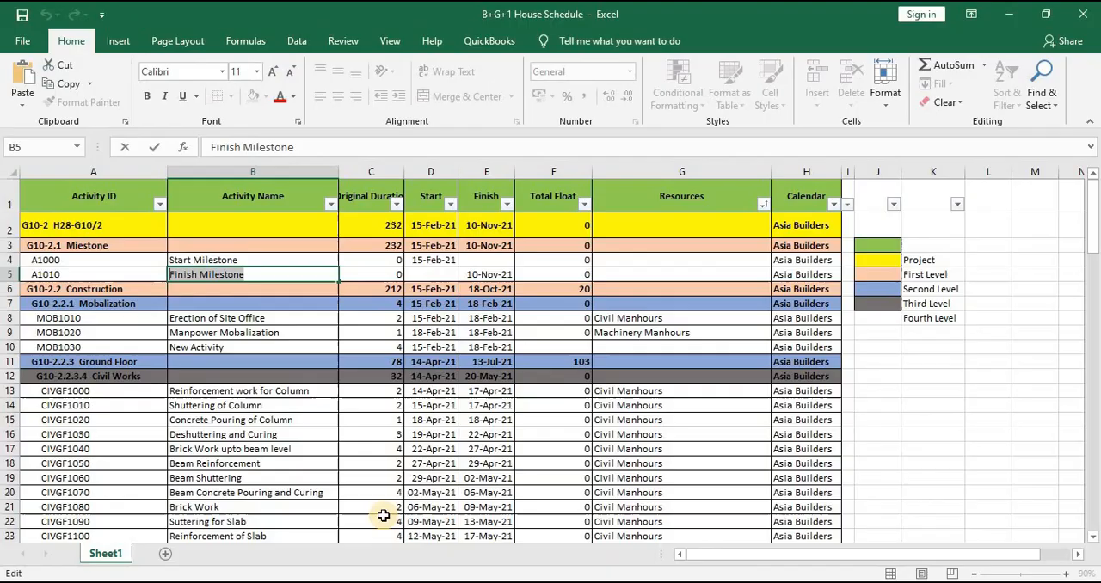
double_click(288, 315)
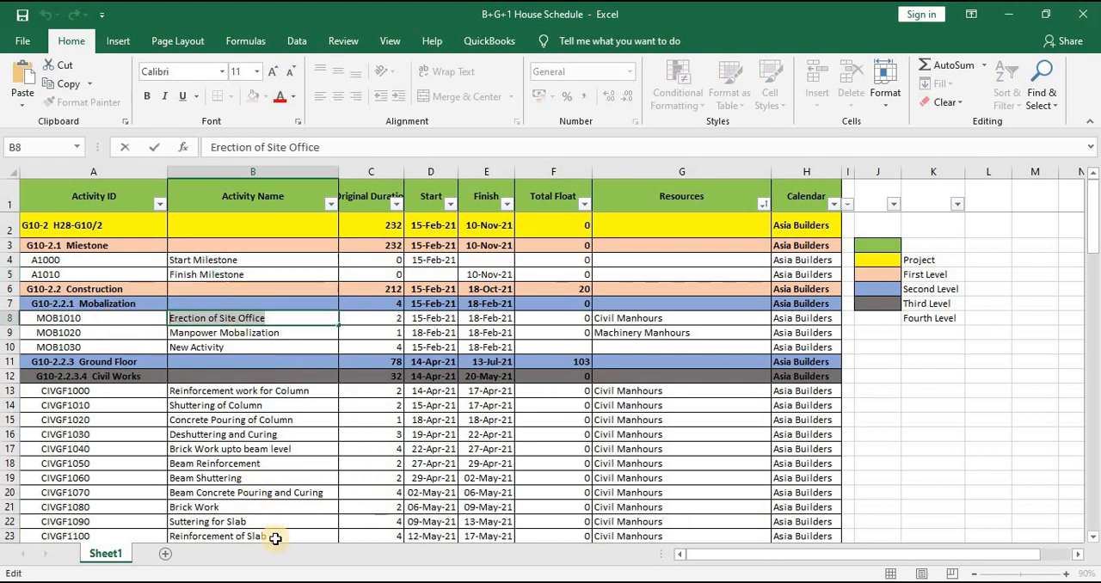
key("alt+Tab")
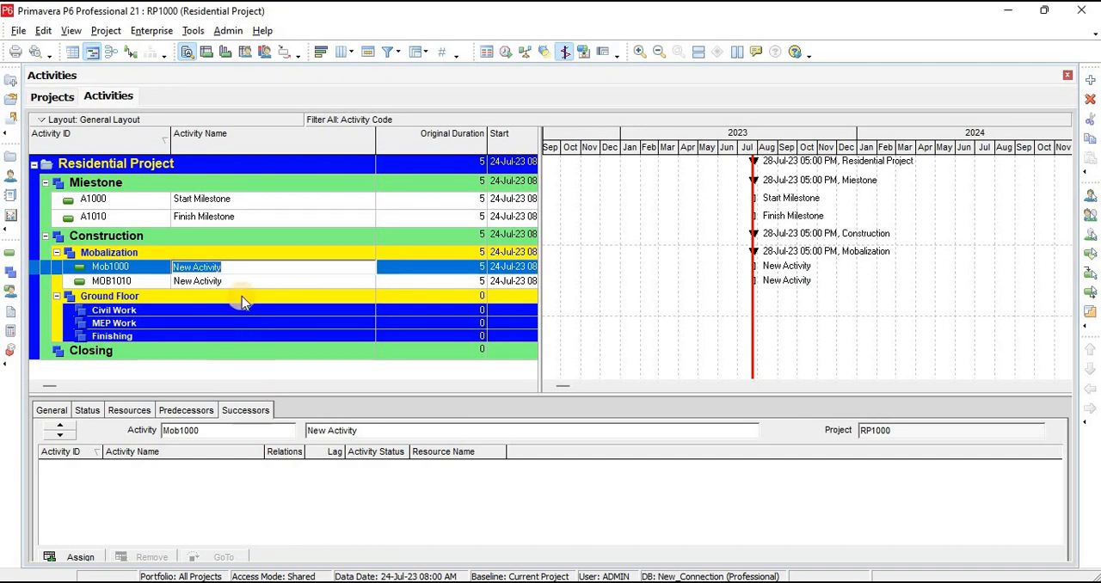
key("ctrl+v")
Copy "Manpower Mobalization" from the Excel schedule and paste it as the name of activity MOB1010 in Primavera P6
key("alt+Tab")
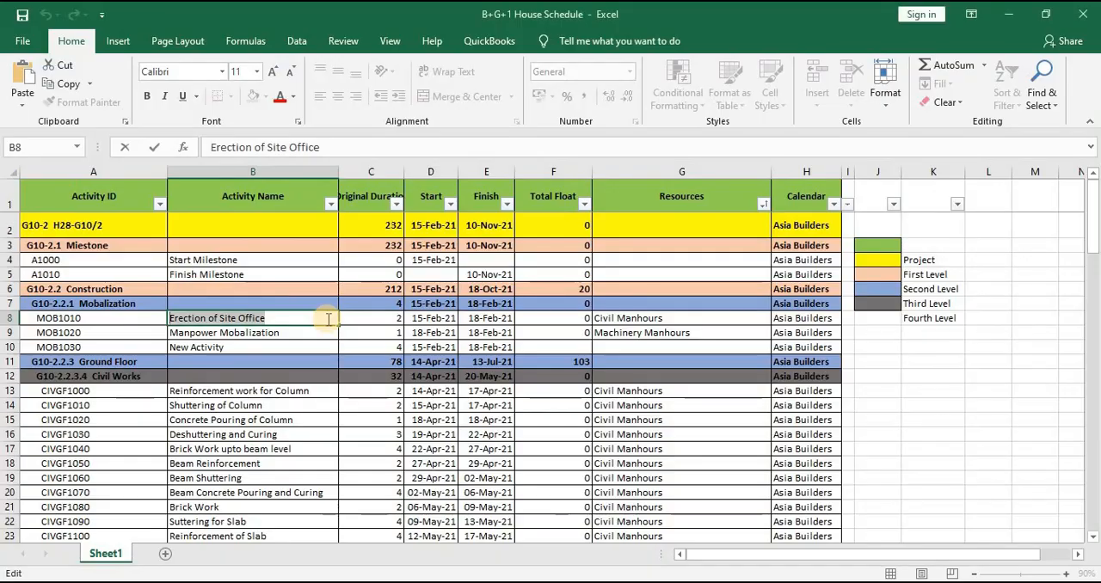
left_click(293, 333)
left_click_drag(292, 332, 98, 335)
key("ctrl+c")
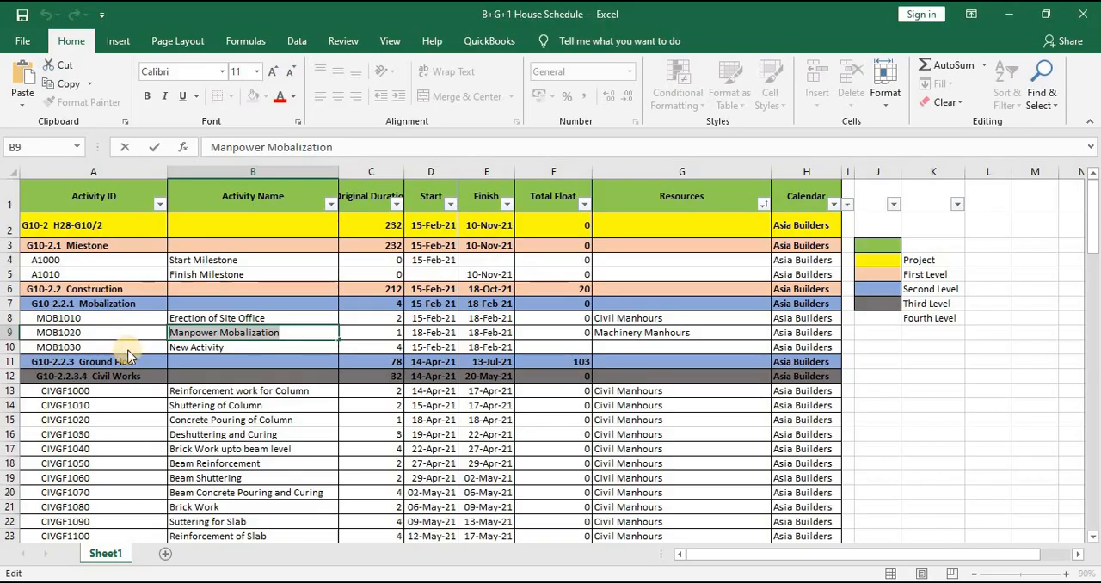
key("alt+Tab")
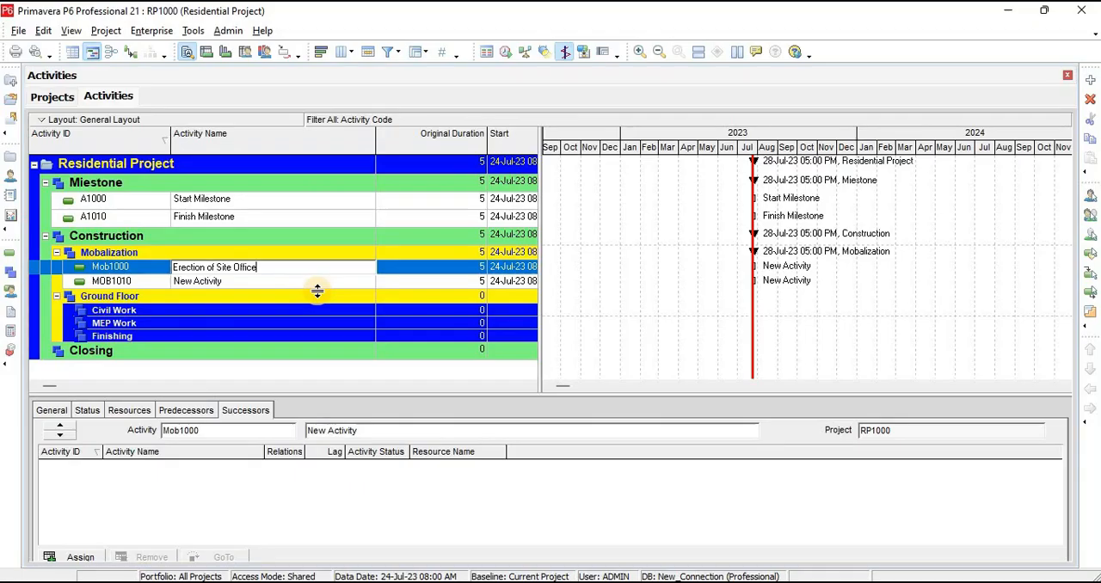
left_click(241, 282)
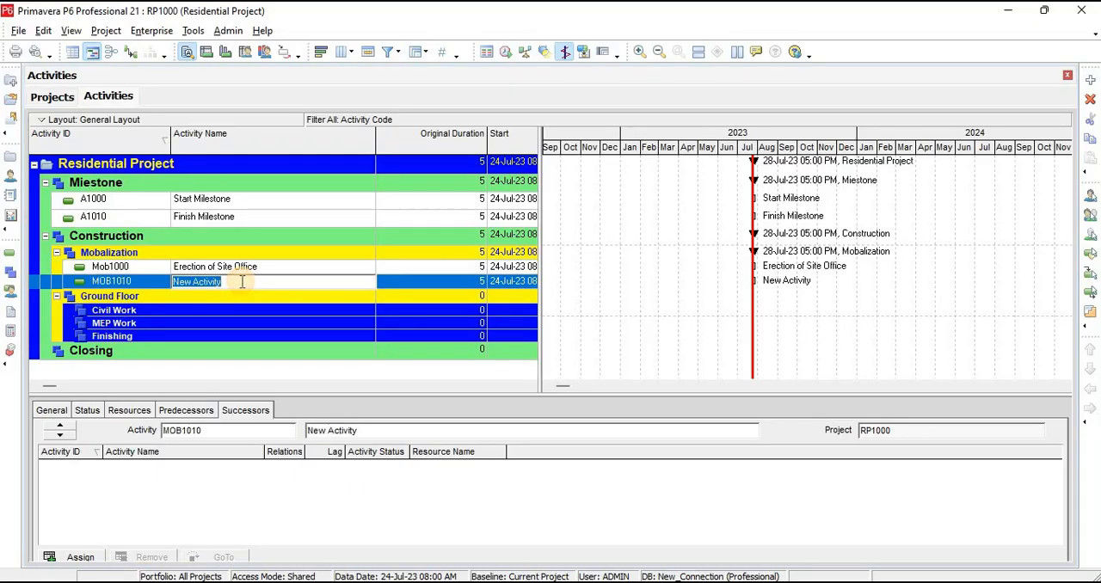
key("ctrl+v")
Add a new activity under the Ground Floor's Civil Work element and set its activity ID to GFCIV10000
left_click(165, 315)
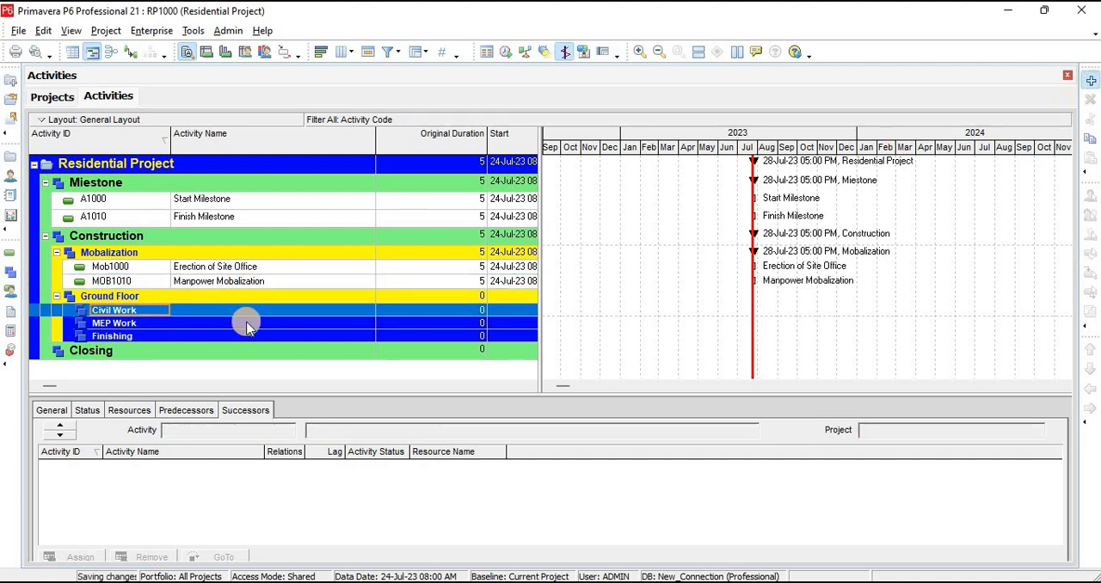
key("Insert")
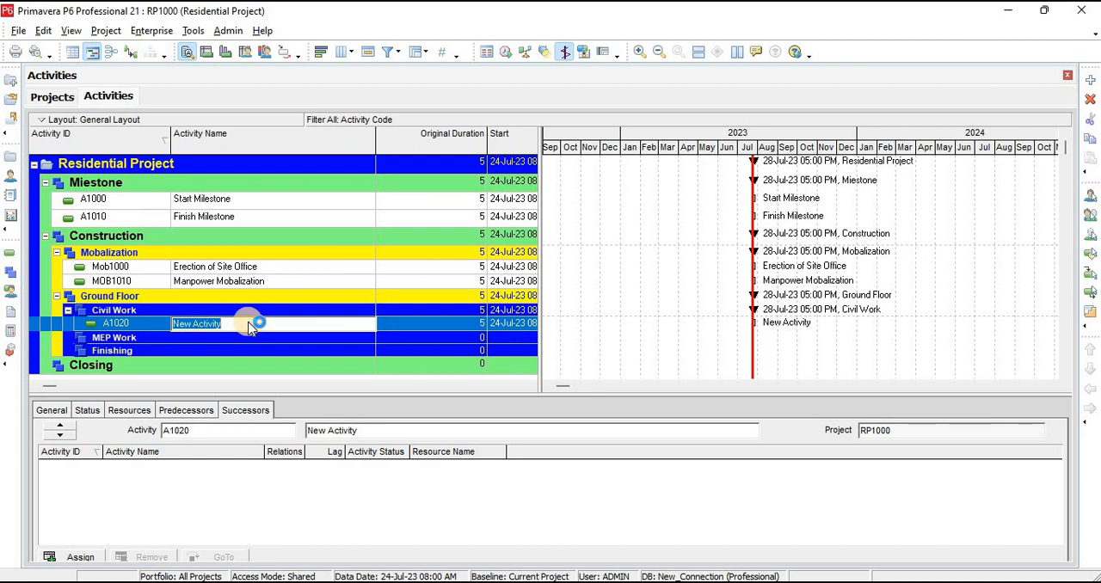
left_click(152, 328)
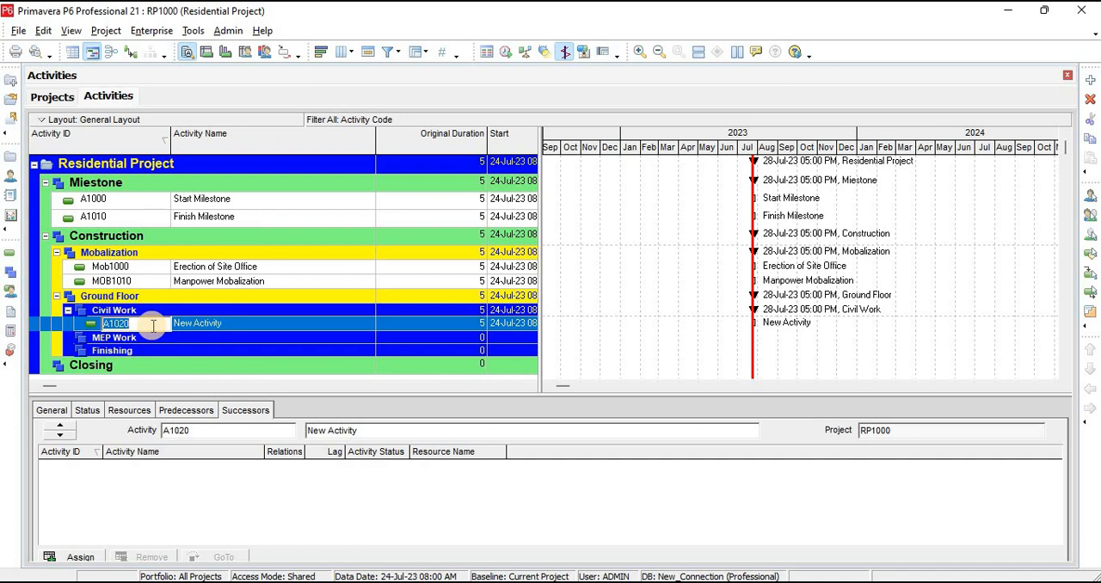
type("gf")
key("Return")
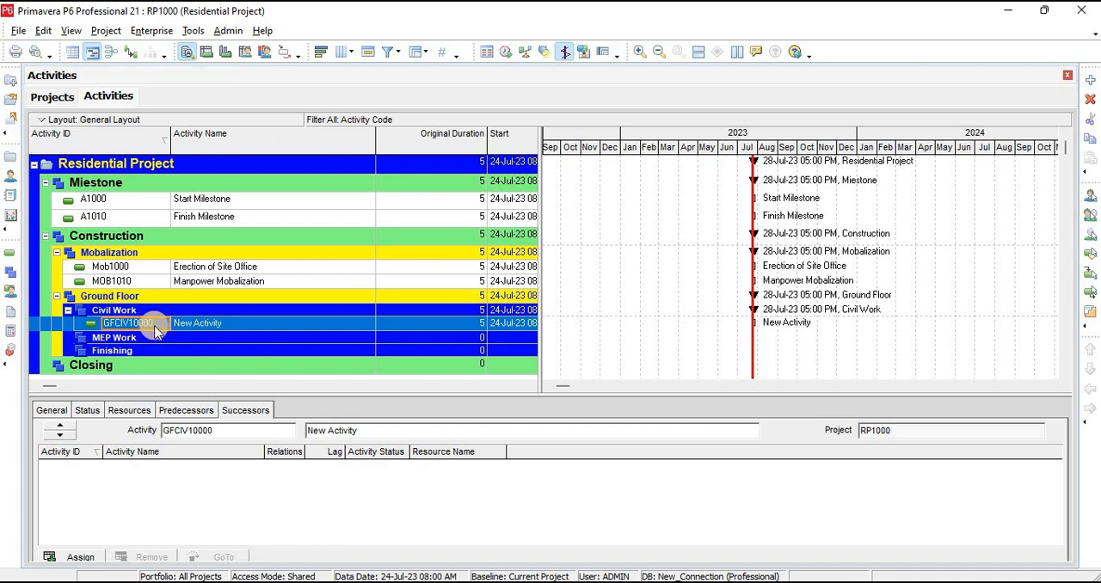
Add thirteen more activities under Civil Work, continuing the activity IDs through GFCIV10130
left_click(1089, 80)
left_click(1088, 80)
left_click(1089, 80)
left_click(1089, 80)
left_click(1089, 80)
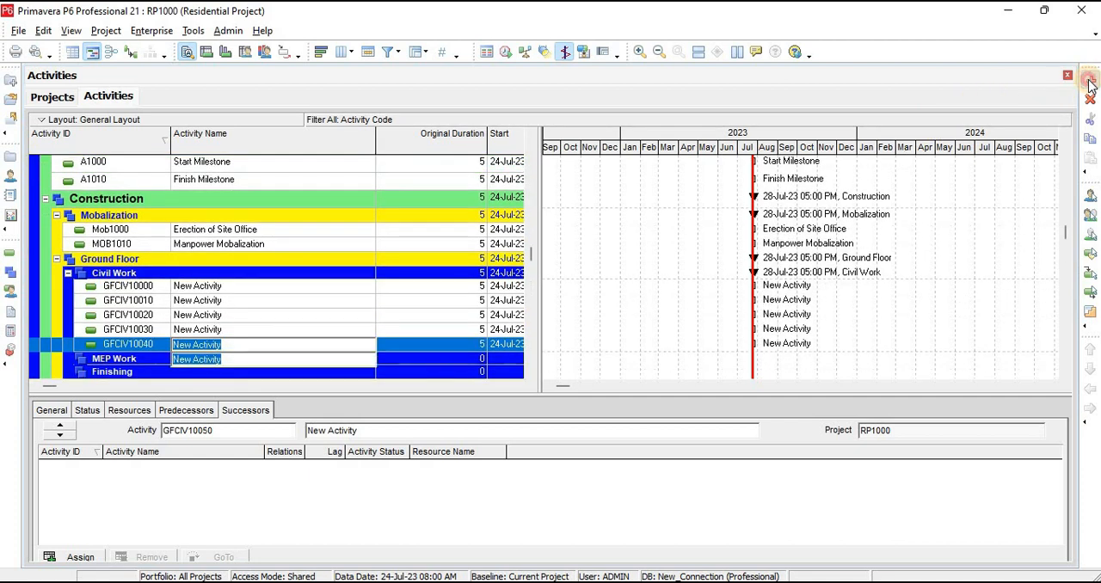
left_click(1089, 80)
left_click(1089, 80)
left_click(1088, 80)
left_click(1089, 80)
left_click(1088, 80)
left_click(1088, 80)
left_click(1089, 80)
left_click(1088, 80)
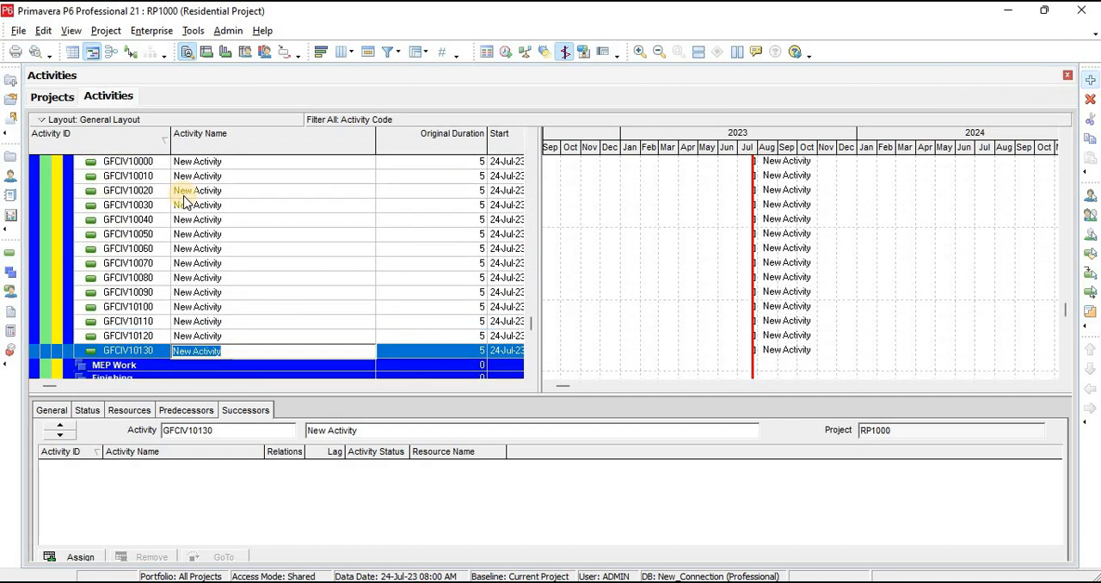
Name activity GFCIV10000 "Excavation"
left_click(204, 249)
scroll(206, 254, "up", 3)
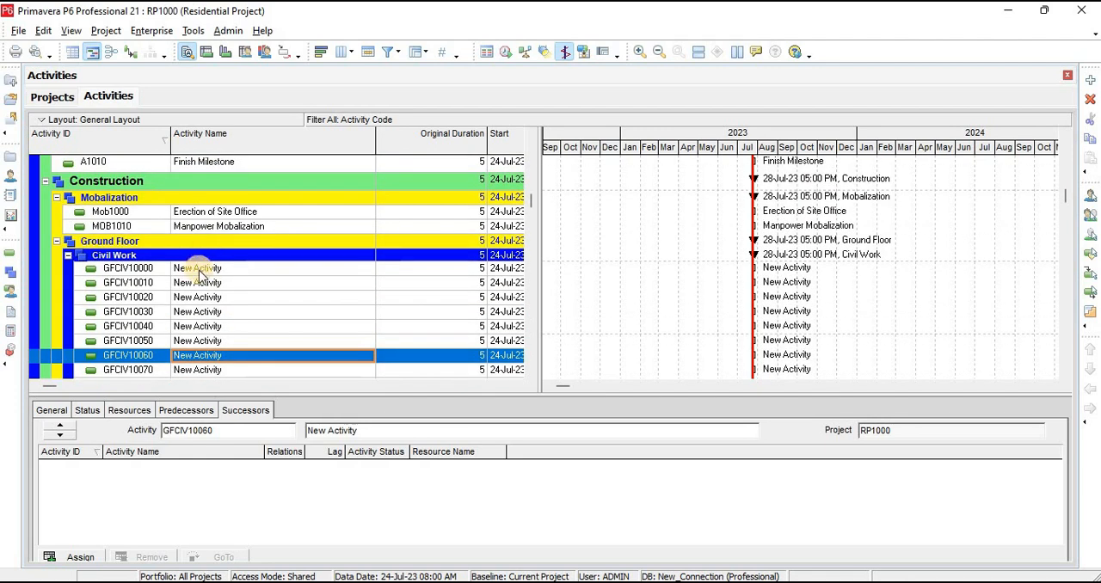
left_click(205, 269)
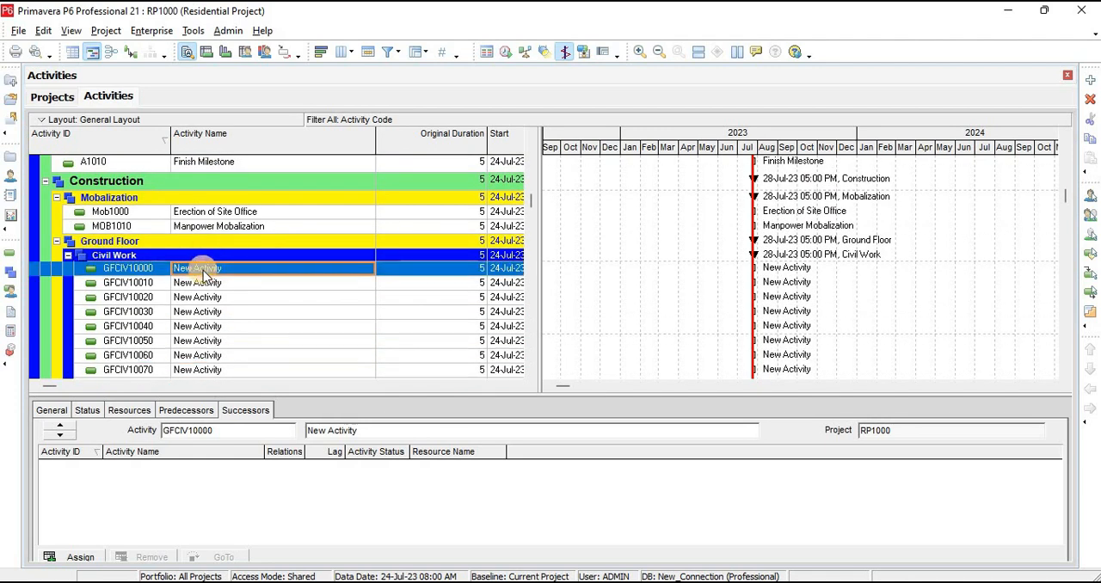
left_click(263, 271)
type("E")
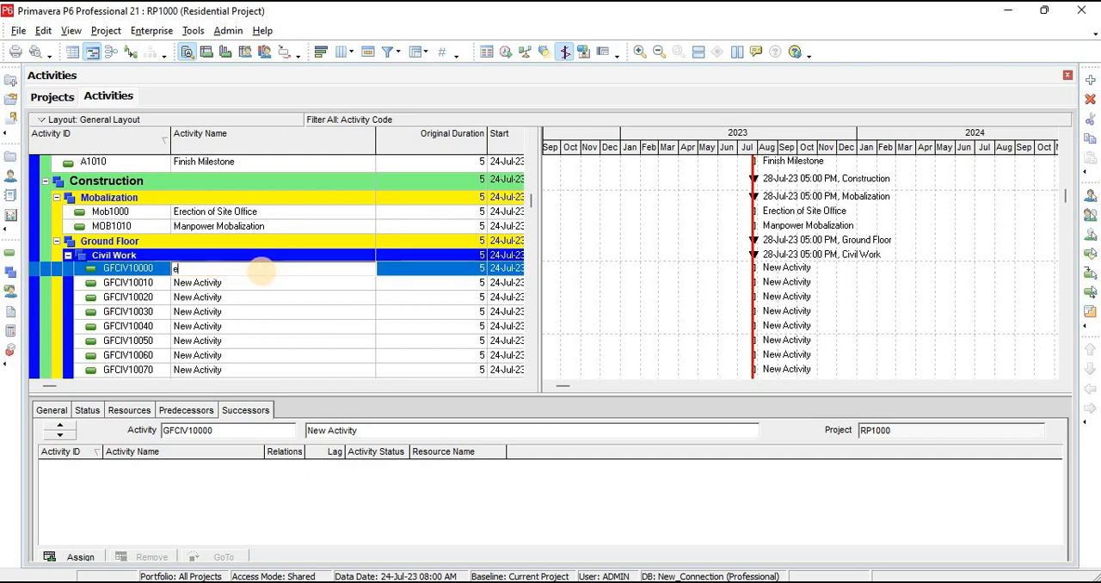
type("xcavation")
key("Return")
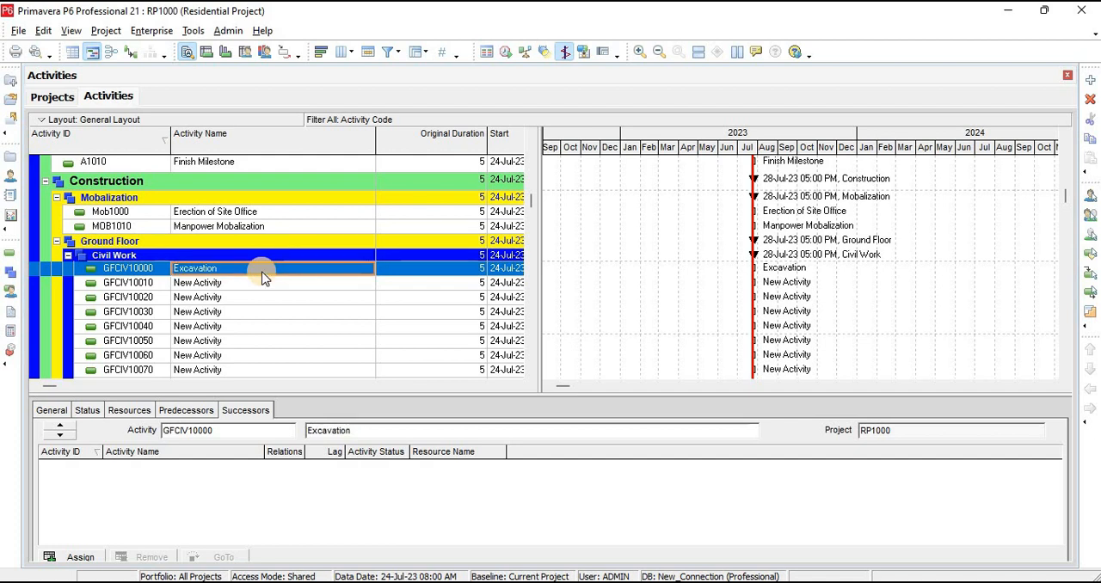
Name activity GFCIV10010 "Lean Concrete" and activity GFCIV10020 "Foundation"
left_click(264, 279)
type("Lean Concrete")
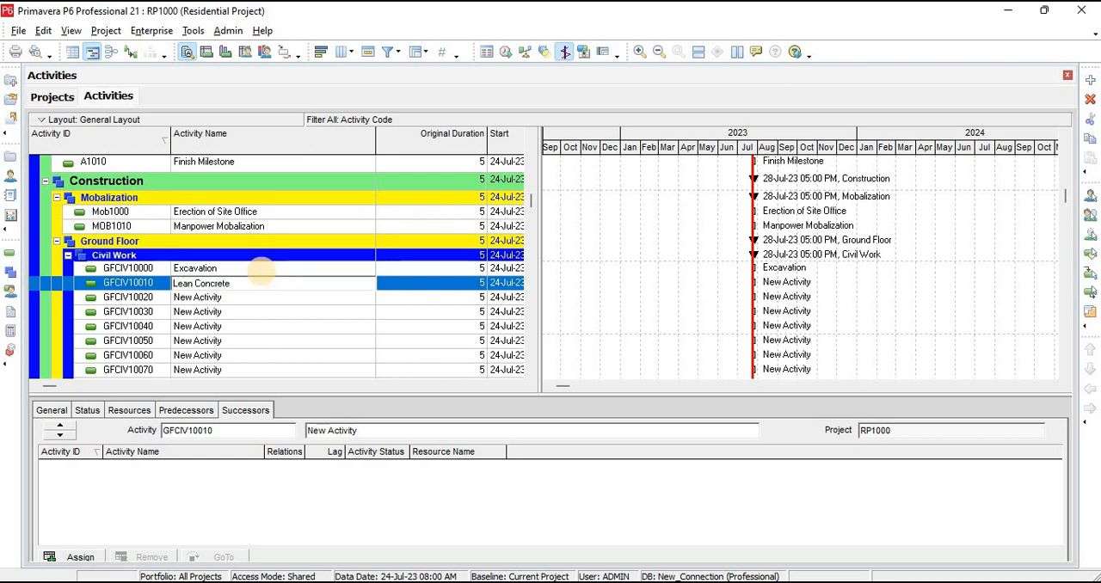
left_click(263, 275)
key("Down")
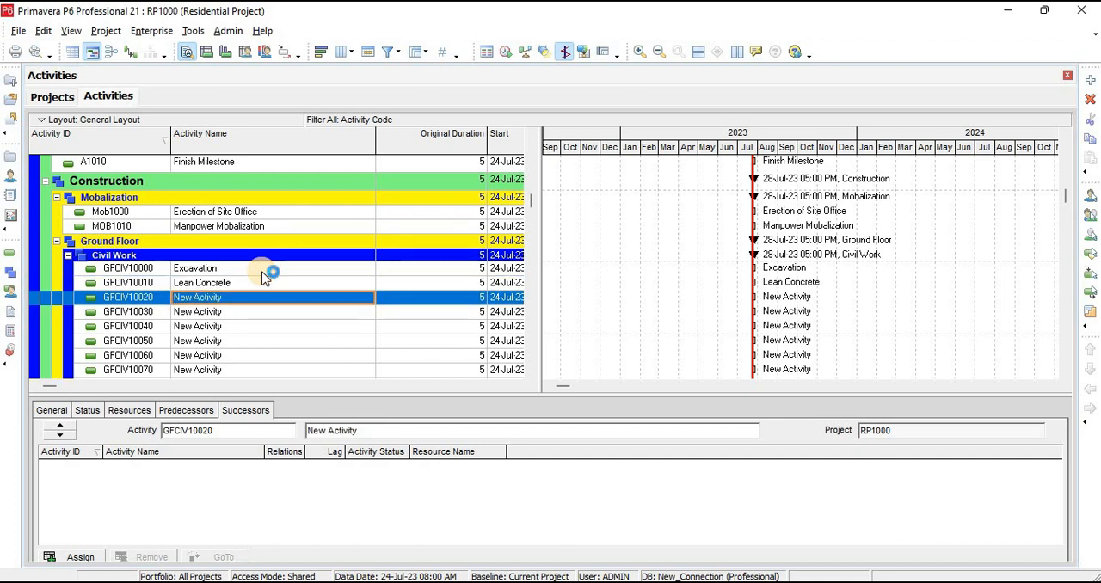
type("Foundation")
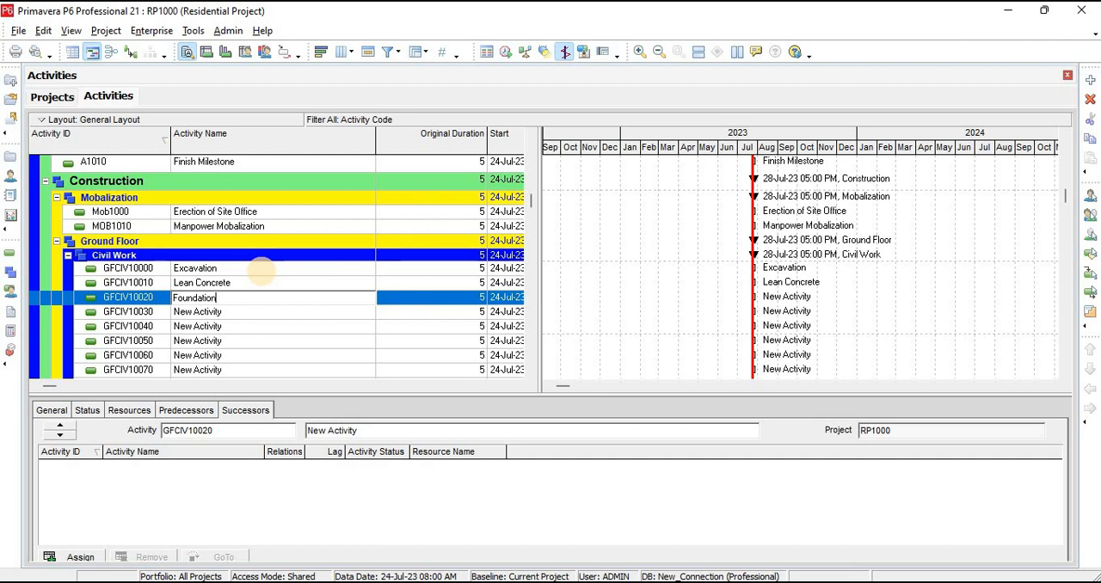
key("Return")
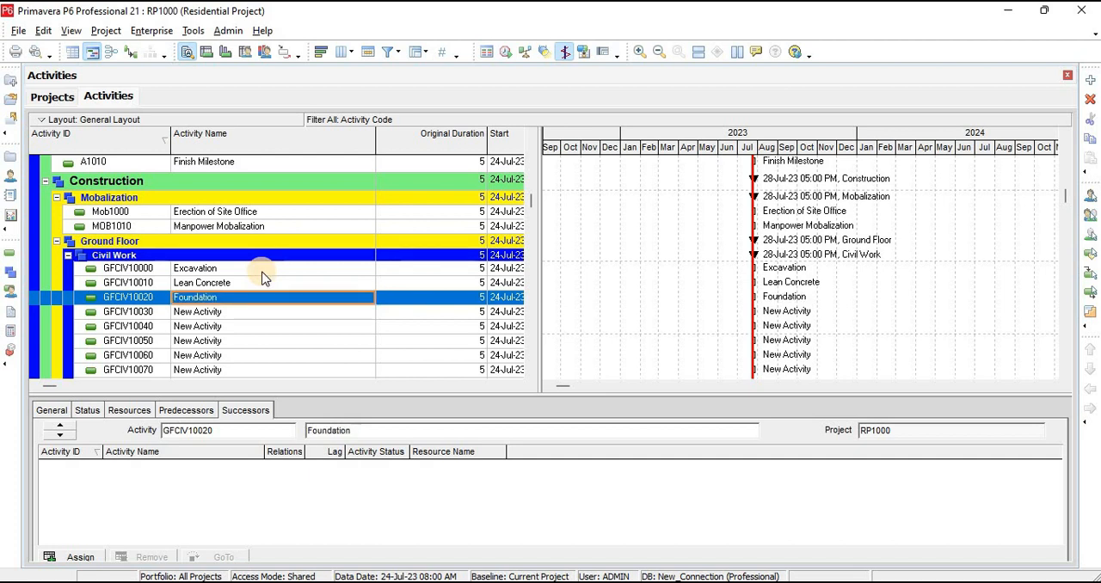
Name activity GFCIV10030 "Backfilling" and move on to the following Civil Work activity
key("Down")
type("B")
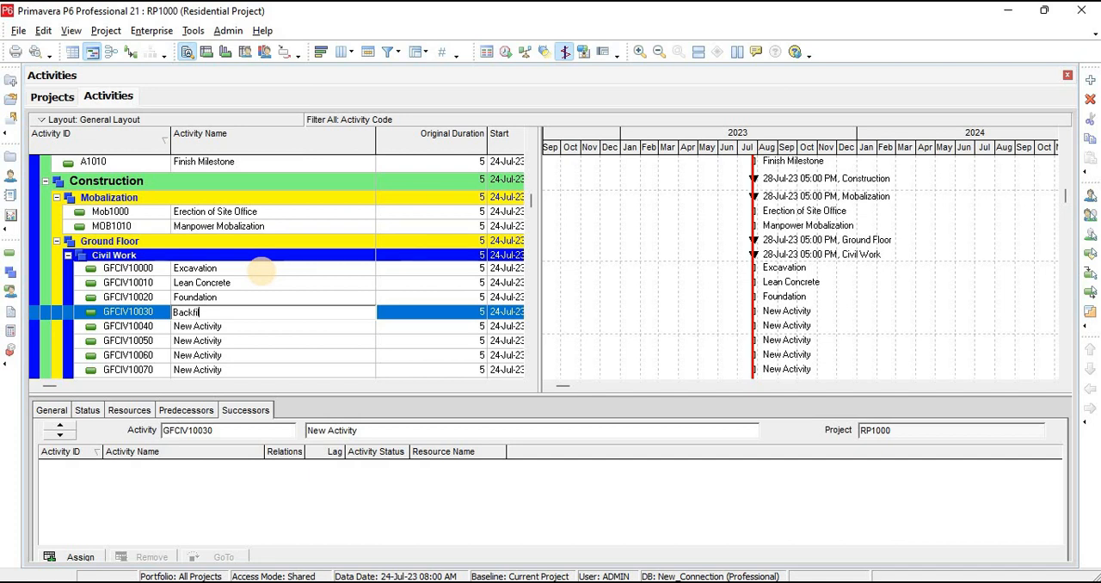
key("Return")
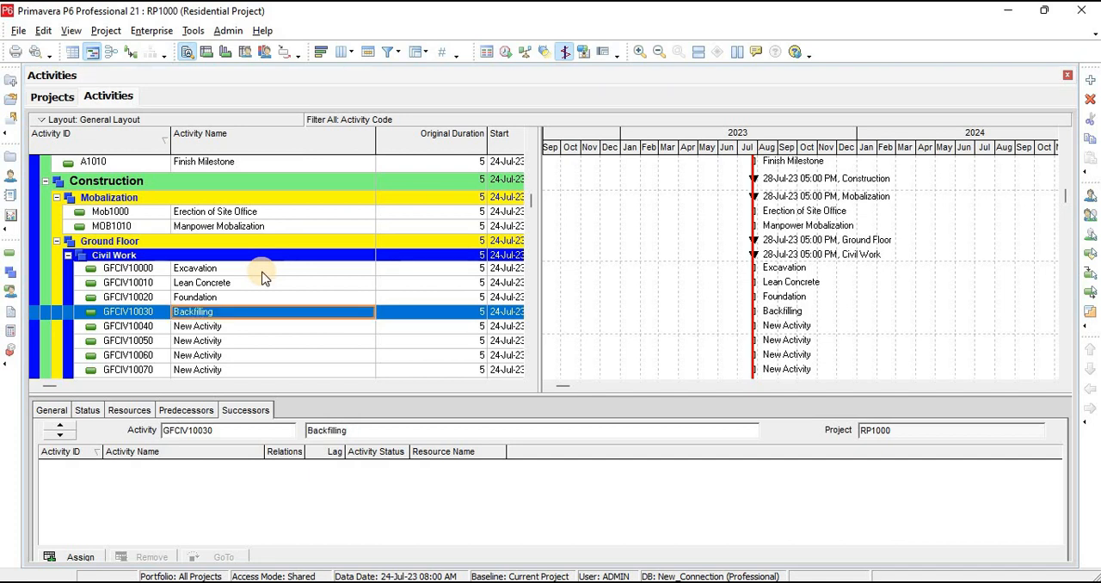
key("Down")
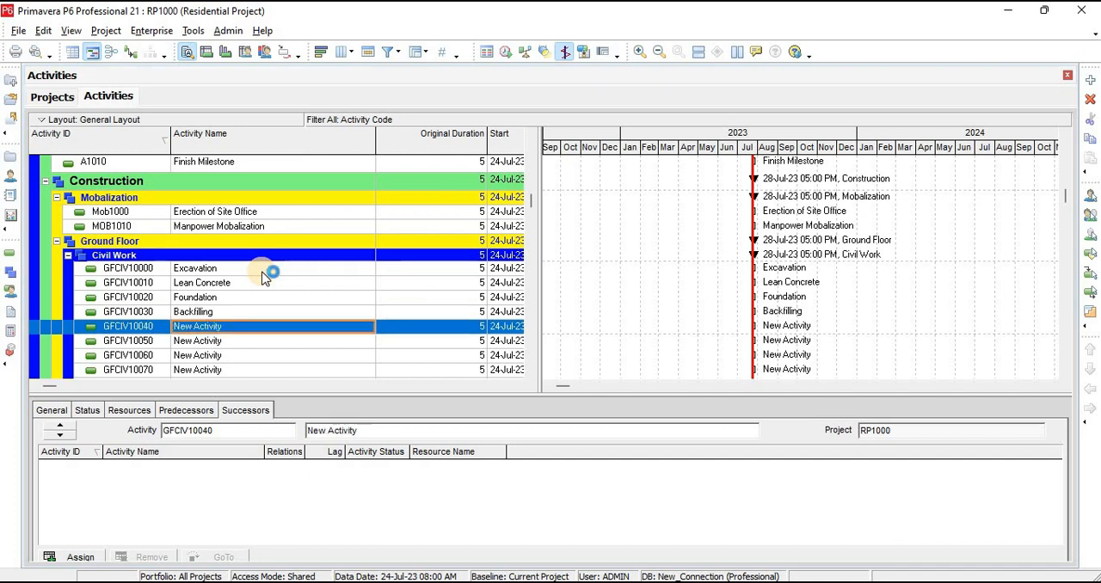
Name activity GFCIV10040 "Reinforcement for Column" and name GFCIV10050 "Shuttering of Column", copied from the B+G+1 House Schedule workbook
type("Reinforcement for Column")
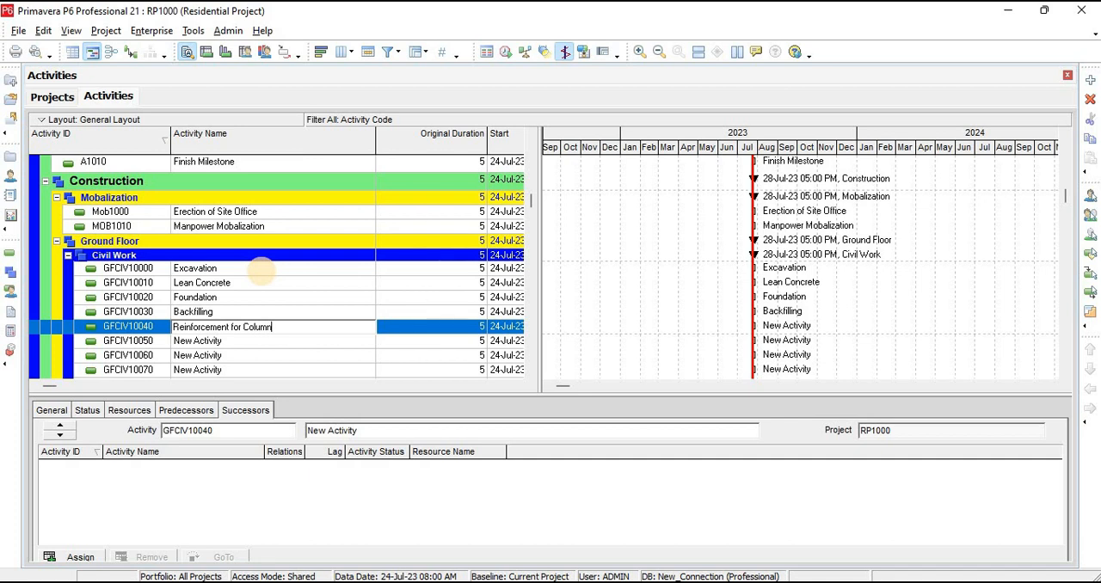
key("Return")
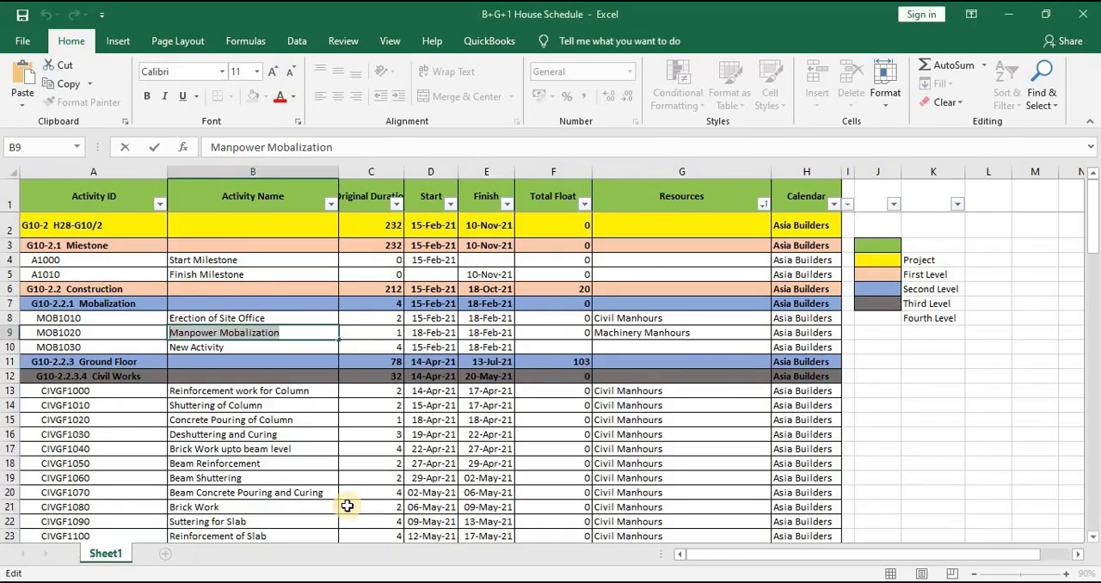
scroll(286, 413, "down", 1)
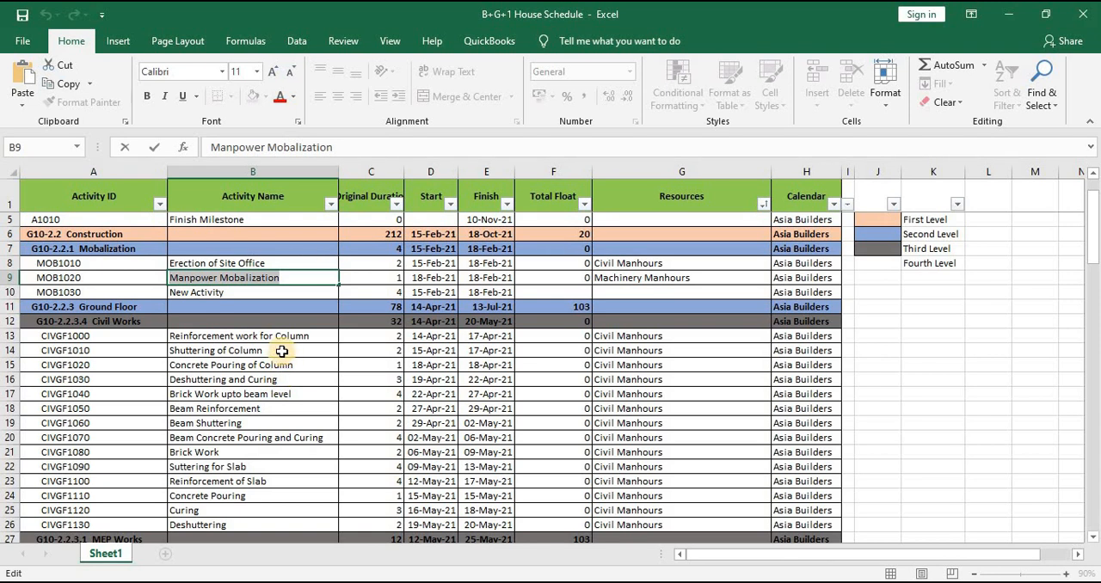
left_click(285, 353)
key("ctrl+c")
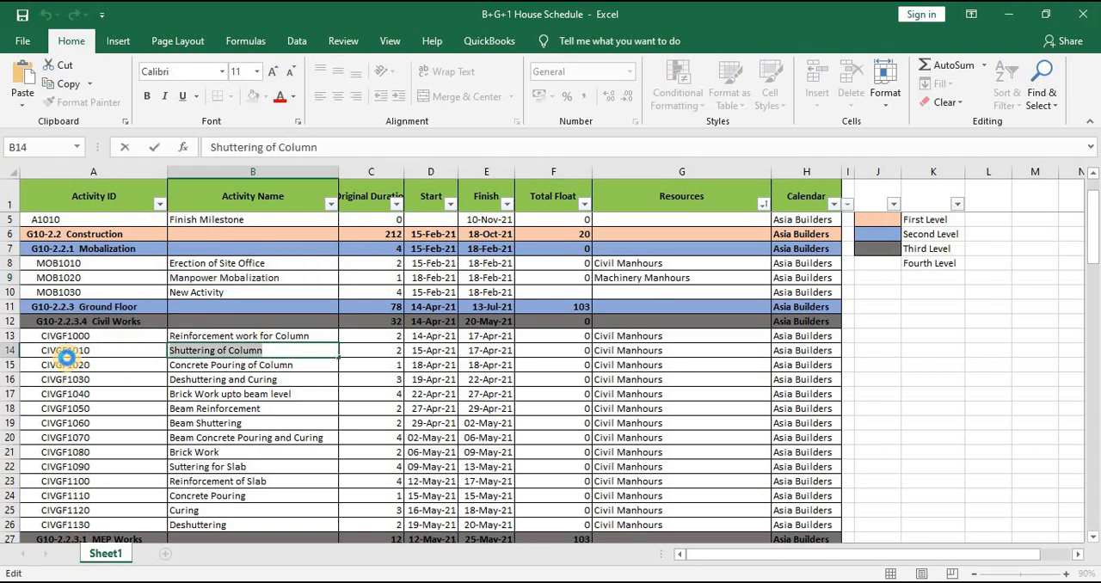
key("super+Tab")
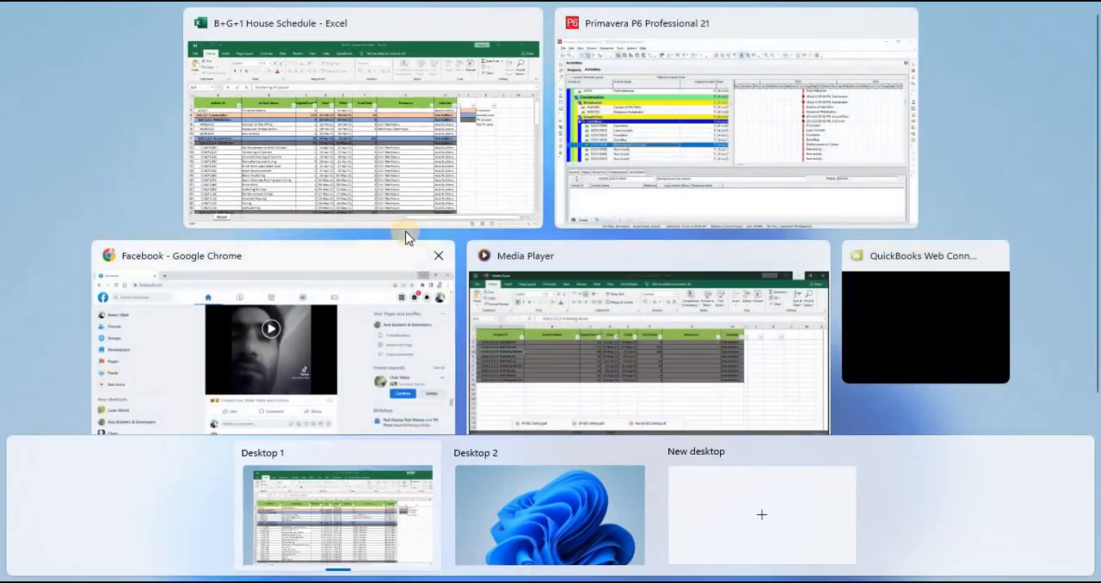
left_click(623, 156)
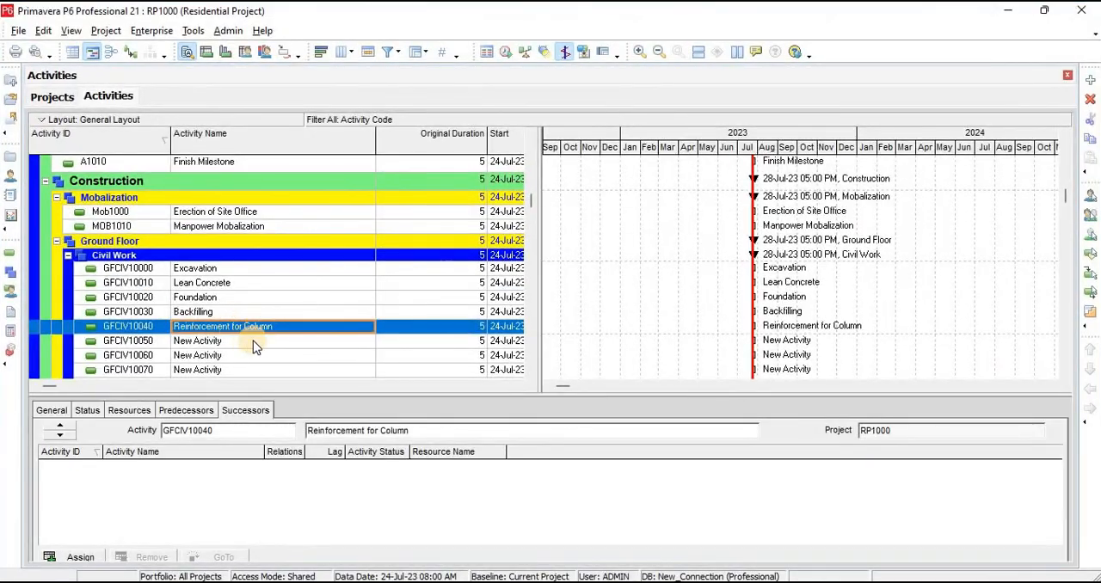
left_click(251, 341)
key("ctrl+v")
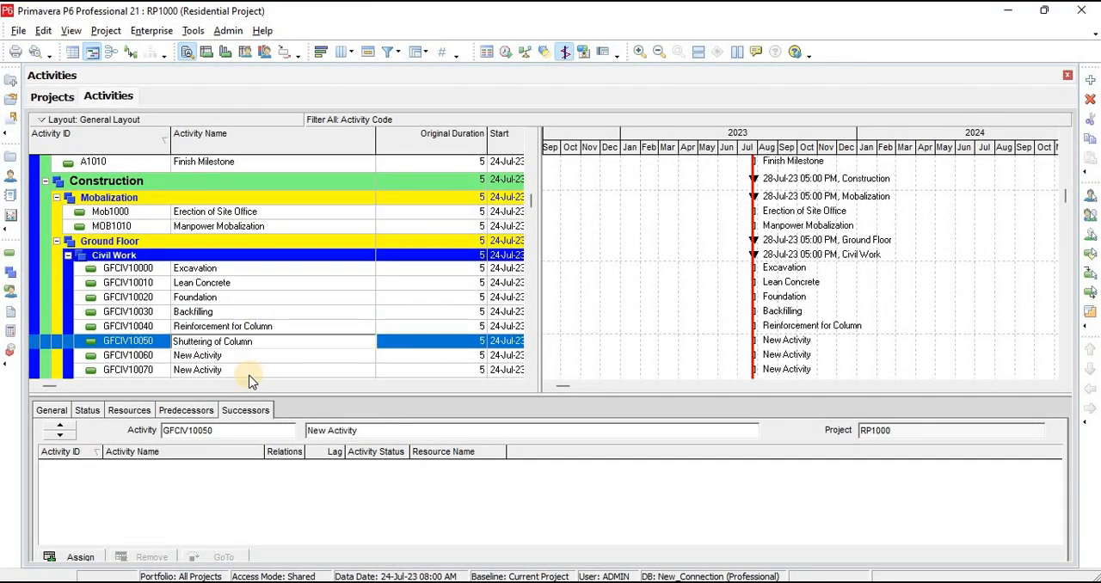
Copy "Concrete Pouring of Column" from the schedule workbook in Excel as the name of activity GFCIV10060
key("alt+Tab")
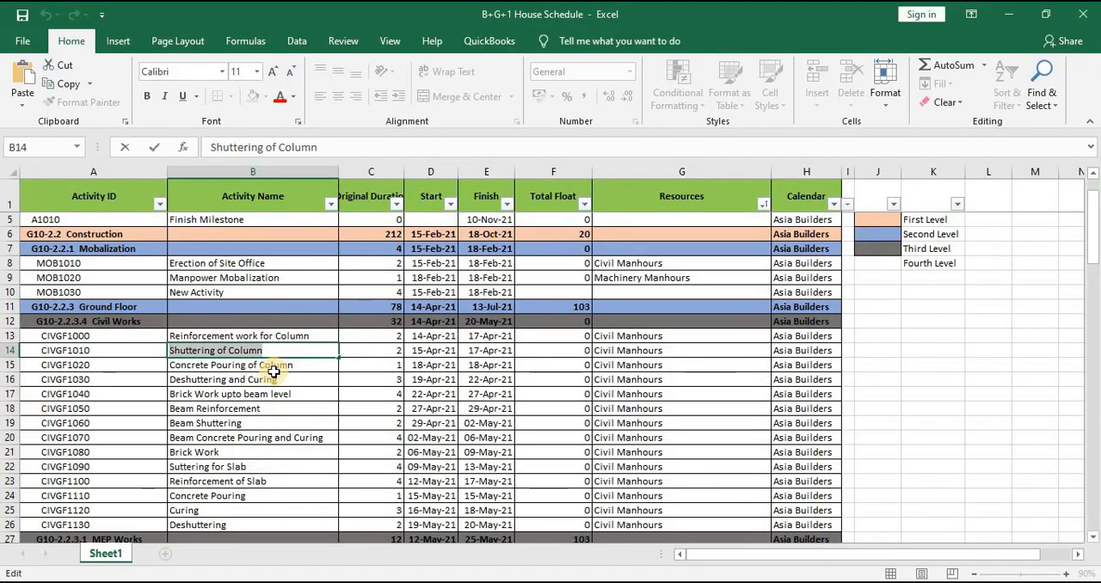
double_click(303, 366)
left_click_drag(303, 365, 116, 376)
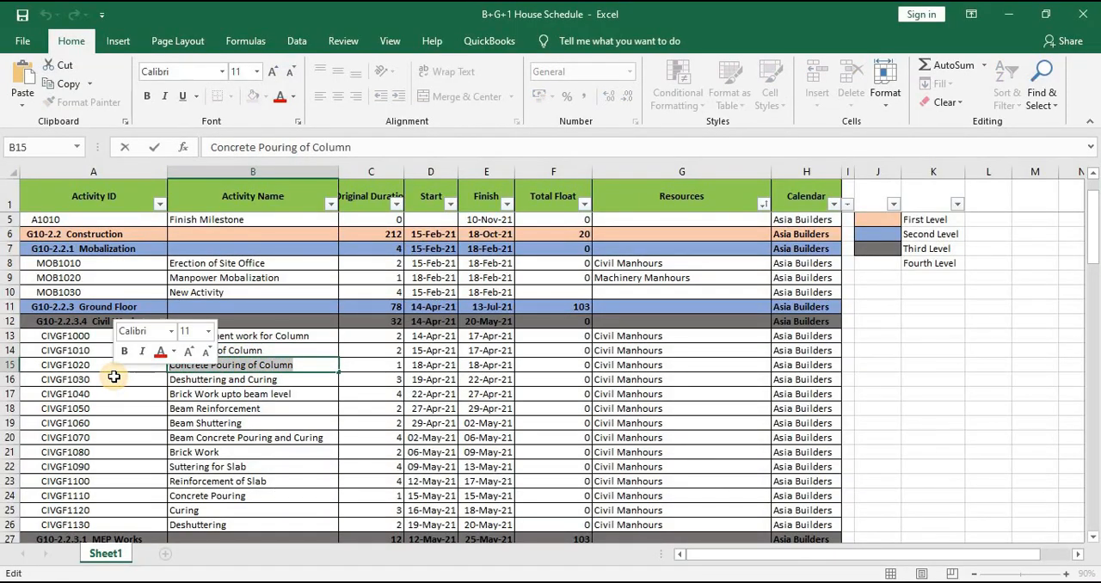
key("alt+Tab")
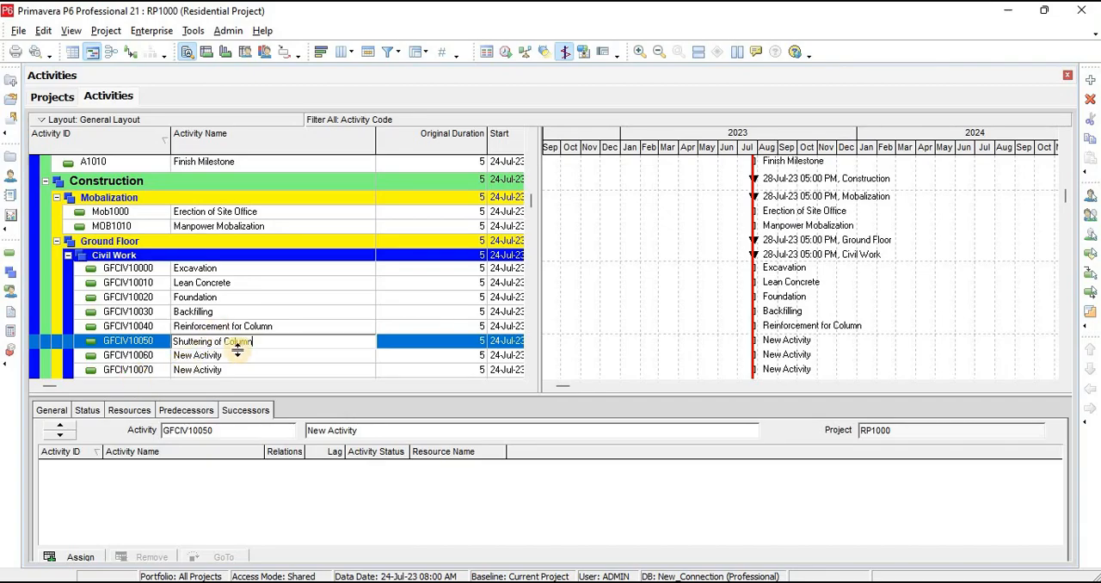
left_click(241, 354)
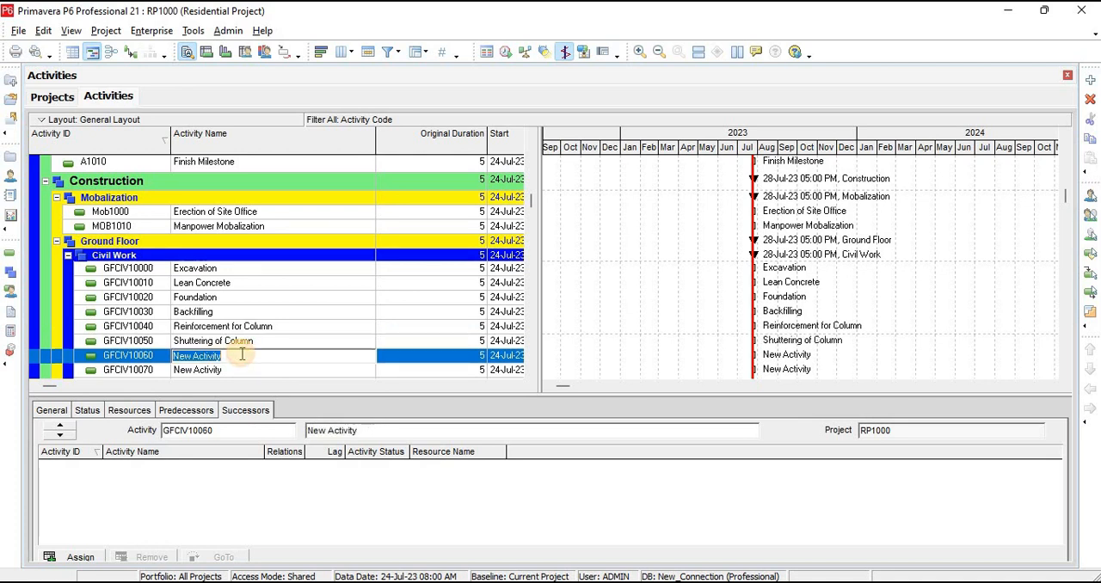
key("ctrl+v")
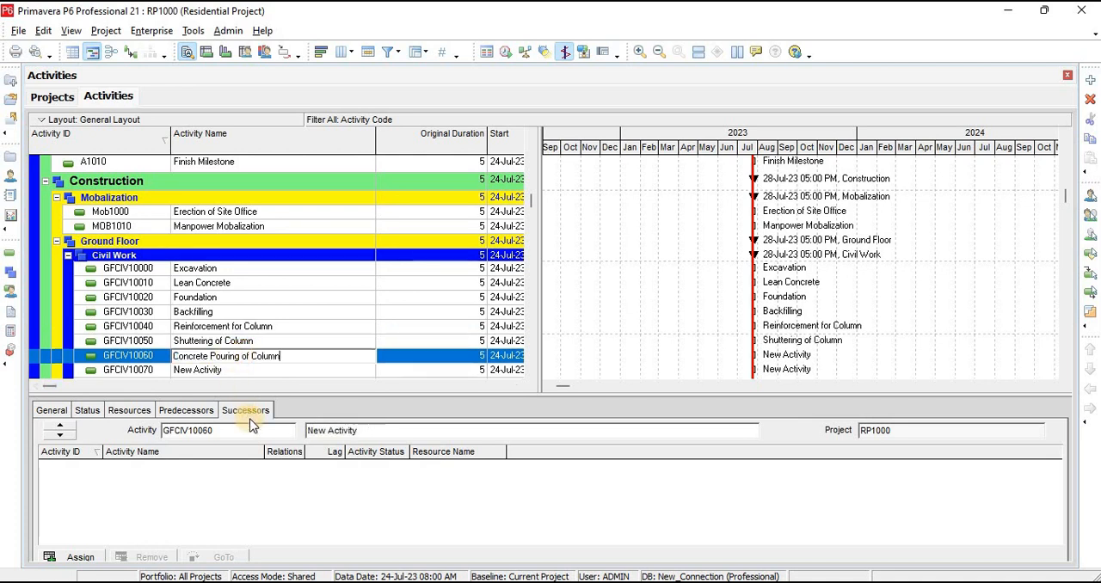
Copy "Deshuttering and Curing" from the schedule workbook in Excel as the name of activity GFCIV10070
key("alt+Tab")
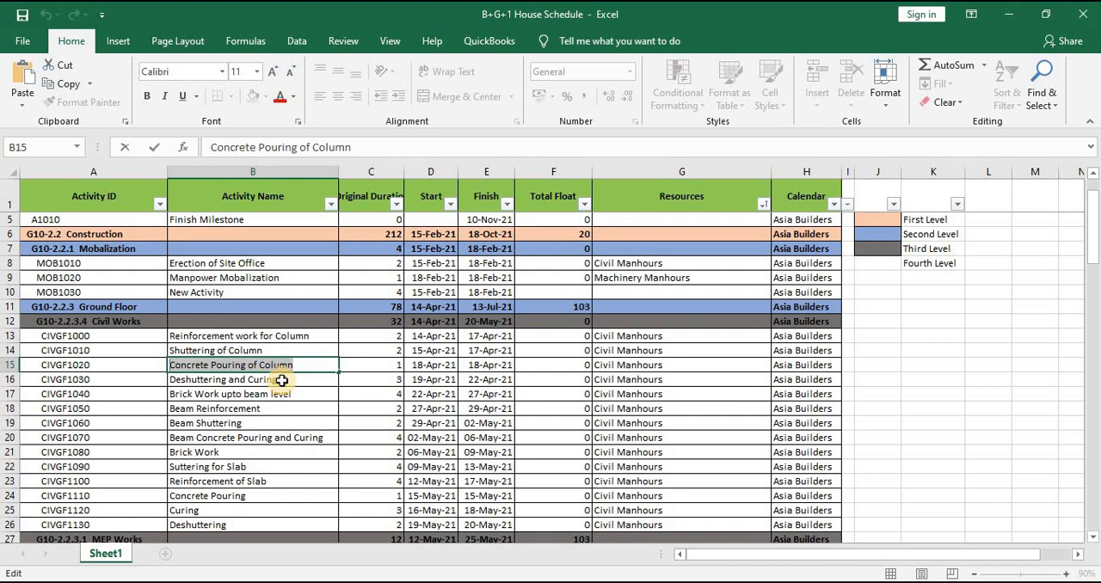
double_click(281, 380)
left_click_drag(281, 380, 106, 378)
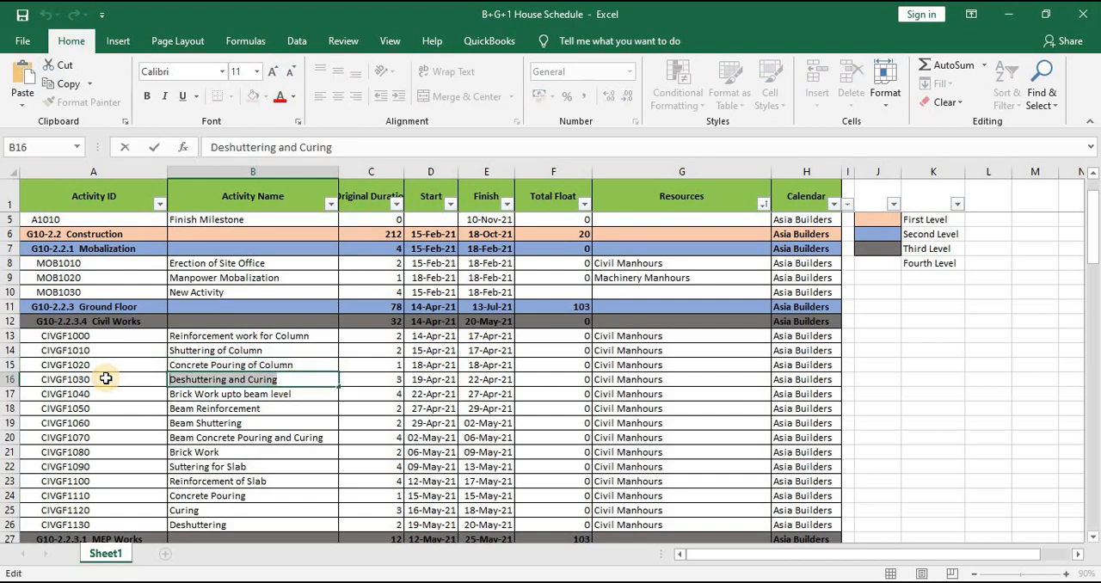
key("alt+Tab")
left_click(240, 369)
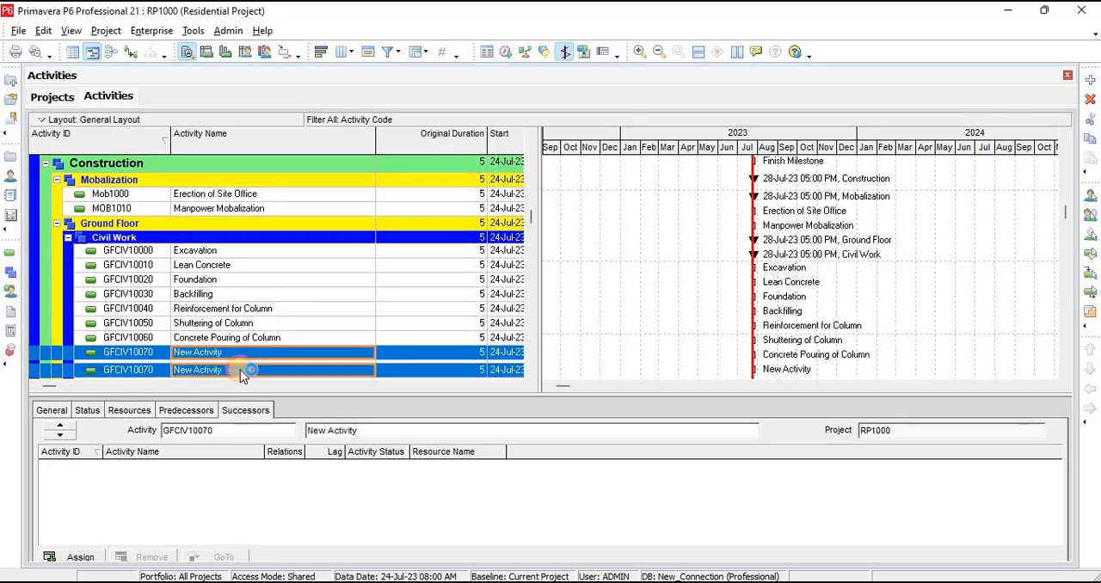
left_click(241, 359)
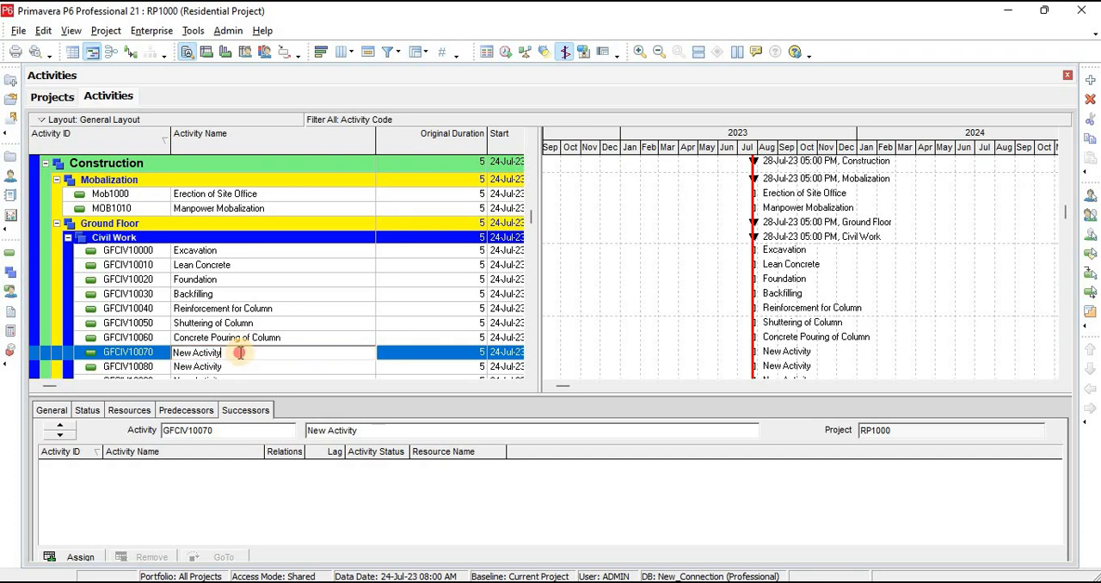
key("ctrl+v")
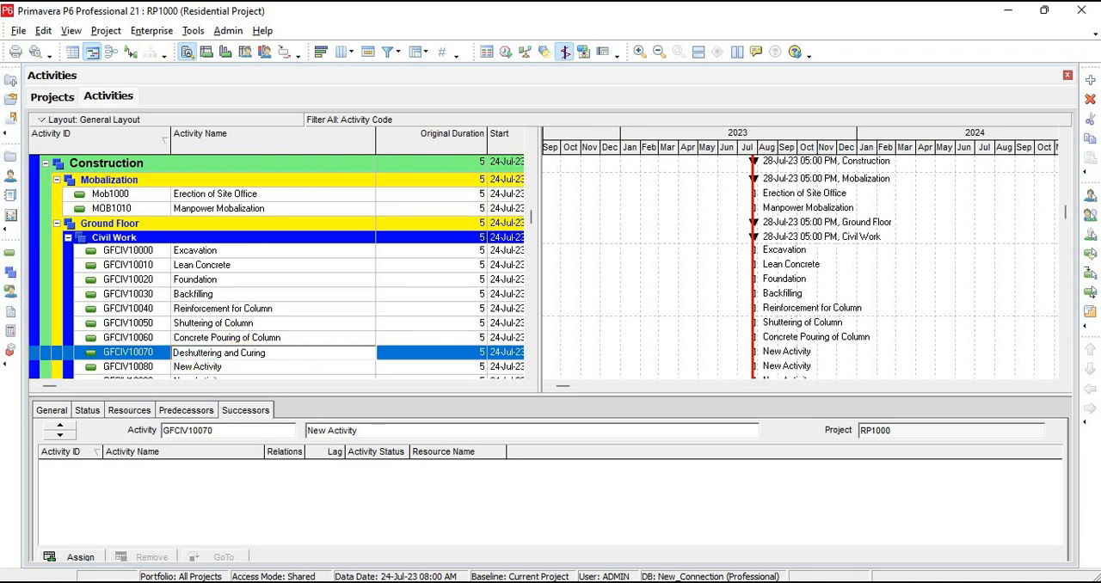
Copy "Brick Work upto beam level" from the schedule workbook in Excel as the name of activity GFCIV10080
key("alt+Tab")
double_click(312, 395)
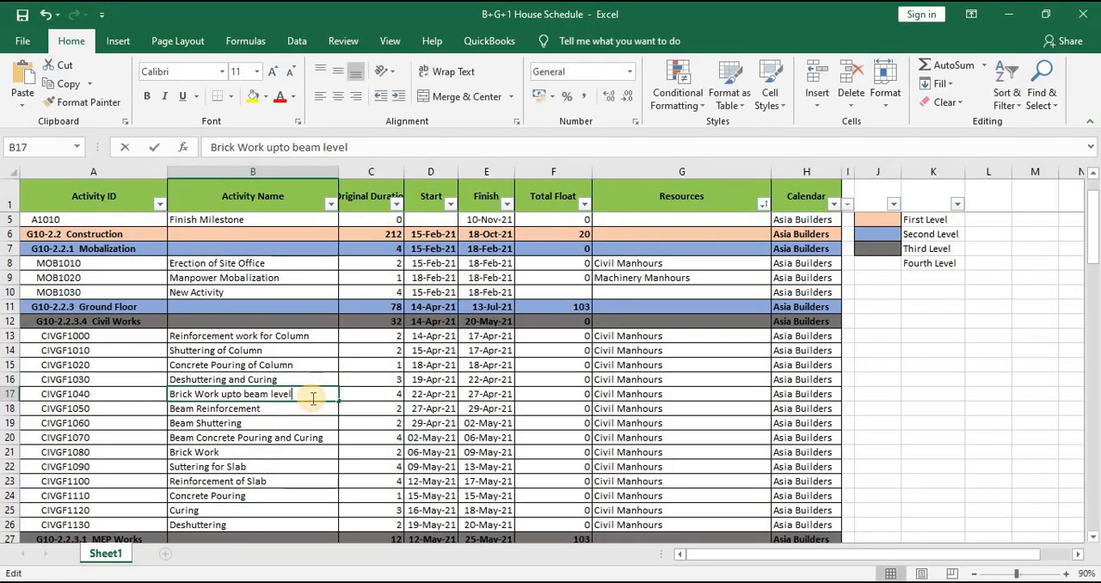
left_click_drag(313, 397, 117, 404)
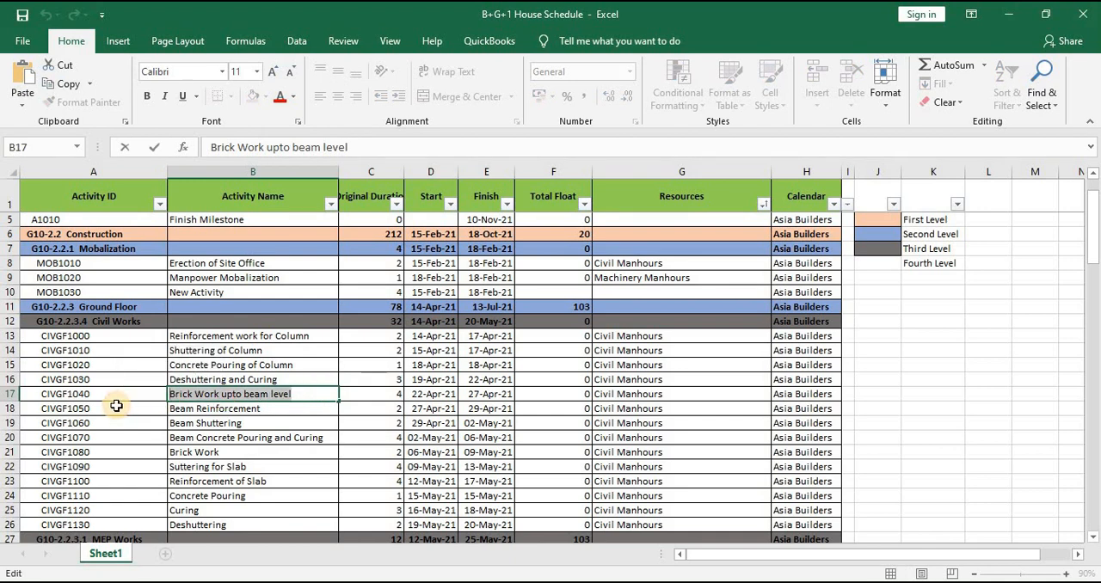
key("alt+Tab")
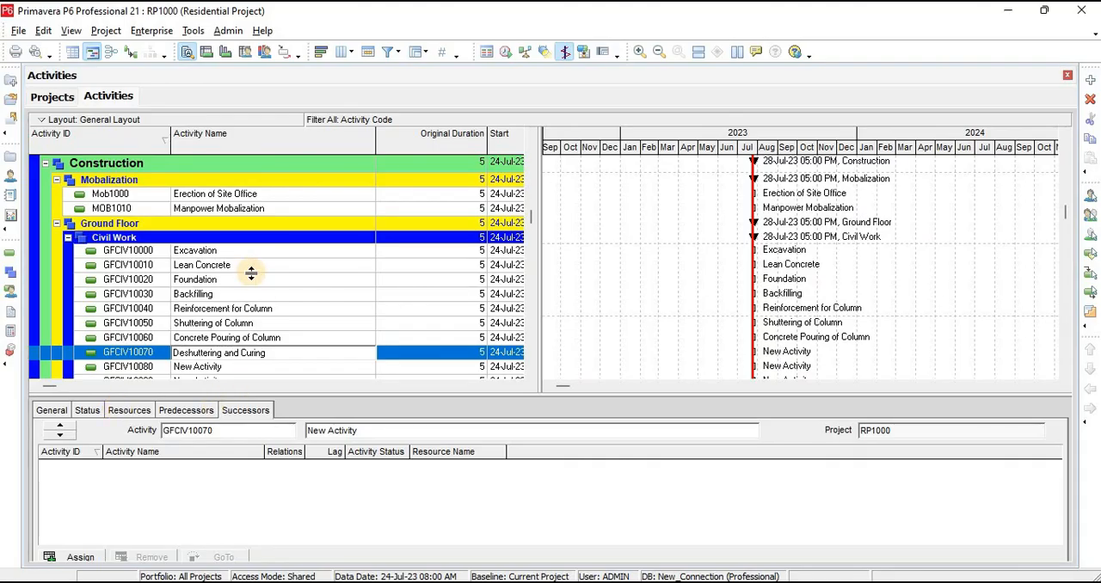
left_click(242, 338)
scroll(241, 328, "down", 2)
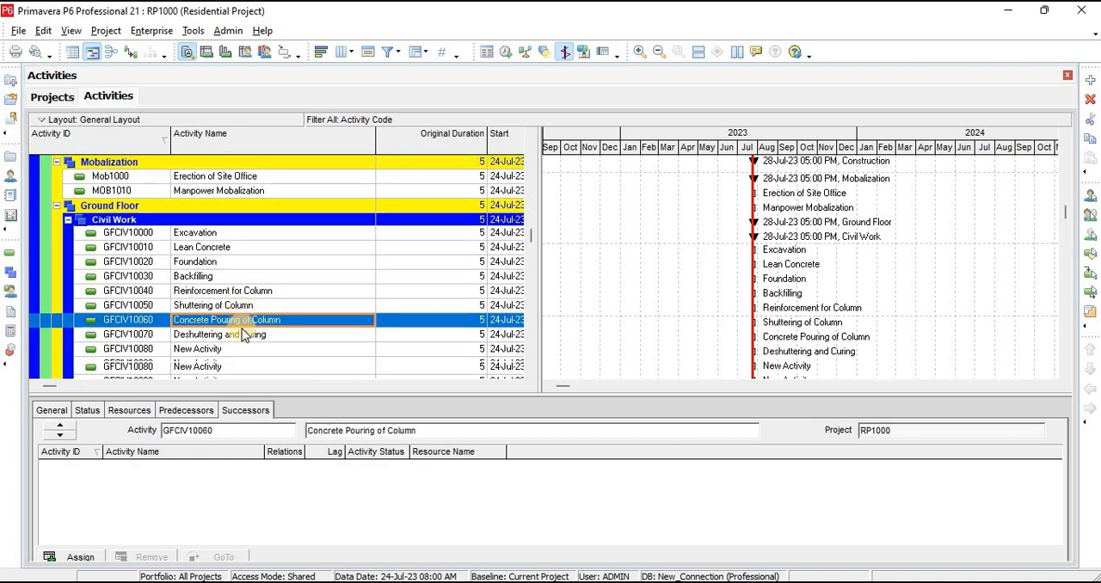
left_click(221, 283)
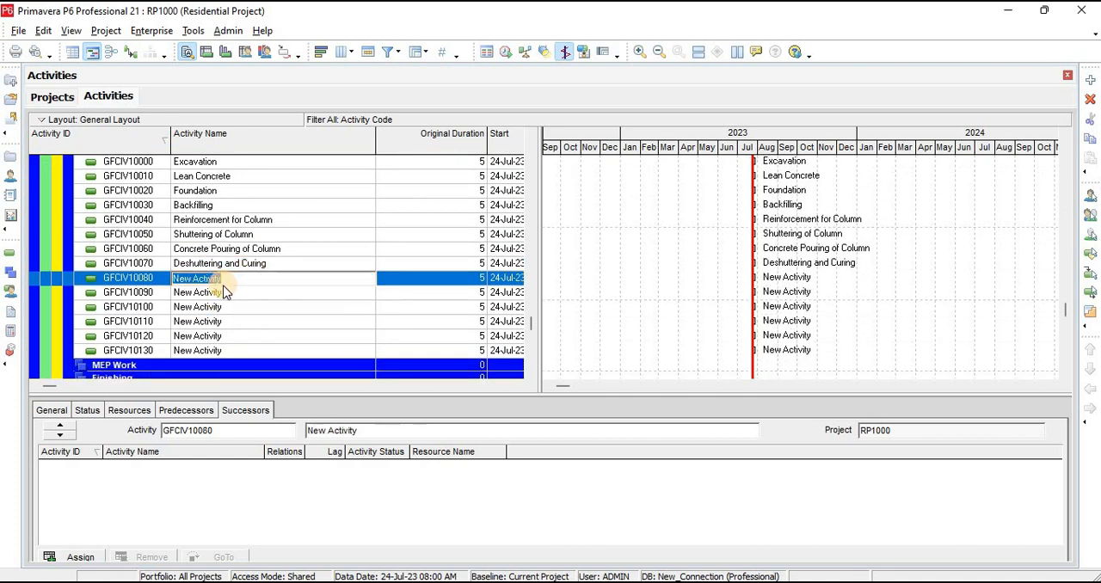
key("ctrl+v")
Copy "Beam Reinforcement" from the schedule workbook in Excel as the name of activity GFCIV10090
key("alt+Tab")
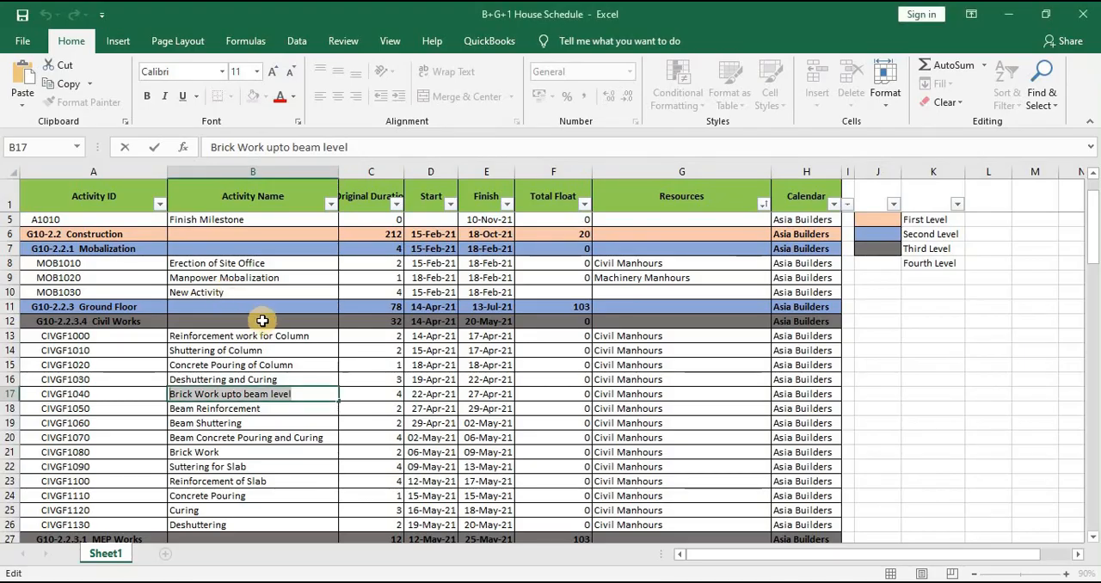
scroll(264, 328, "down", 1)
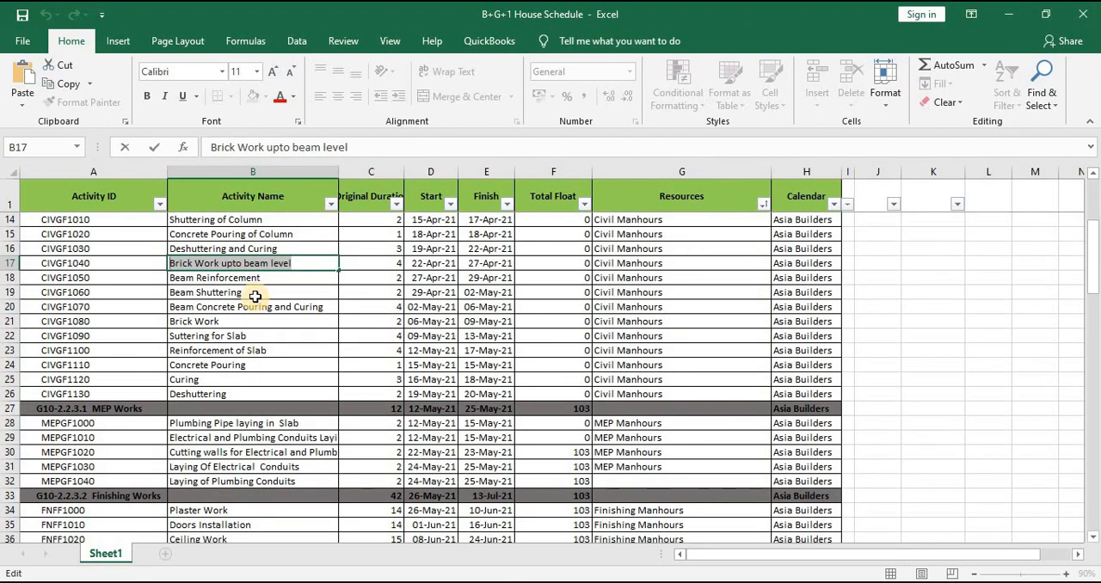
left_click(276, 277)
key("ctrl+Down")
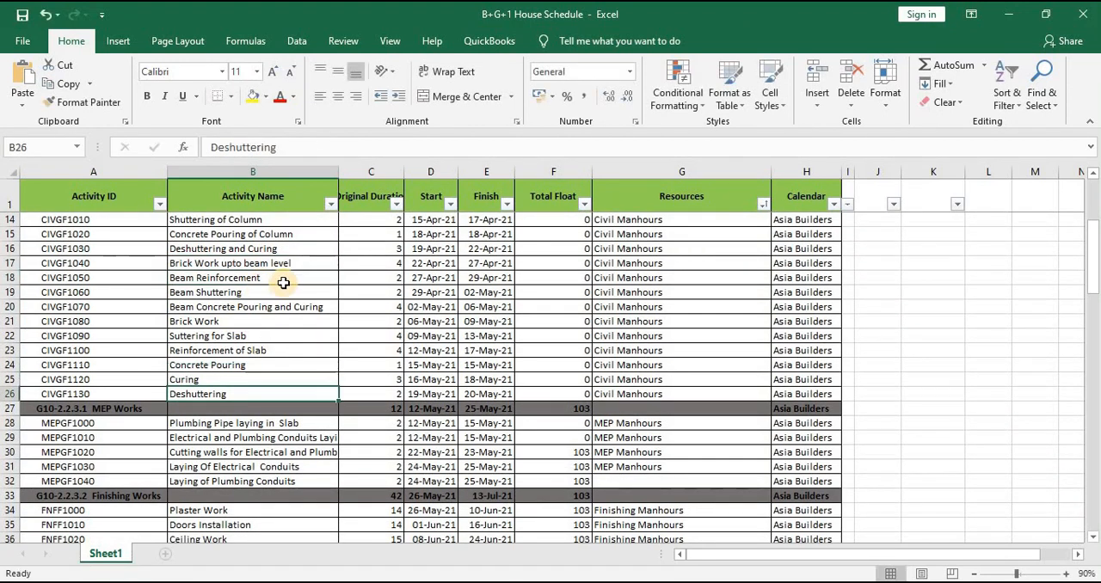
double_click(278, 280)
left_click_drag(277, 280, 43, 305)
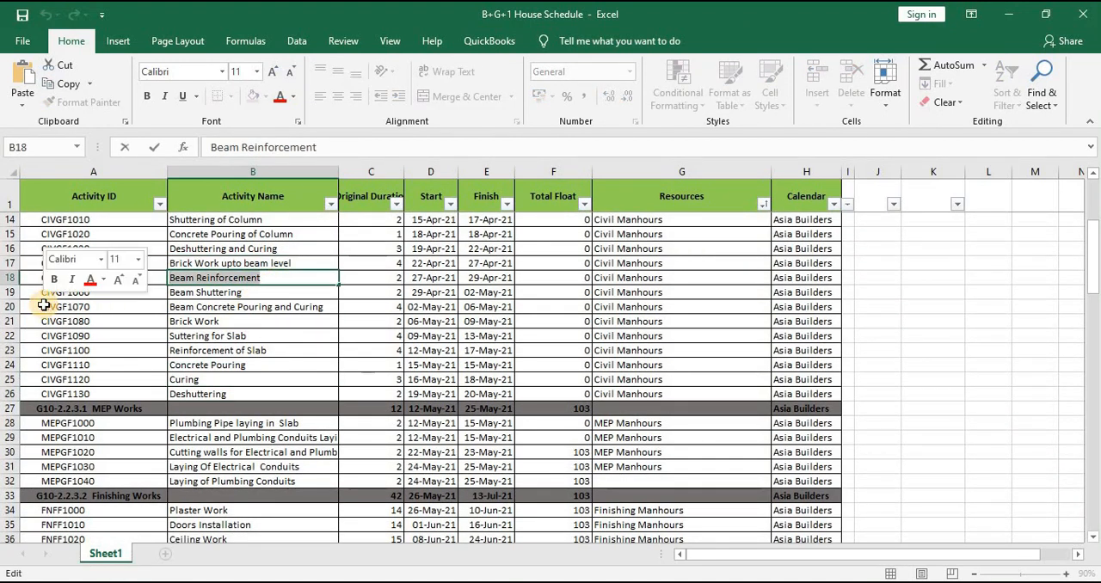
key("alt+Tab")
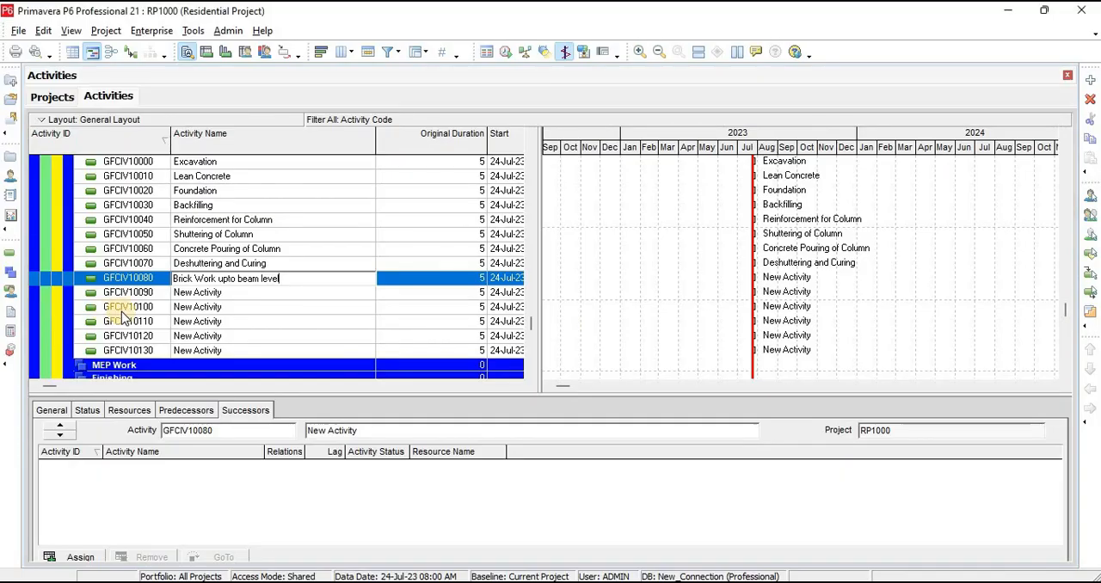
left_click(231, 293)
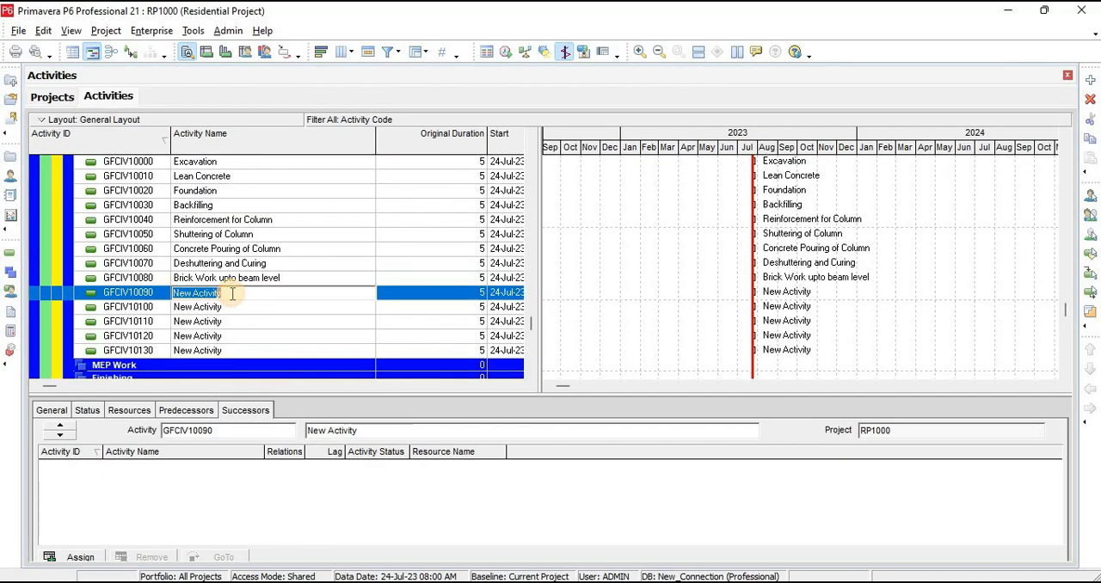
key("ctrl+v")
Copy "Beam Shuttering" from the schedule workbook in Excel as the name of activity GFCIV10100
key("alt+Tab")
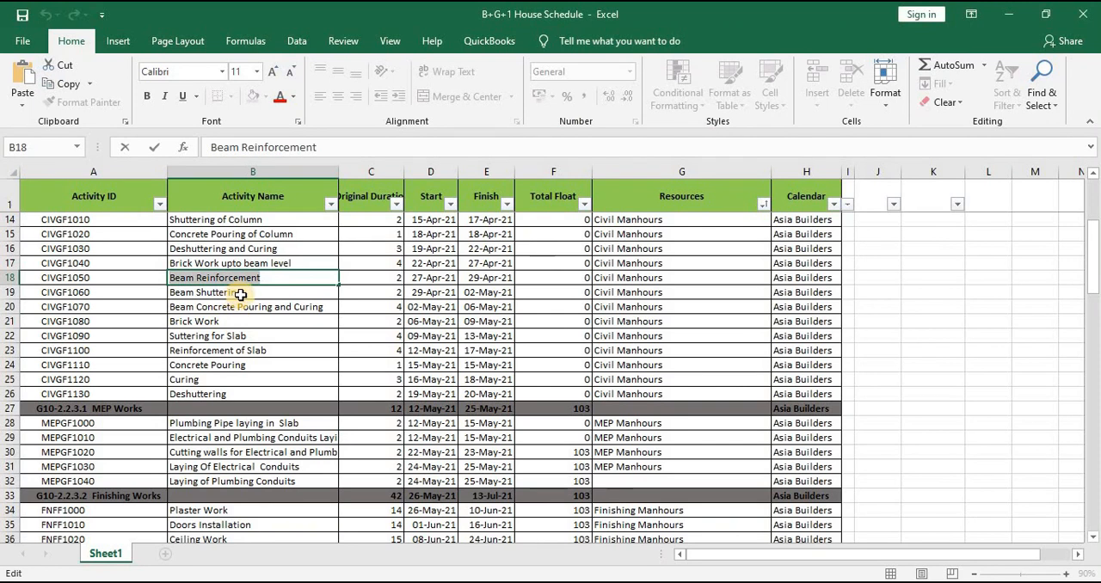
double_click(219, 292)
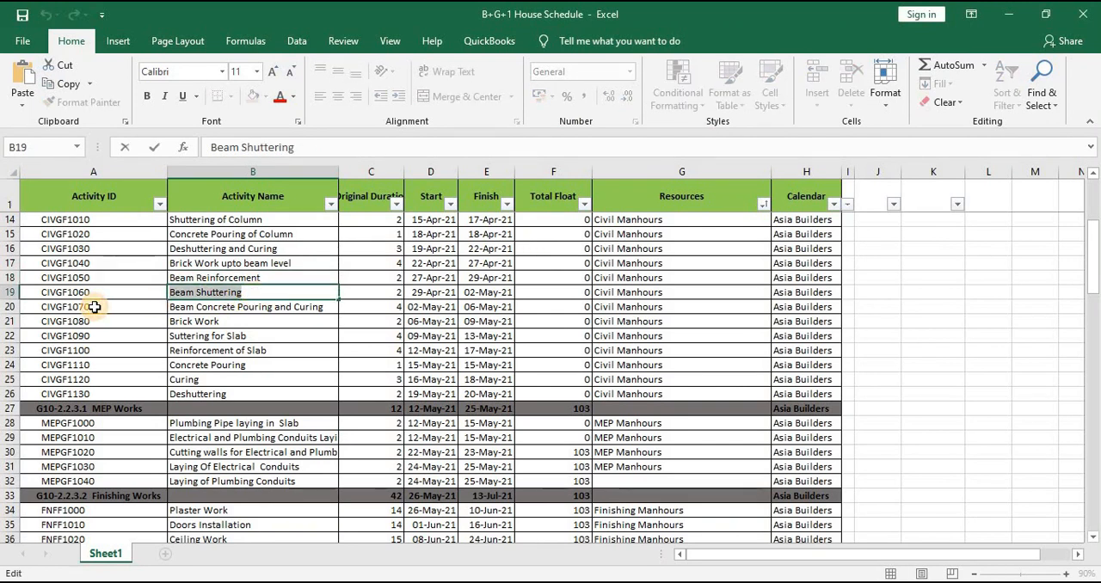
key("alt+Tab")
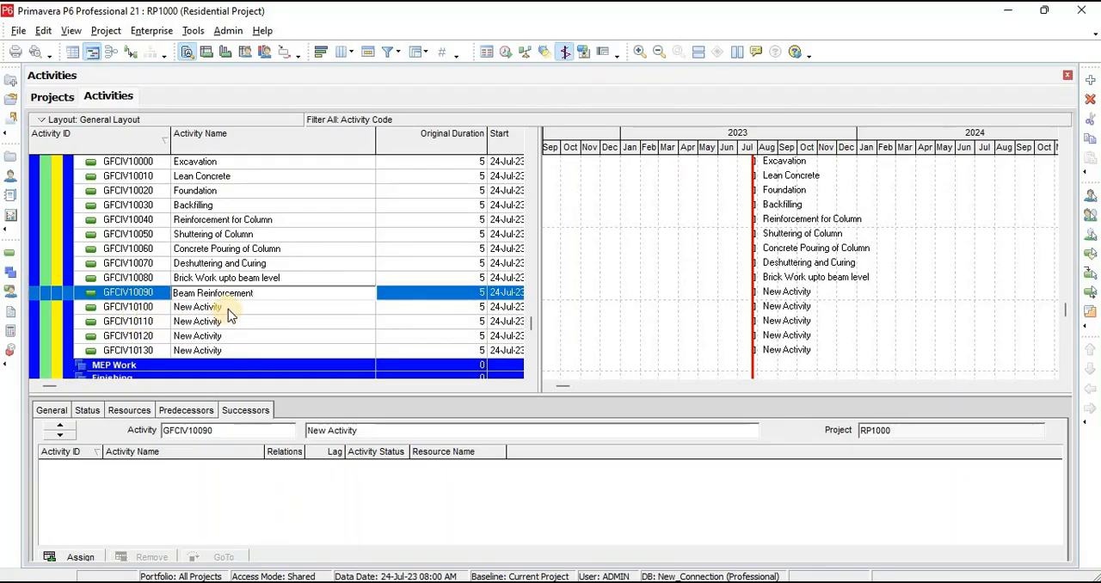
left_click(228, 308)
type("Beam Shuttering")
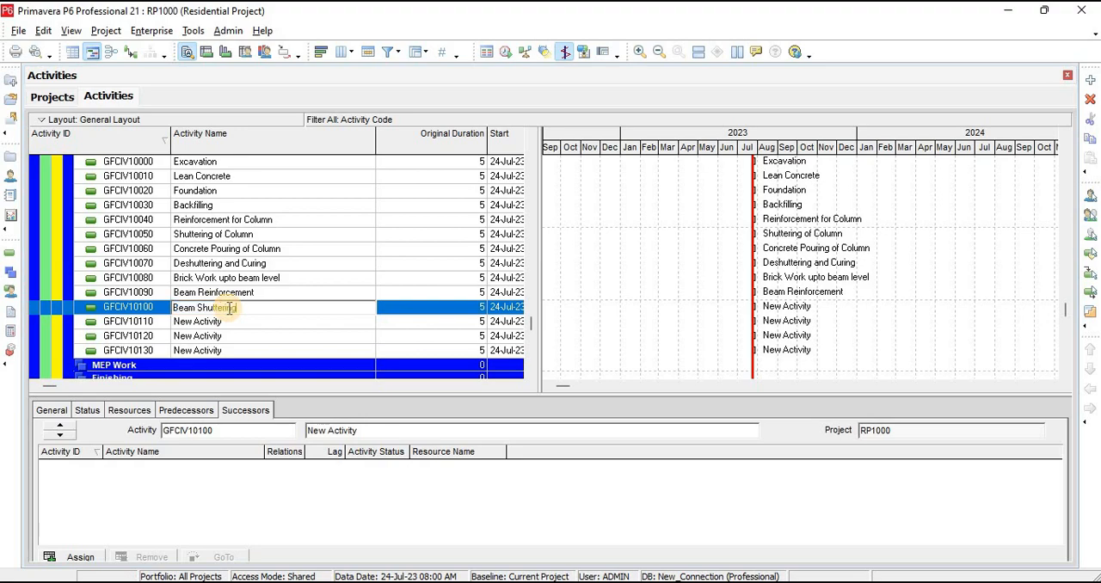
Copy "Beam Concrete Pouring and Curing" from the schedule workbook in Excel as the name of activity GFCIV10110
key("alt+Tab")
double_click(327, 307)
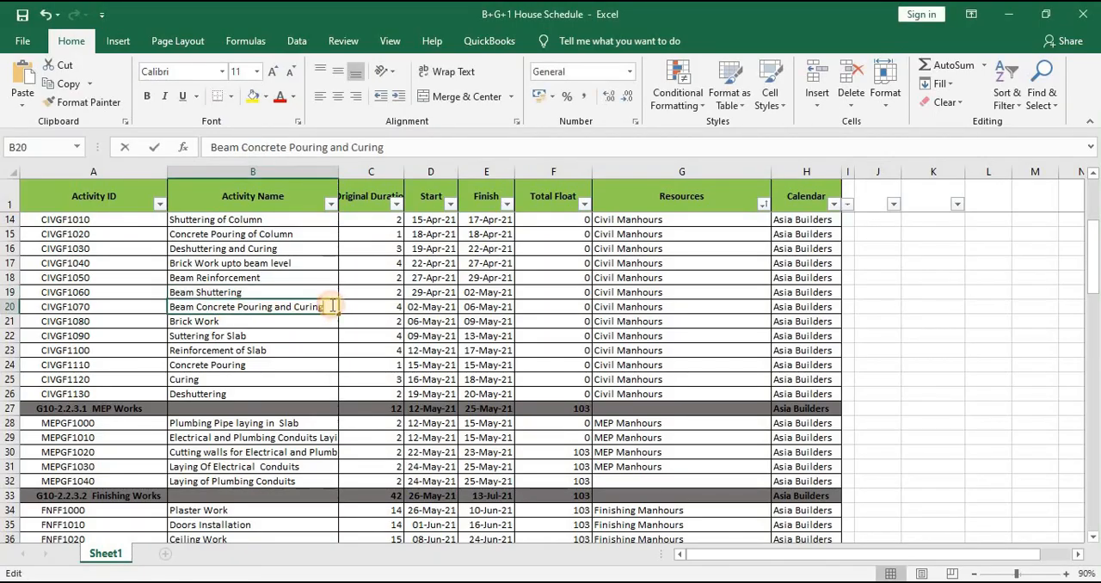
left_click_drag(330, 306, 125, 311)
key("ctrl+c")
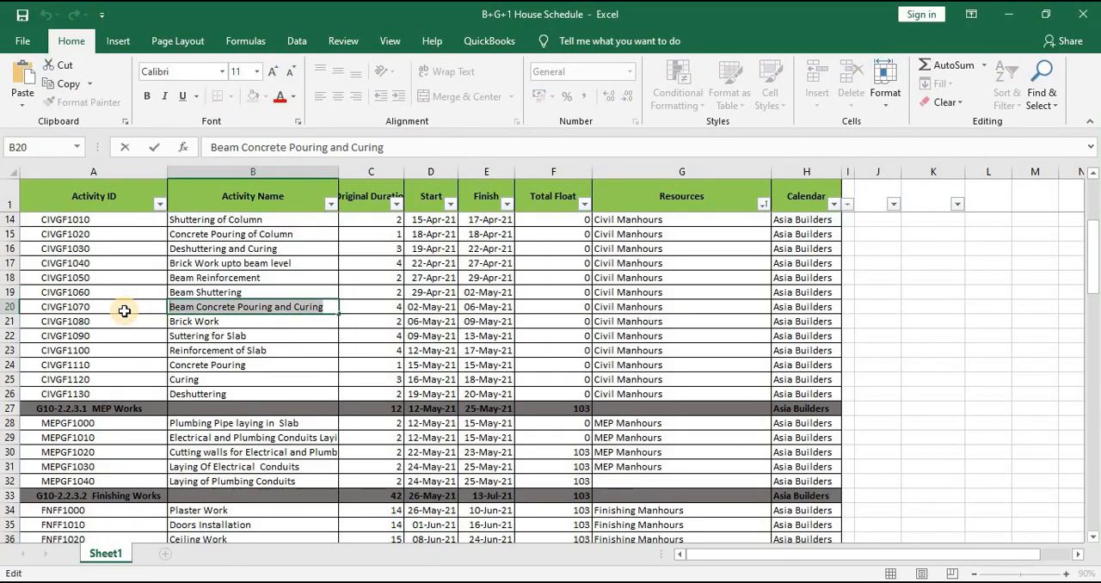
key("alt+Tab")
left_click(234, 319)
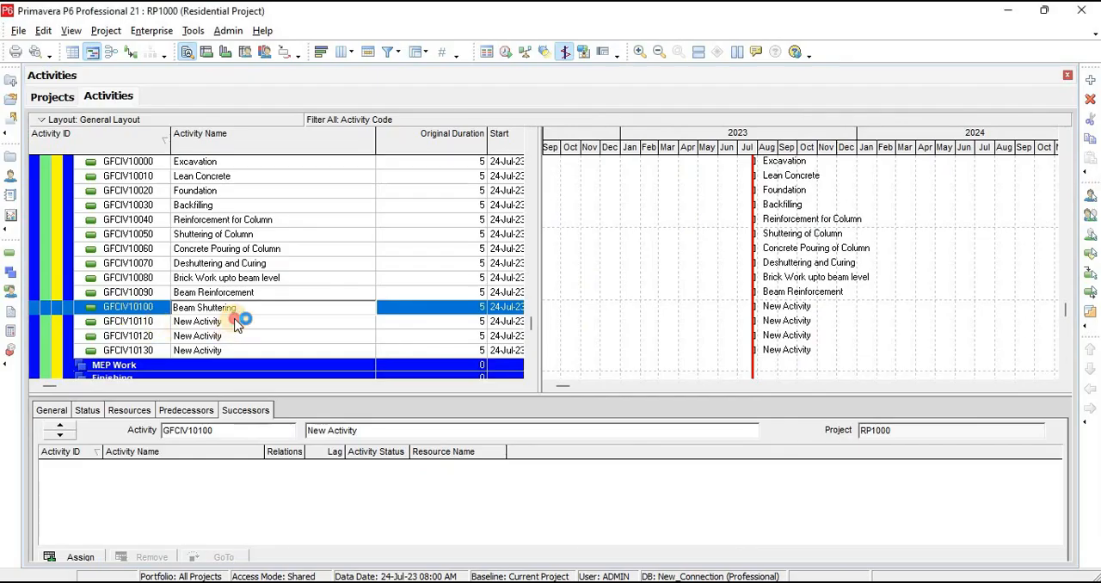
left_click(236, 323)
left_click(235, 323)
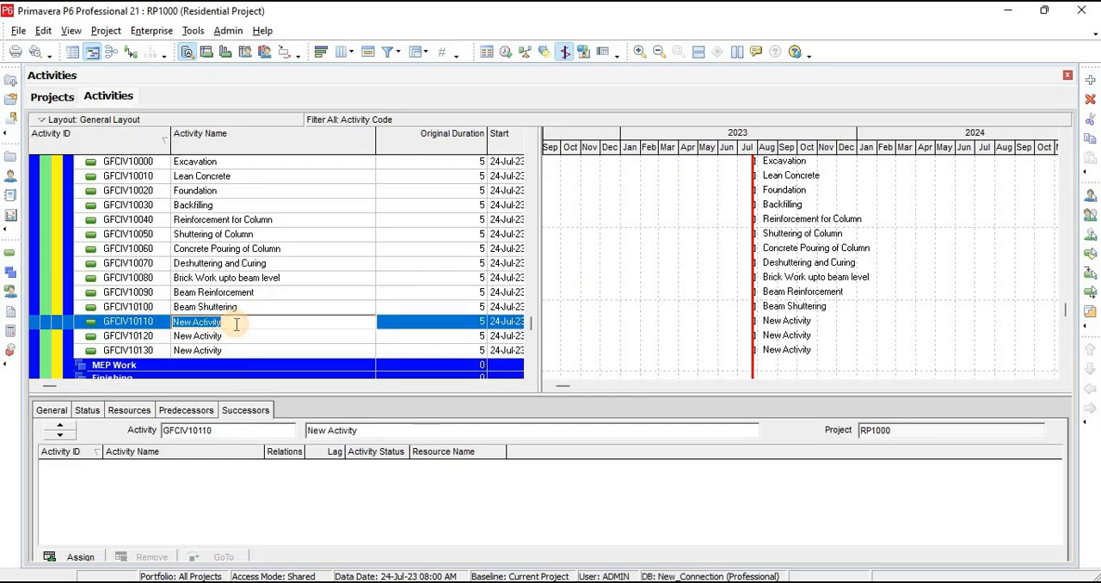
key("ctrl+v")
Copy "Brick Work" from the schedule workbook in Excel as the name of activity GFCIV10120
key("alt+Tab")
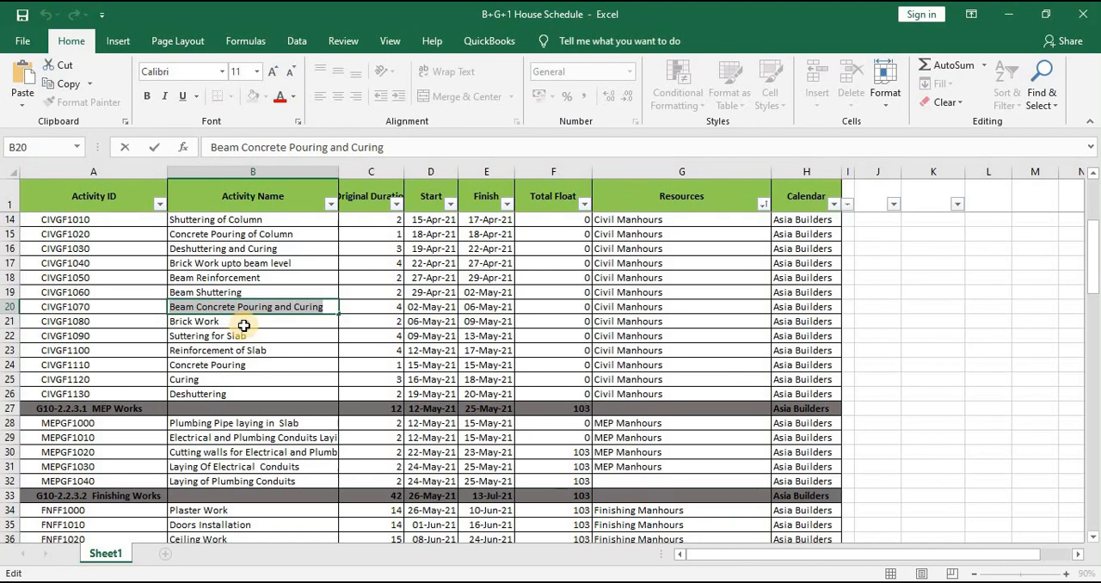
double_click(244, 324)
left_click(239, 321)
double_click(239, 321)
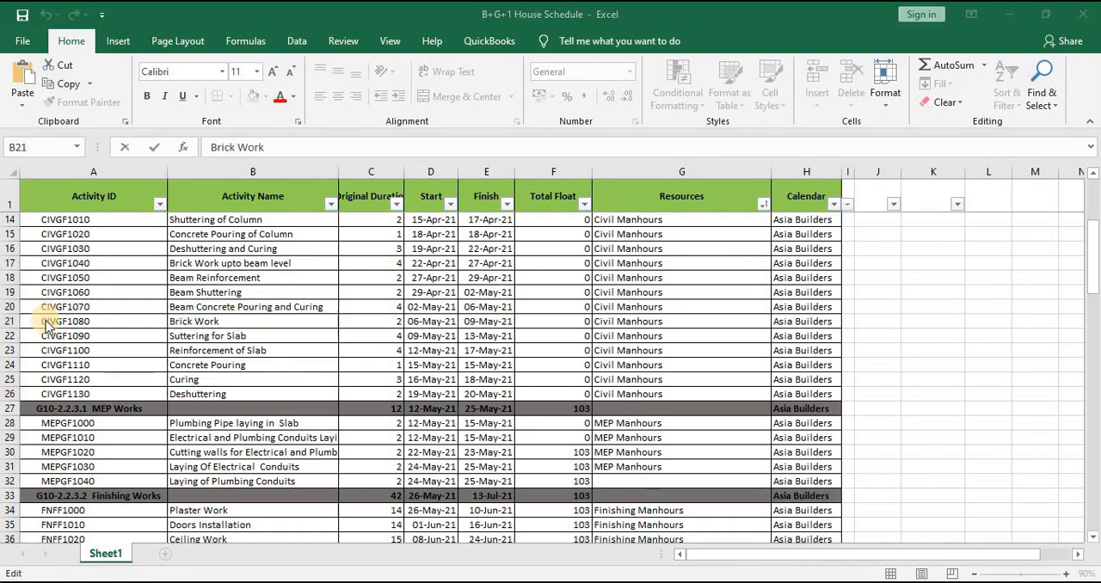
key("alt+Tab")
left_click(232, 335)
left_click(232, 336)
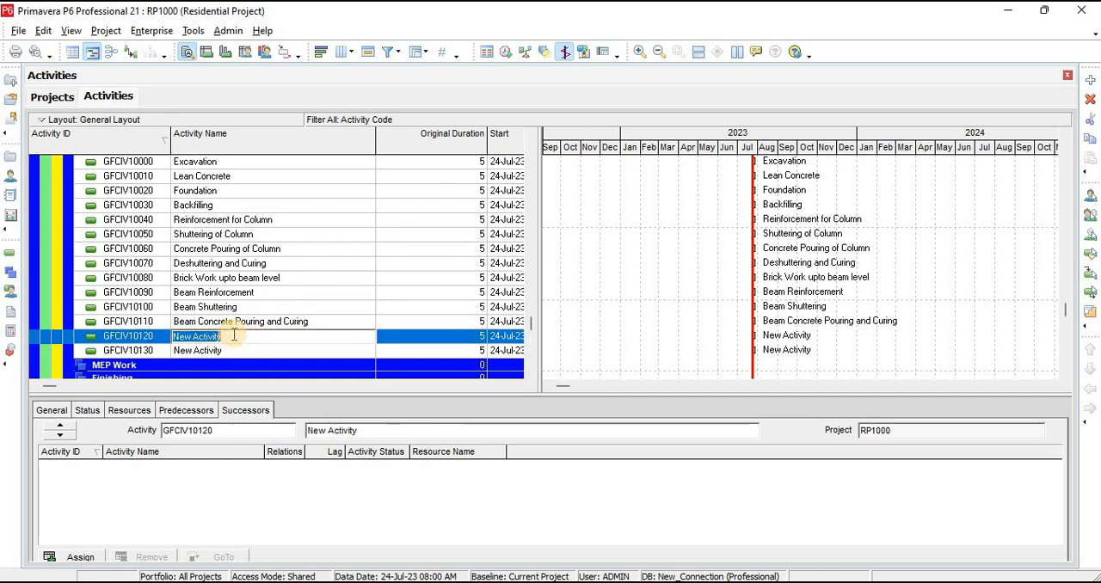
key("ctrl+v")
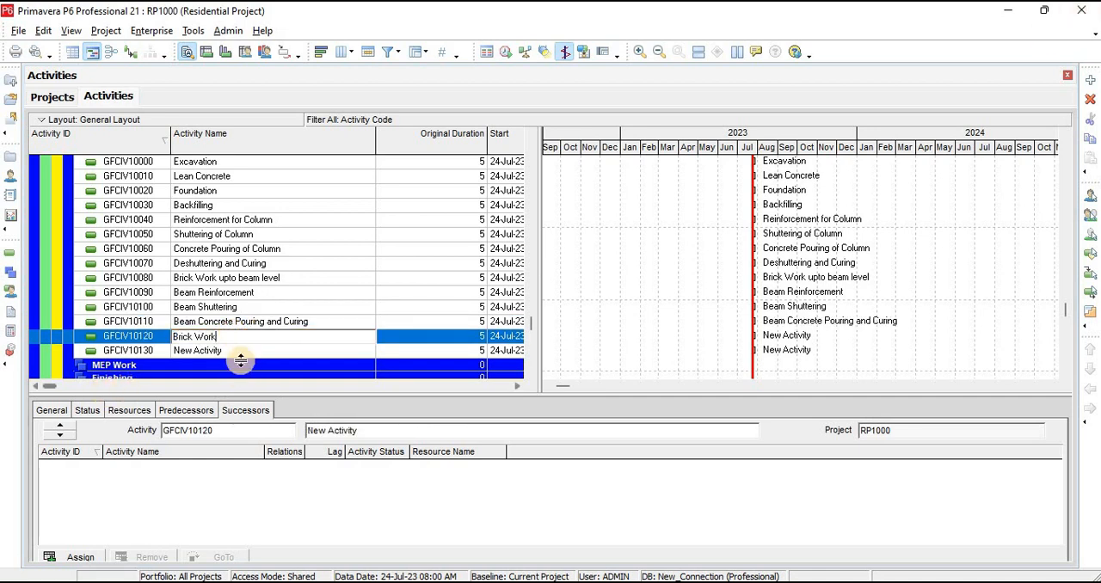
Add five more new activities below GFCIV10130 in the Ground Floor Civil Work
left_click(241, 350)
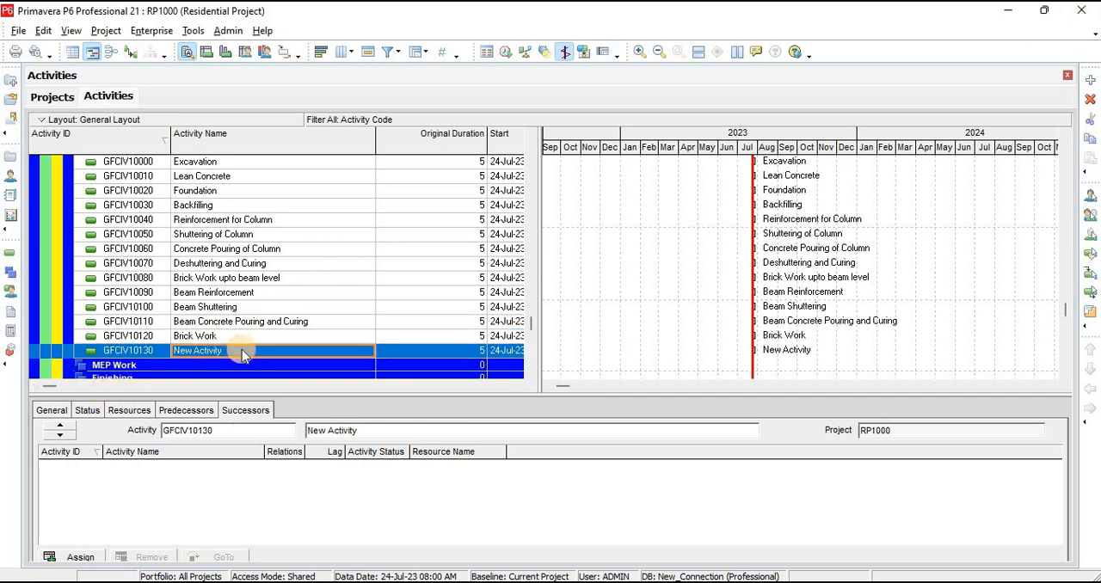
left_click(1091, 79)
left_click(1091, 79)
left_click(1090, 79)
left_click(1090, 79)
left_click(1091, 79)
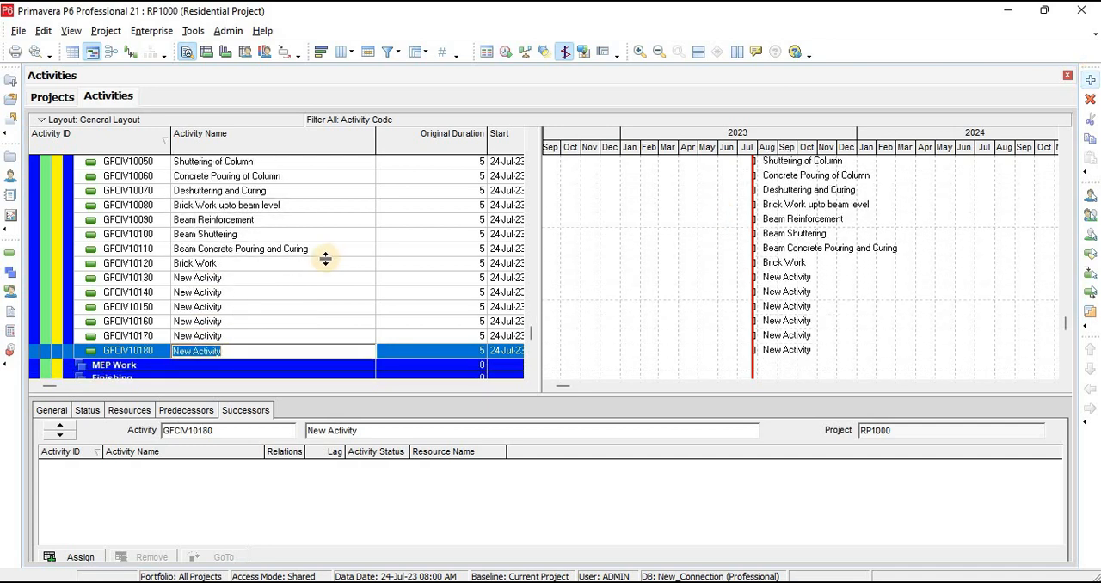
Copy "Suttering for Slab" from the schedule workbook in Excel as the name of activity GFCIV10130
key("alt+Tab")
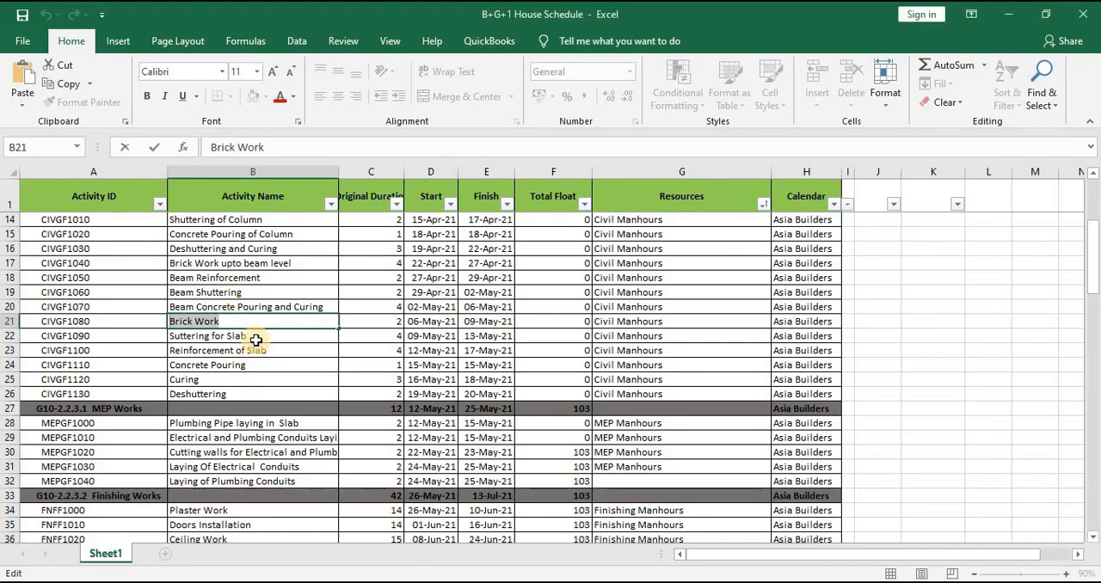
left_click(255, 338)
double_click(256, 340)
double_click(260, 336)
left_click_drag(272, 336, 124, 342)
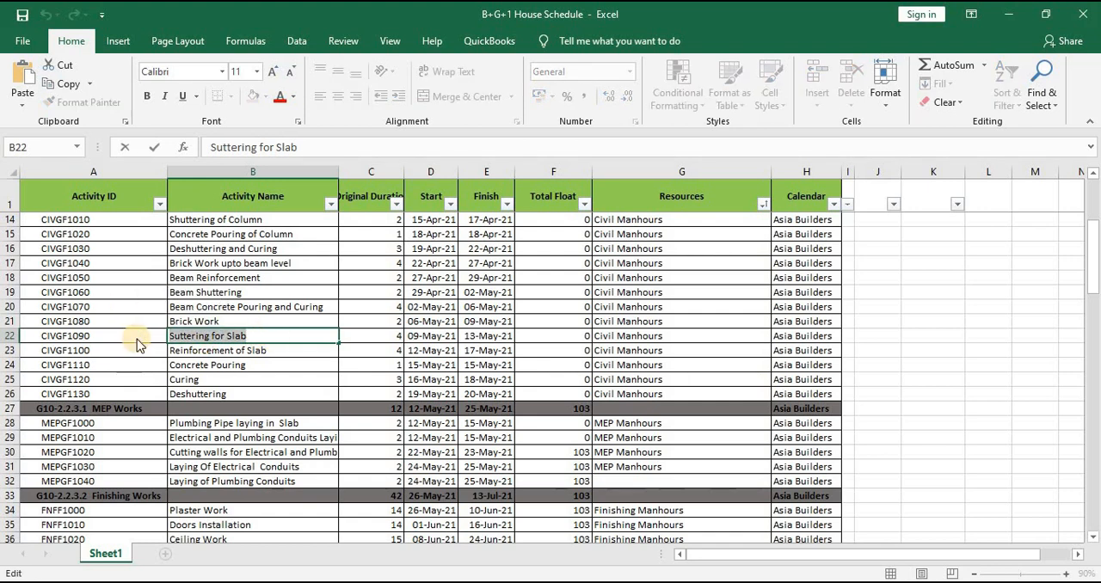
key("alt+Tab")
left_click(223, 278)
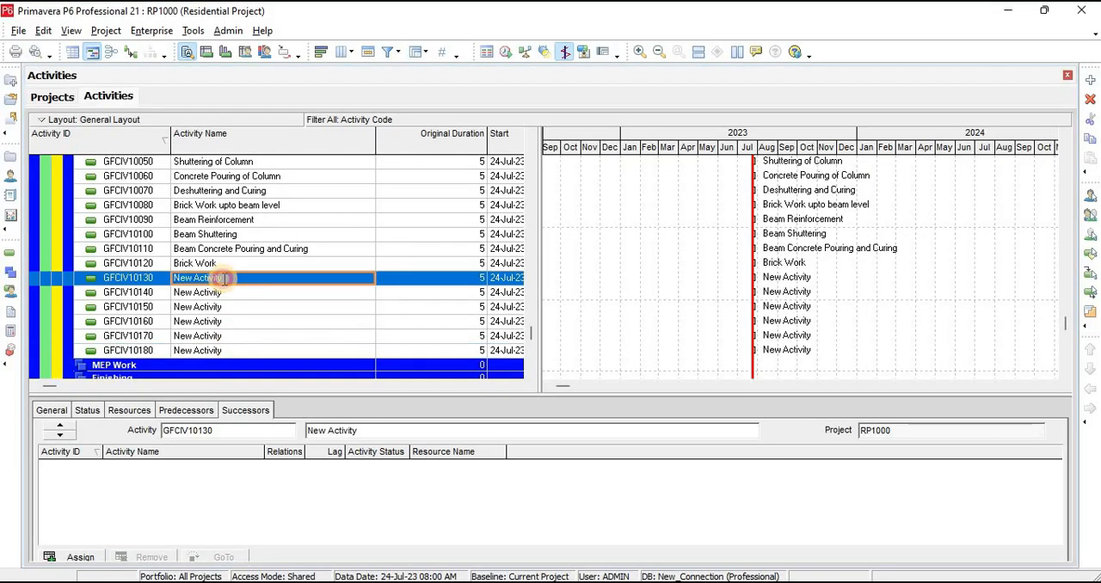
left_click(223, 278)
key("ctrl+v")
Copy "Reinforcement of Slab" from the schedule workbook in Excel as the name of activity GFCIV10140
key("alt+Tab")
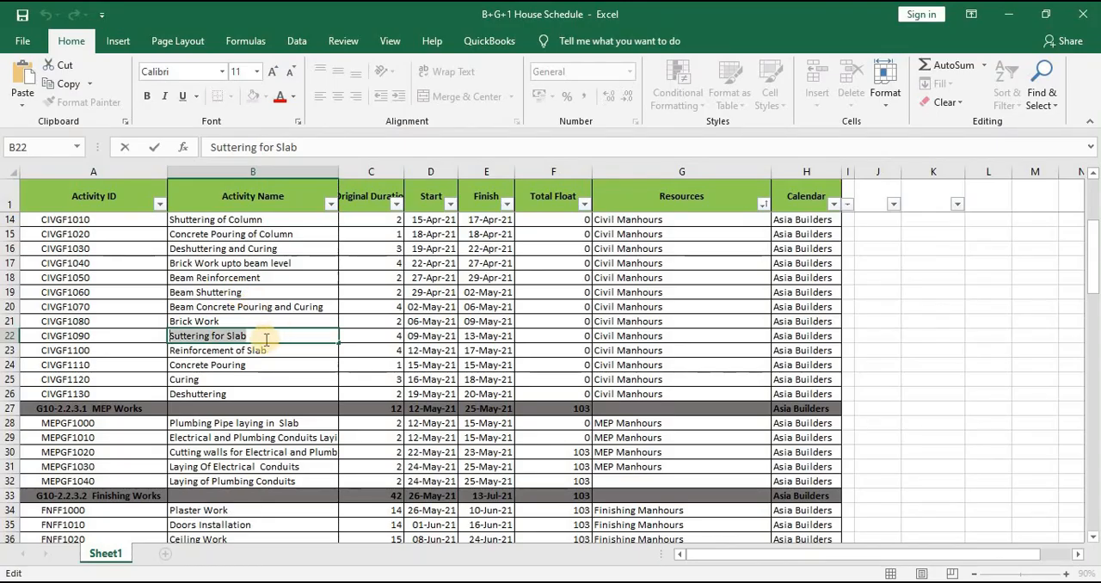
left_click(270, 346)
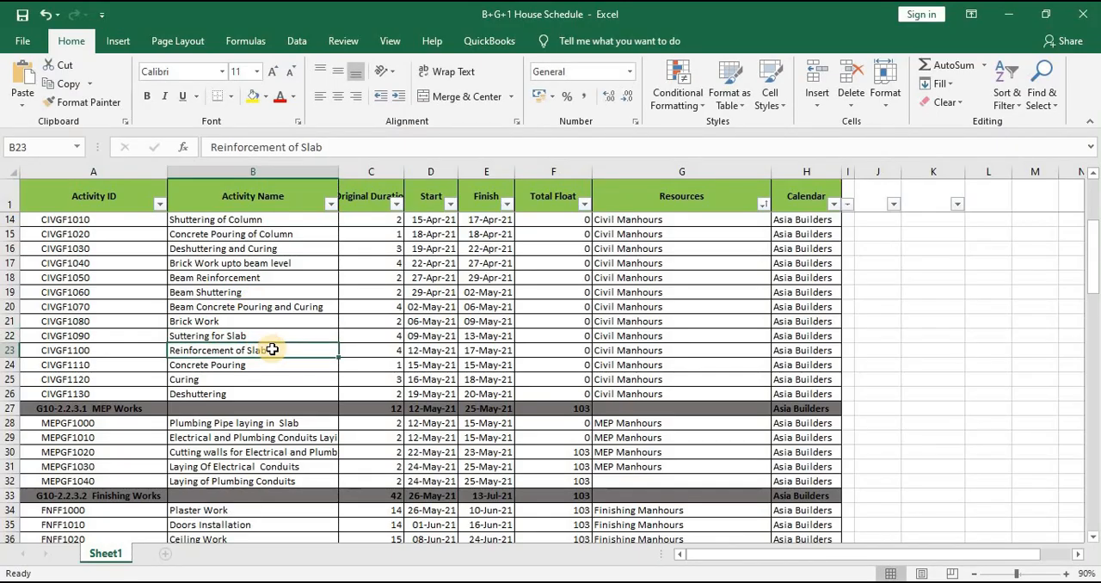
double_click(274, 349)
left_click_drag(277, 349, 127, 366)
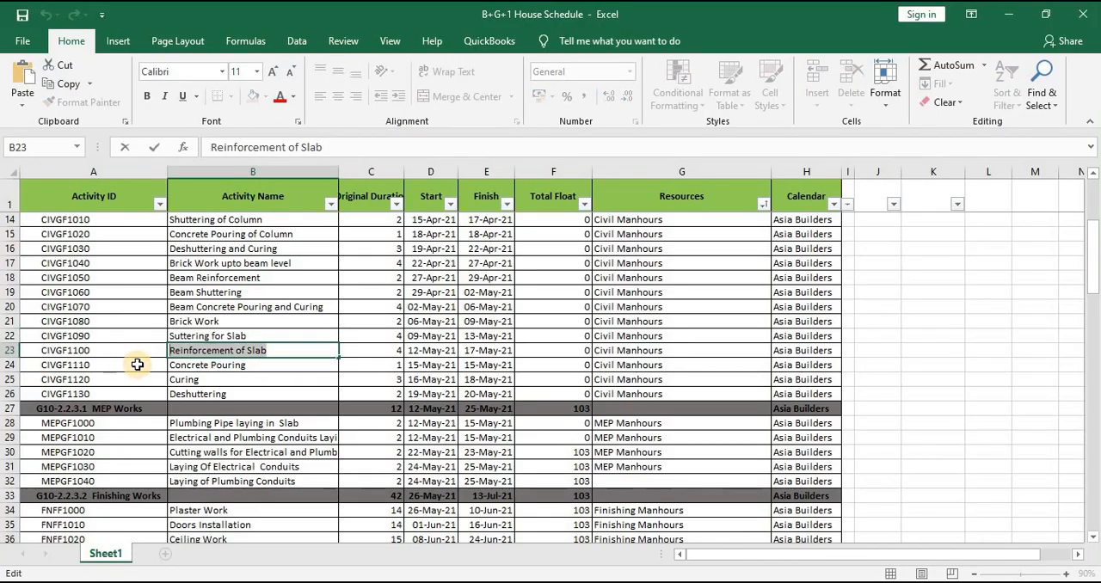
key("alt+Tab")
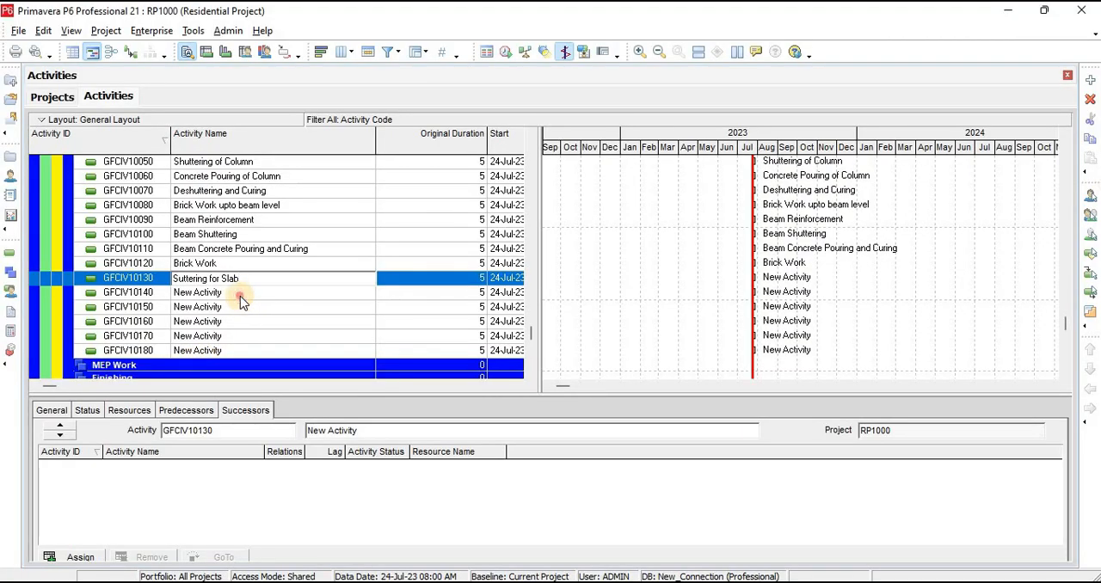
left_click(241, 294)
key("ctrl+v")
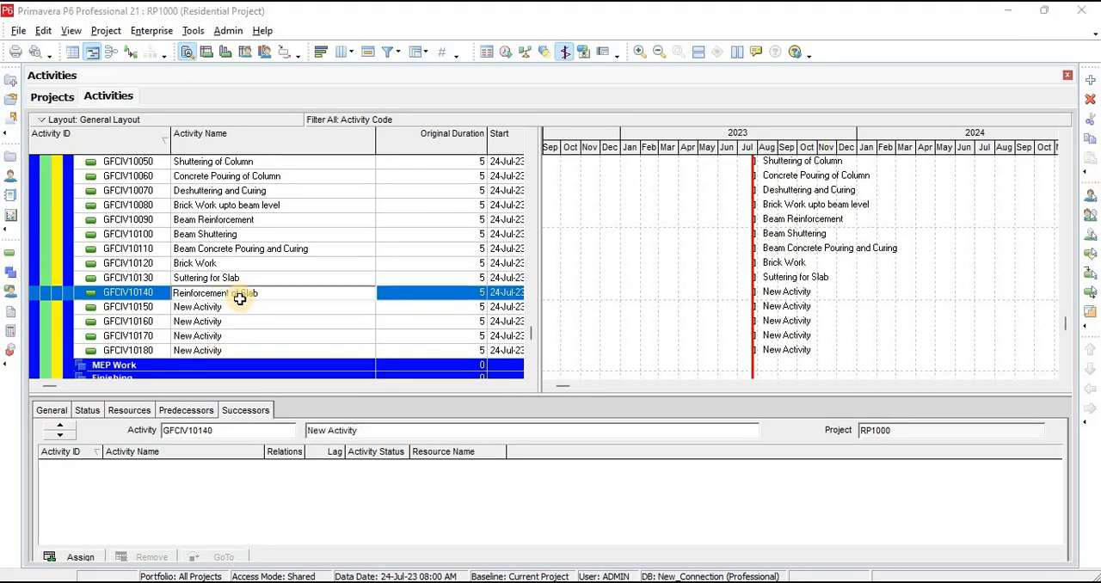
Copy "Concrete Pouring" from the schedule workbook in Excel as the name of activity GFCIV10150
key("alt+Tab")
double_click(258, 372)
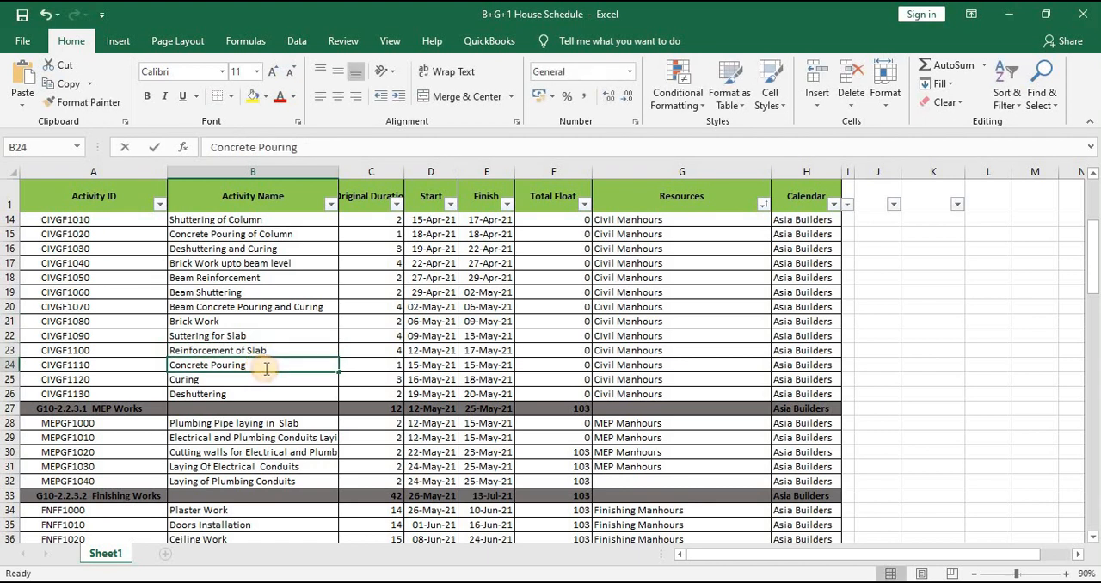
left_click_drag(258, 372, 86, 375)
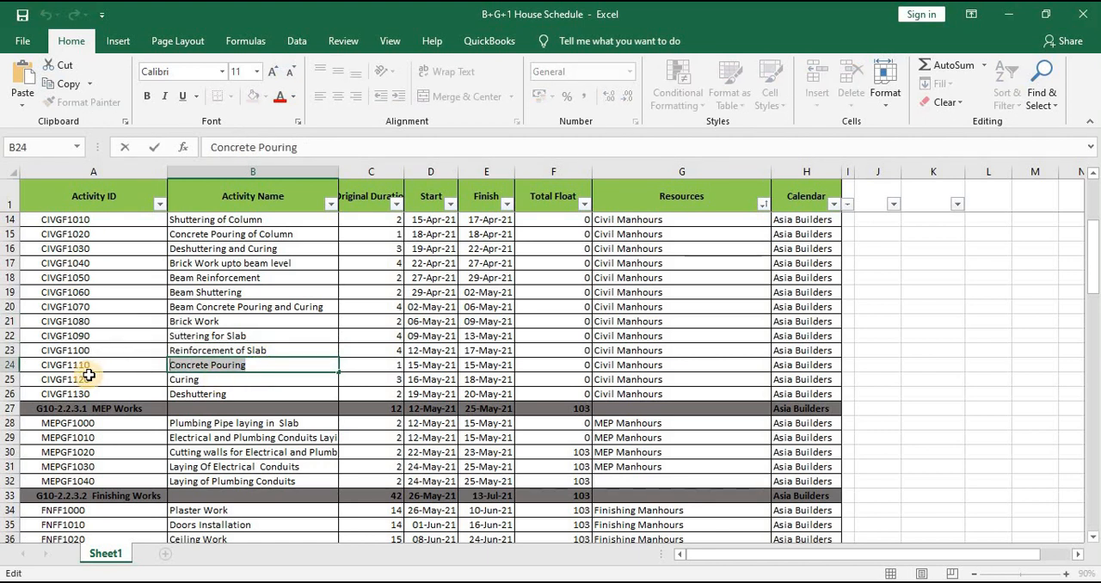
key("alt+Tab")
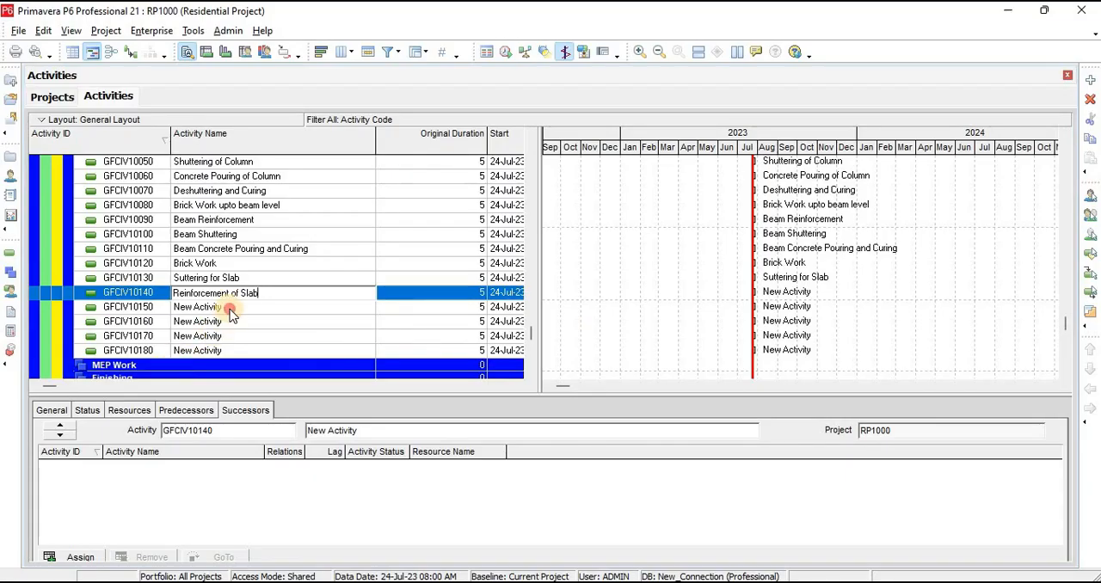
left_click(230, 308)
key("ctrl+v")
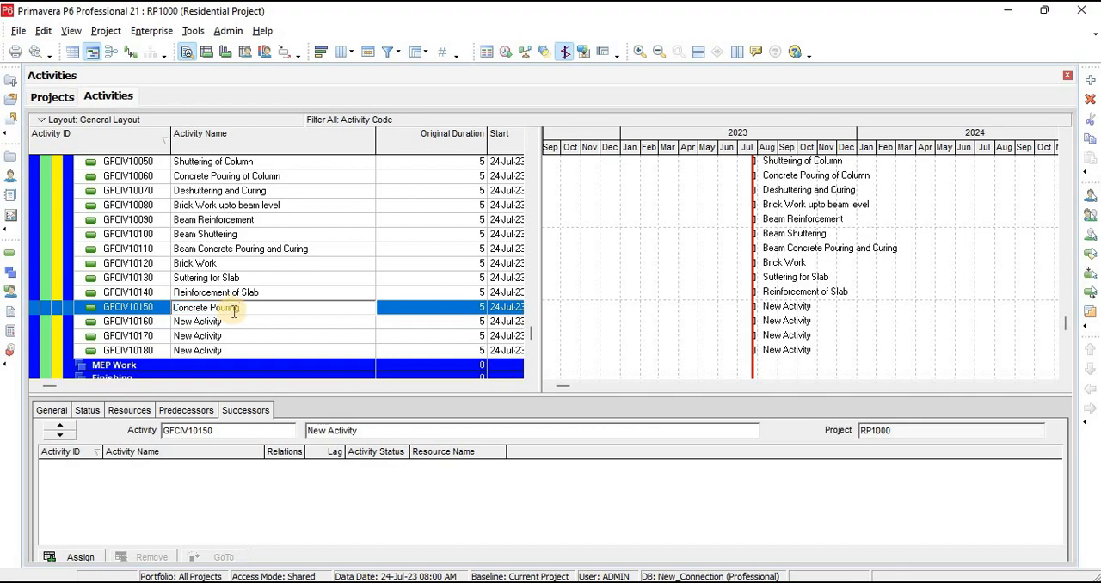
Copy "Curing" from the schedule workbook in Excel as the name of activity GFCIV10160
key("alt+Tab")
double_click(213, 379)
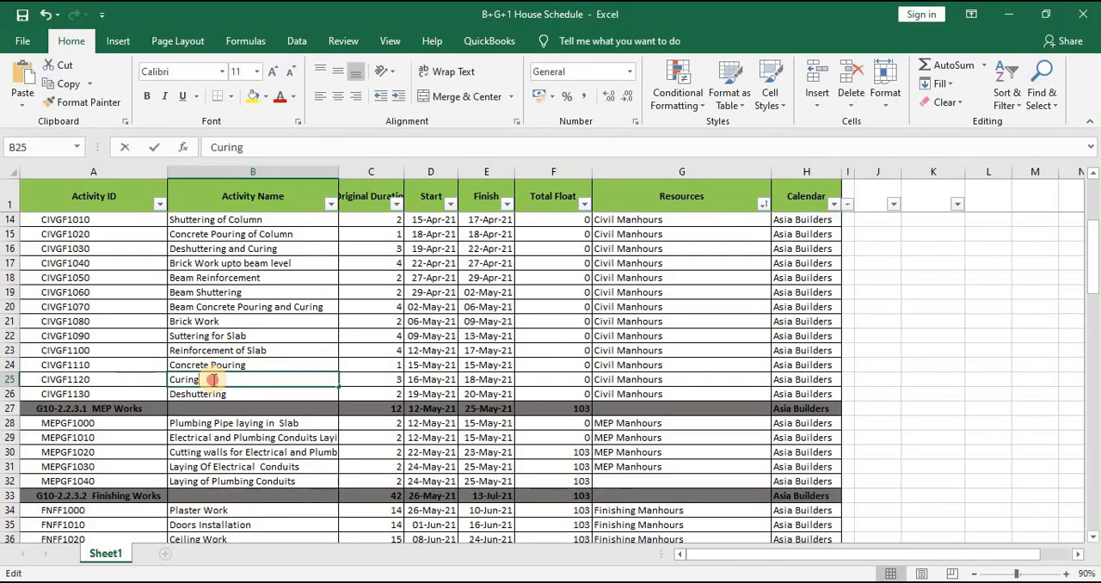
left_click_drag(213, 379, 62, 379)
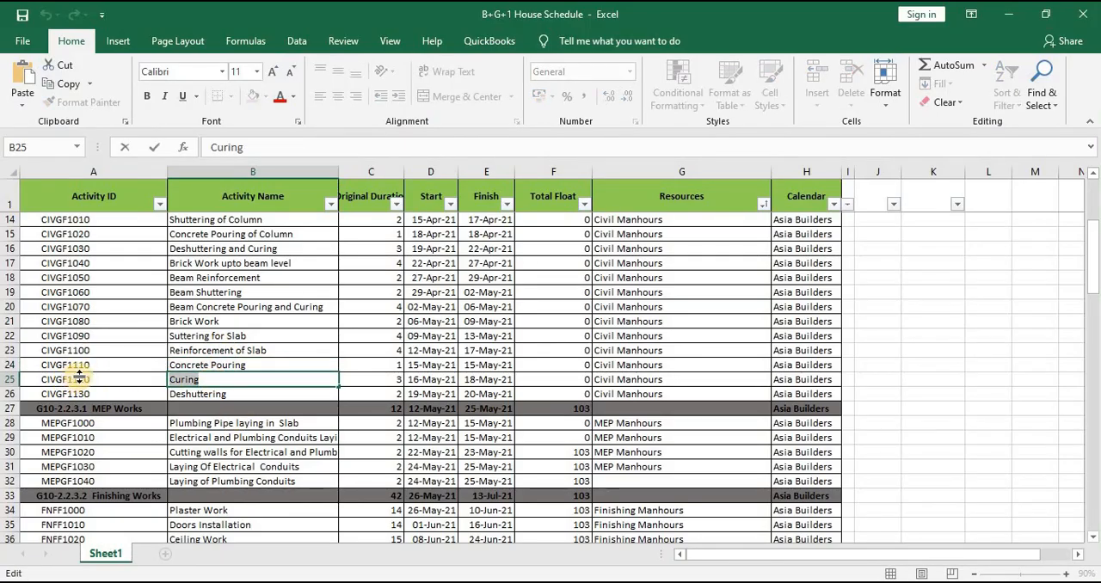
key("alt+Tab")
left_click(232, 321)
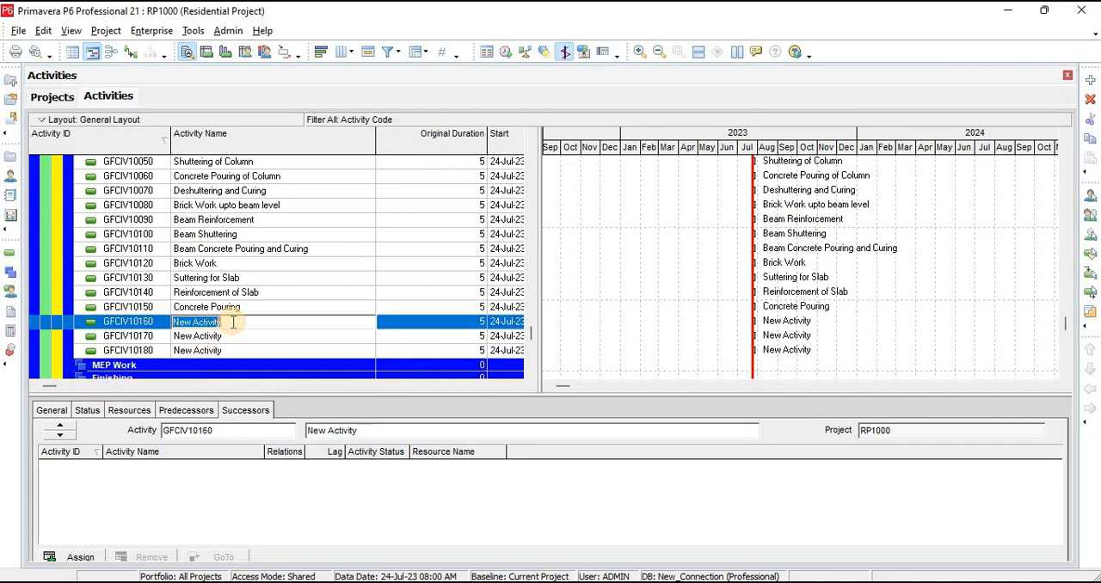
key("ctrl+v")
Copy "Deshuttering" from the schedule workbook in Excel as the name of activity GFCIV10170
key("alt+Tab")
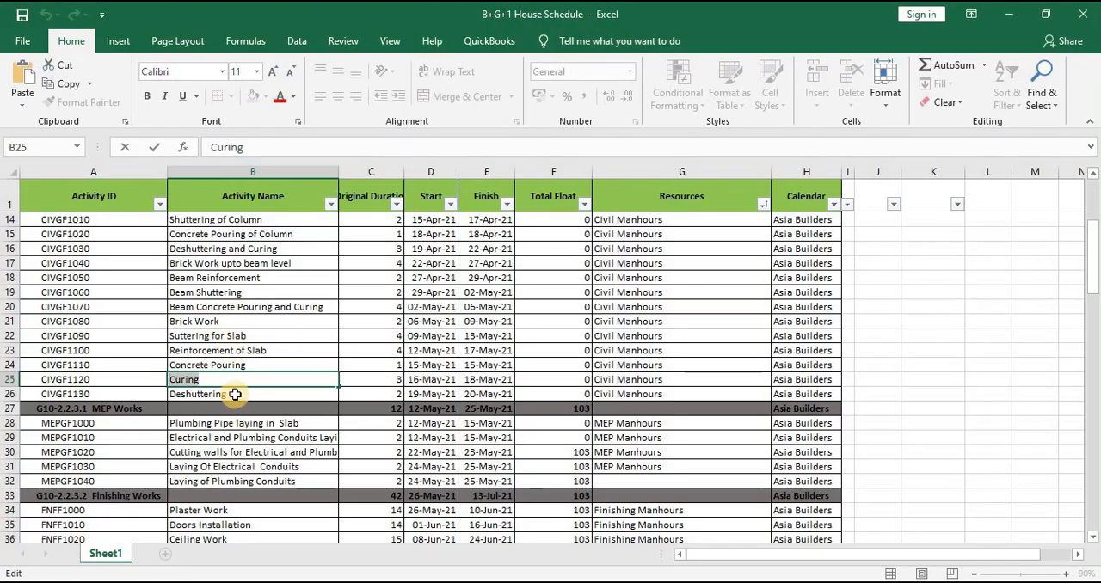
double_click(233, 394)
left_click_drag(159, 393, 109, 401)
key("ctrl+c")
key("alt+Tab")
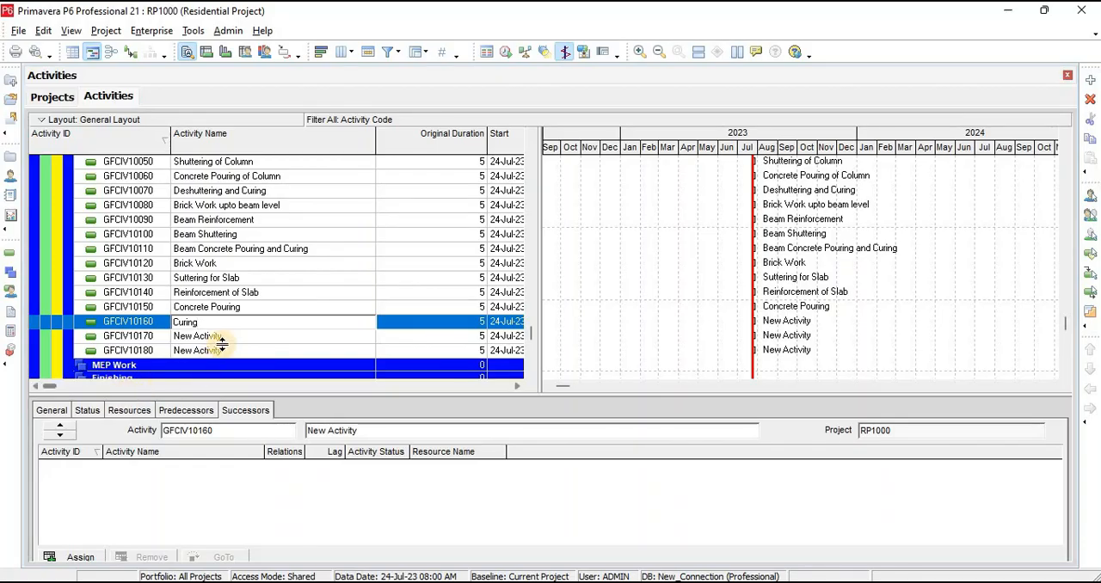
left_click(226, 339)
key("ctrl+v")
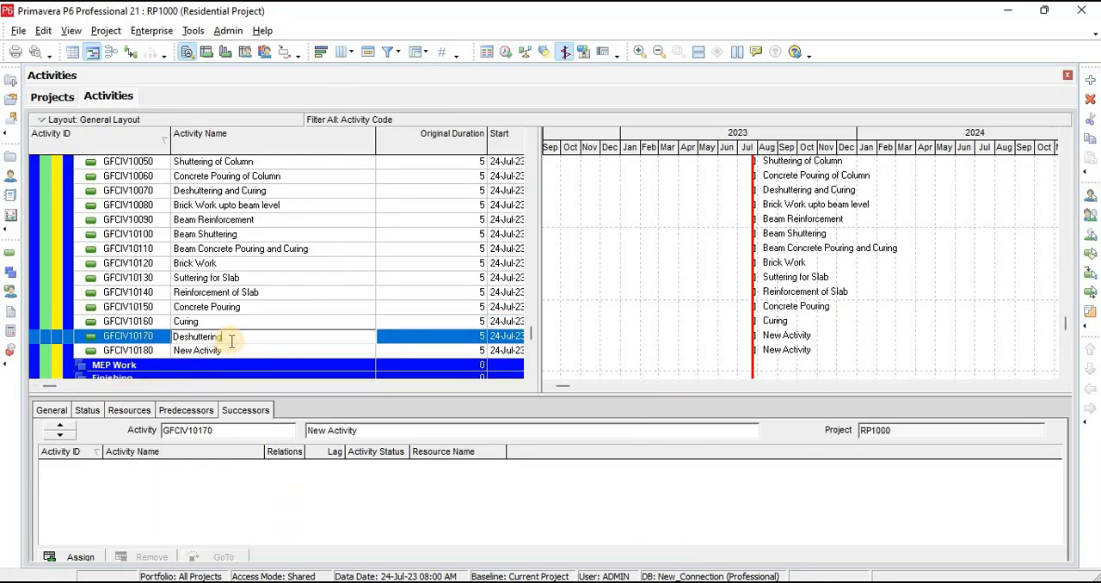
Delete the surplus unnamed activity GFCIV10180 from the Ground Floor Civil Work
left_click(228, 356)
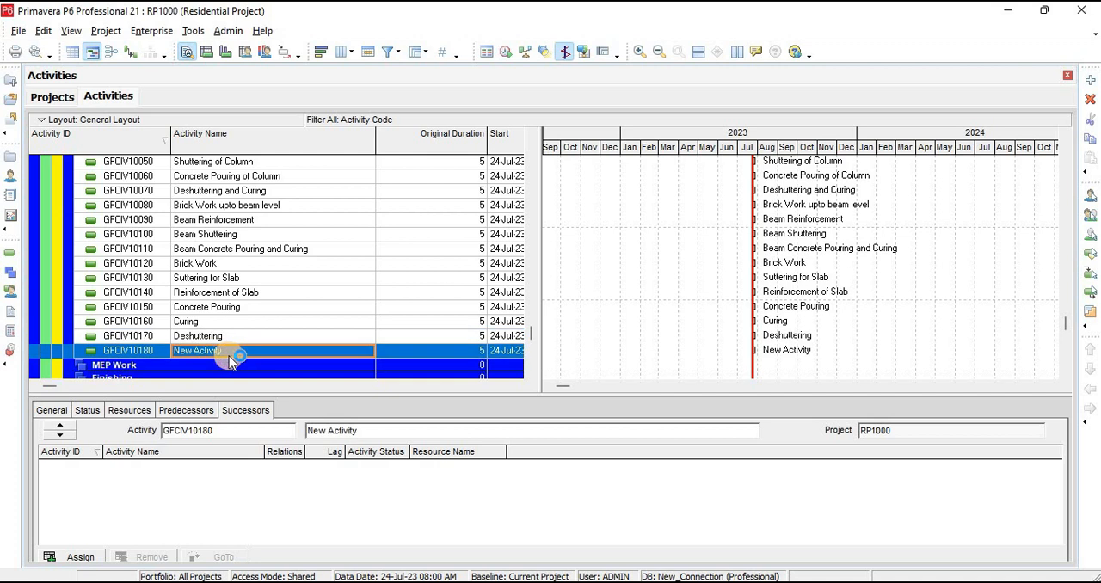
left_click(1090, 100)
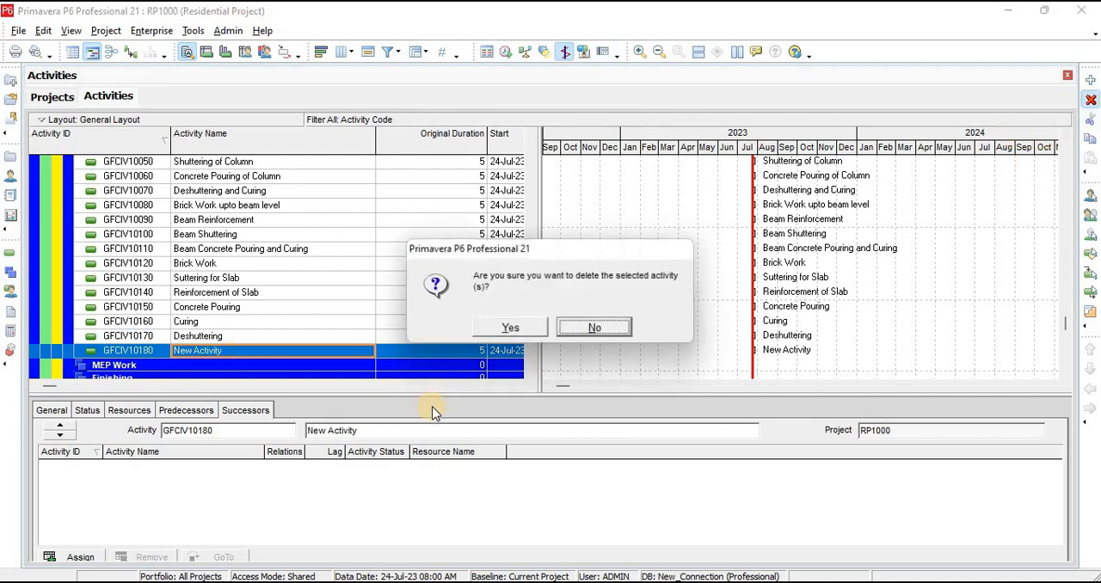
left_click(528, 331)
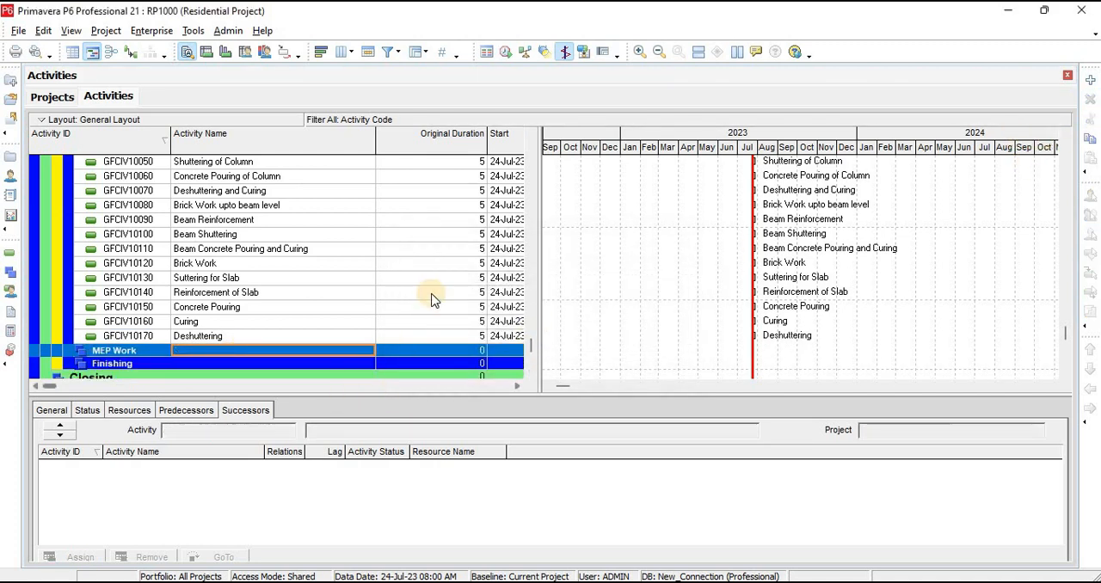
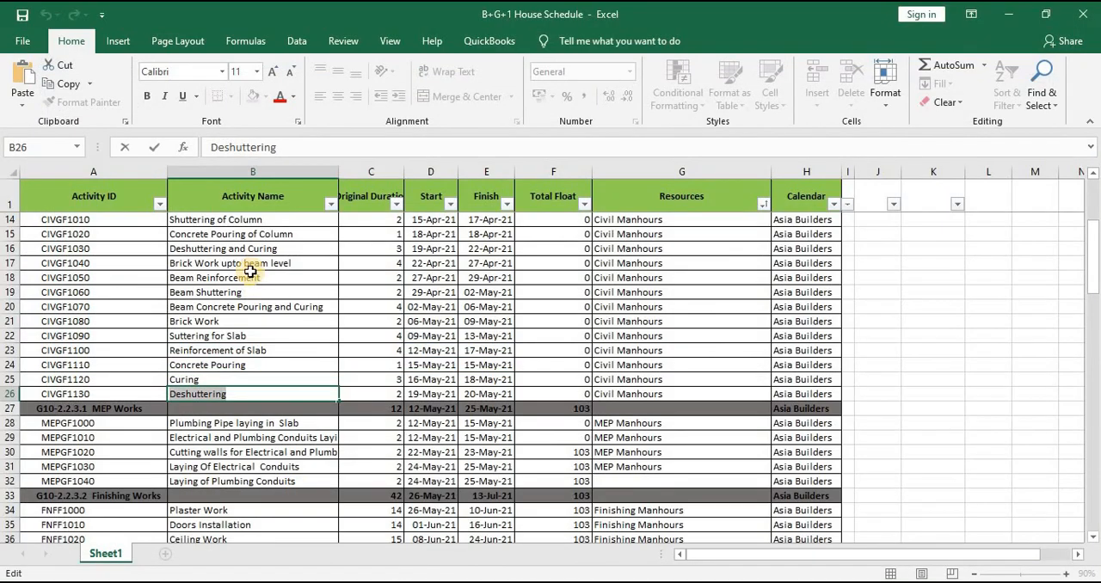
Copy the activity name "Plumbing Pipe laying in Slab" under MEP Works from the schedule workbook in Excel
scroll(250, 275, "down", 2)
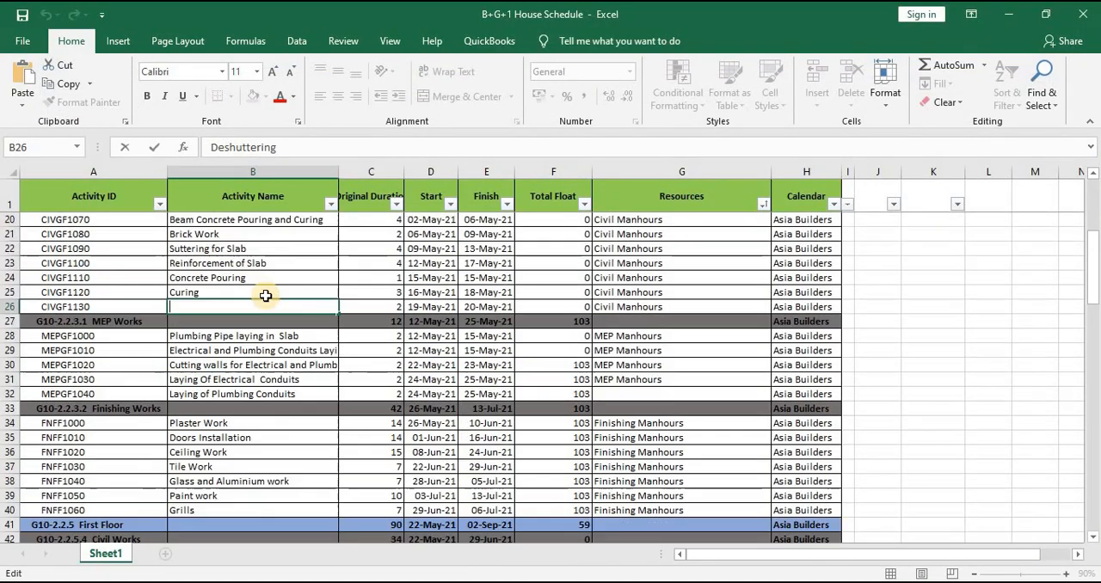
double_click(302, 342)
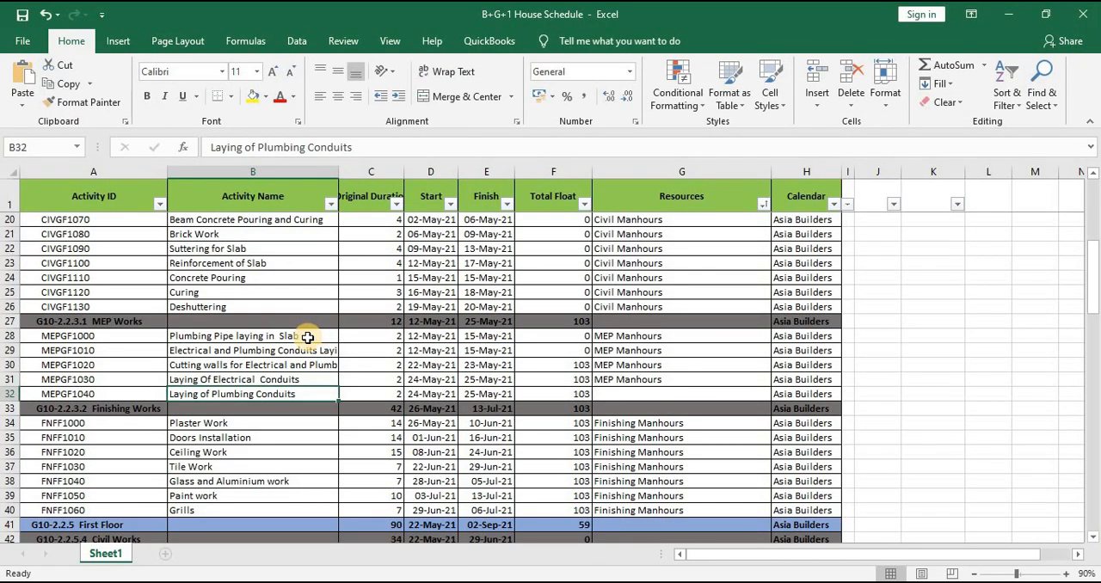
double_click(309, 337)
left_click_drag(309, 337, 148, 342)
key("ctrl+c")
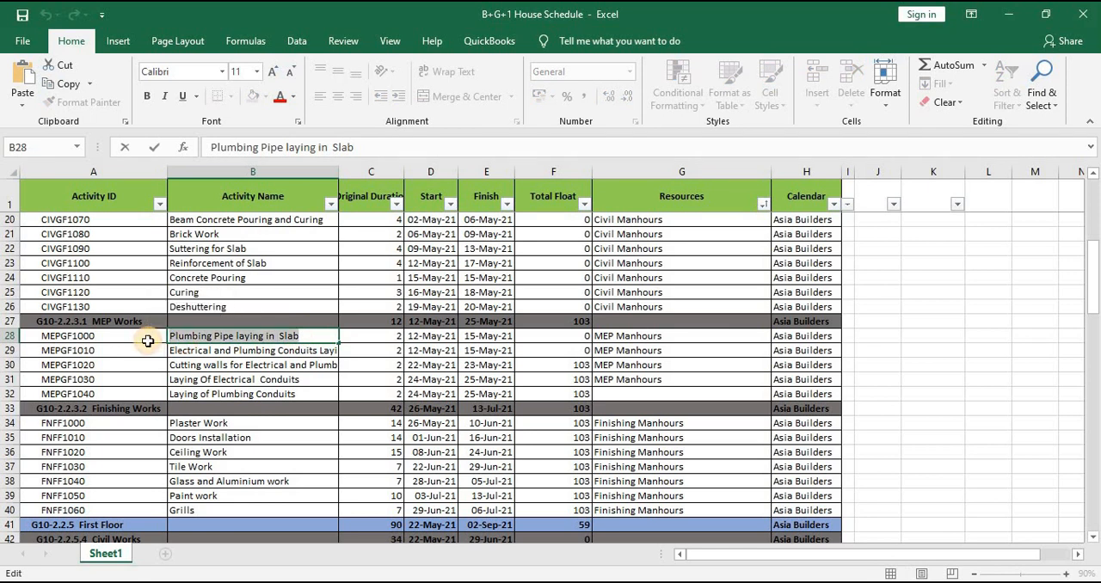
Add an activity with the ID GFMEP10000 under the Ground Floor MEP Work in Primavera P6
key("alt+Tab")
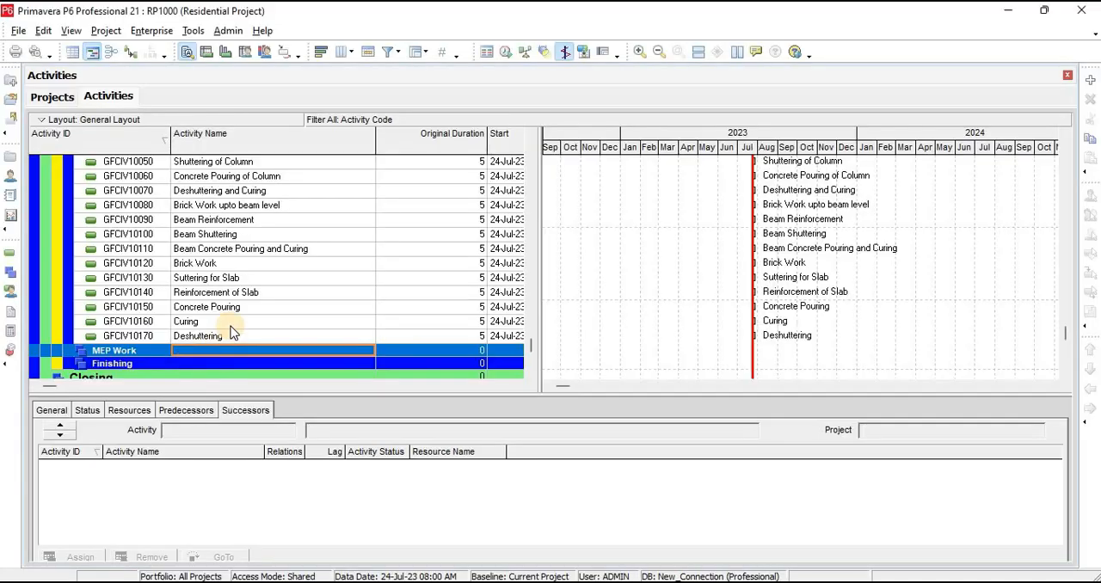
scroll(229, 346, "down", 1)
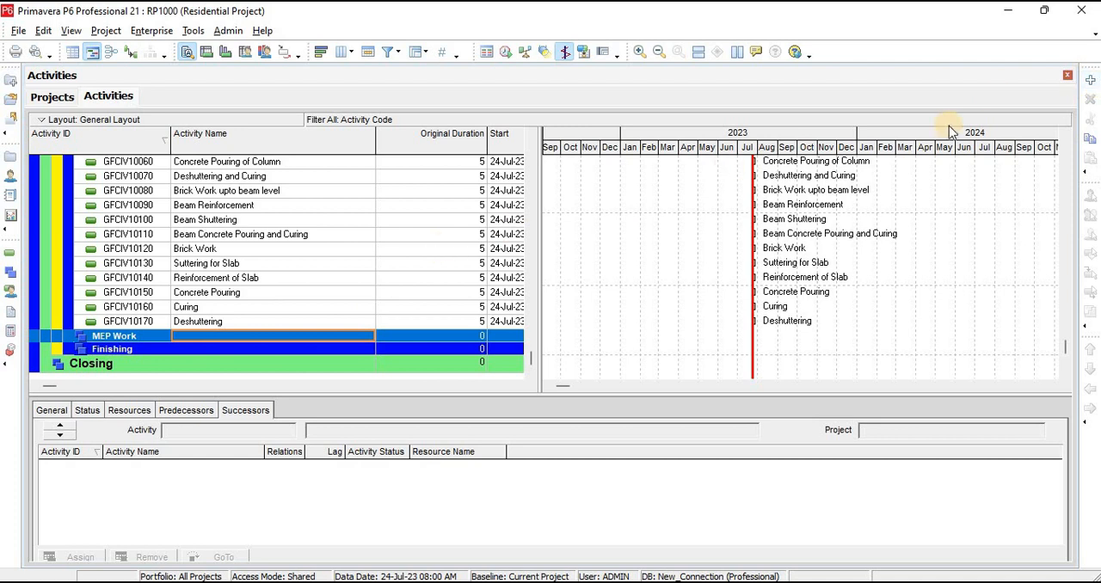
left_click(1089, 81)
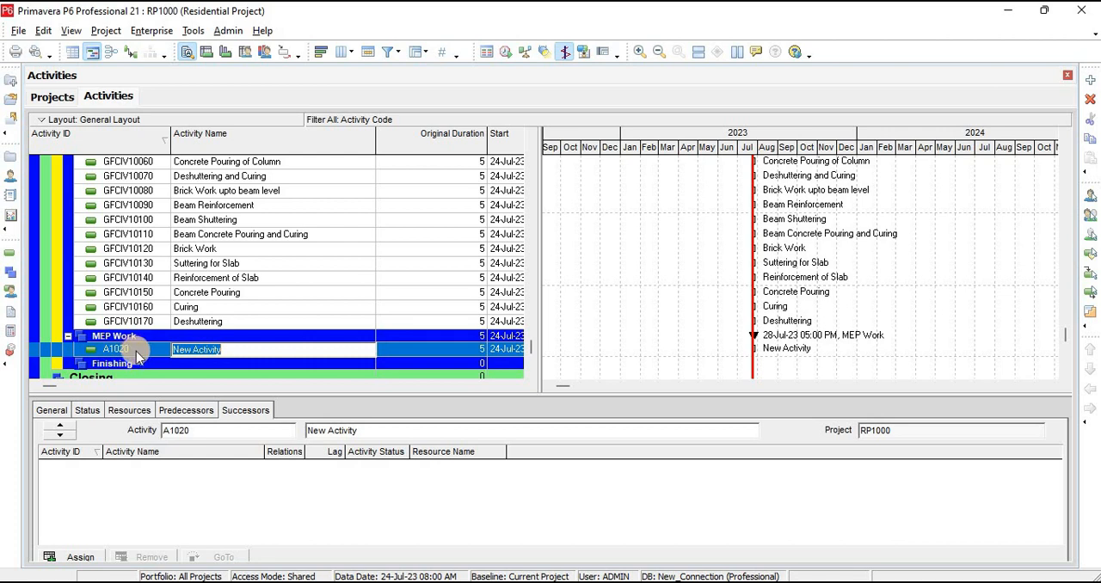
left_click(136, 351)
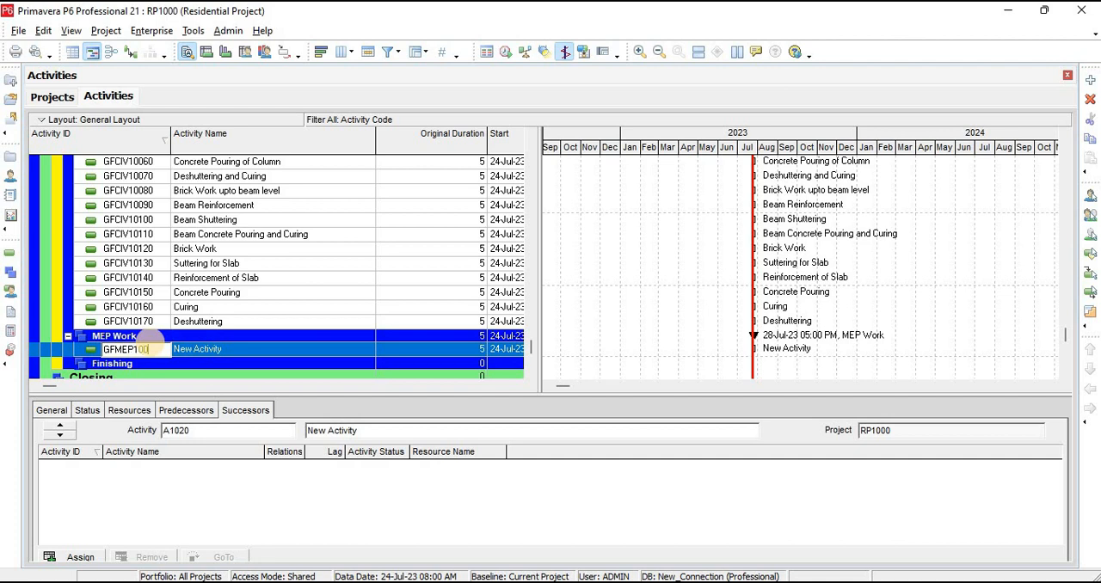
left_click(250, 349)
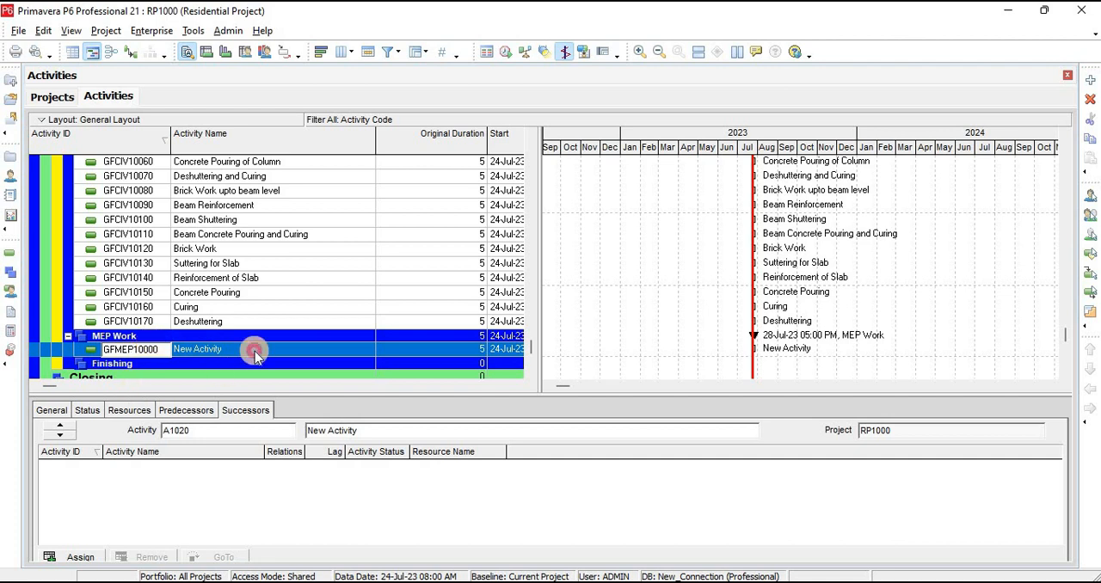
Add eight more activities, GFMEP10010 through GFMEP10080, under MEP Work
left_click(1090, 80)
left_click(1090, 81)
key("Insert")
key("Insert")
key("Insert")
key("Insert")
key("Insert")
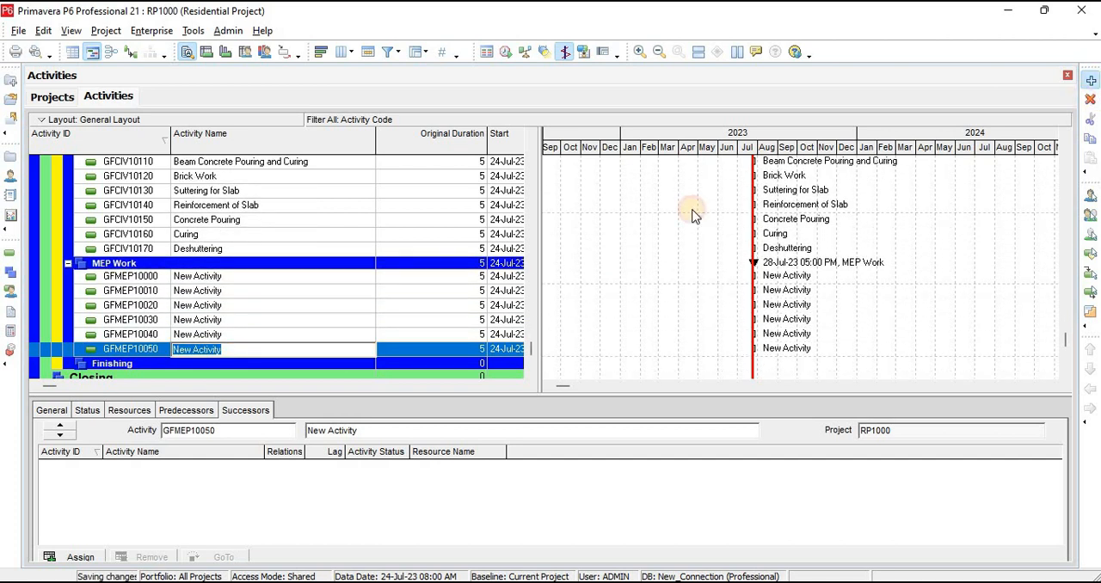
key("Insert")
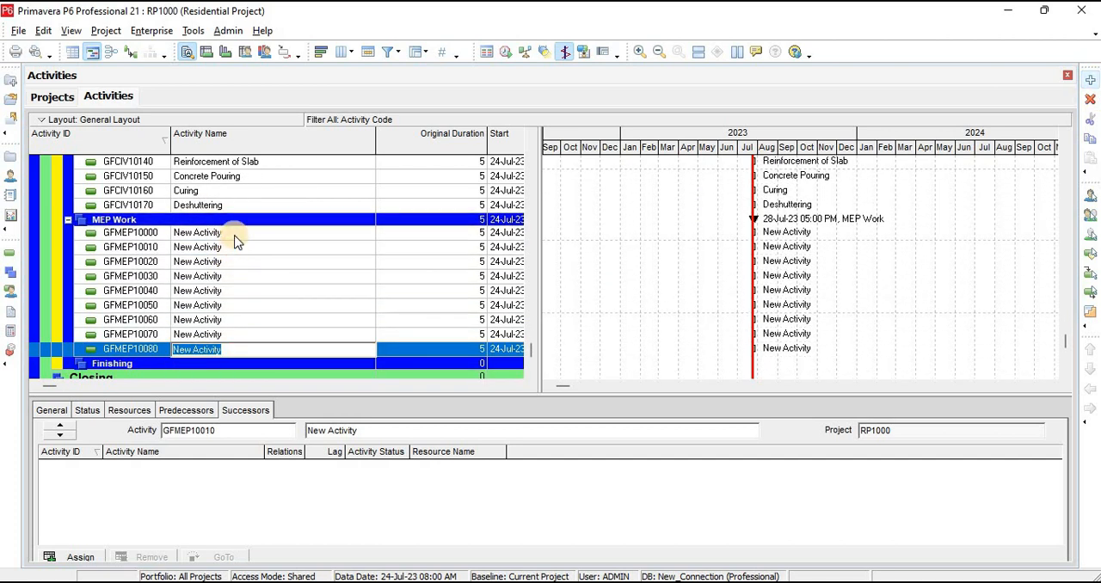
Name activity GFMEP10000 with the copied text "Plumbing Pipe laying in Slab"
left_click(235, 244)
left_click(237, 233)
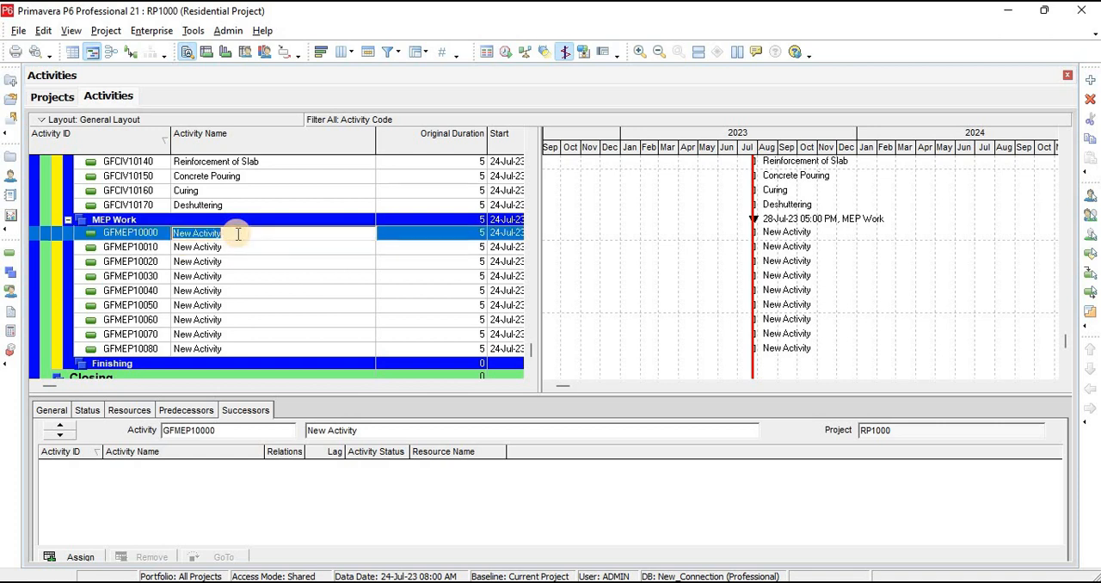
key("ctrl+v")
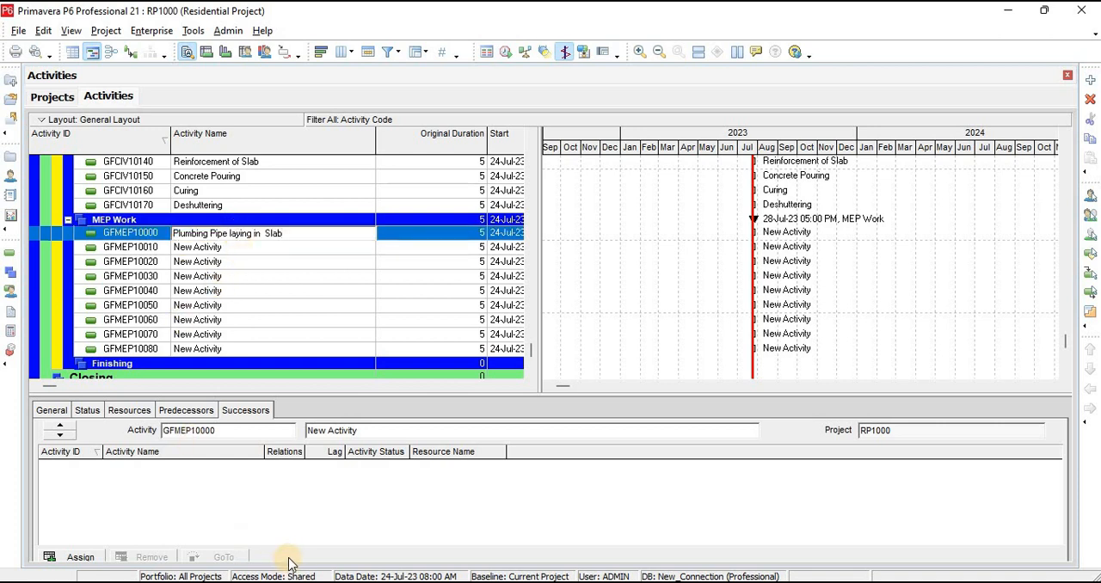
Copy "Electrical and Plumbing Conduits Laying in Slab" from the schedule workbook in Excel as the name of activity GFMEP10010
key("alt+Tab")
left_click(319, 353)
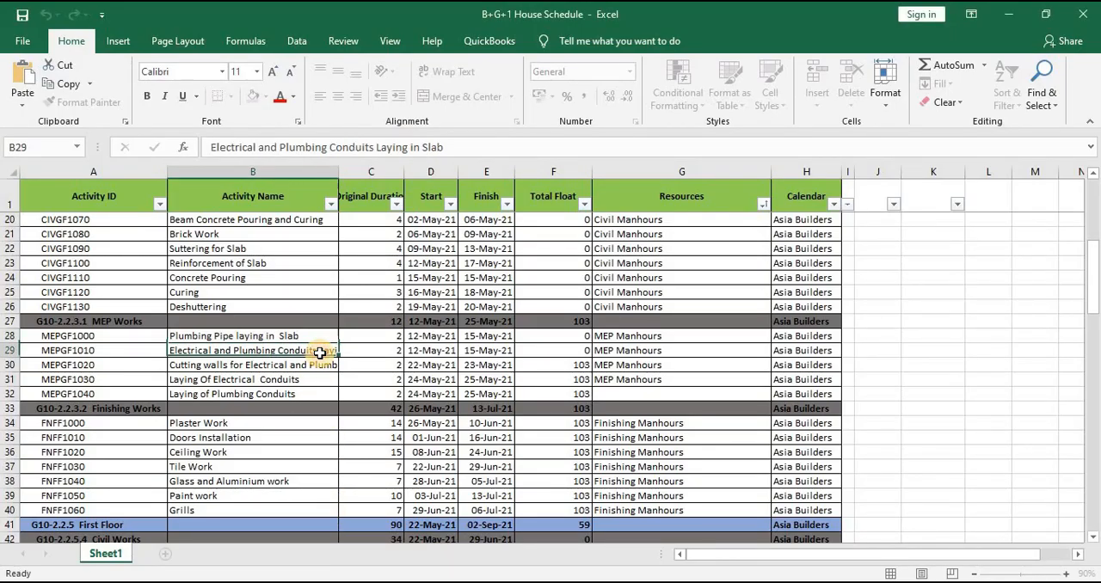
double_click(320, 352)
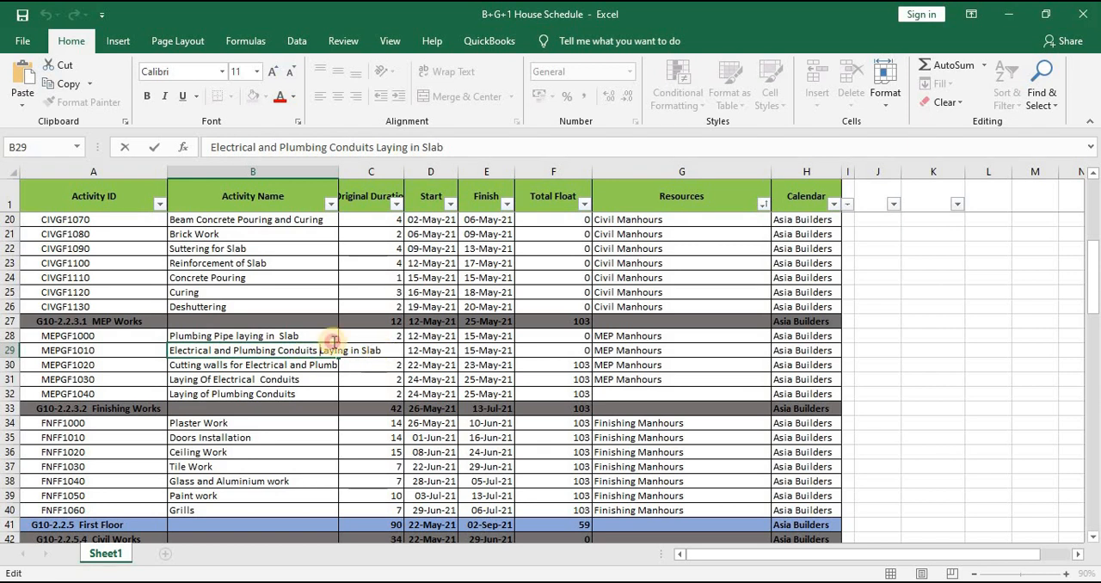
left_click_drag(381, 350, 82, 344)
key("ctrl+c")
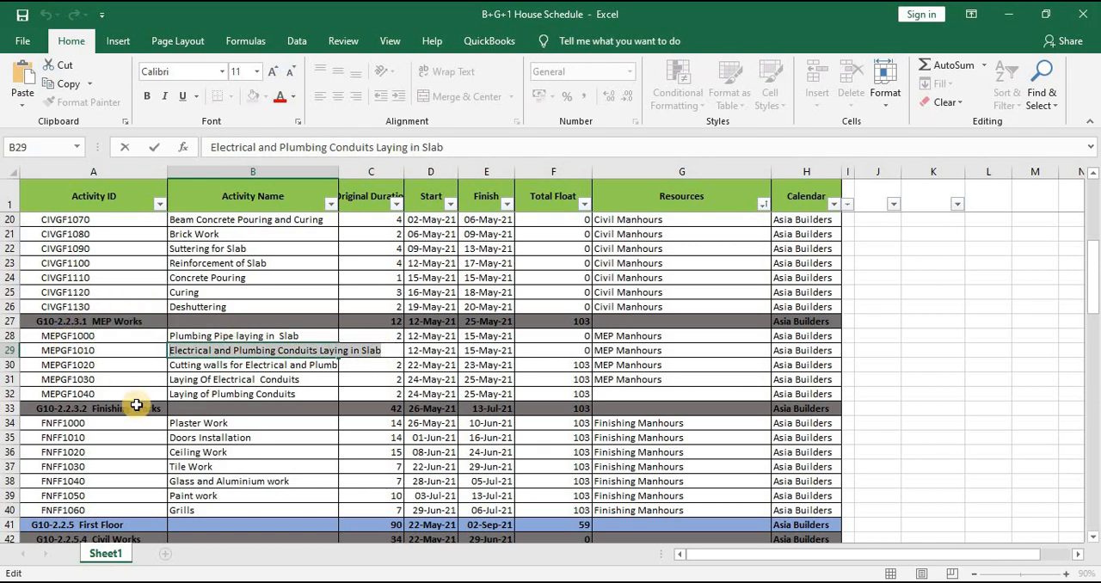
key("alt+Tab")
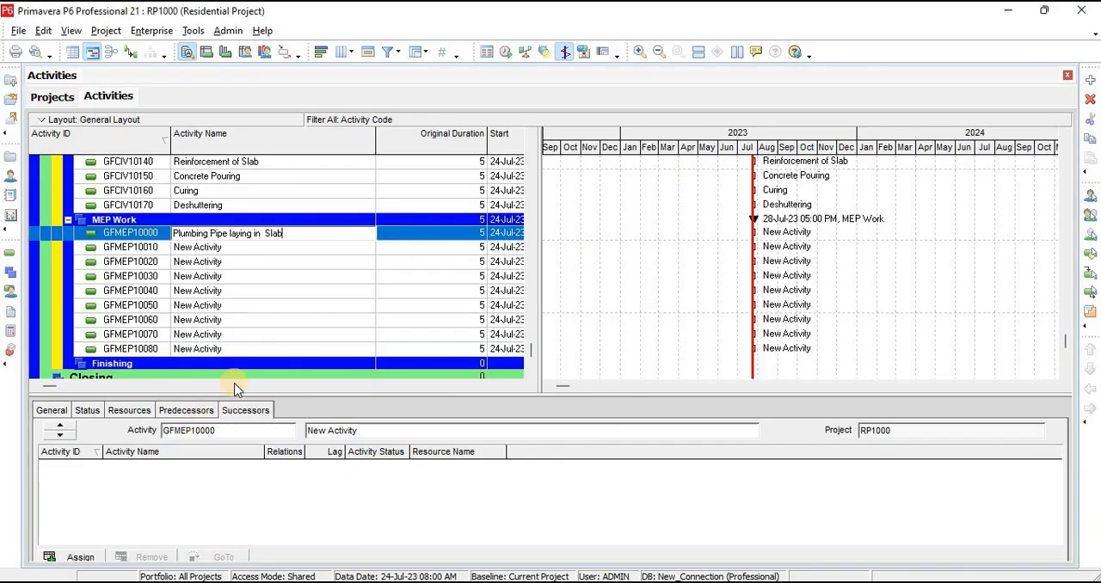
left_click(250, 251)
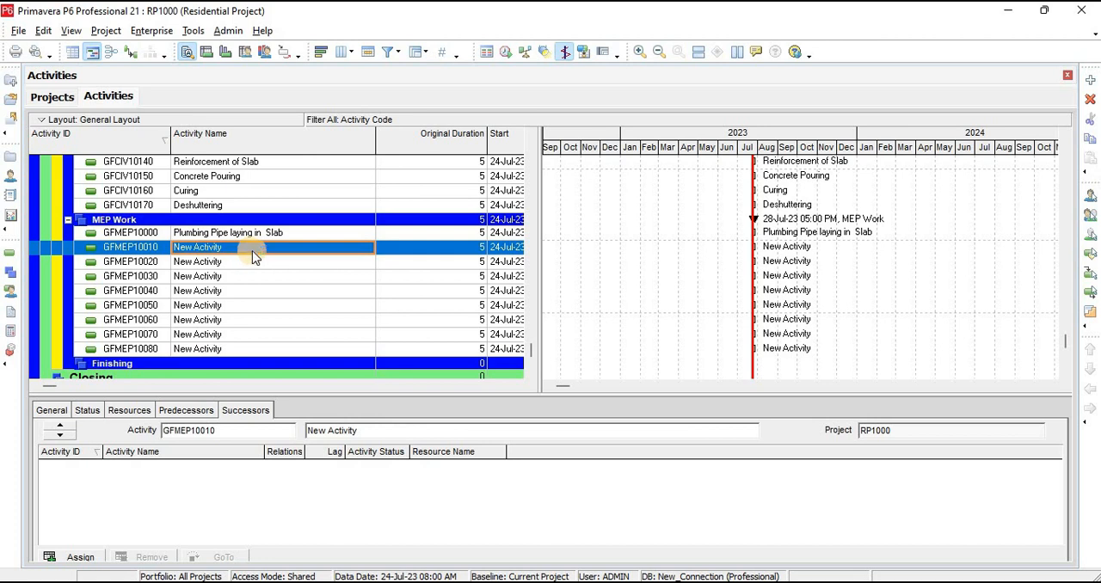
left_click(252, 250)
key("ctrl+v")
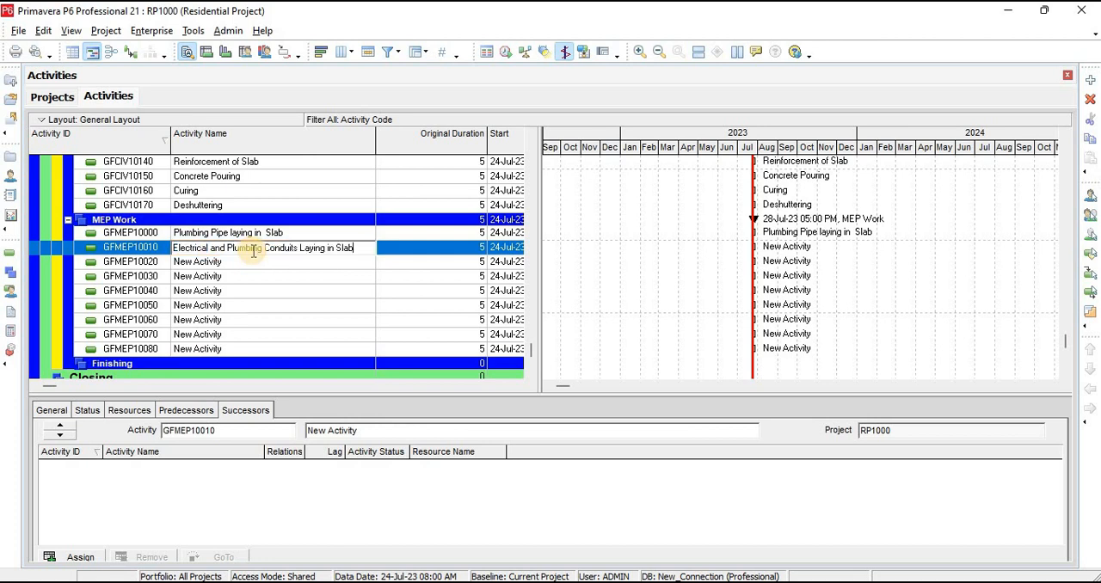
Copy "Cutting walls for Electrical and Plumbing Conduits" from the schedule workbook in Excel as the name of activity GFMEP10020
key("alt+Tab")
left_click(308, 365)
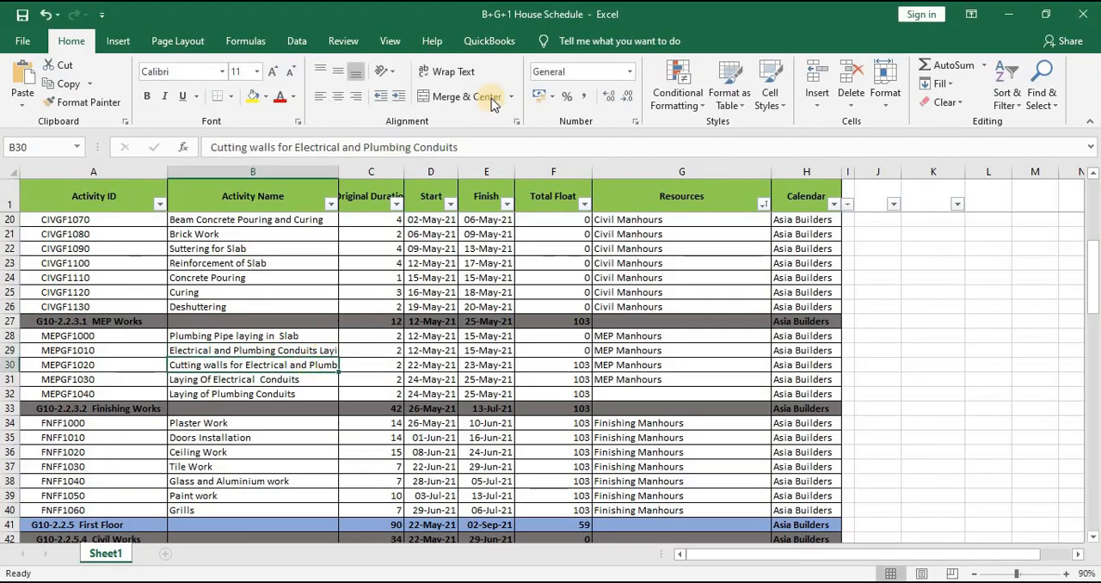
left_click_drag(468, 147, 121, 142)
key("ctrl+c")
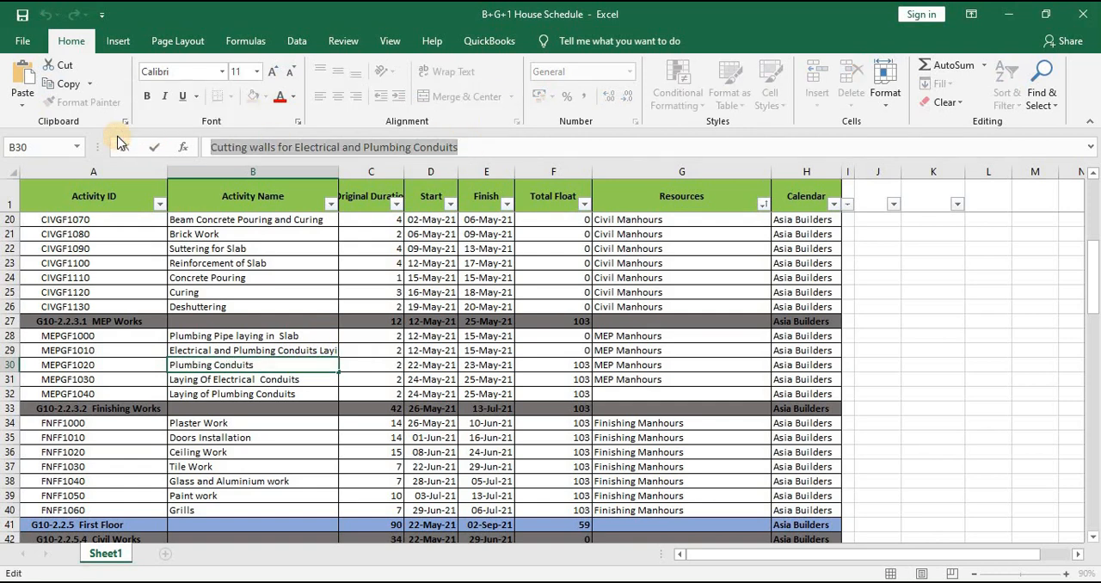
key("alt+Tab")
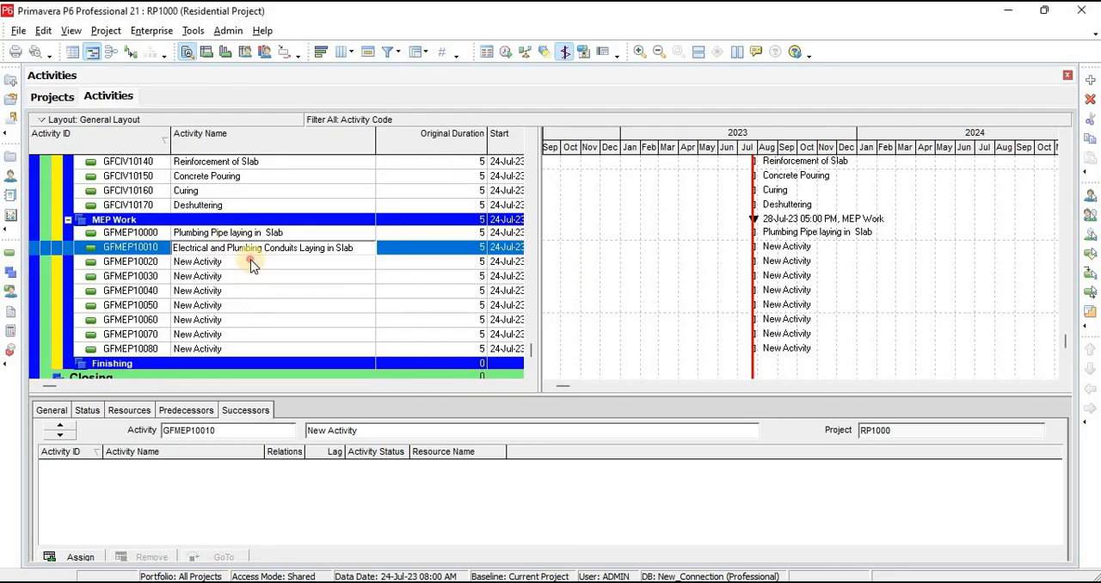
left_click(255, 261)
left_click(251, 262)
key("ctrl+v")
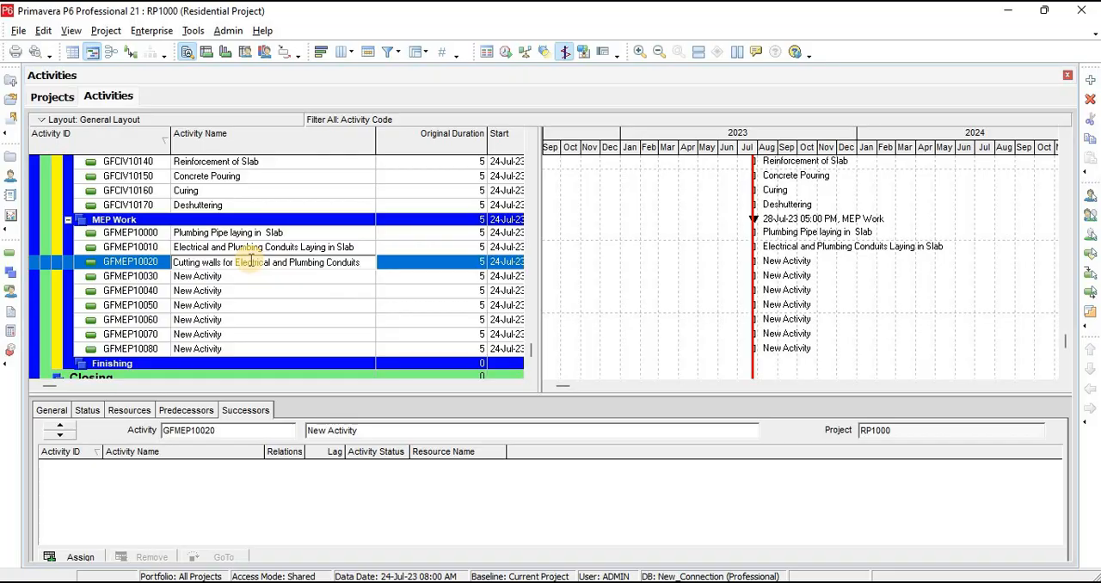
Copy "Laying Of Electrical Conduits" from the schedule workbook in Excel as the name of activity GFMEP10030
key("alt+Tab")
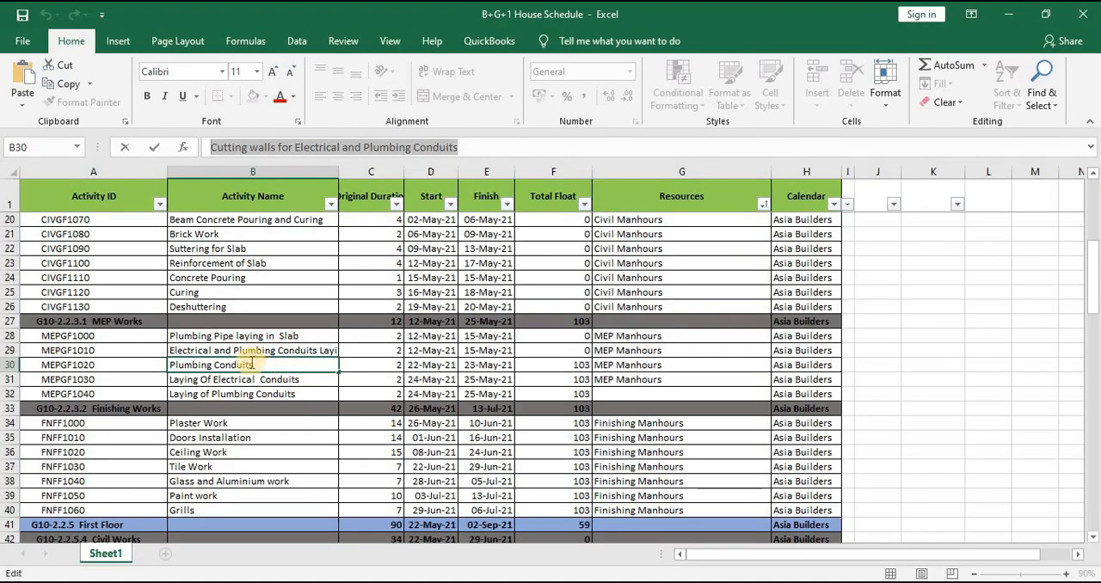
left_click(262, 376)
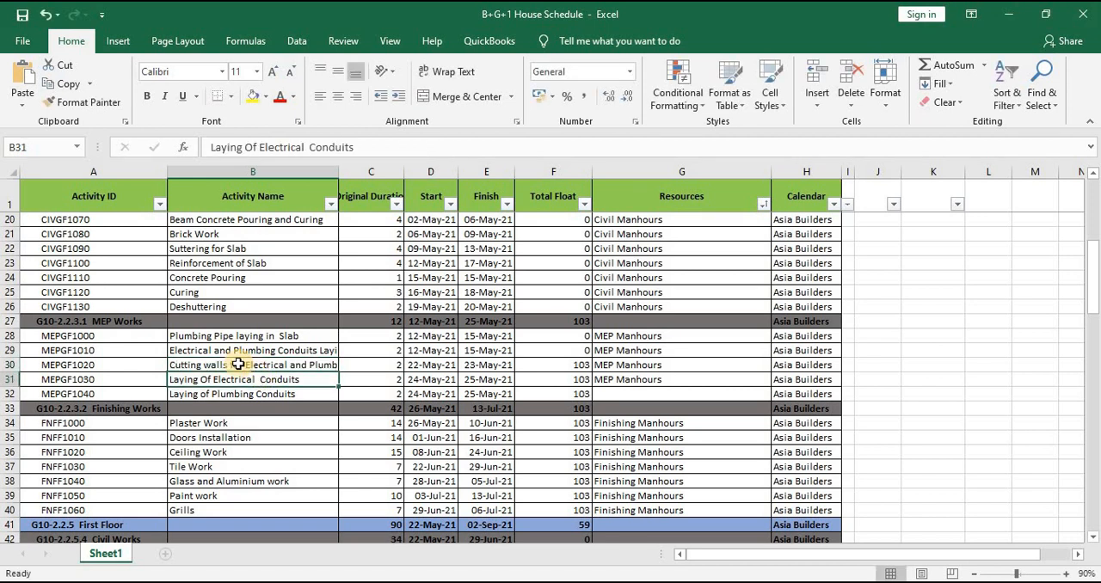
left_click_drag(357, 141, 191, 146)
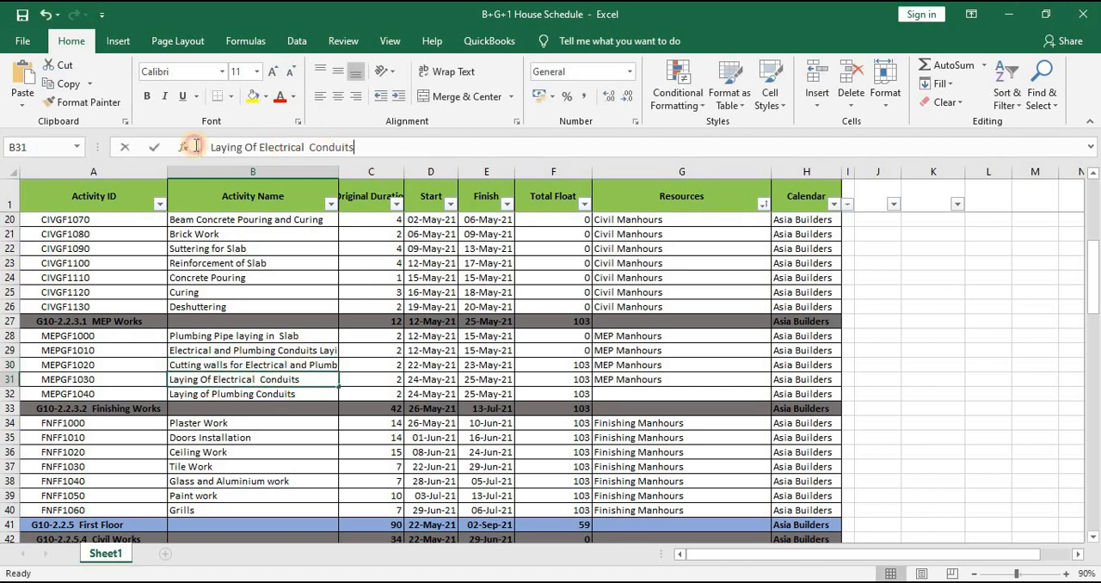
key("ctrl+c")
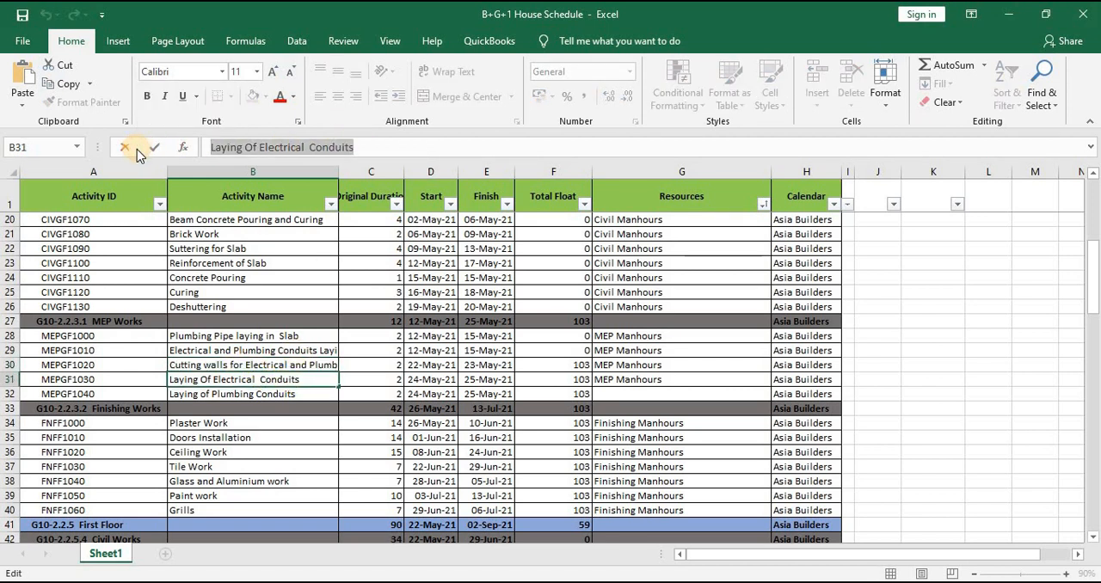
key("alt+Tab")
left_click(223, 279)
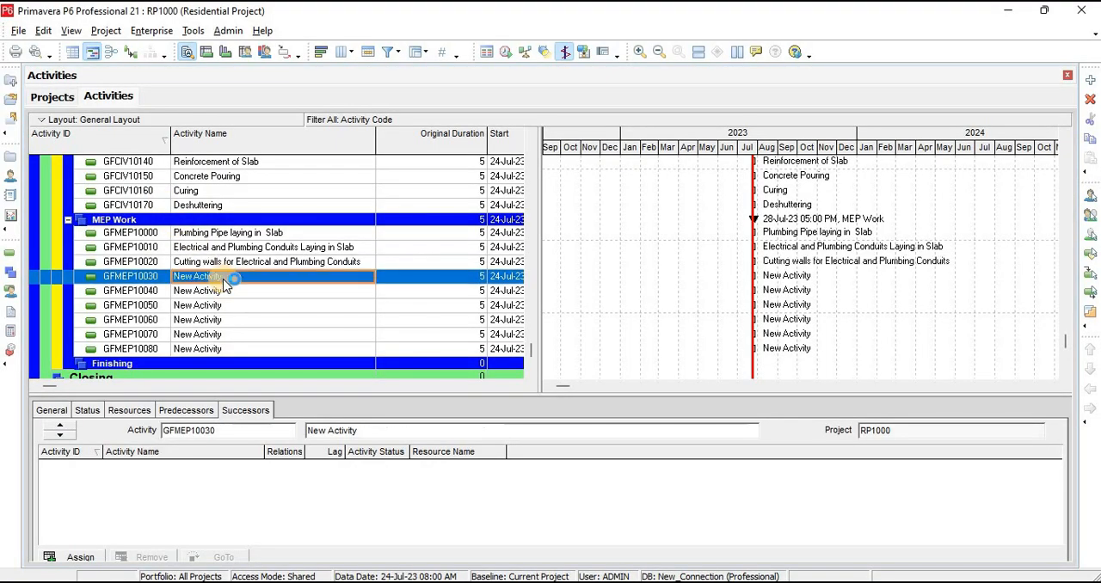
left_click(232, 280)
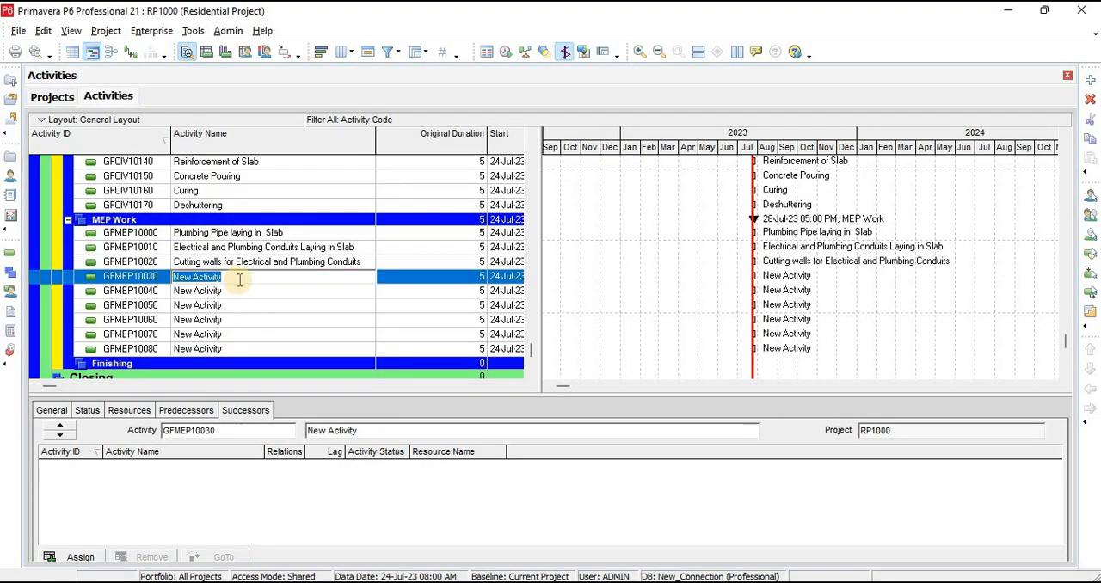
key("ctrl+v")
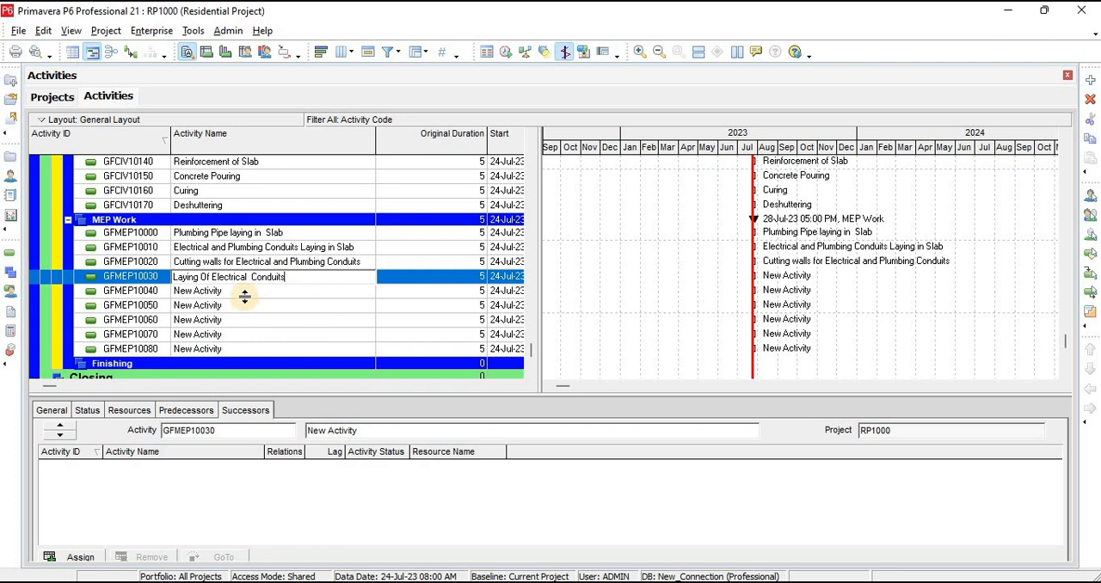
left_click_drag(250, 281, 211, 279)
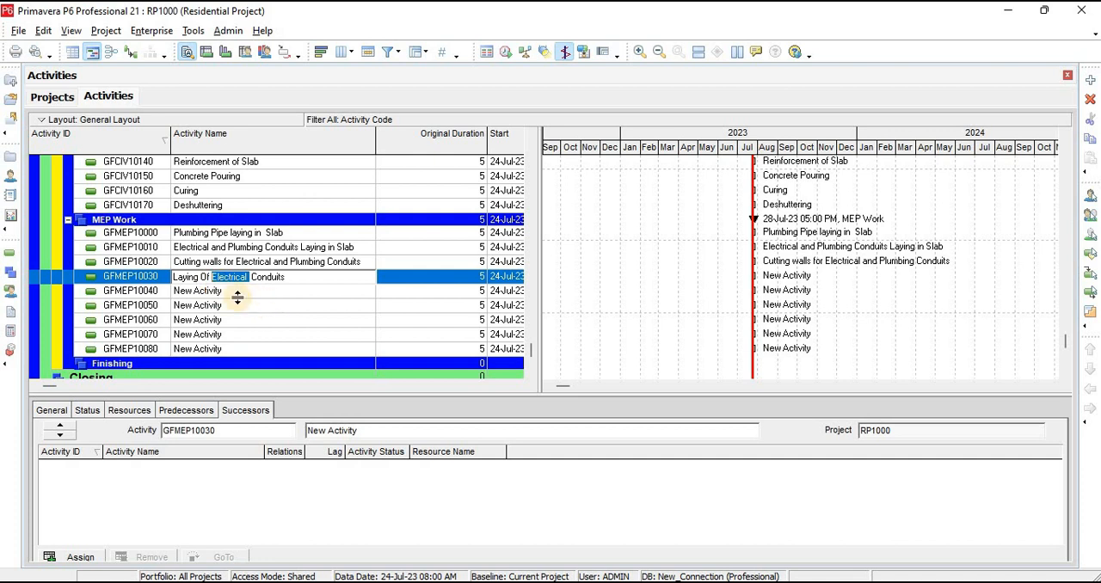
Copy "Laying of Plumbing Conduits" from the schedule workbook in Excel as the name of activity GFMEP10040
left_click(227, 295)
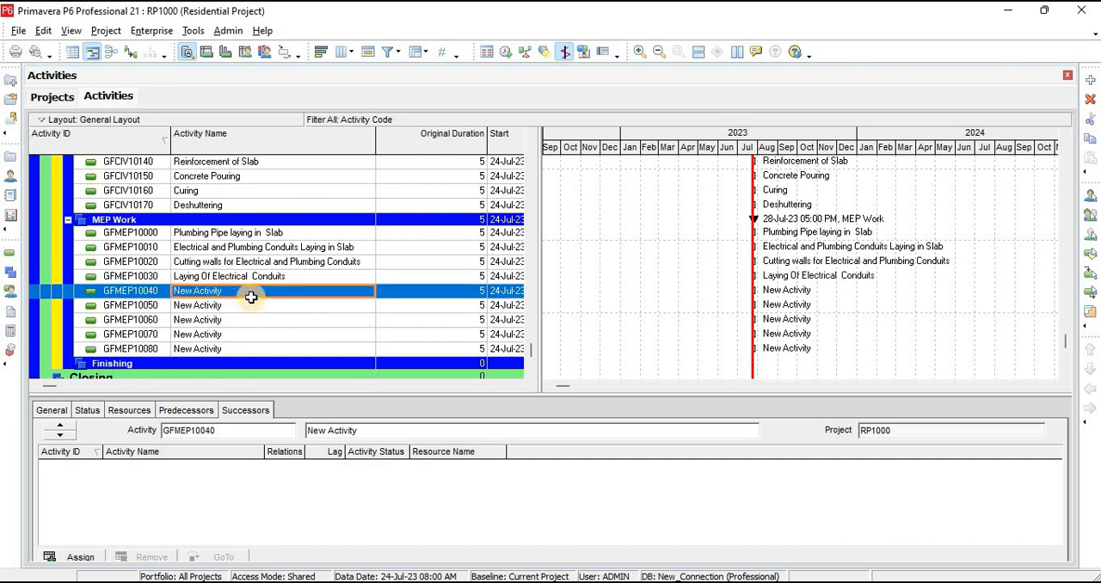
key("alt+Tab")
left_click(305, 394)
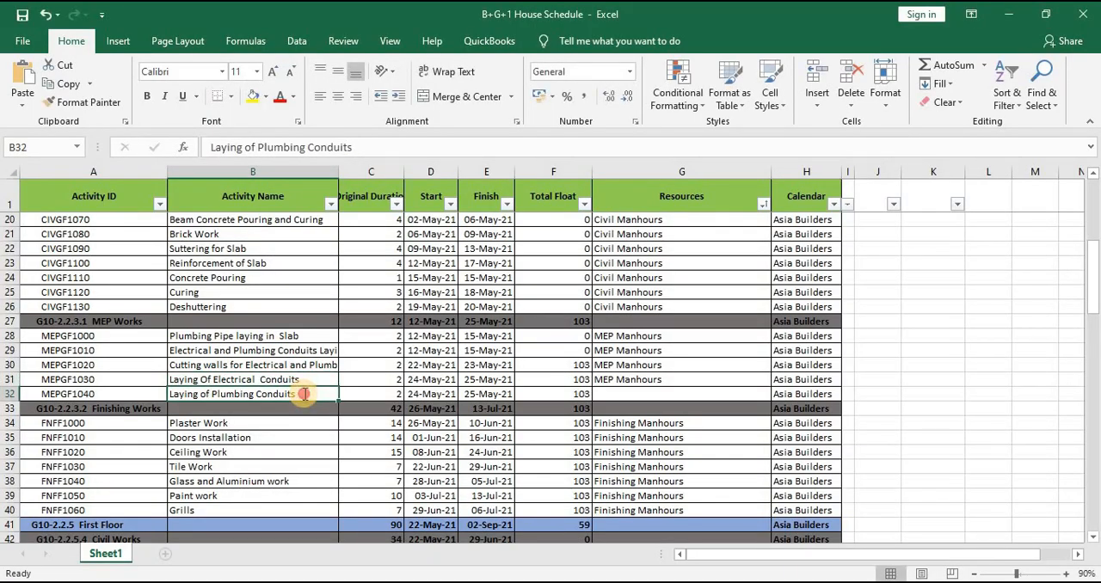
double_click(304, 394)
left_click_drag(304, 394, 79, 364)
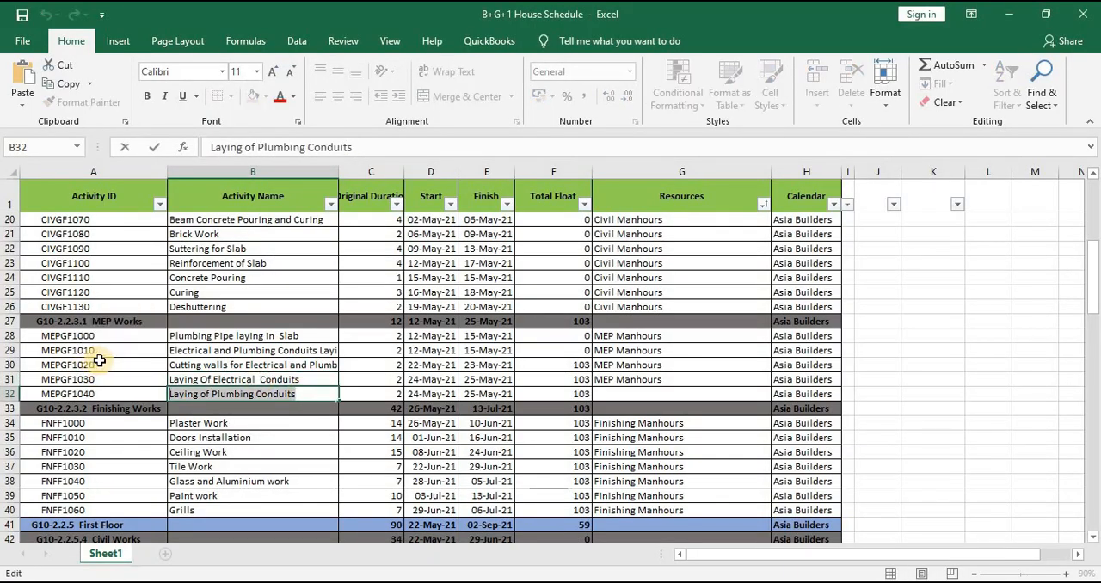
key("alt+Tab")
left_click(258, 295)
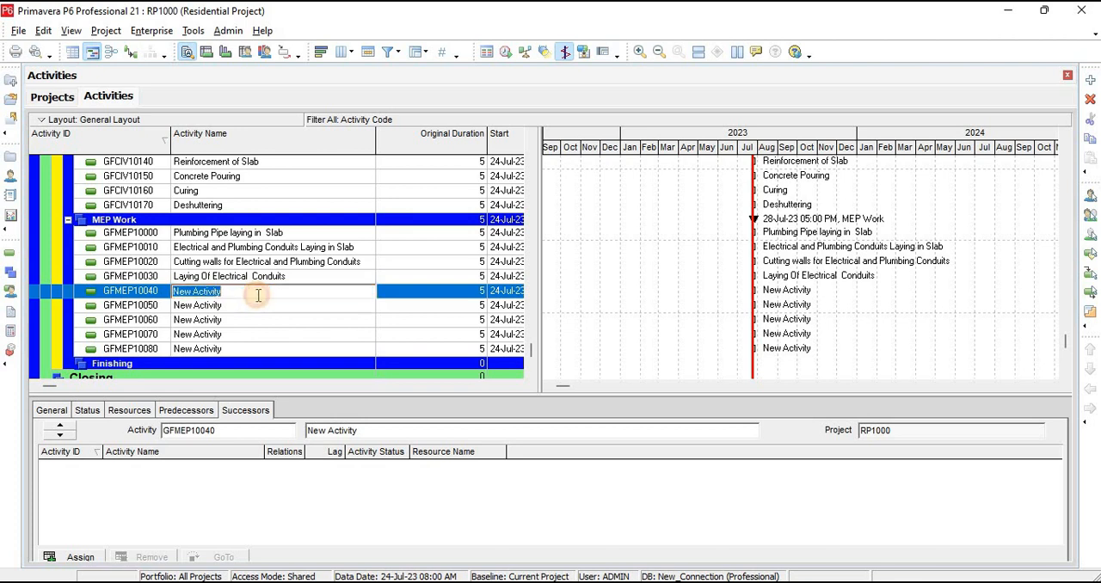
key("ctrl+v")
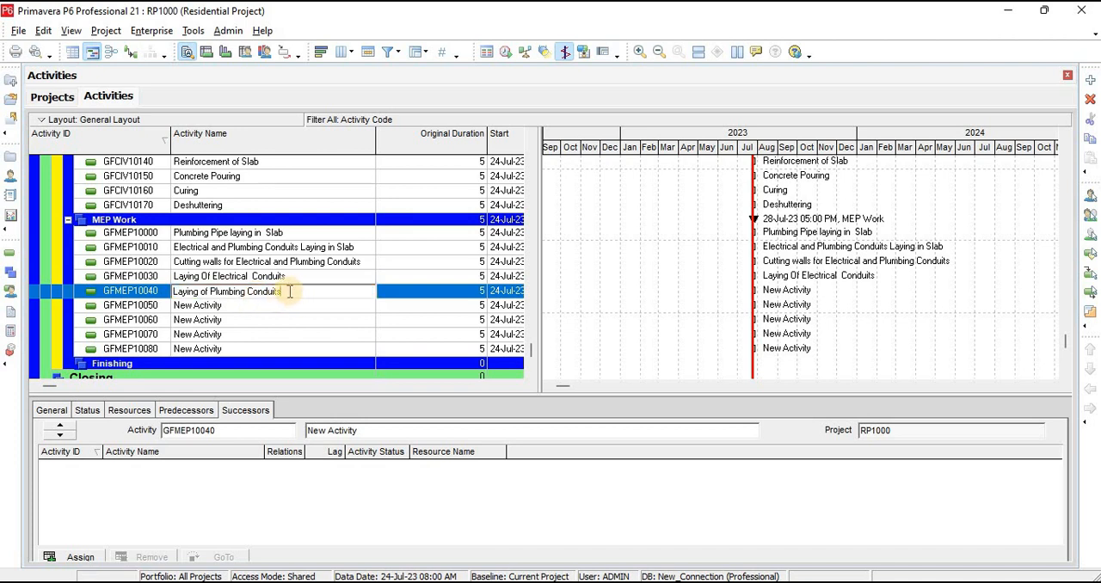
Change the name of activity GFMEP10040 to "Installation of Plumbing Pipes"
left_click(110, 297)
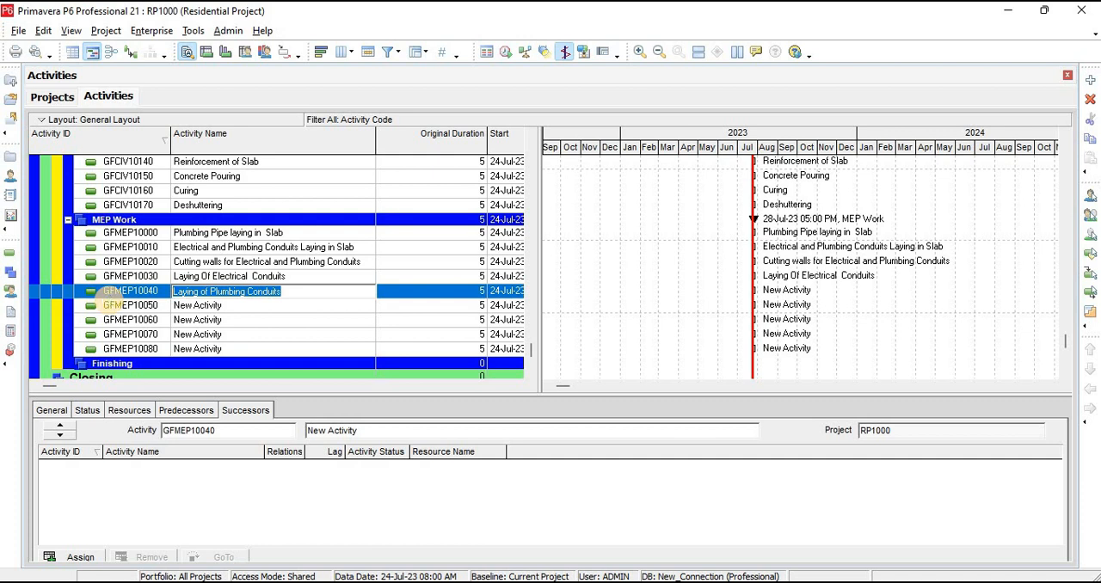
type("iN")
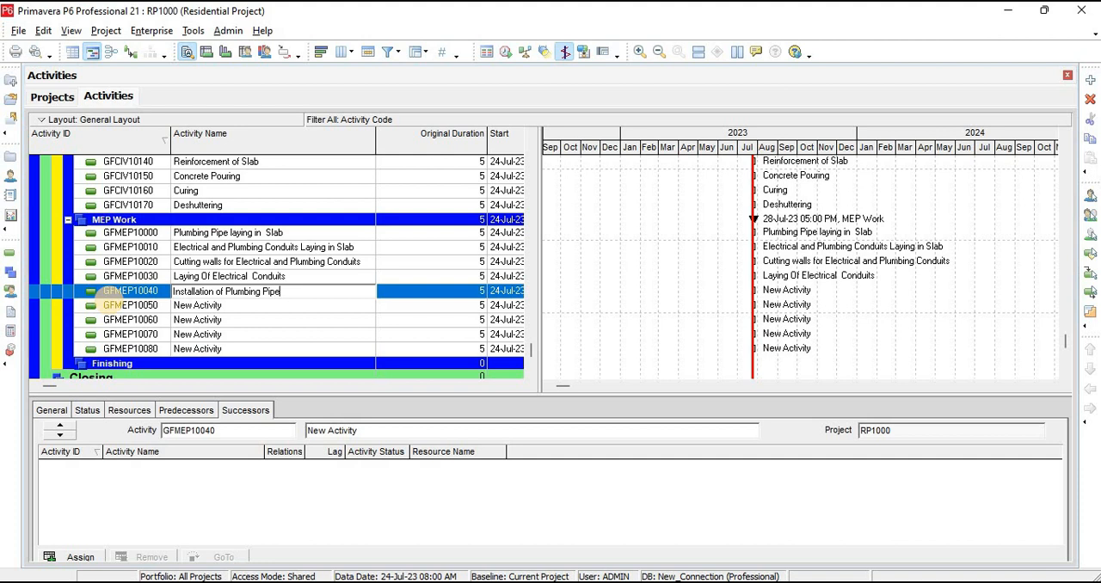
Delete the unused MEP Work activities GFMEP10050 through GFMEP10080
left_click(178, 308)
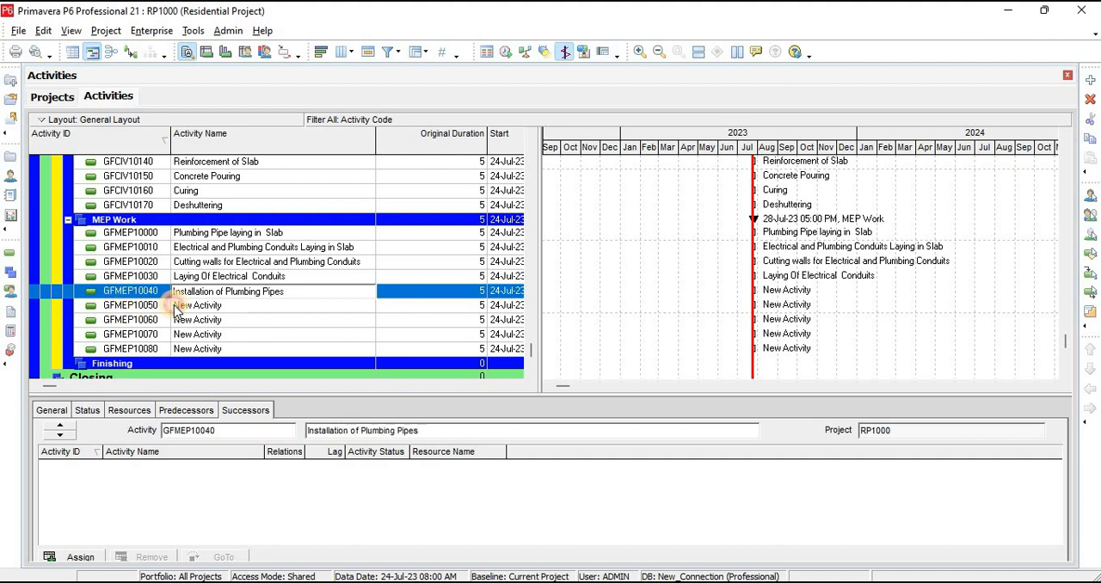
left_click(216, 351, "shift")
left_click(1090, 99)
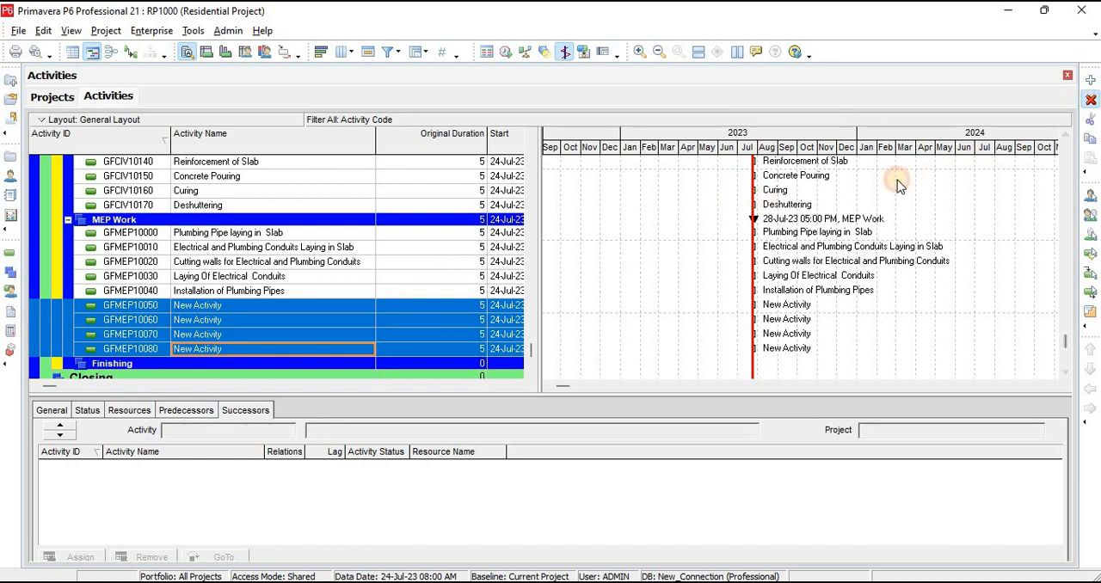
left_click(508, 329)
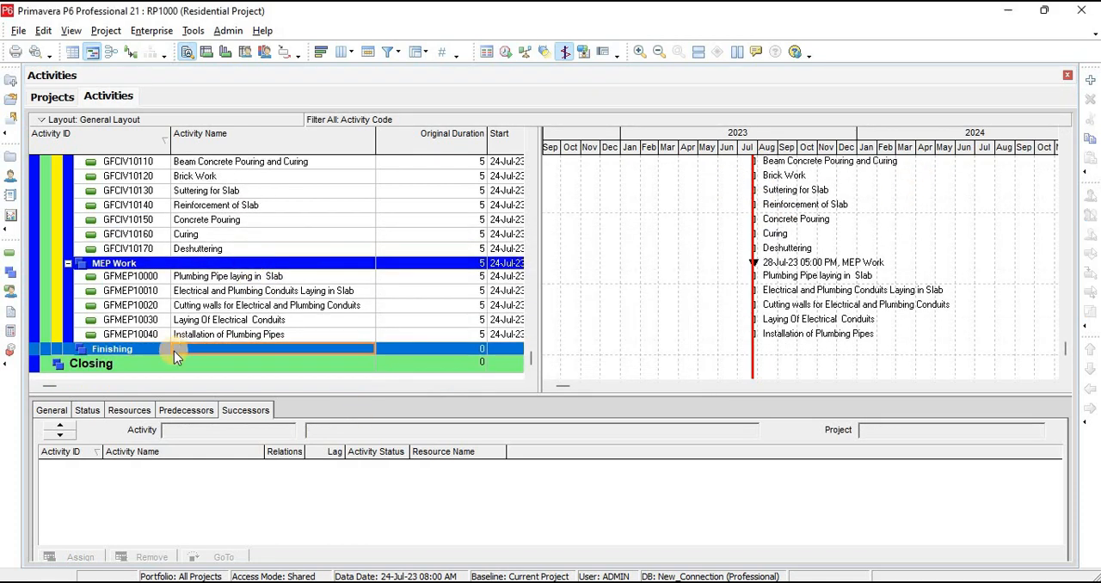
Add new activities under the Ground Floor Finishing WBS
left_click(142, 353)
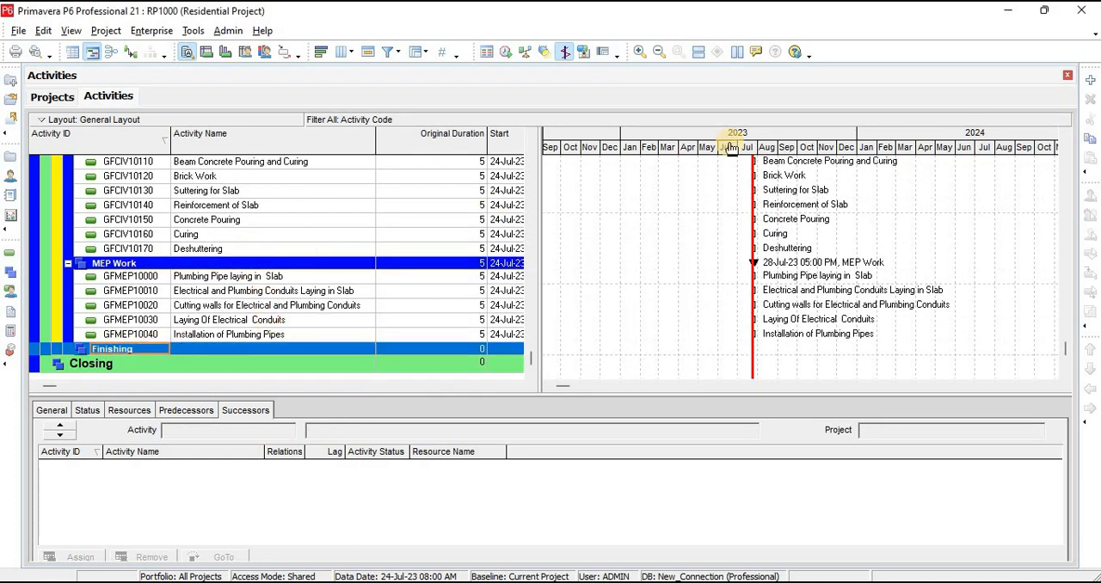
left_click(1089, 82)
left_click(1088, 83)
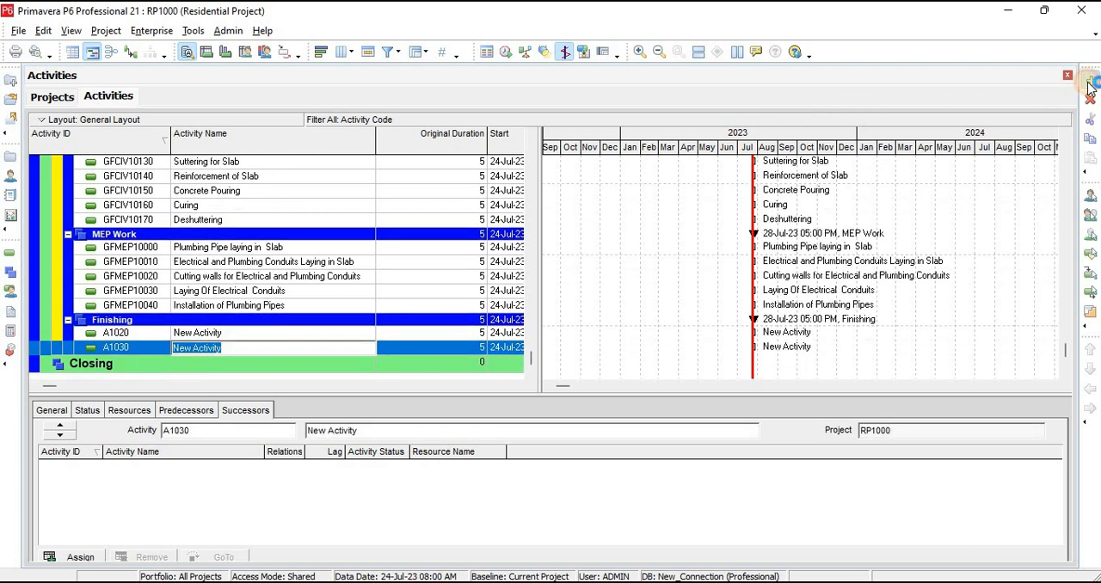
left_click(1088, 82)
Delete the surplus activities A1030 and A1040 from Finishing, keeping only the first one
left_click(249, 336)
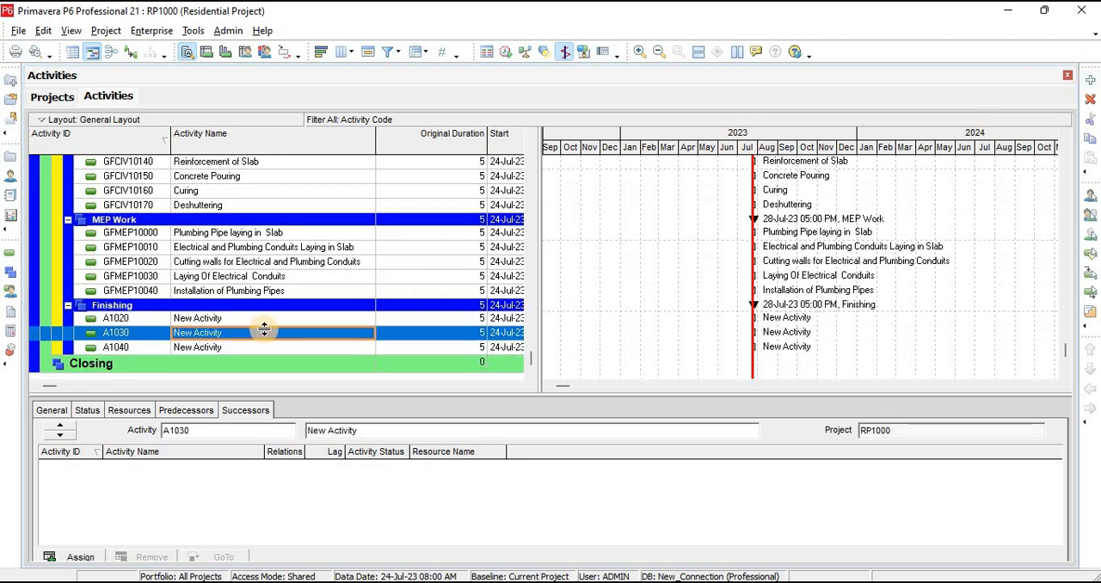
left_click(250, 347)
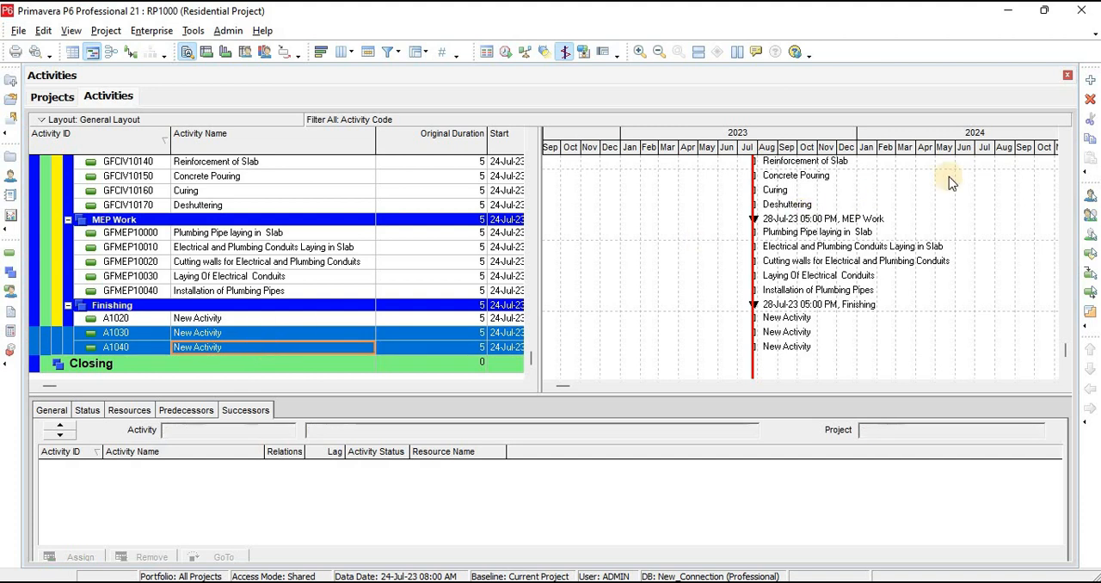
left_click(1089, 100)
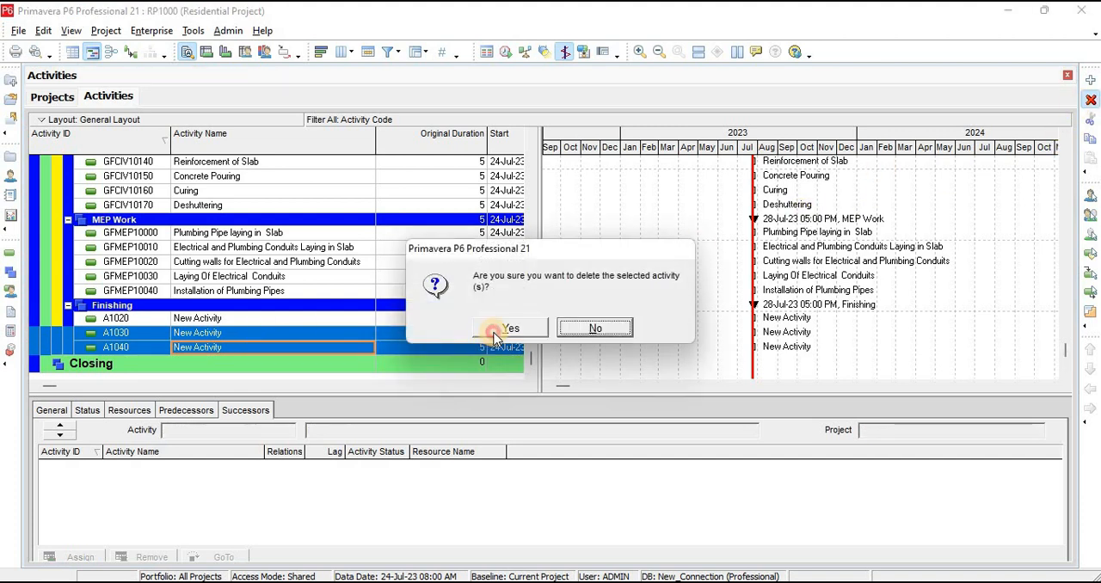
left_click(507, 327)
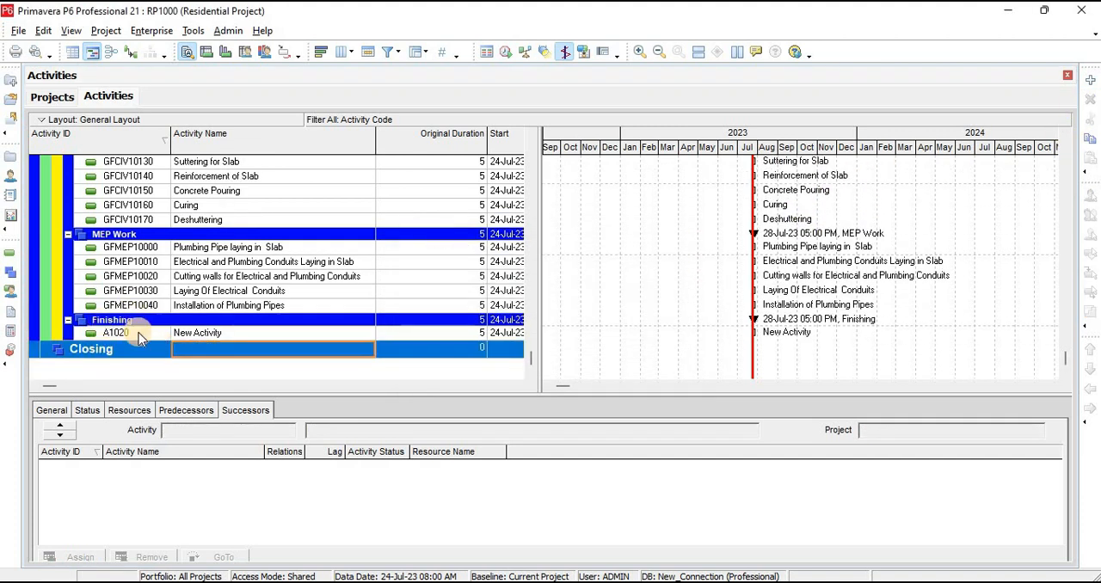
Set the ID of the remaining Finishing activity to GFFIN10000
left_click(137, 333)
left_click(137, 333)
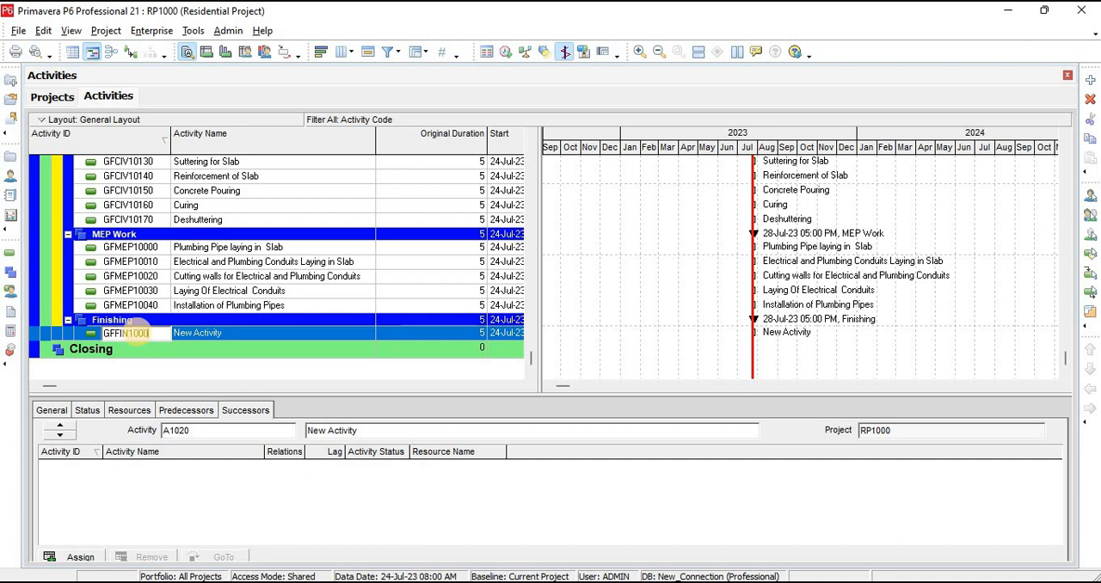
type("0")
key("Return")
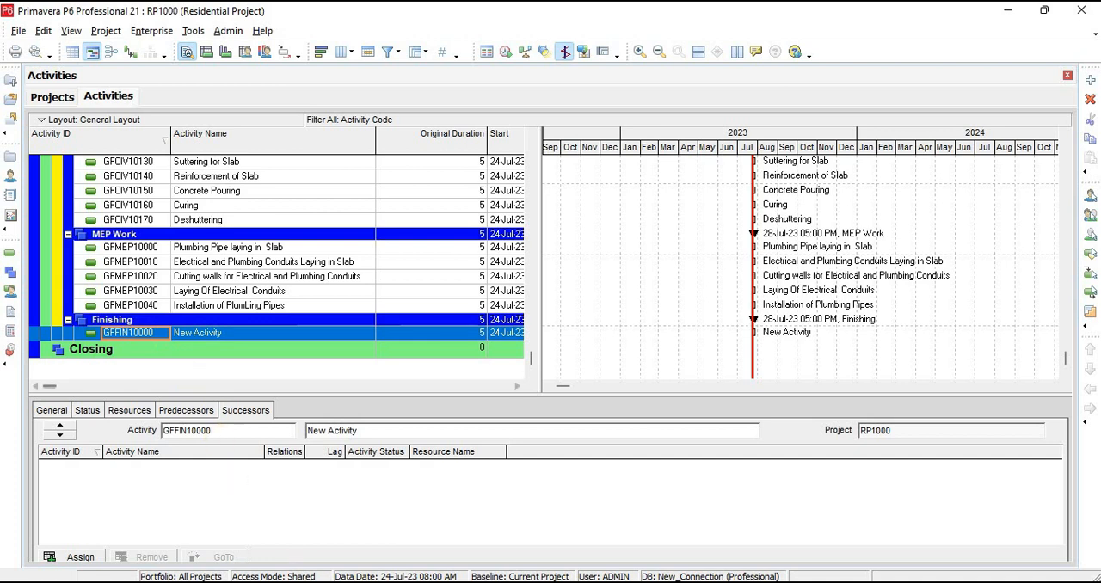
Add nine more activities under Finishing, continuing the ID sequence up to GFFIN10090
left_click(1088, 80)
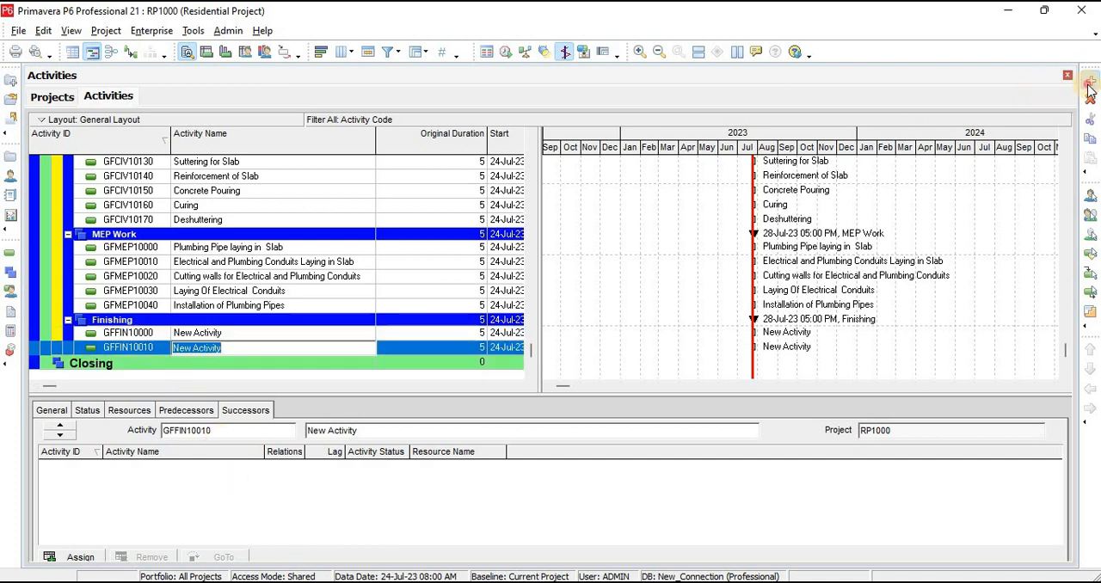
left_click(1088, 80)
left_click(1088, 80)
left_click(1088, 80)
left_click(1089, 80)
left_click(1088, 80)
left_click(1089, 80)
left_click(1088, 80)
left_click(1088, 80)
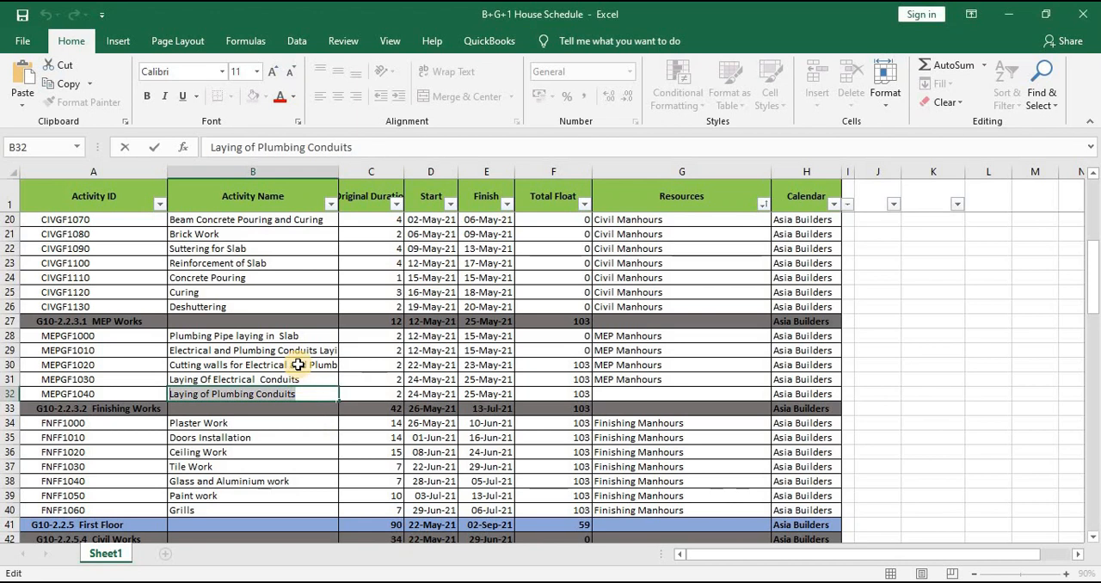
Copy "Plaster Work" from the schedule workbook in Excel as the name of activity GFFIN10000
scroll(236, 382, "down", 3)
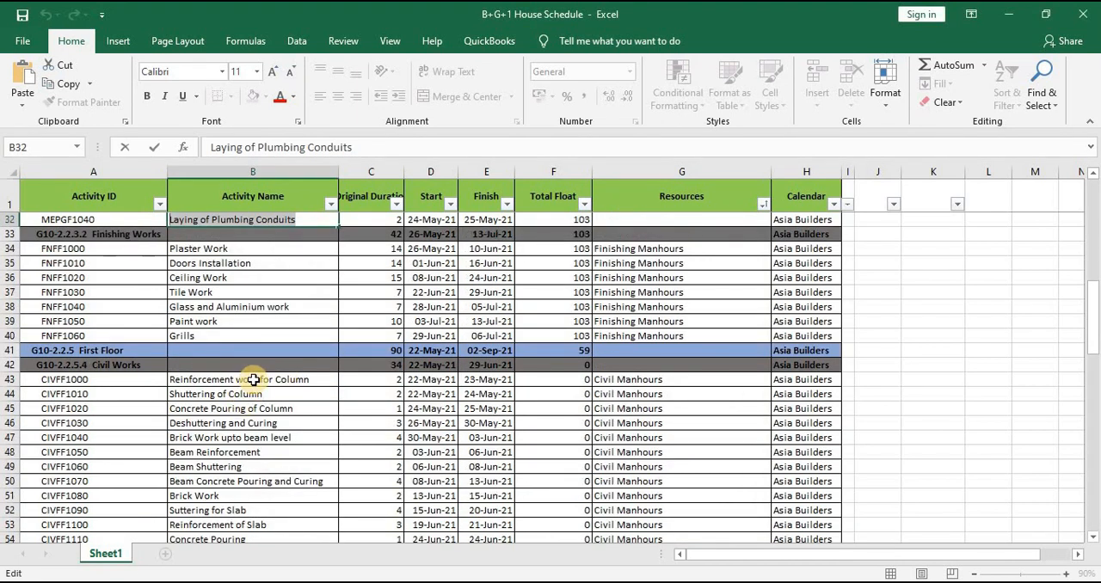
scroll(254, 379, "up", 1)
double_click(238, 293)
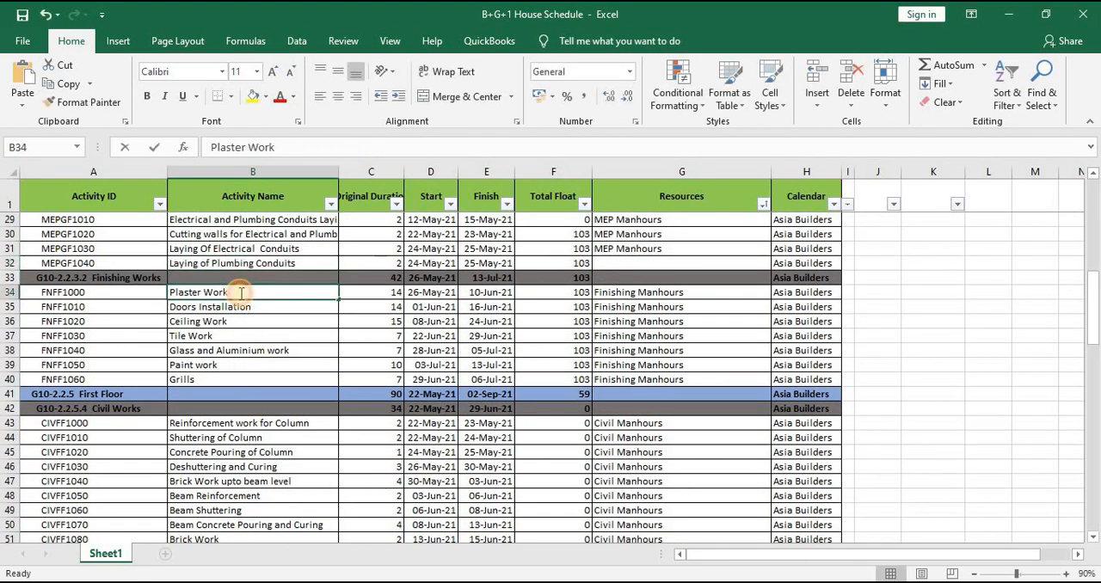
key("shift+Home")
key("ctrl+c")
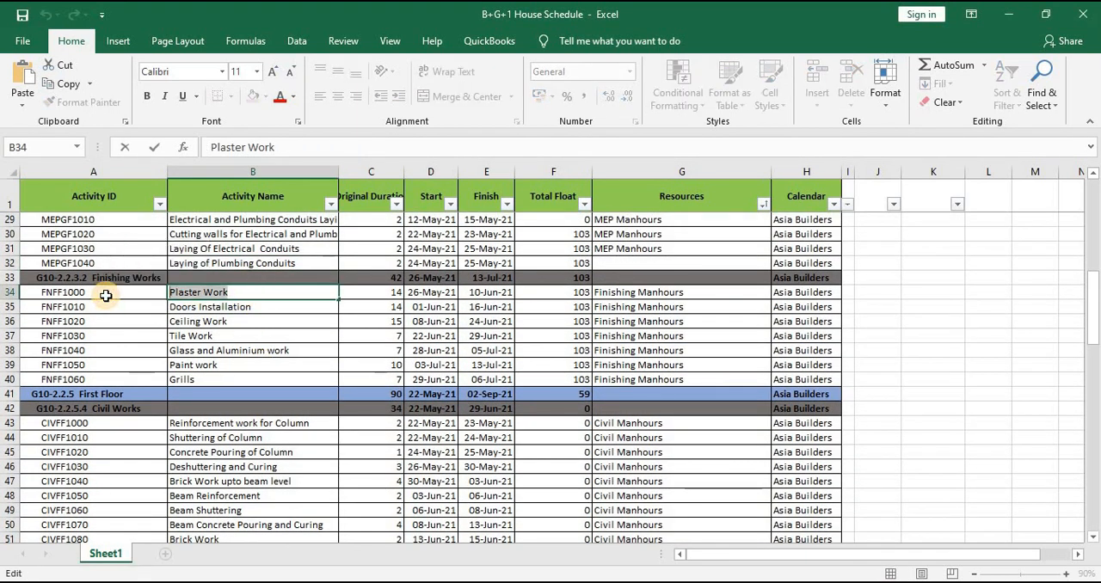
key("alt+Tab")
left_click(242, 221)
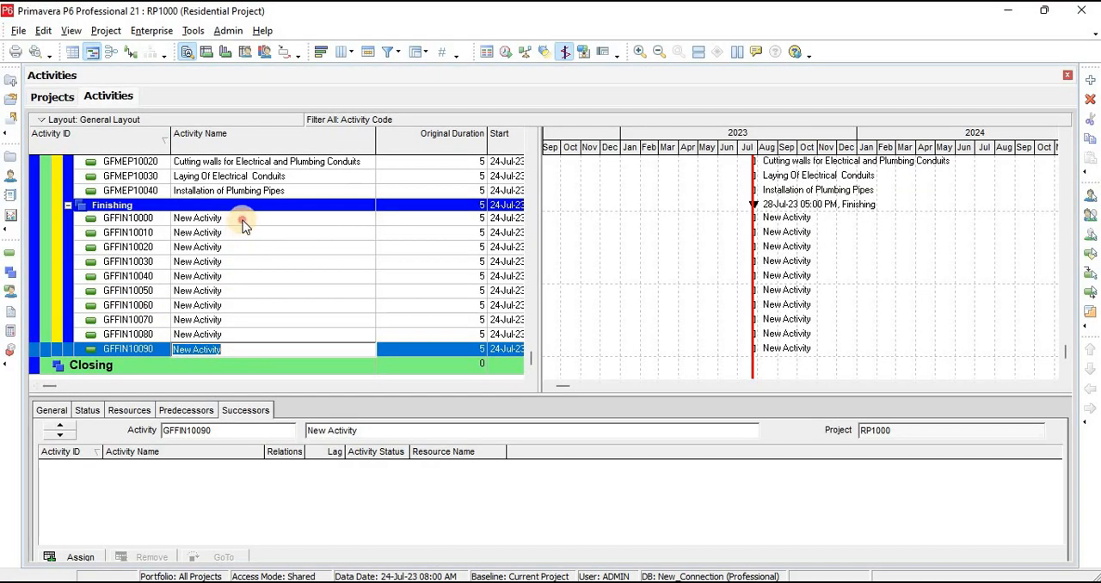
key("ctrl+v")
Copy "Doors Installation" from the schedule workbook in Excel as the name of activity GFFIN10010
key("alt+Tab")
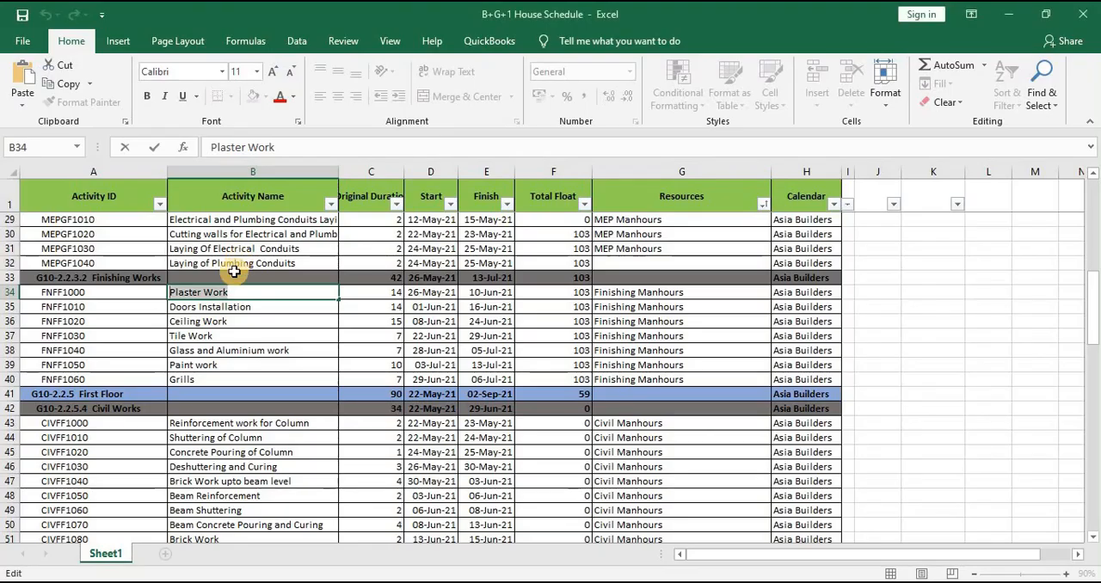
double_click(257, 310)
left_click_drag(265, 307, 96, 313)
key("ctrl+c")
key("alt+Tab")
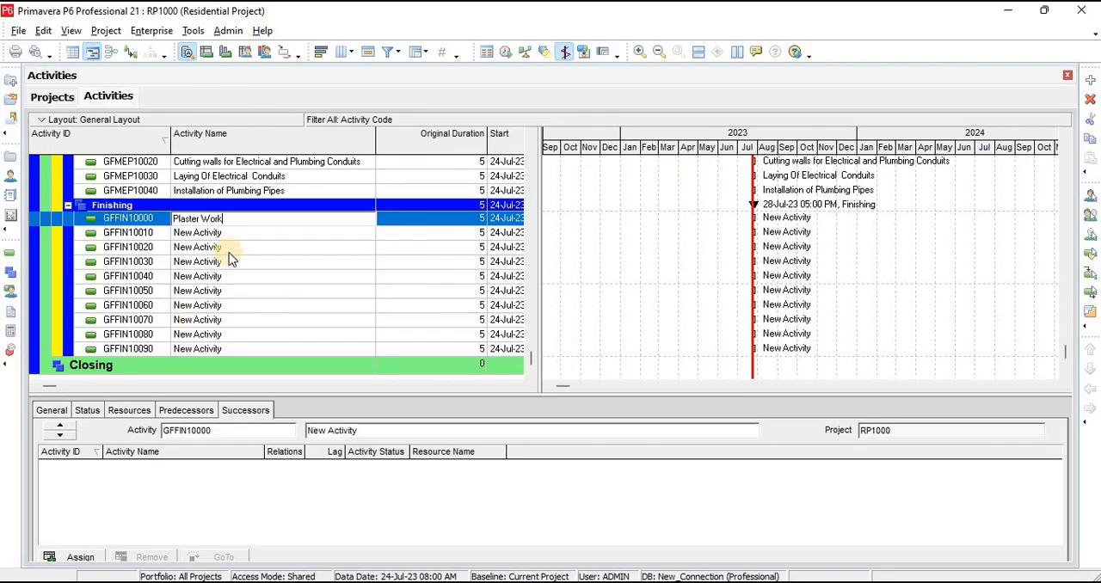
left_click(229, 234)
left_click(231, 234)
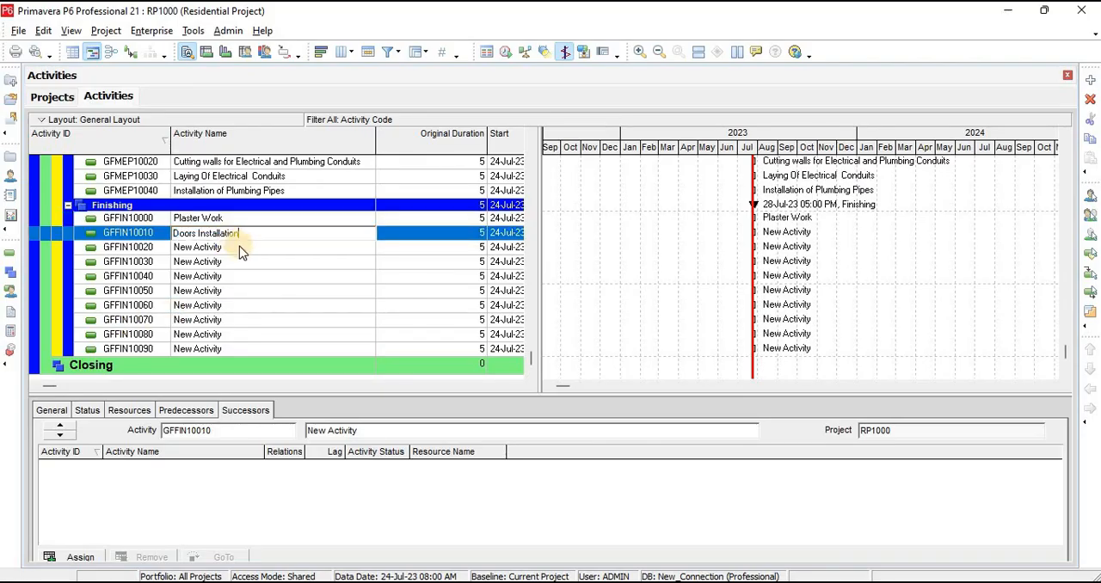
Copy "Ceiling Work" from the schedule workbook in Excel as the name of activity GFFIN10020
key("alt+Tab")
left_click(269, 321)
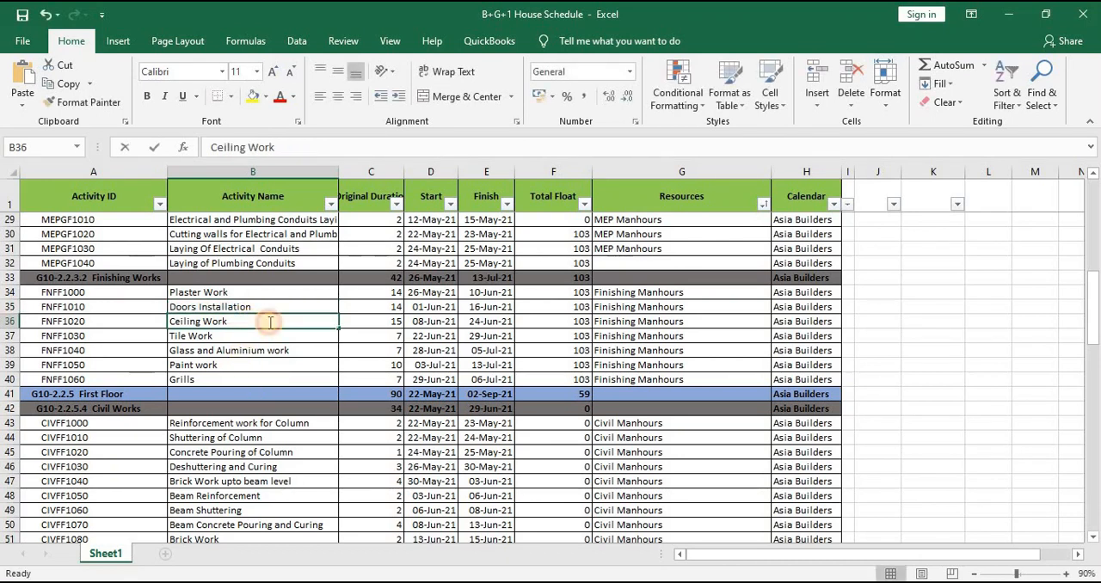
double_click(270, 322)
left_click_drag(250, 322, 54, 335)
key("ctrl+c")
key("alt+Tab")
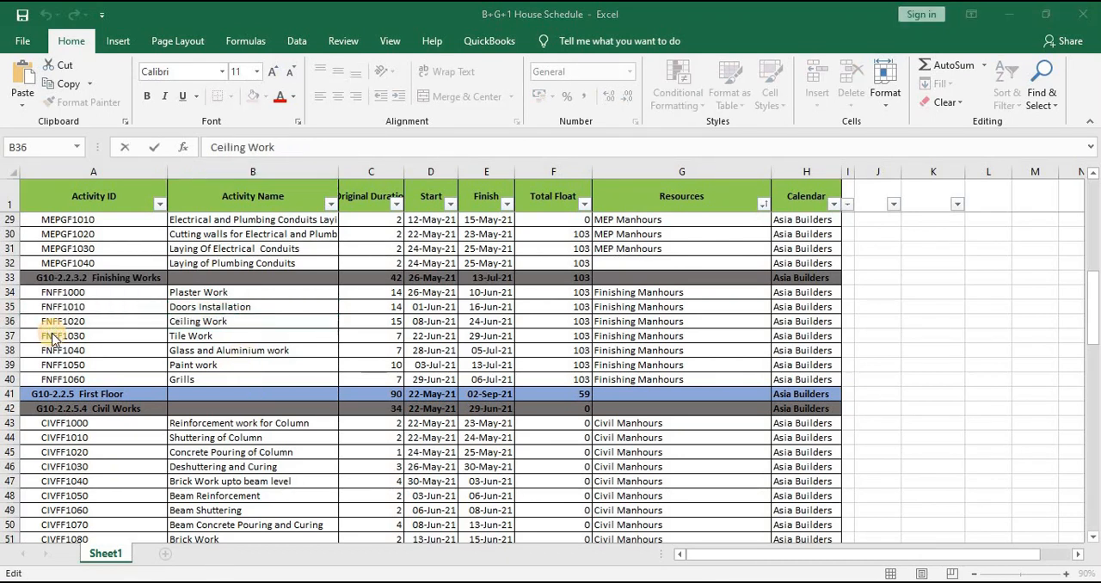
left_click(228, 247)
left_click(228, 248)
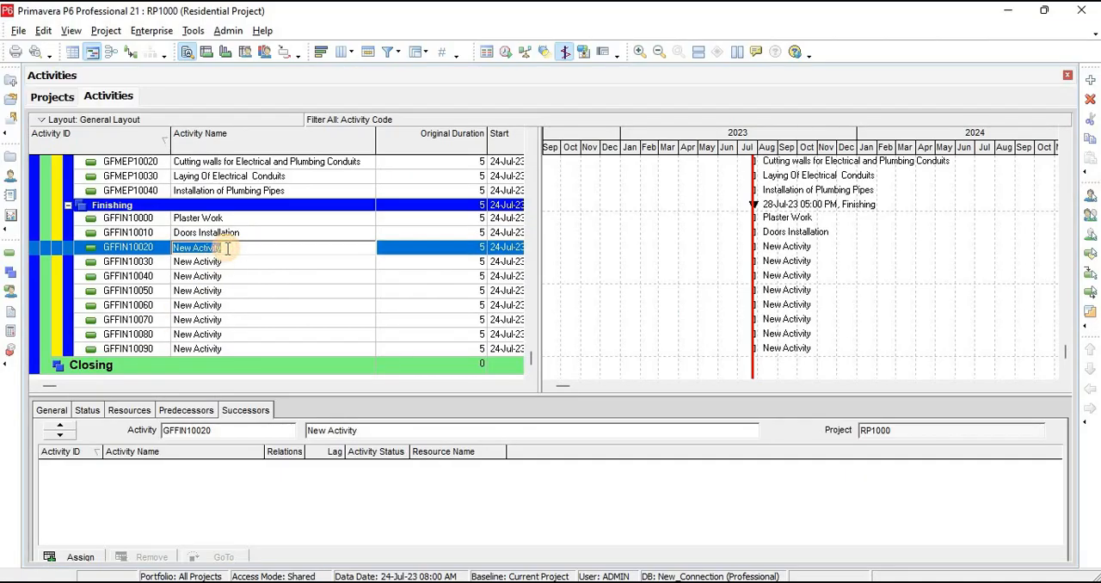
key("ctrl+v")
Copy "Tile Work" from the schedule workbook in Excel as the name of activity GFFIN10030
key("alt+Tab")
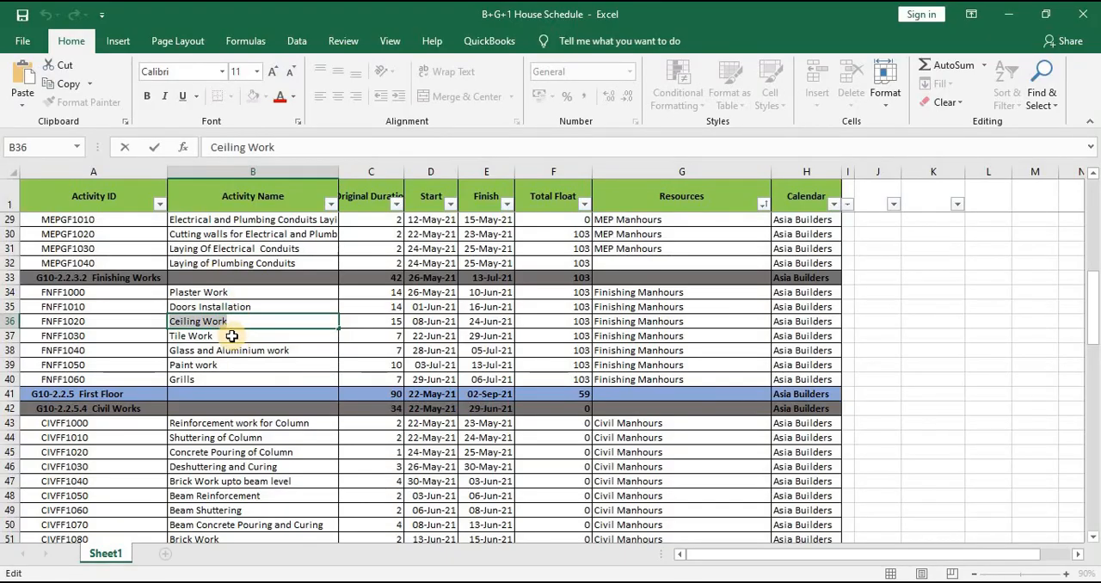
double_click(238, 335)
key("shift+Home")
key("ctrl+c")
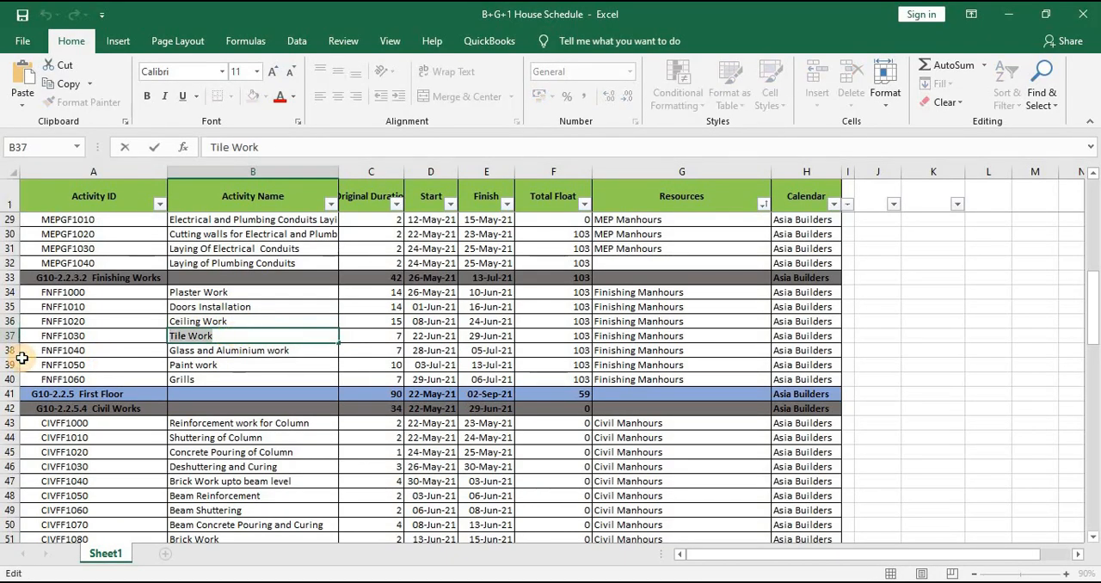
key("alt+Tab")
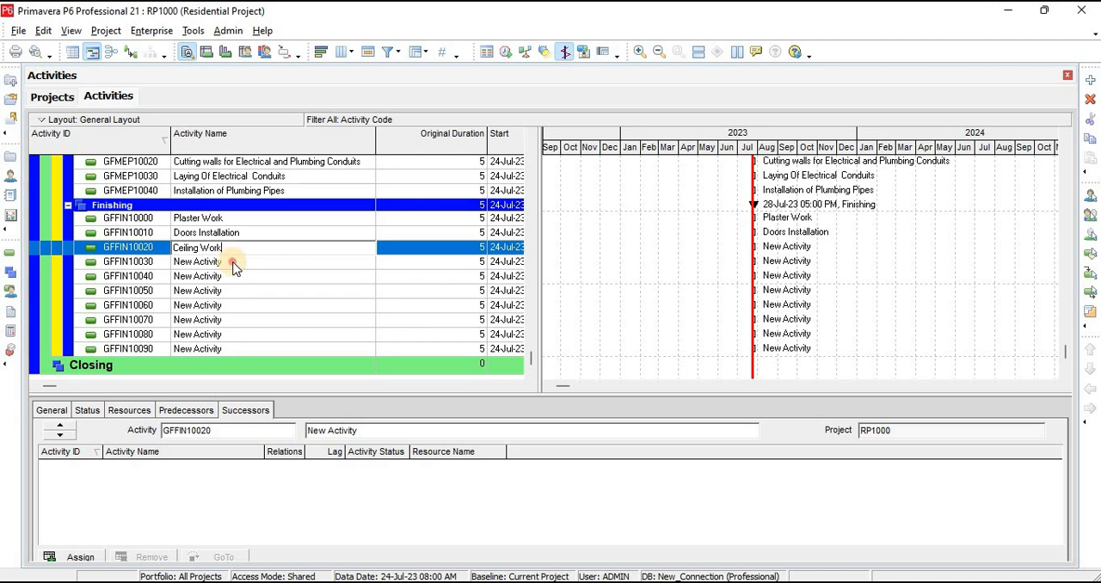
left_click(232, 262)
key("ctrl+v")
Copy "Glass and Aluminium work" from the schedule workbook in Excel as the name of activity GFFIN10040
key("alt+Tab")
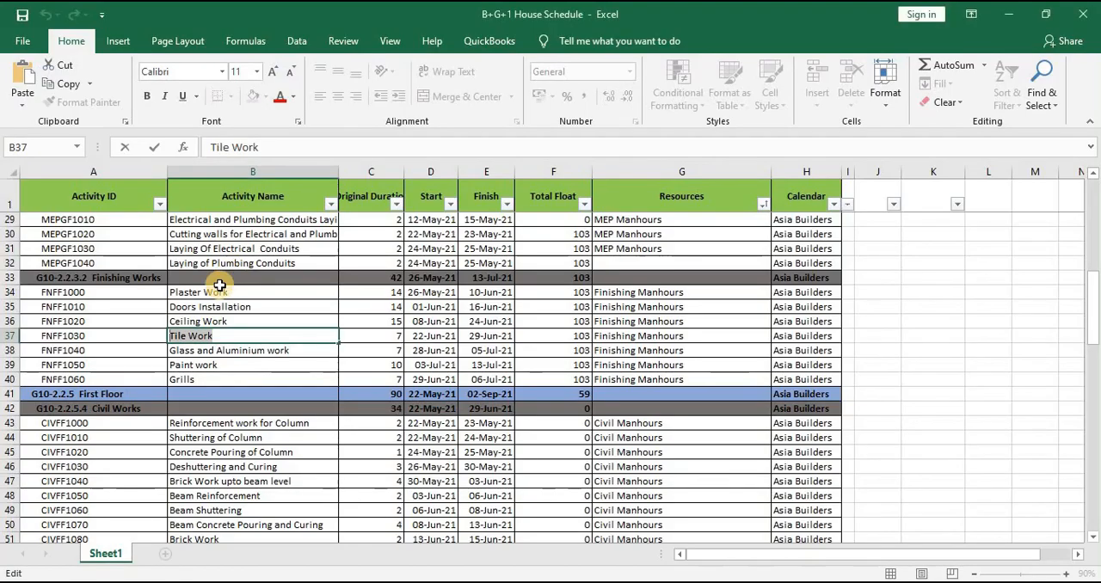
left_click(303, 346)
key("F2")
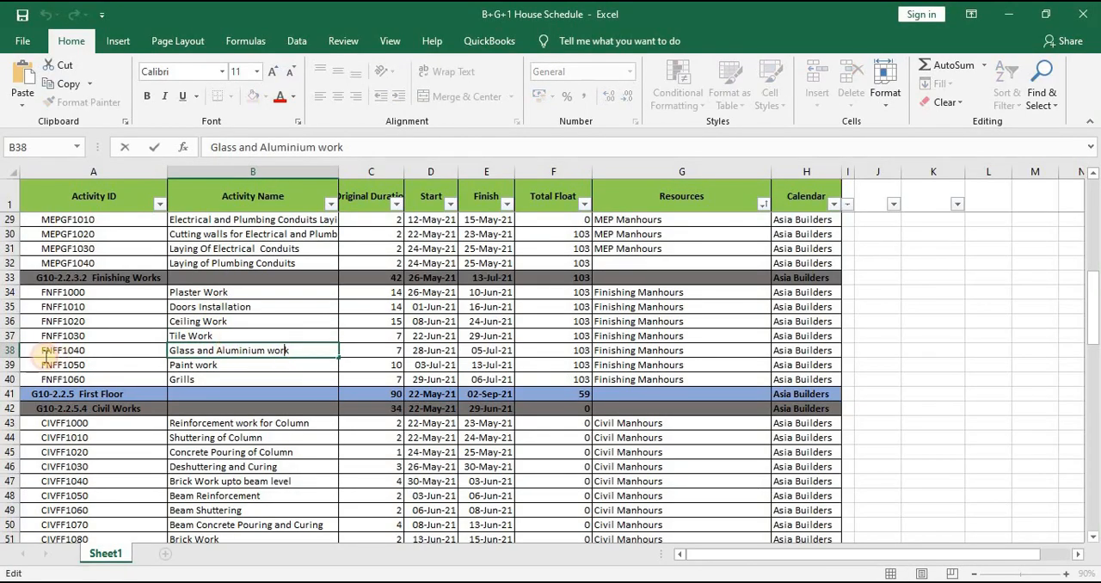
key("shift+Home")
key("alt+Tab")
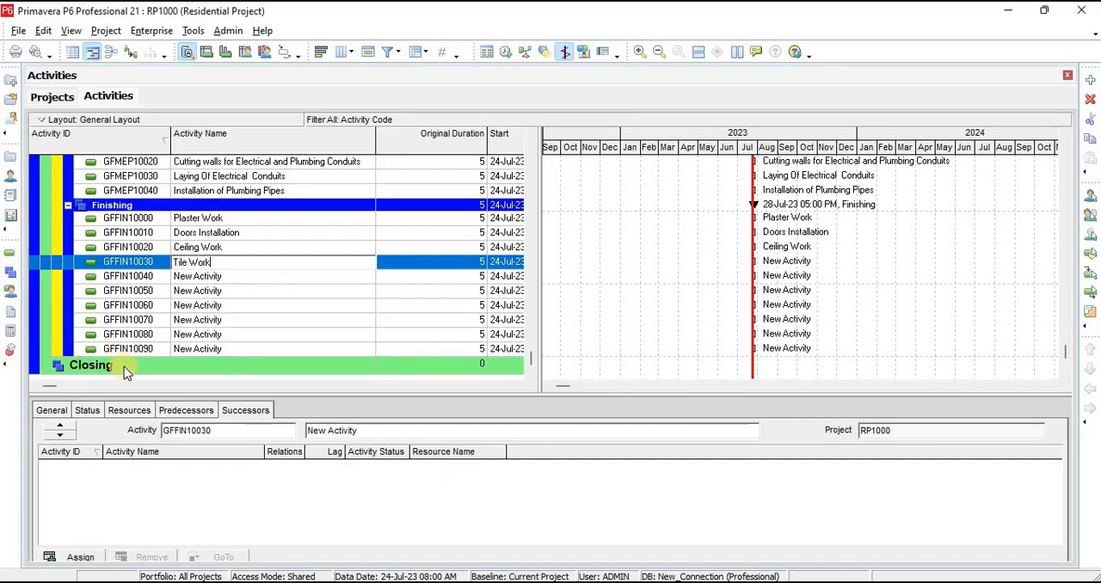
left_click(241, 279)
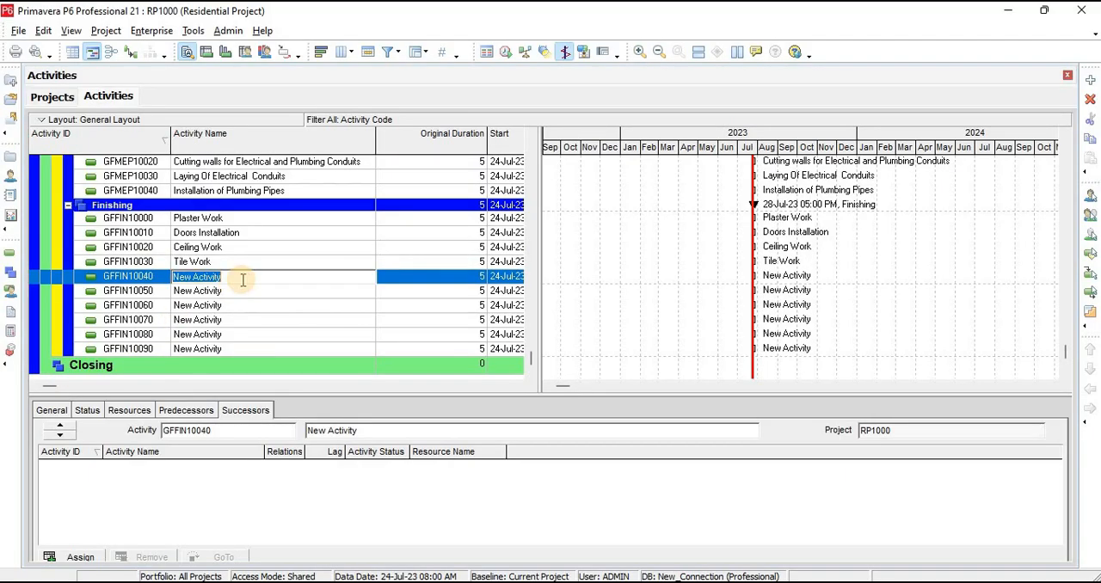
key("ctrl+v")
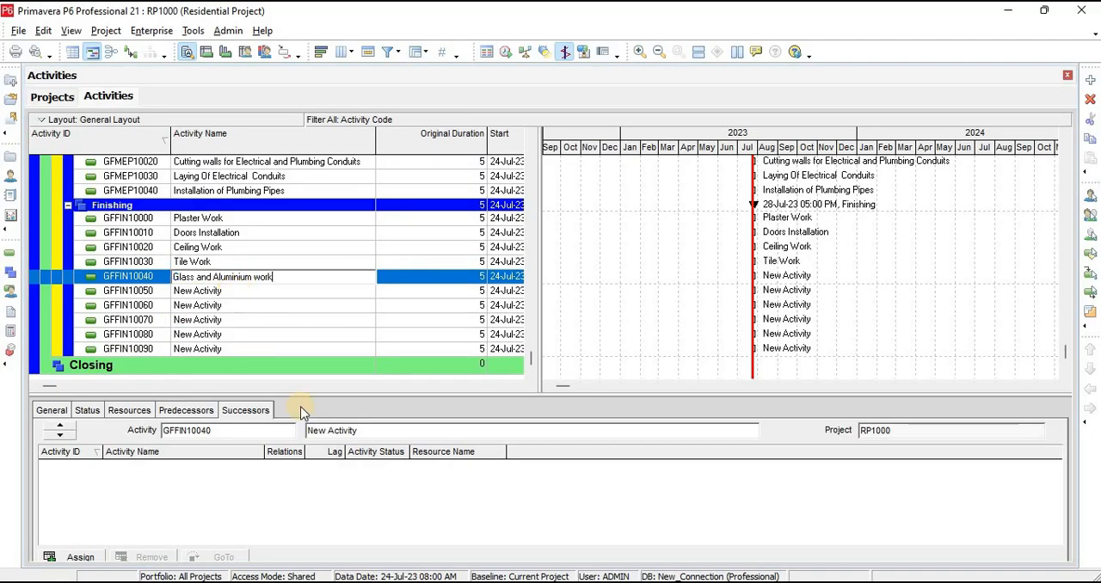
Copy "Paint work" from the schedule workbook in Excel as the name of activity GFFIN10050
key("alt+Tab")
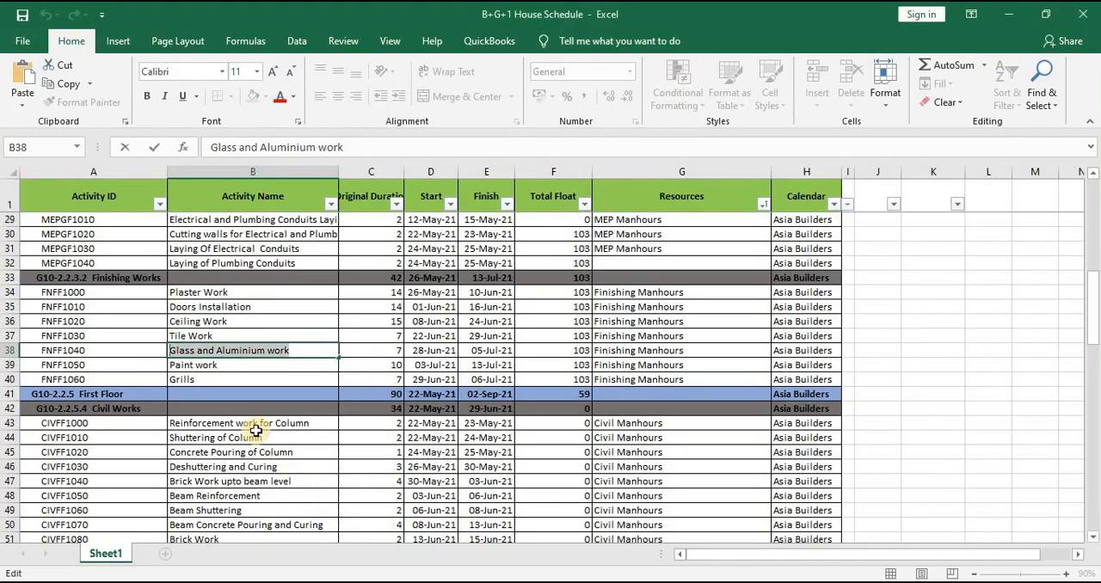
key("Return")
key("Return")
double_click(229, 363)
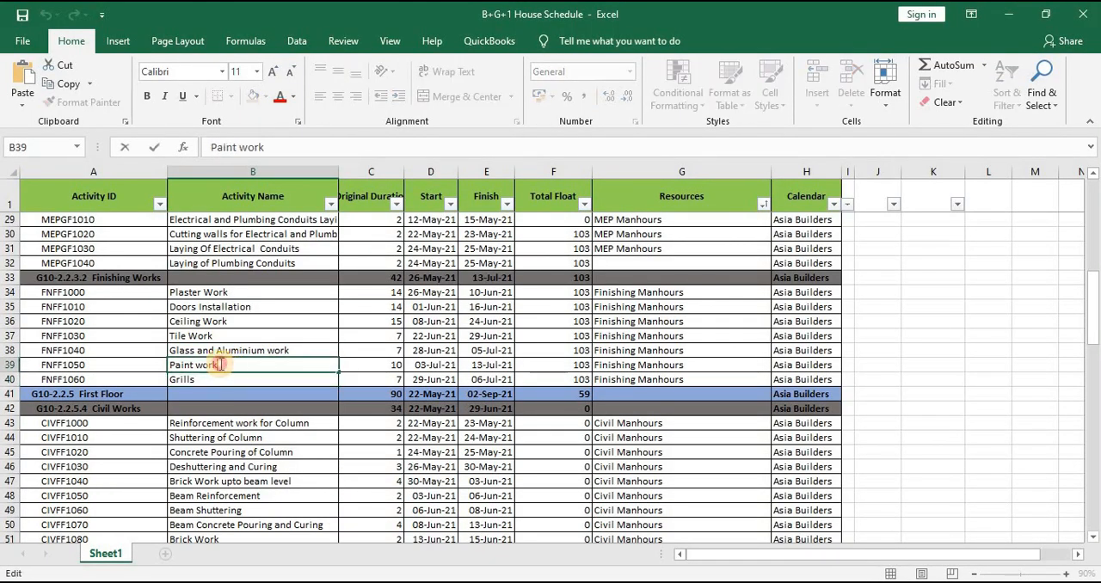
left_click_drag(214, 363, 76, 363)
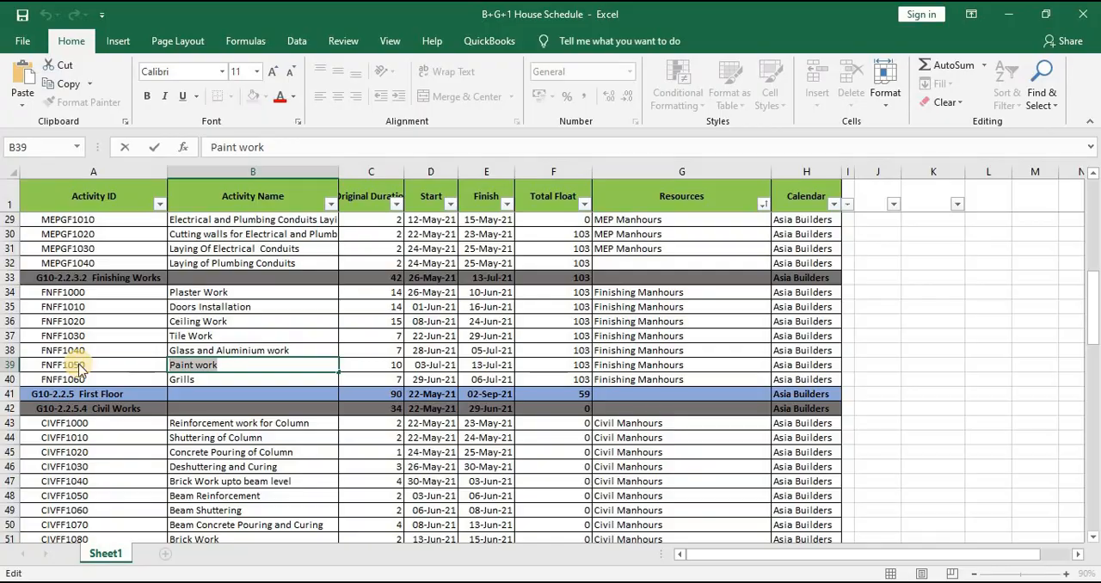
key("alt+Tab")
left_click(225, 291)
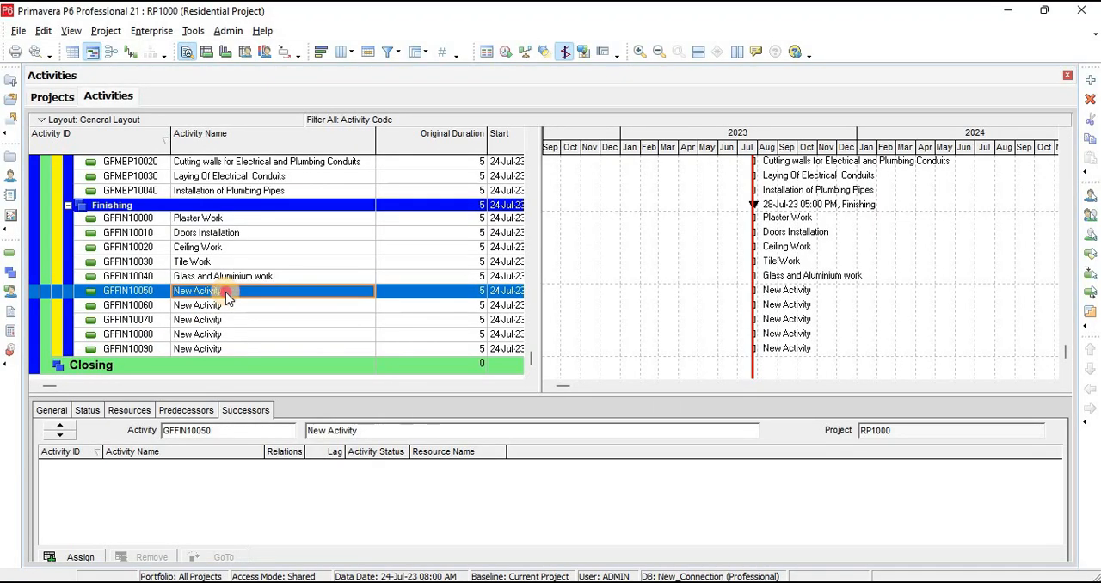
left_click(225, 291)
key("ctrl+v")
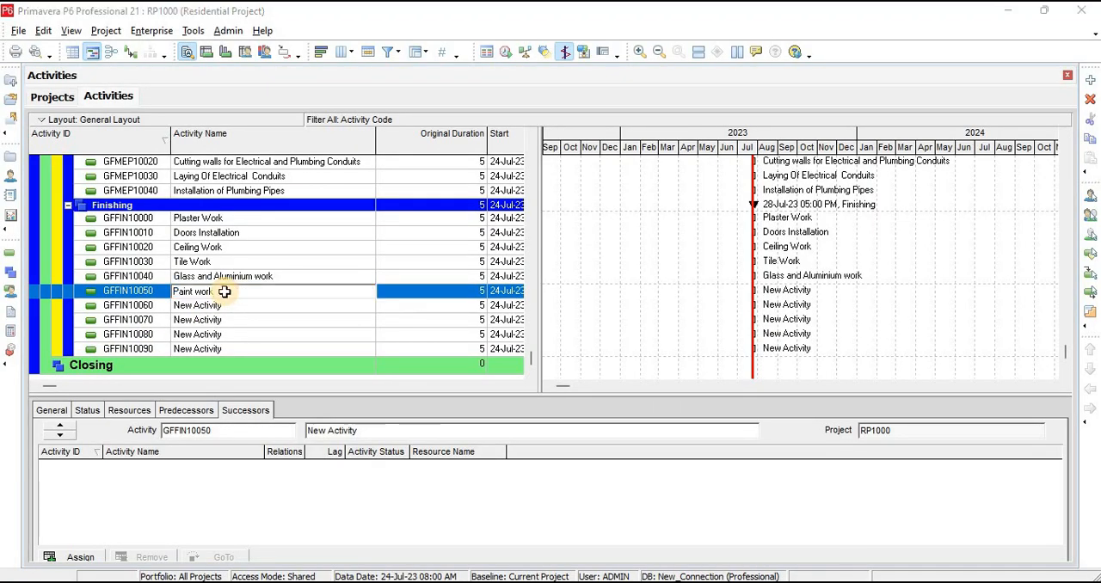
Copy "Grills" from the schedule workbook in Excel as the name of activity GFFIN10060
key("alt+Tab")
left_click(216, 381)
double_click(216, 381)
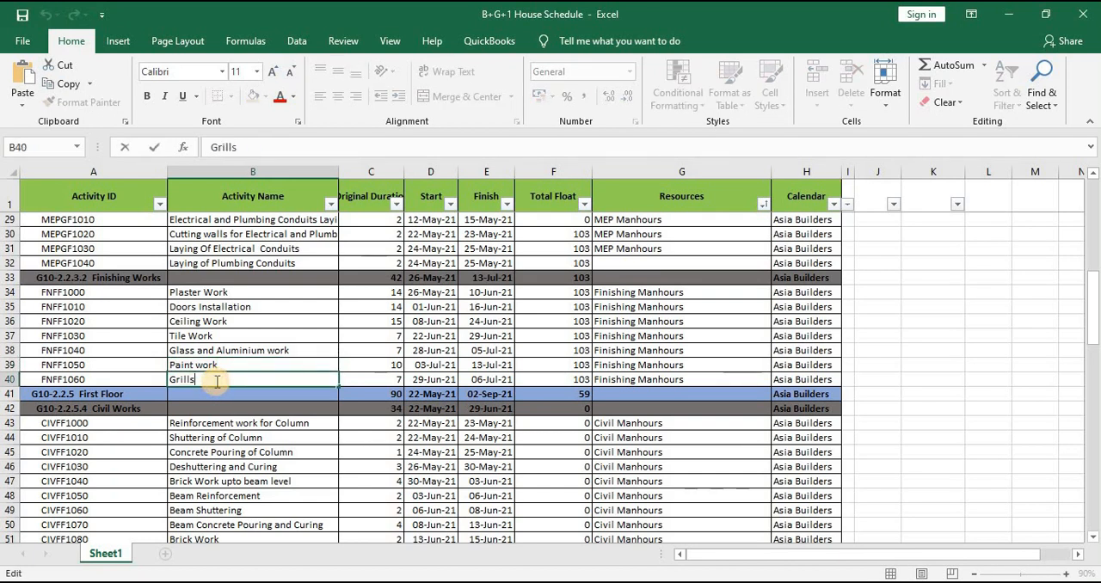
left_click_drag(217, 381, 61, 379)
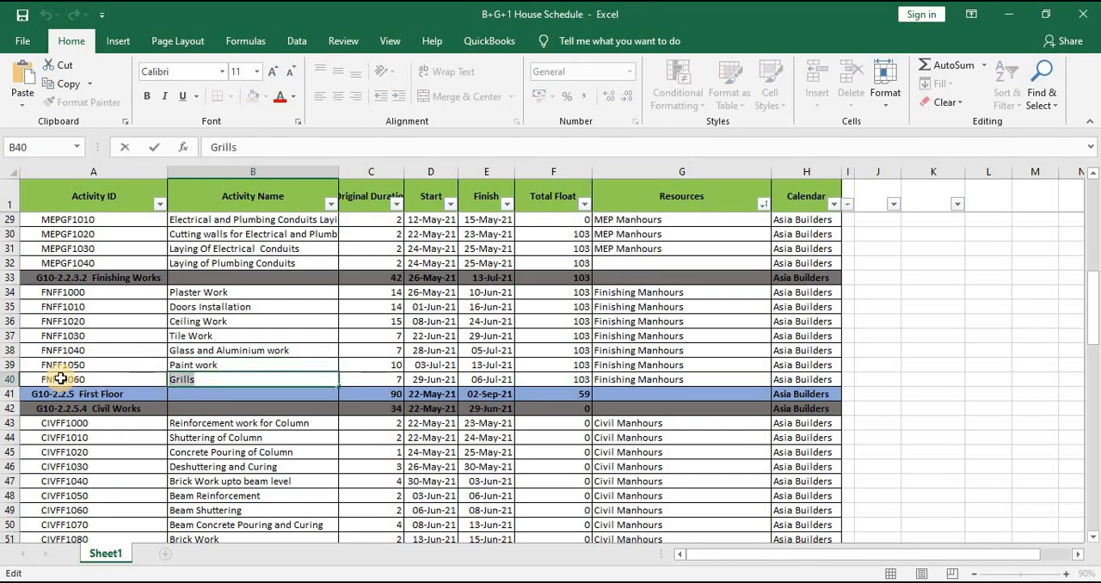
key("alt+Tab")
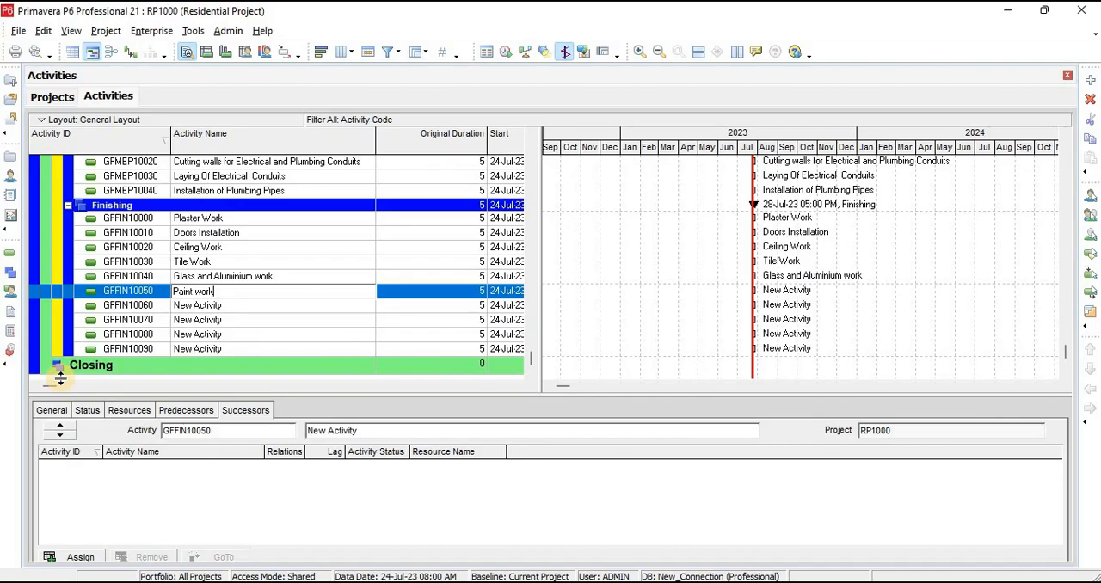
left_click(235, 308)
key("ctrl+v")
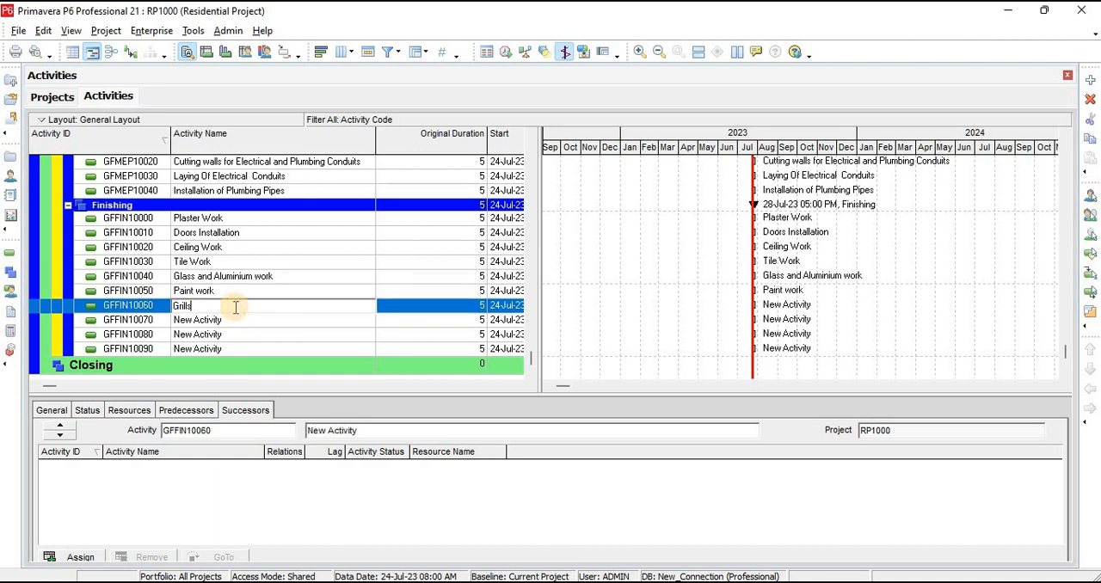
Delete the three unnamed activities GFFIN10070 to GFFIN10090 under Finishing
left_click(232, 320)
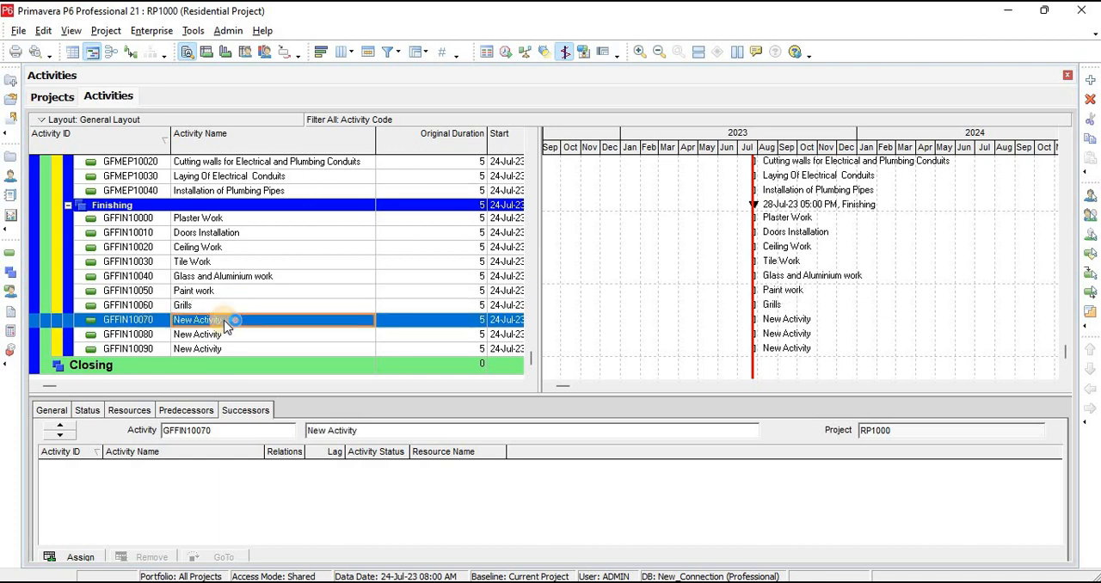
left_click(217, 350, "shift")
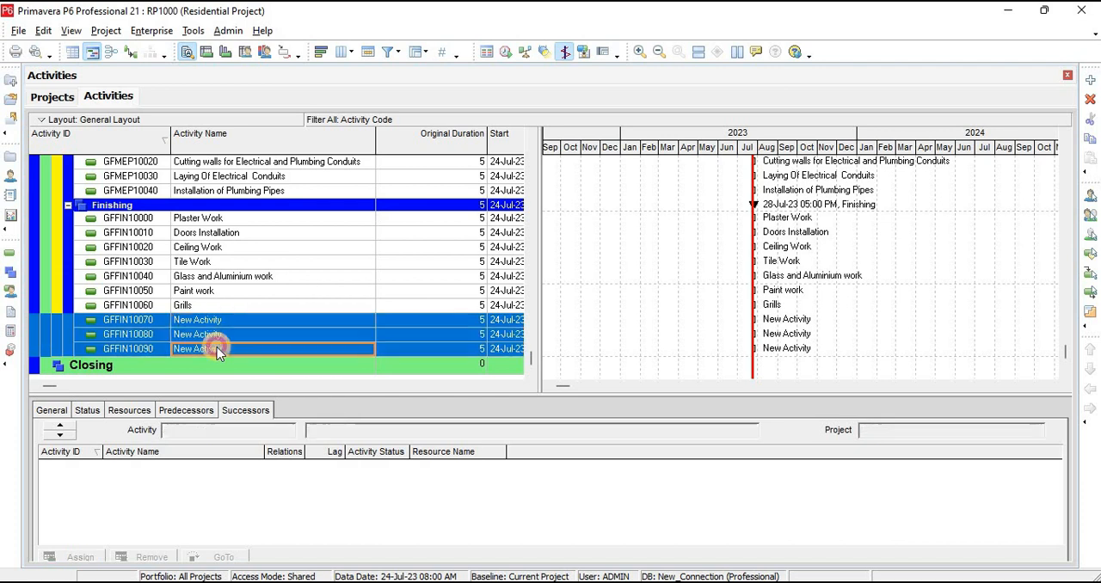
left_click(1090, 102)
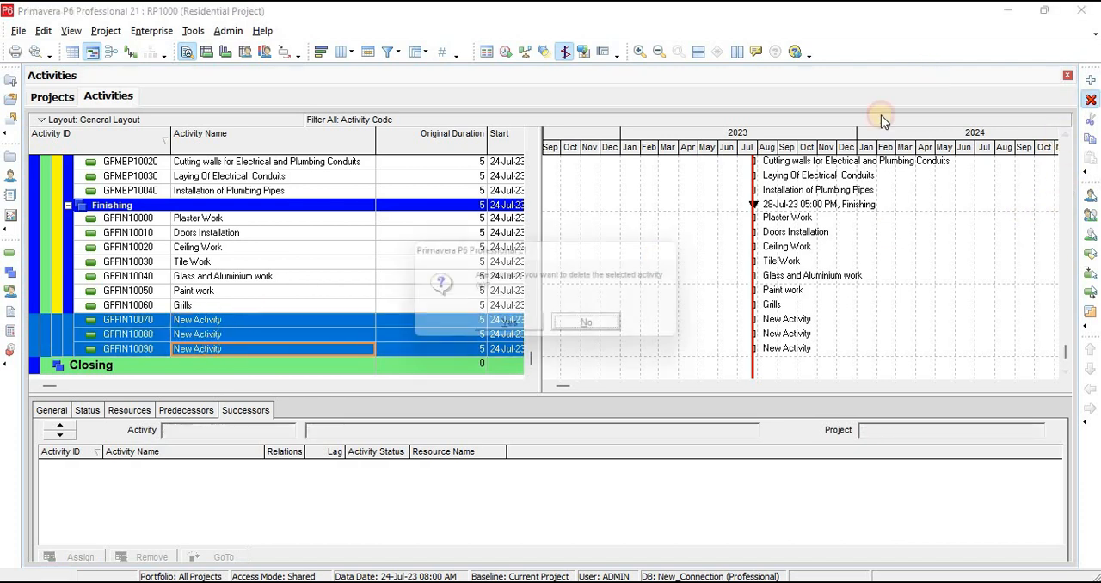
left_click(512, 327)
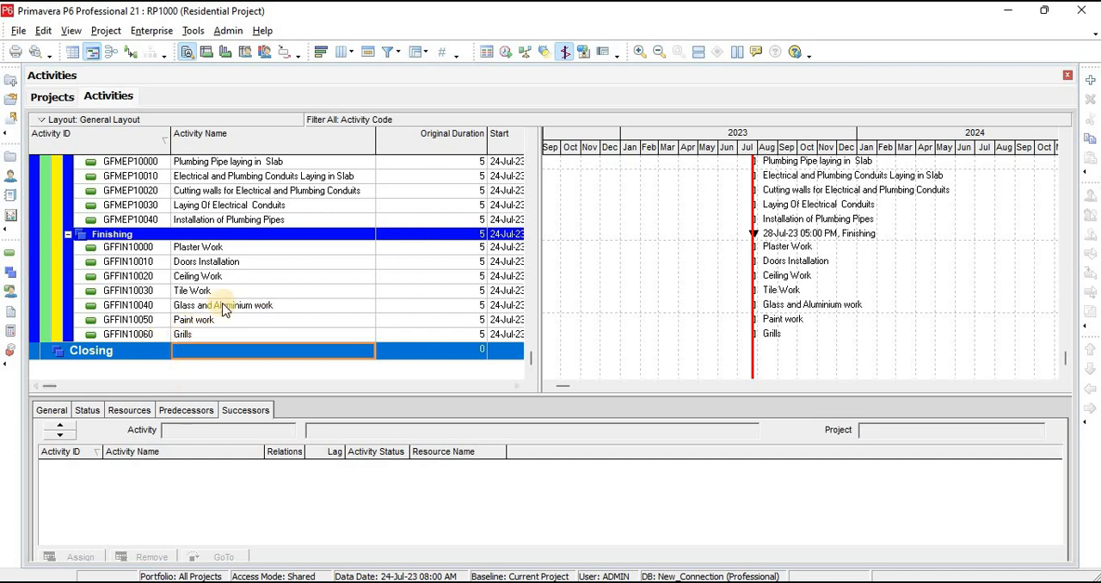
Add an activity under the Closing WBS and set its activity ID to CNG10000
left_click(125, 351)
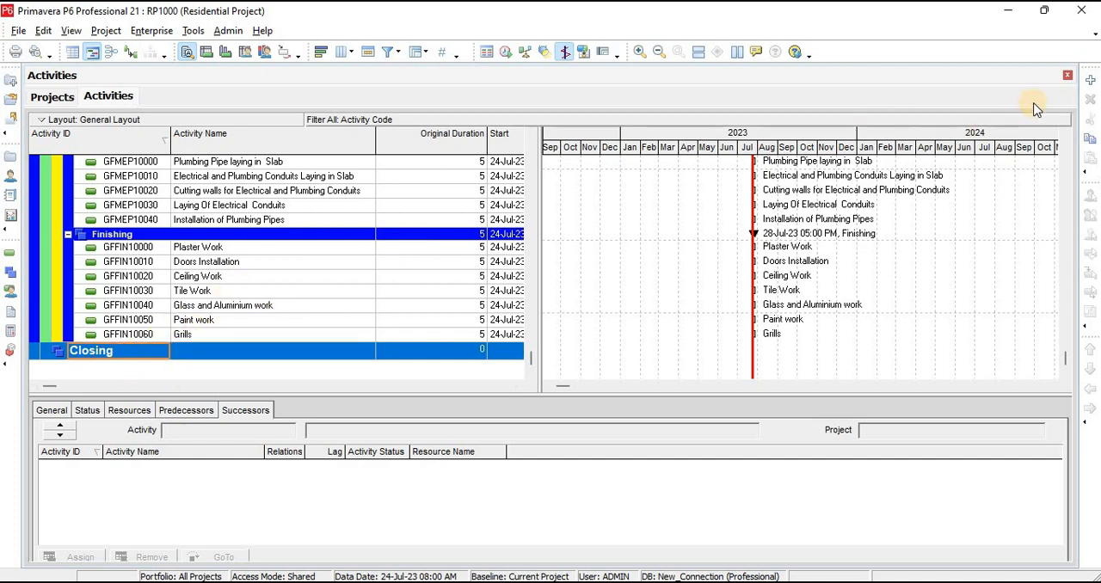
left_click(1090, 83)
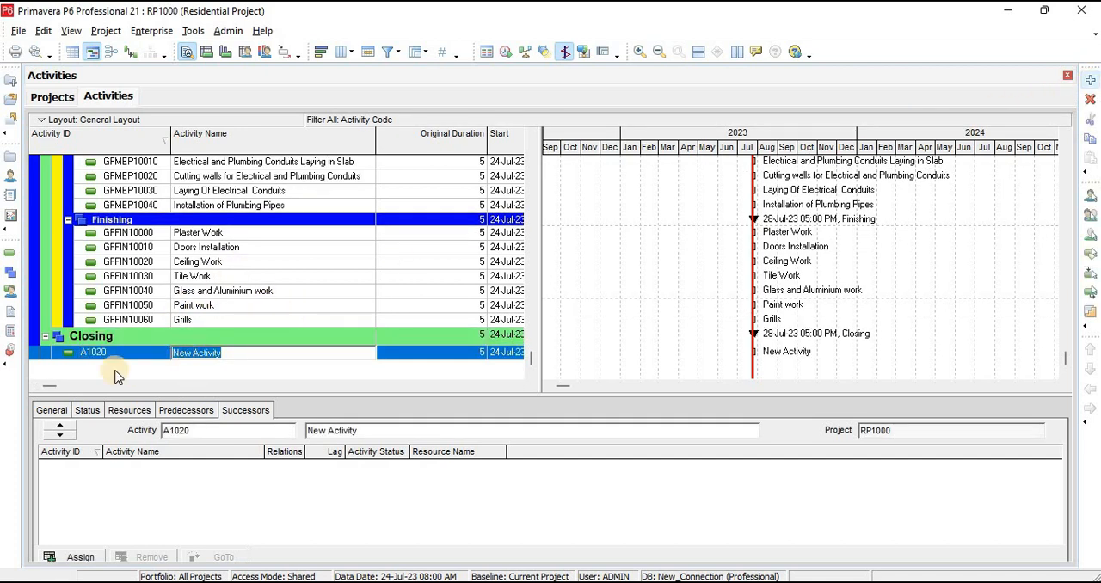
left_click(137, 355)
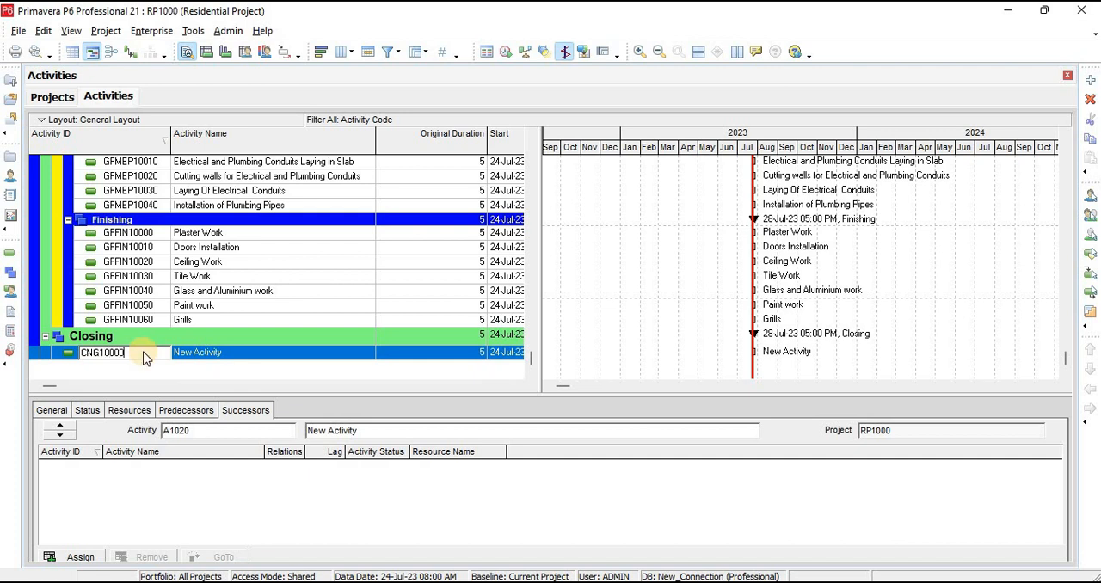
key("Return")
Copy "Touchup Paint" from the Closing section of the schedule workbook in Excel as the name of activity CNG10000
key("super+Tab")
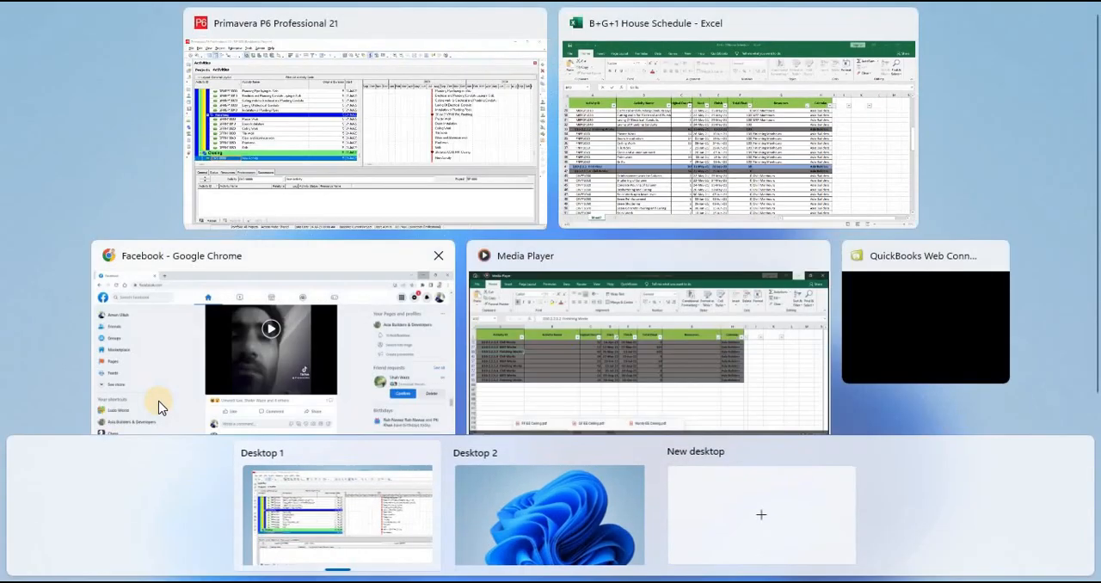
left_click(698, 133)
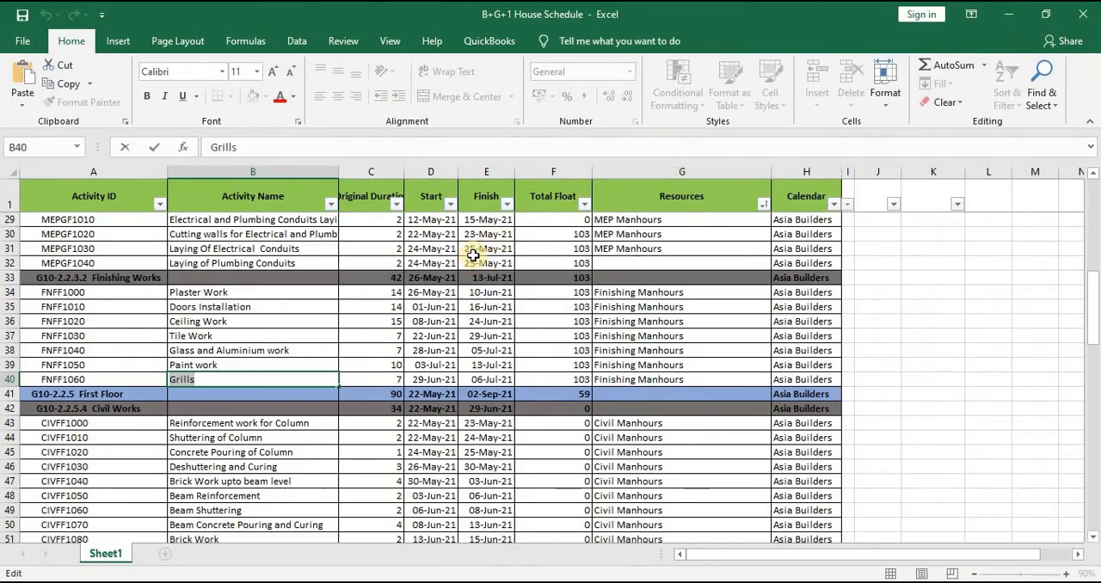
scroll(230, 320, "down", 4)
scroll(231, 320, "down", 20)
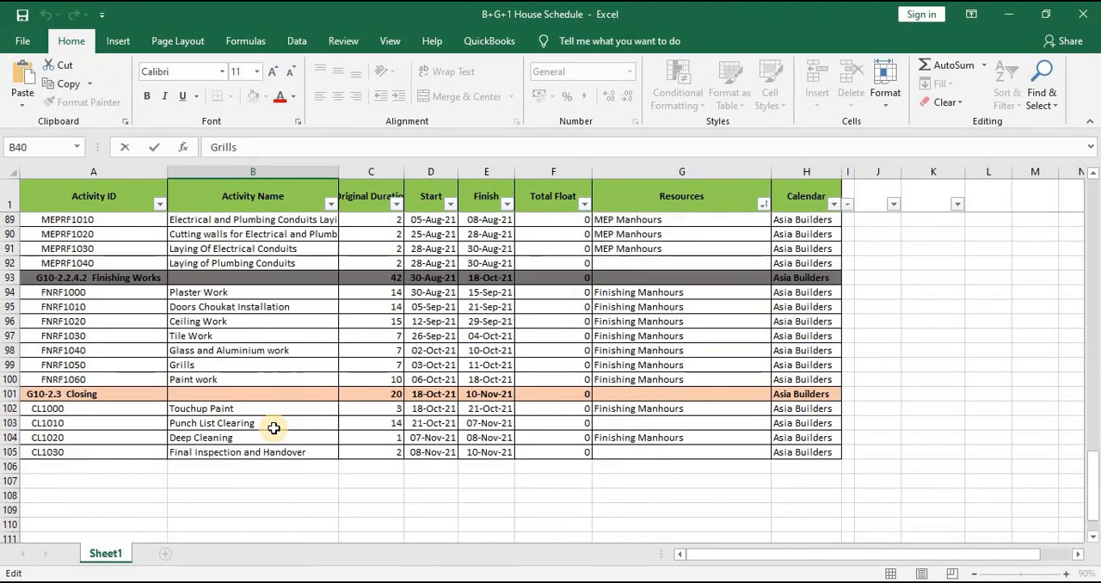
double_click(234, 280)
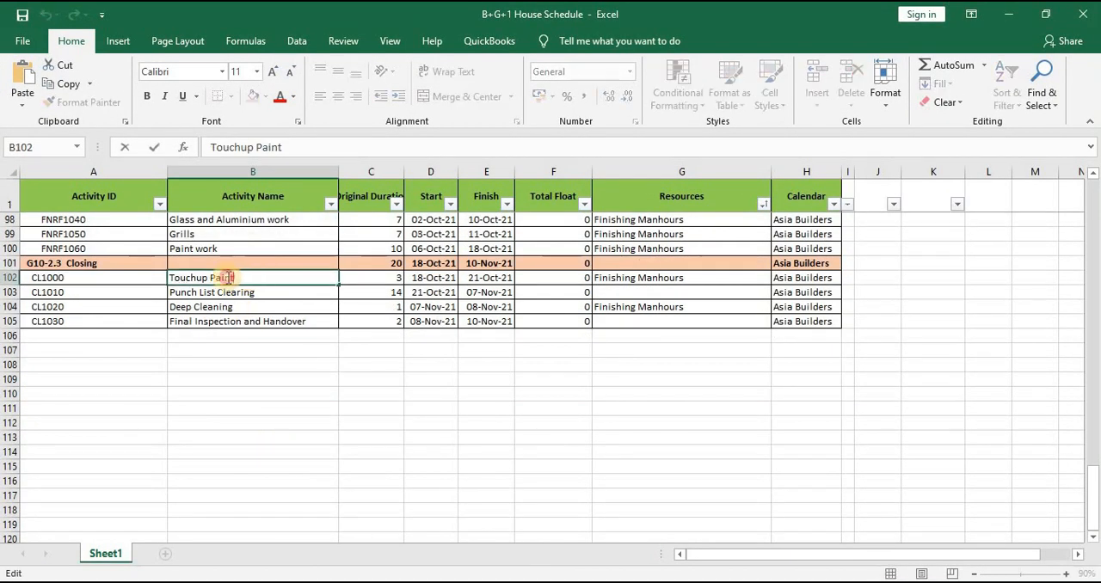
left_click_drag(234, 281, 64, 282)
key("ctrl+c")
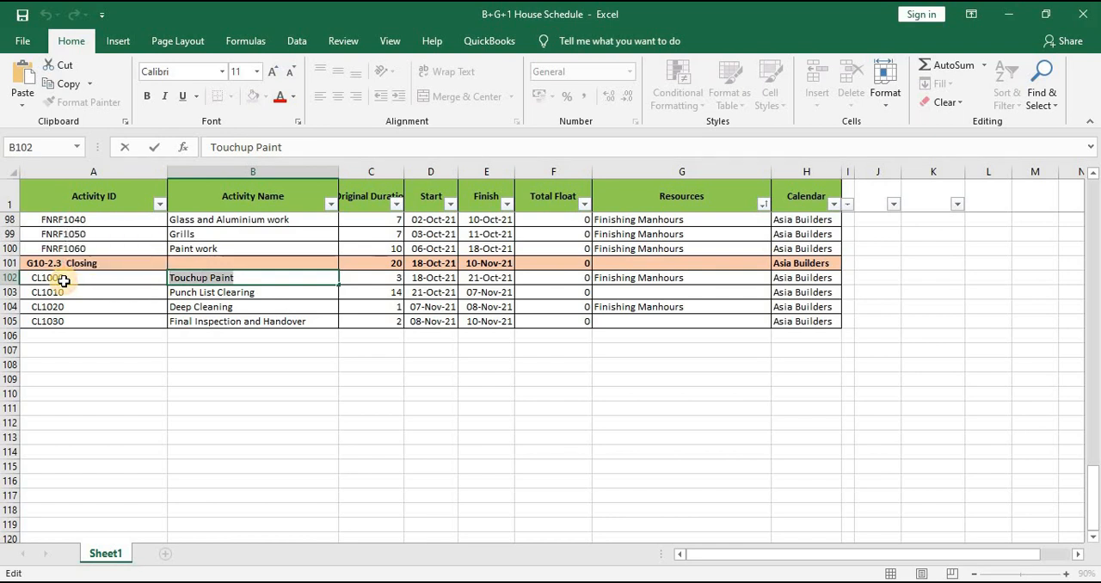
key("alt+Tab")
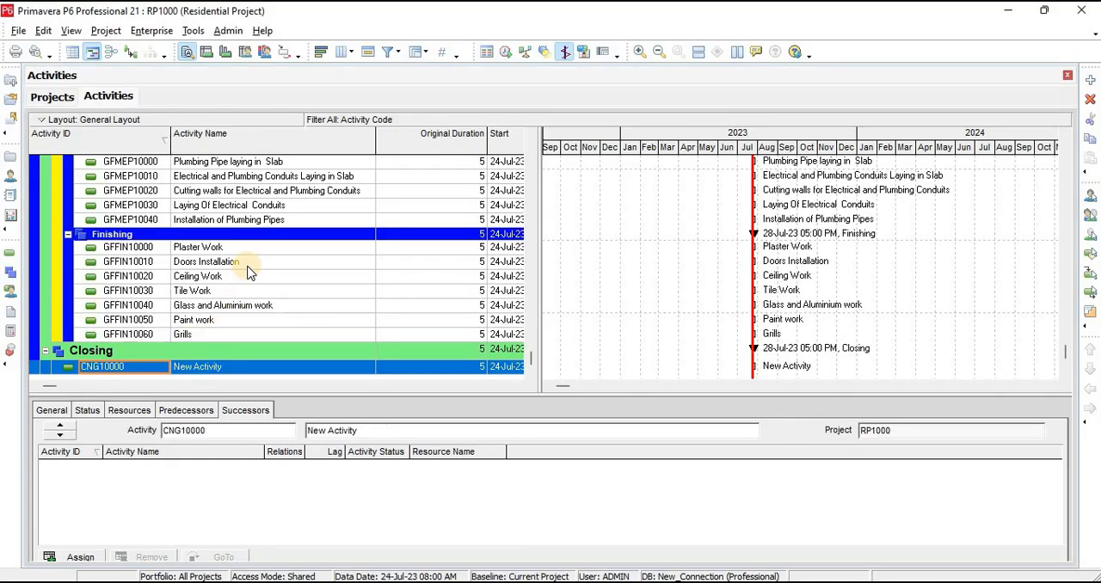
left_click(232, 368)
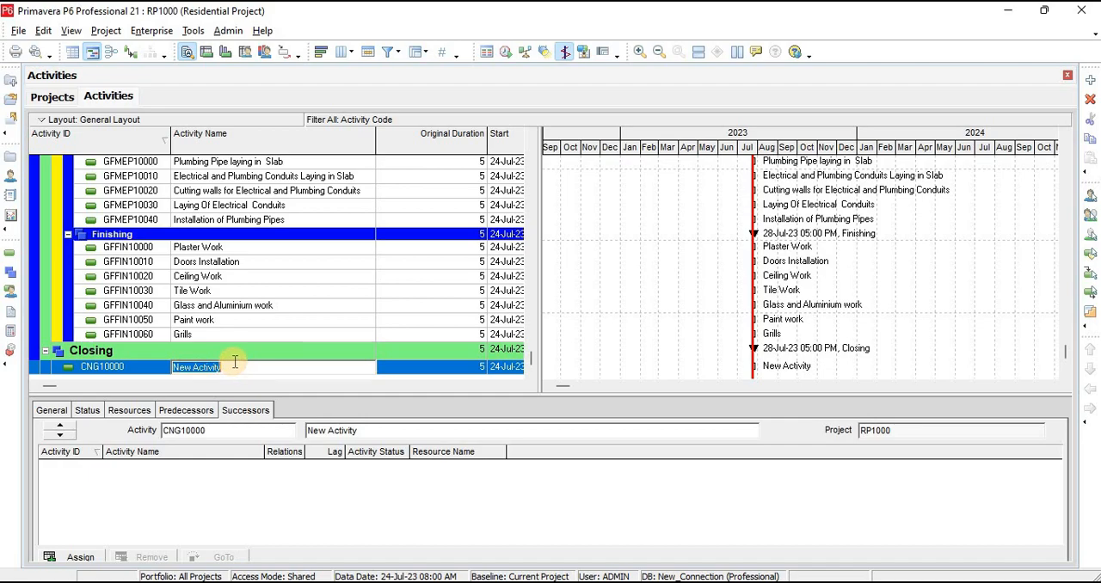
key("ctrl+v")
Copy "Punch List Clearing" from the workbook in Excel, add four more Closing activities, and use it as the name of CNG10010
key("alt+Tab")
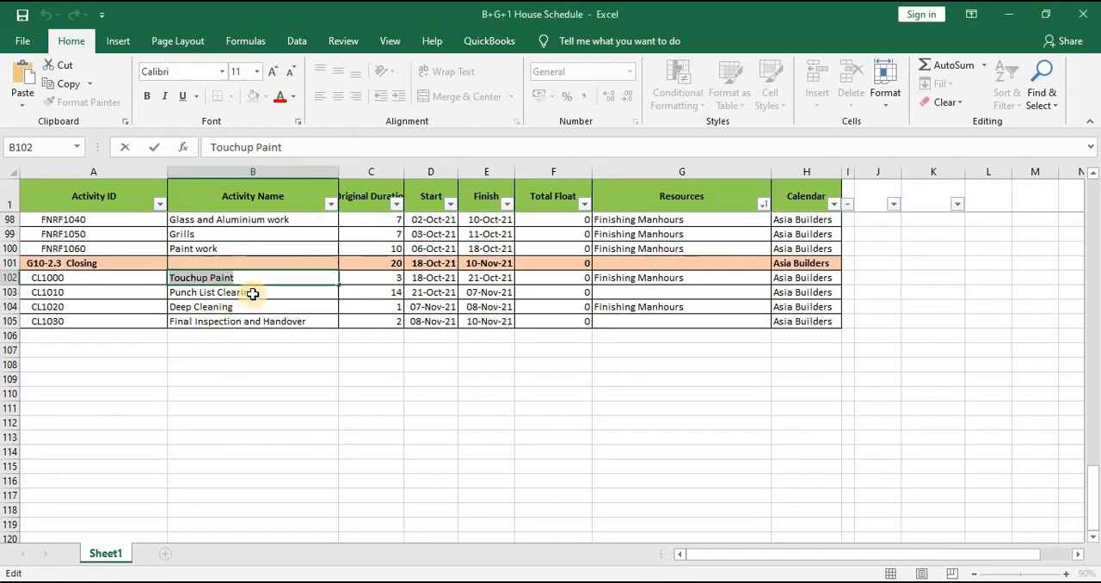
left_click(253, 291)
double_click(278, 292)
left_click_drag(278, 292, 60, 283)
key("ctrl+c")
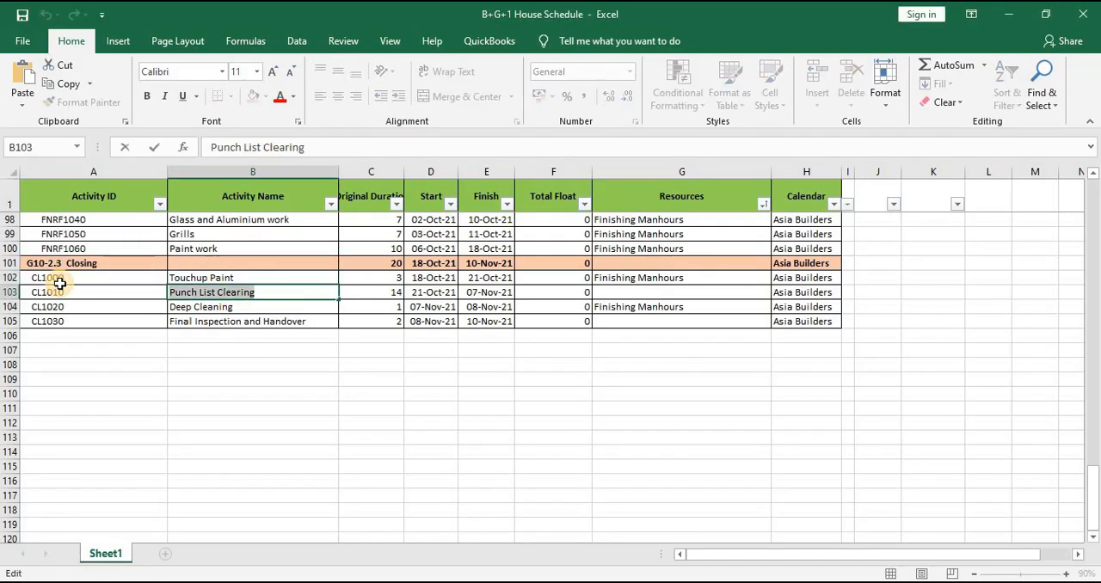
key("alt+Tab")
left_click(408, 366)
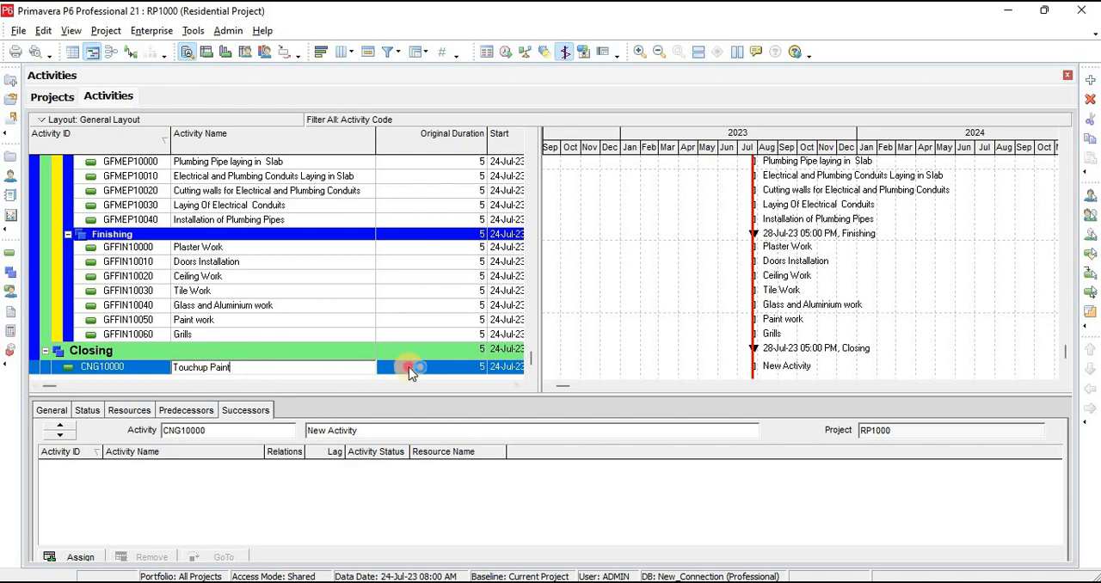
left_click(1090, 80)
left_click(1089, 80)
left_click(1090, 80)
left_click(1090, 80)
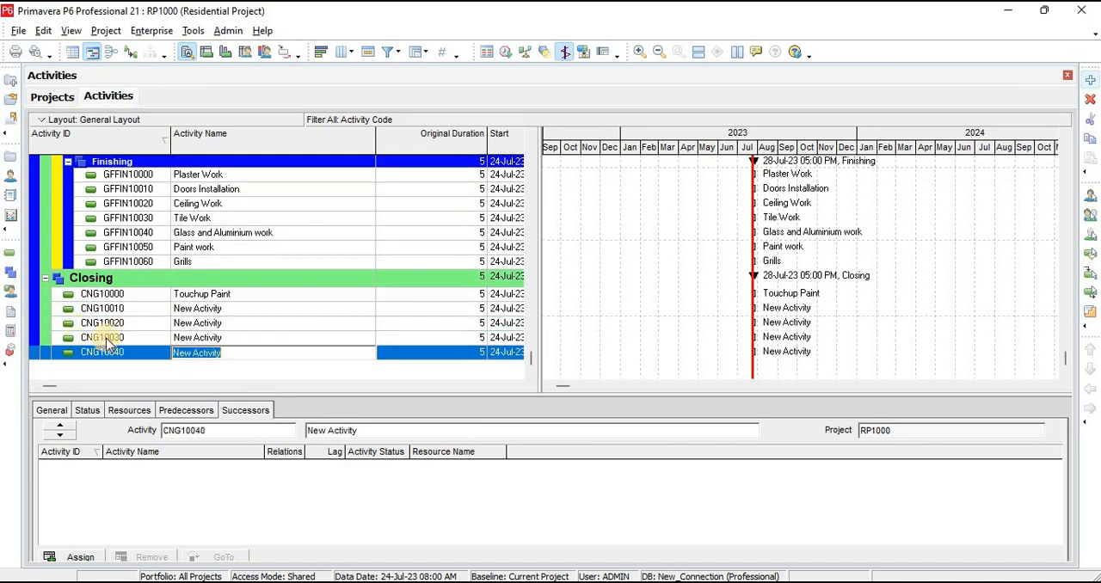
left_click(234, 308)
key("ctrl+v")
Copy "Deep Cleaning" from the schedule workbook in Excel as the name of activity CNG10020
key("alt+Tab")
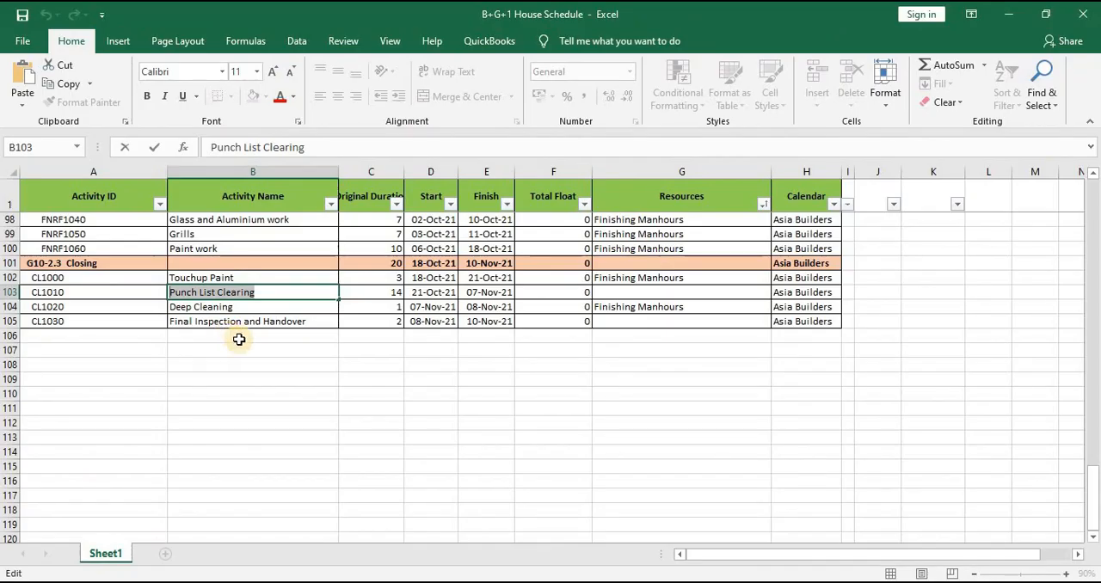
double_click(243, 306)
left_click_drag(244, 308, 35, 309)
key("ctrl+c")
key("alt+Tab")
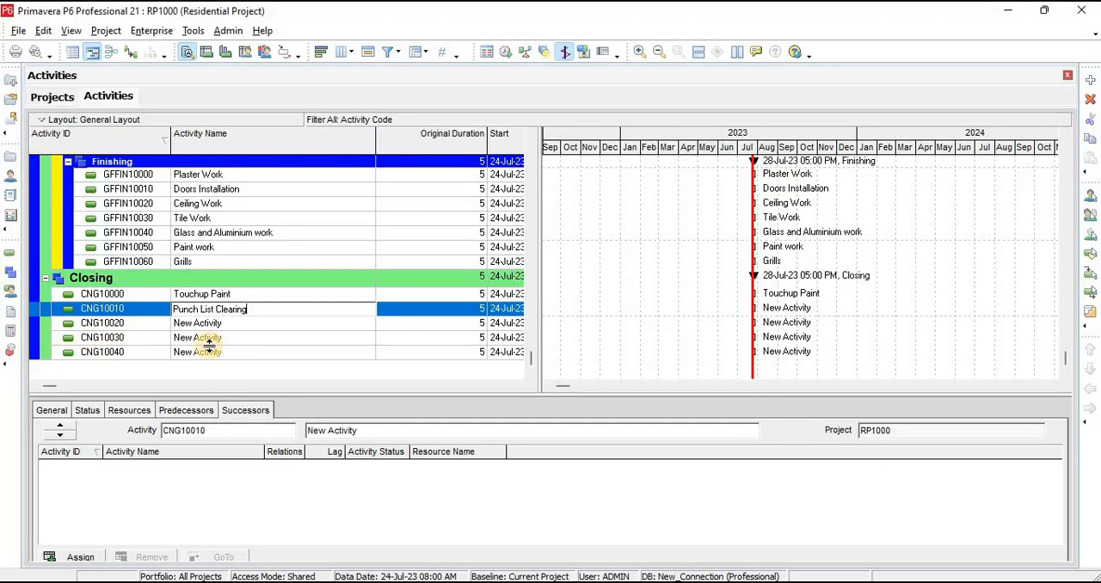
double_click(232, 324)
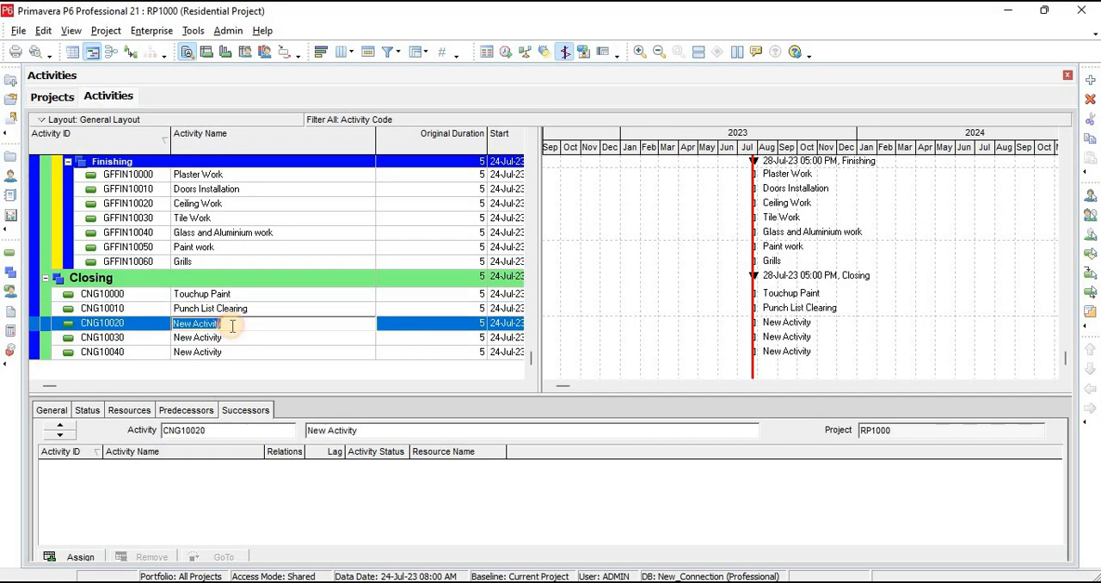
key("ctrl+v")
Copy "Final Inspection and Handover" from the schedule workbook in Excel as the name of activity CNG10030
key("alt+Tab")
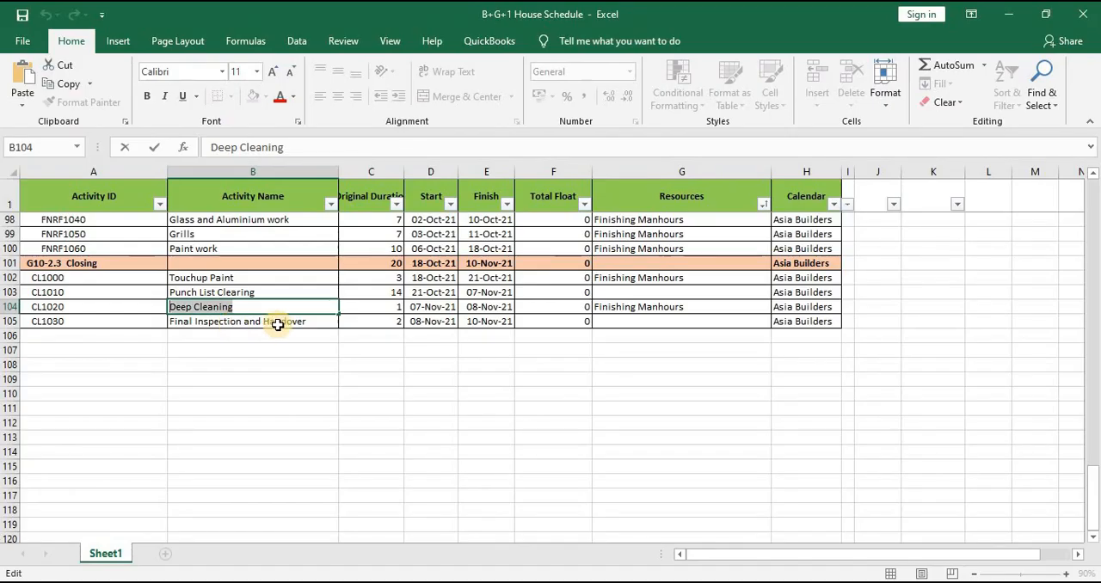
double_click(301, 321)
left_click_drag(305, 321, 81, 329)
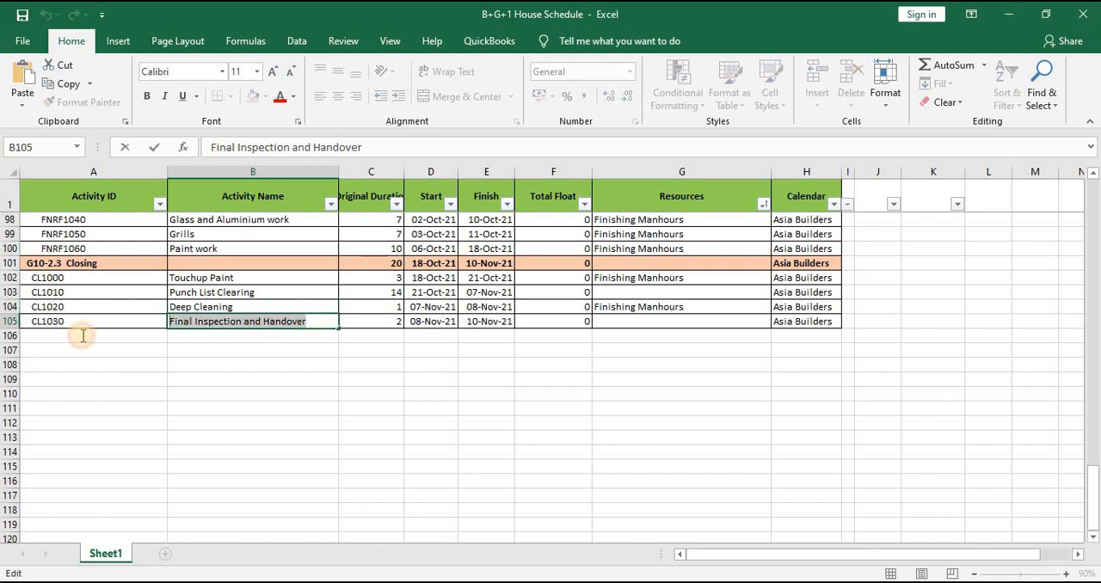
key("ctrl+c")
key("alt+Tab")
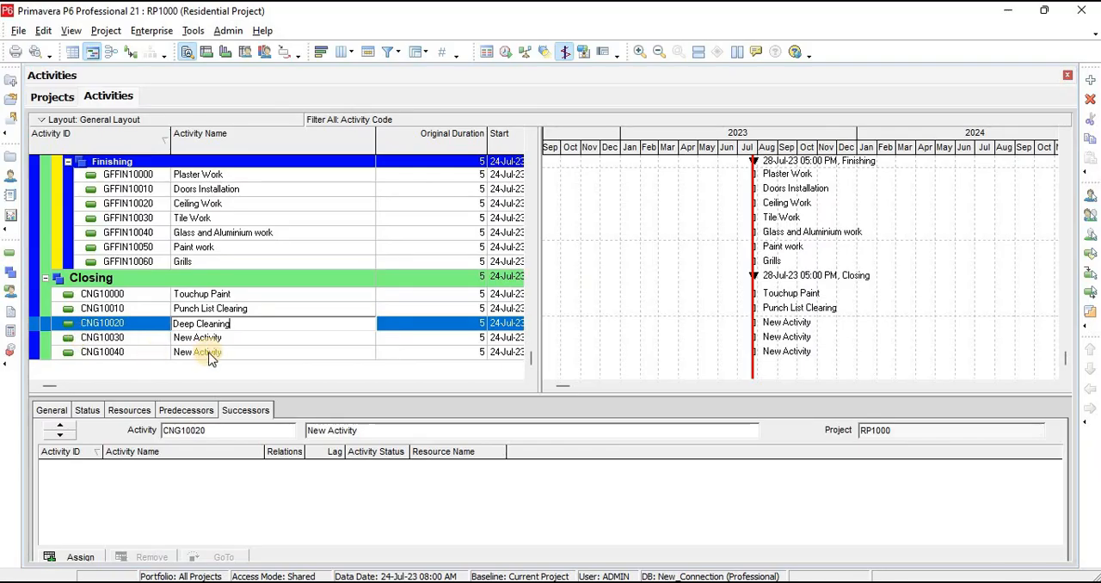
left_click(233, 337)
left_click(233, 336)
key("ctrl+v")
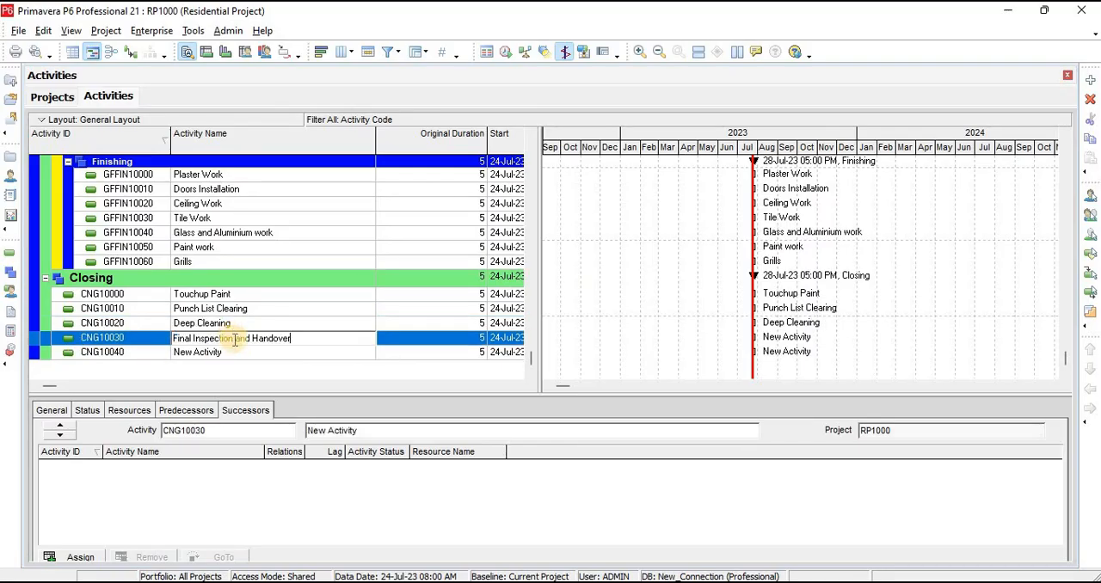
Delete the surplus activity CNG10040 from the Closing section in Primavera P6
left_click(231, 352)
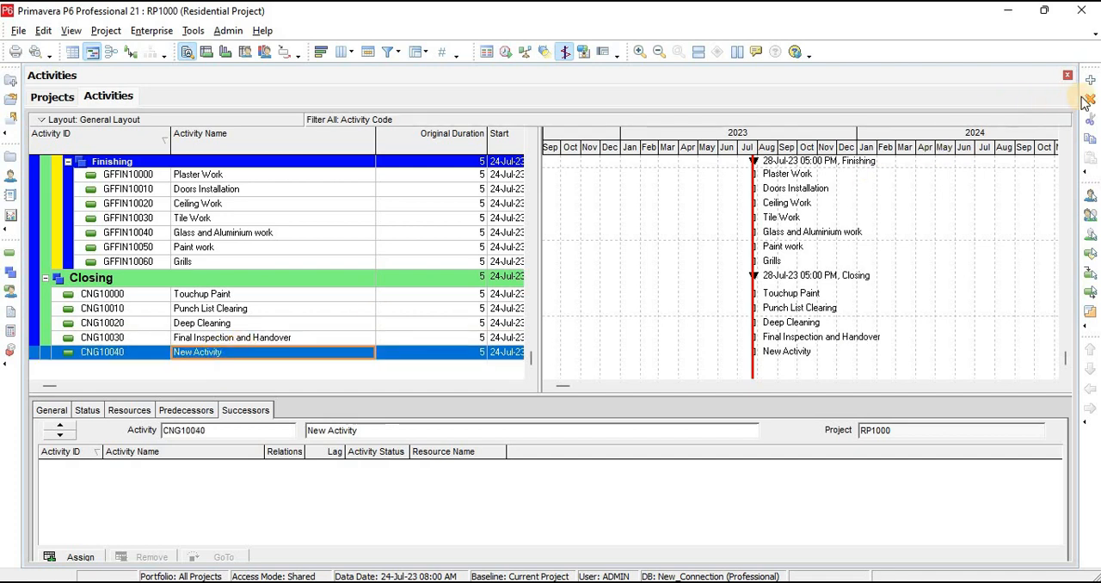
left_click(514, 327)
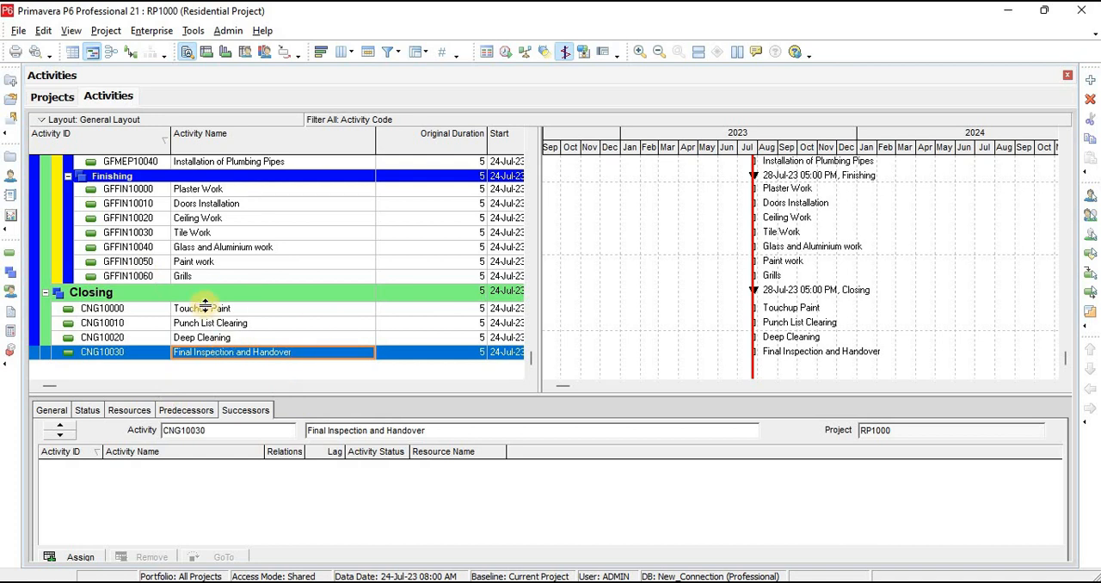
Widen the activity table so that it shows the full Start and Finish columns beside the Gantt chart
scroll(228, 297, "up", 3)
scroll(234, 296, "down", 2)
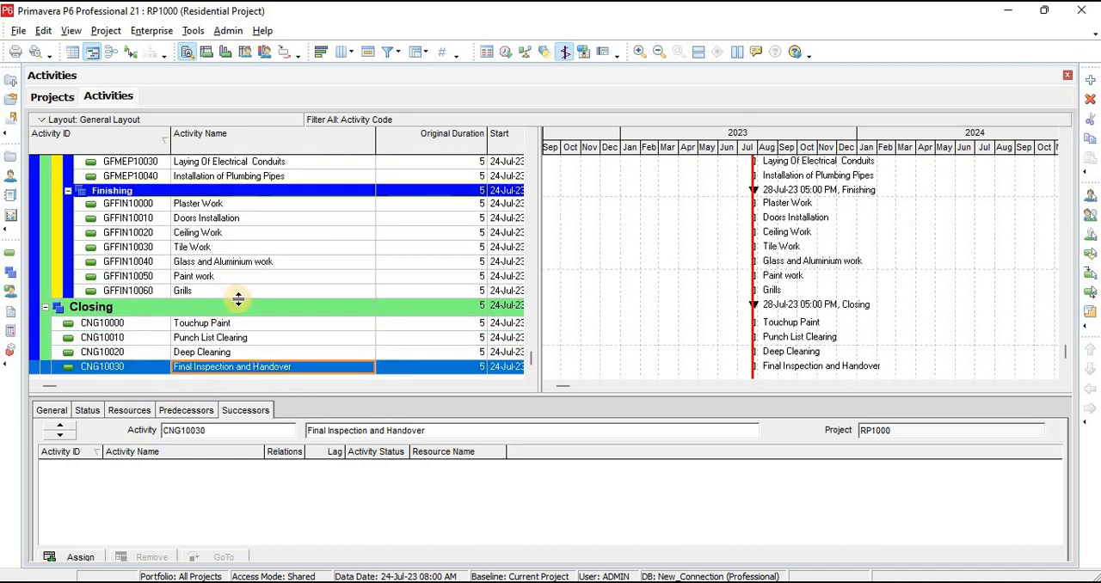
scroll(238, 297, "up", 10)
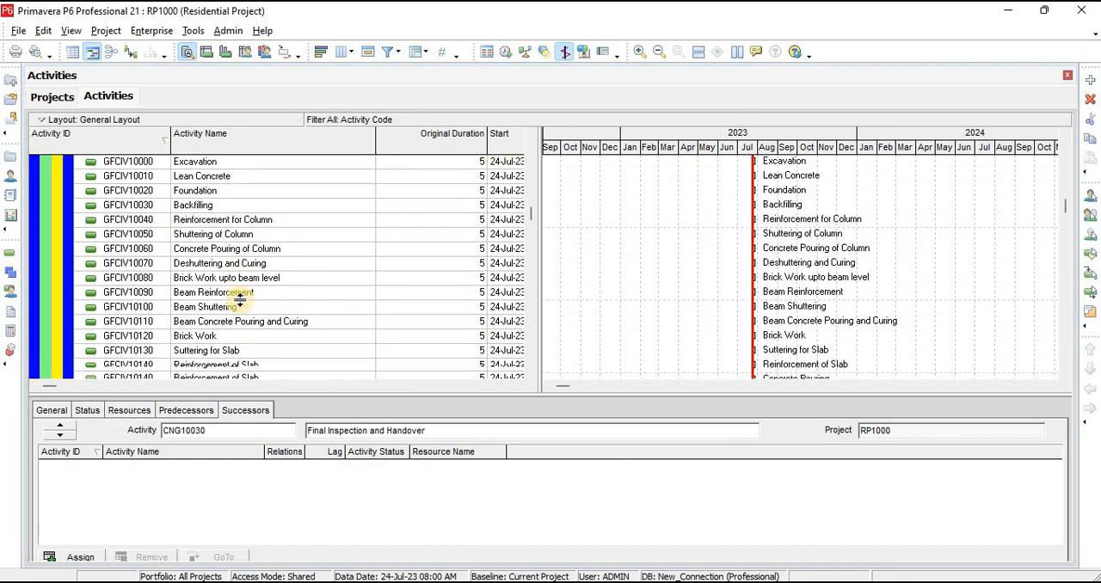
scroll(239, 298, "up", 2)
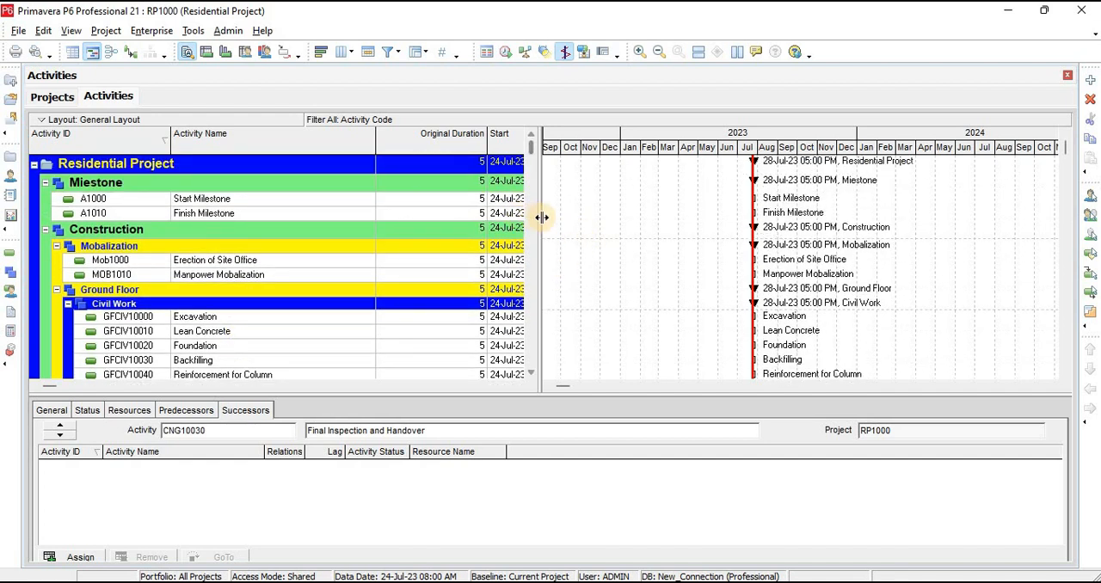
left_click_drag(542, 217, 746, 222)
Review the Mobalization and Ground Floor Civil Work activities with their durations and start and finish dates
scroll(555, 223, "down", 1)
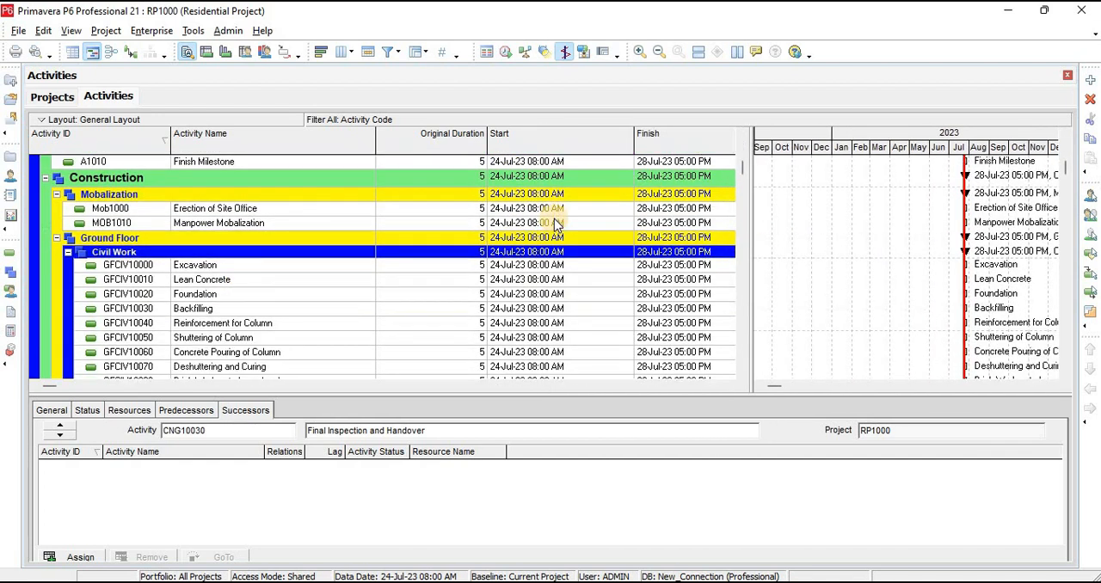
scroll(555, 224, "down", 2)
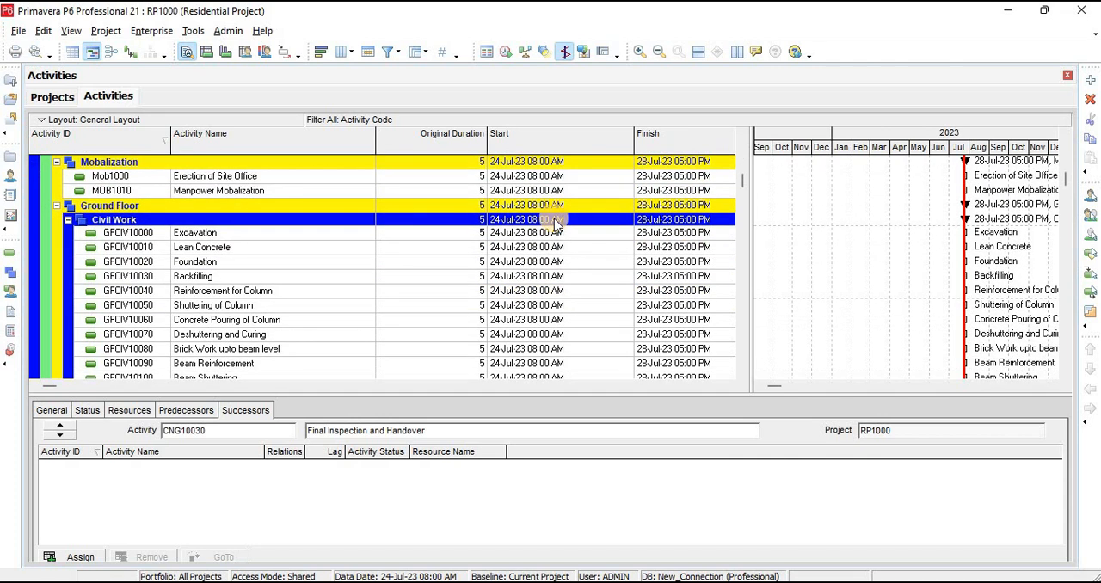
scroll(554, 222, "down", 4)
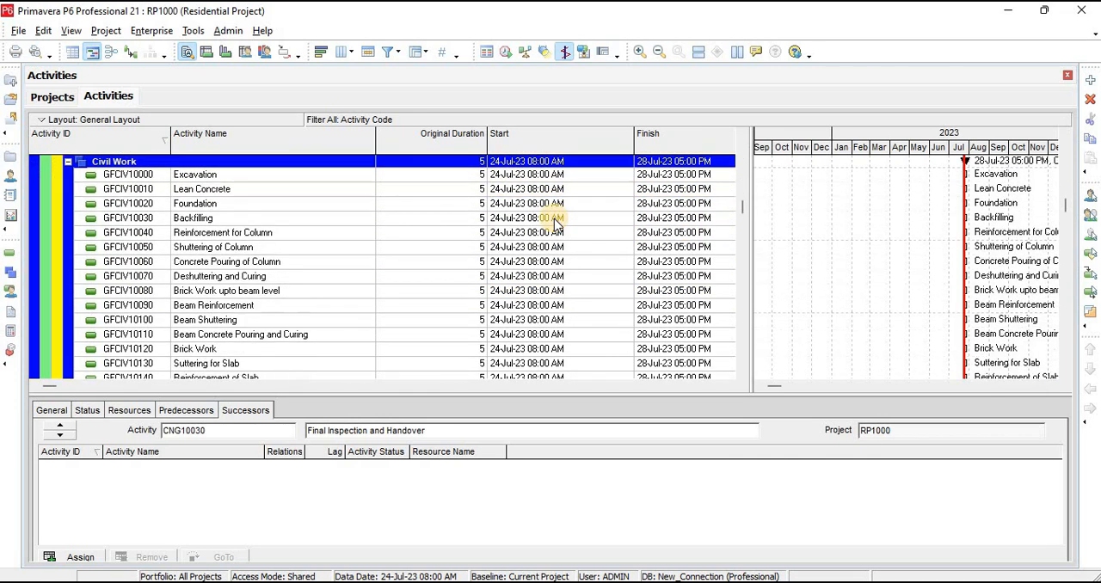
scroll(554, 222, "up", 4)
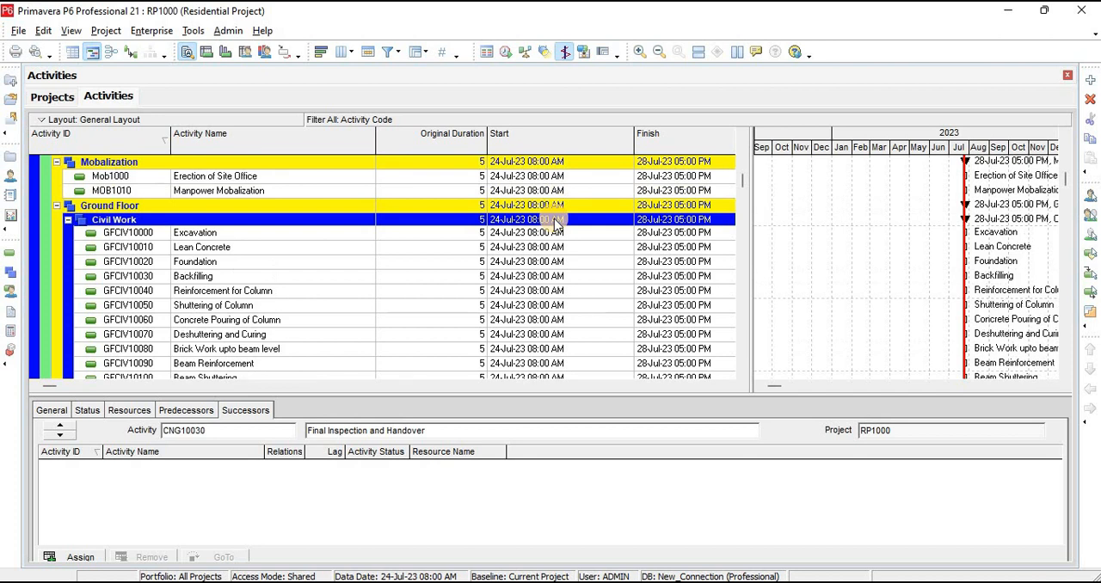
scroll(554, 224, "down", 4)
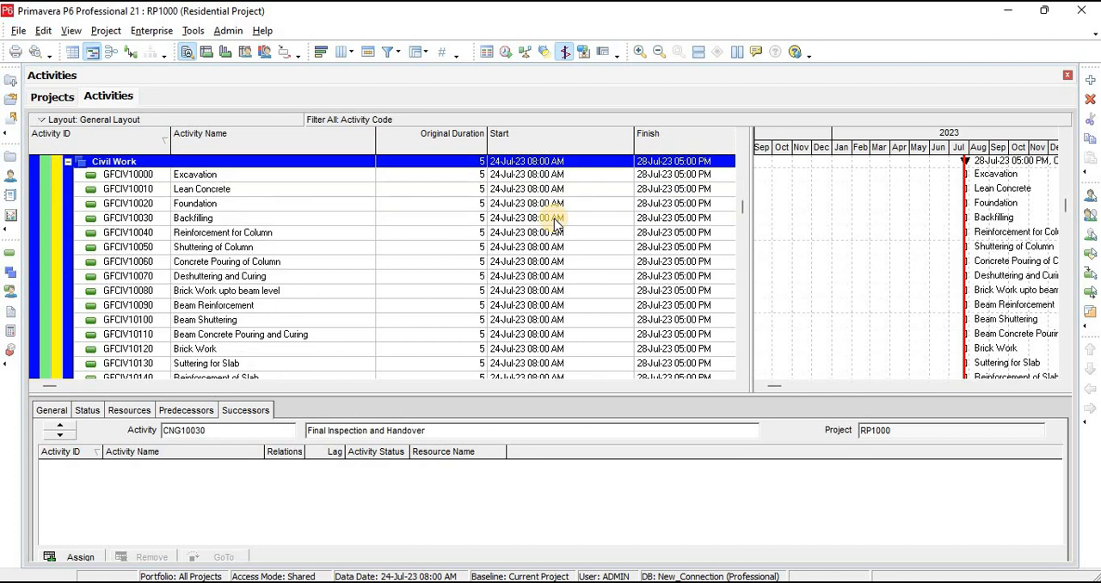
scroll(555, 222, "down", 4)
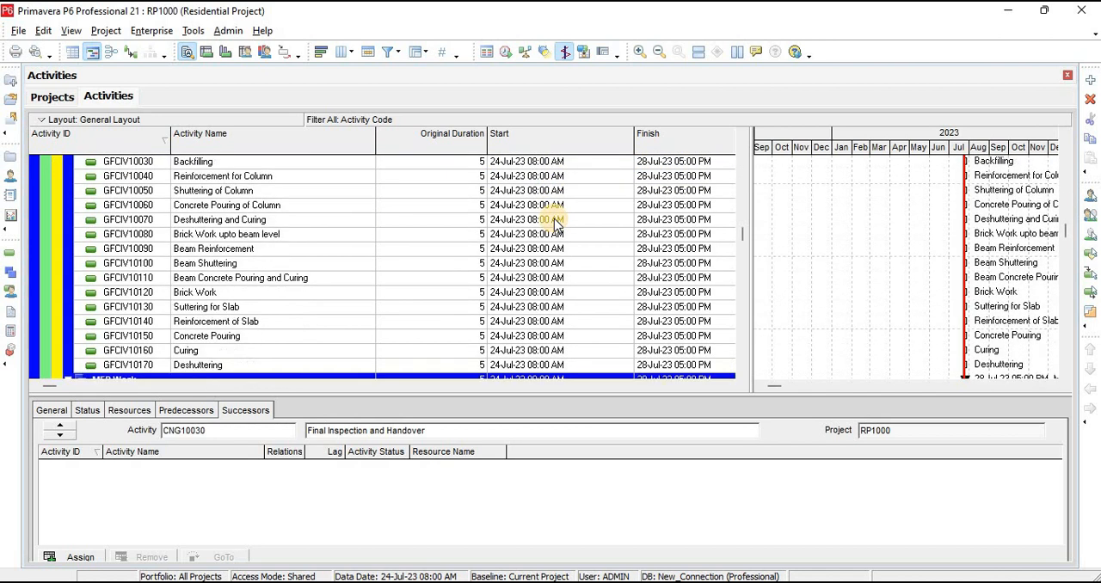
scroll(554, 222, "up", 2)
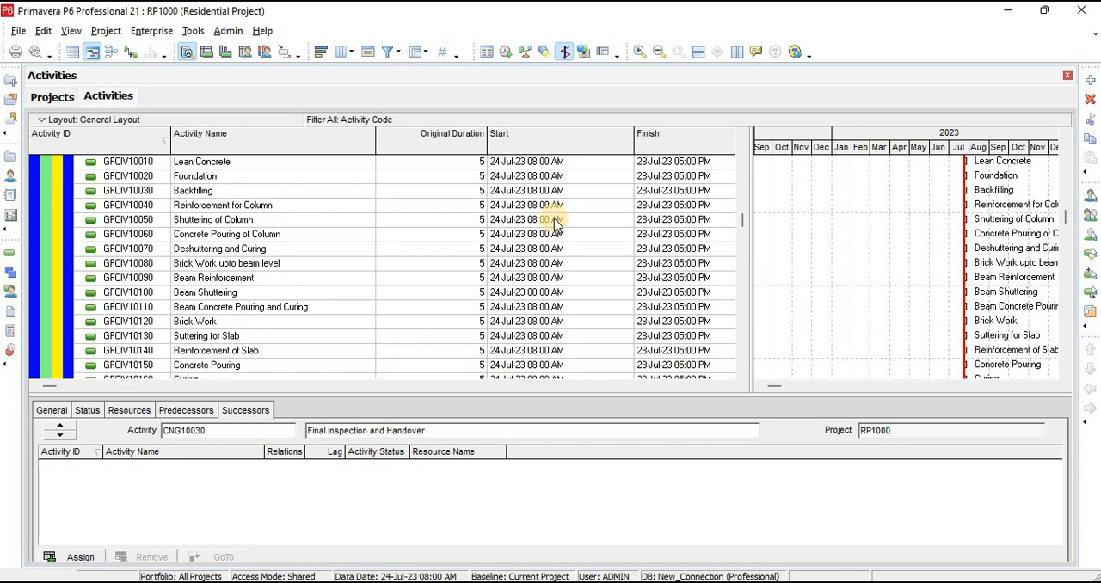
scroll(555, 222, "up", 6)
scroll(555, 222, "up", 3)
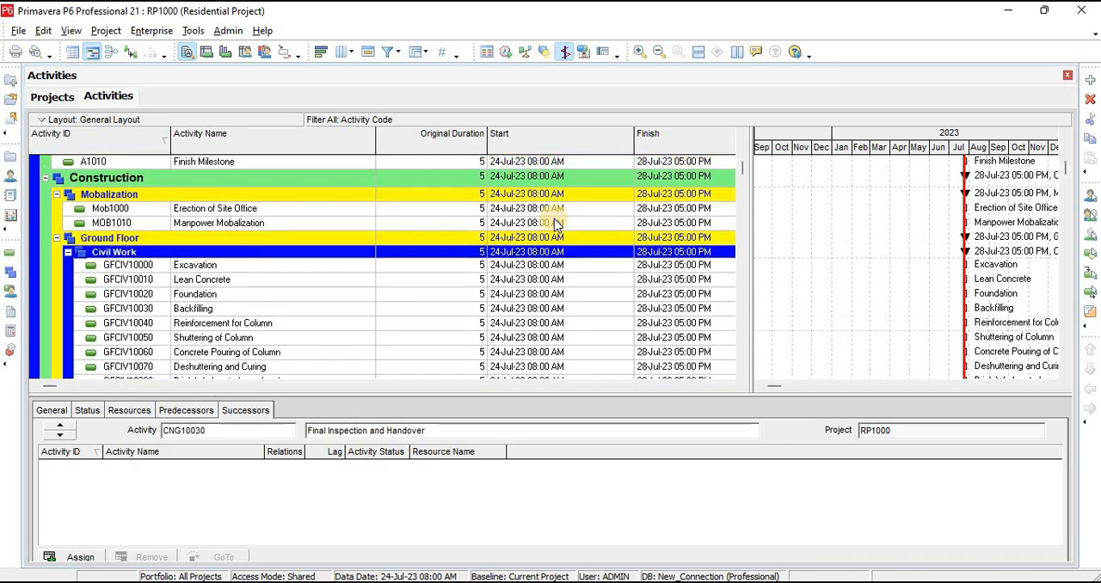
scroll(554, 224, "up", 3)
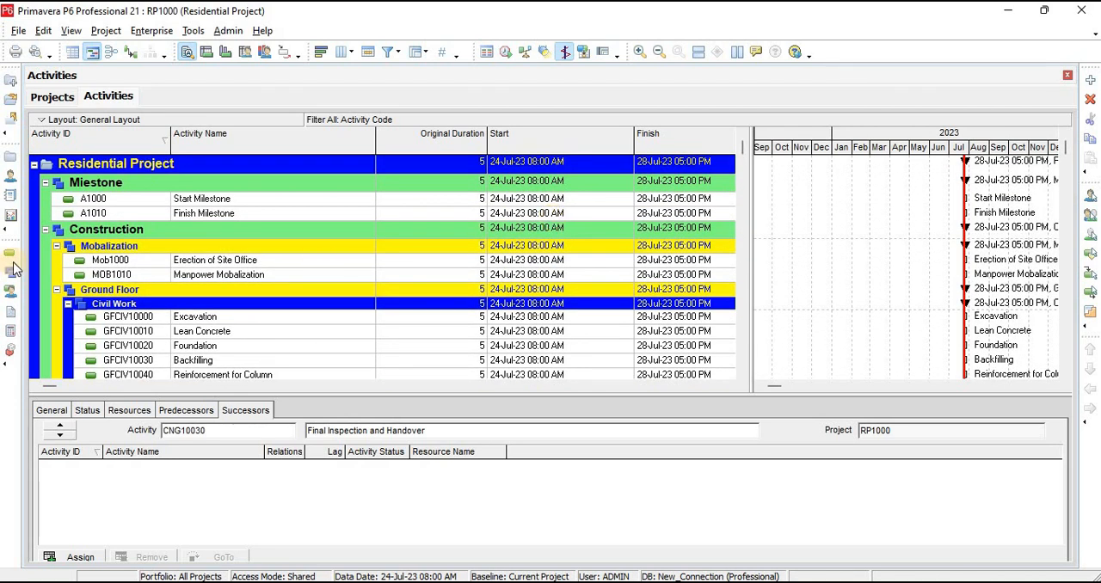
Change the activity type of A1000 to Start Milestone in its general details
left_click(236, 201)
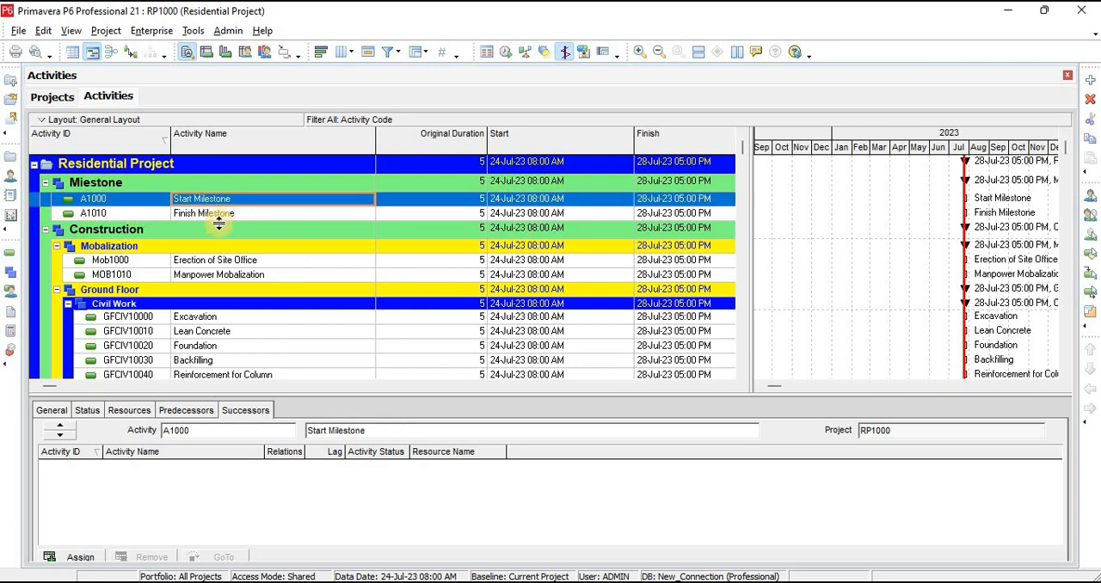
left_click(51, 411)
left_click(138, 486)
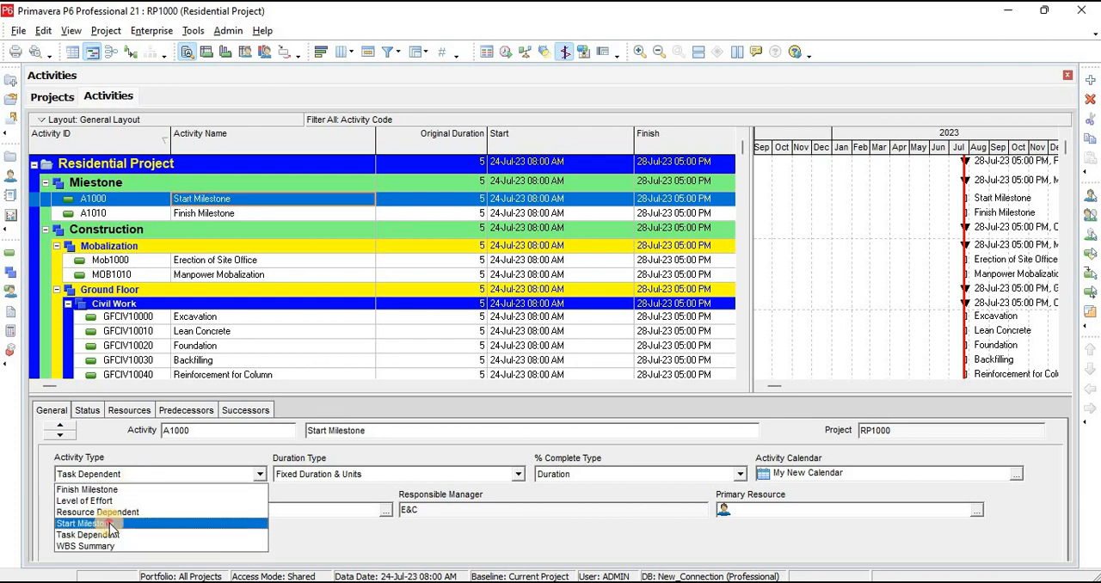
left_click(109, 523)
Change the activity type of A1010 to Finish Milestone
left_click(231, 215)
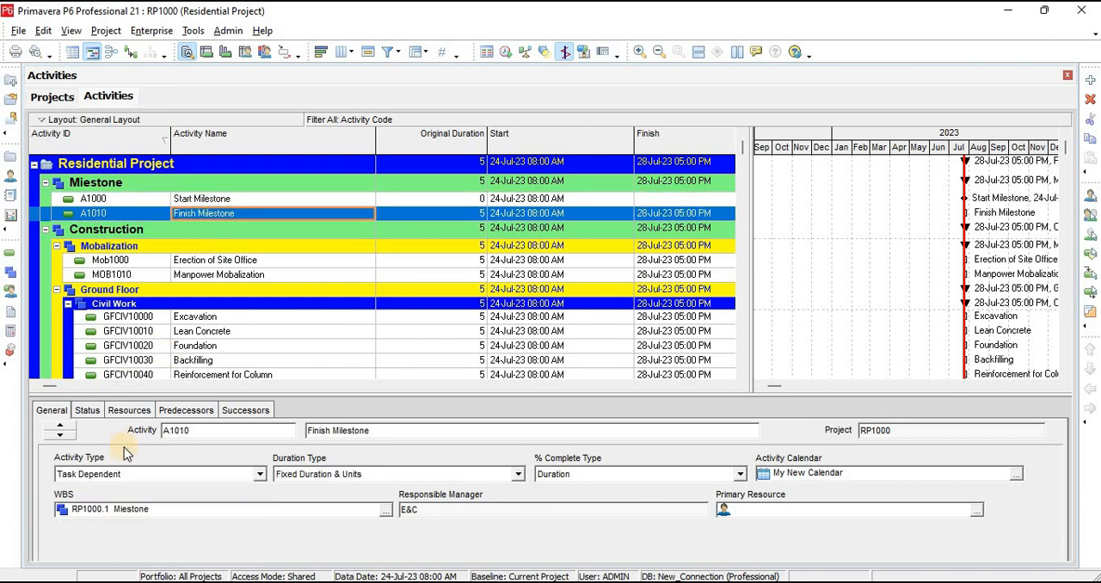
left_click(92, 482)
left_click(99, 488)
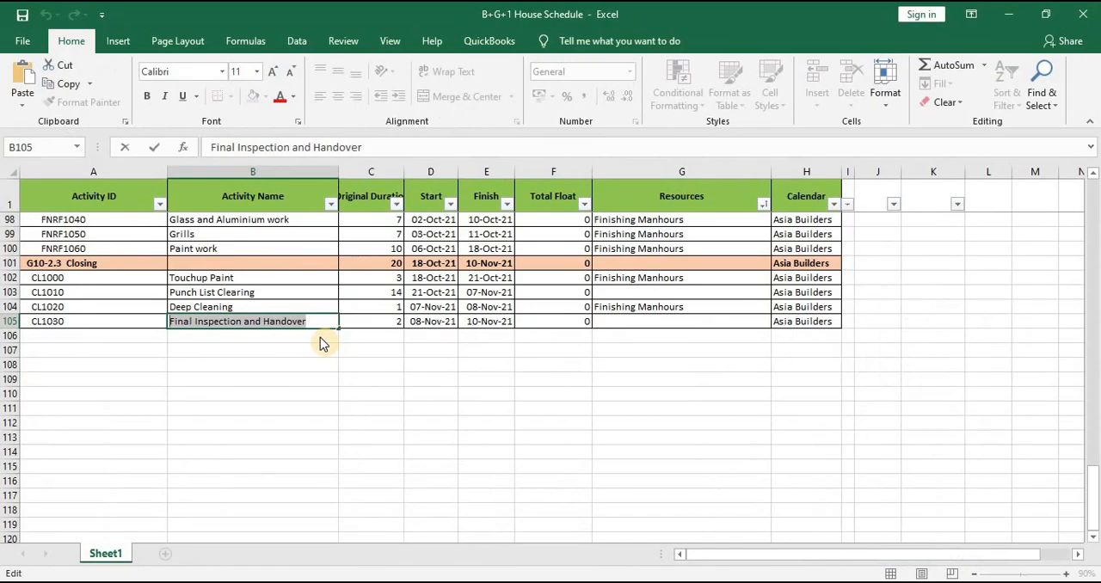
Return the schedule workbook to its first rows and shrink and move the Primavera P6 window to make room beside it
scroll(356, 365, "up", 20)
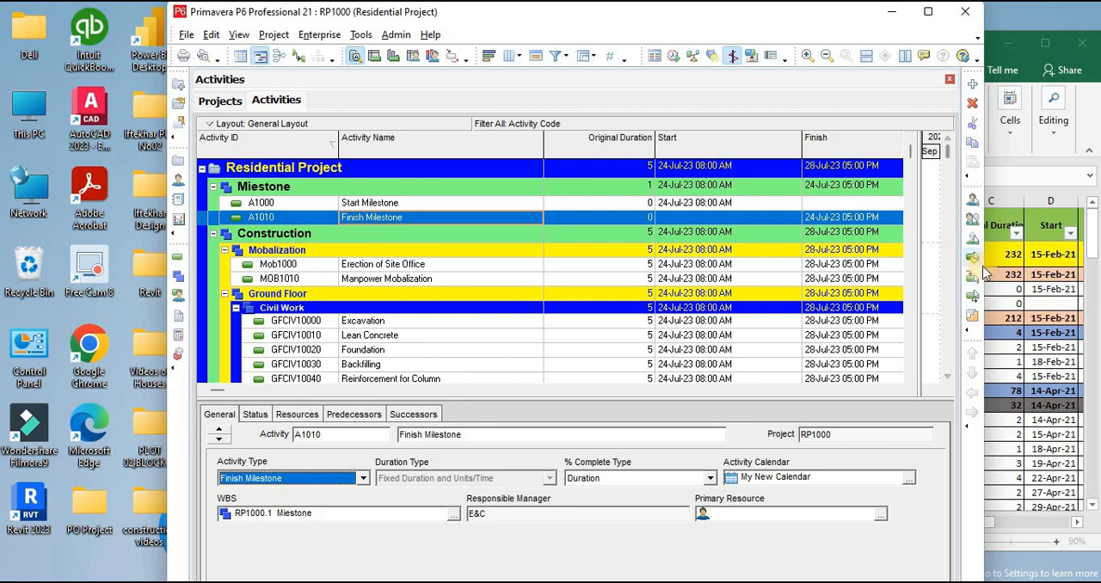
left_click_drag(697, 280, 816, 313)
left_click_drag(533, 309, 752, 311)
left_click_drag(490, 29, 339, 29)
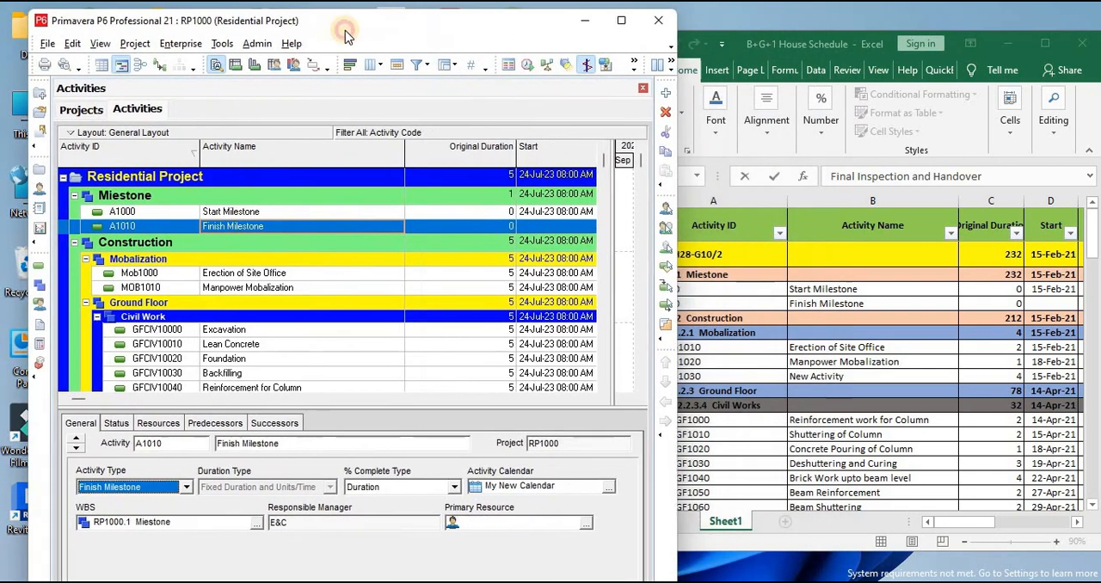
Place the Excel schedule workbook window next to the Primavera window and extend it to nearly the full screen height
left_click(731, 43)
left_click_drag(747, 43, 763, 7)
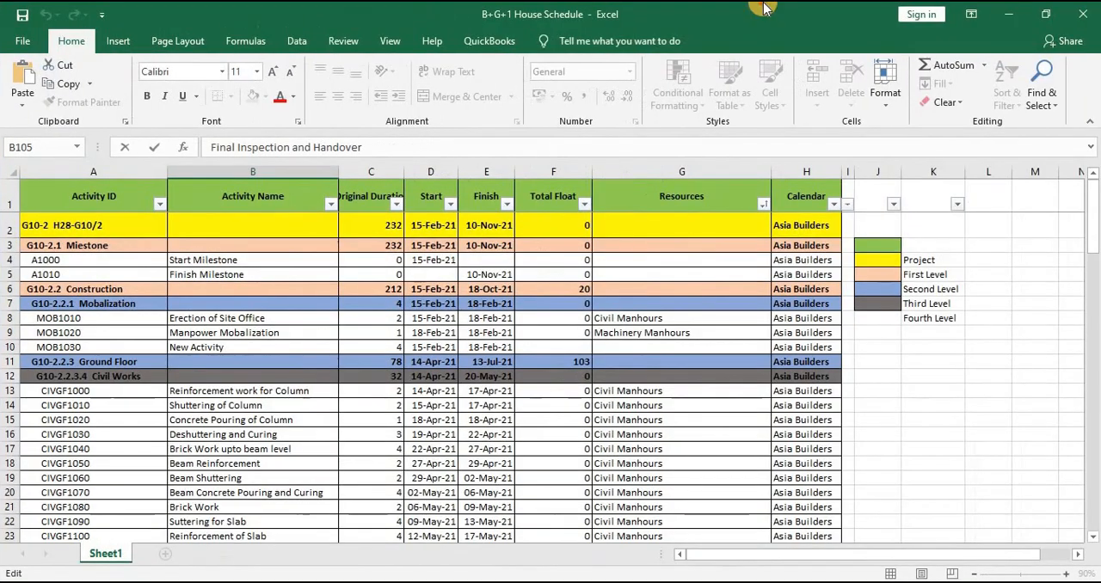
double_click(763, 7)
left_click_drag(735, 41, 759, 14)
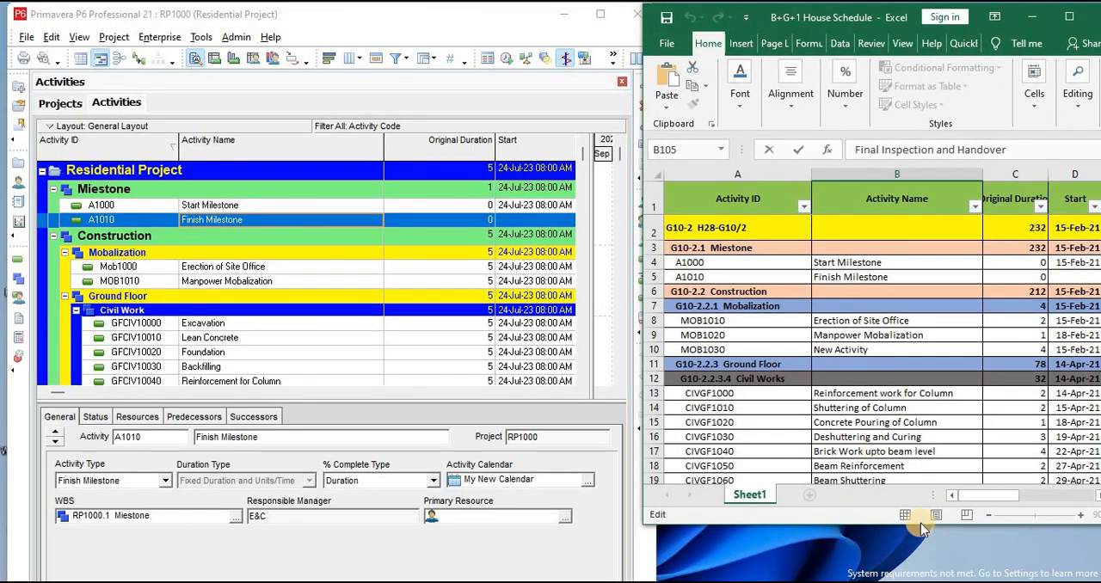
left_click_drag(933, 523, 933, 575)
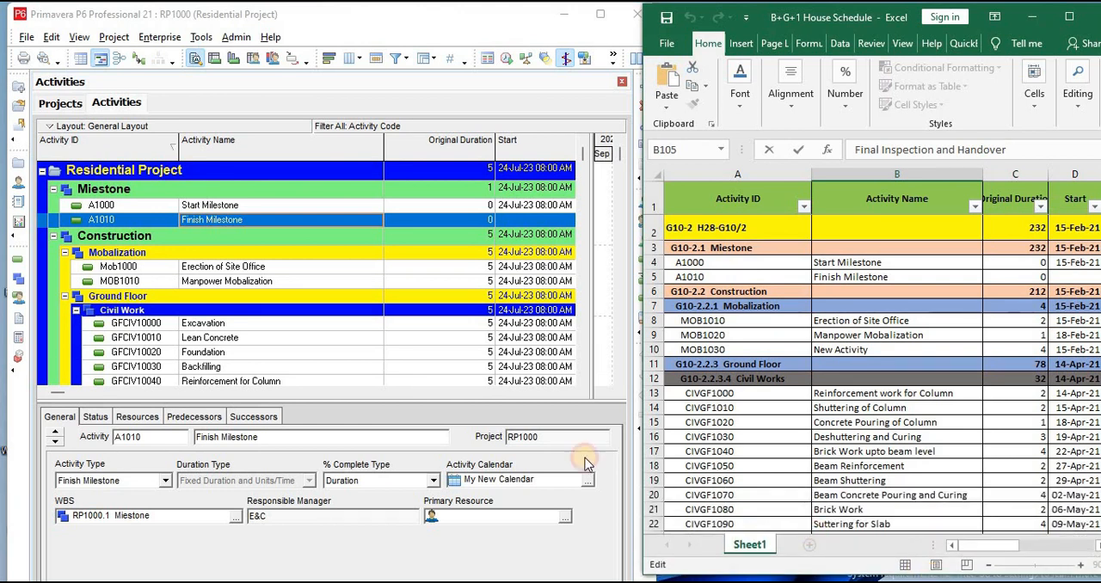
In Primavera P6, set the original durations of Erection of Site Office to 2 and Manpower Mobalization to 1
left_click(475, 266)
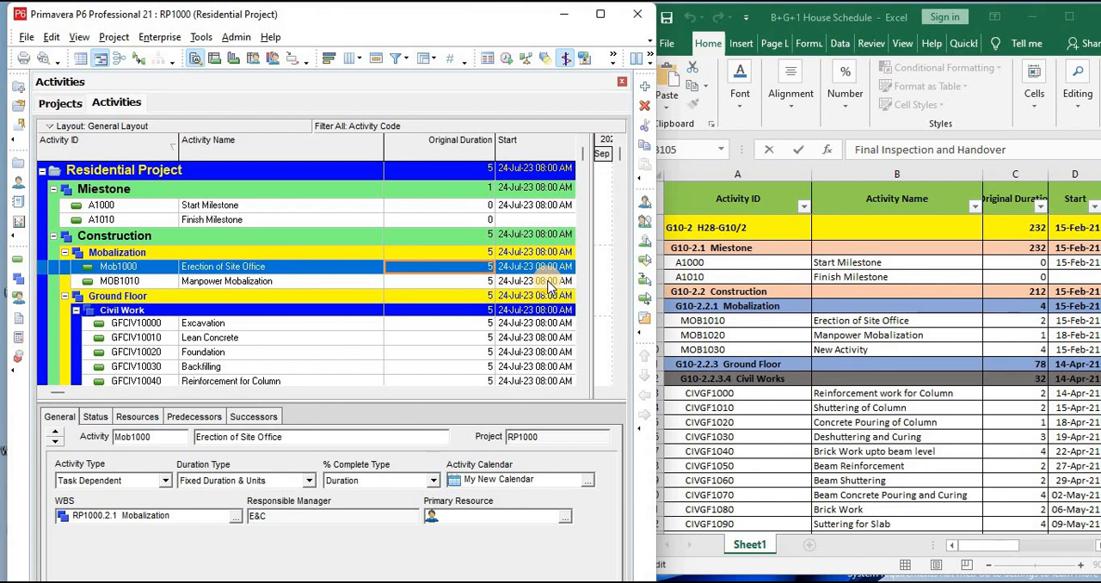
type("2")
key("Return")
key("Down")
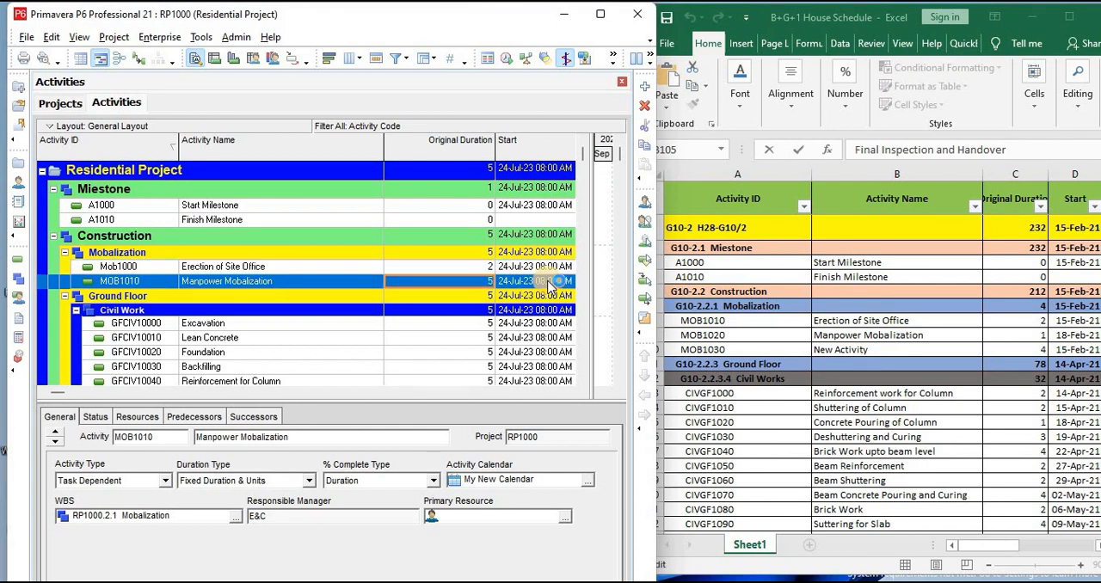
type("1")
key("Return")
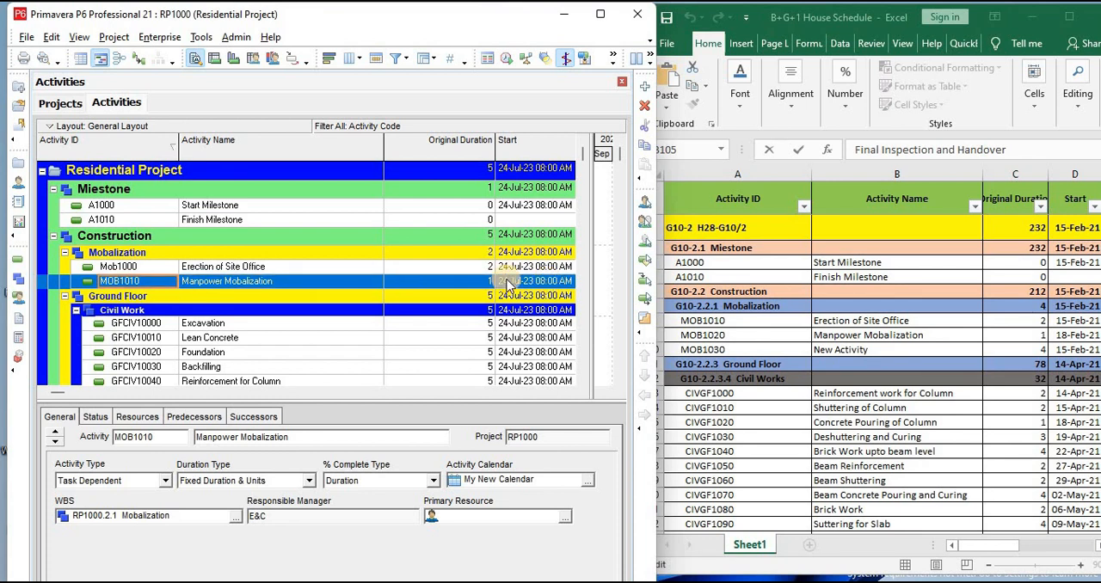
Set the Ground Floor Civil Work original durations to 2 for Excavation, 1 for Lean Concrete and 1 for Backfilling
left_click(478, 325)
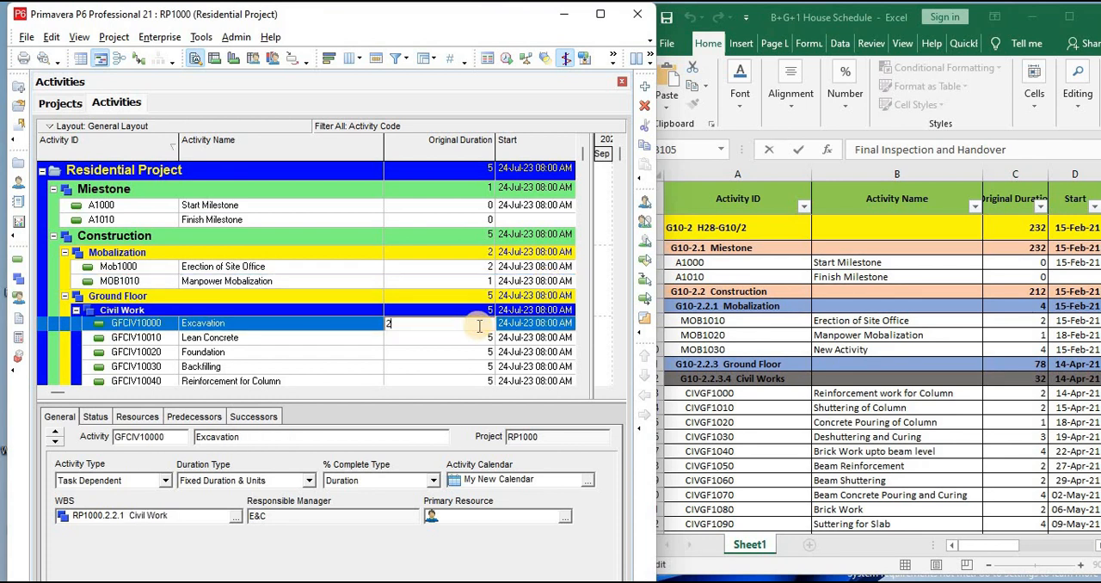
key("Down")
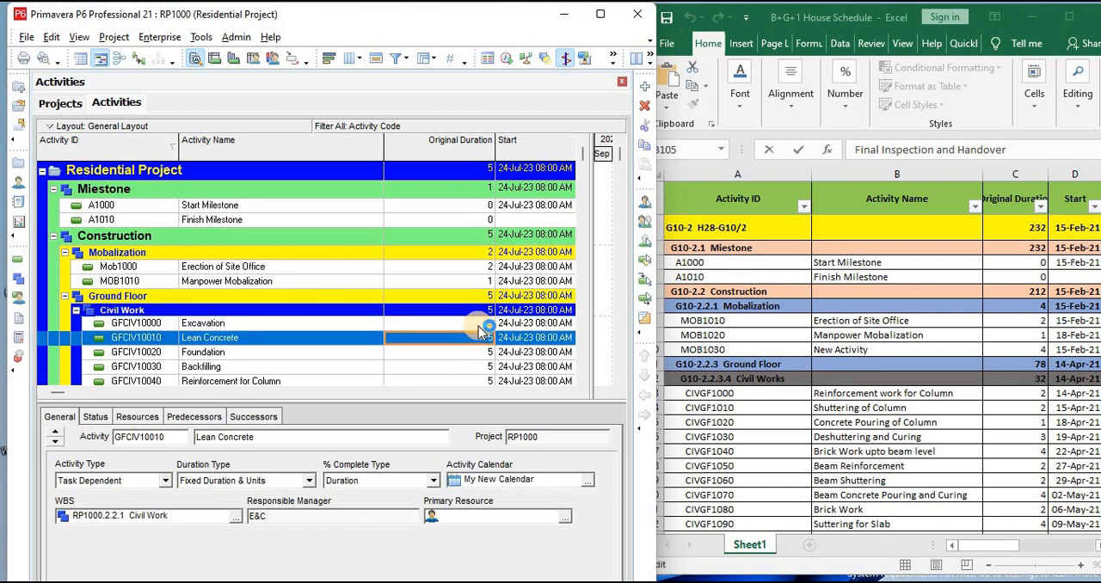
key("Down")
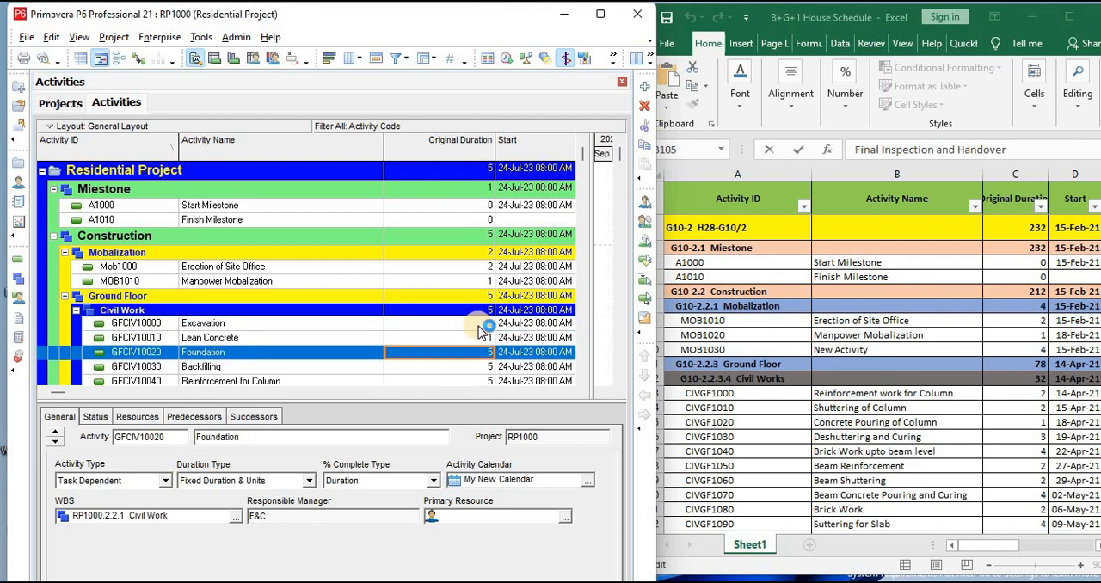
key("Down")
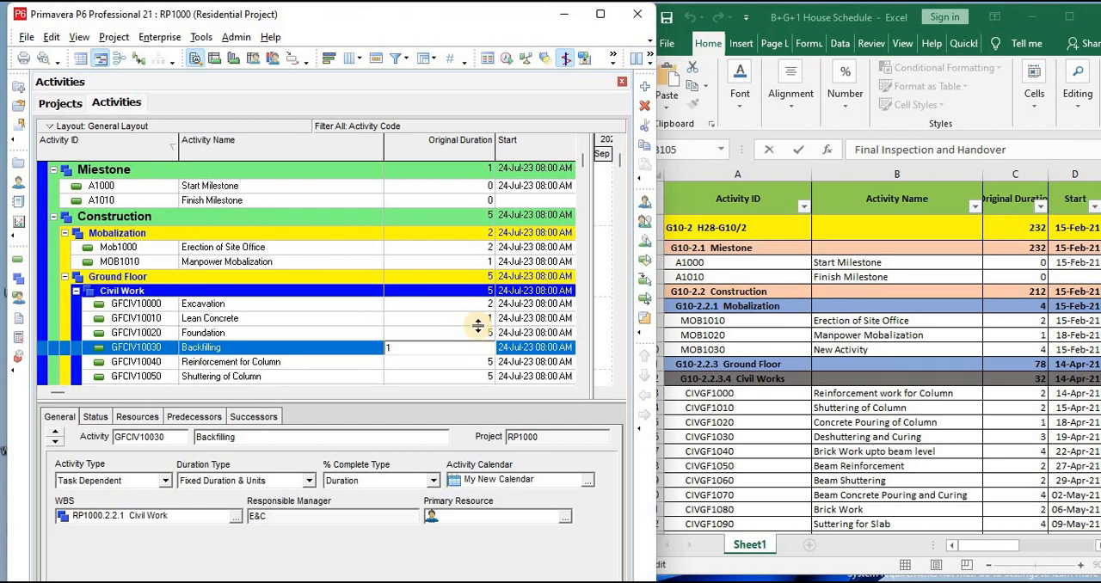
key("Down")
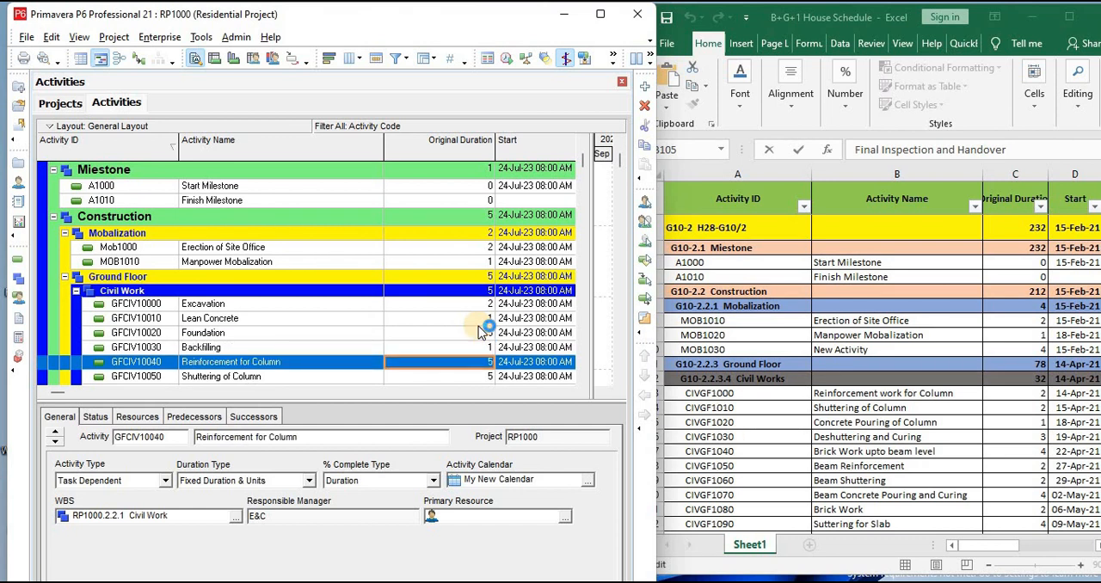
Set the Ground Floor column original durations to 2 for Reinforcement for Column, 2 for Shuttering of Column and 1 for Concrete Pouring of Column
type("2")
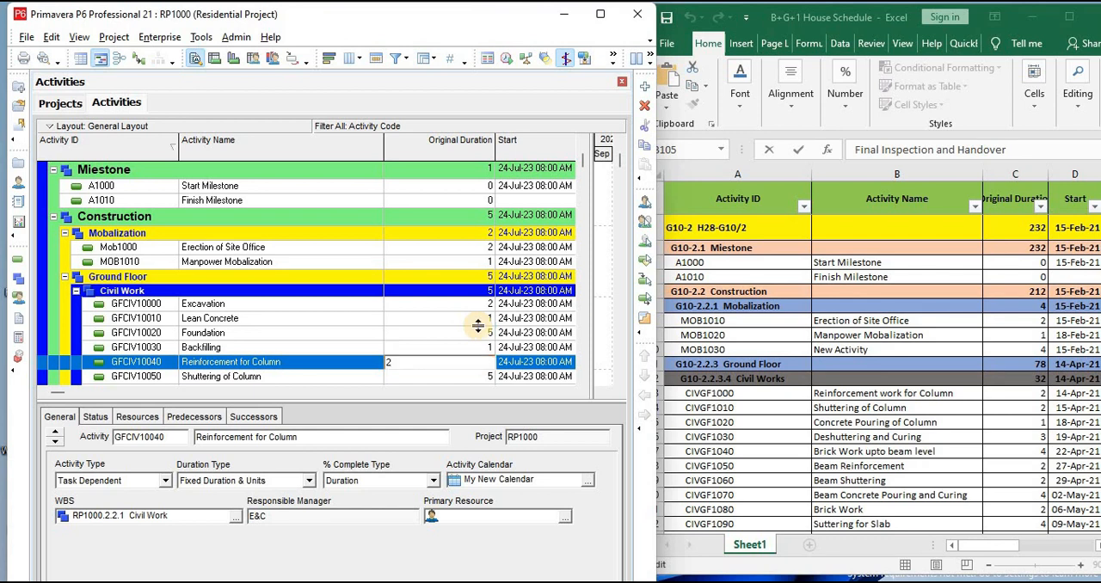
key("Return")
key("Down")
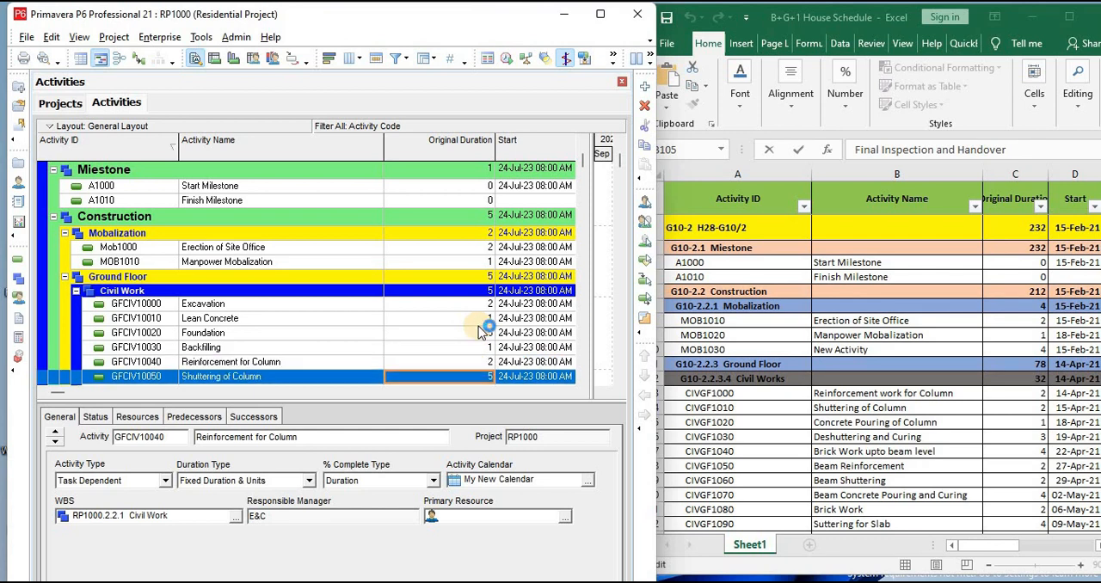
type("2")
key("Return")
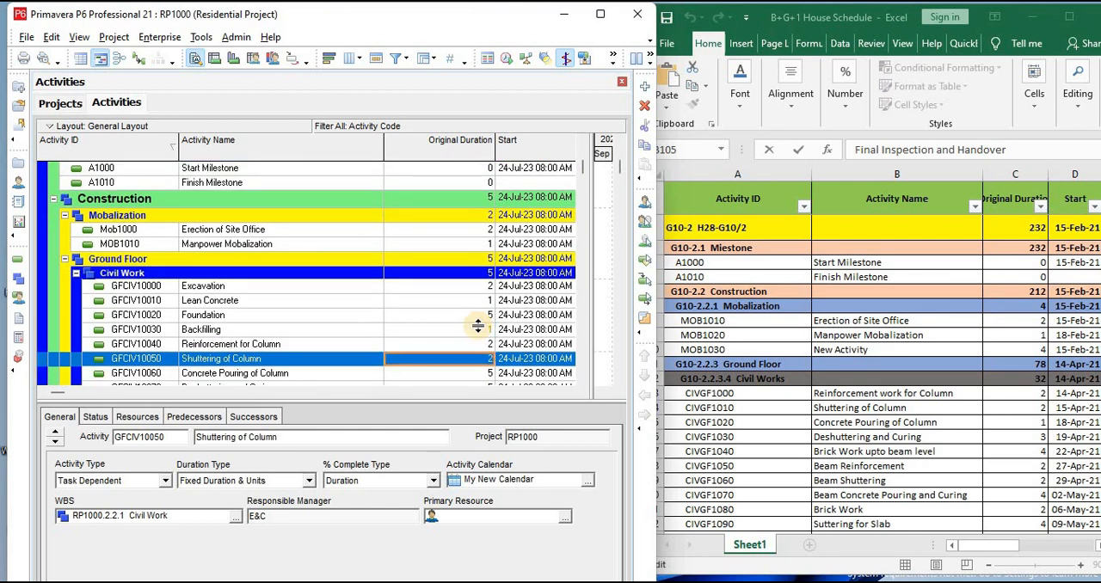
key("Down")
type("1")
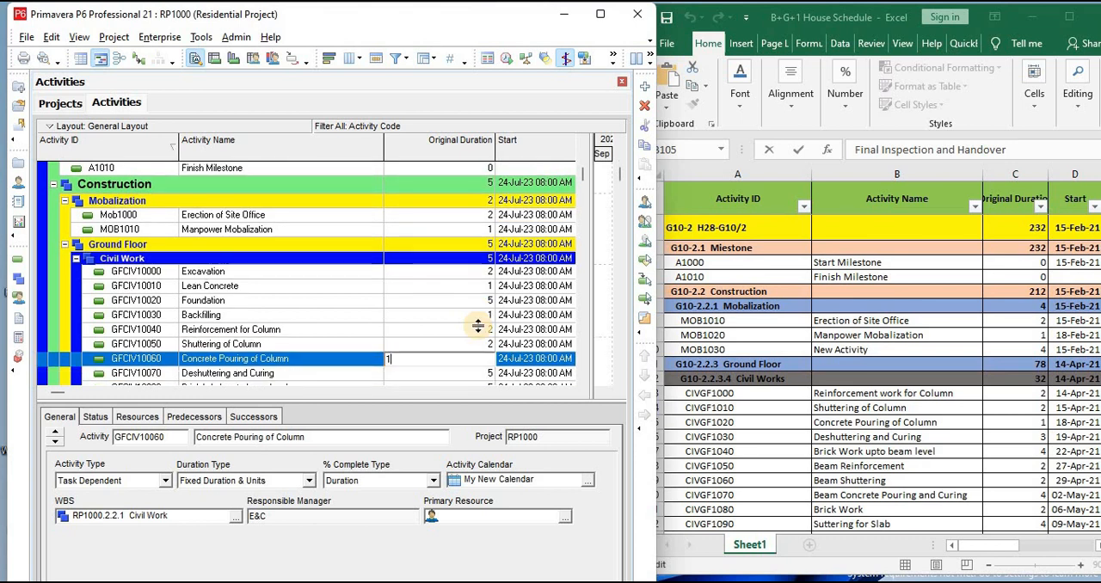
key("Return")
Set the Ground Floor original durations of Deshuttering and Curing to 5 and Brick Work upto beam level to 3
key("Down")
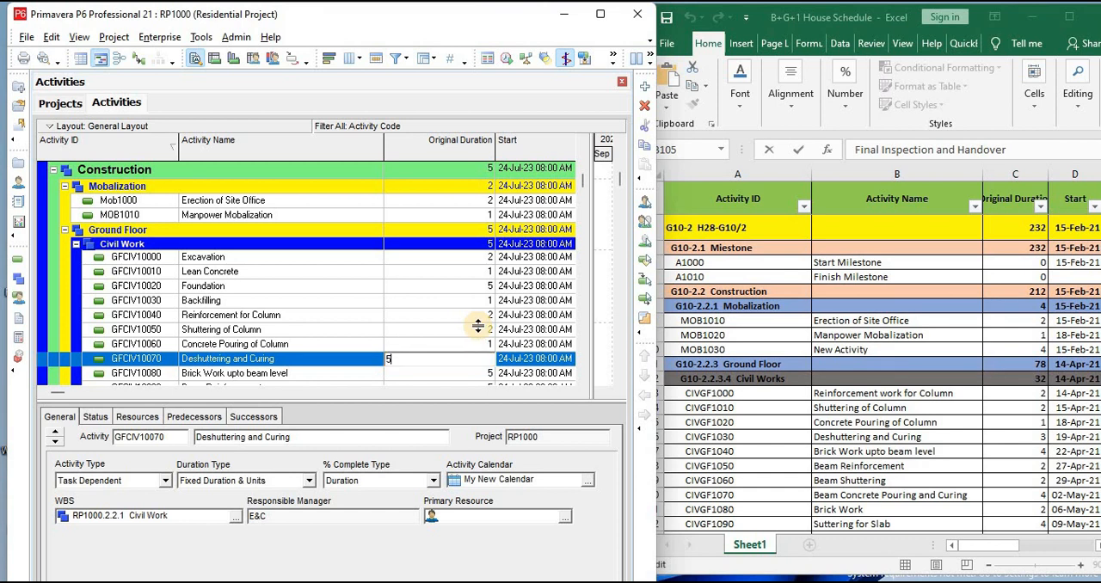
key("Down")
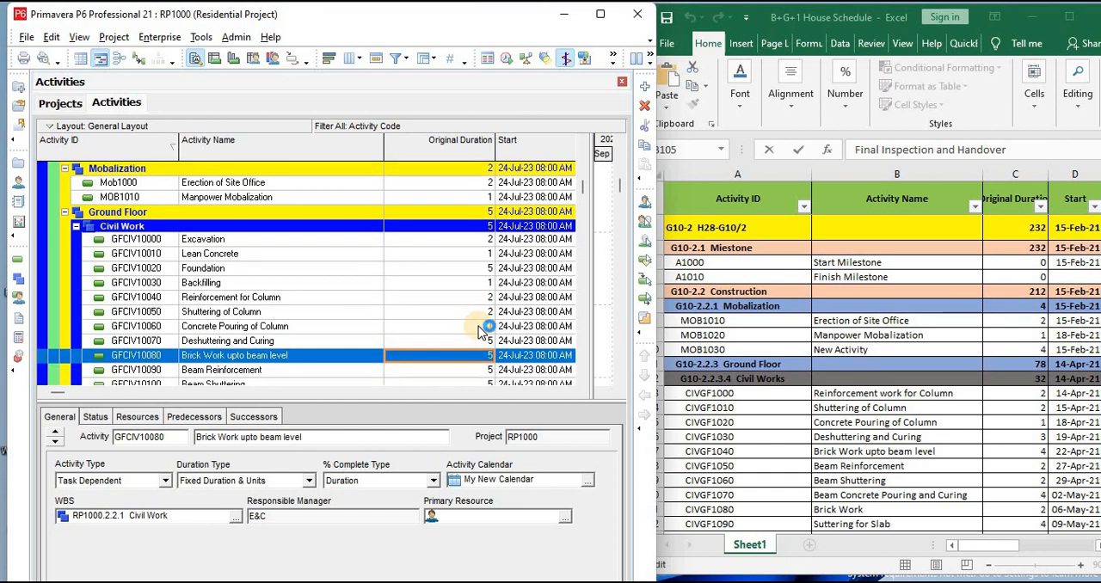
type("2")
key("Return")
type("3")
key("Return")
key("Down")
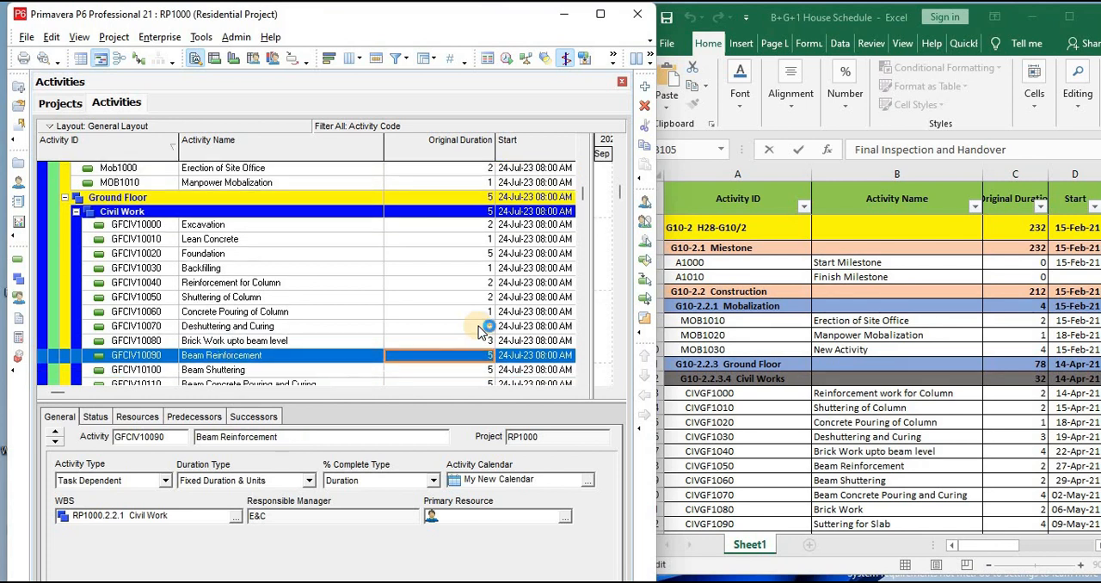
Set the Ground Floor original durations of Beam Reinforcement and Beam Shuttering to 2 each
type("2")
key("Return")
key("Down")
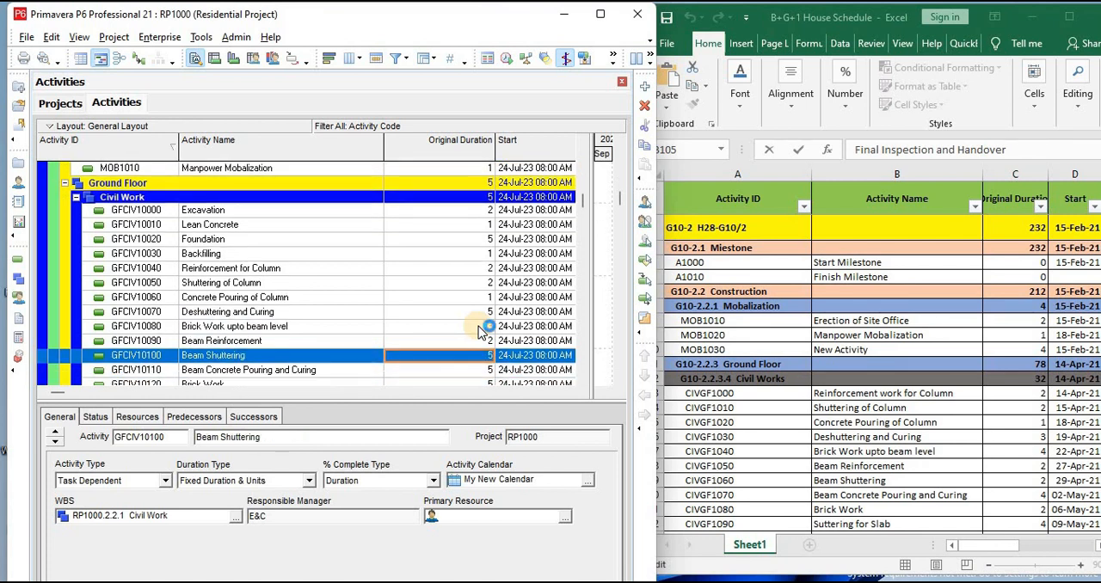
type("2")
key("Return")
key("Down")
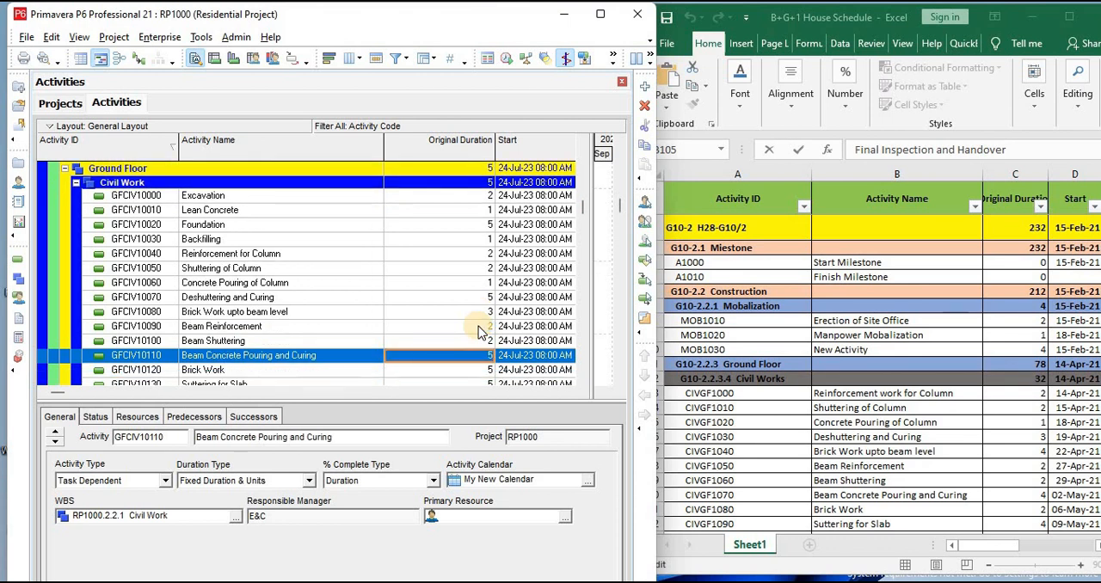
Set the Ground Floor Civil Work original durations to 2 for Brick Work, 3 for Suttering for Slab, 2 for Reinforcement of Slab and 1 for Concrete Pouring
key("Down")
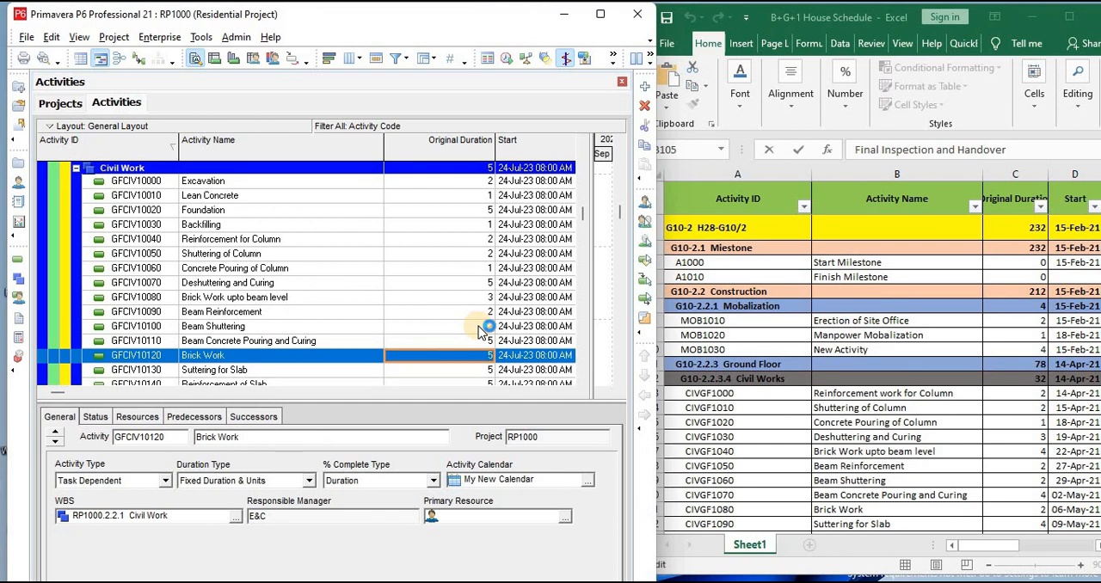
type("2")
key("Return")
key("Down")
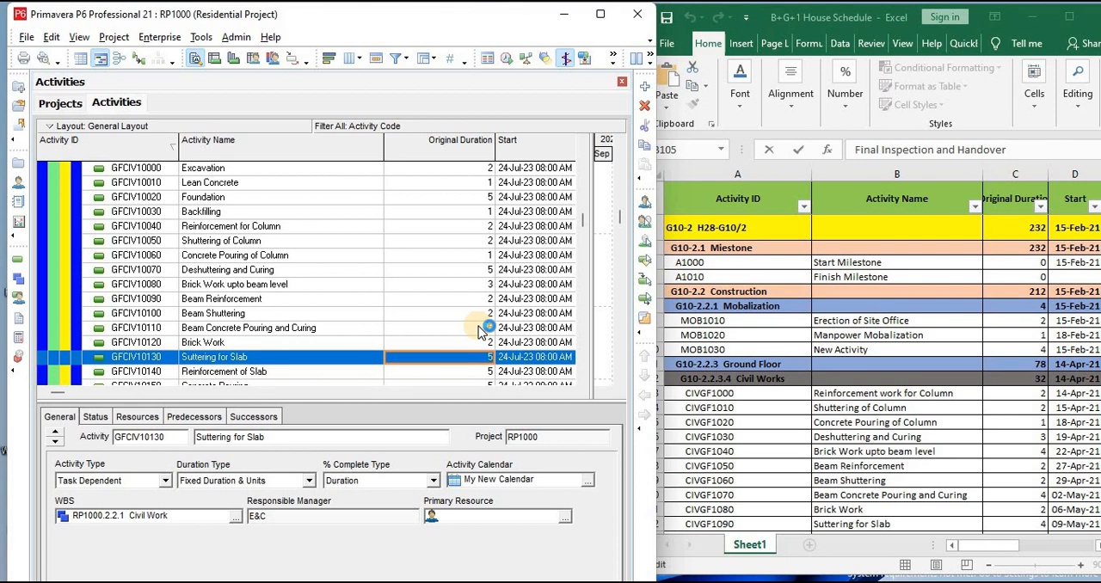
key("Down")
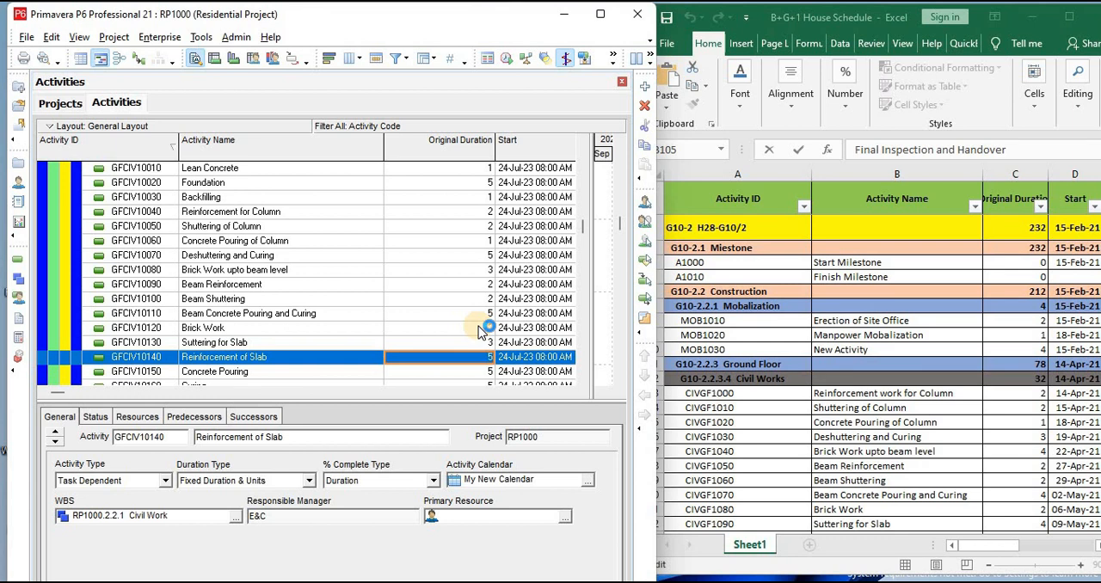
key("Down")
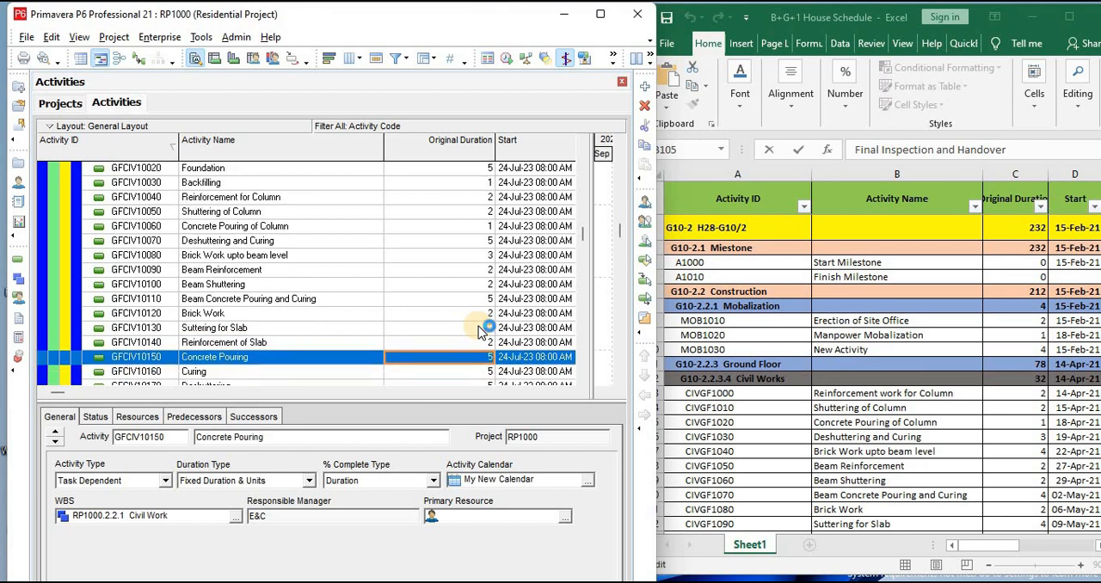
key("Down")
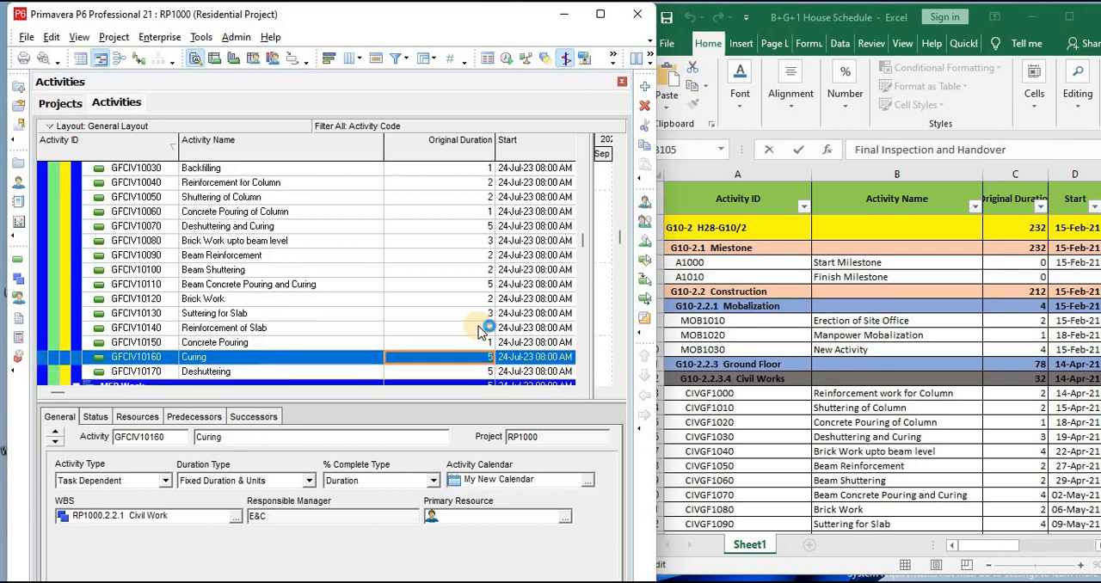
Set the original durations of Curing to 7 and Deshuttering to 1 at the end of Ground Floor Civil Work
type("7")
key("Return")
key("Down")
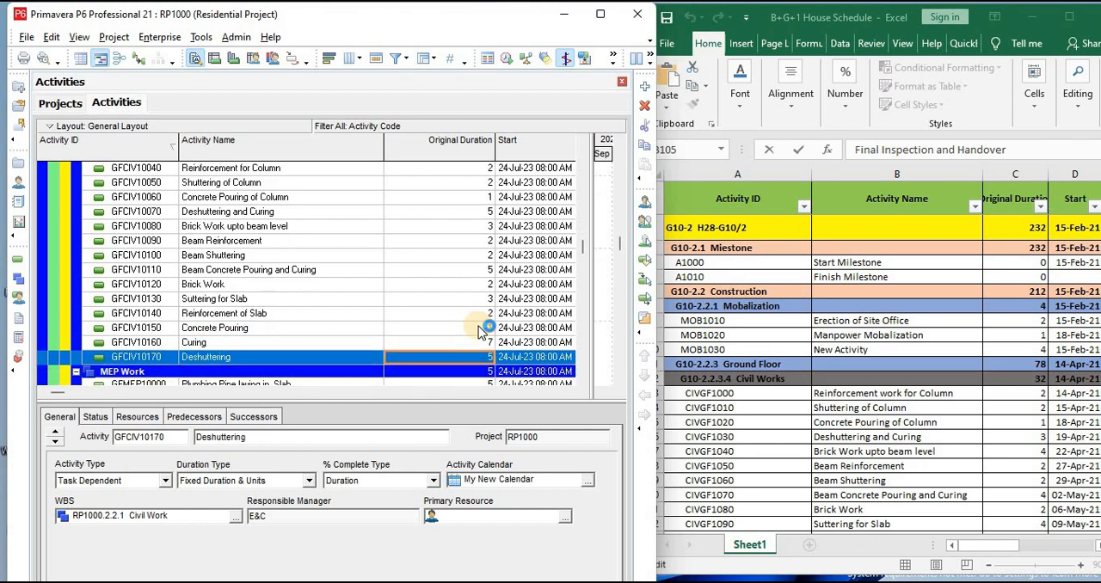
key("Up")
key("Down")
type("1")
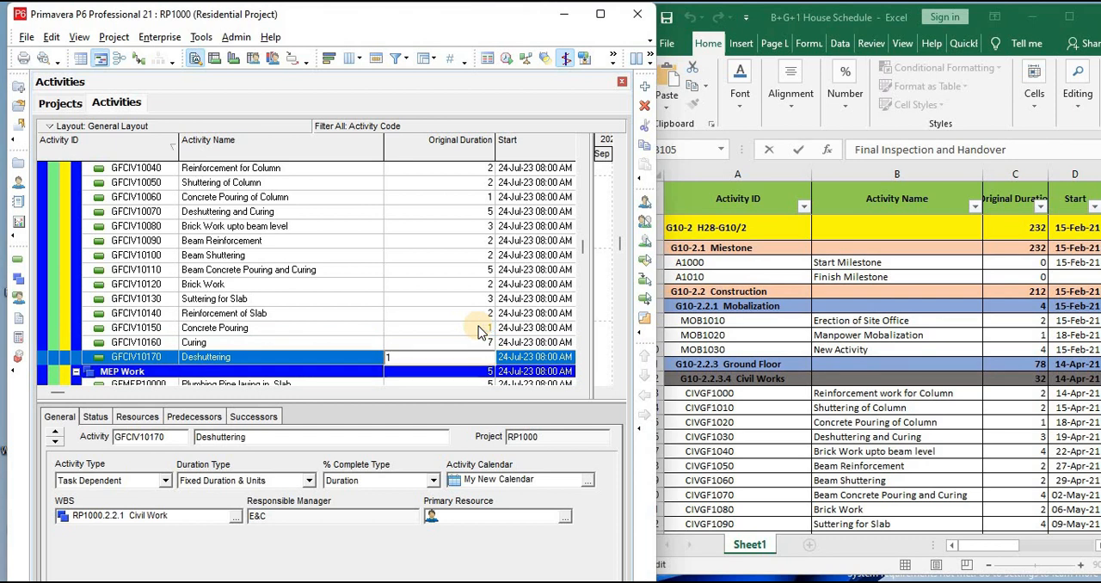
key("Return")
Set the MEP Work original durations of Plumbing Pipe laying in Slab and Electrical and Plumbing Conduits Laying in Slab to 1 each
key("Down")
key("Down")
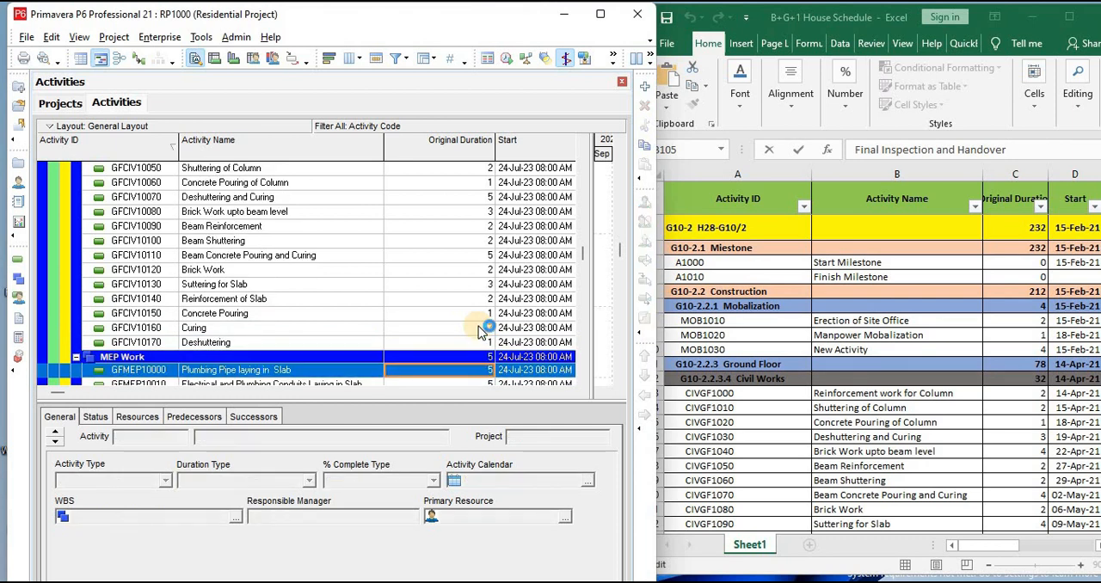
key("Up")
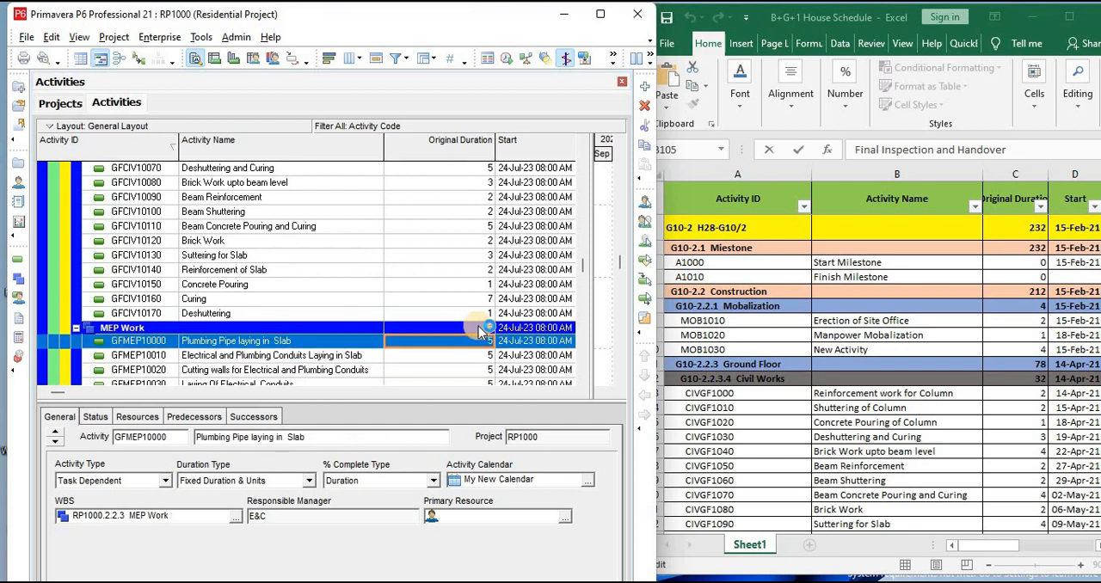
scroll(875, 430, "down", 5)
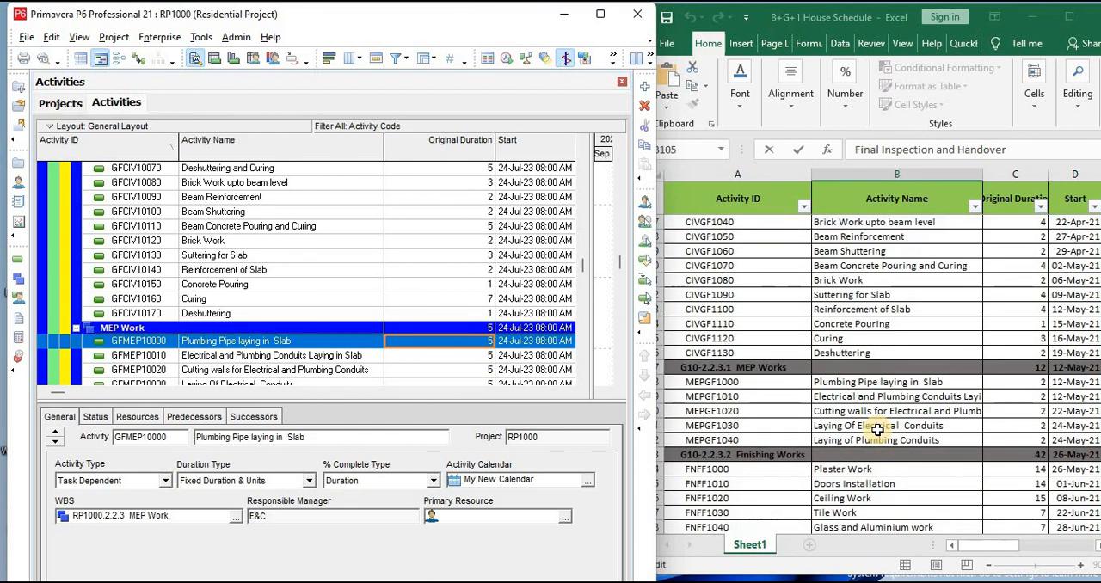
scroll(875, 430, "down", 1)
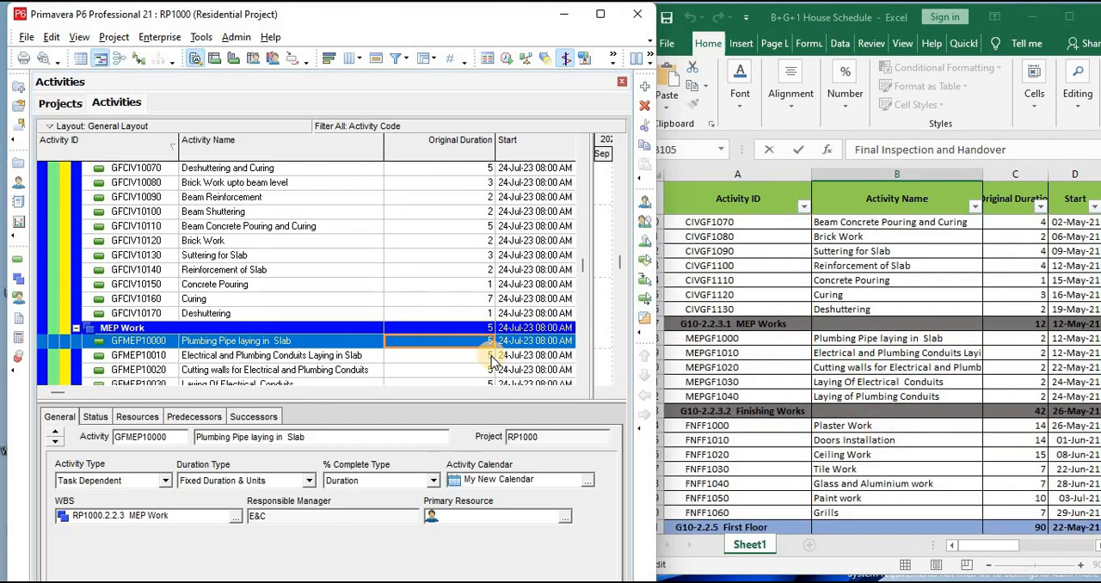
type("1")
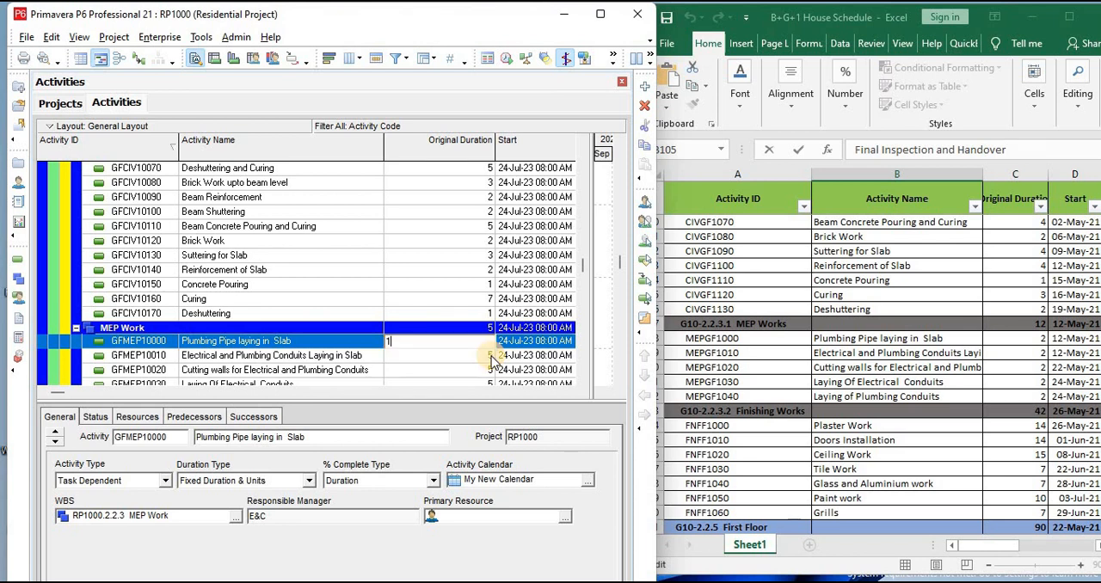
left_click(491, 356)
type("1")
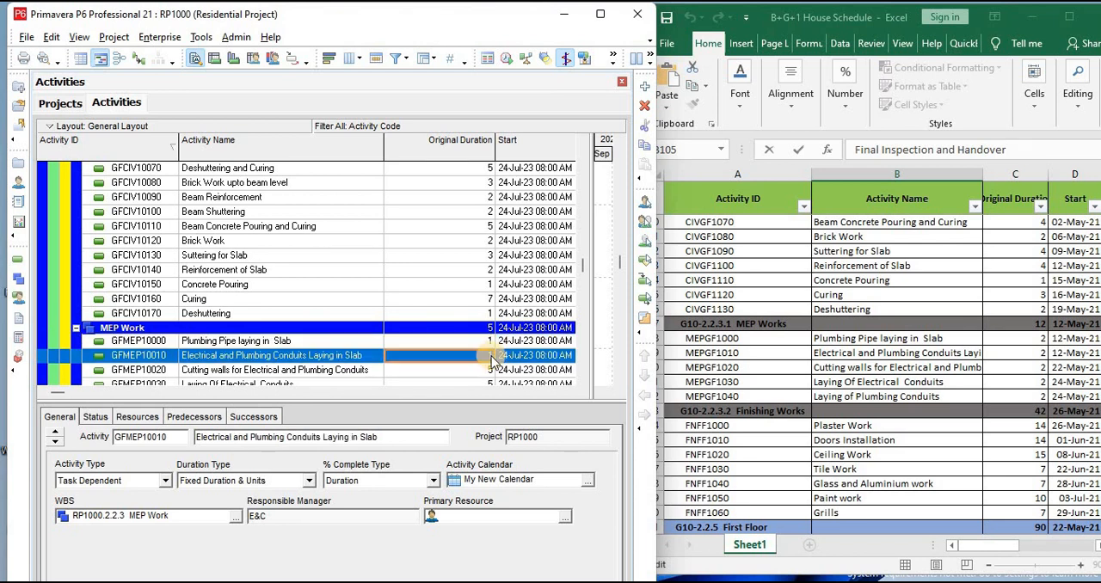
key("Return")
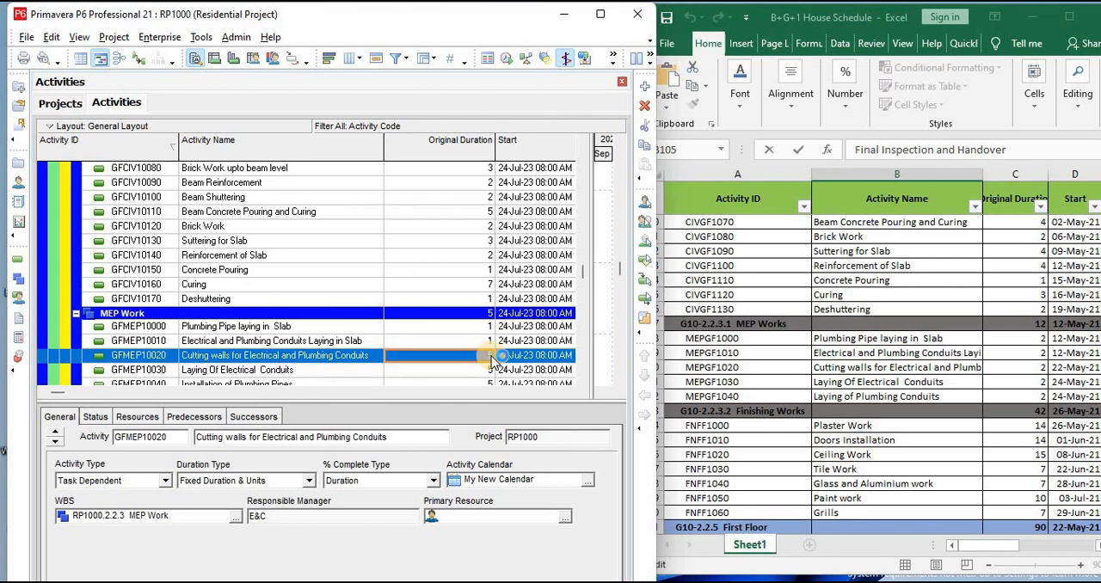
Set the original durations to 2 for Cutting walls for Electrical and Plumbing Conduits, 1 for Laying Of Electrical Conduits and 1 for Installation of Plumbing Pipes
type("2")
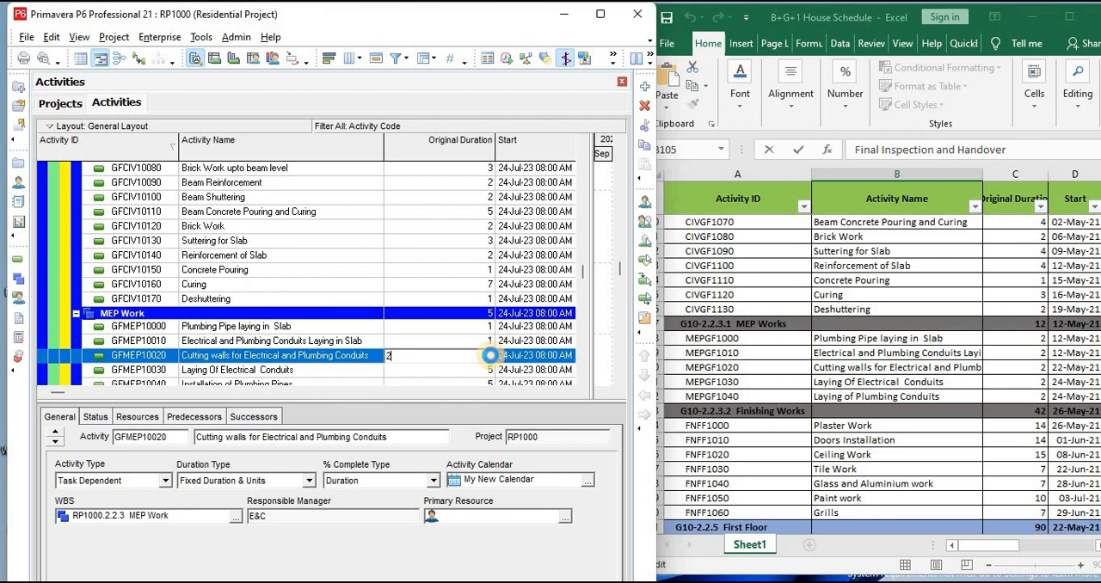
key("Return")
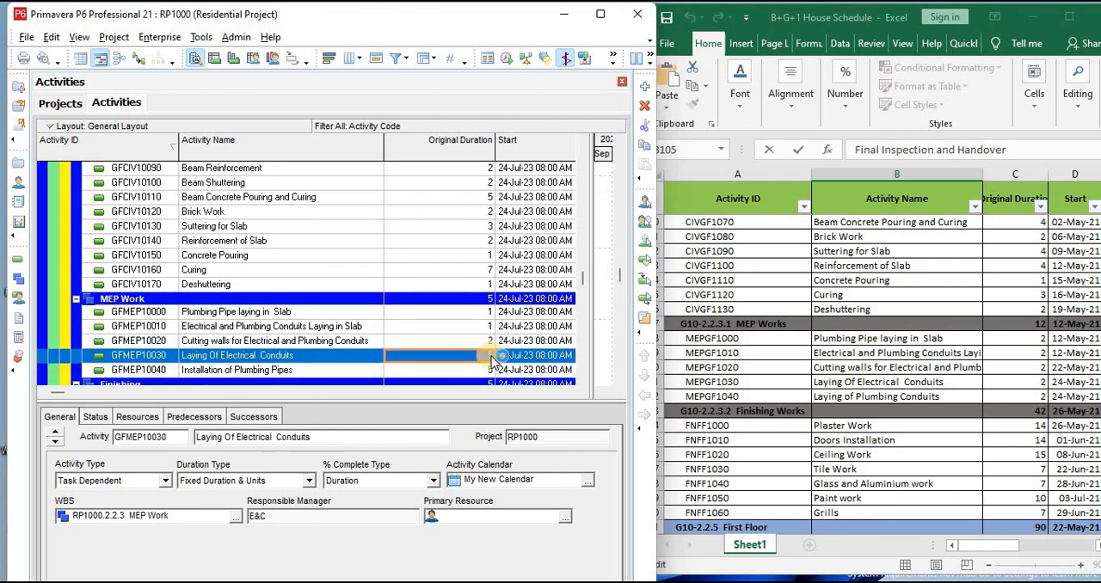
type("1")
key("Return")
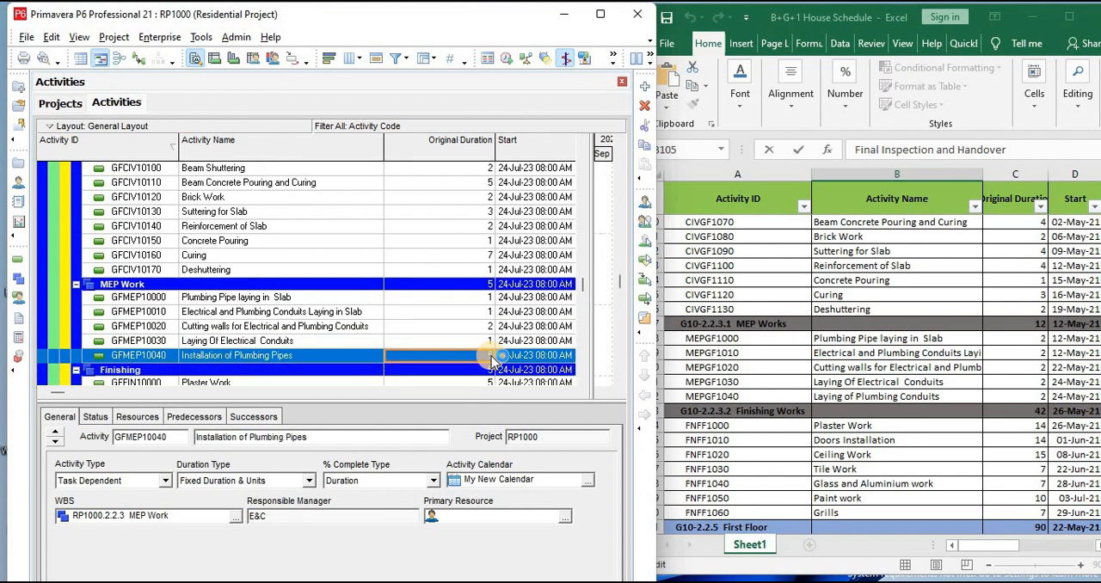
type("1")
key("Return")
Set the Ground Floor Finishing original durations of Plaster Work and Doors Installation to 10 each
key("Down")
key("Down")
key("Down")
key("Down")
key("Down")
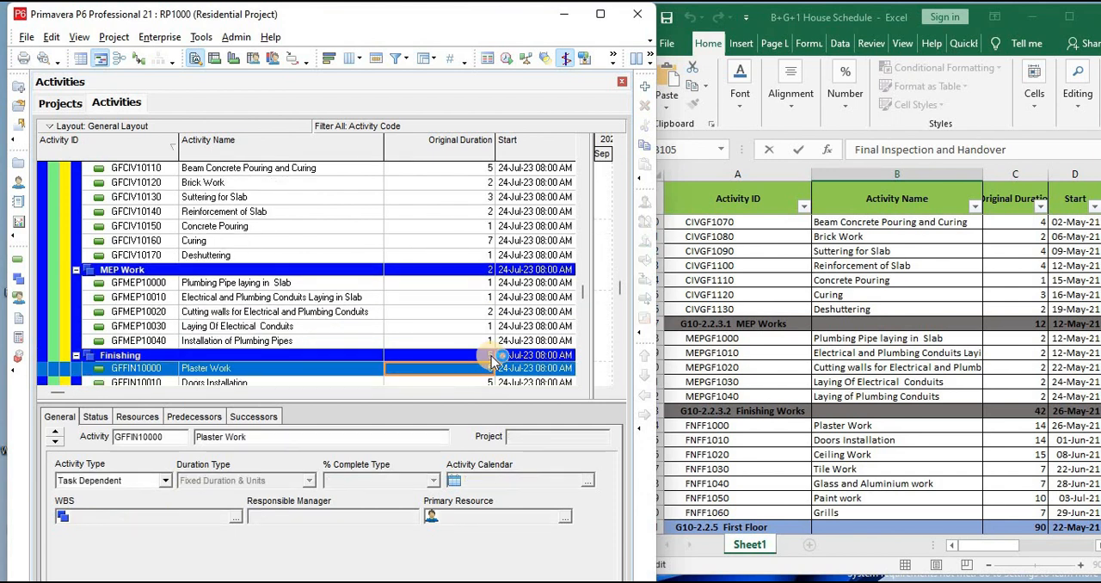
key("Up")
key("Up")
key("Up")
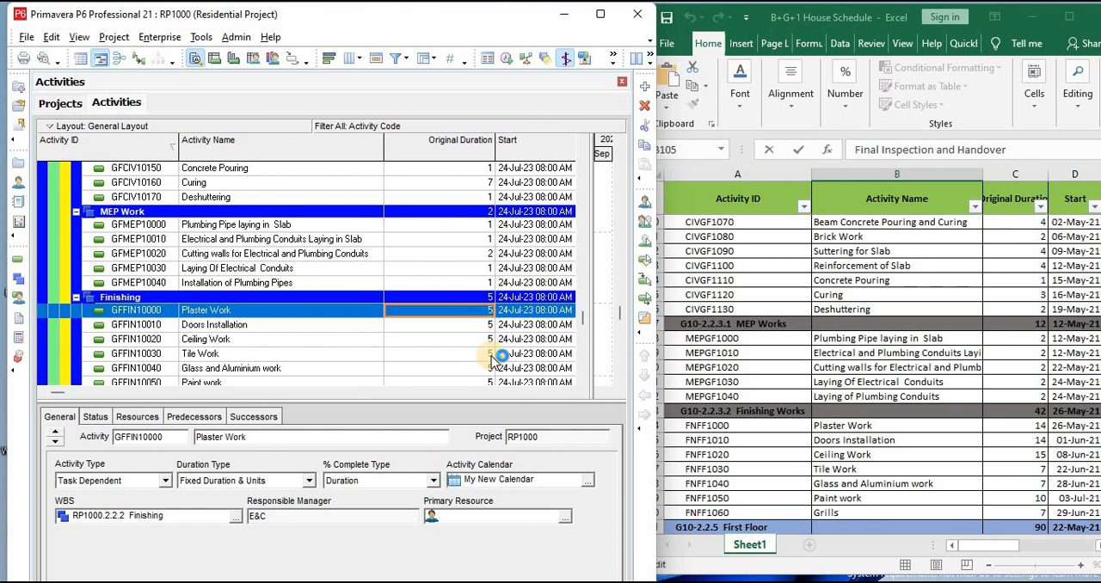
type("10")
key("Return")
key("Down")
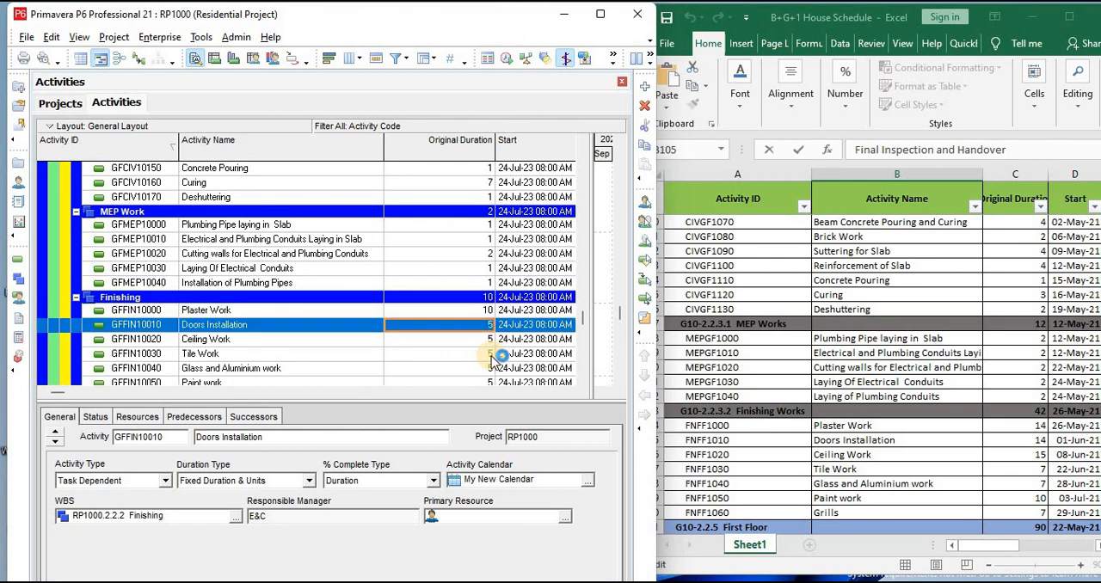
type("10")
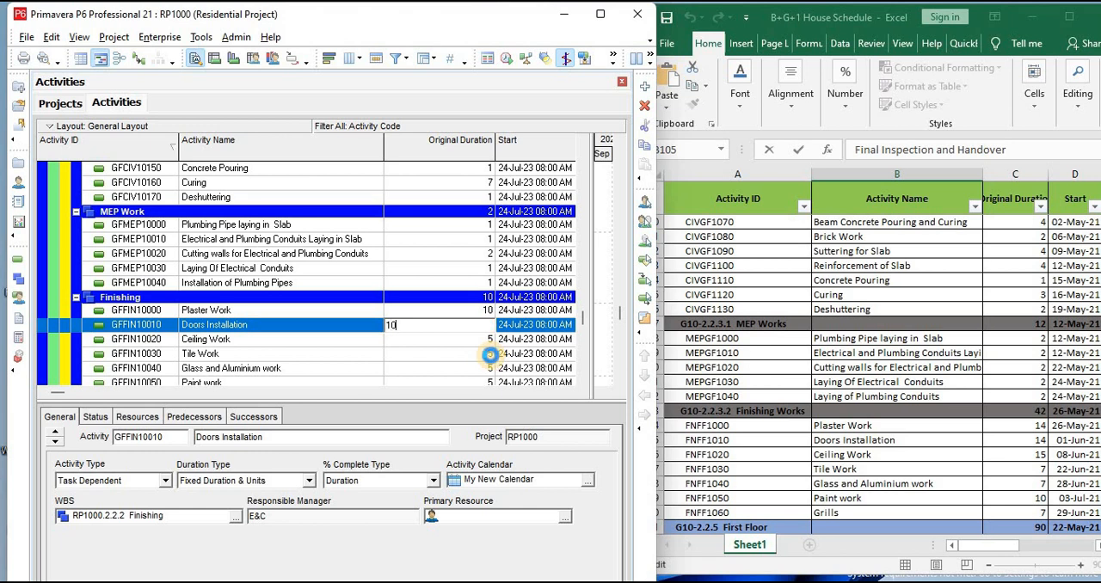
key("Return")
key("Down")
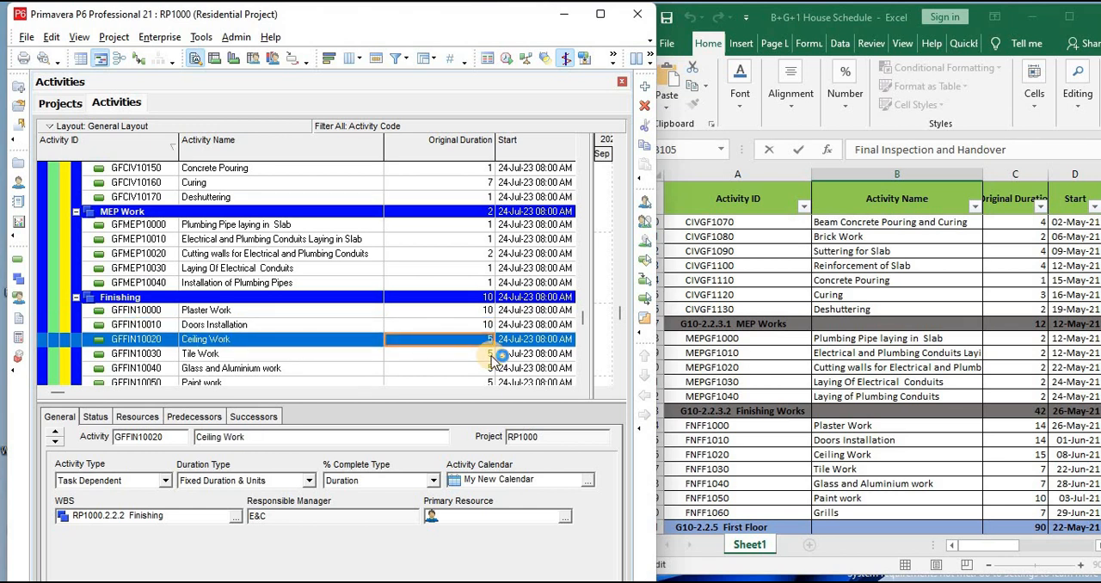
Set the Finishing original durations of Ceiling Work and Tile Work to 7 each
type("7")
key("Return")
key("Down")
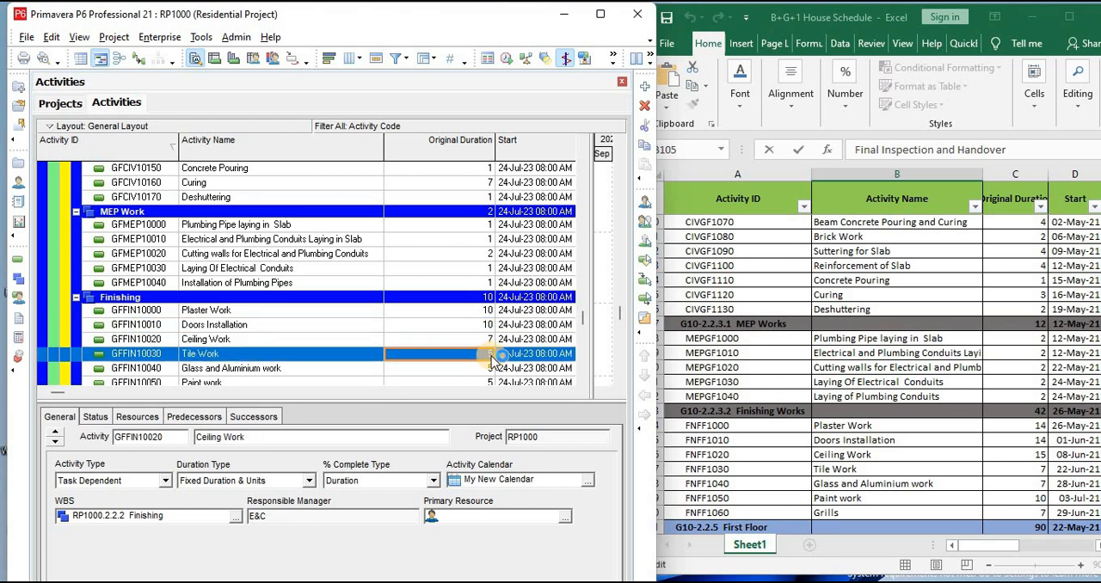
type("7")
key("Return")
key("Down")
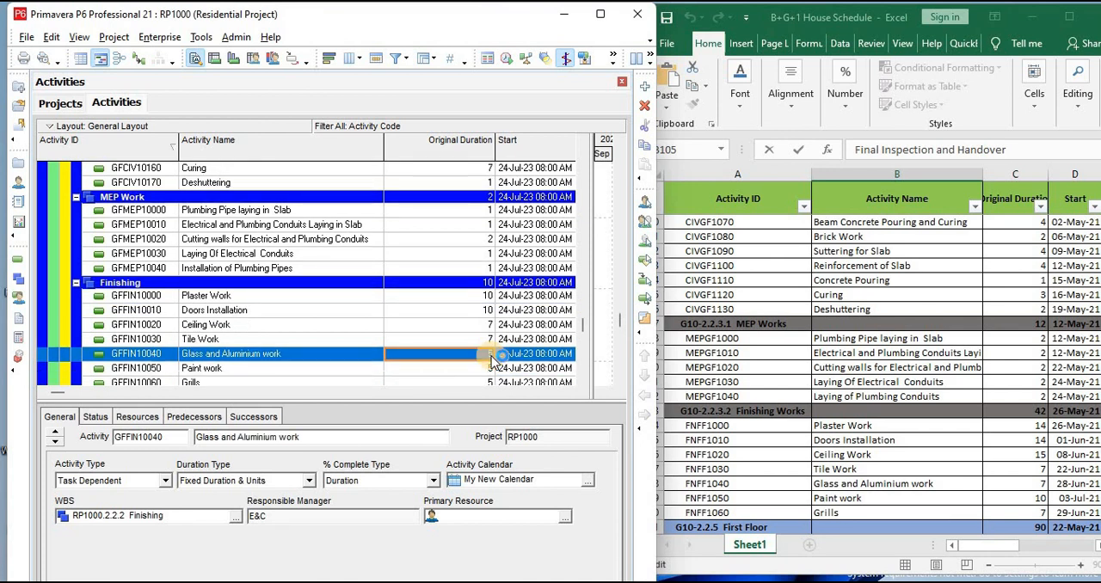
Set the Ground Floor Finishing original durations of Glass and Aluminium work to 5 and Paint work to 10
type("5")
key("Return")
key("Down")
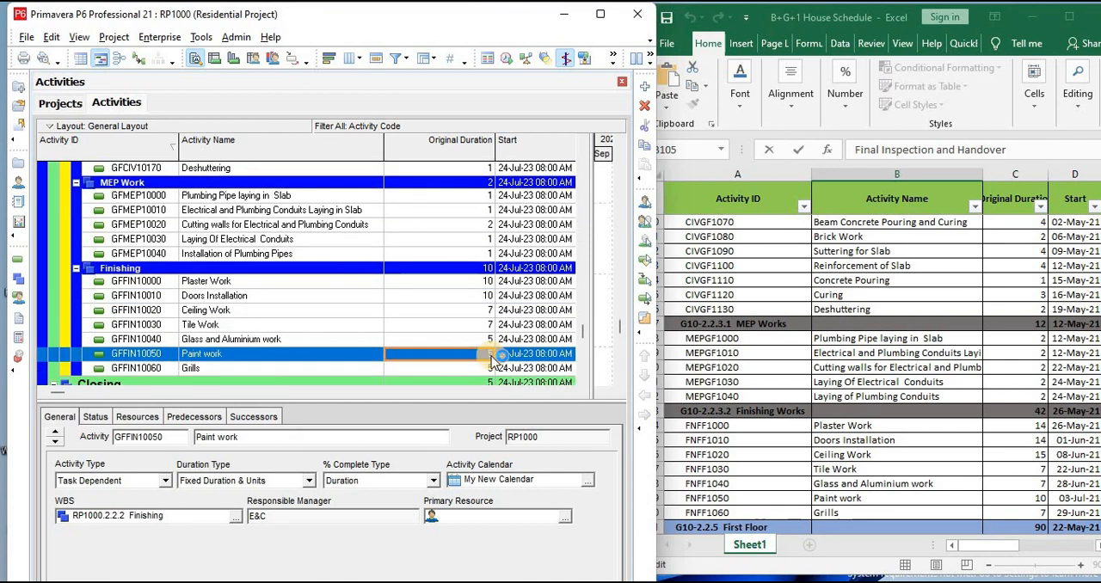
type("10")
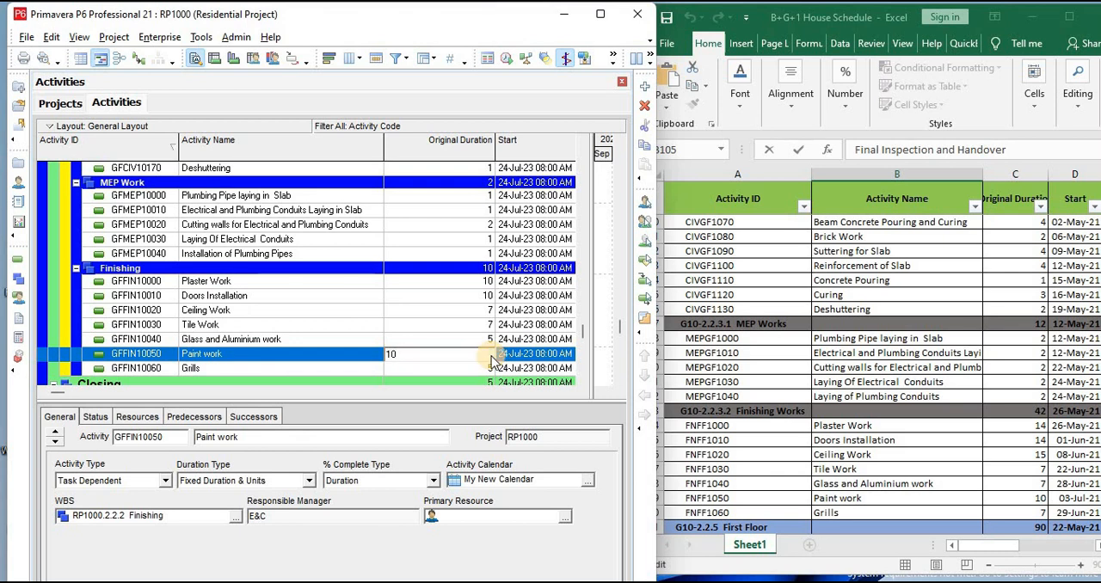
key("Return")
key("Down")
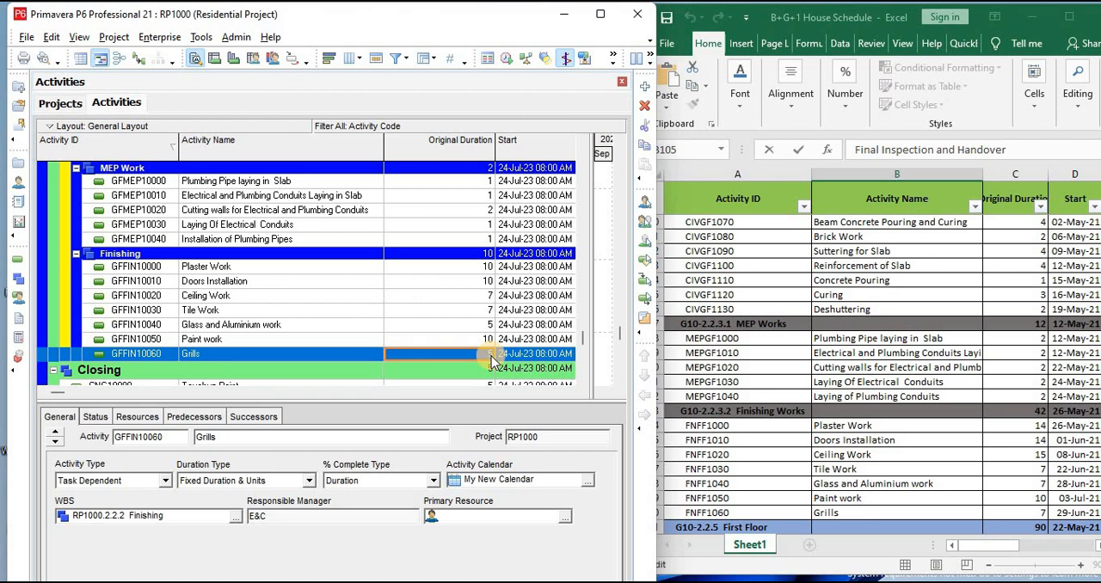
Set the original duration of the Closing activity Touchup Paint to 2
scroll(355, 313, "down", 2)
scroll(440, 343, "up", 1)
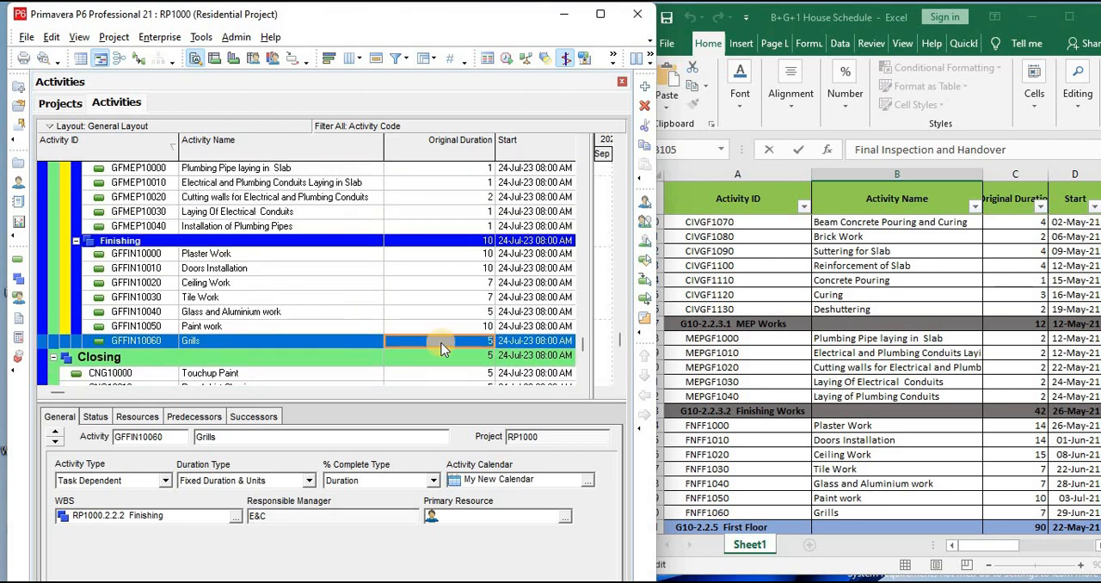
scroll(902, 441, "down", 13)
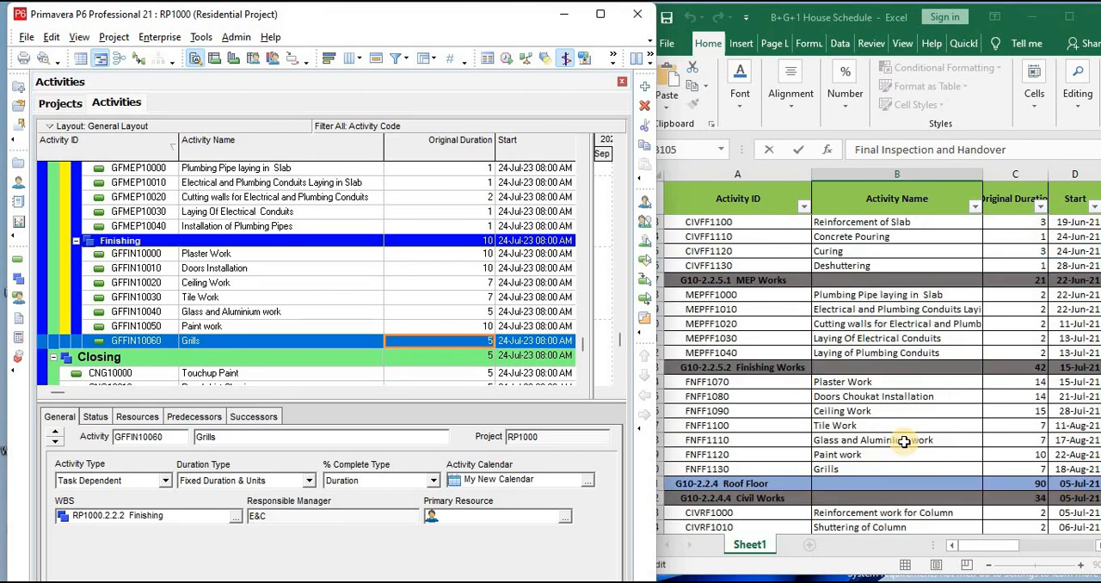
scroll(902, 441, "down", 11)
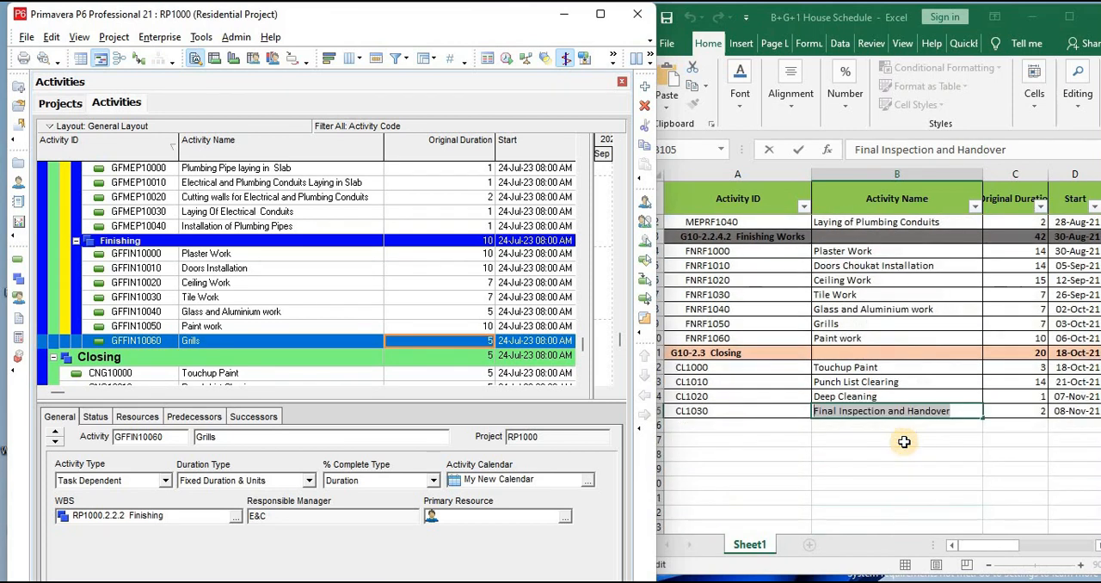
left_click(255, 373)
scroll(278, 308, "down", 2)
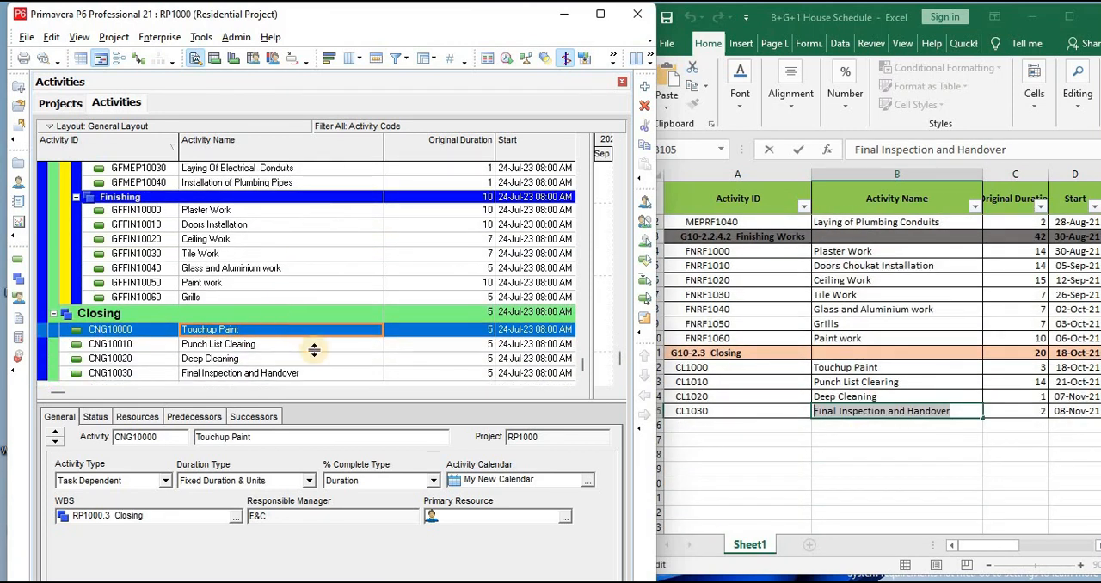
left_click(480, 346)
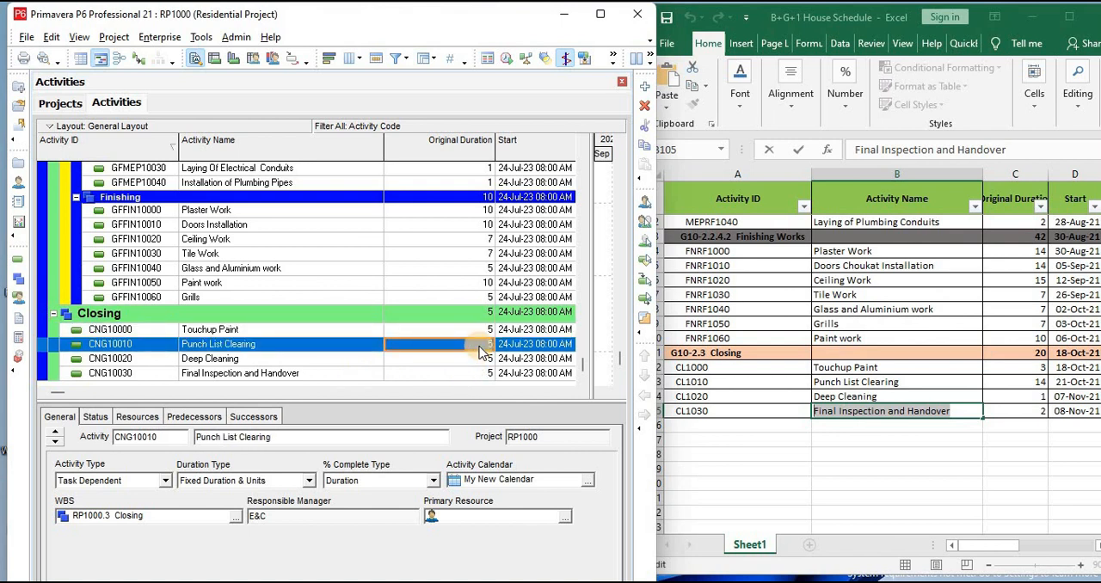
left_click(490, 330)
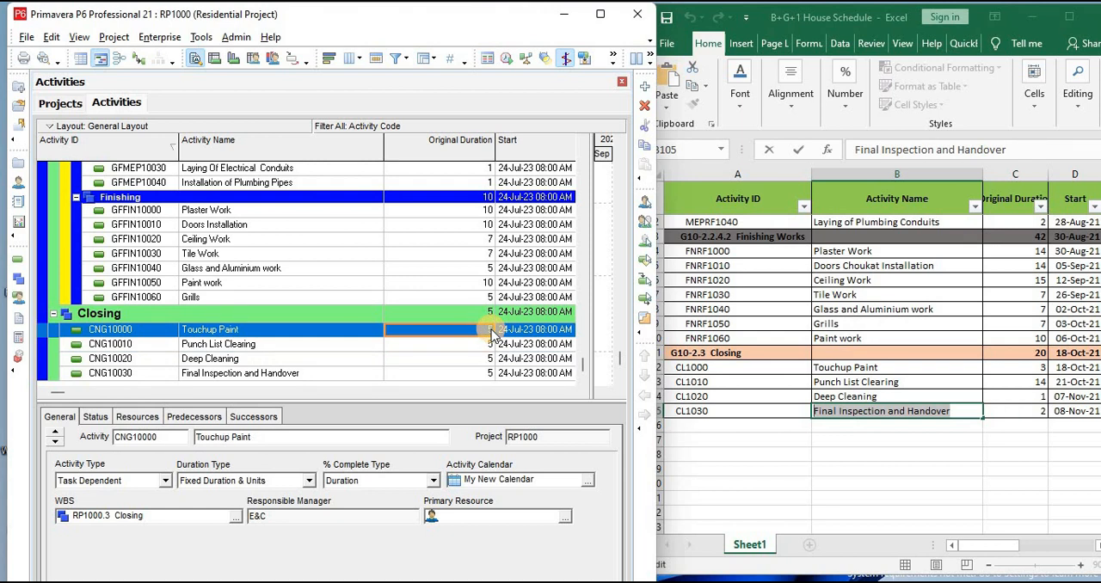
left_click(493, 337)
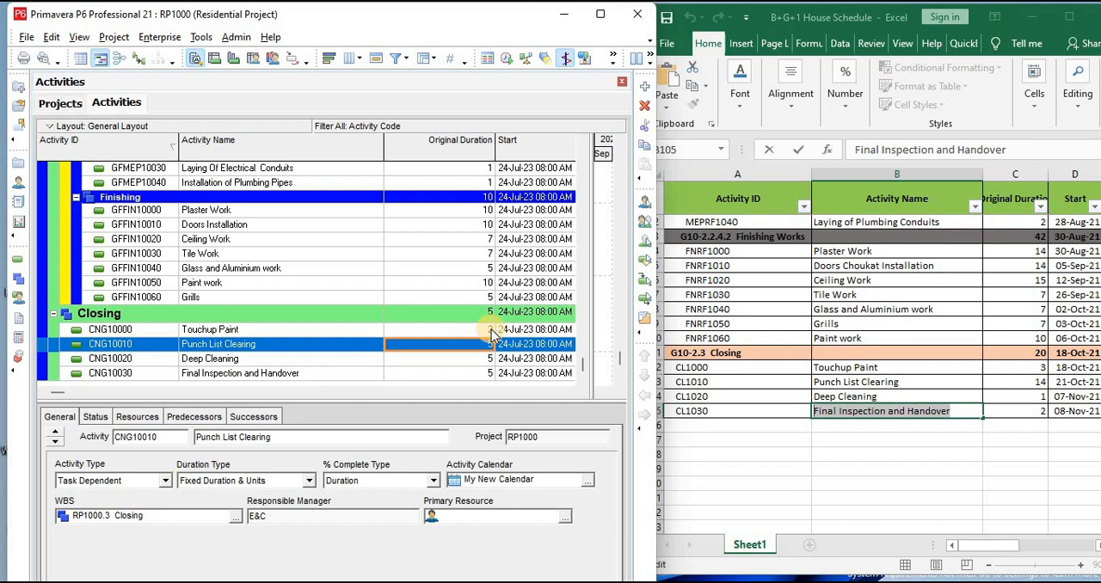
Set the Closing original durations to 14 for Punch List Clearing, 1 for Deep Cleaning and 2 for Final Inspection and Handover
type("14")
key("Return")
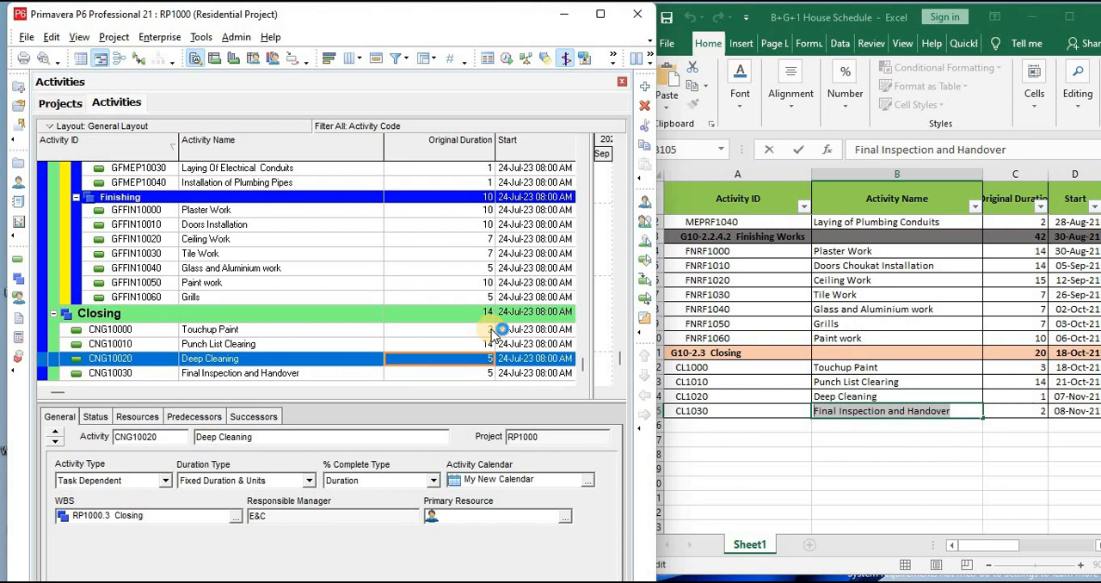
type("1")
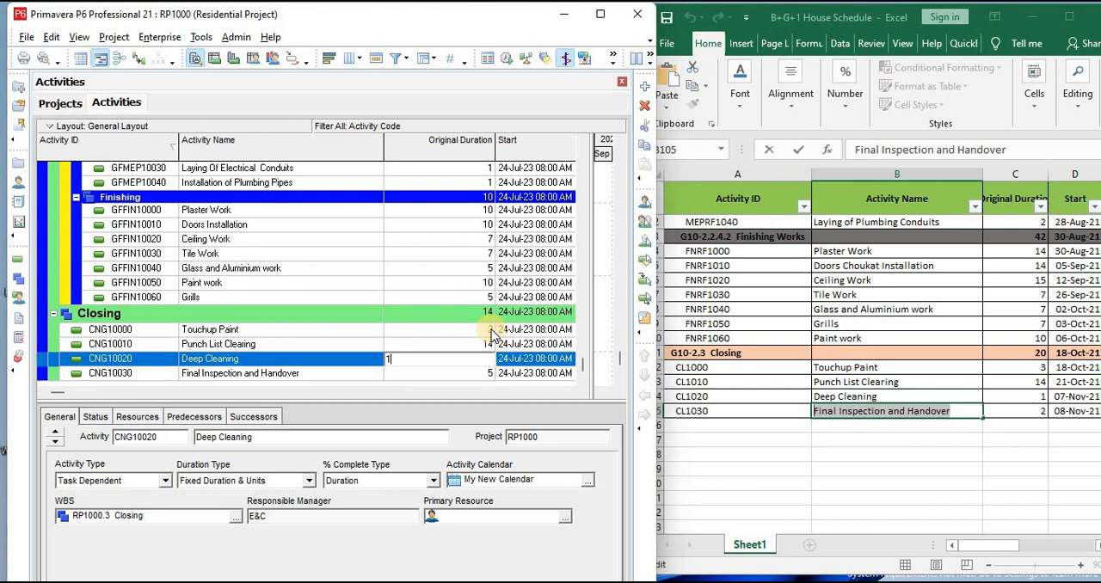
key("Return")
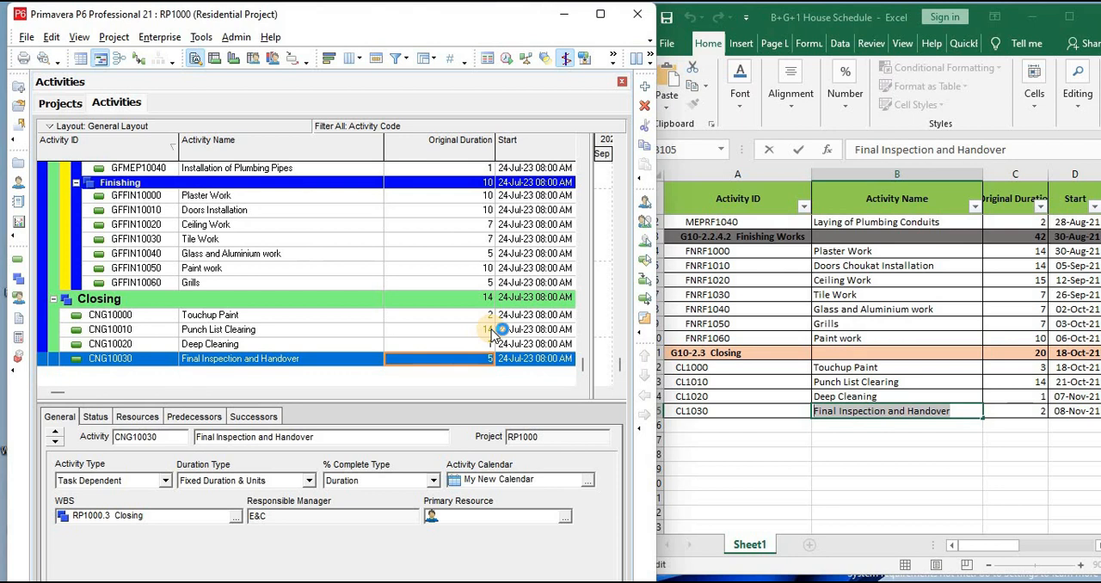
type("2")
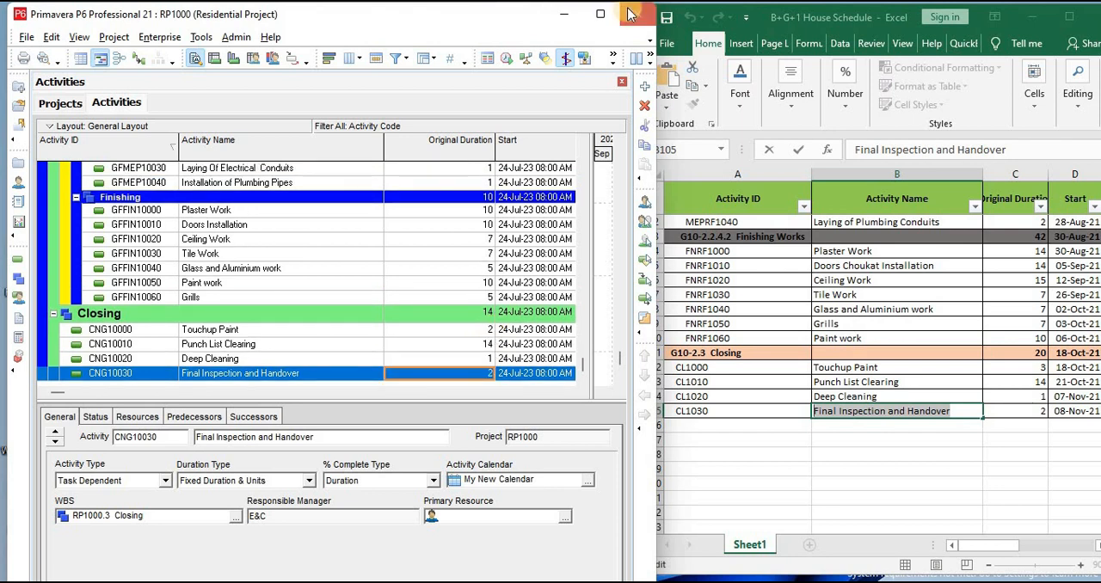
Maximize the Primavera P6 window and widen the activity table over the Gantt chart to include the Finish column
left_click(600, 14)
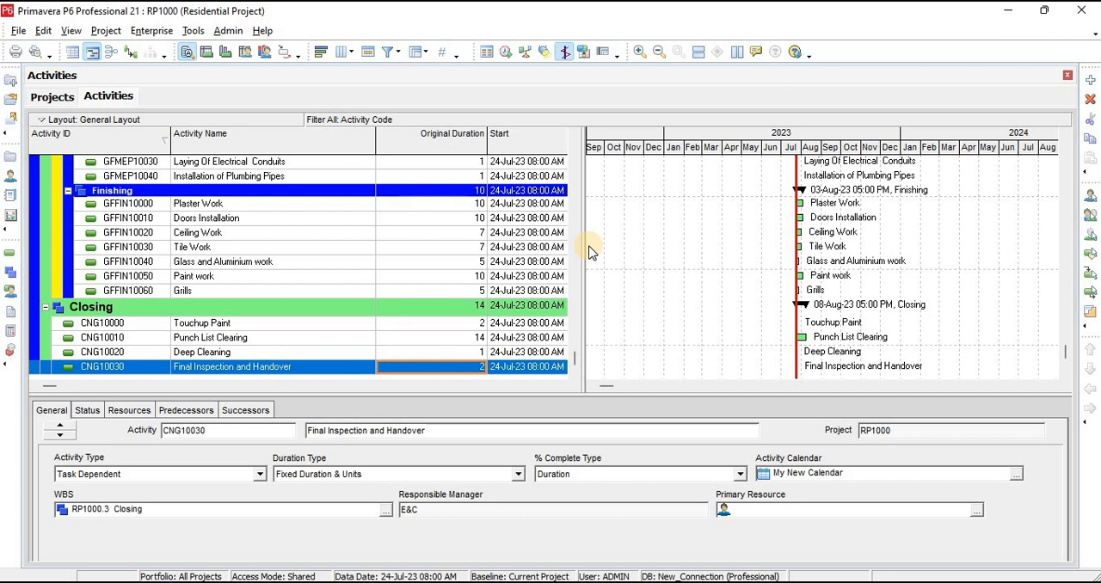
scroll(278, 292, "up", 3)
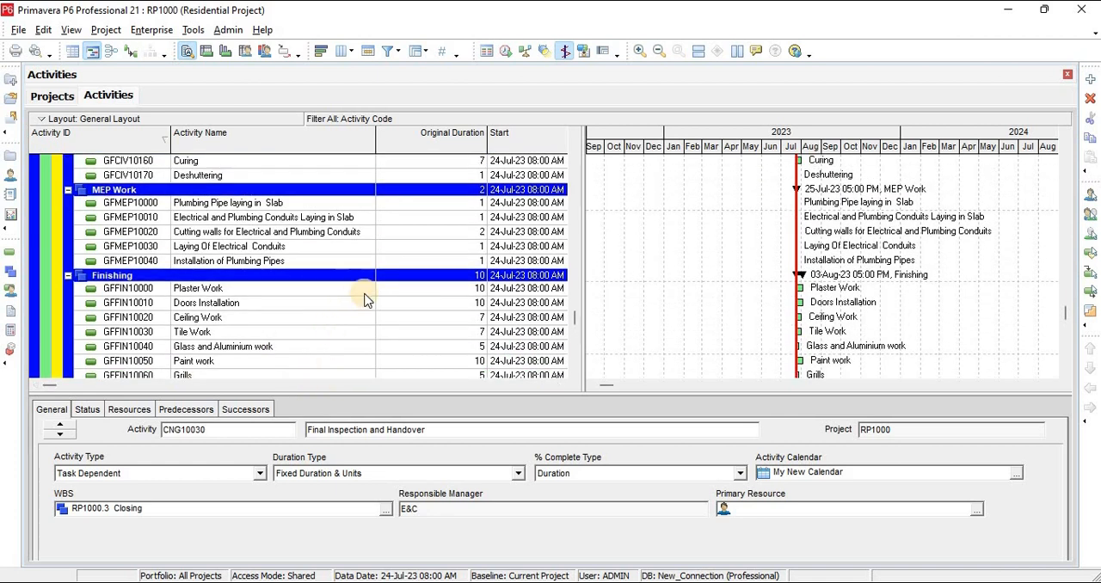
scroll(364, 298, "up", 5)
scroll(388, 286, "up", 4)
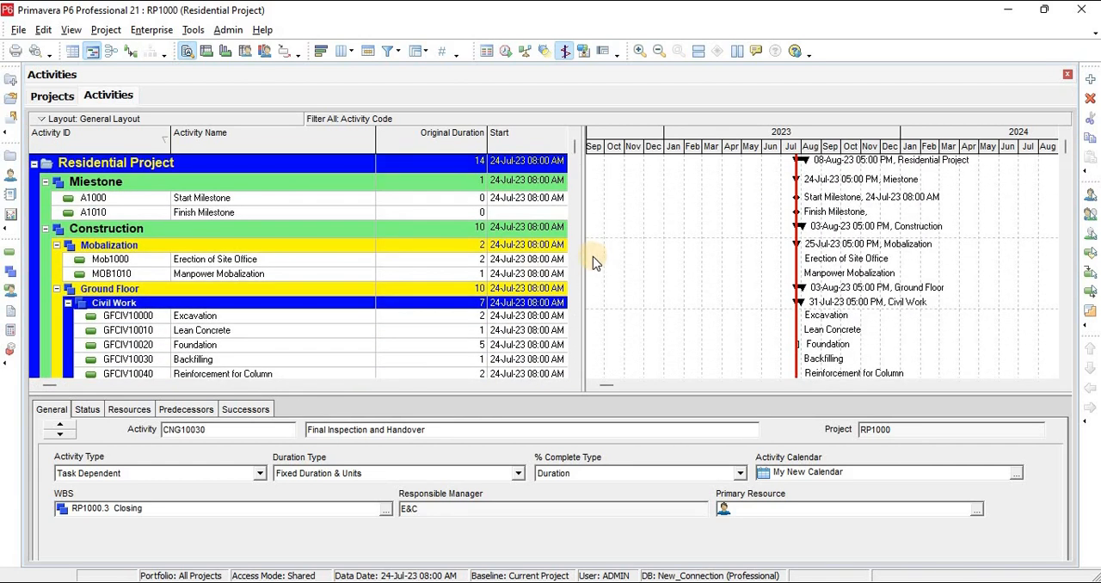
left_click_drag(584, 249, 901, 248)
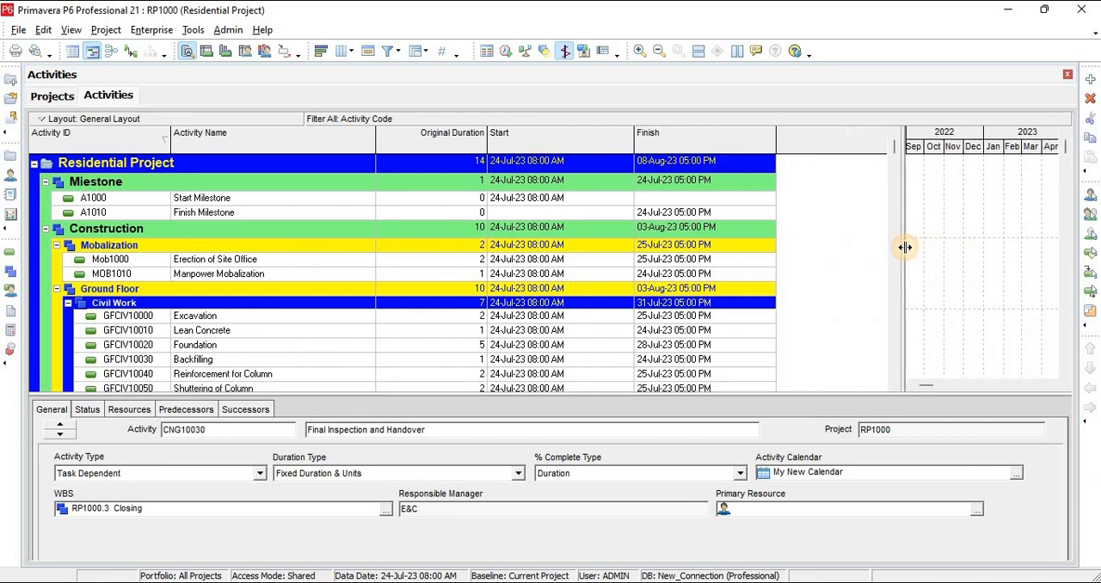
Try assigning Excavation as a predecessor of the Start Milestone activity A1000
left_click(261, 205)
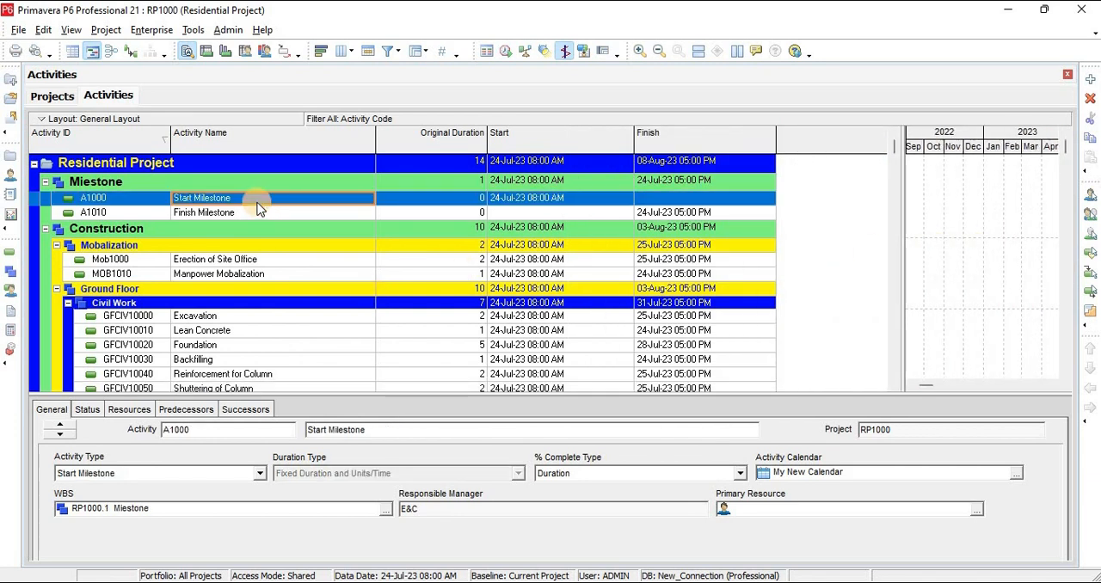
left_click(227, 413)
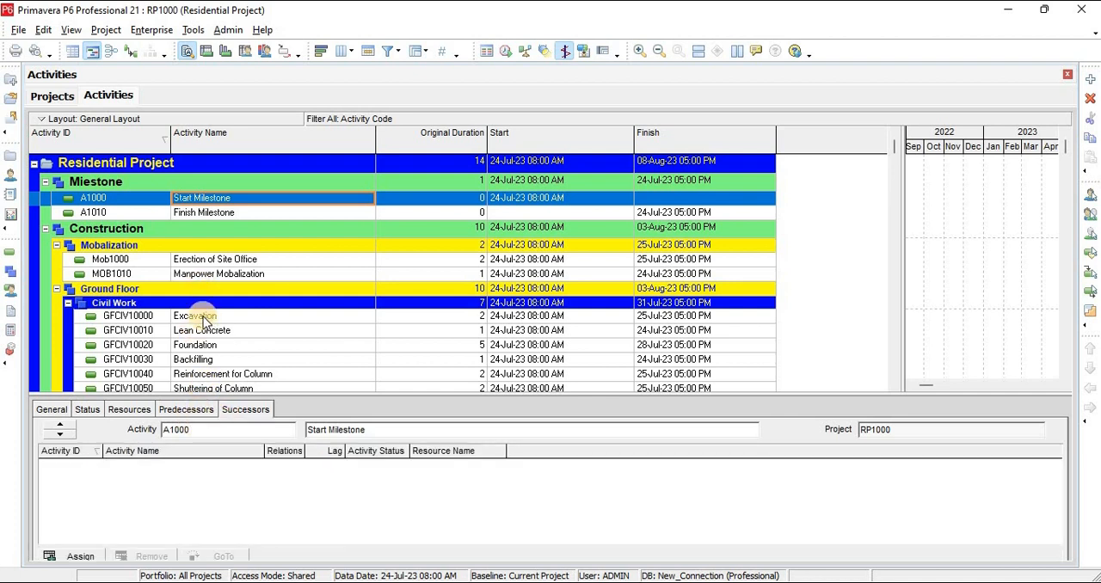
left_click(199, 409)
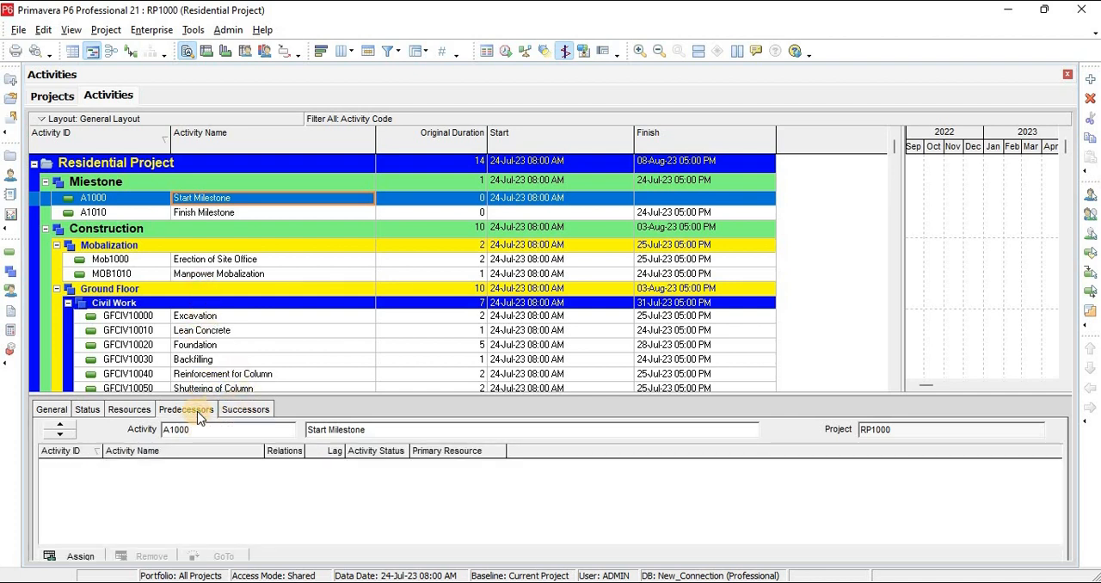
left_click(80, 556)
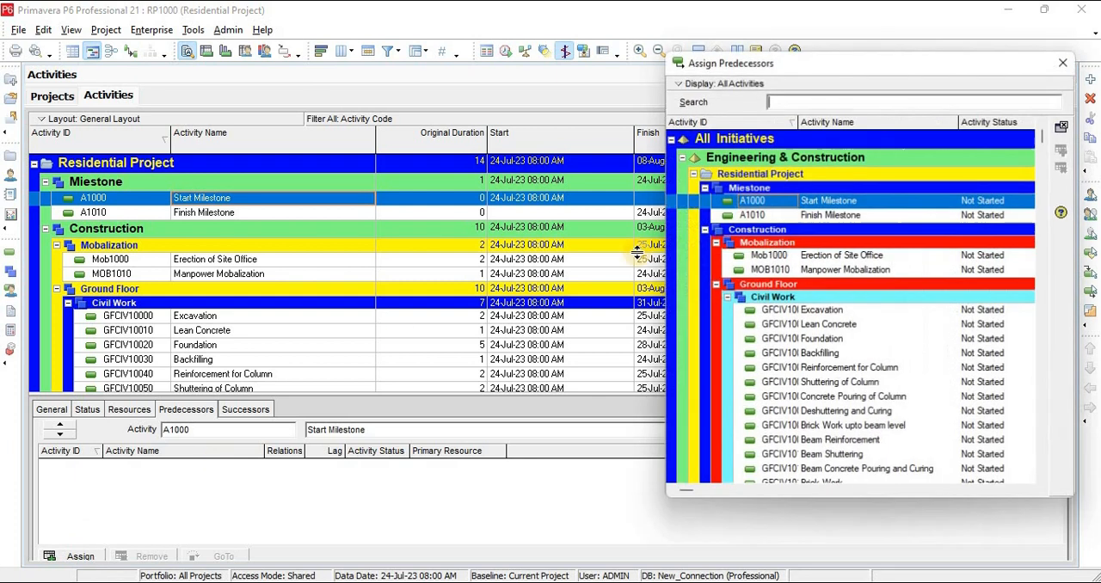
double_click(813, 310)
left_click(1063, 61)
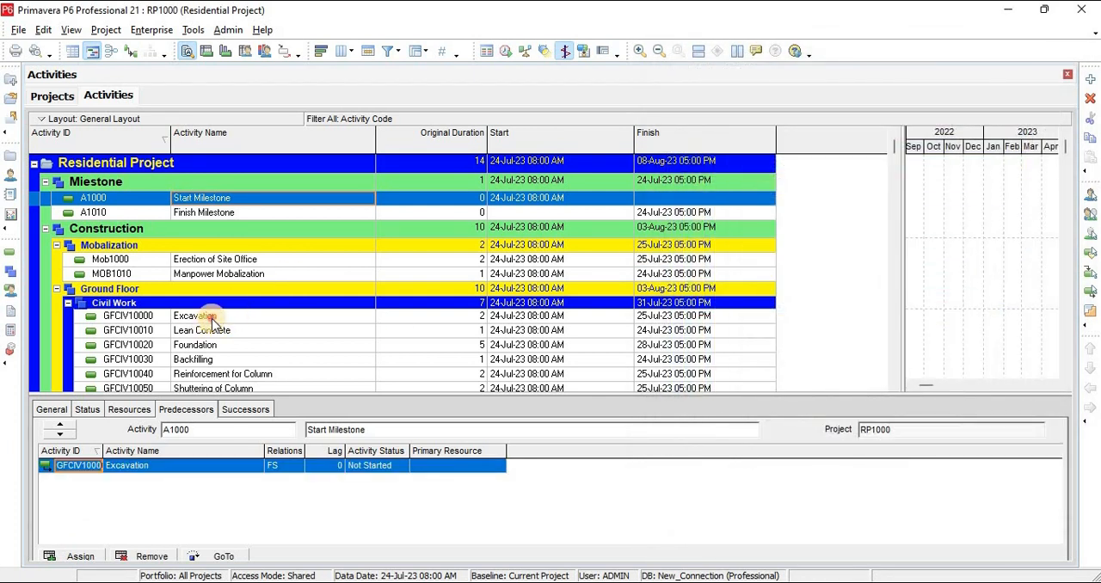
Remove Excavation from the predecessors of the Start Milestone
left_click(212, 318)
left_click(241, 260)
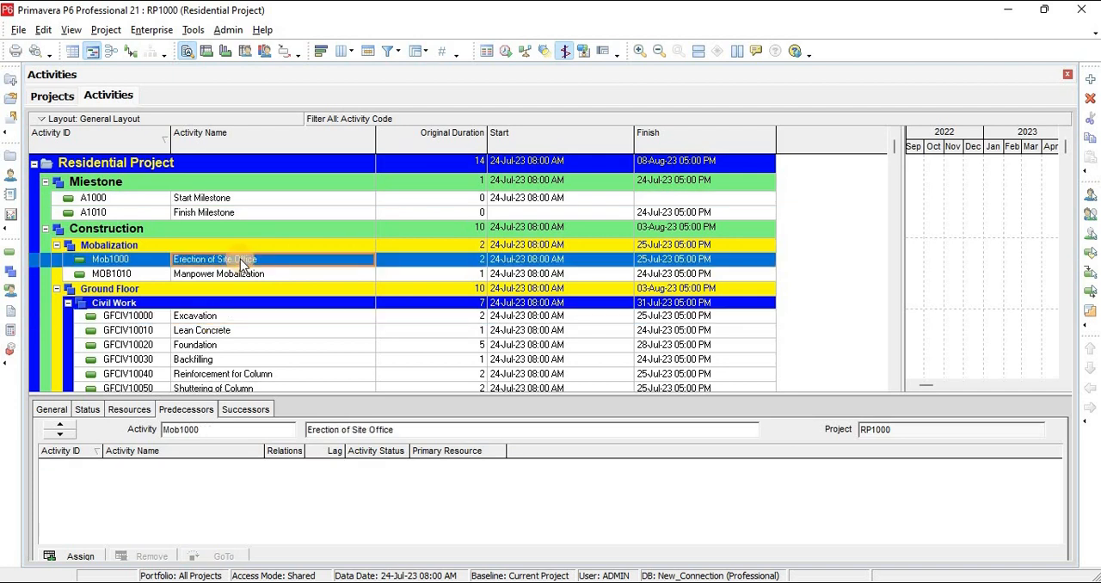
left_click(204, 199)
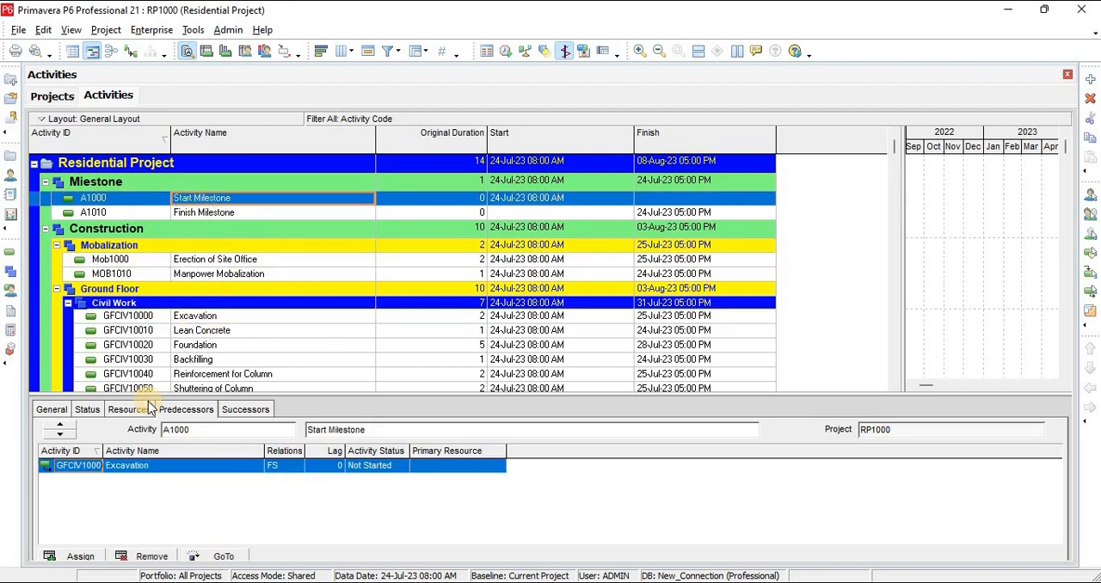
left_click(145, 556)
left_click(503, 327)
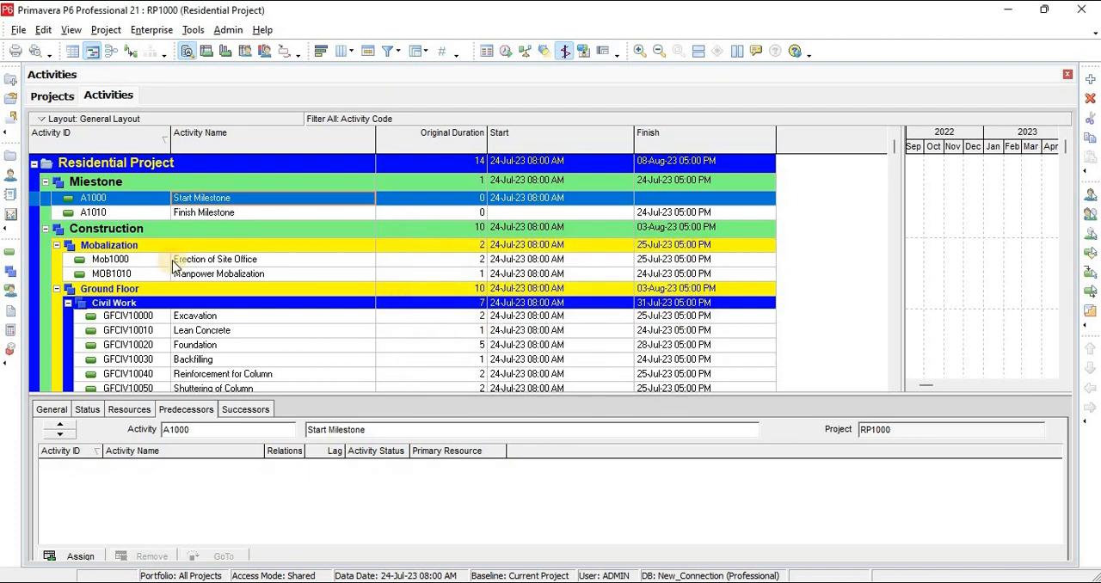
Assign the Start Milestone as predecessor of Erection of Site Office under Mobalization
left_click(196, 263)
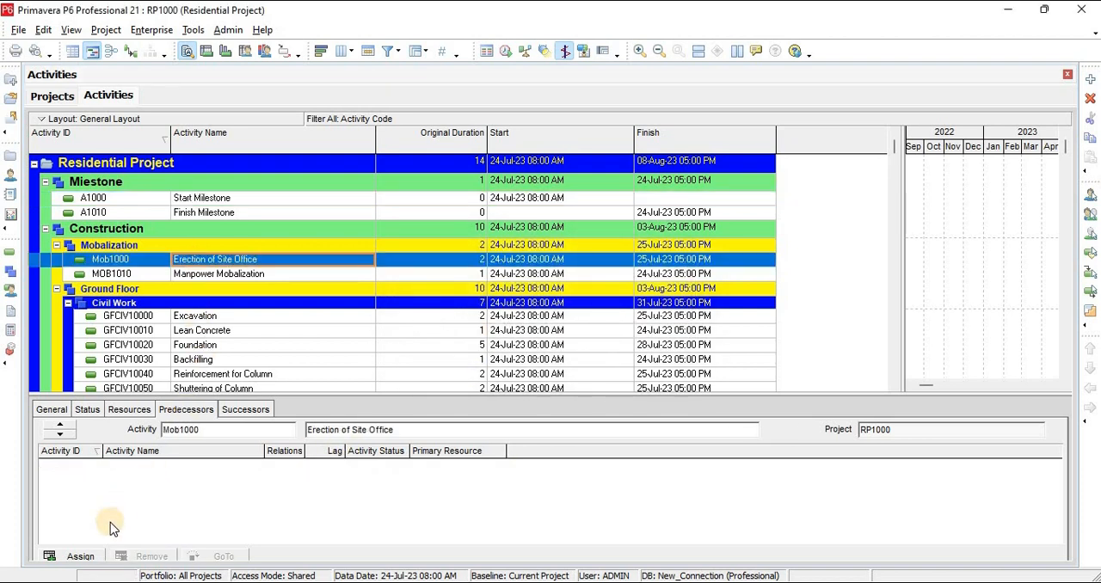
left_click(81, 556)
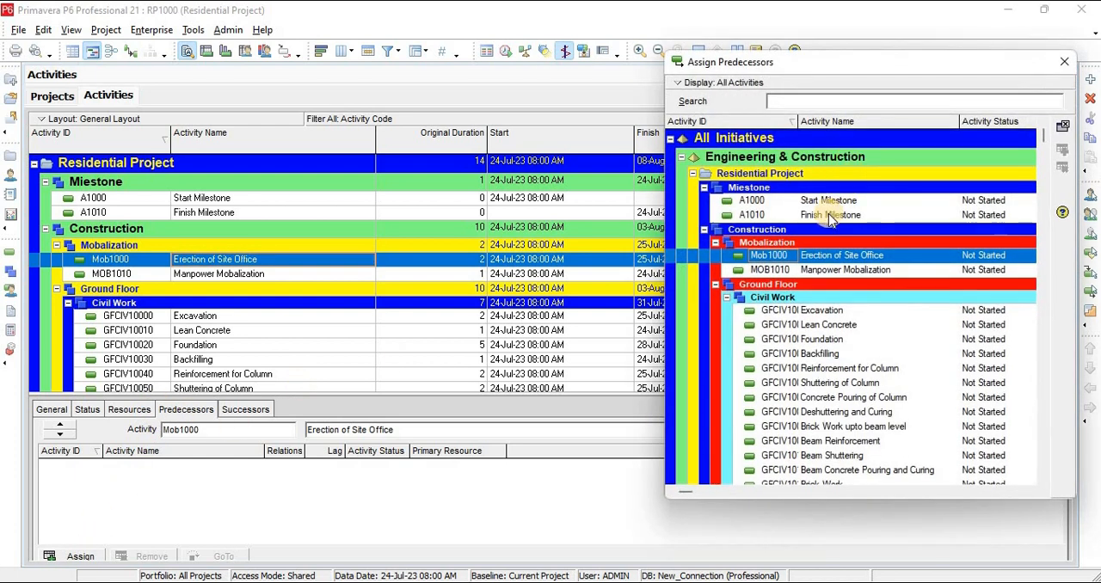
left_click(829, 202)
double_click(829, 203)
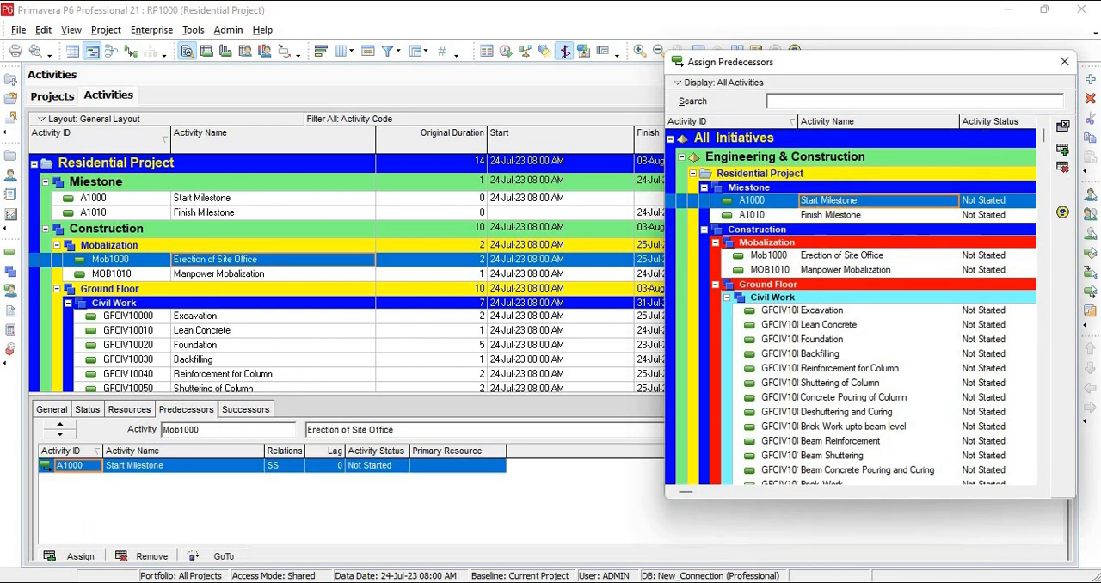
left_click(1063, 61)
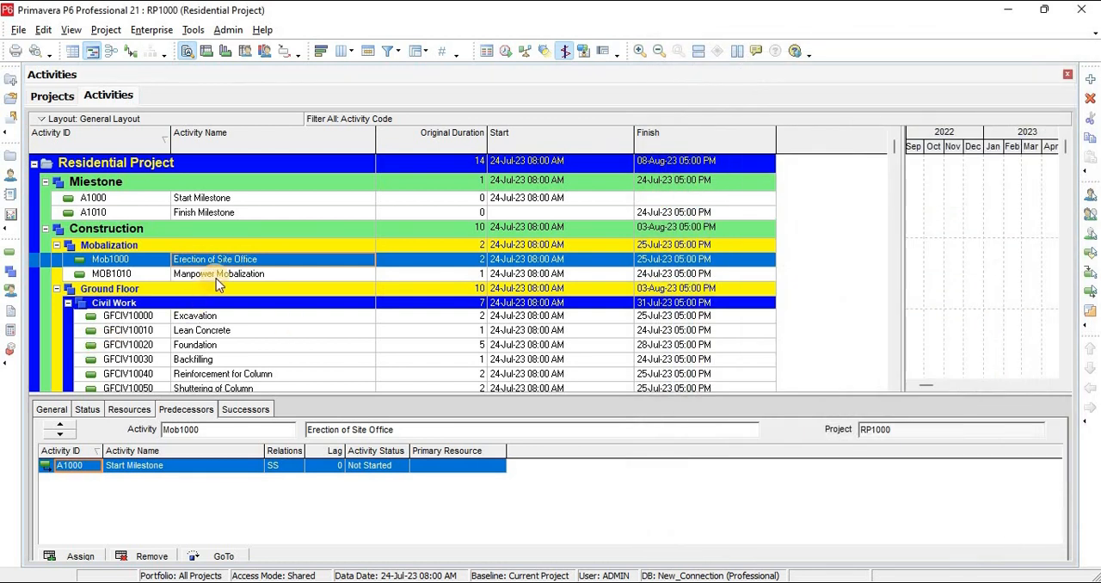
Assign Erection of Site Office as predecessor of Manpower Mobalization, and Manpower Mobalization as predecessor of Excavation
left_click(215, 273)
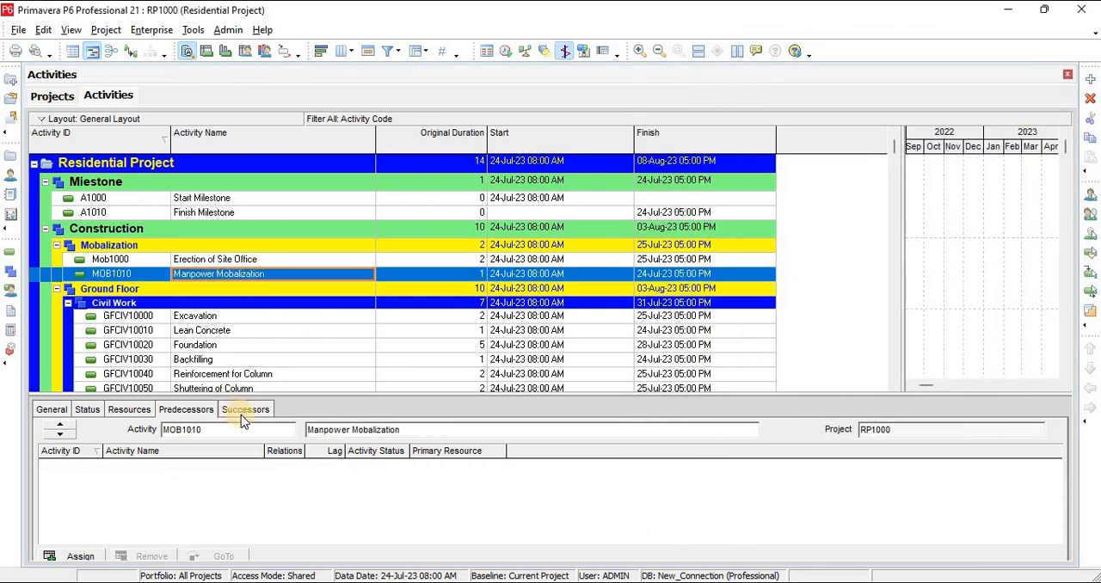
left_click(87, 557)
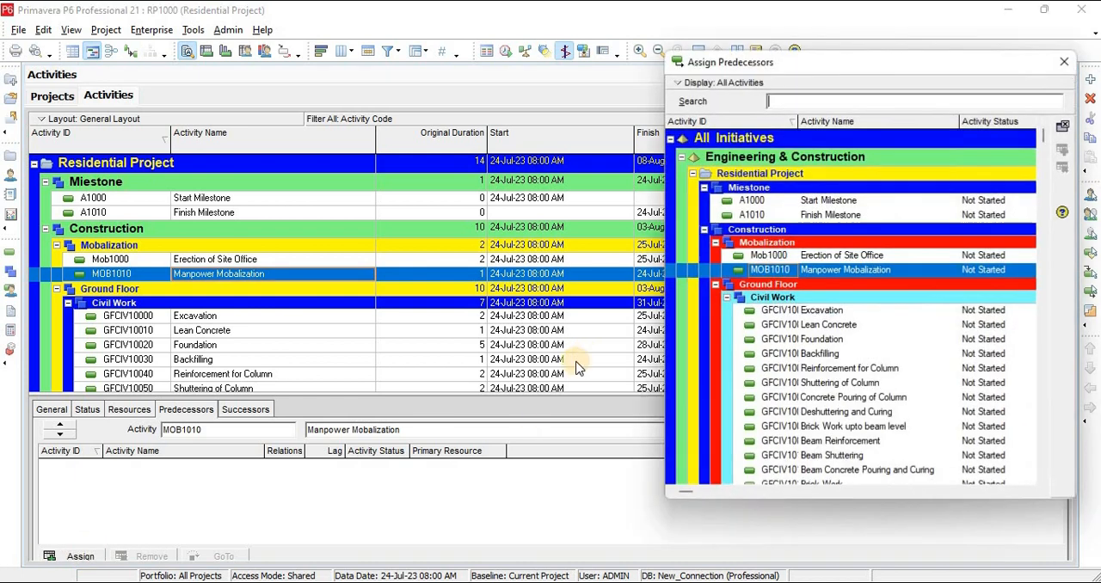
left_click(833, 257)
left_click(833, 257)
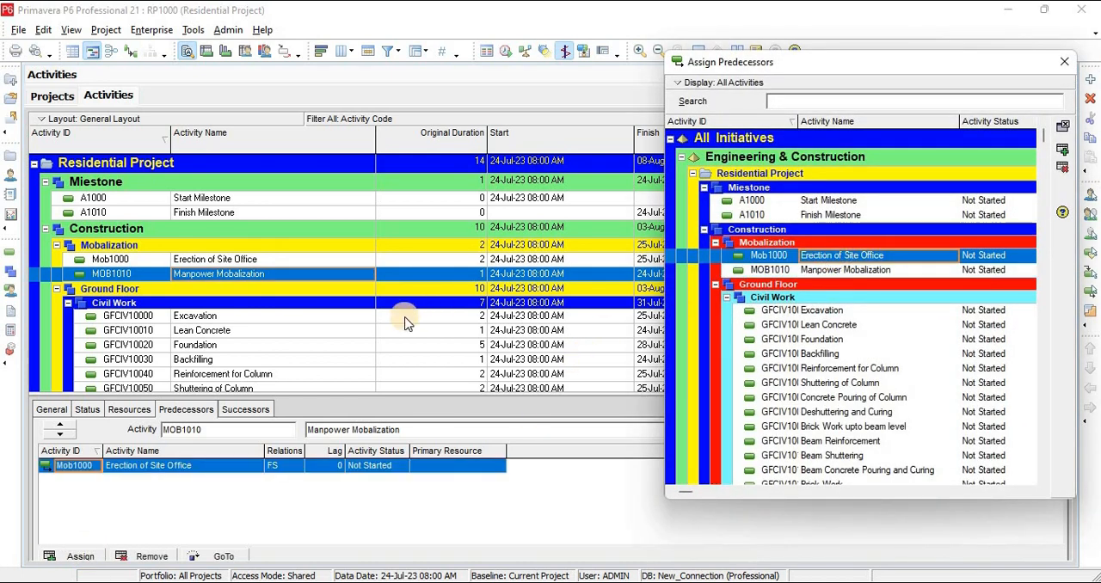
left_click(216, 316)
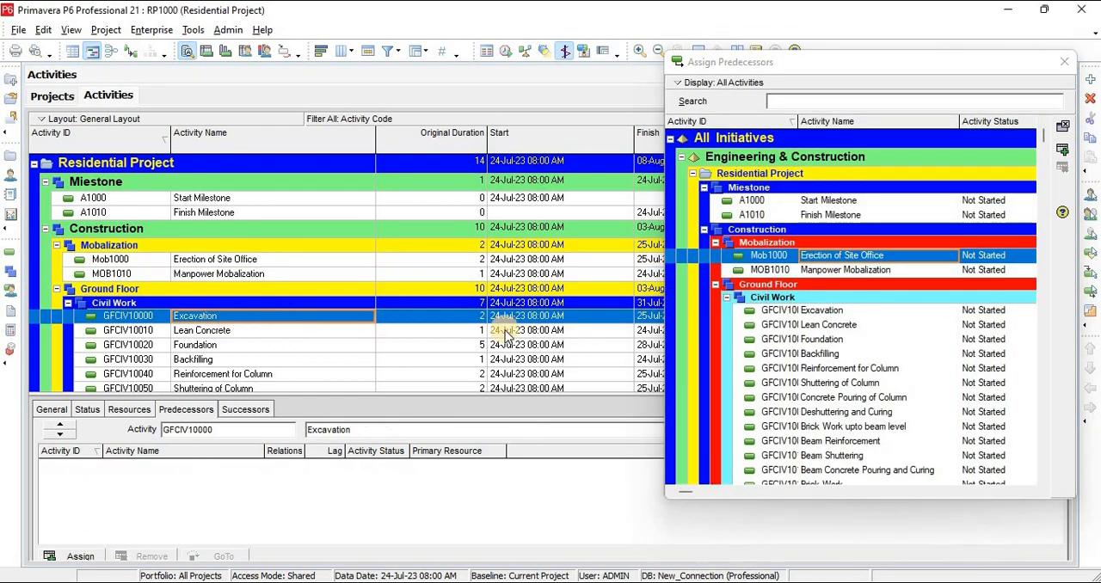
double_click(854, 270)
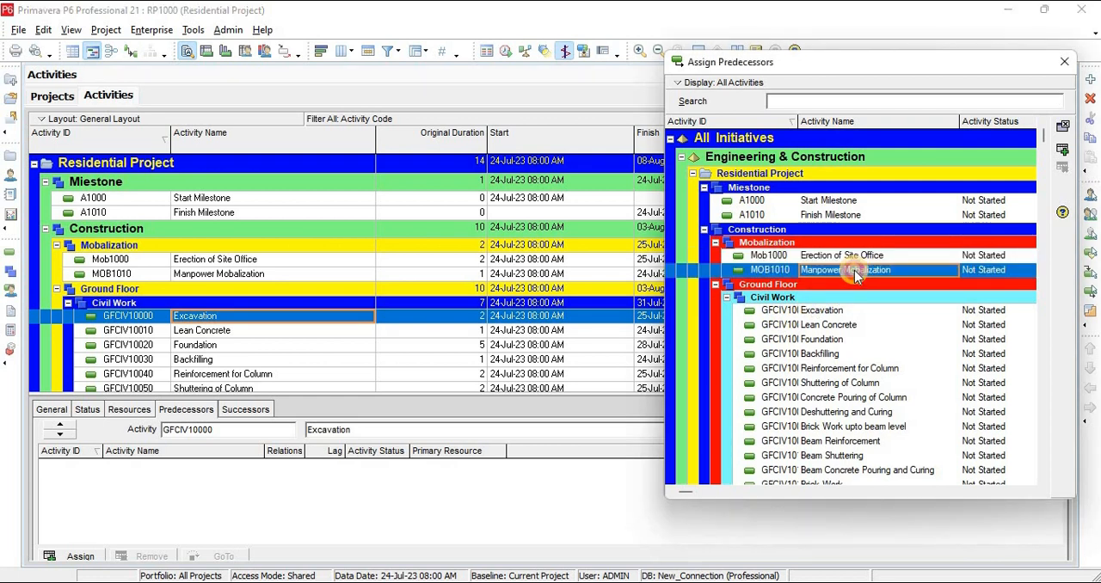
Assign Excavation as predecessor of Lean Concrete, Lean Concrete as predecessor of Foundation, and Foundation as predecessor of Backfilling
left_click(214, 334)
double_click(822, 311)
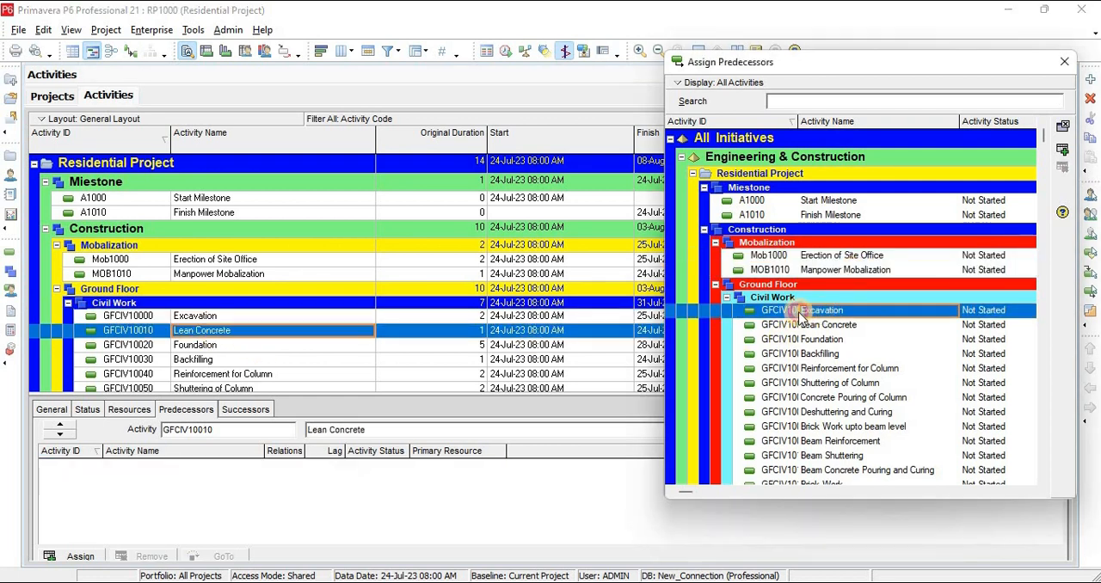
left_click(227, 345)
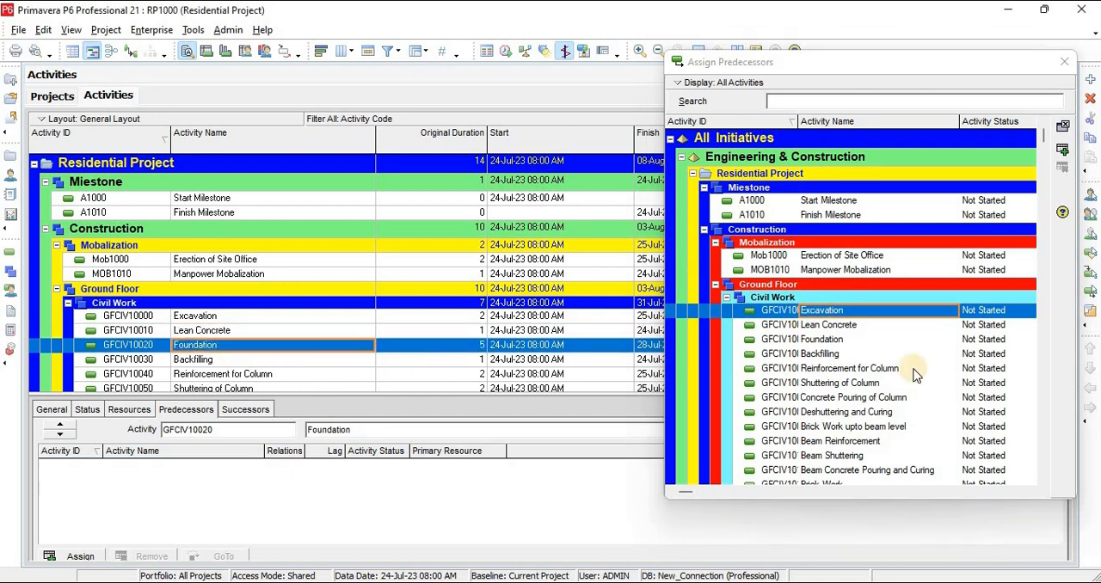
double_click(827, 325)
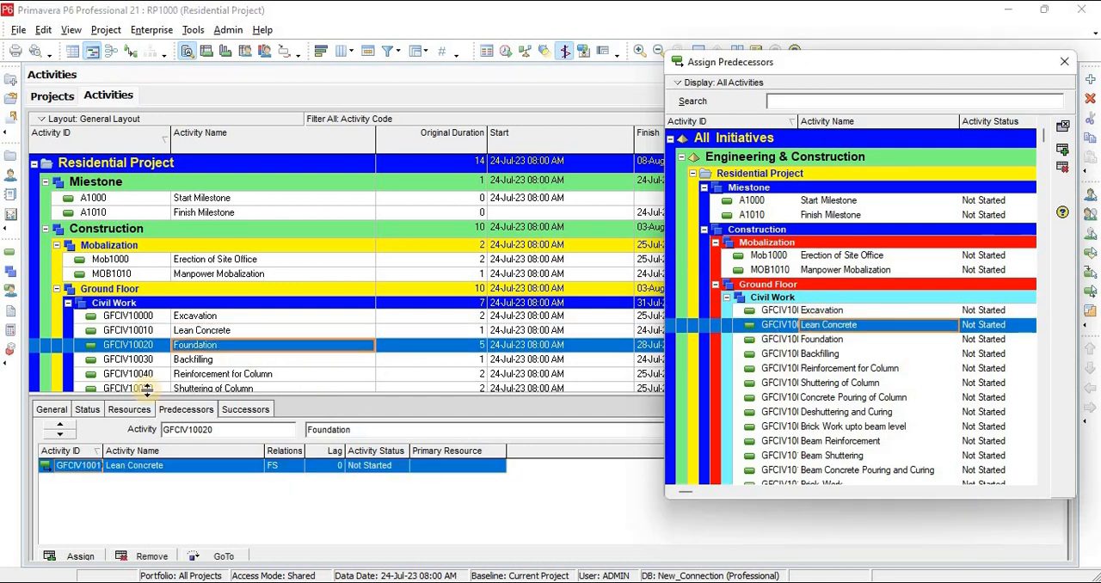
left_click(182, 360)
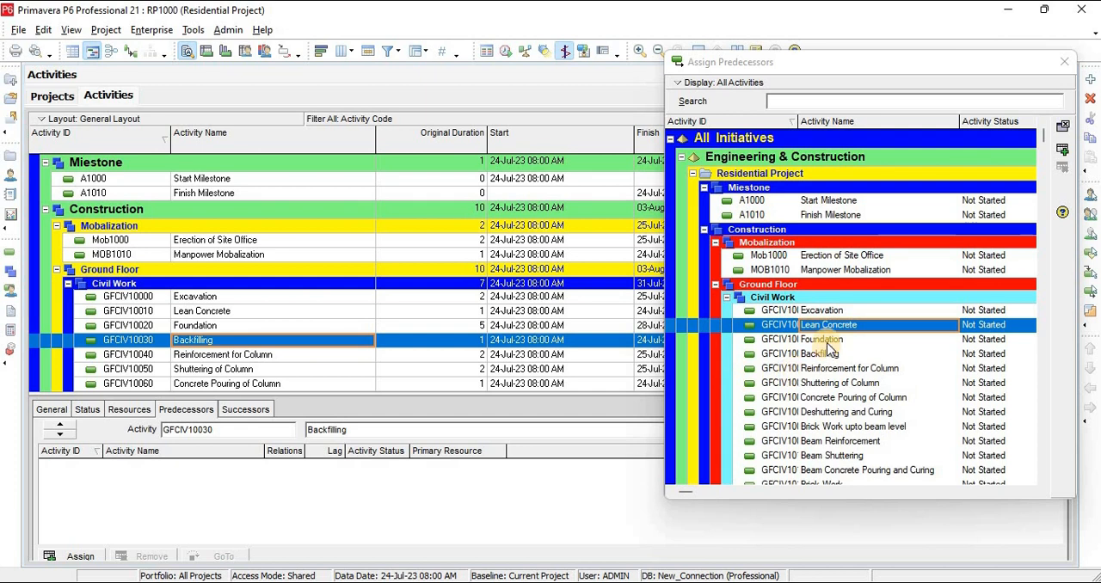
double_click(821, 339)
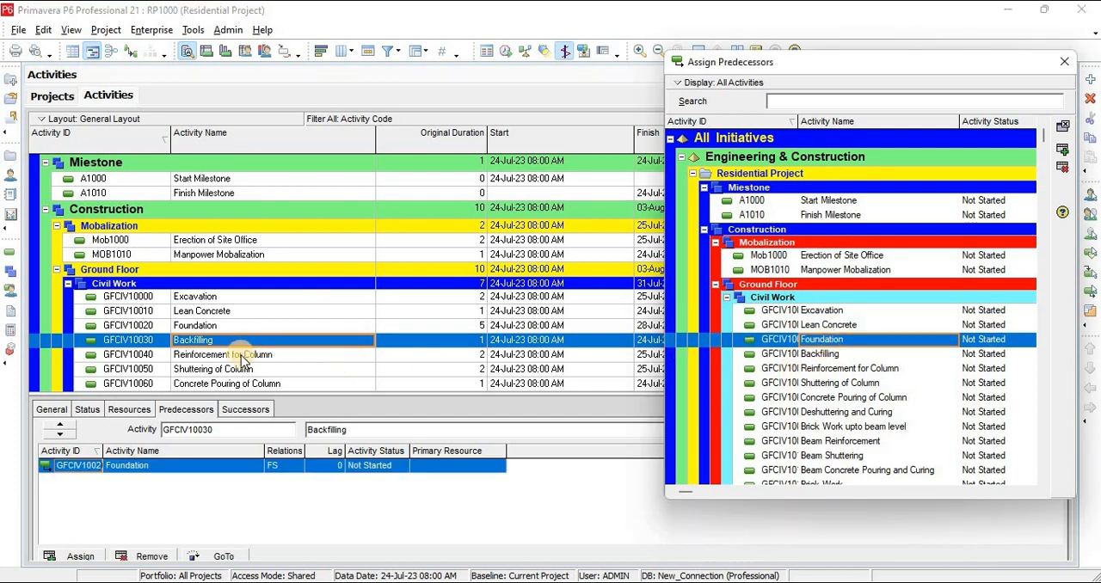
Chain the ground-floor column activities by predecessors: Backfilling to Reinforcement for Column, to Shuttering of Column, to Concrete Pouring of Column
left_click(246, 355)
double_click(813, 353)
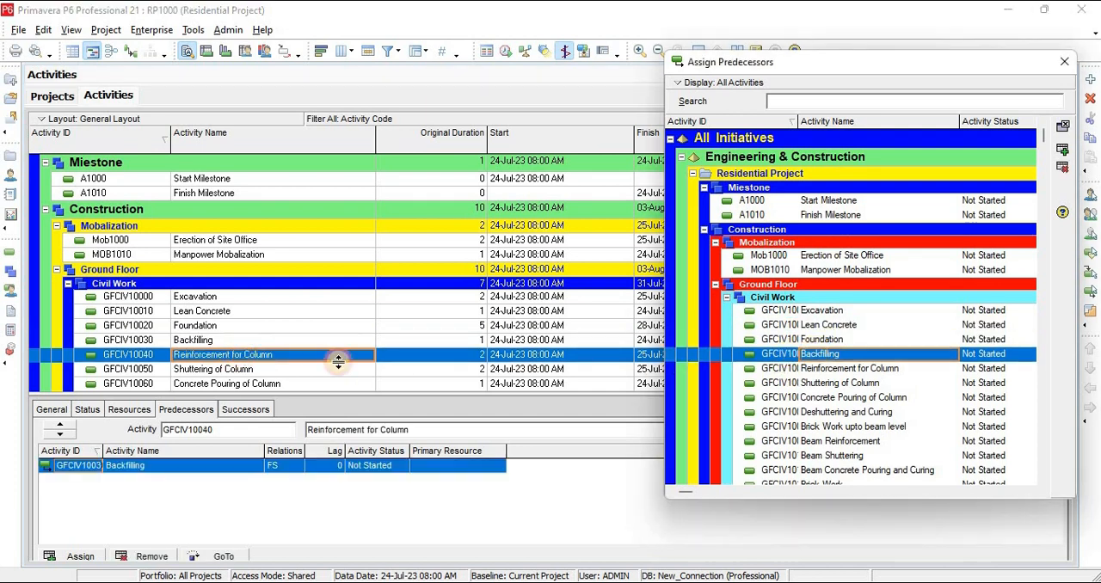
left_click(226, 370)
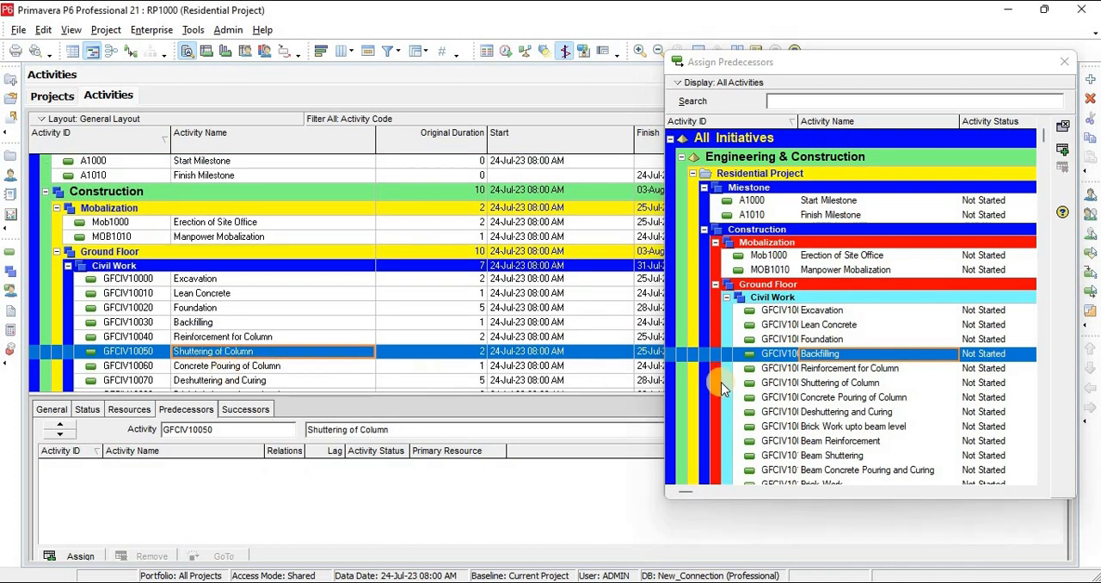
double_click(821, 368)
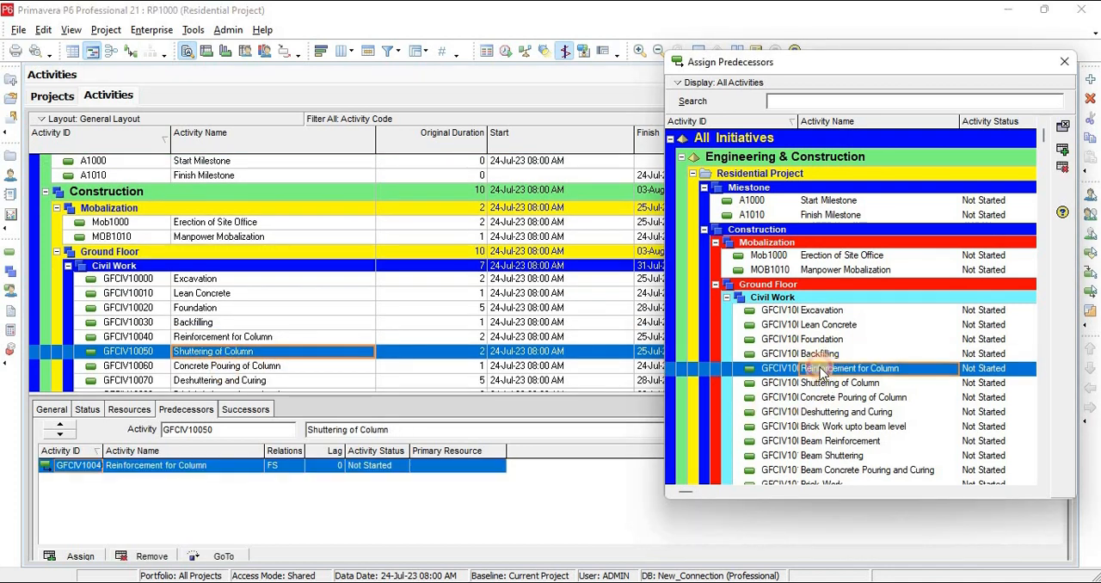
left_click(231, 366)
double_click(816, 384)
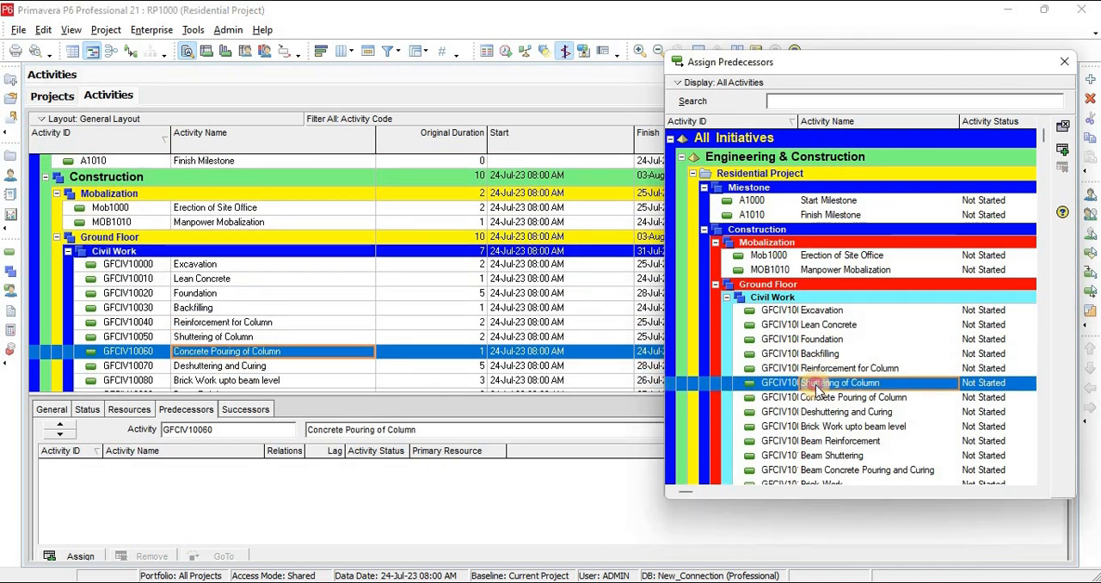
Link by predecessors Concrete Pouring of Column to Deshuttering and Curing, to Brick Work upto beam level, to Beam Reinforcement
left_click(216, 366)
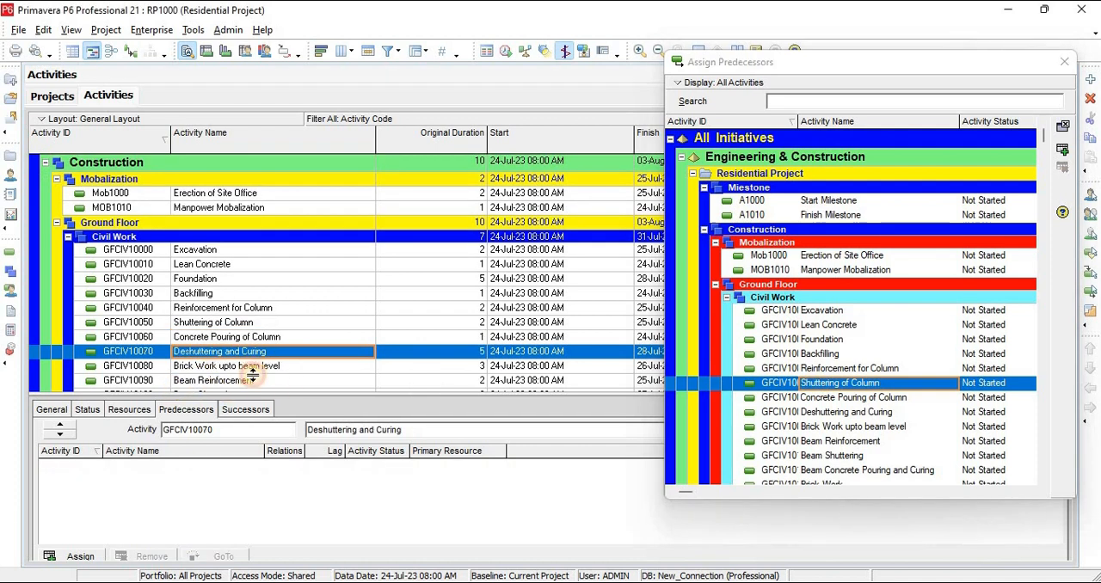
double_click(851, 397)
left_click(230, 366)
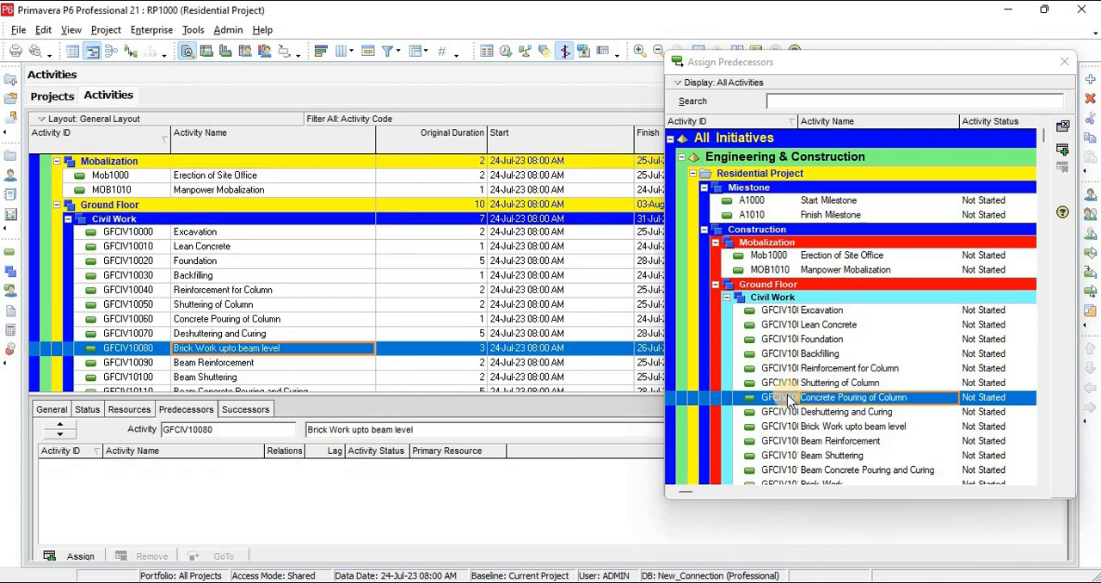
double_click(817, 412)
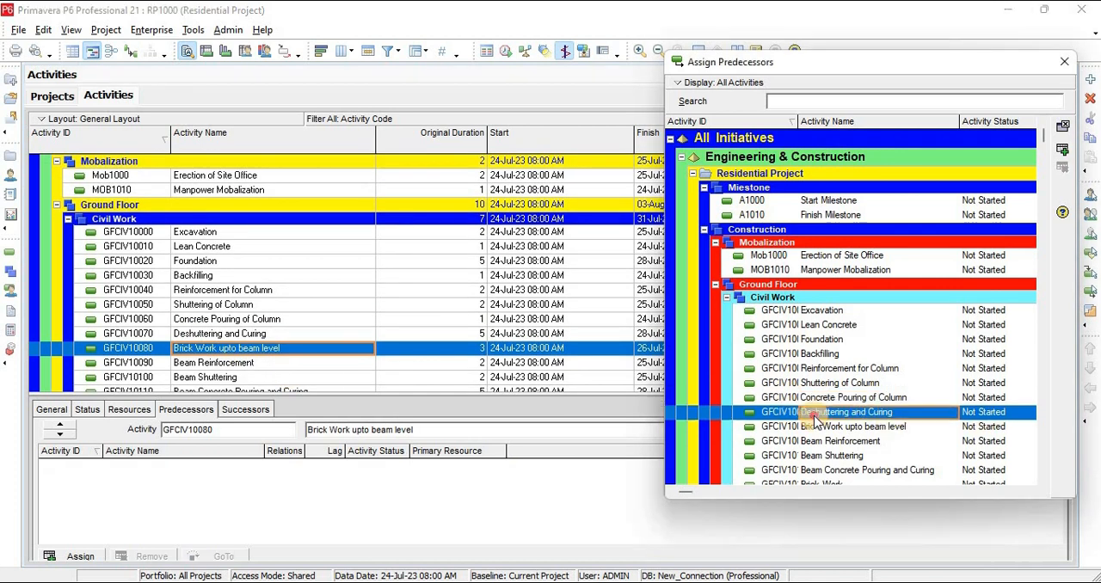
left_click(245, 362)
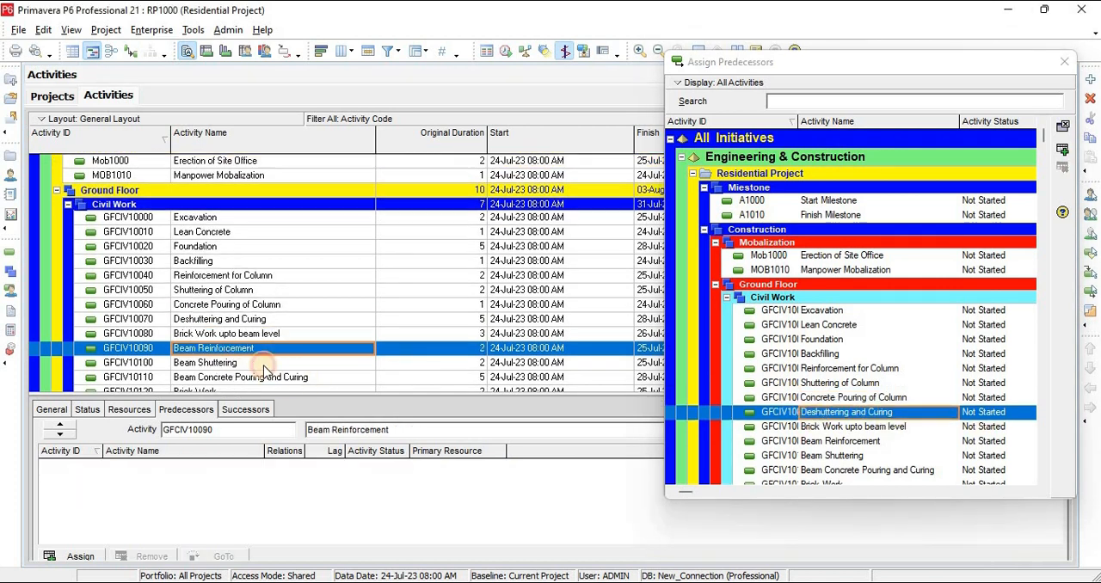
double_click(853, 427)
Assign Beam Reinforcement as predecessor of Beam Shuttering, and Beam Shuttering as predecessor of Beam Concrete Pouring and Curing
left_click(183, 362)
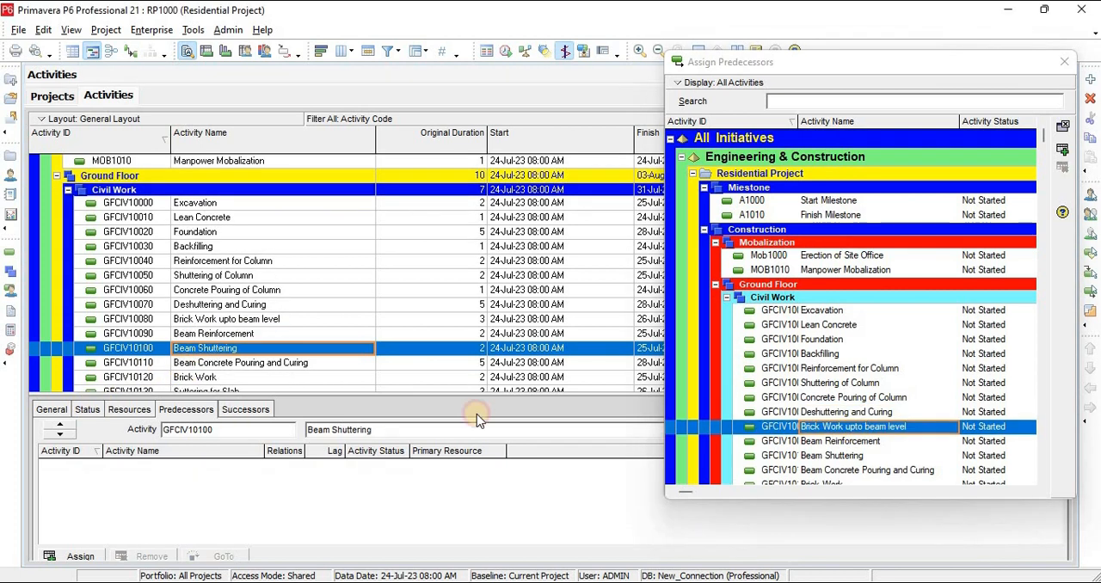
double_click(825, 442)
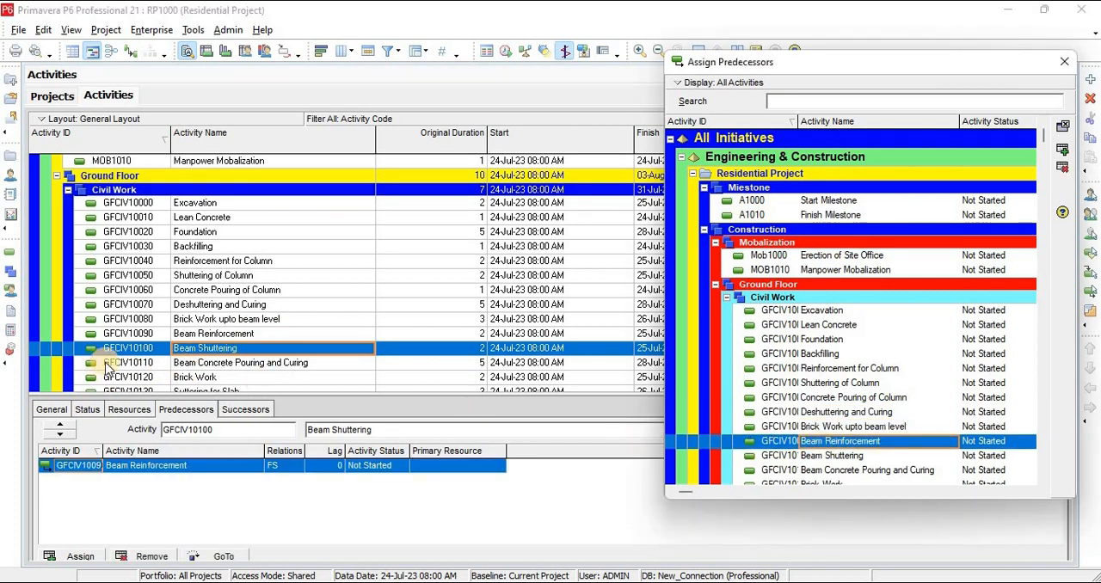
left_click(214, 363)
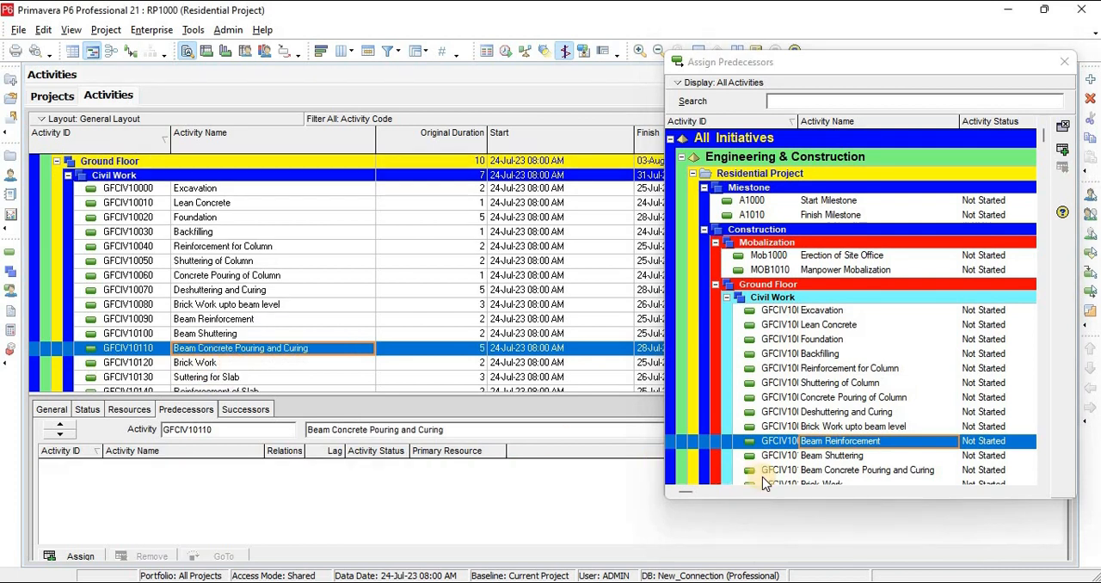
double_click(809, 455)
Link by predecessors Beam Concrete Pouring and Curing to Brick Work, to Suttering for Slab, to Reinforcement of Slab
scroll(814, 418, "down", 5)
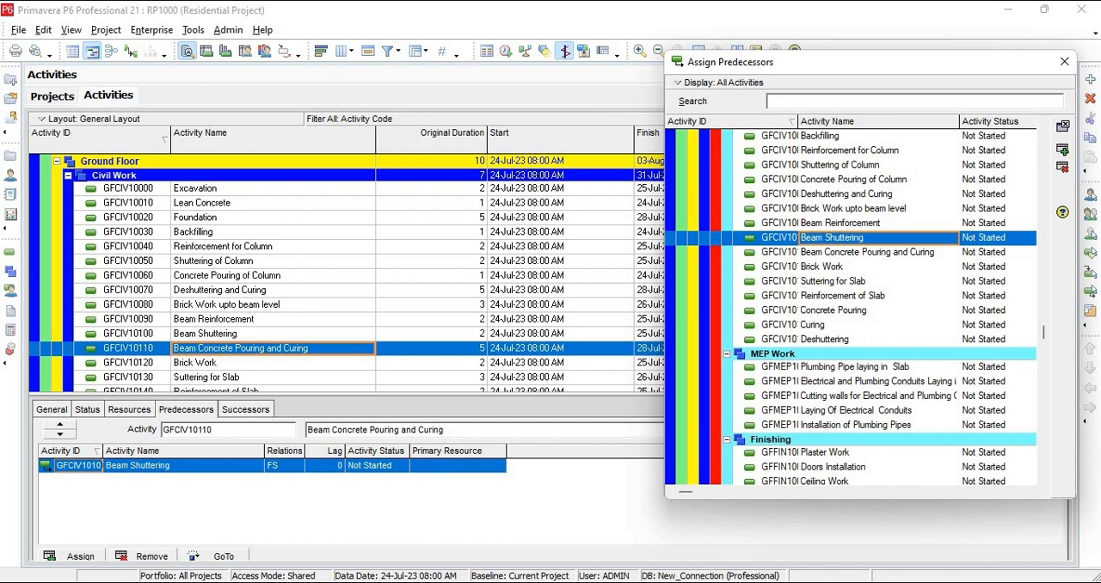
left_click(204, 363)
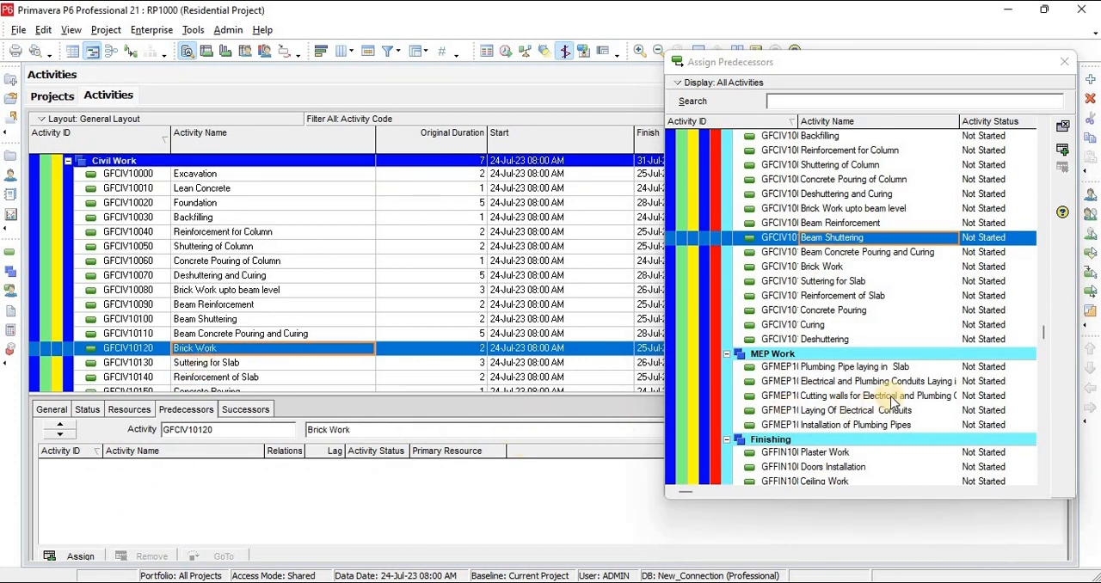
double_click(827, 251)
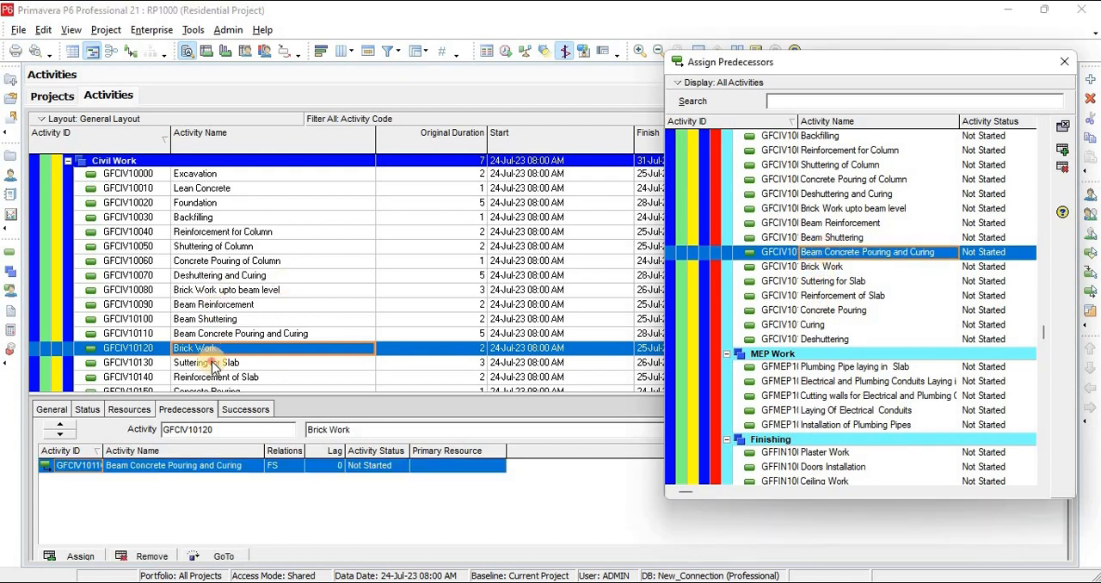
left_click(213, 364)
double_click(821, 268)
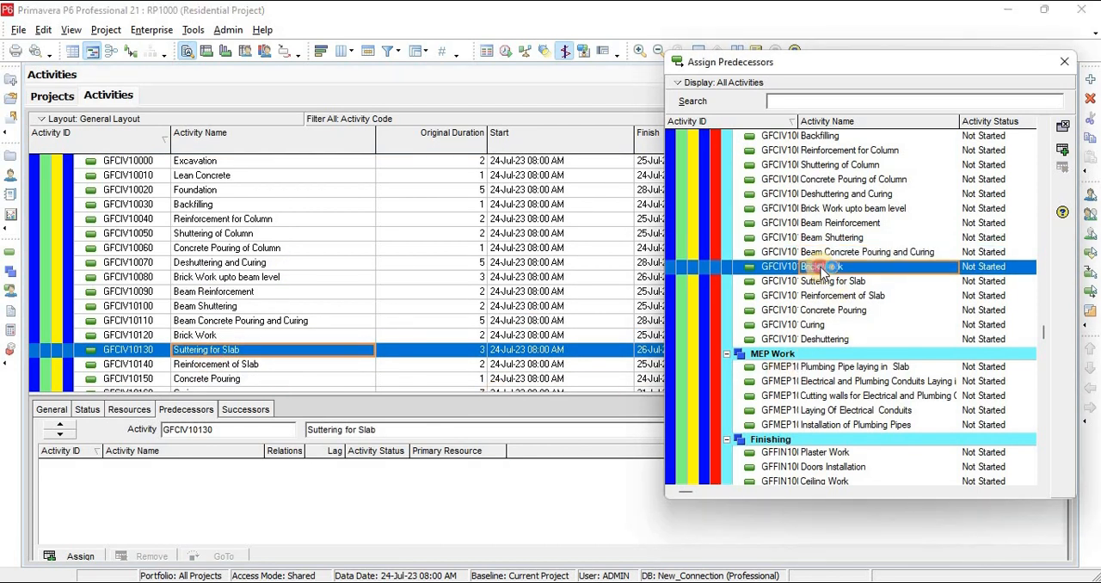
left_click(200, 365)
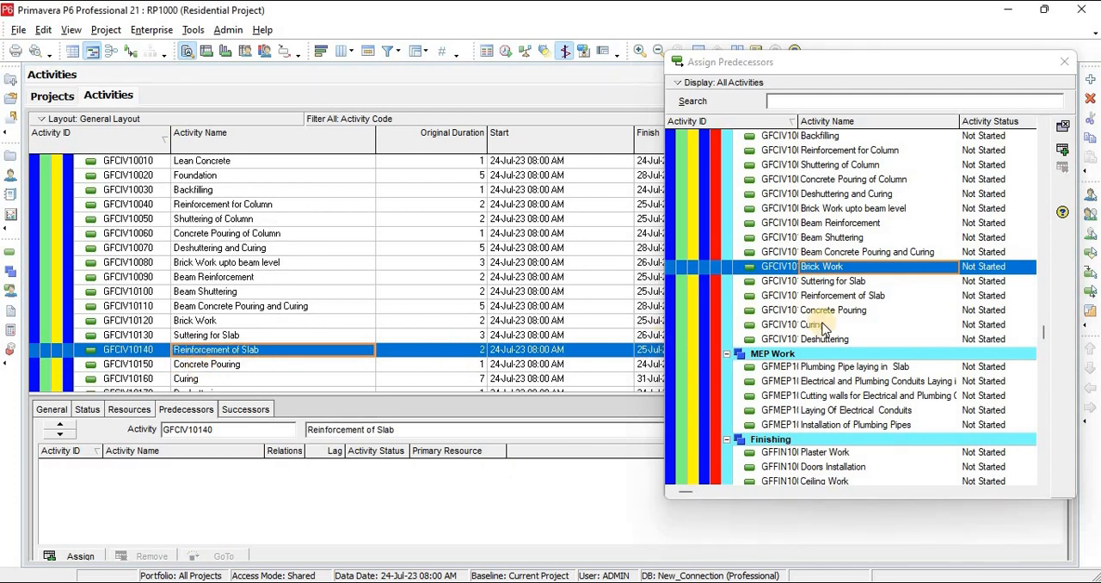
double_click(847, 282)
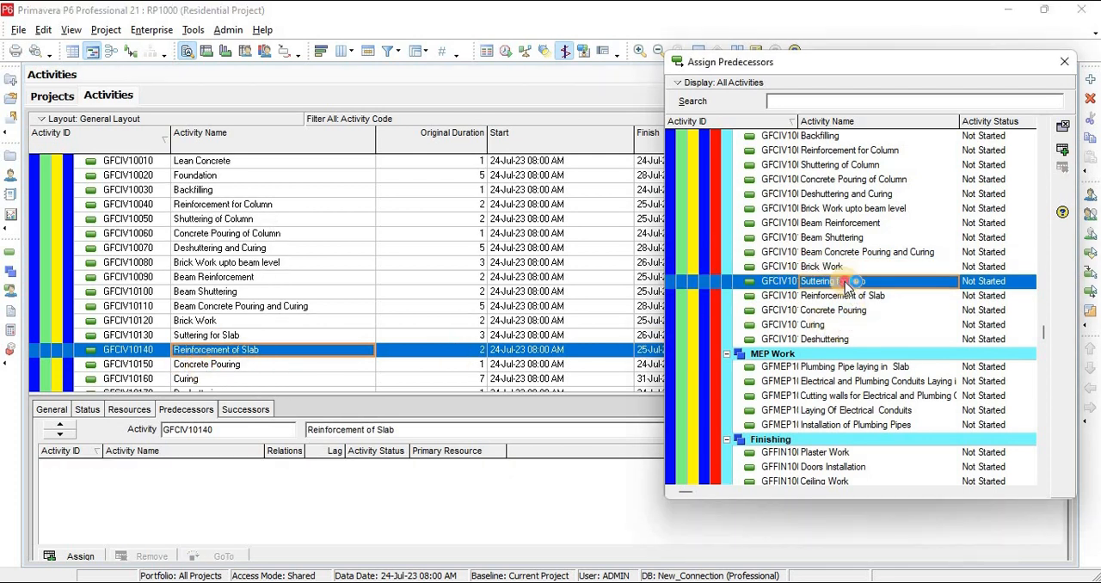
Chain the remaining ground-floor slab activities by predecessors: Reinforcement of Slab to Concrete Pouring, to Curing, to Deshuttering
left_click(209, 366)
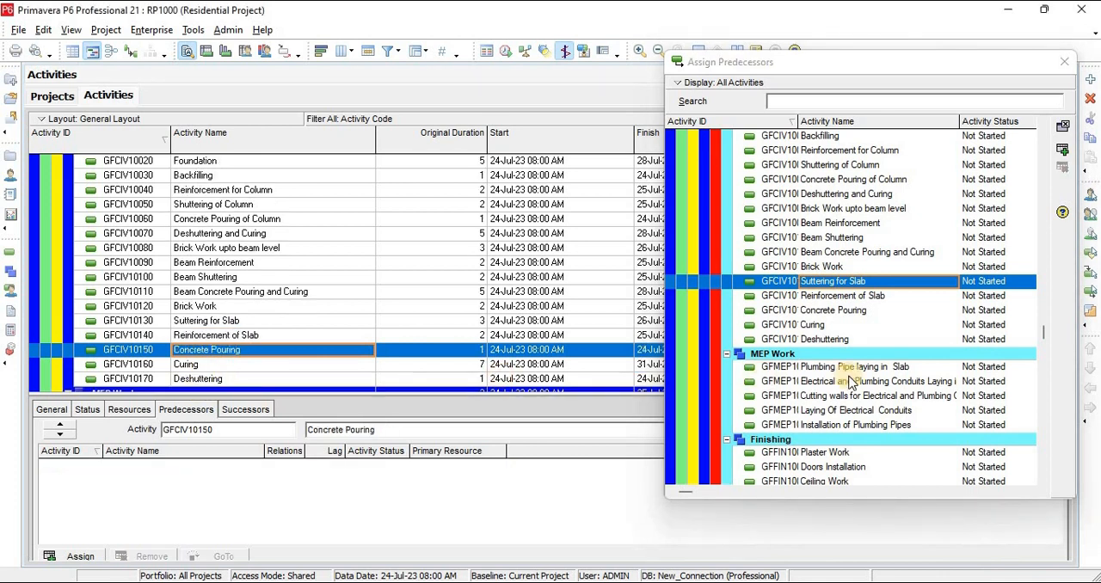
double_click(830, 297)
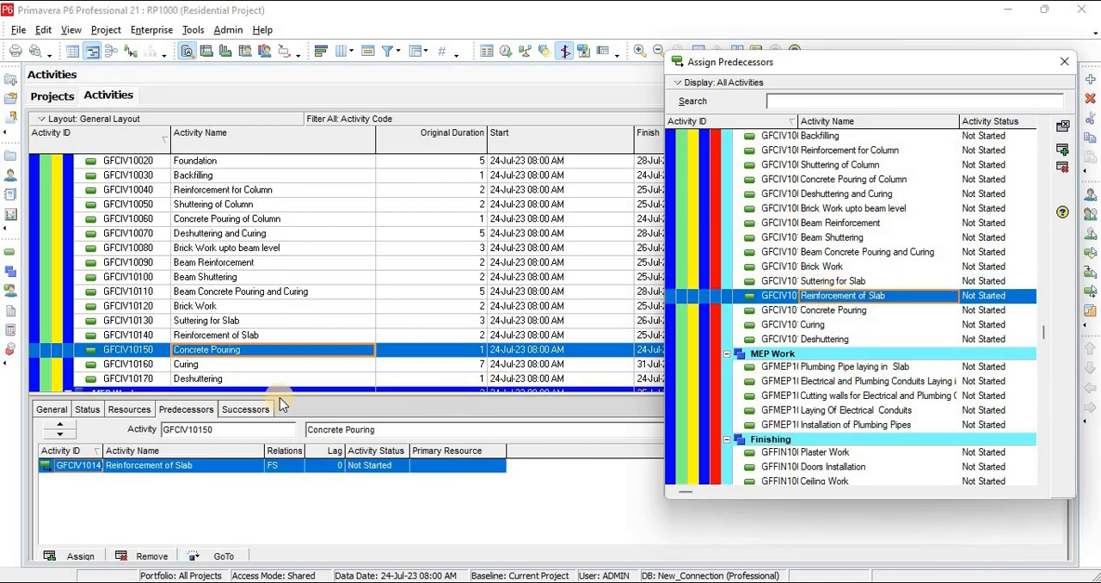
left_click(192, 367)
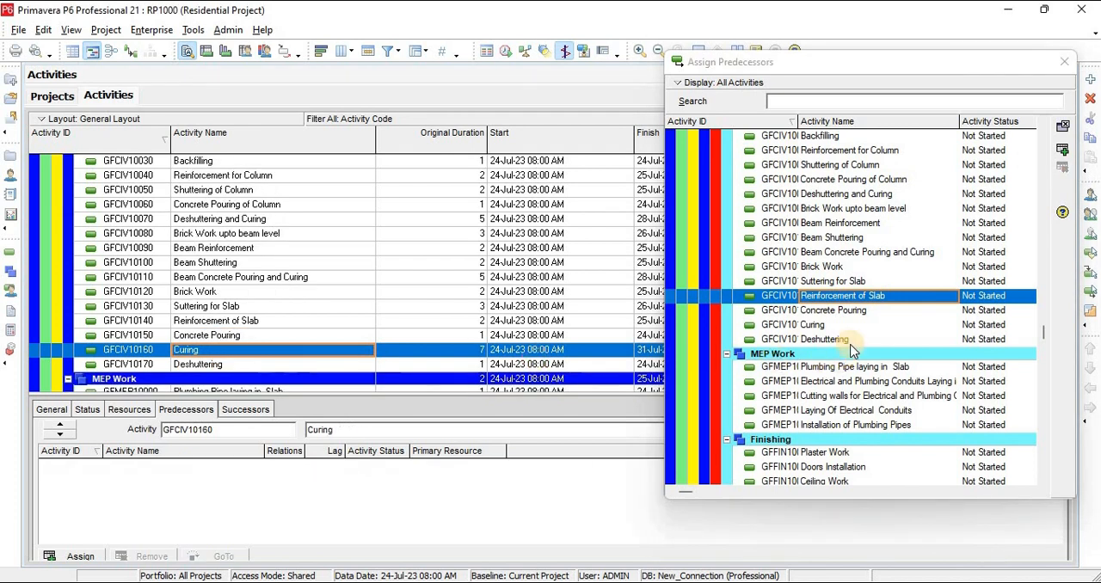
left_click(823, 313)
double_click(823, 315)
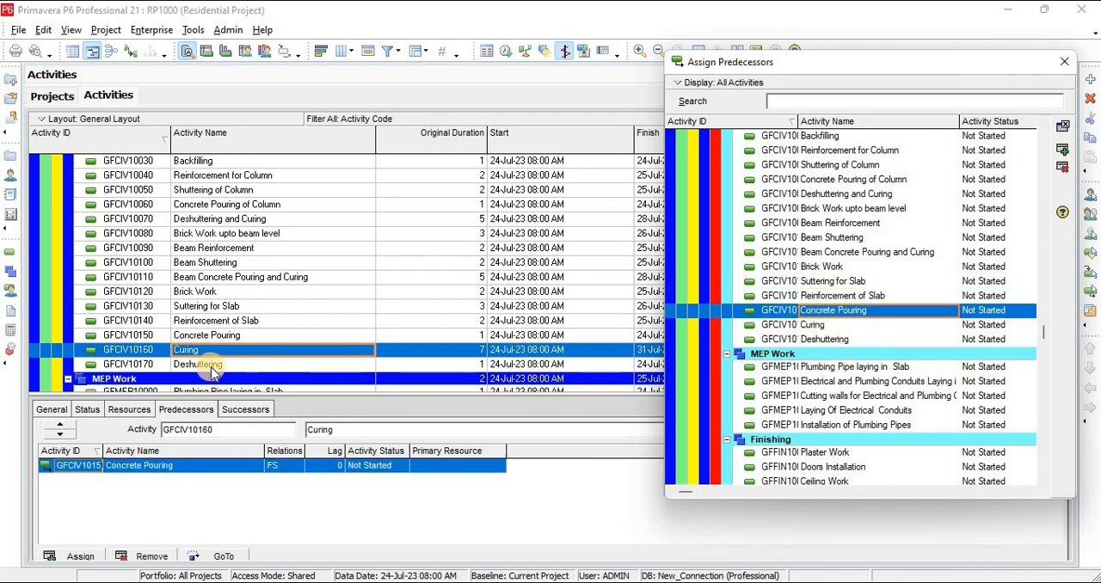
left_click(213, 367)
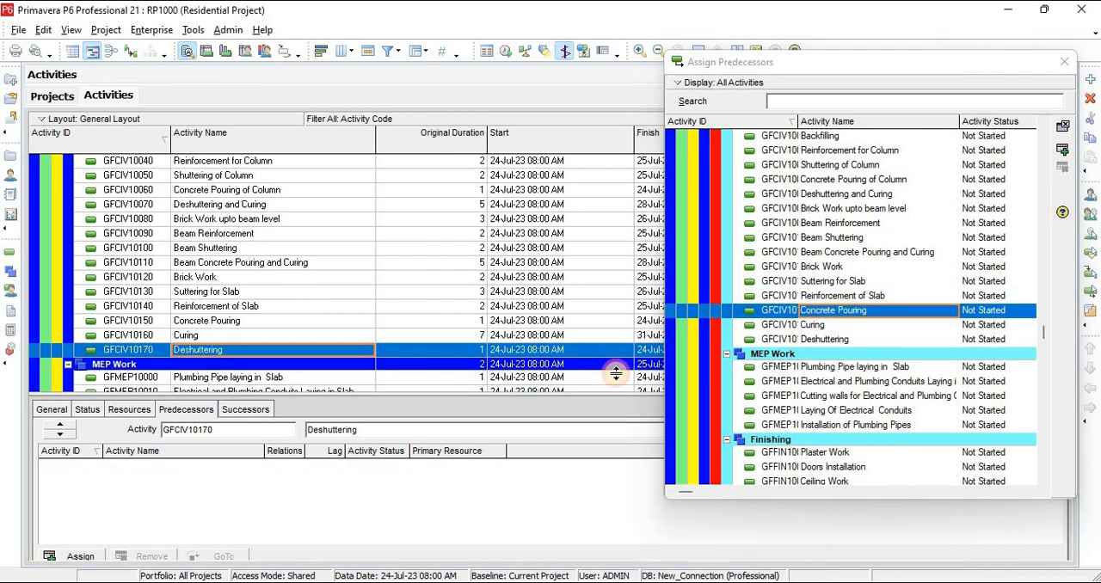
double_click(814, 326)
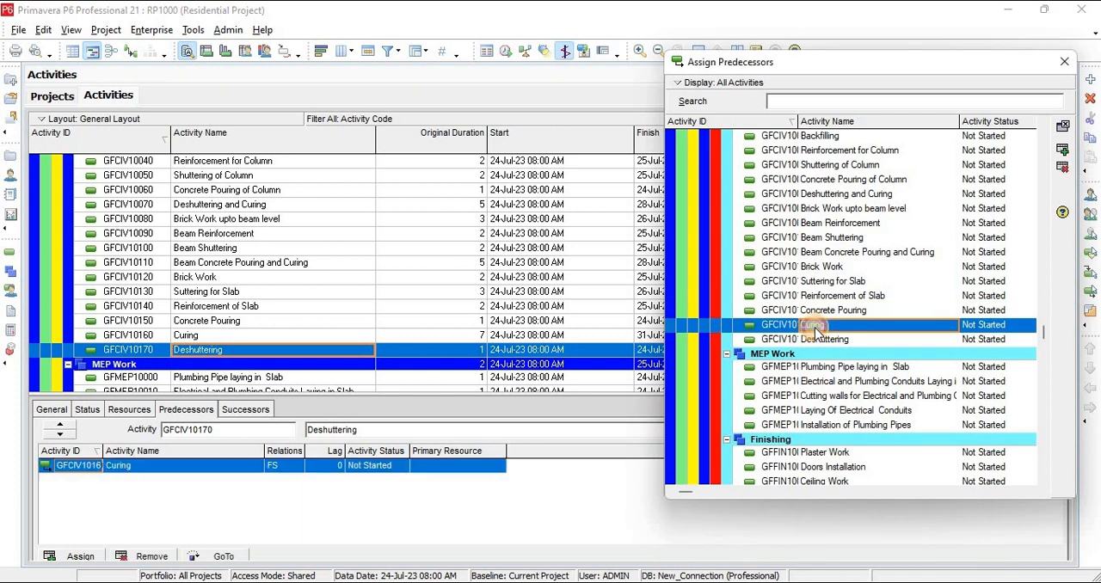
Select Plumbing Pipe laying in Slab under ground-floor MEP Work for predecessor assignment and review the neighbouring Civil Work activities
left_click(264, 379)
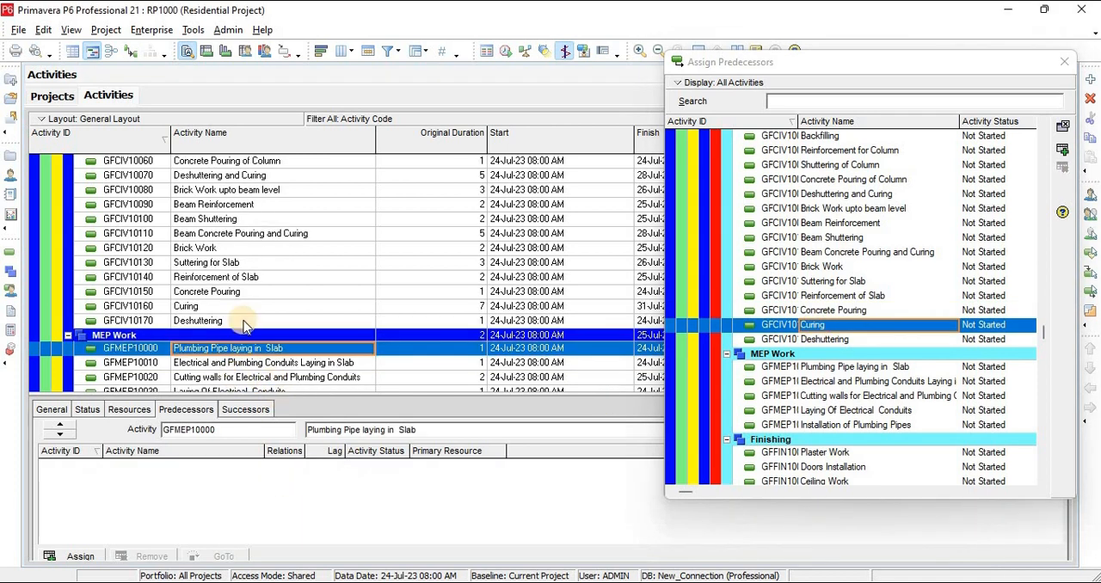
scroll(246, 317, "down", 3)
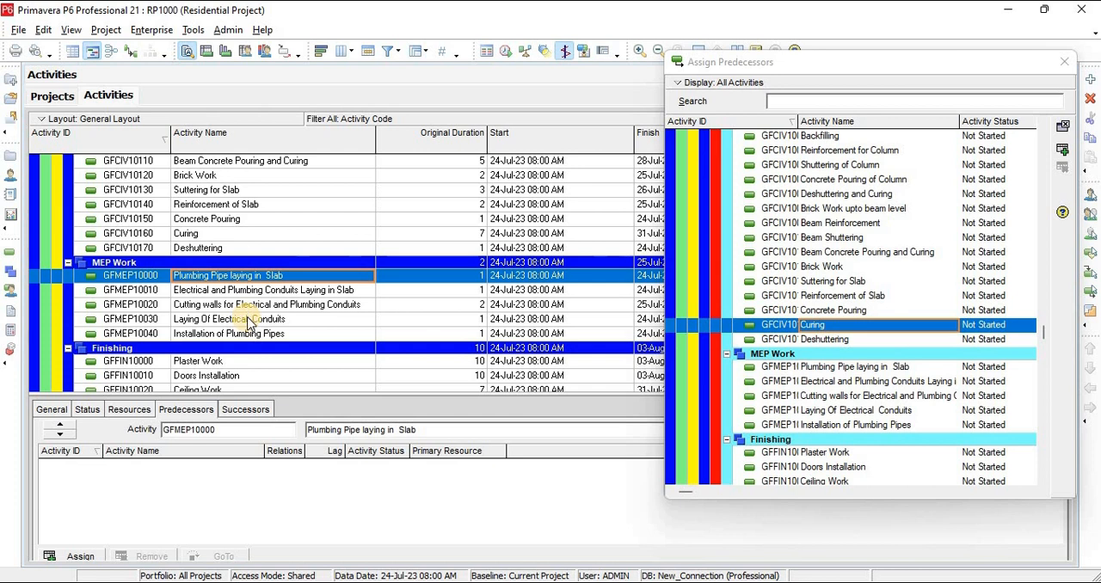
scroll(396, 301, "up", 1)
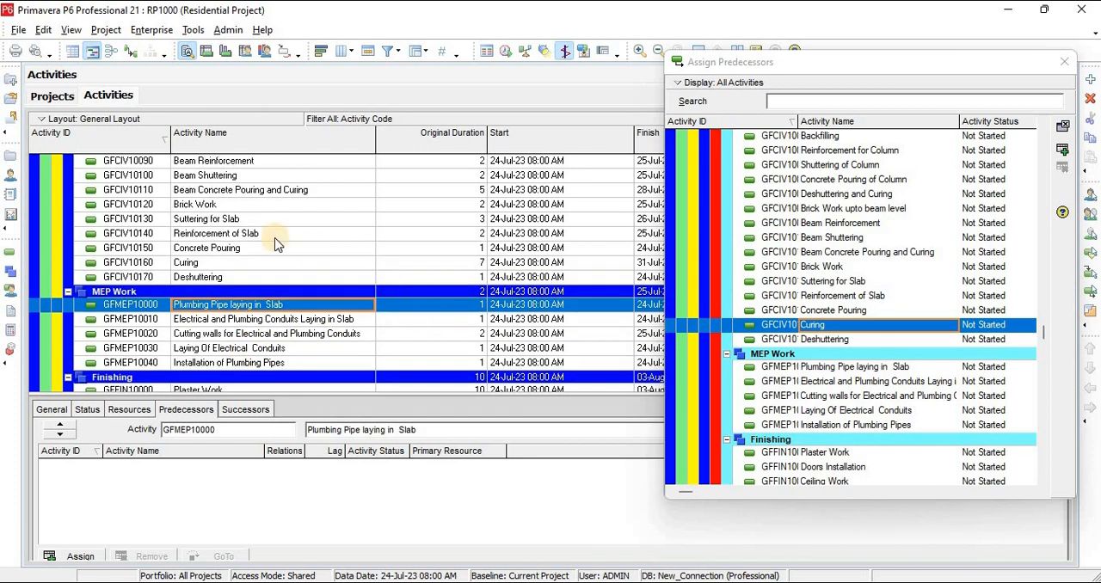
scroll(308, 245, "up", 3)
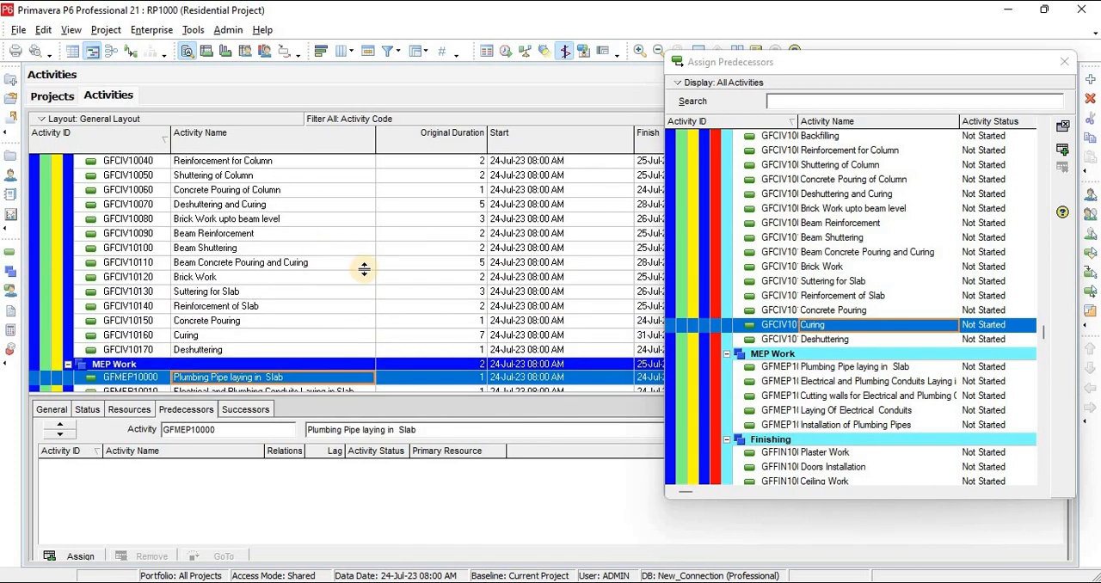
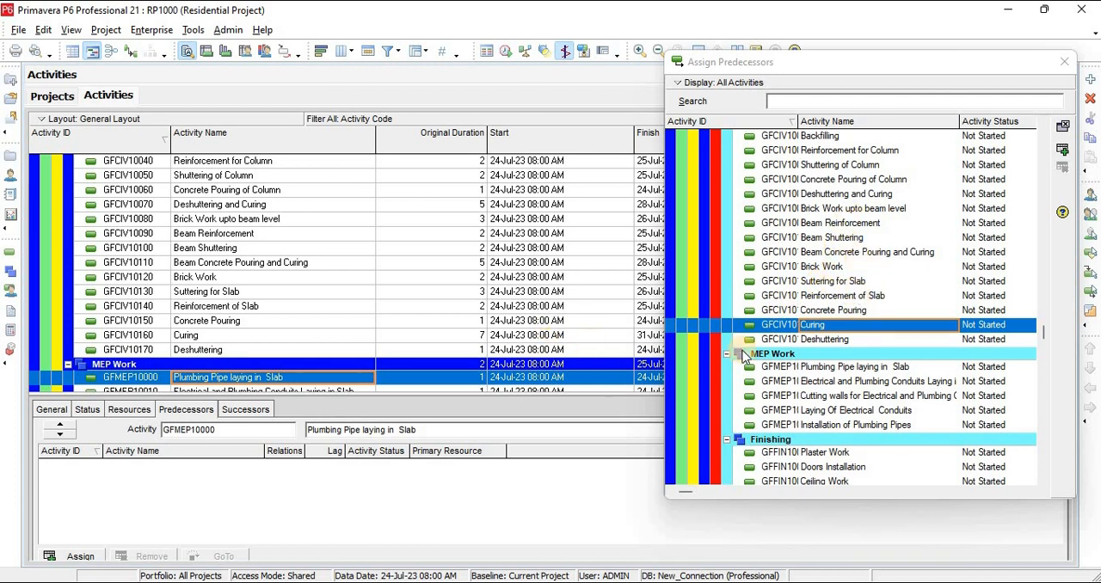
Try to link Concrete Pouring to Plumbing Pipe laying in Slab from the open predecessor assignment, and close the assignment list
left_click(833, 297)
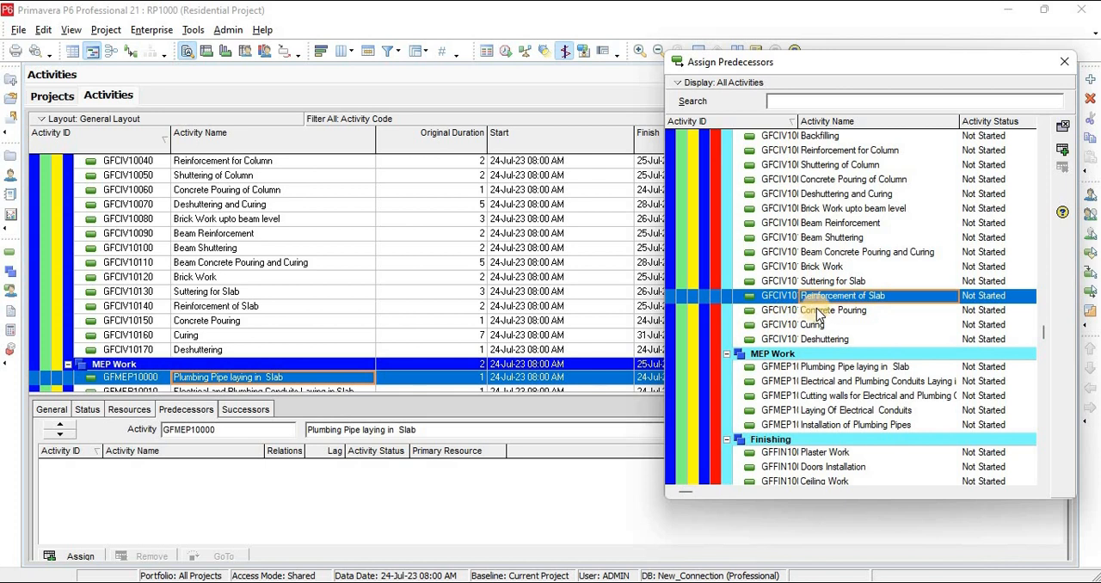
left_click(816, 313)
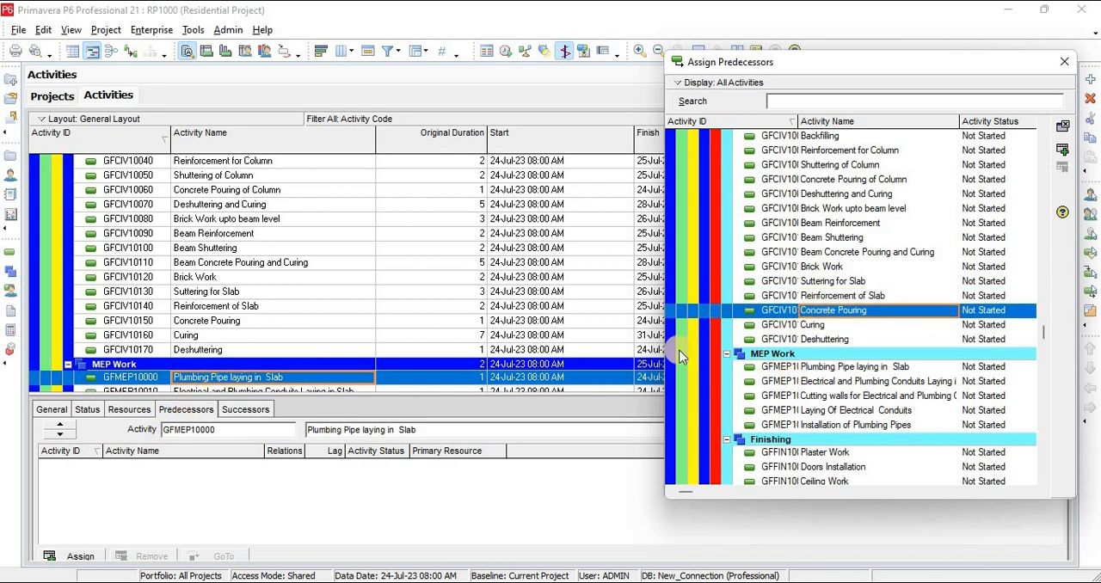
left_click(247, 410)
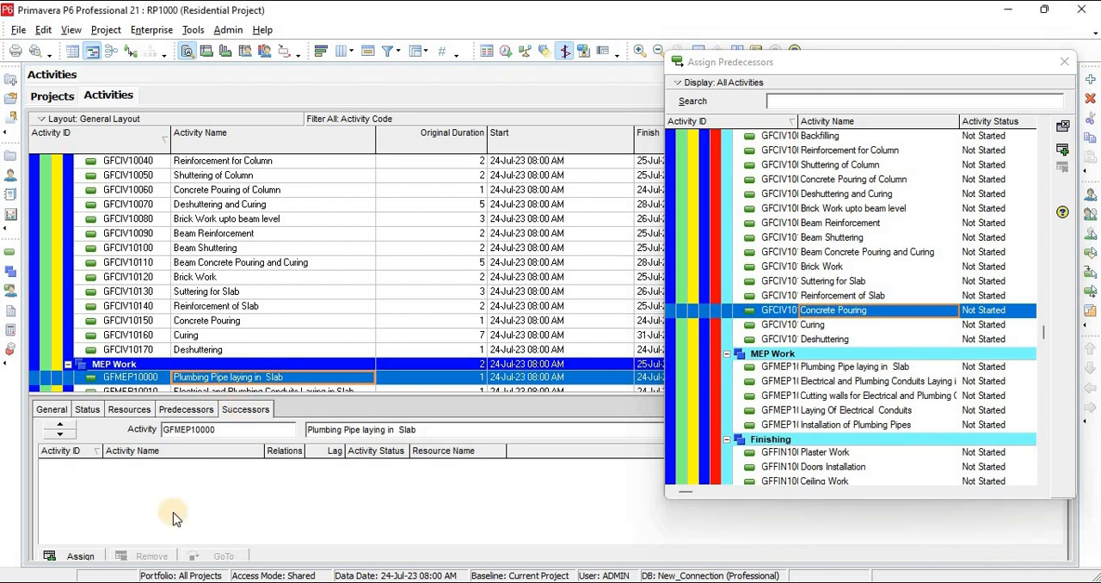
left_click(832, 314)
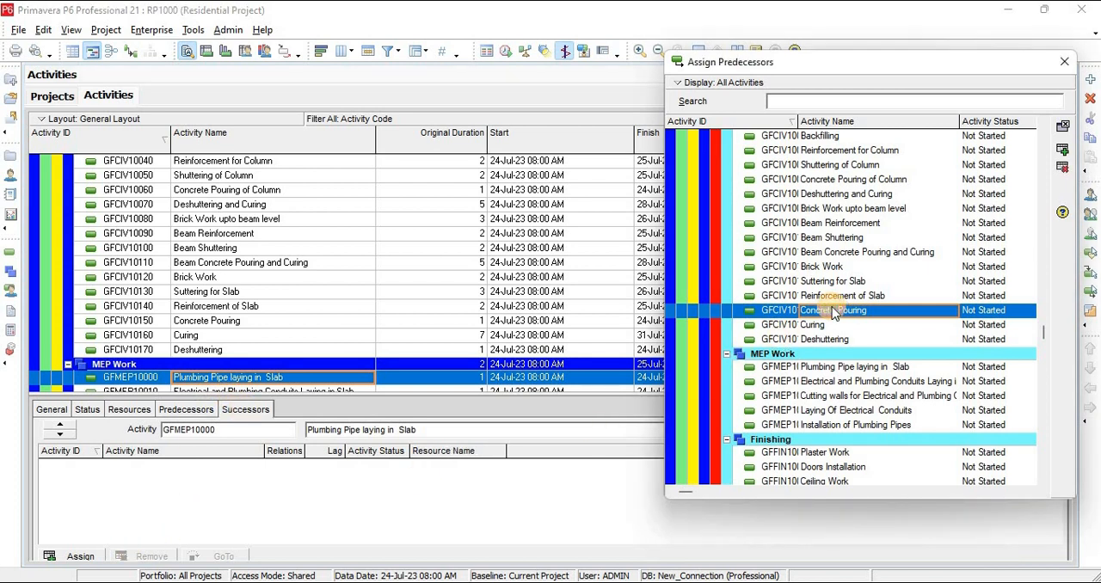
left_click(246, 410)
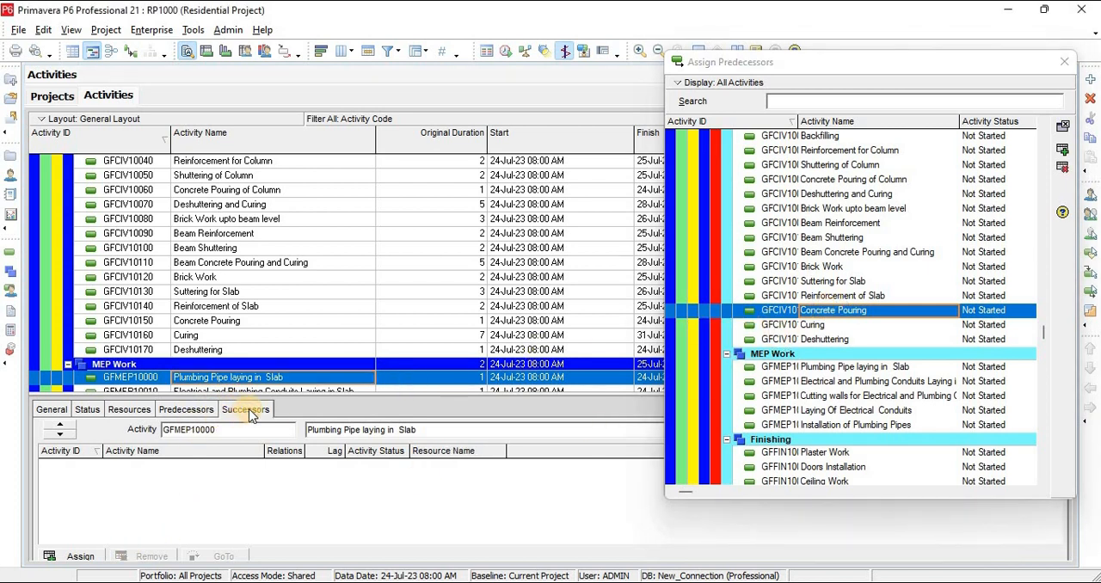
left_click(851, 315)
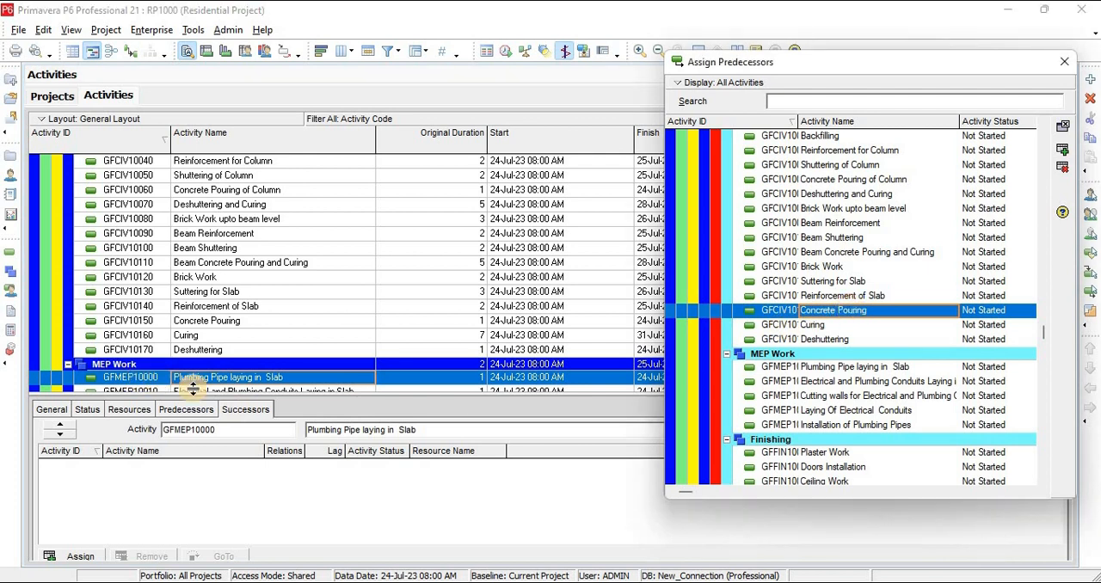
left_click(1065, 64)
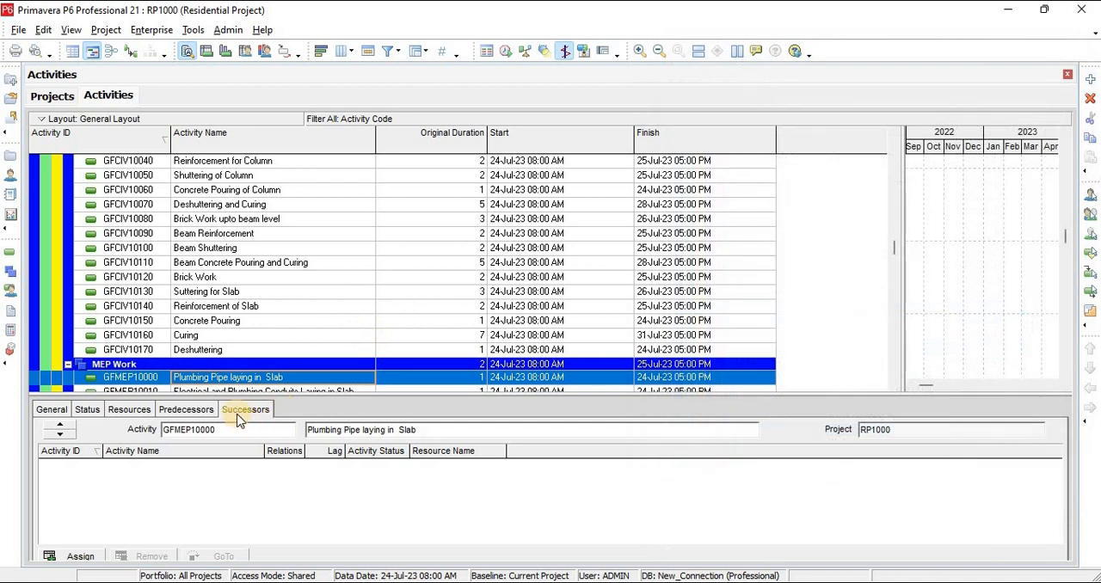
Try to assign the ground-floor Concrete Pouring activity as successor of Plumbing Pipe laying in Slab
left_click(80, 556)
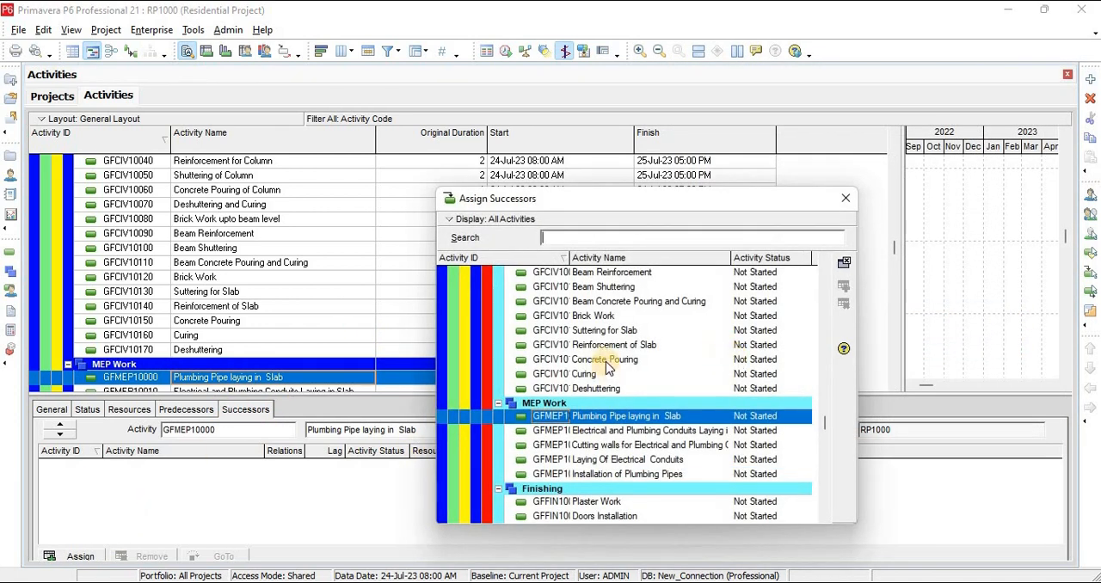
left_click(605, 361)
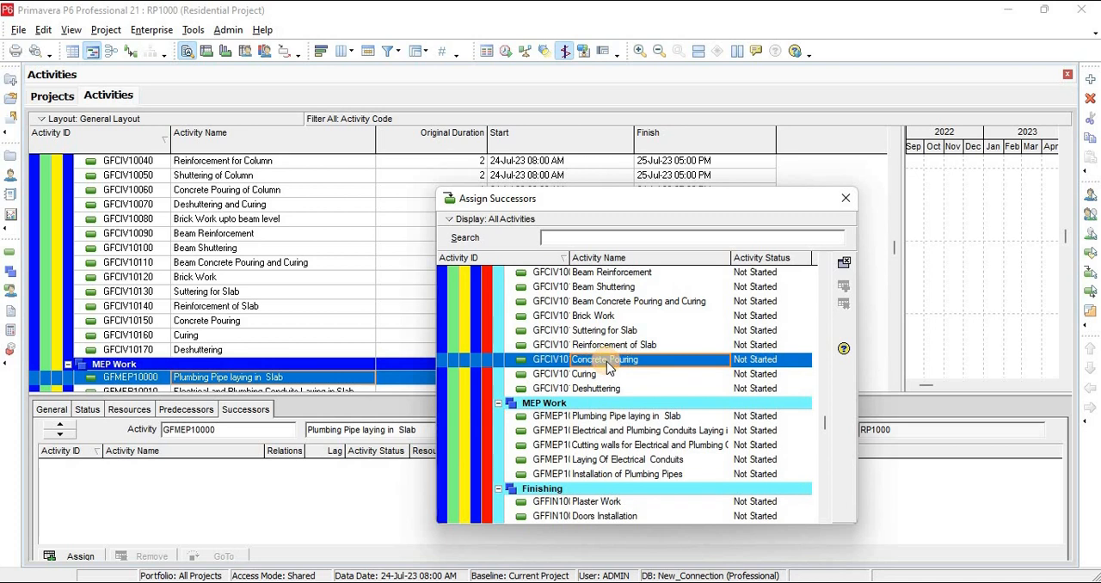
left_click(845, 199)
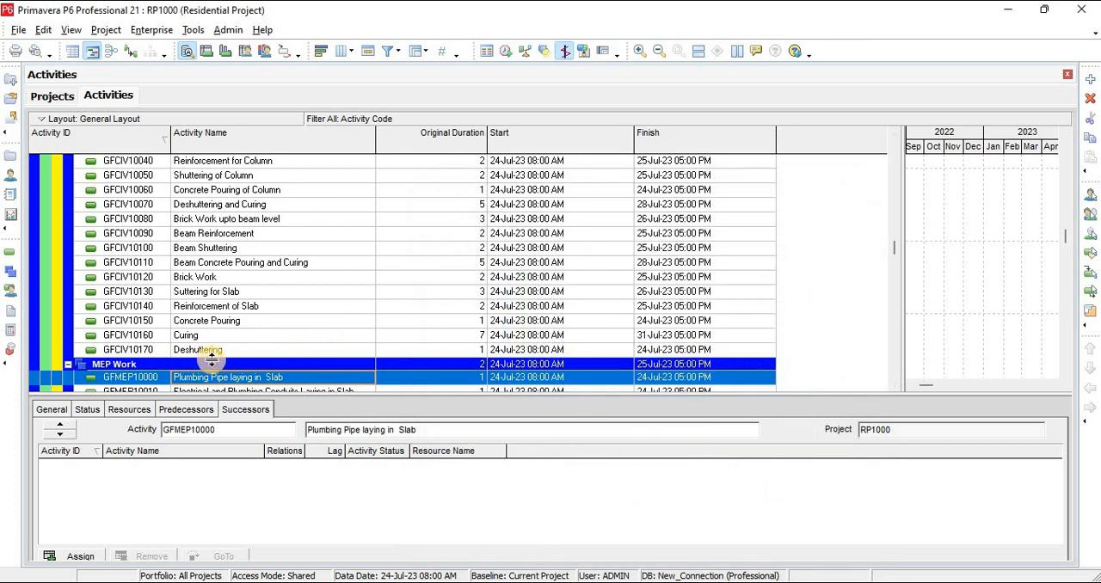
Remove the FF relationship with predecessor Concrete Pouring from Plumbing Pipe laying in Slab
scroll(256, 335, "down", 2)
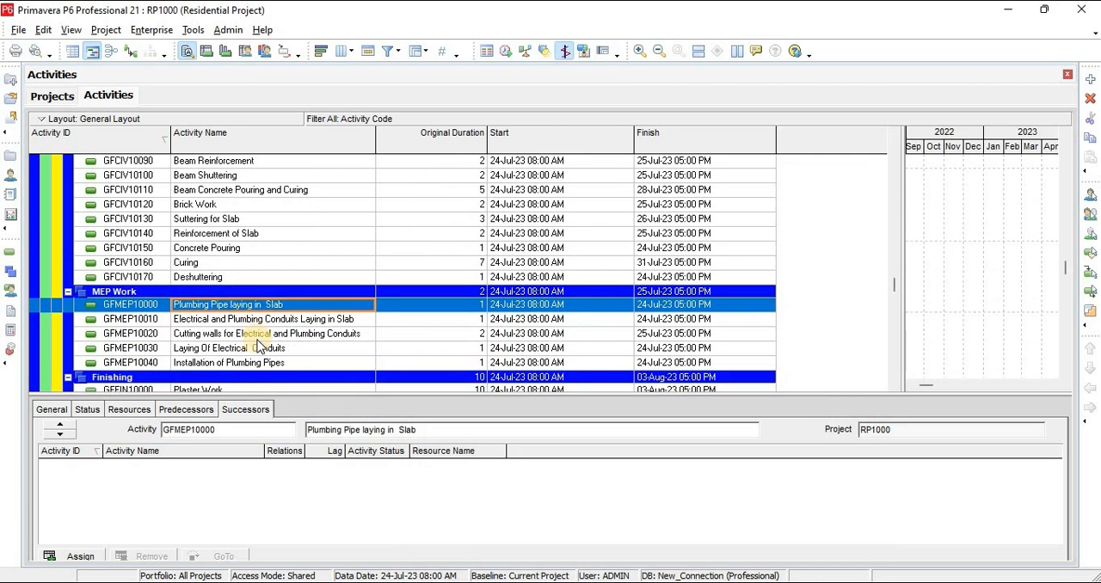
scroll(257, 343, "down", 3)
left_click(188, 409)
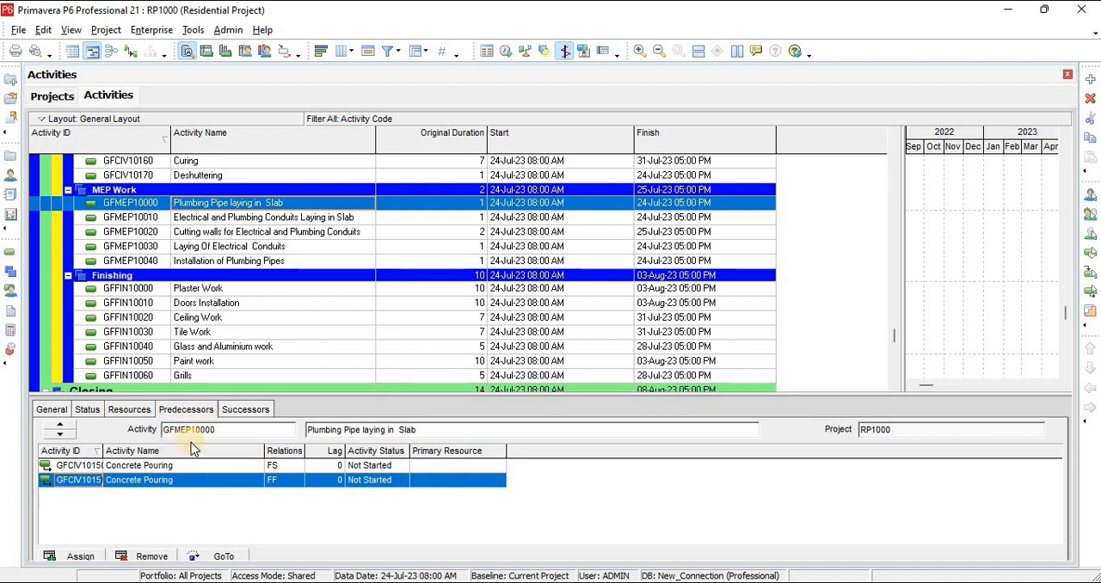
left_click(146, 556)
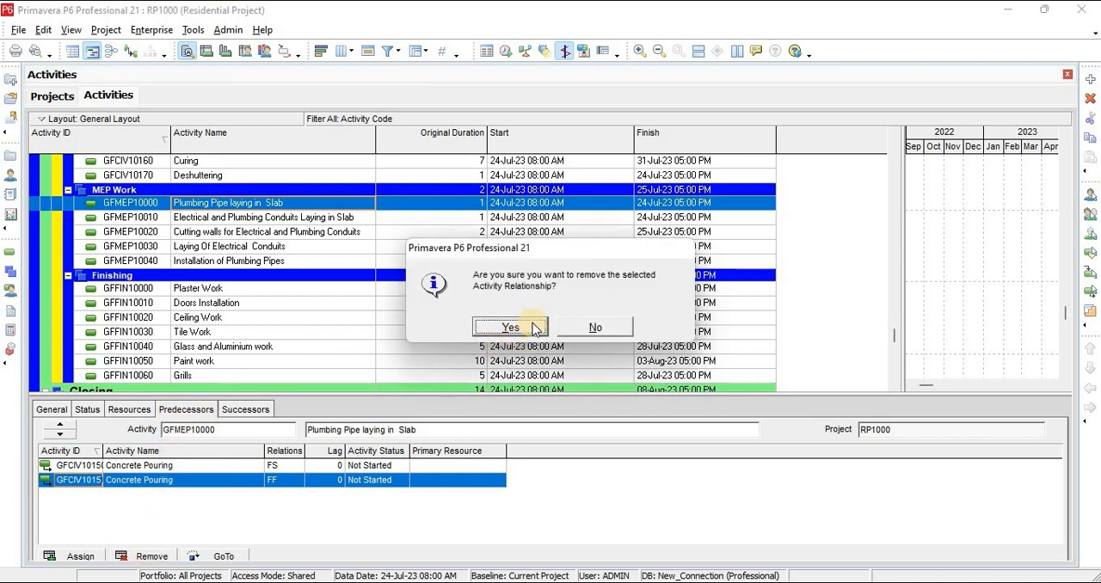
left_click(511, 328)
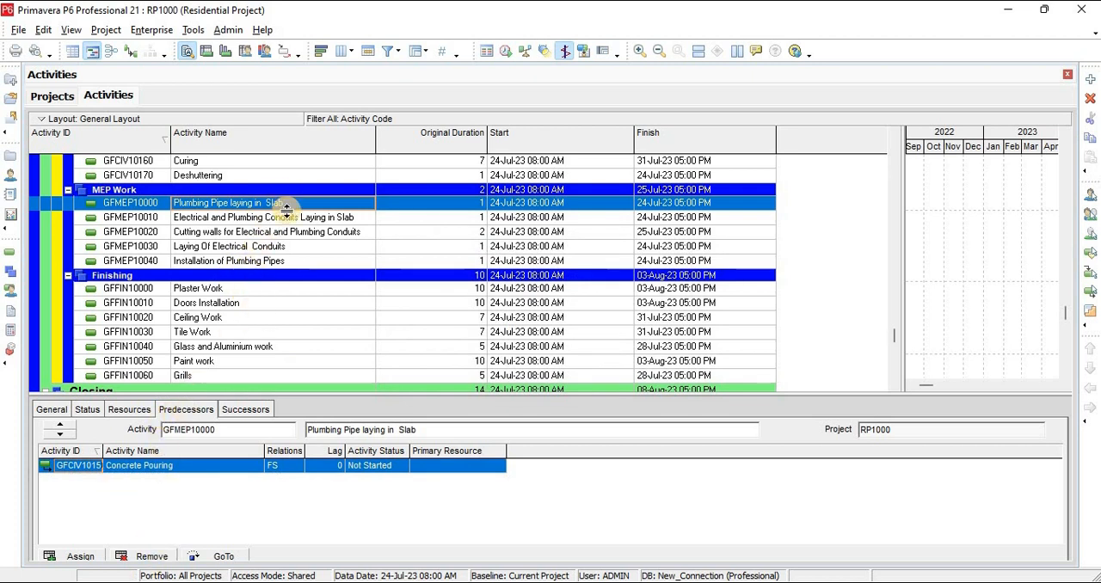
Retry assigning Concrete Pouring as successor of Plumbing Pipe laying in Slab
left_click(242, 411)
left_click(80, 555)
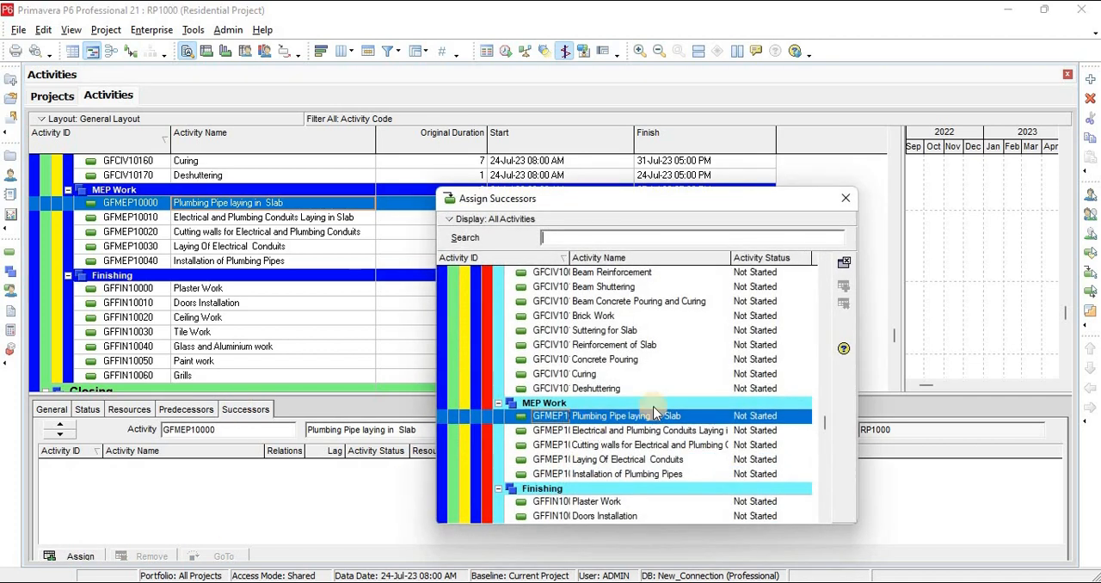
left_click(617, 363)
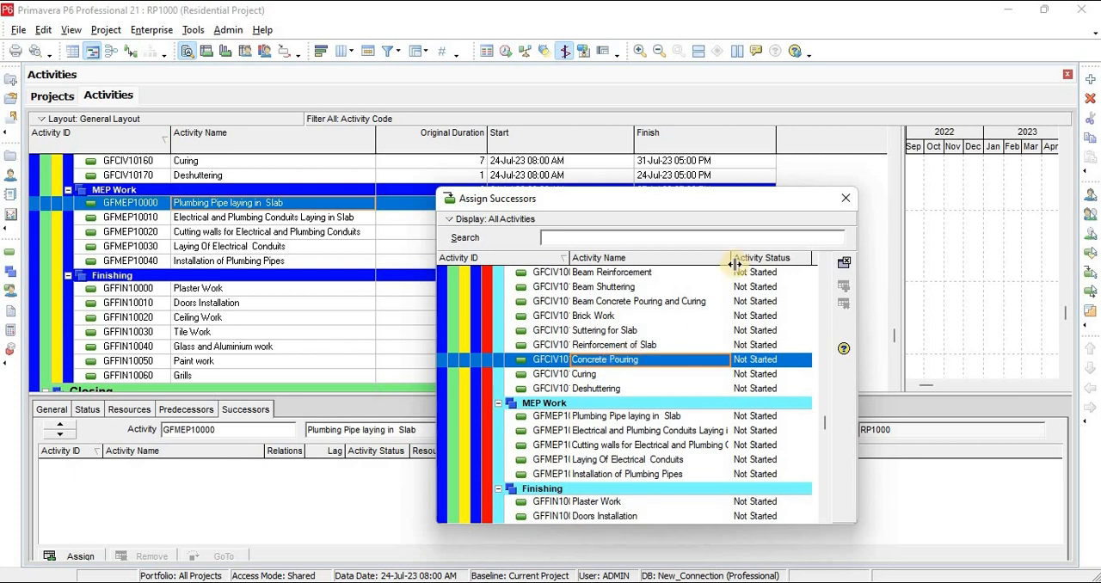
left_click(838, 204)
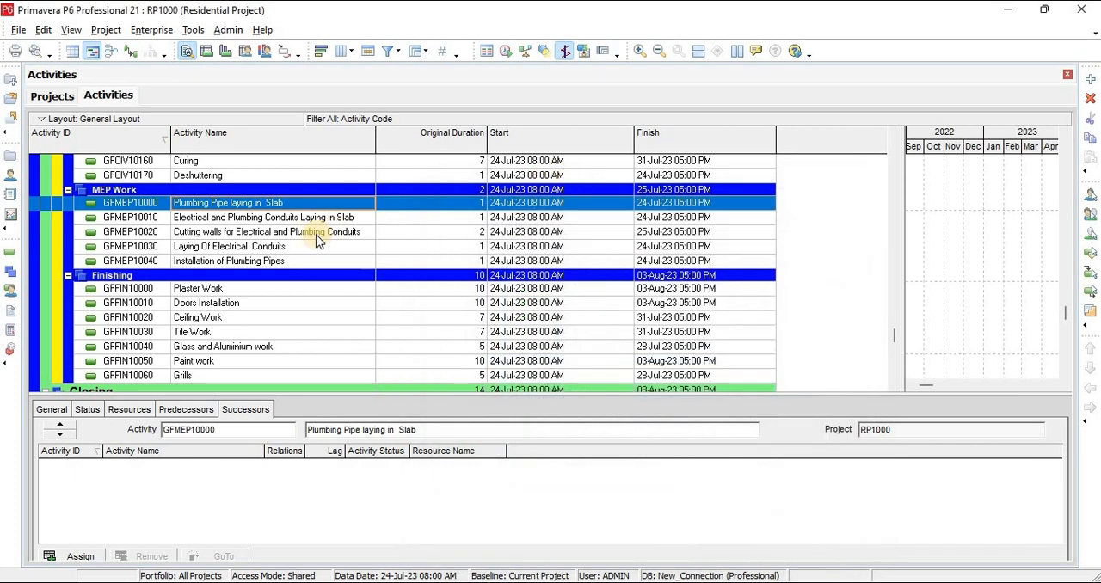
Remove the FS relationship with predecessor Concrete Pouring from Plumbing Pipe laying in Slab
left_click(285, 215)
left_click(278, 204)
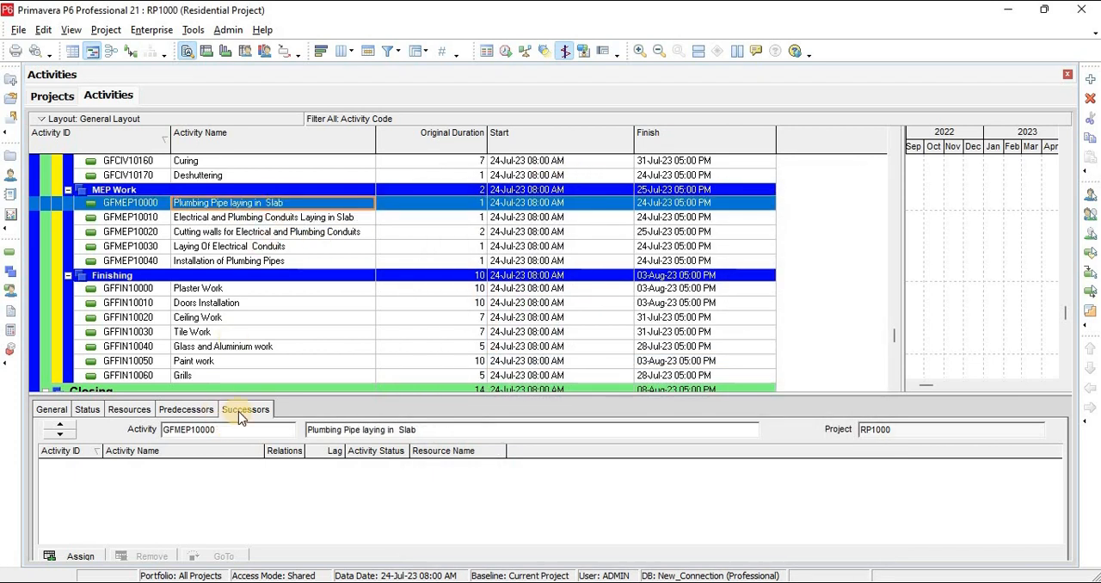
left_click(204, 411)
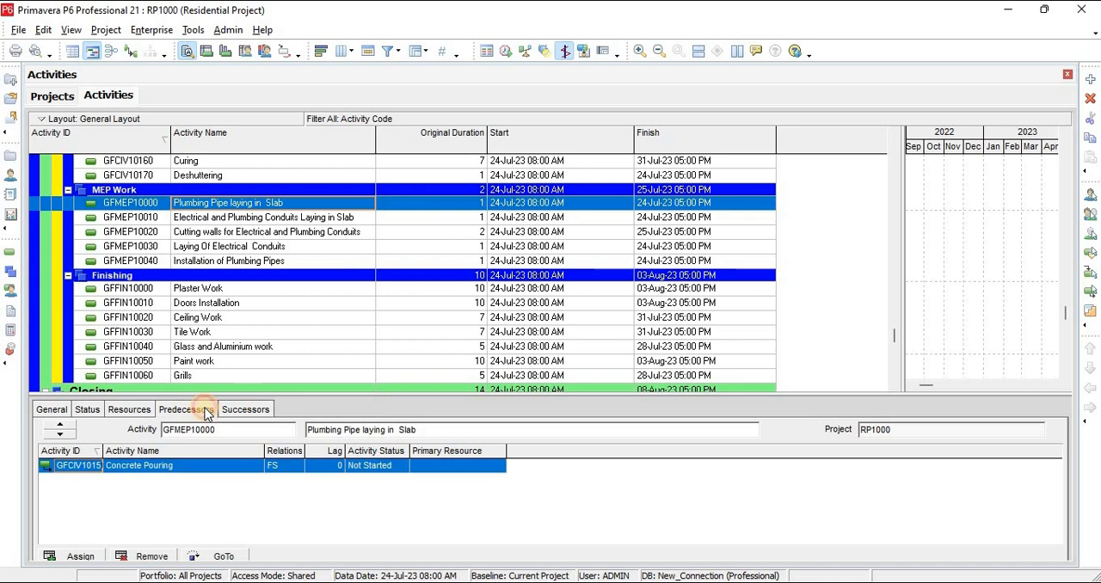
left_click(145, 556)
left_click(509, 329)
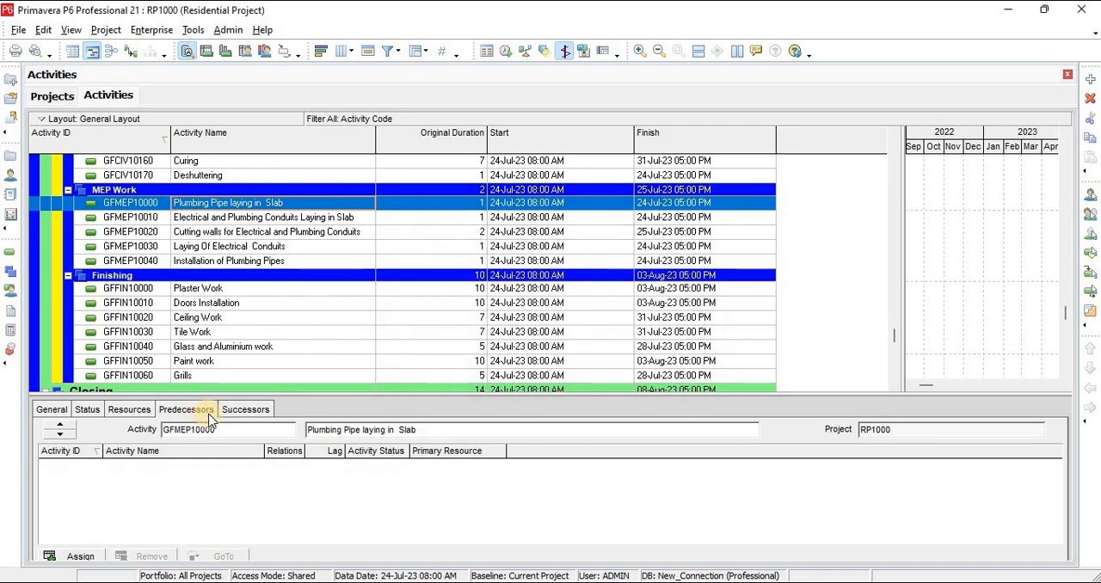
Assign the ground-floor Concrete Pouring activity as FS successor of Plumbing Pipe laying in Slab
left_click(245, 410)
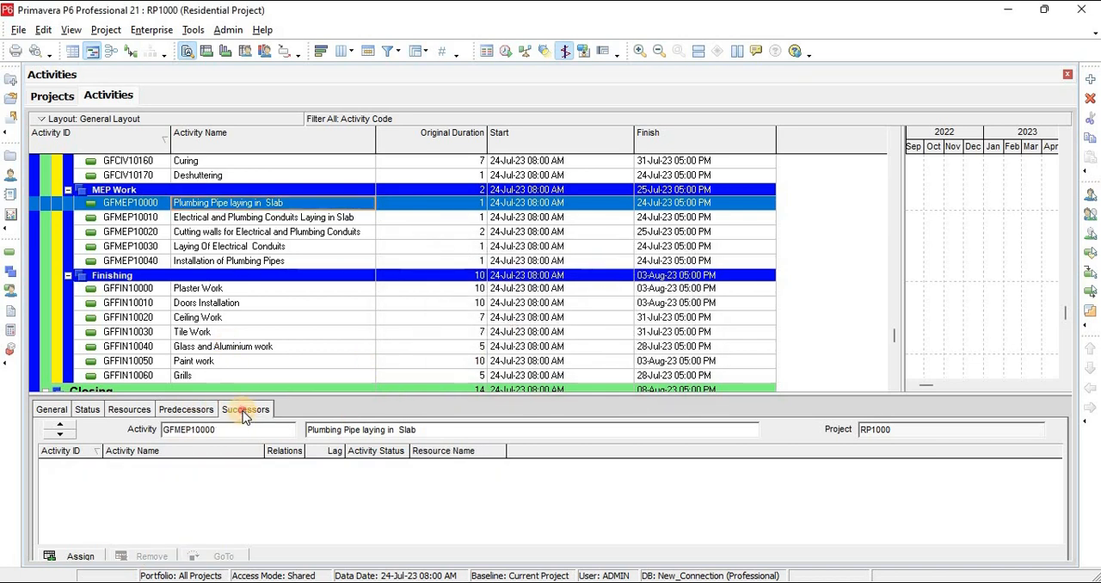
left_click(81, 556)
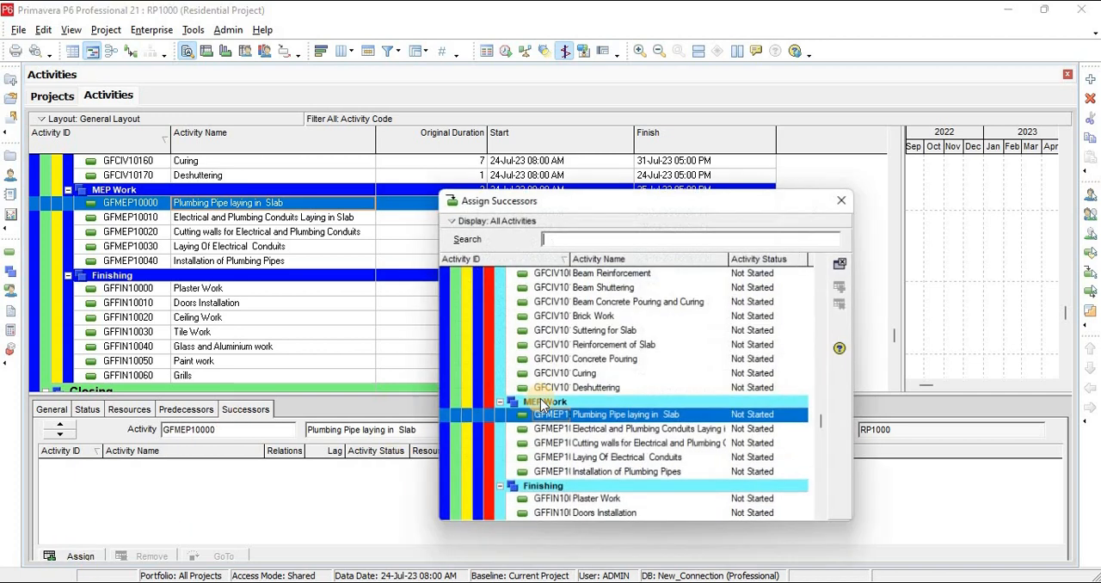
double_click(616, 361)
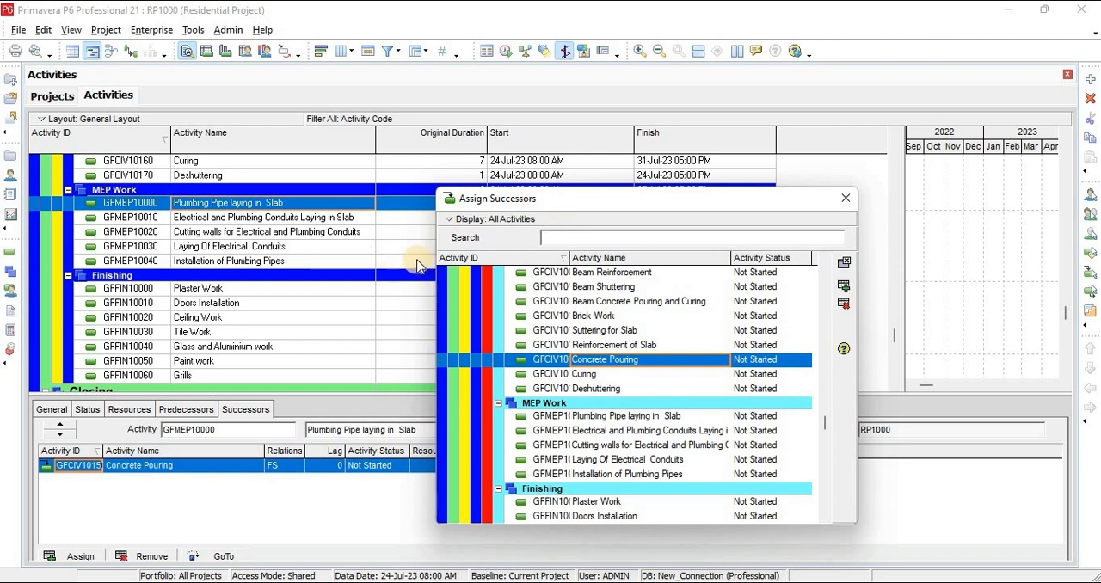
Assign Plumbing Pipe laying in Slab as successor of Electrical and Plumbing Conduits Laying in Slab, and remove that relationship again
left_click(303, 220)
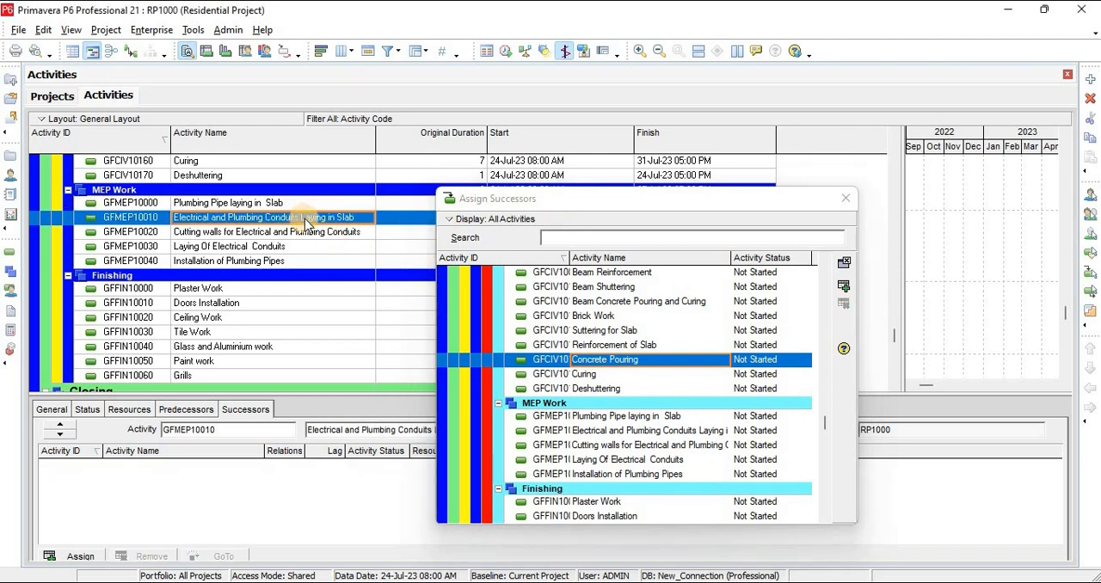
double_click(656, 419)
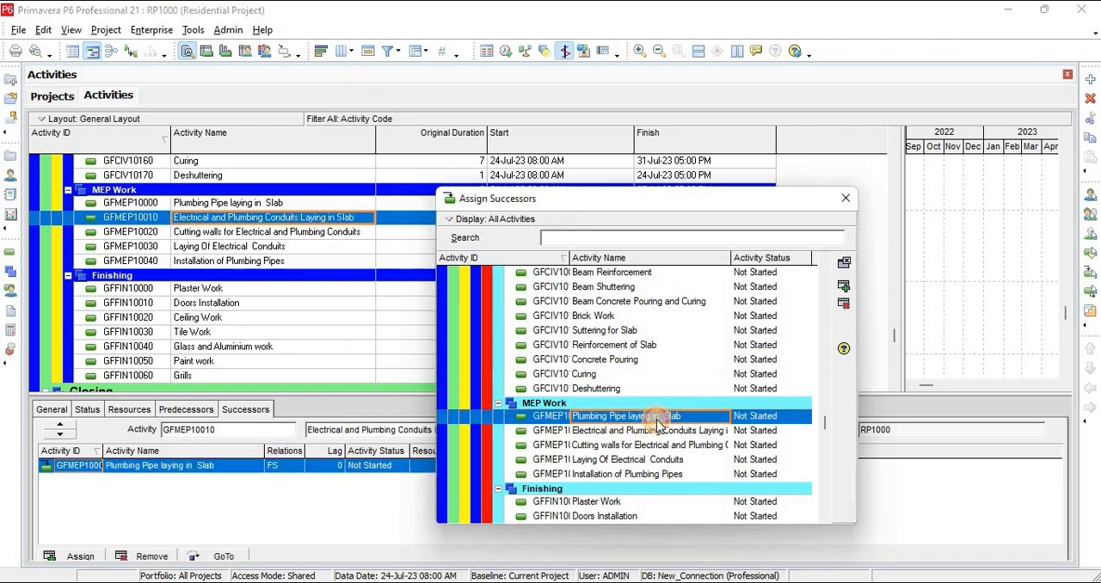
left_click(292, 232)
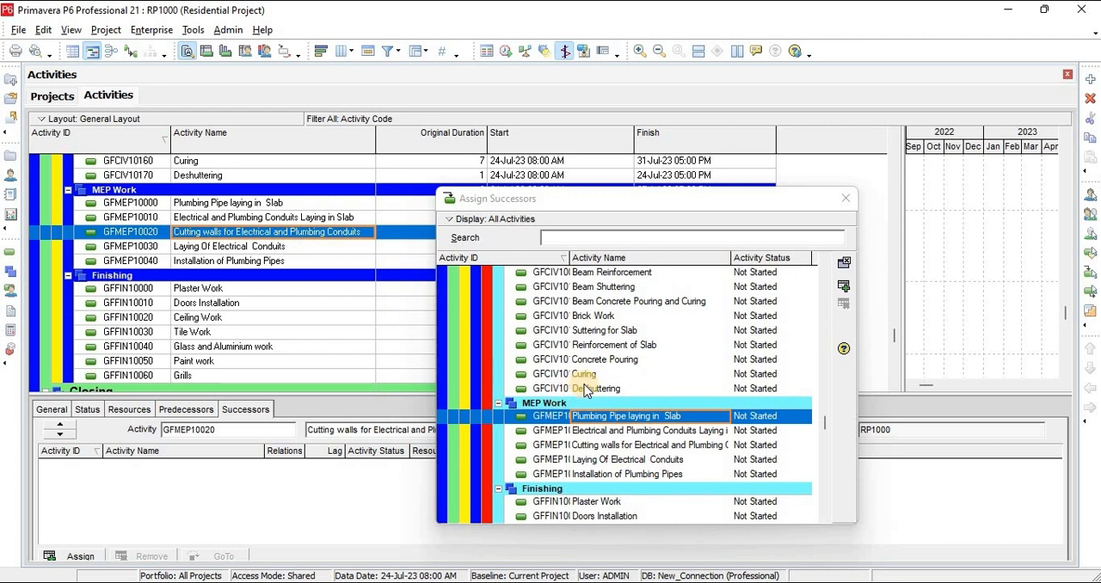
left_click(250, 217)
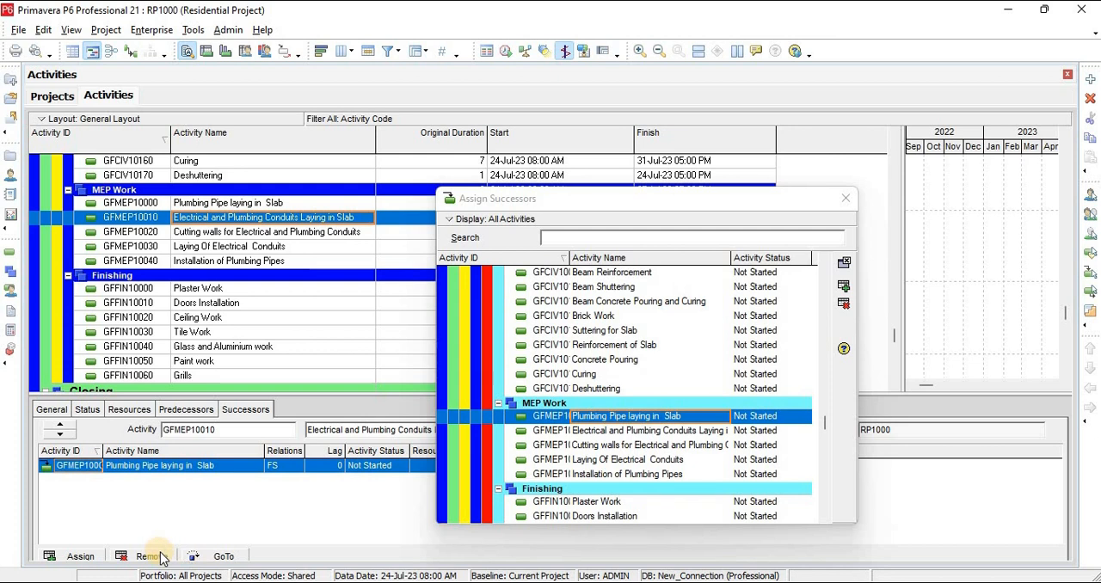
left_click(845, 197)
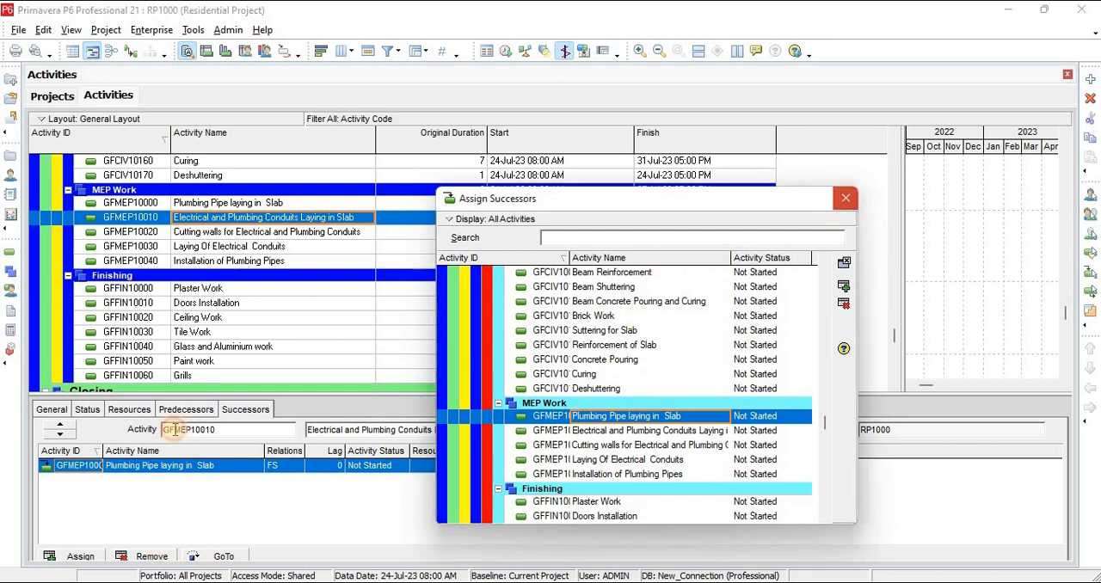
left_click(152, 559)
left_click(506, 327)
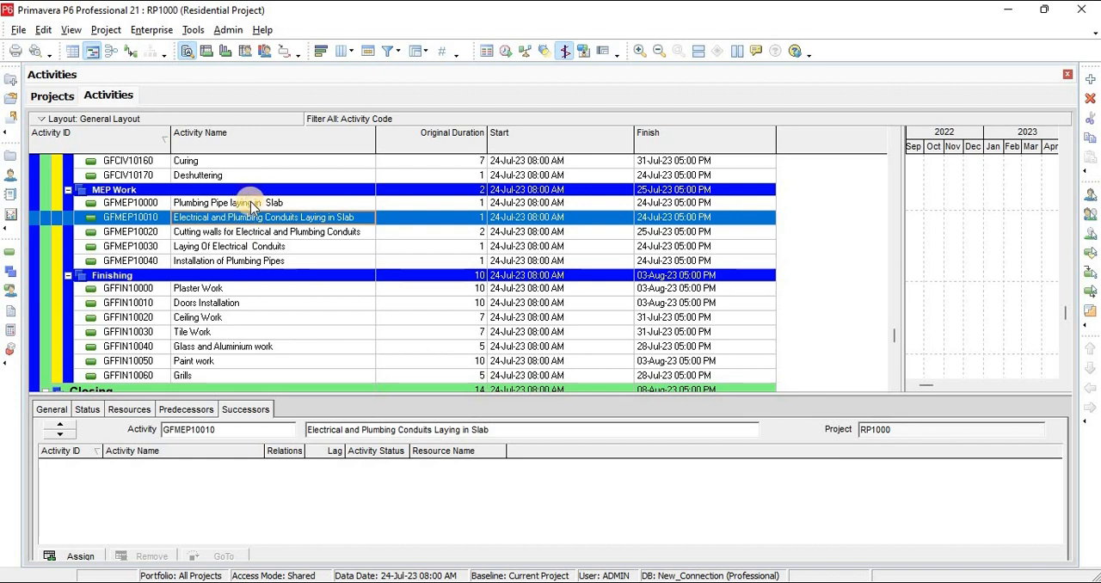
Assign Plumbing Pipe laying in Slab as FS predecessor of Electrical and Plumbing Conduits Laying in Slab
left_click(179, 409)
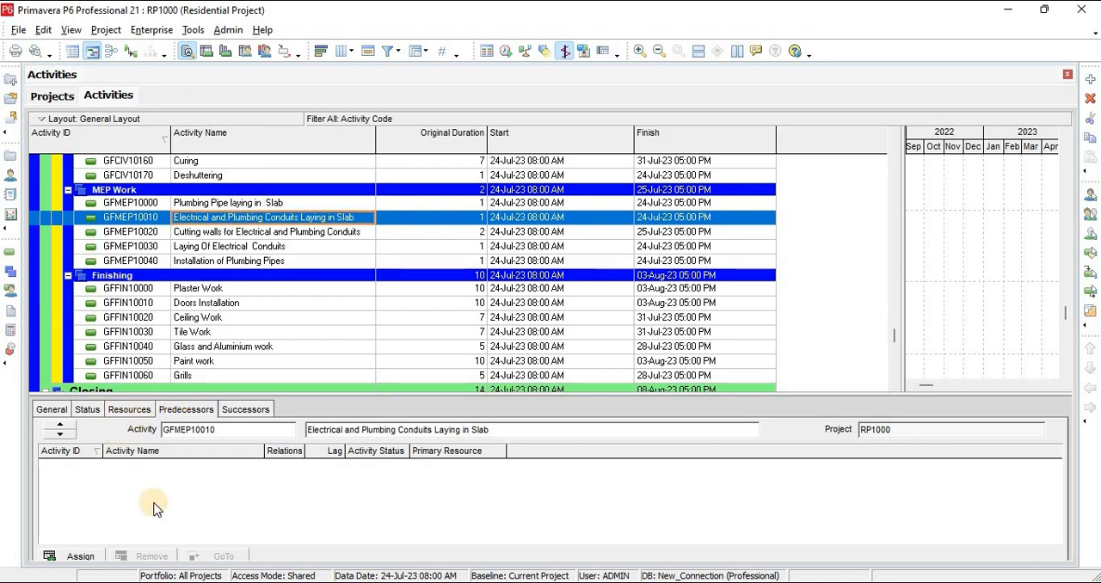
left_click(81, 556)
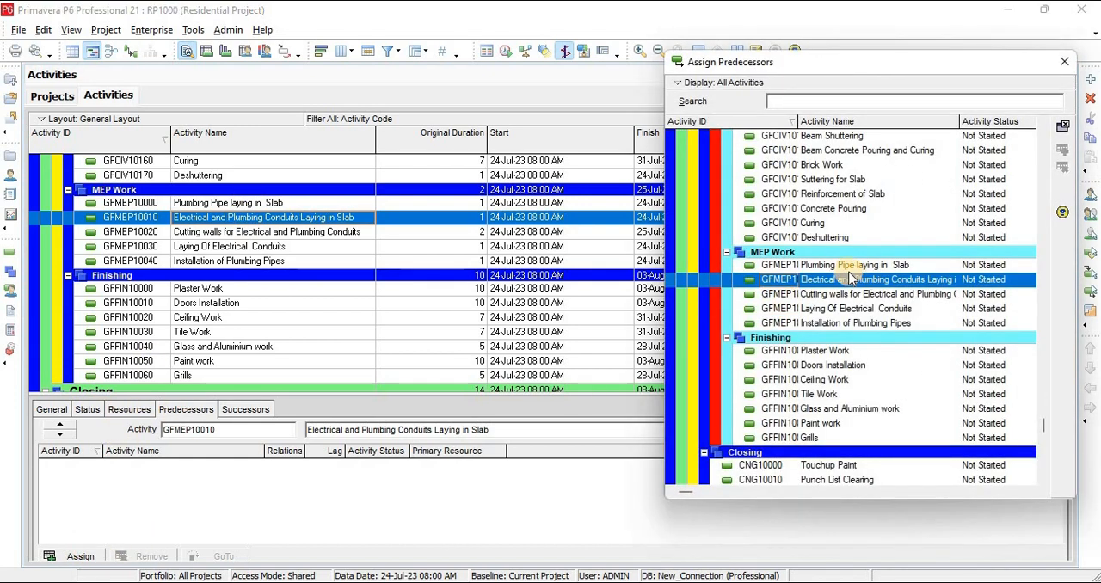
left_click(846, 267)
double_click(846, 268)
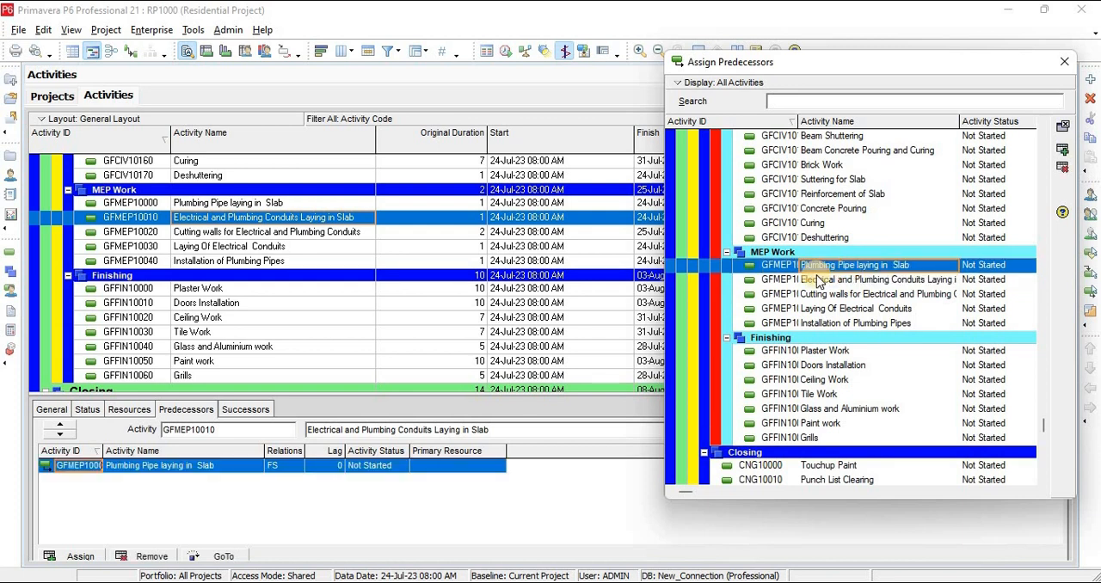
Assign Deshuttering as FS predecessor of Cutting walls for Electrical and Plumbing Conduits, and Cutting walls as FS predecessor of Laying Of Electrical Conduits
left_click(231, 234)
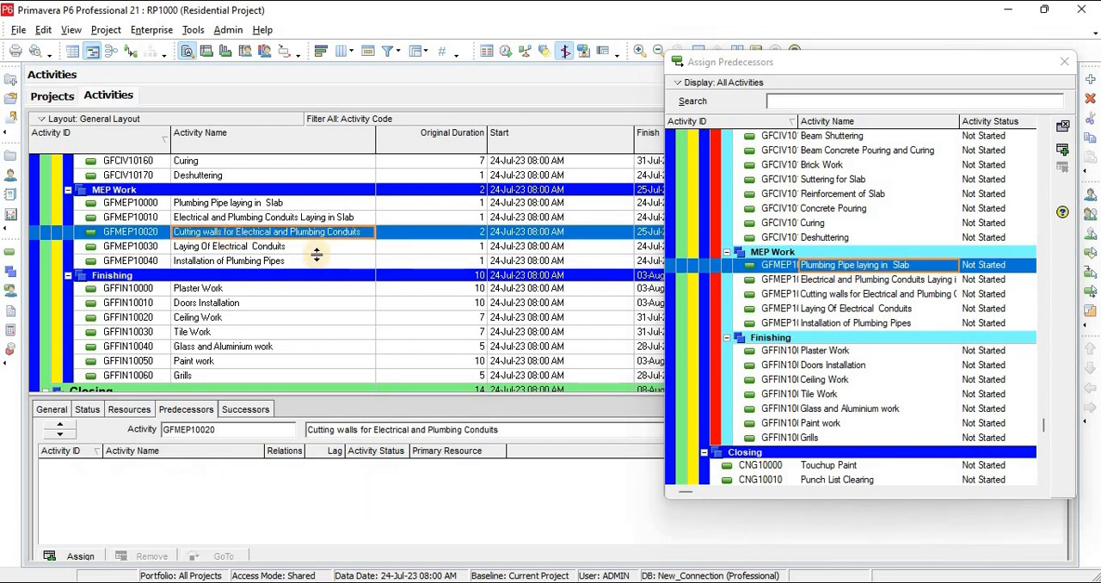
double_click(824, 237)
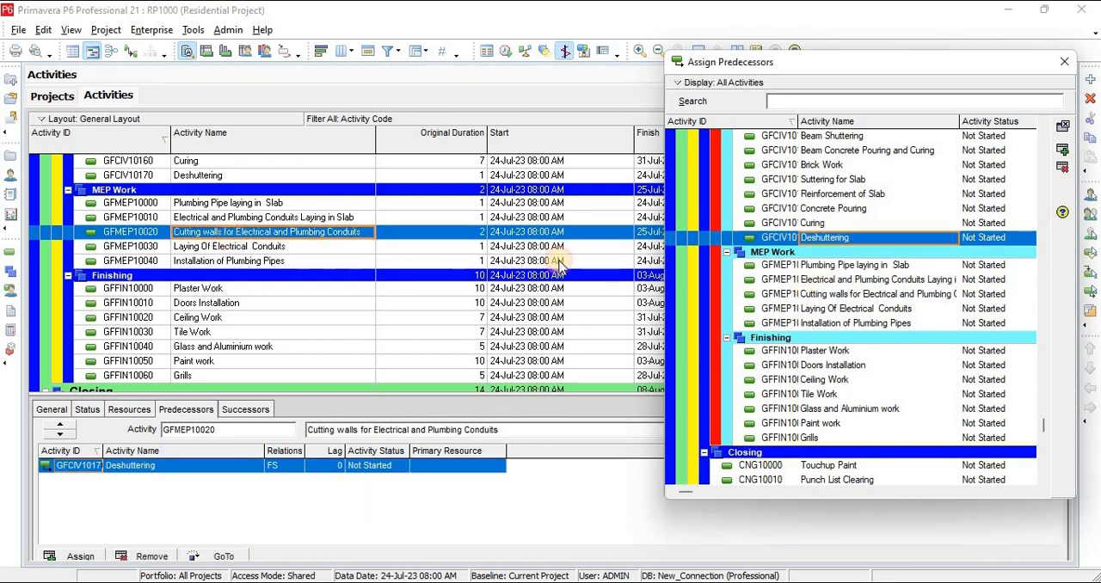
left_click(216, 248)
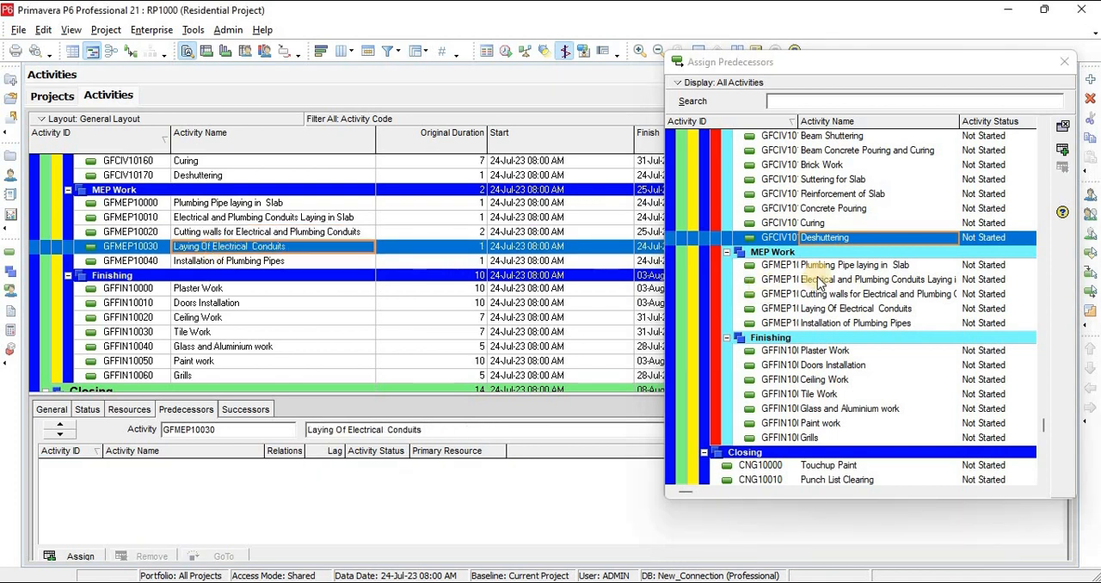
left_click(865, 311)
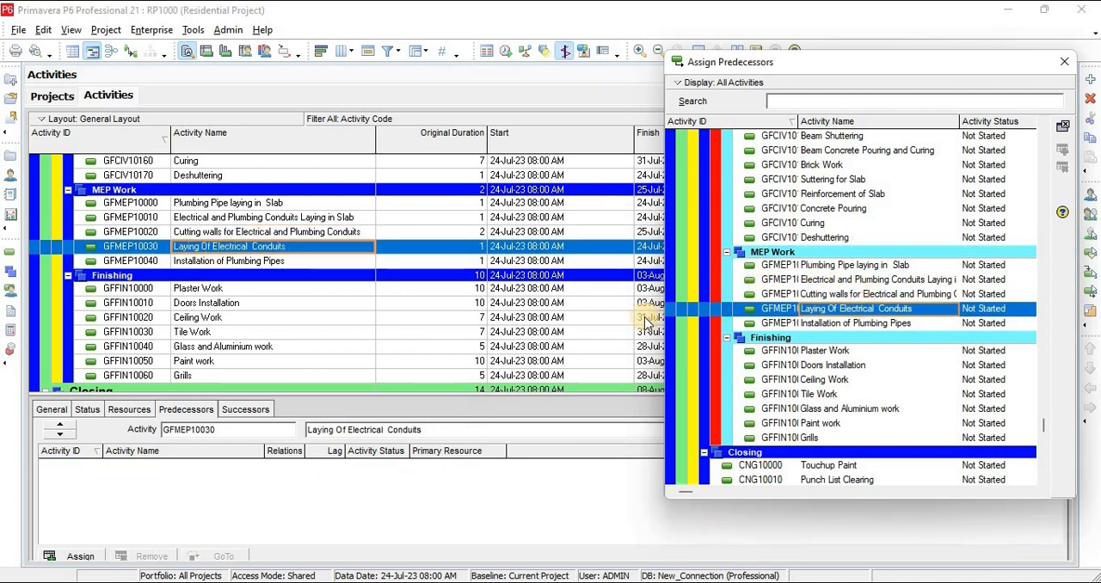
double_click(866, 297)
Assign Laying Of Electrical Conduits as FS predecessor of Installation of Plumbing Pipes, and Installation of Plumbing Pipes as predecessor of Plaster Work
left_click(285, 263)
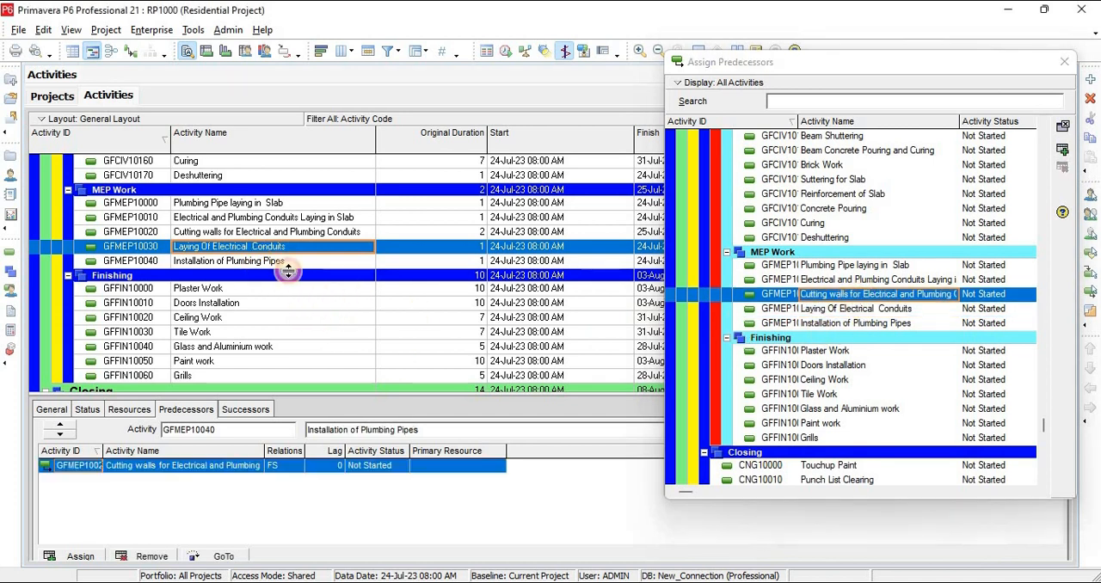
double_click(827, 309)
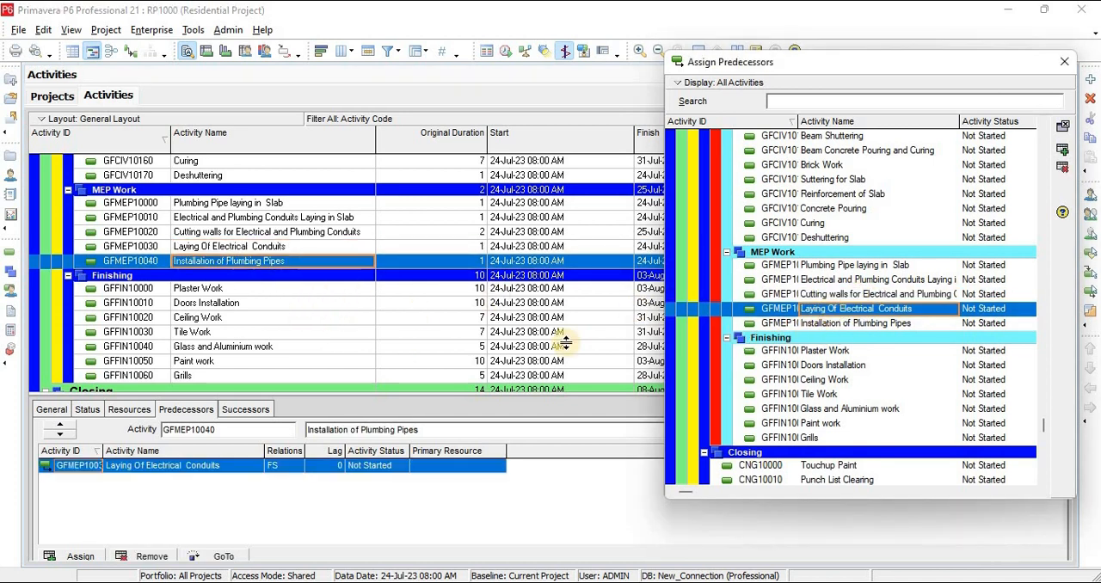
left_click(241, 291)
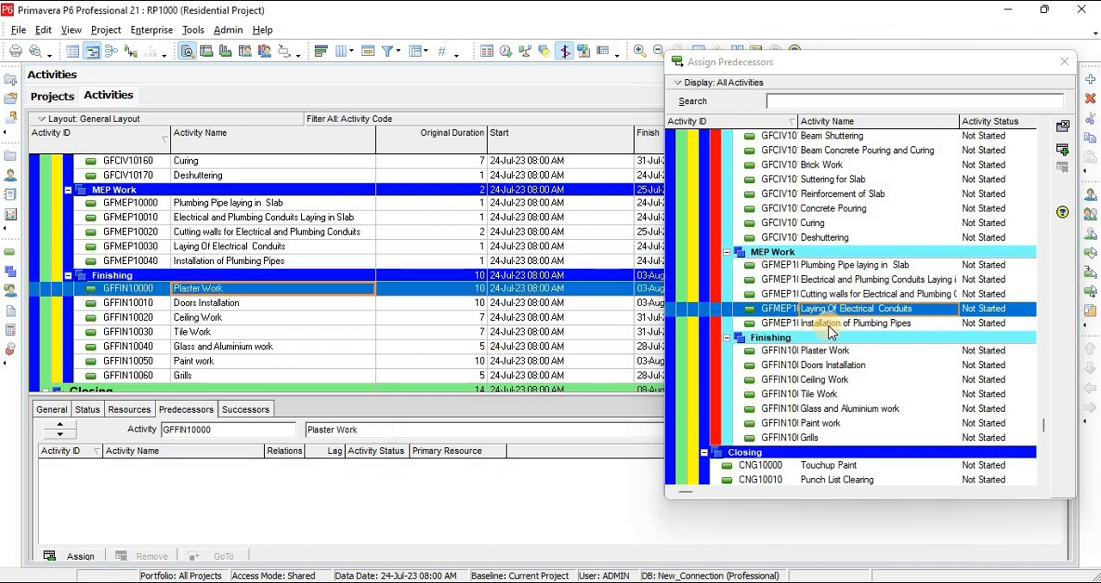
double_click(830, 324)
Assign Plaster Work as FS predecessor of Doors Installation, and Doors Installation as FS predecessor of Ceiling Work
left_click(238, 306)
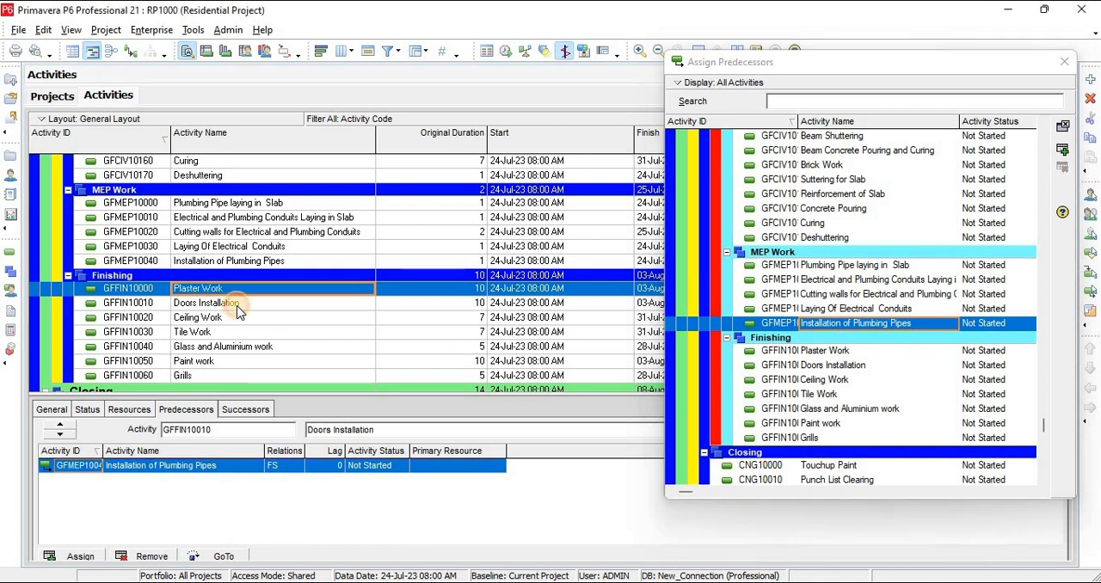
double_click(840, 353)
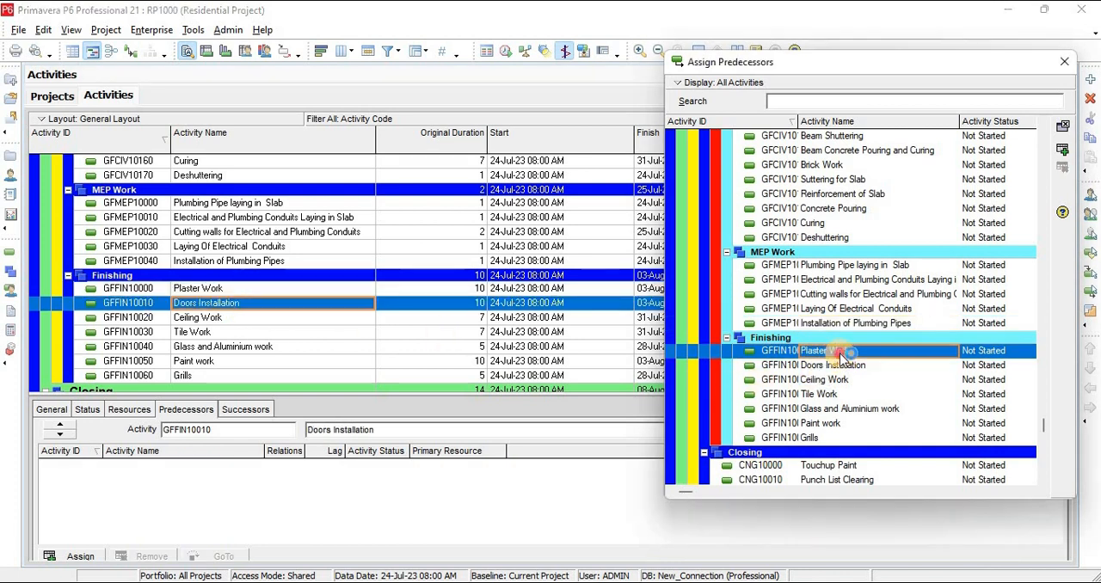
left_click(230, 319)
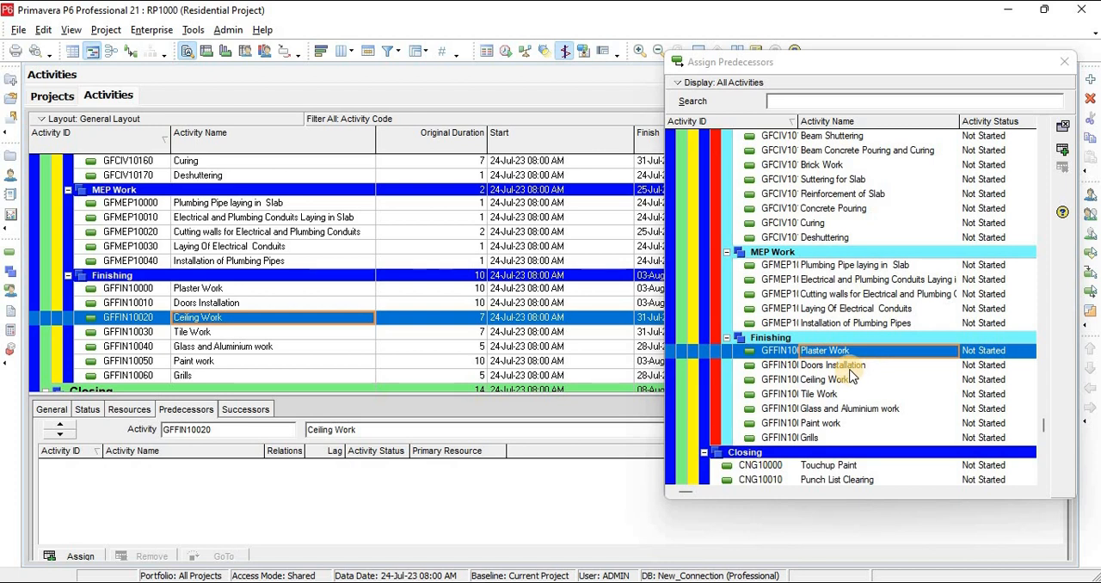
double_click(849, 370)
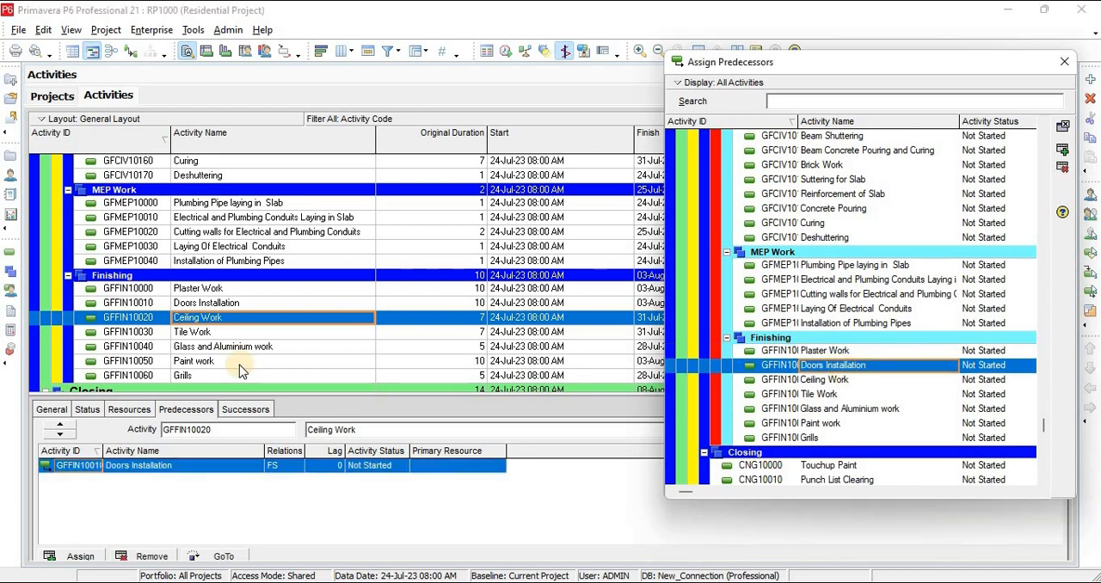
Assign Ceiling Work as FS predecessor of Tile Work, and Tile Work as FS predecessor of Glass and Aluminium work
left_click(236, 334)
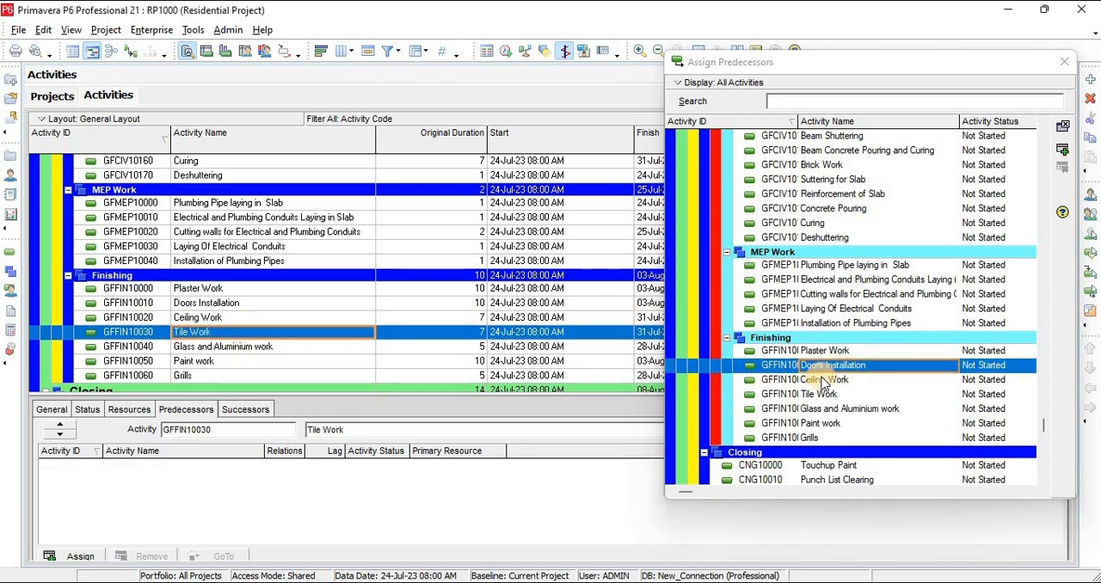
double_click(824, 380)
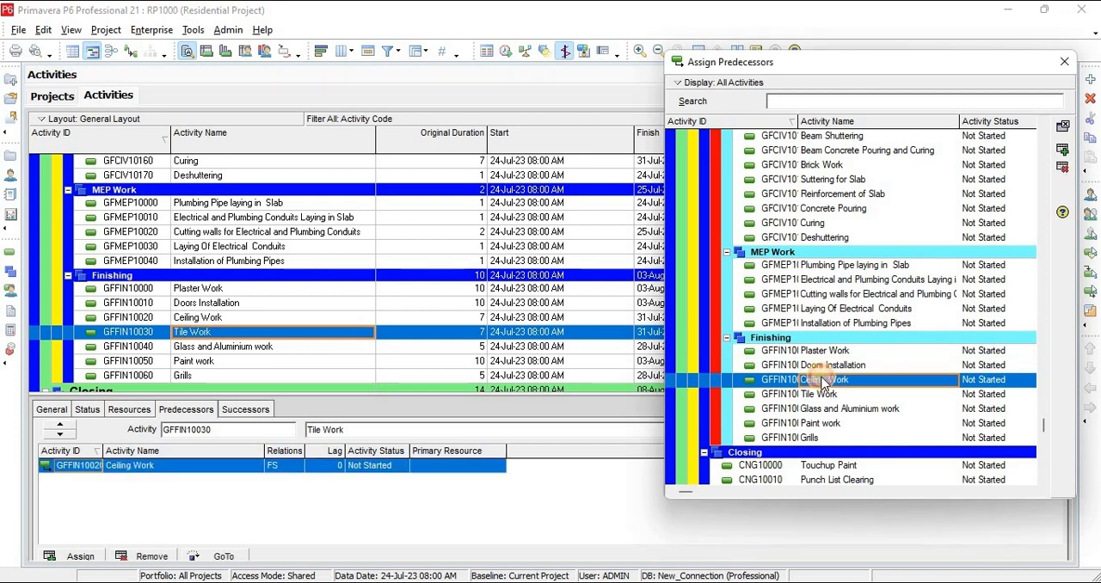
left_click(245, 348)
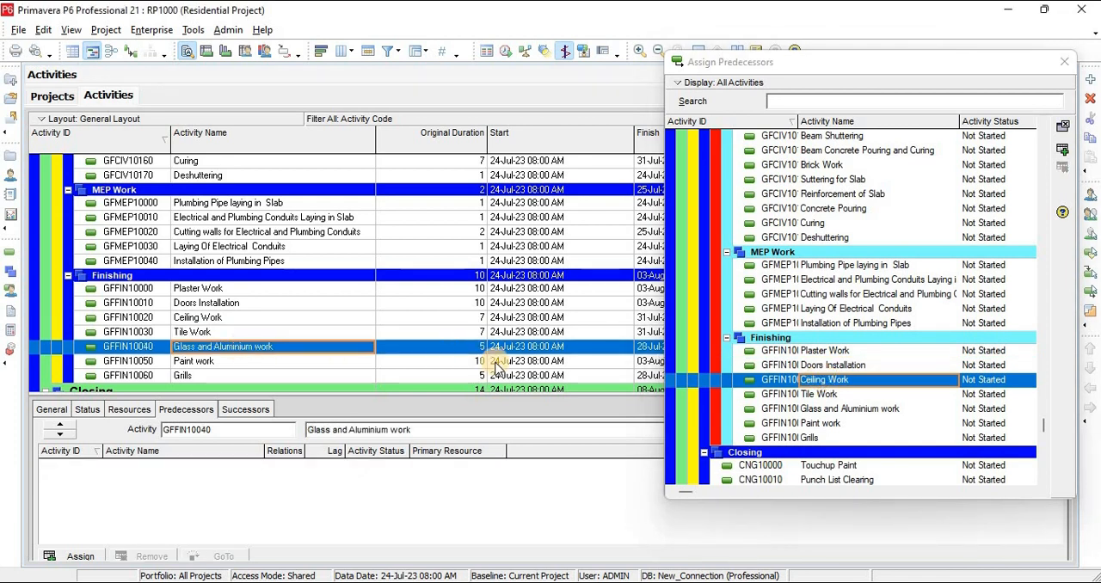
left_click(841, 412)
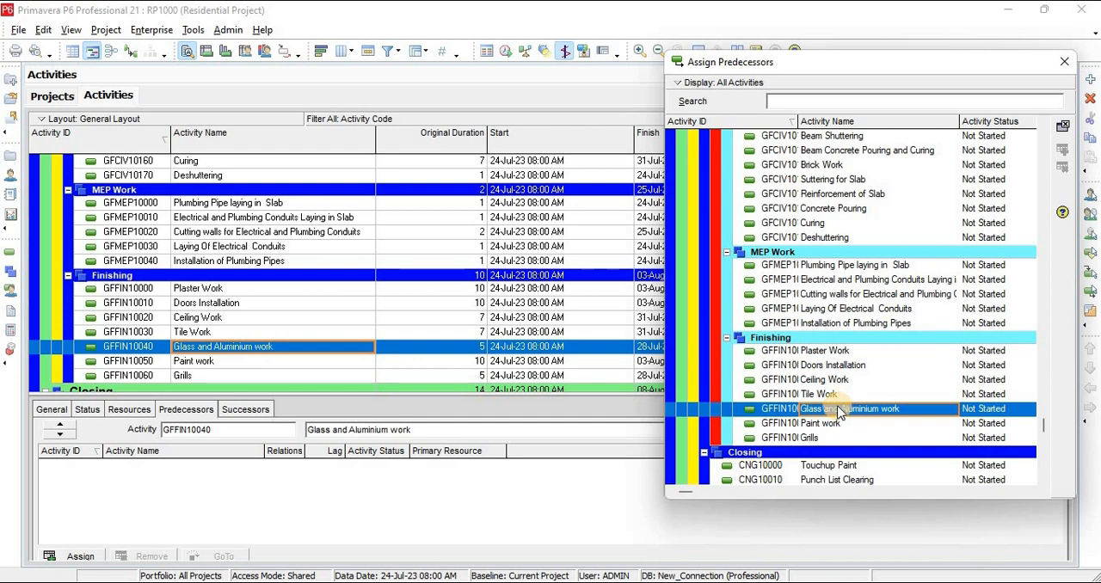
double_click(816, 395)
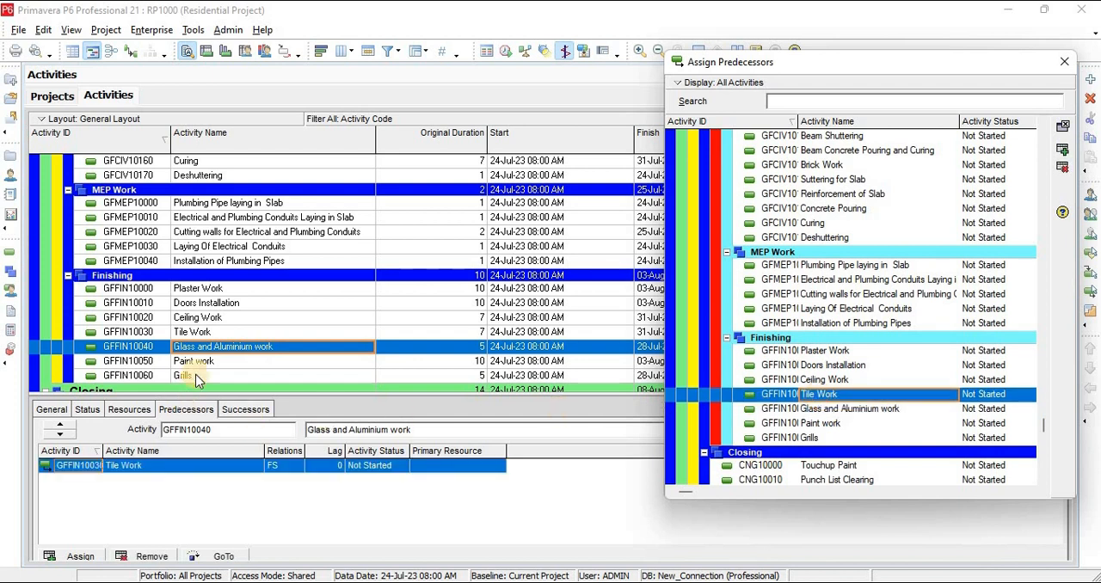
Assign Glass and Aluminium work as FS predecessor of Paint work and Paint work as FS predecessor of Grills, then finish assigning predecessors
left_click(203, 333)
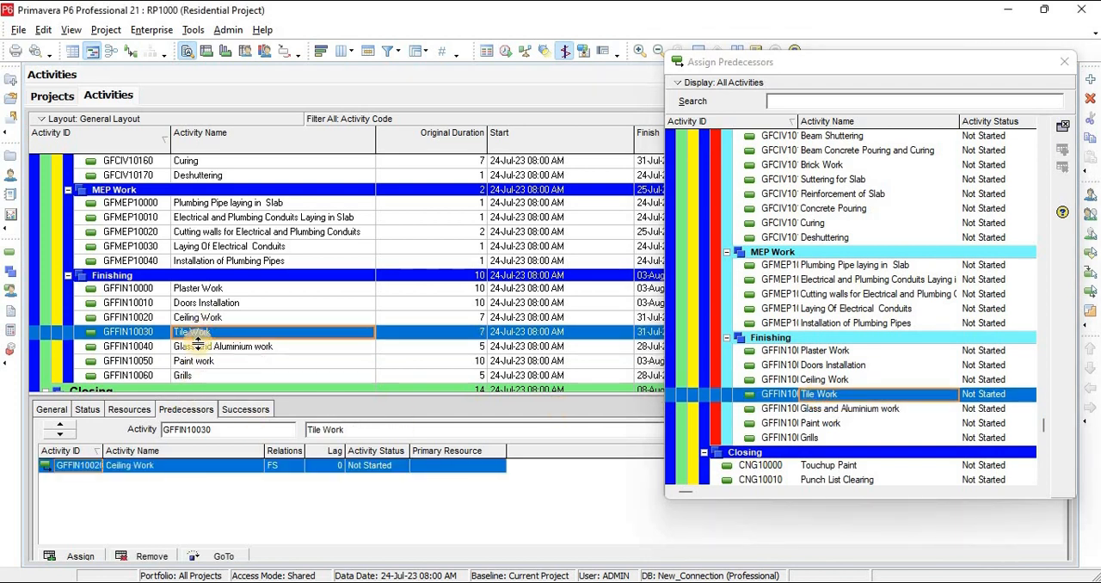
left_click(203, 348)
left_click(206, 362)
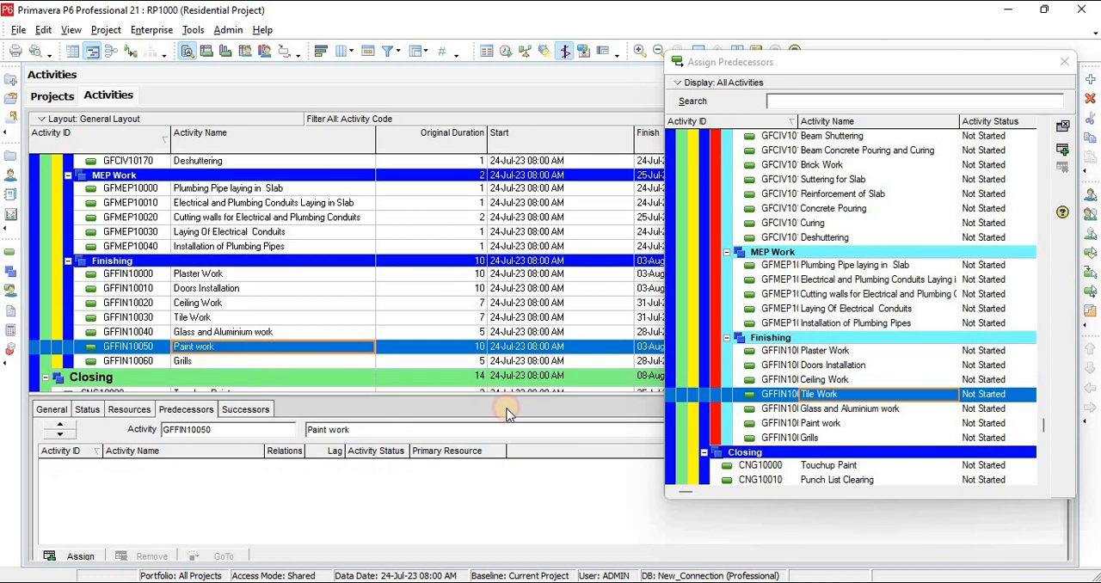
left_click(185, 360)
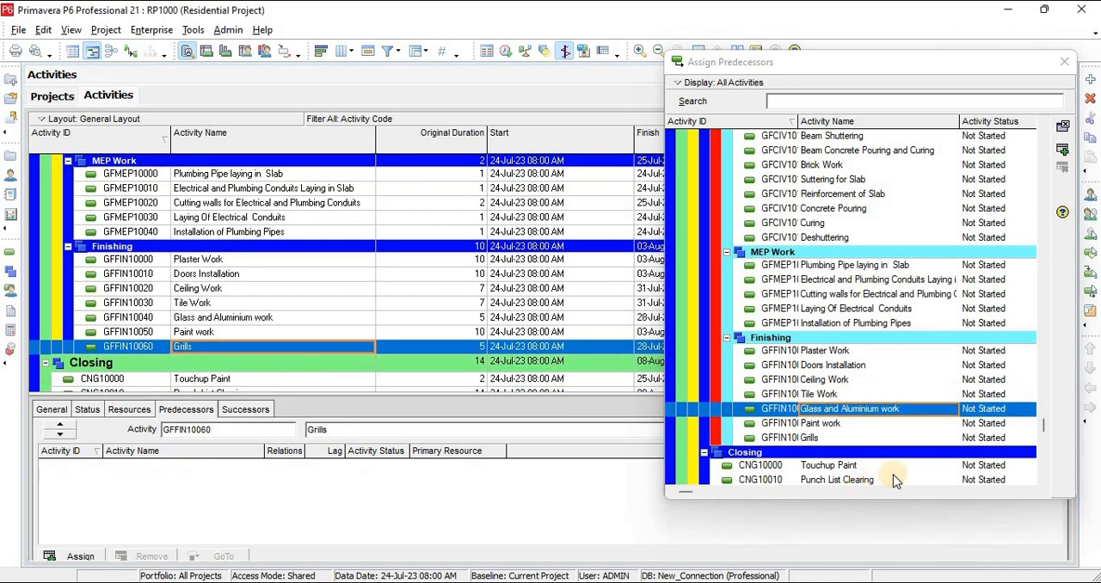
double_click(808, 423)
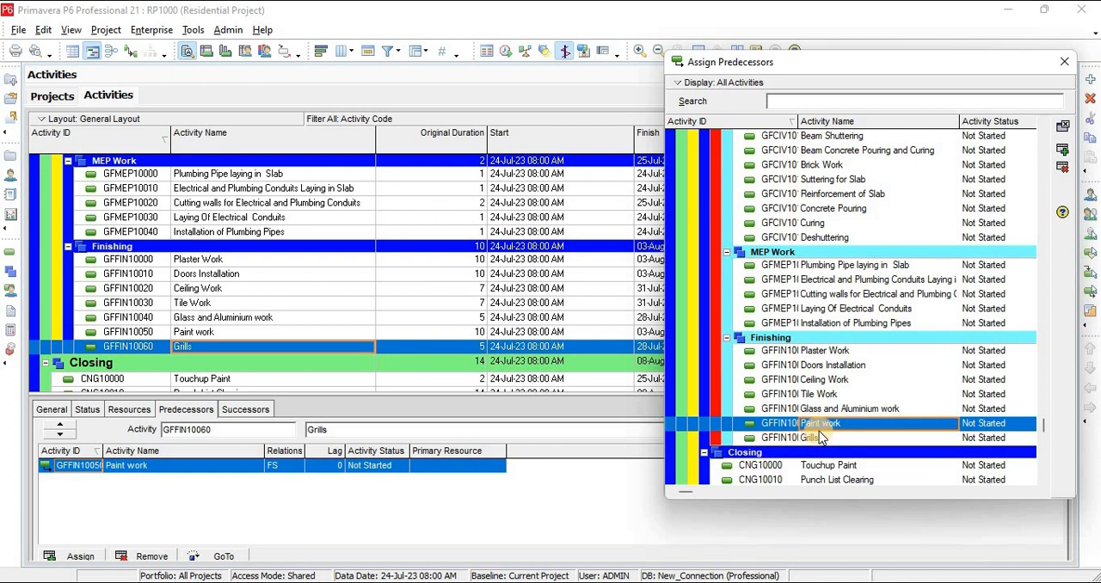
left_click(1065, 63)
Open the resource list and examine the civil, MEP and finishing manhours resources under Labor Resources, including their units and prices
scroll(212, 323, "up", 1)
scroll(212, 323, "up", 6)
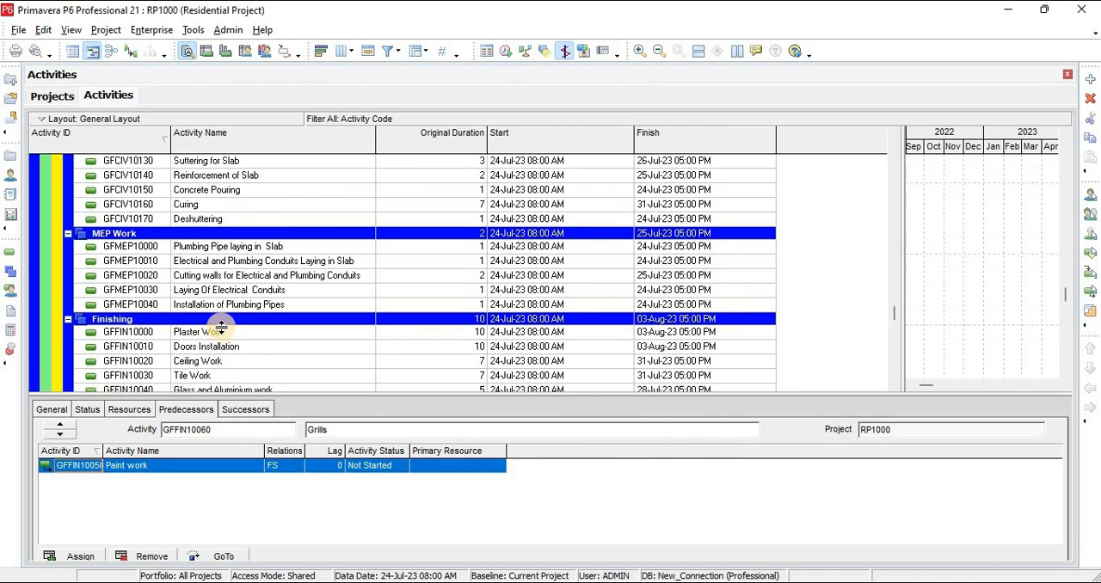
scroll(221, 326, "up", 2)
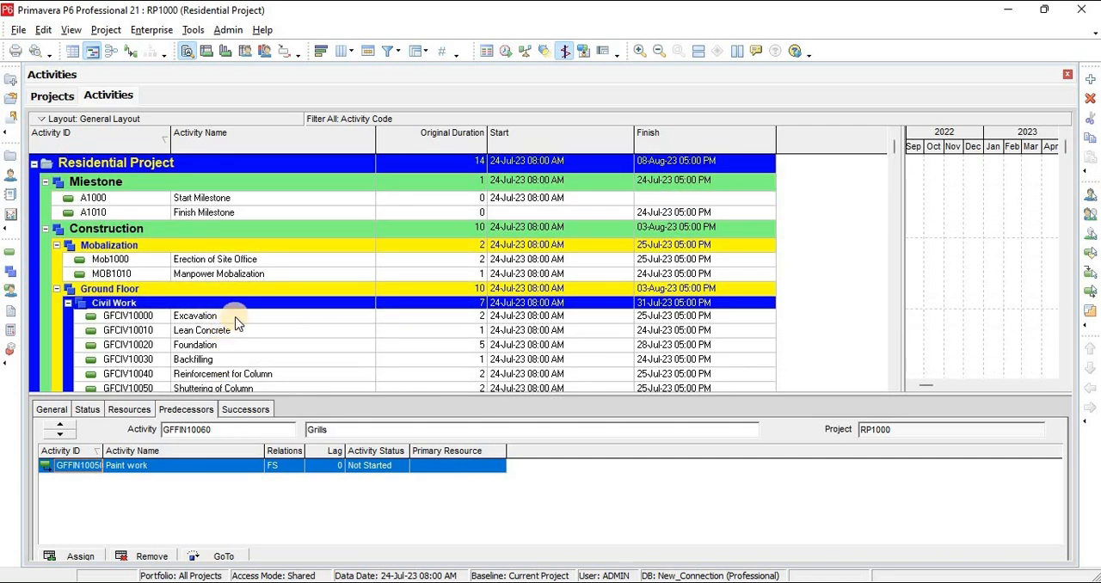
left_click(13, 175)
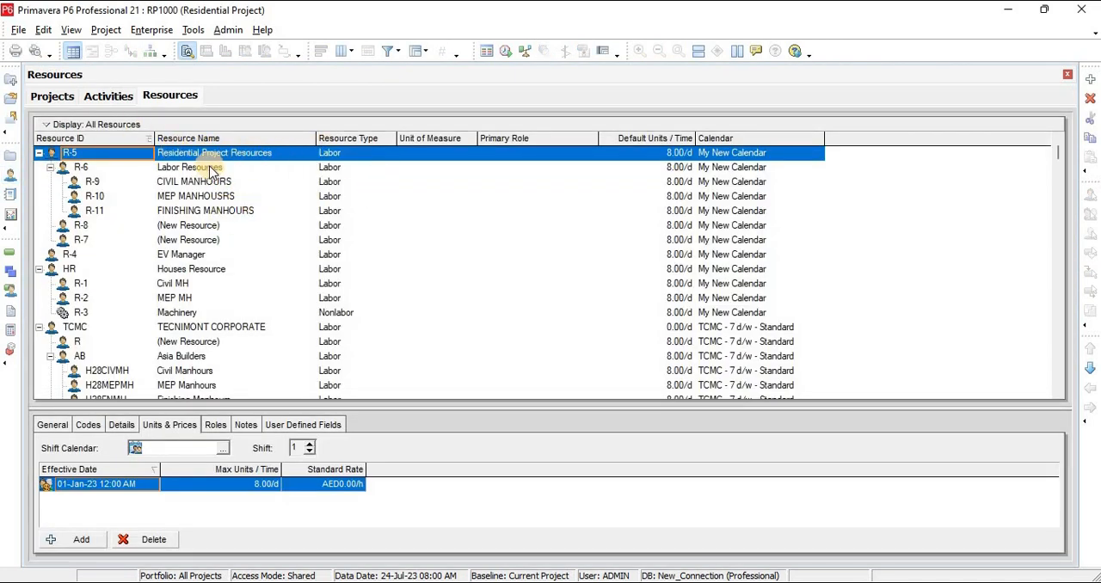
left_click(210, 169)
left_click(213, 182)
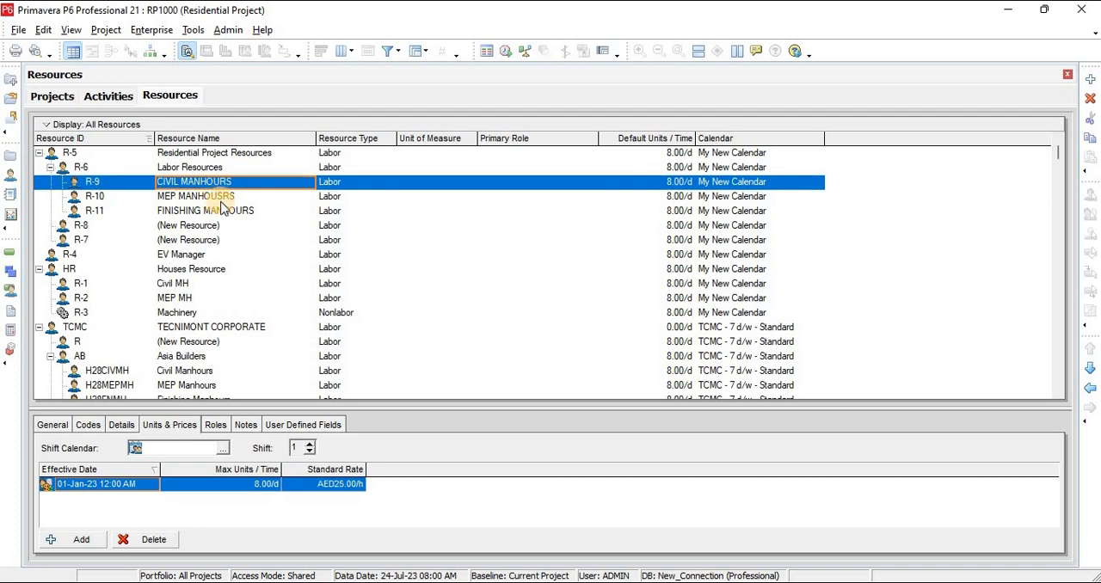
left_click(217, 196)
left_click(208, 166)
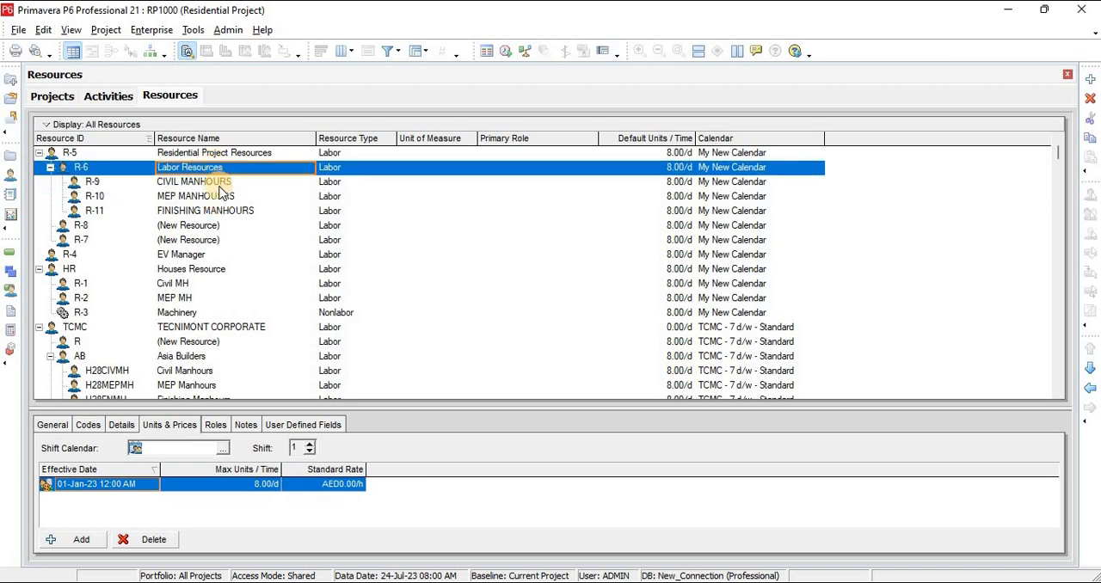
left_click(215, 182)
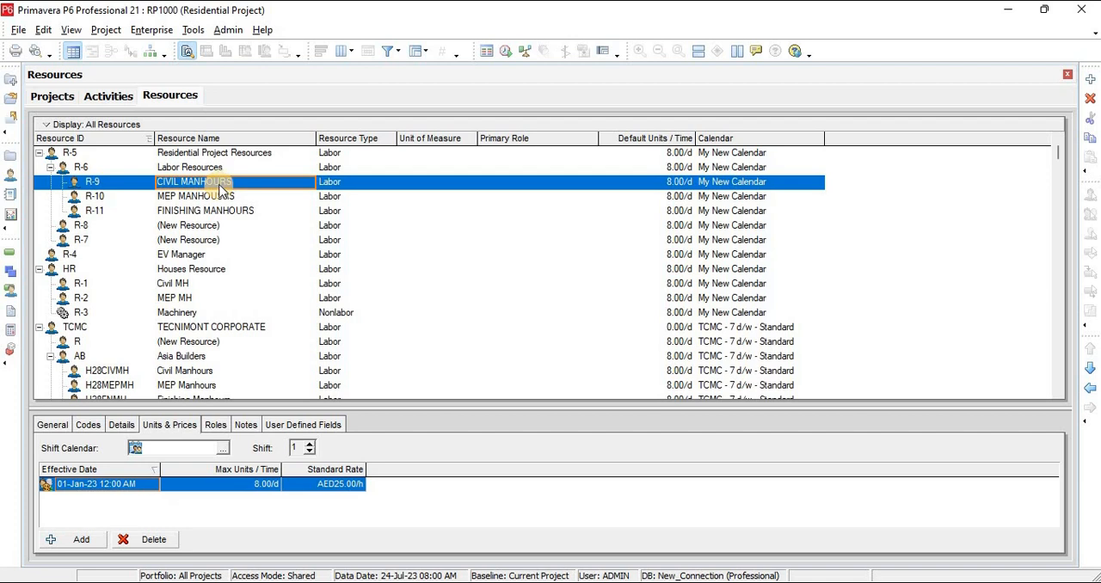
left_click(215, 196)
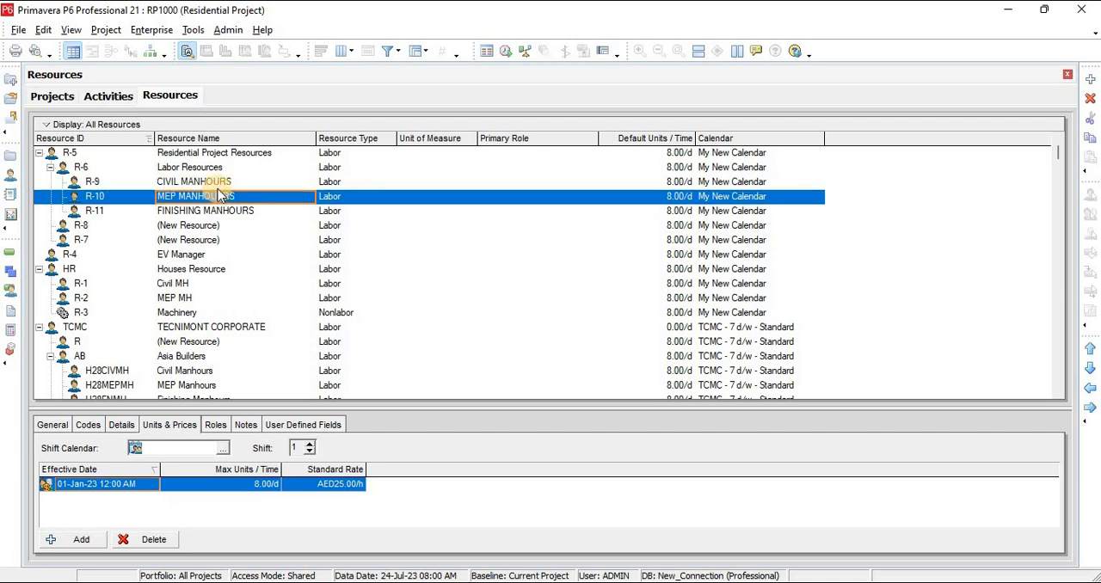
left_click(219, 184)
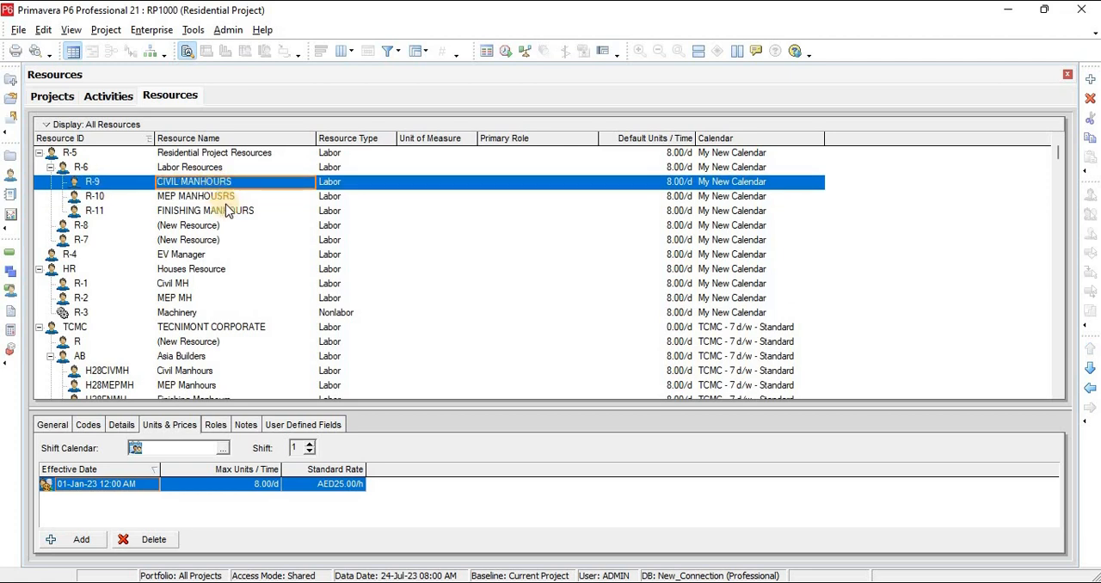
left_click(220, 200)
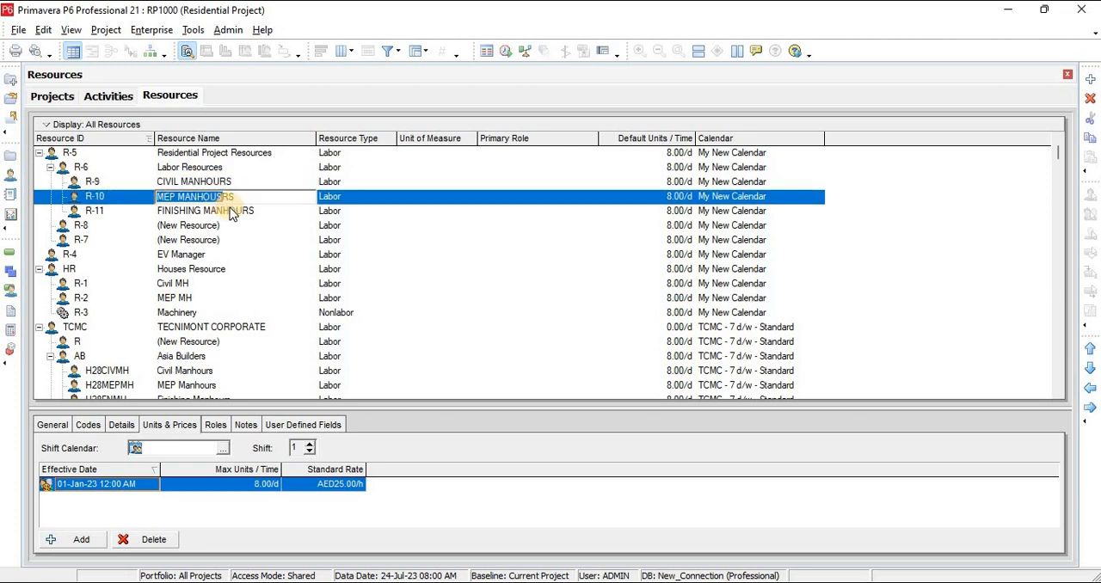
left_click(227, 211)
left_click(222, 198)
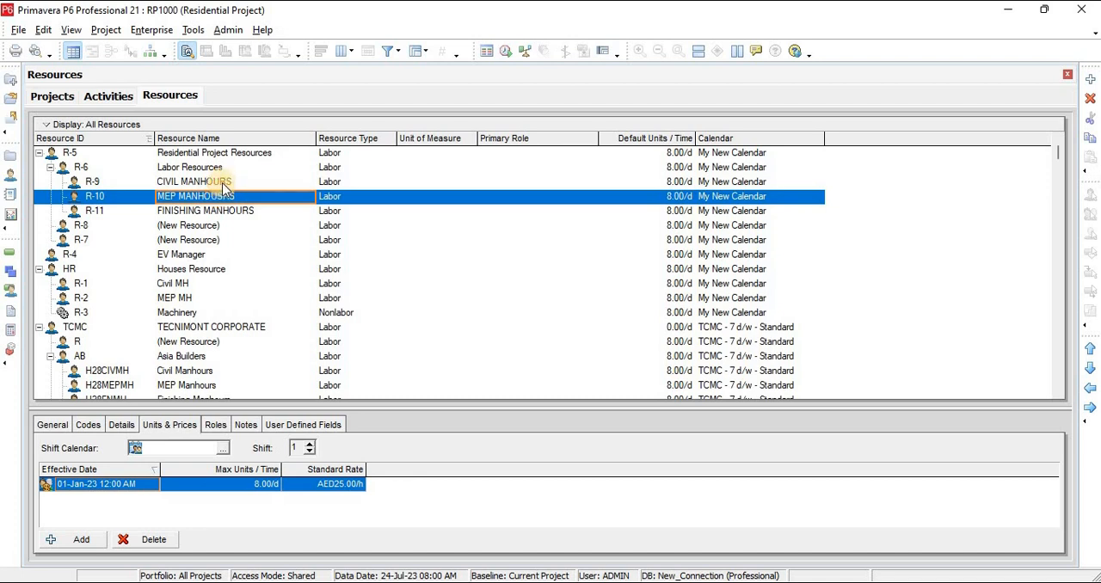
left_click(222, 183)
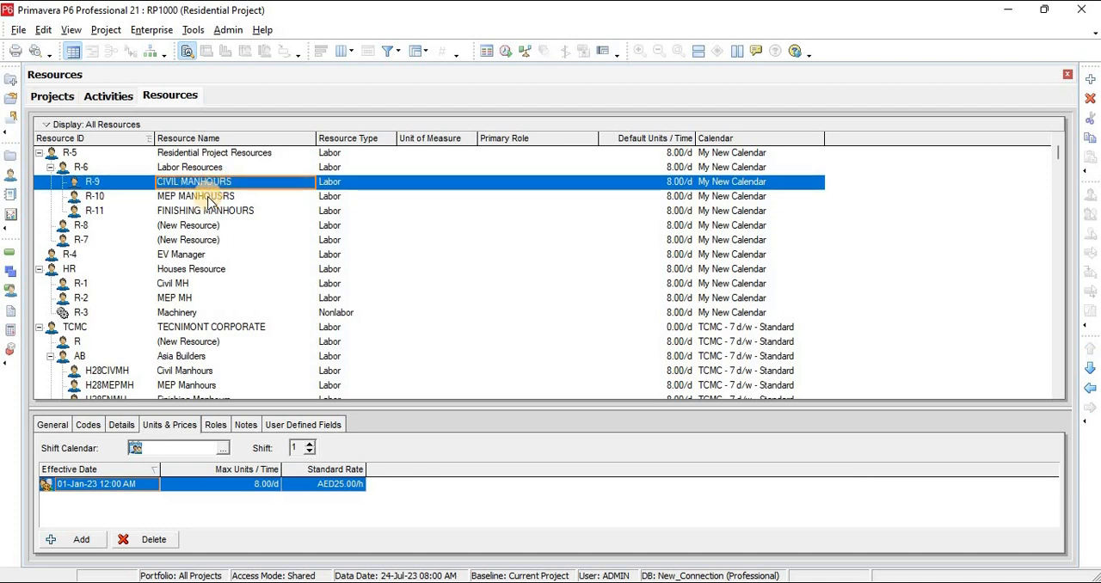
left_click(214, 197)
left_click(222, 213)
left_click(215, 196)
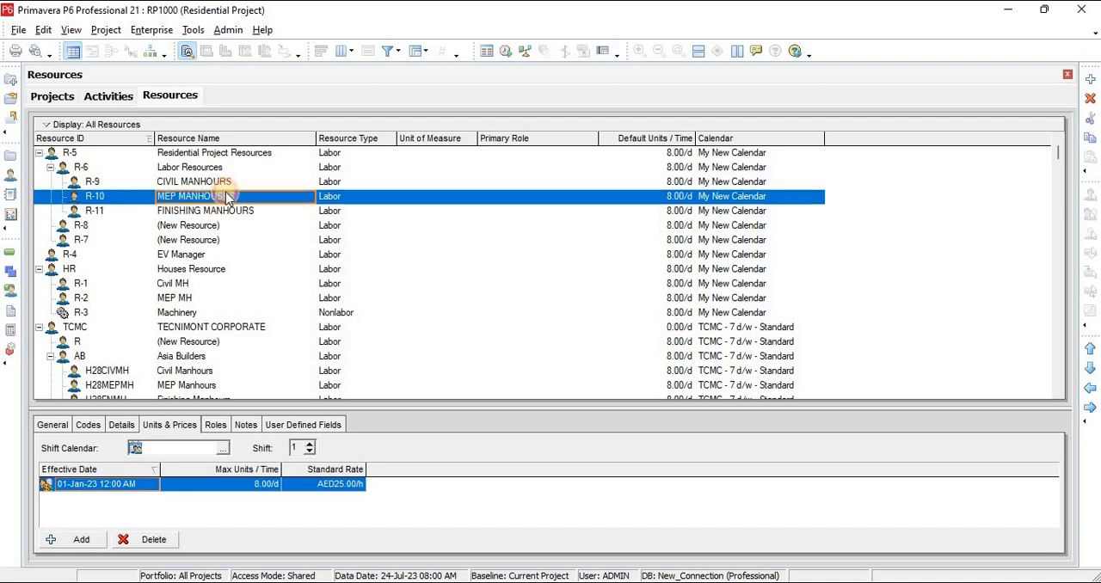
left_click(226, 183)
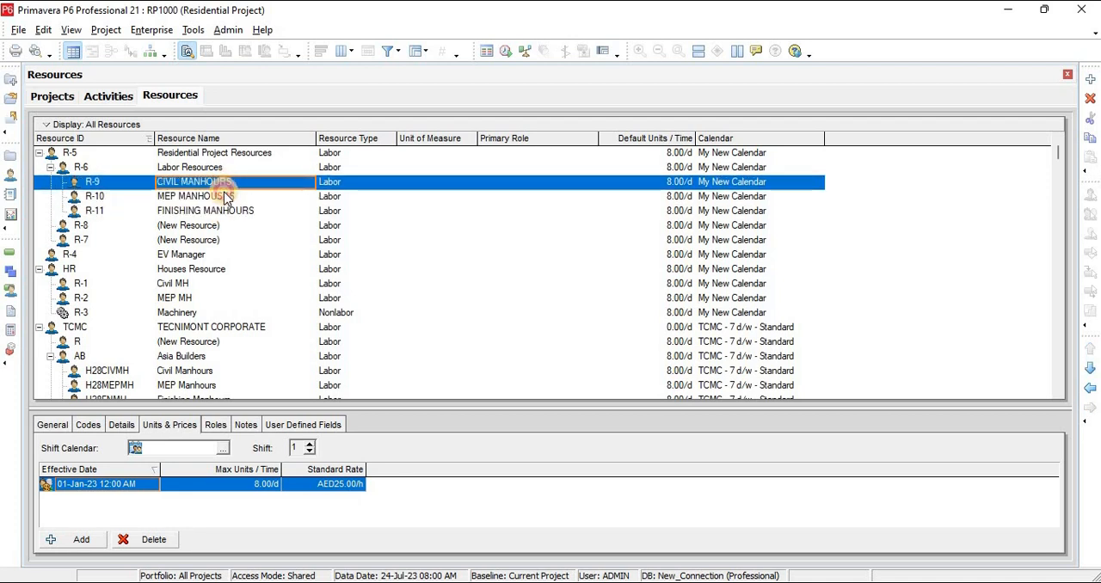
left_click(225, 197)
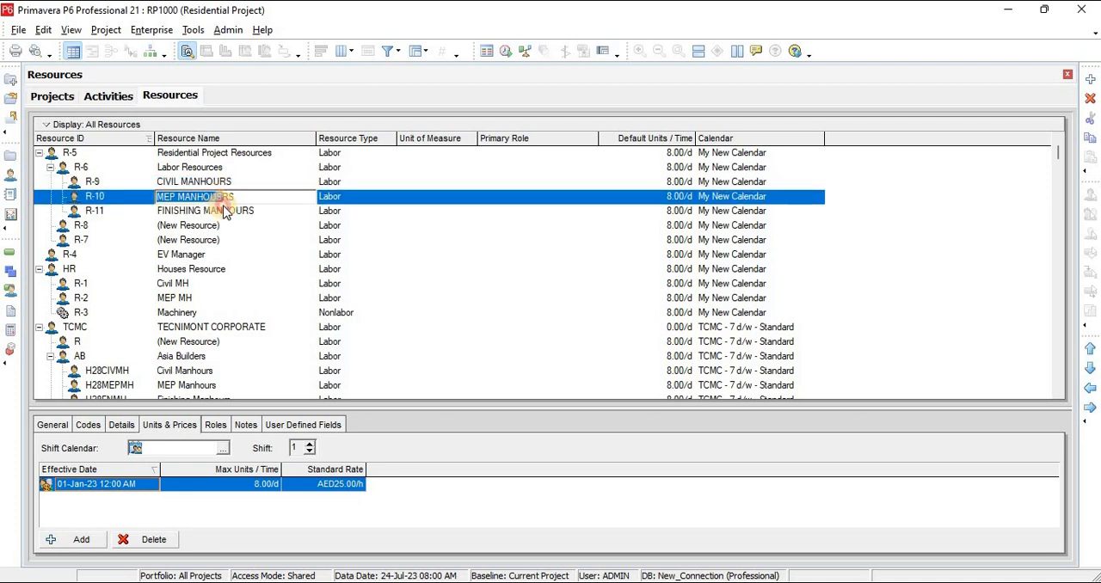
left_click(224, 211)
left_click(237, 183)
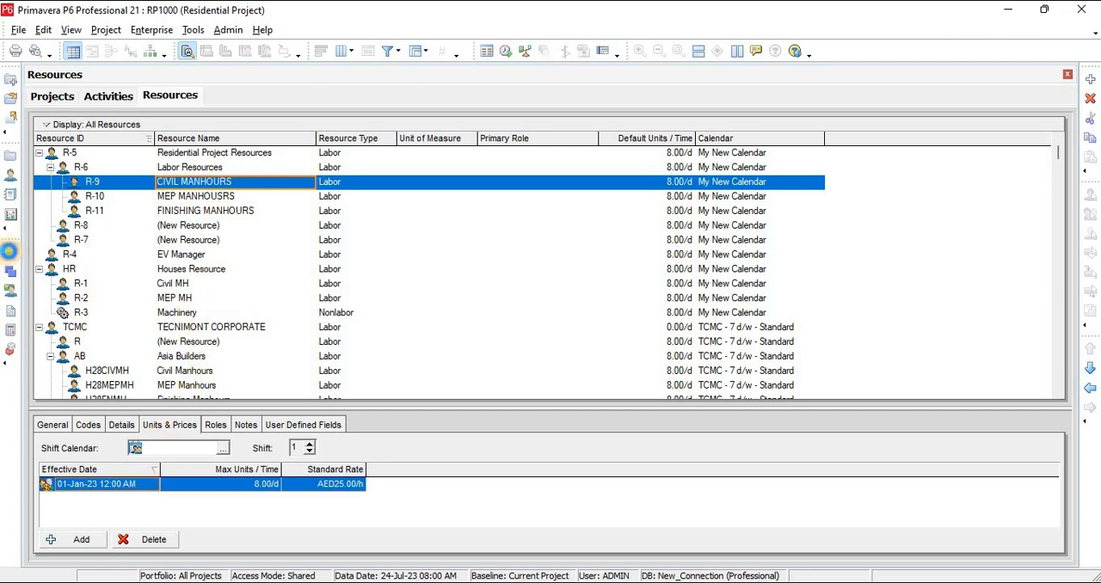
Assign the CIVIL MANHOURS resource to the two Mobalization activities, Erection of Site Office and Manpower Mobalization
left_click(10, 251)
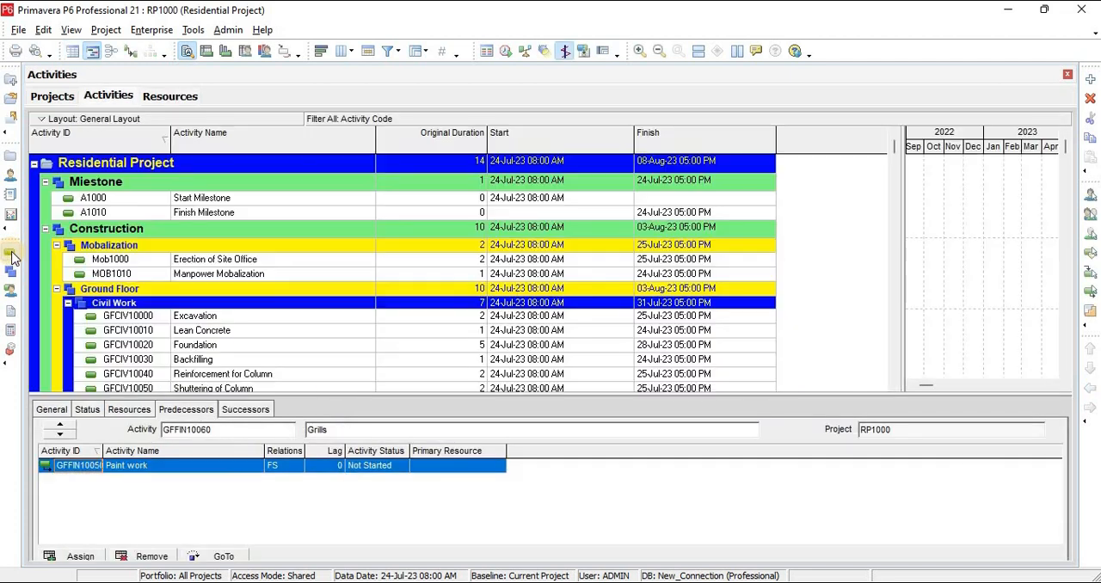
left_click(276, 263)
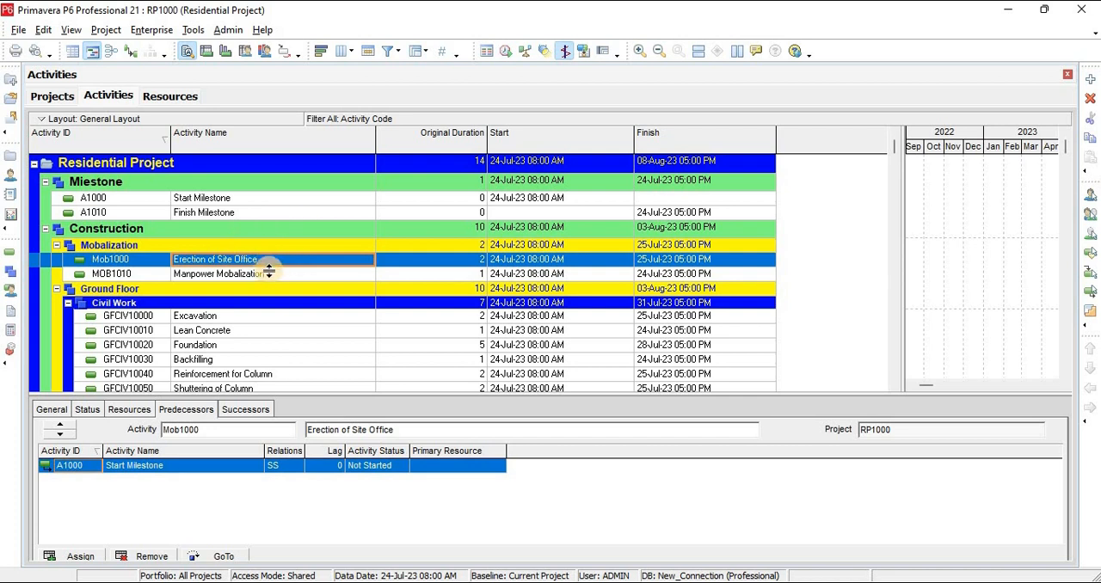
left_click(269, 274)
left_click(269, 259)
left_click(270, 273)
left_click(270, 260)
left_click(277, 274, "ctrl")
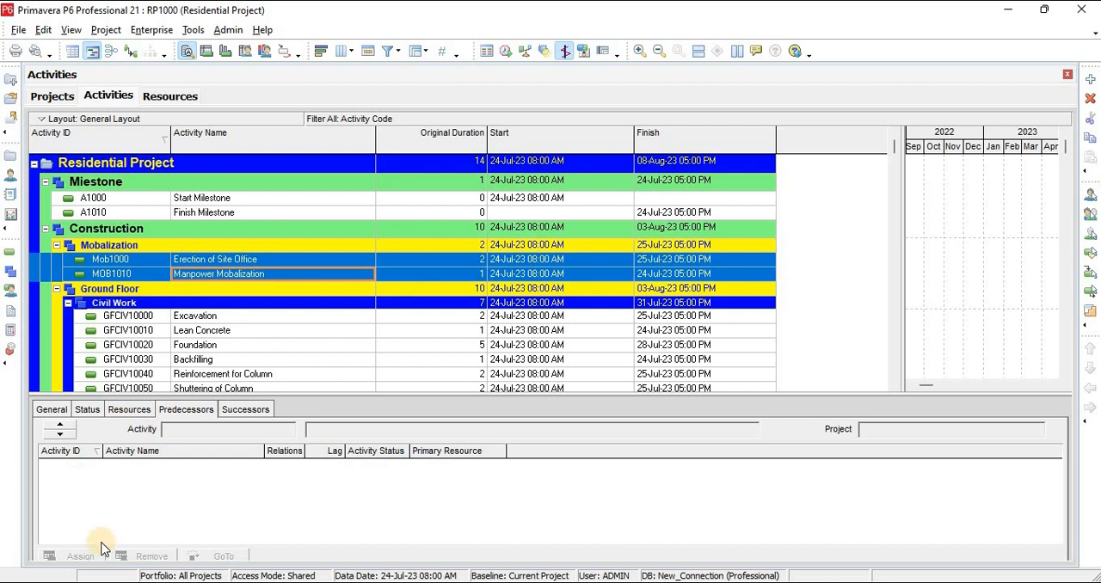
left_click(131, 410)
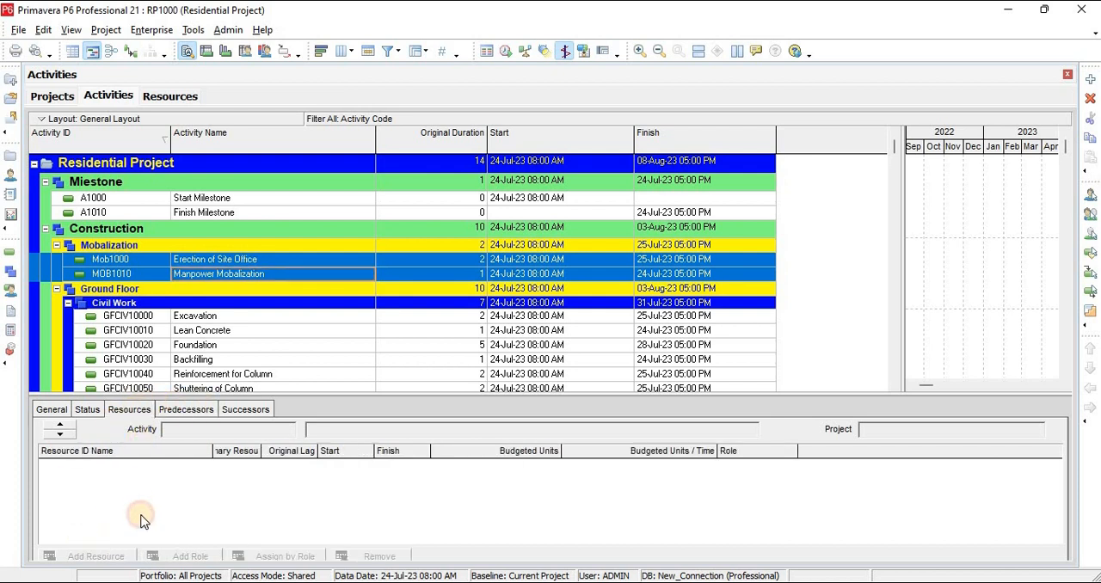
right_click(274, 263)
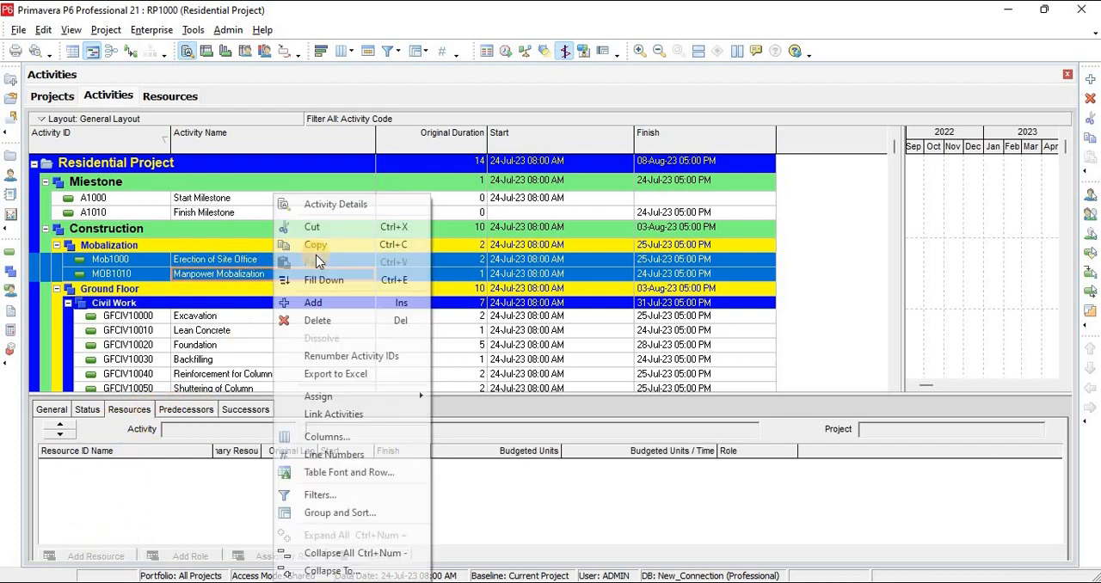
mouse_move(447, 399)
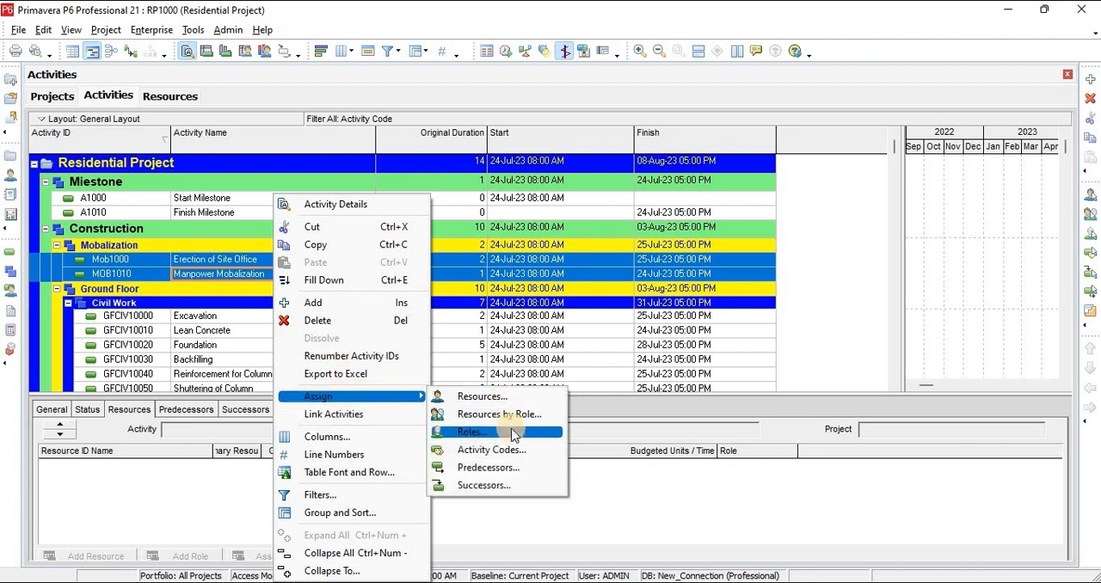
left_click(484, 396)
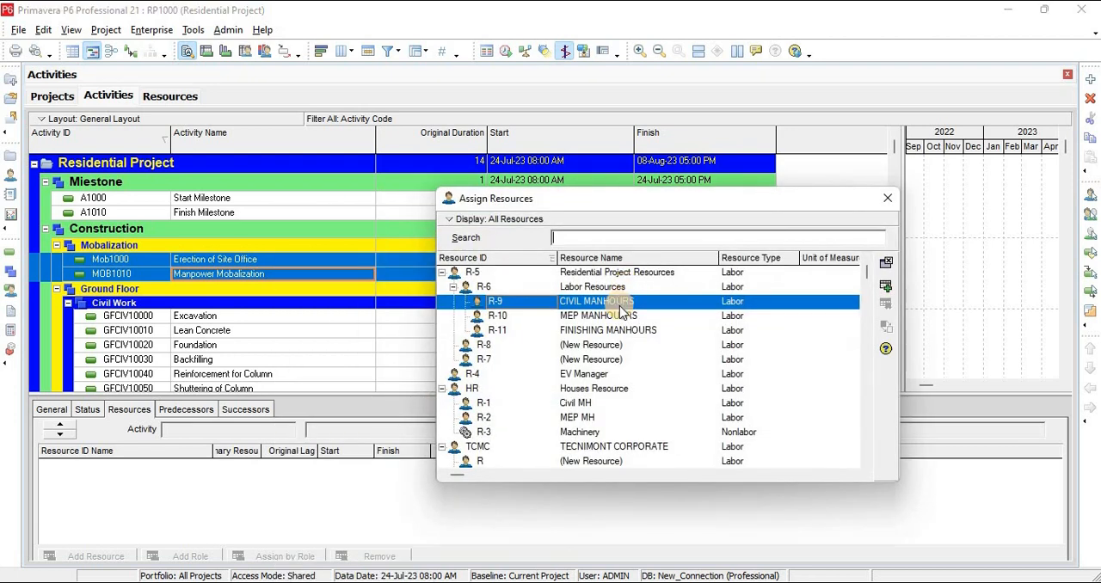
left_click(885, 285)
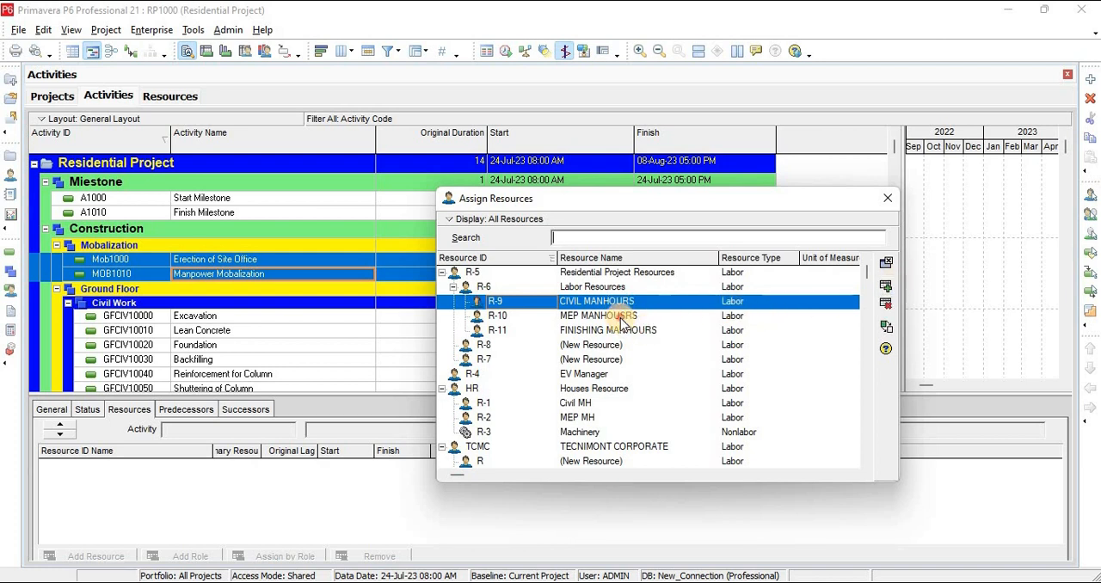
Assign the MEP MANHOUSRS and FINISHING MANHOURS resources to the two selected Mobalization activities and finish assigning
left_click(621, 317)
left_click(701, 332)
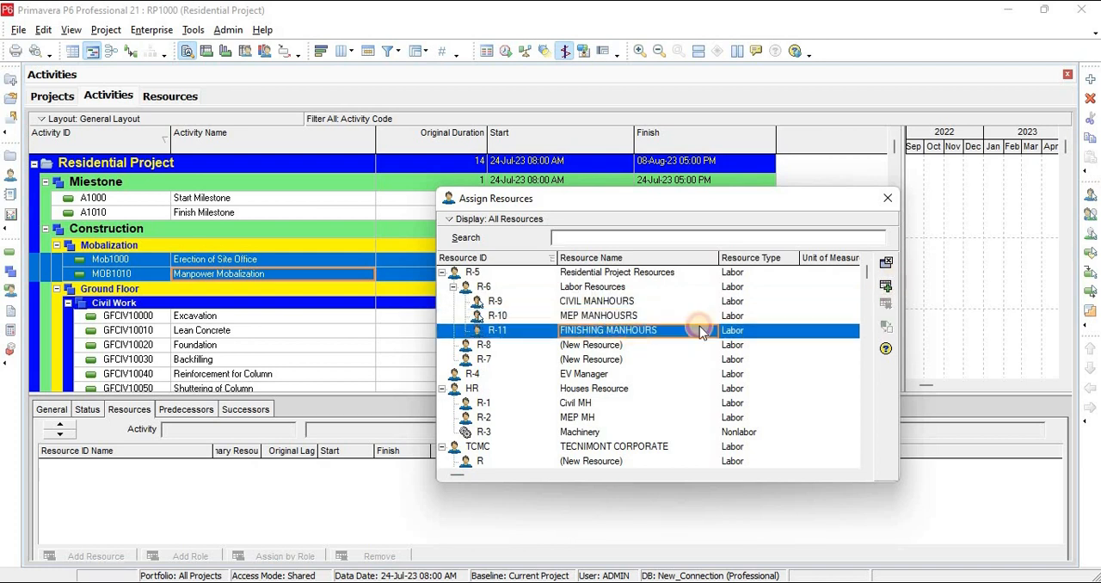
left_click(885, 287)
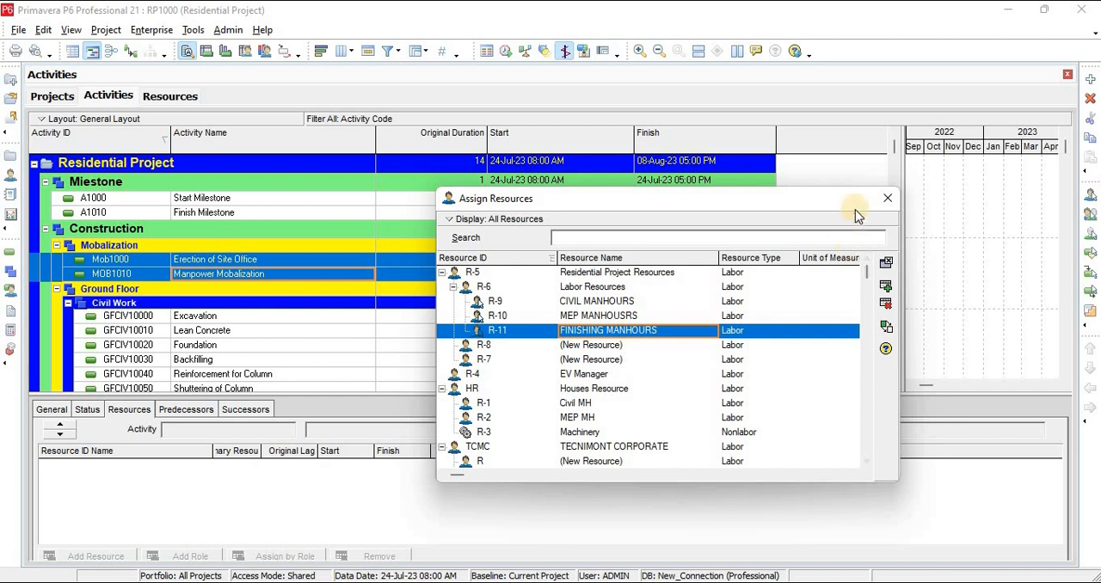
left_click(887, 207)
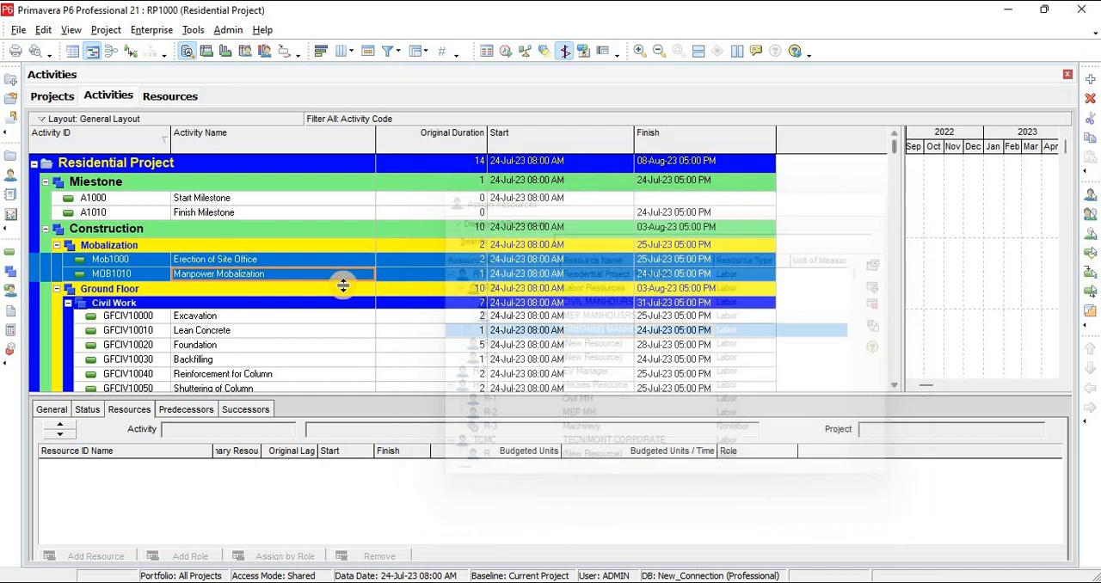
Assign the CIVIL MANHOURS resource to all Ground Floor Civil Work activities, from Excavation through Deshuttering (GFCIV10170)
left_click(244, 317)
scroll(344, 221, "down", 5)
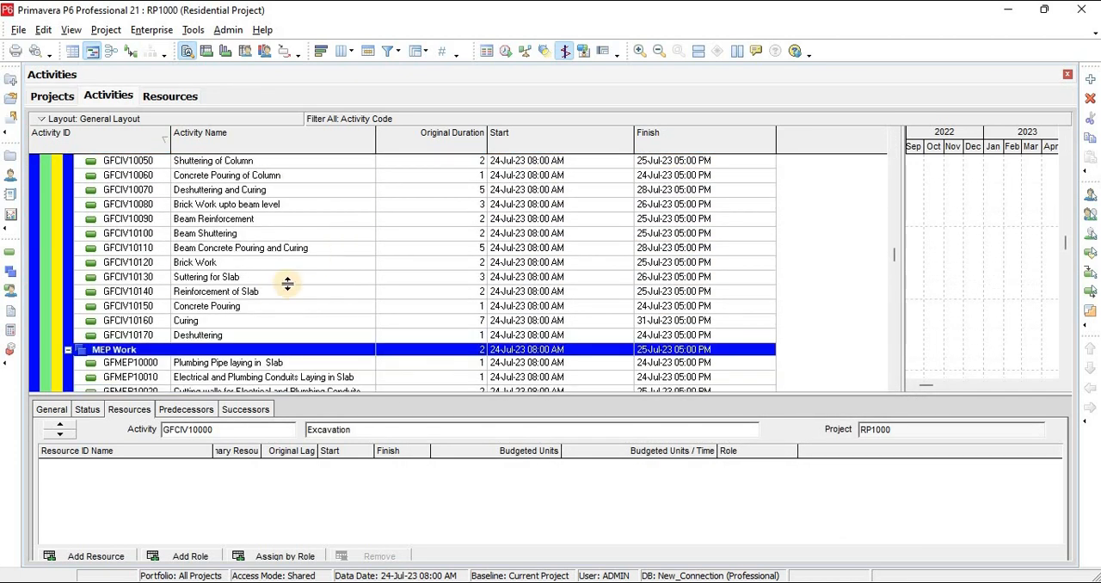
left_click(226, 337, "shift")
right_click(232, 239)
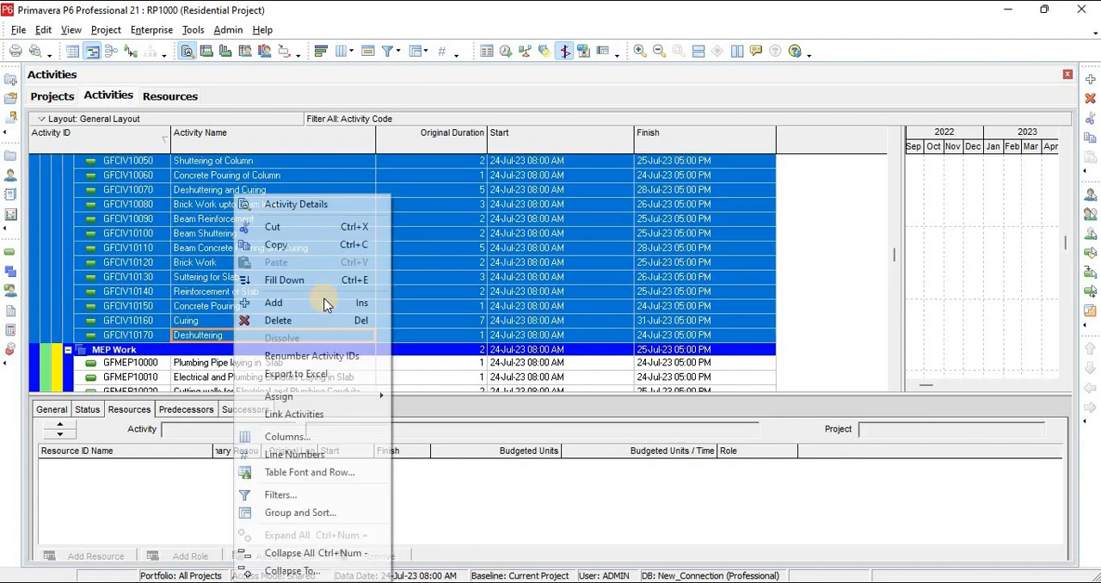
mouse_move(295, 400)
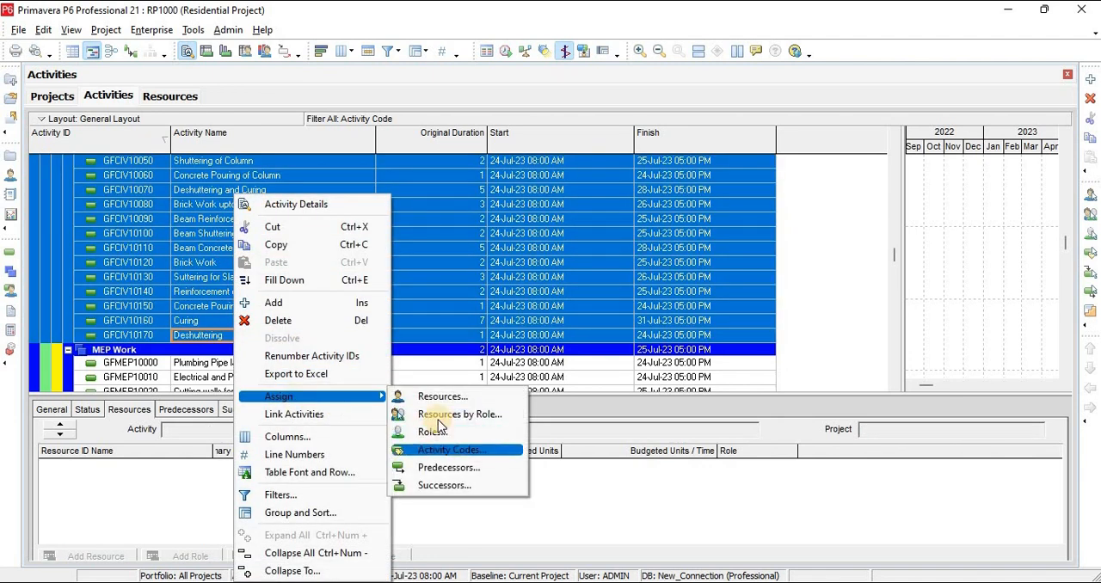
left_click(437, 398)
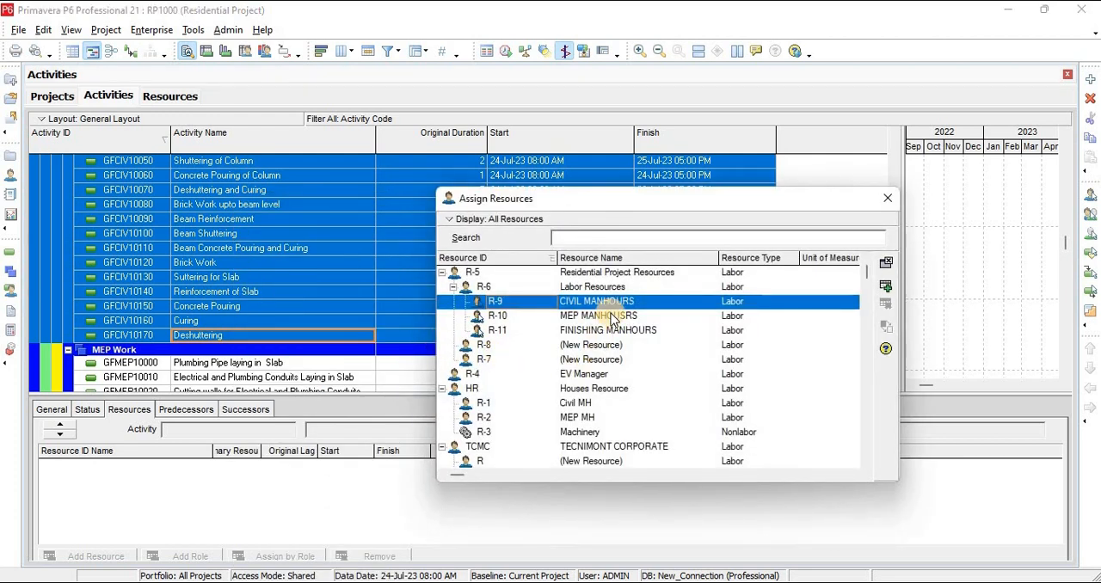
left_click(885, 288)
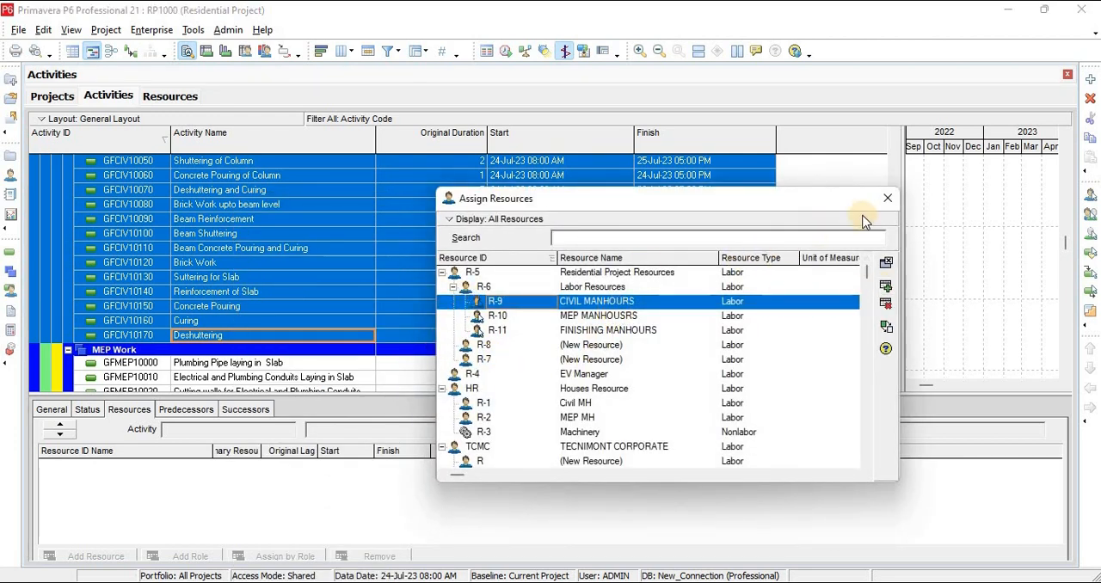
Assign the MEP MANHOUSRS resource to all MEP Work activities, from Plumbing Pipe laying in Slab through Installation of Plumbing Pipes
left_click(199, 363)
scroll(227, 288, "down", 1)
scroll(227, 288, "down", 3)
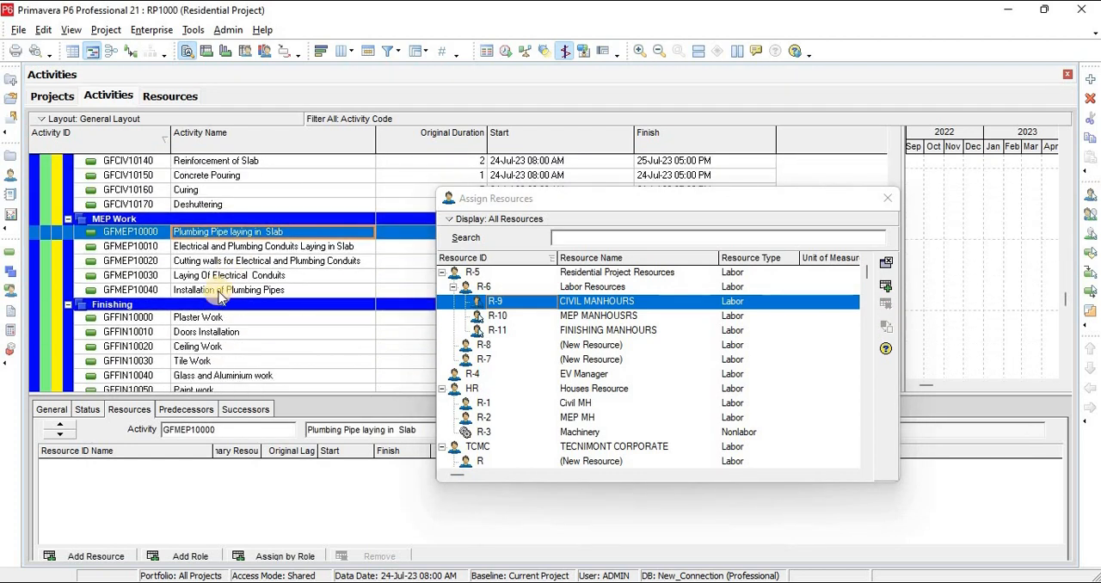
left_click(219, 289, "shift")
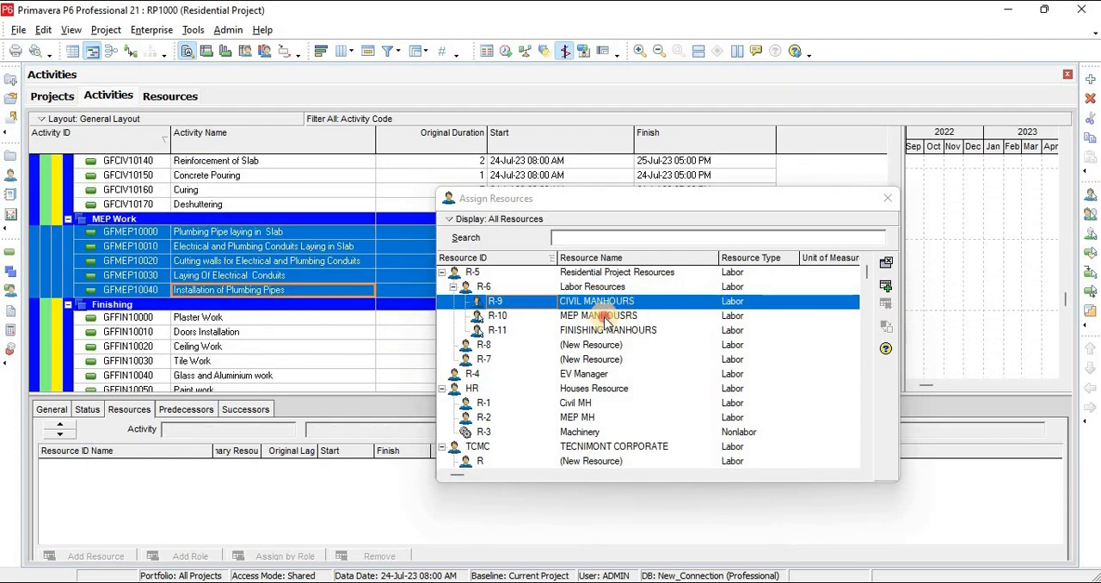
left_click(607, 315)
left_click(886, 287)
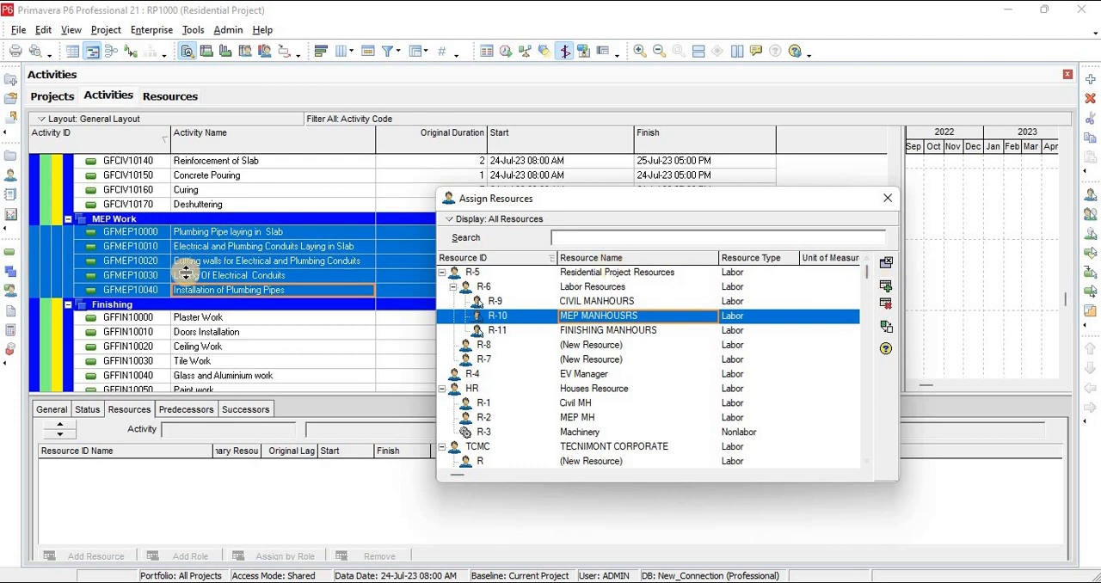
Assign the MEP MANHOUSRS resource to all Finishing activities, from Plaster Work through Grills
scroll(189, 274, "down", 1)
left_click(212, 275)
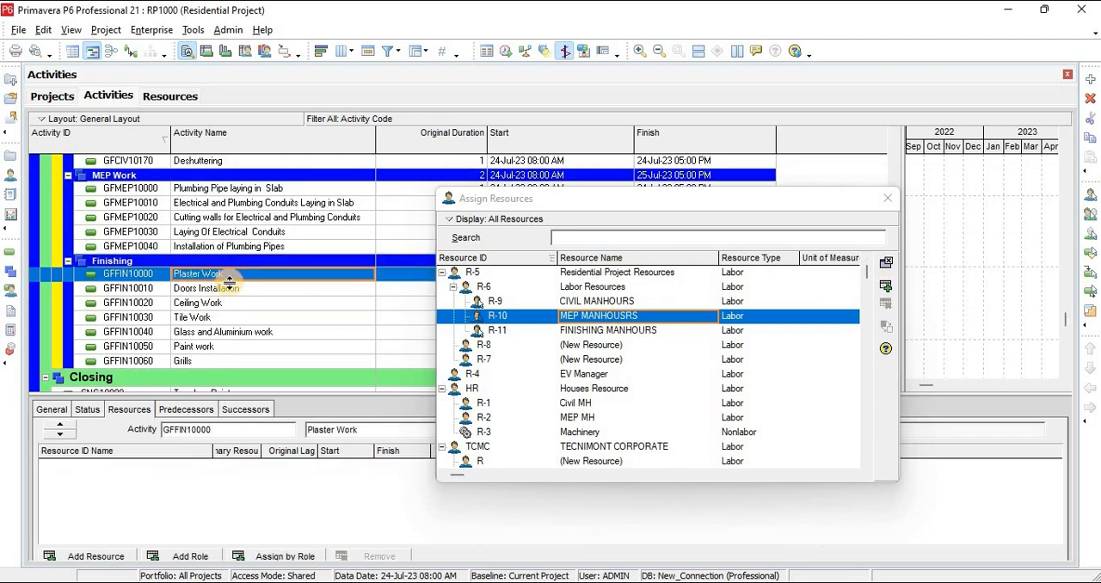
scroll(217, 297, "down", 1)
left_click(209, 319, "shift")
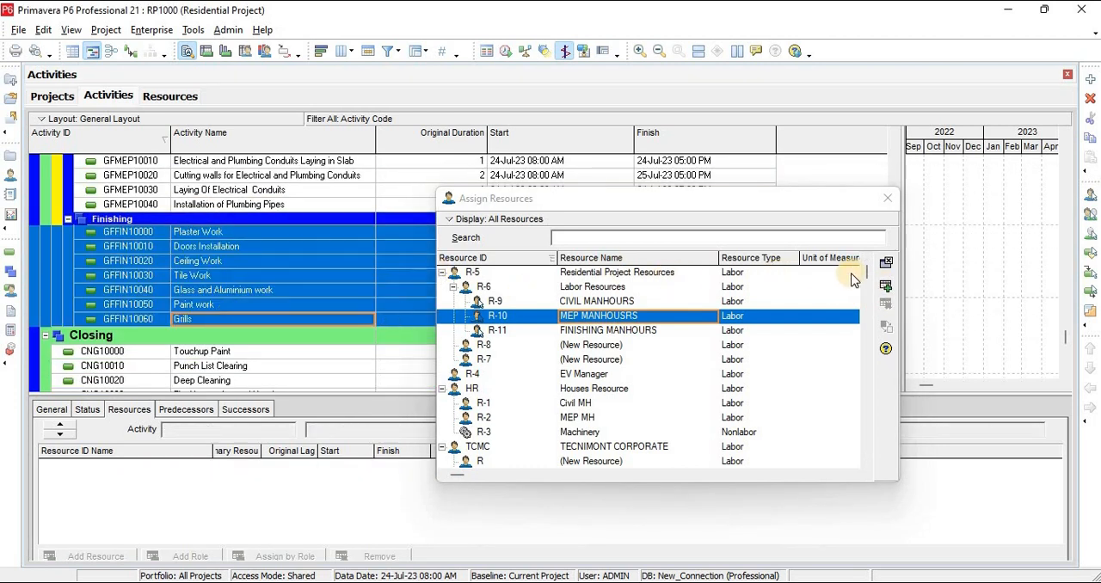
left_click(886, 286)
Assign the MEP MANHOUSRS resource to the Closing activities, from Touchup Paint through Final Inspection and Handover, and finish assigning resources
scroll(232, 250, "down", 1)
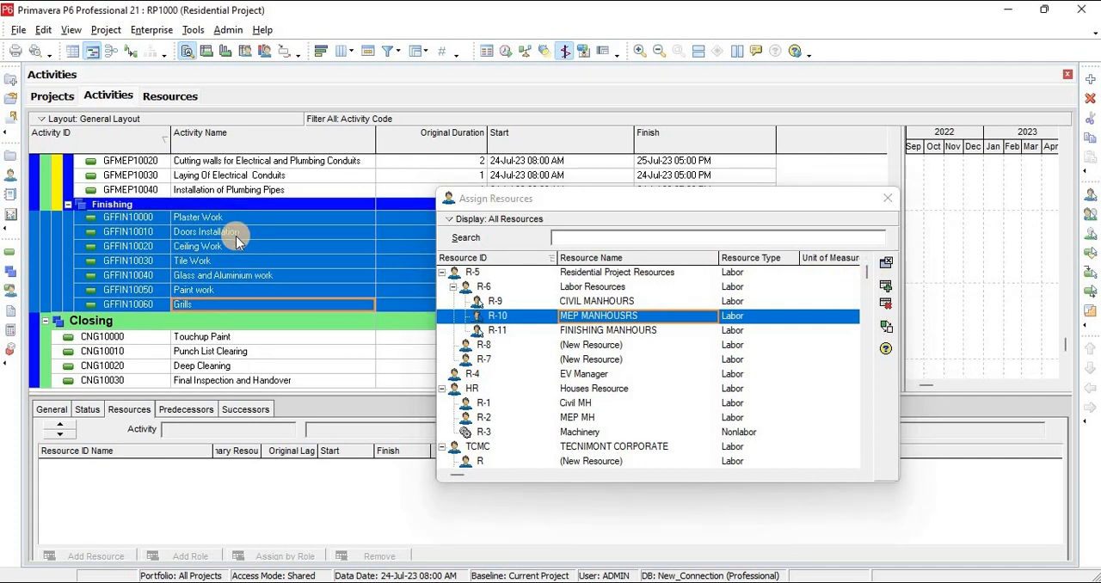
scroll(239, 264, "up", 1)
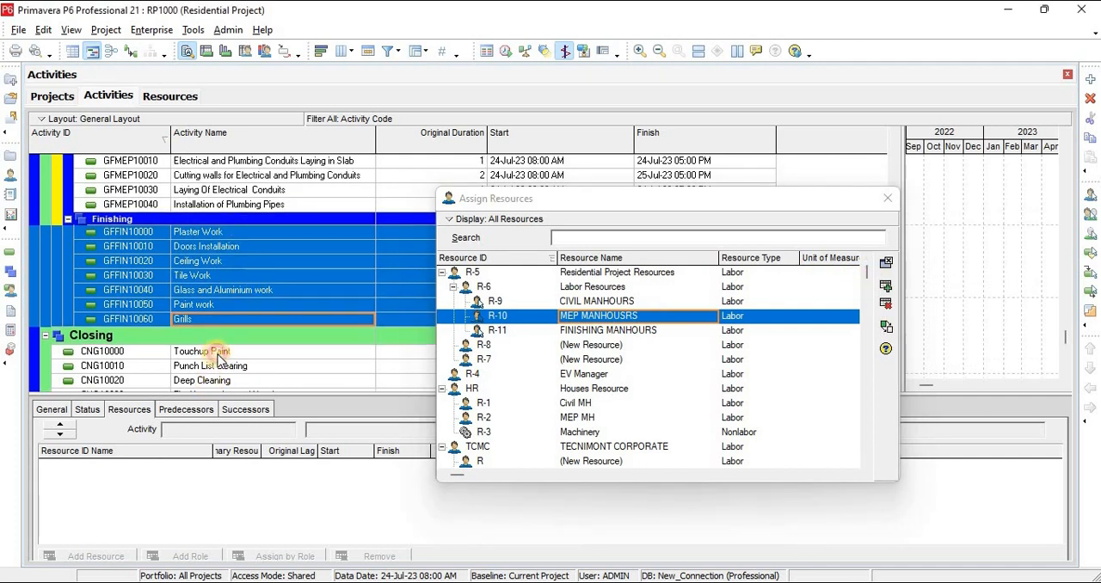
left_click(218, 353)
scroll(254, 333, "down", 1)
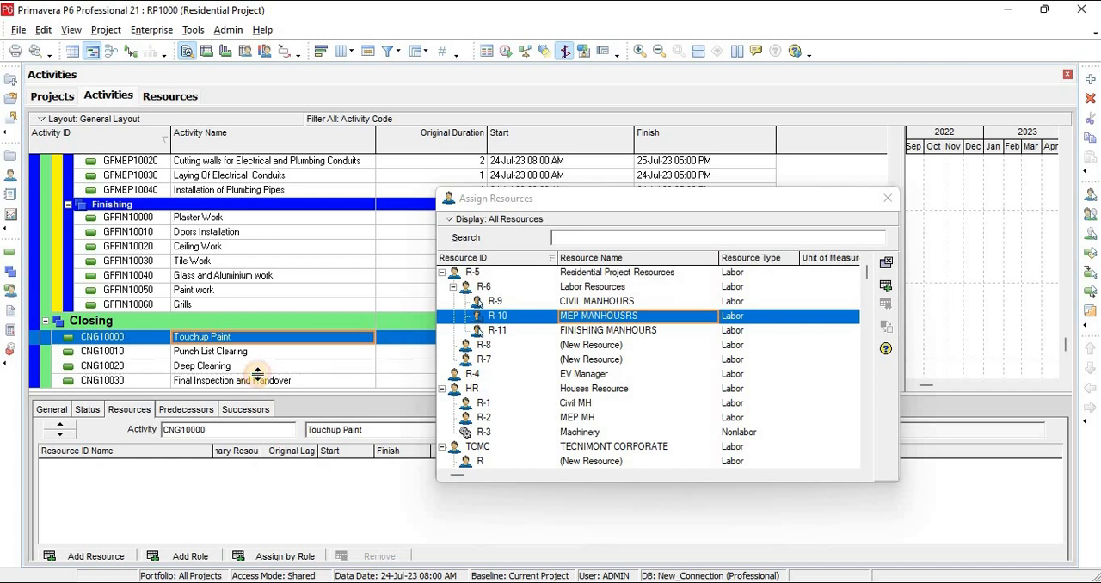
left_click(253, 380, "shift")
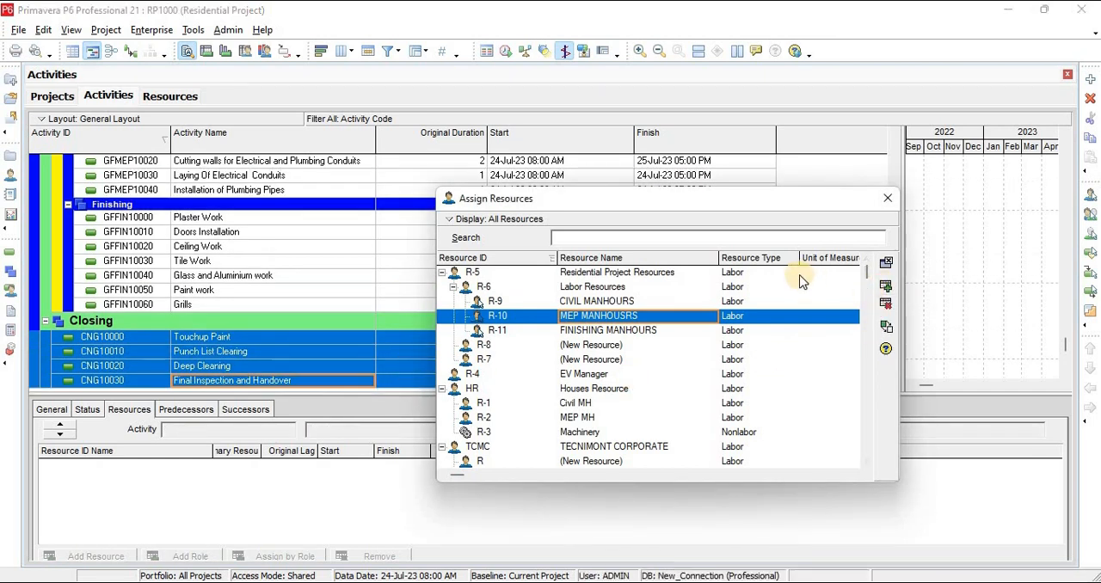
left_click(893, 198)
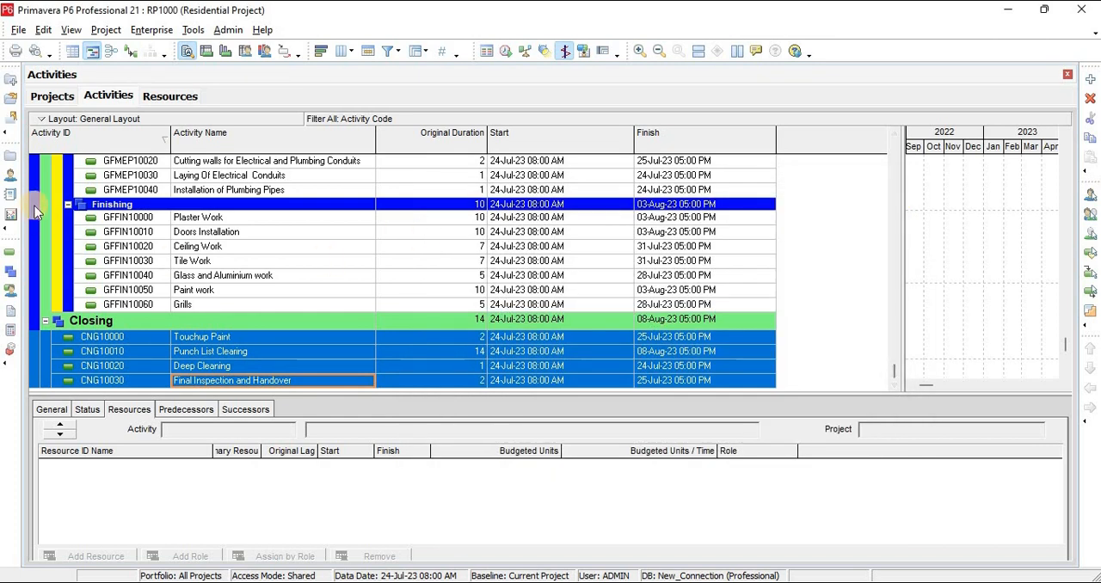
Reopen the Residential Project (RP1000) from the project list and schedule it using its own data date
left_click(10, 155)
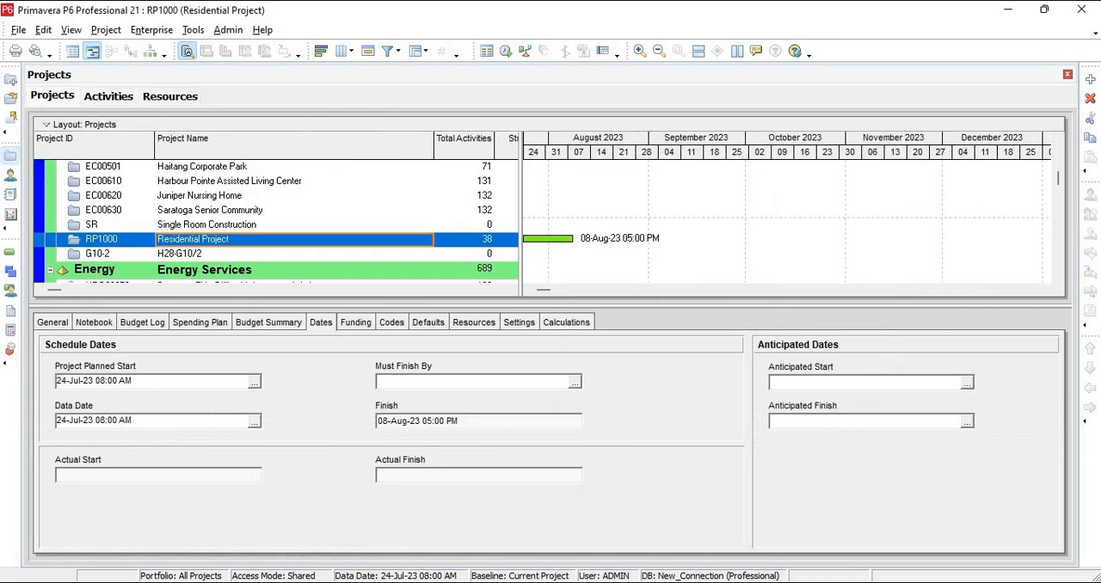
right_click(201, 243)
left_click(260, 183)
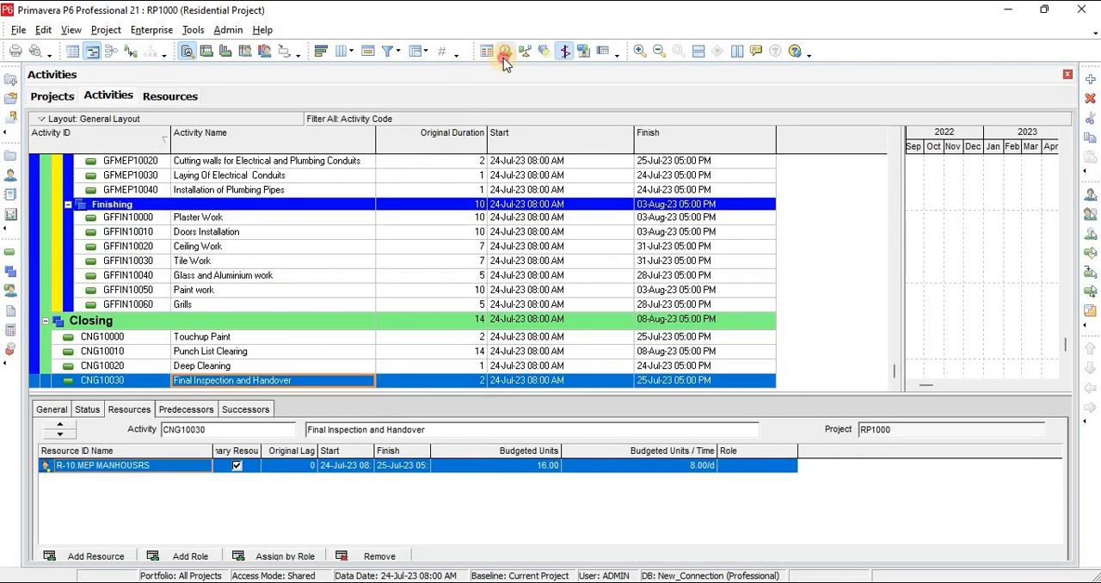
left_click(504, 52)
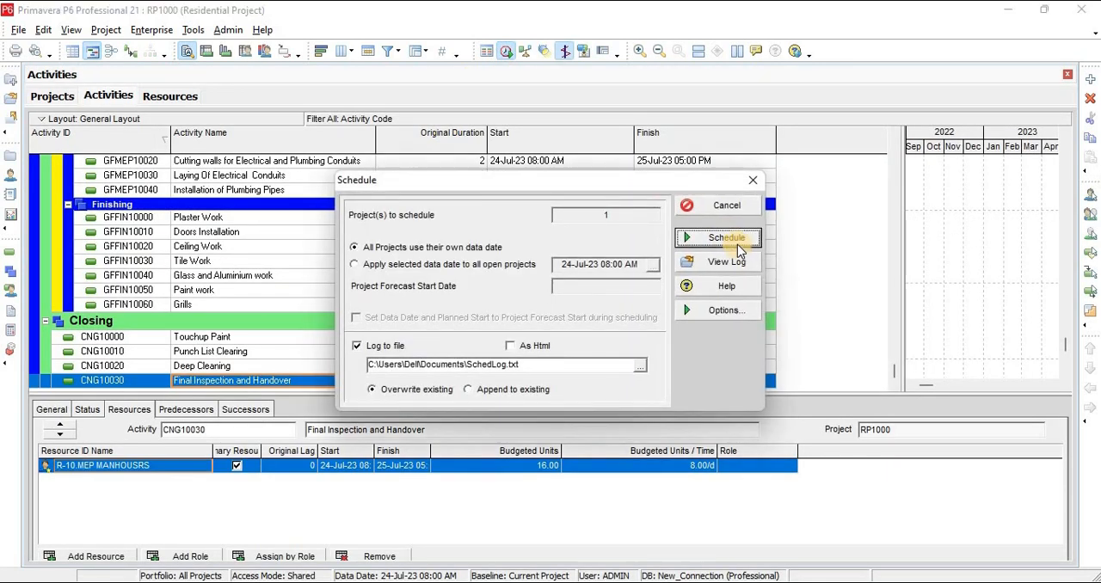
left_click(726, 238)
Examine the scheduled start and finish dates of the Mobalization, Civil, MEP and Finishing activities, and open the project's WBS
scroll(256, 270, "up", 2)
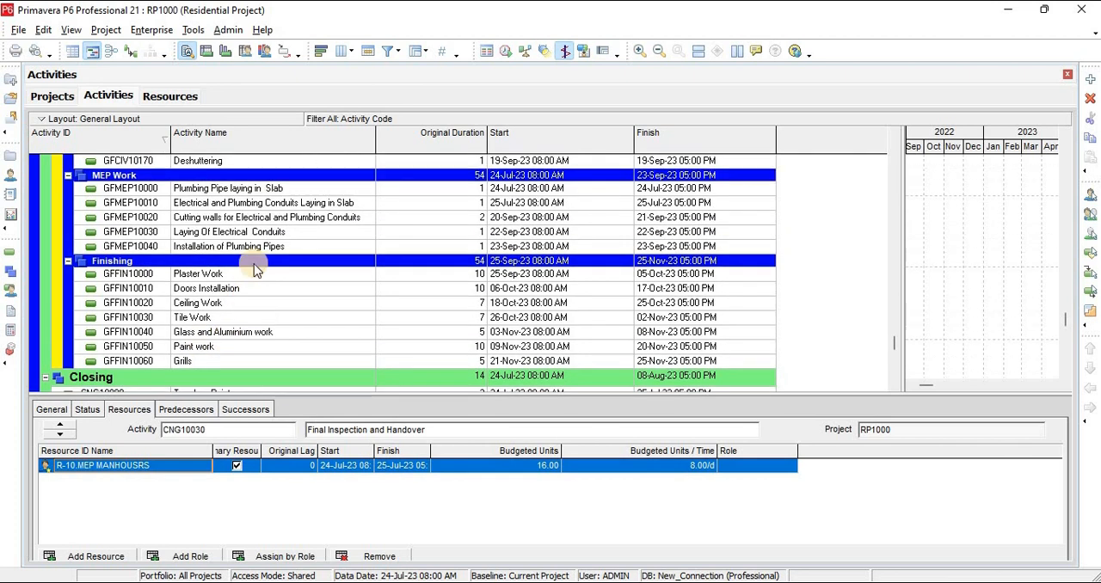
scroll(256, 270, "up", 8)
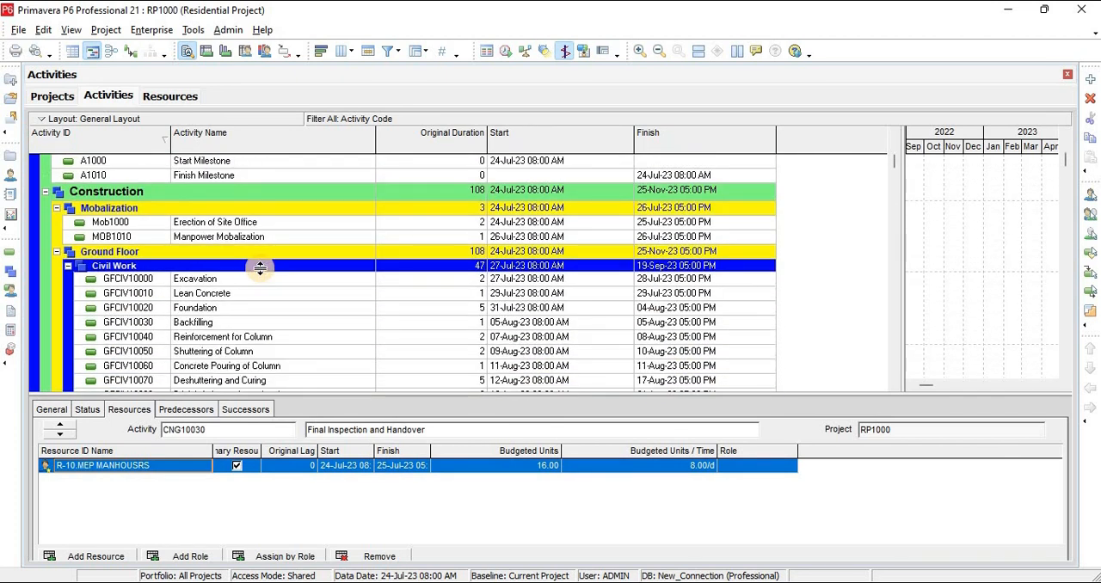
scroll(260, 268, "up", 2)
scroll(260, 274, "down", 3)
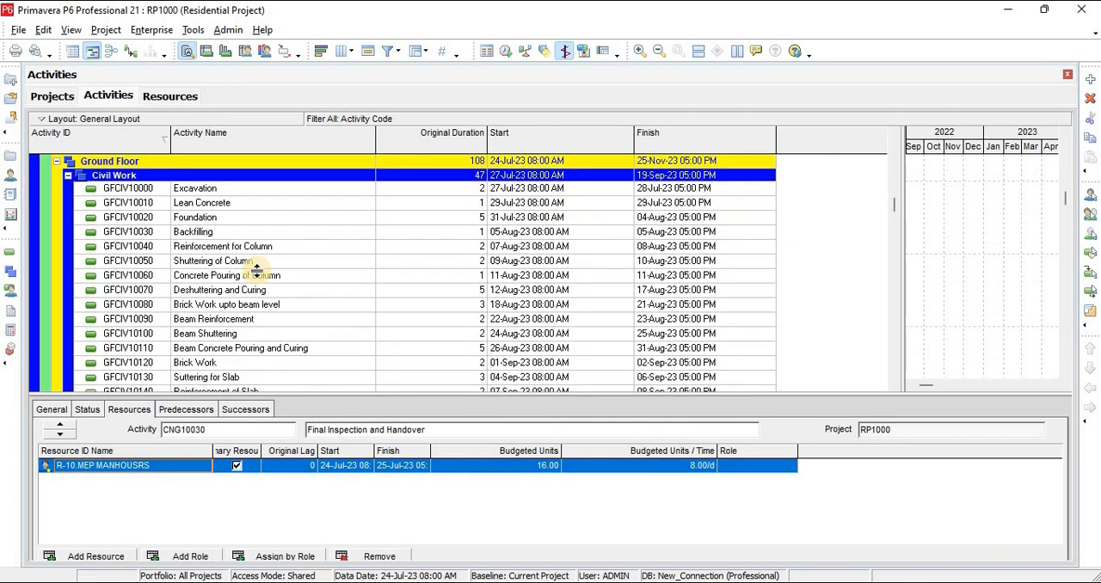
scroll(255, 269, "down", 5)
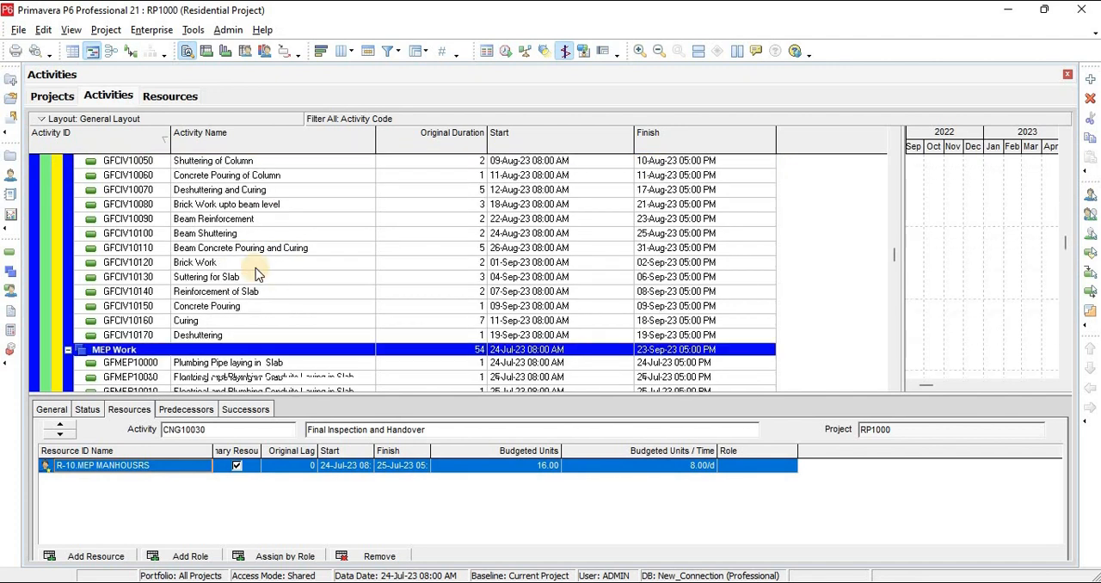
scroll(256, 269, "down", 1)
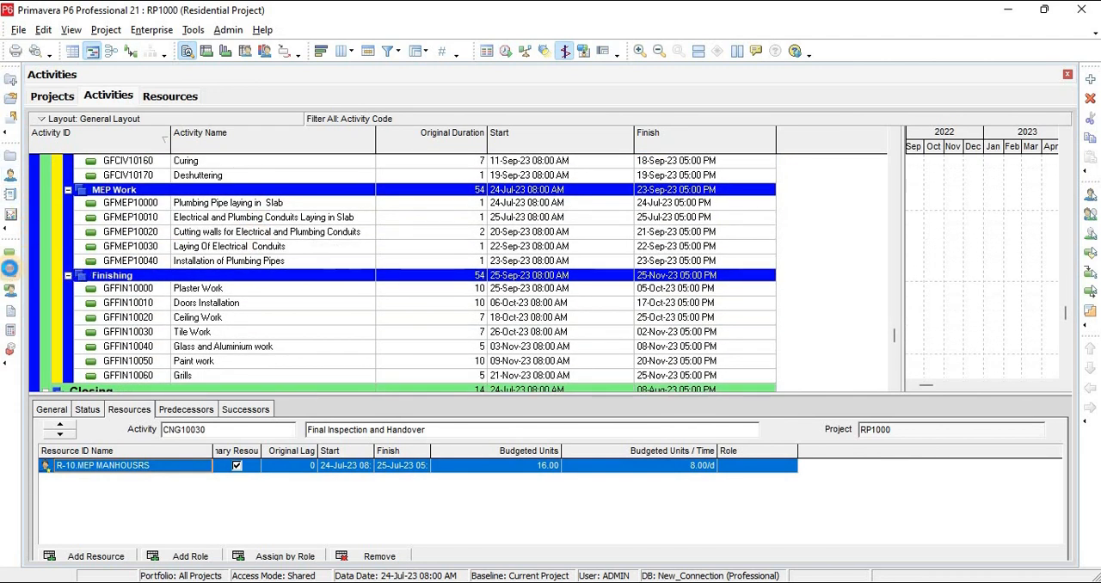
left_click(11, 271)
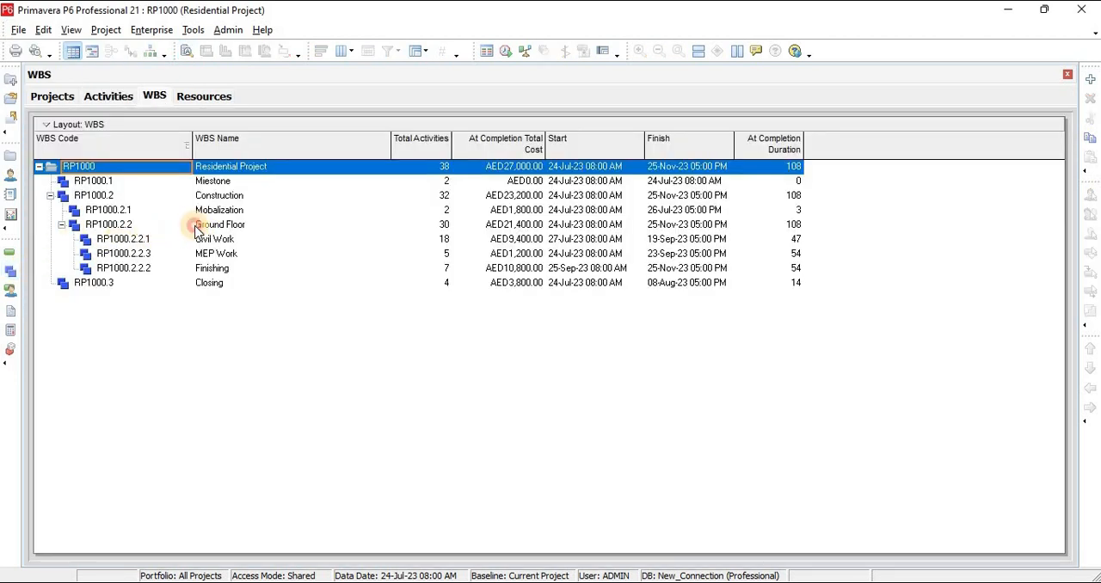
Copy the Ground Floor WBS into Construction with all WBS and activity options included, incrementing the copied activity IDs by 10
left_click(204, 227)
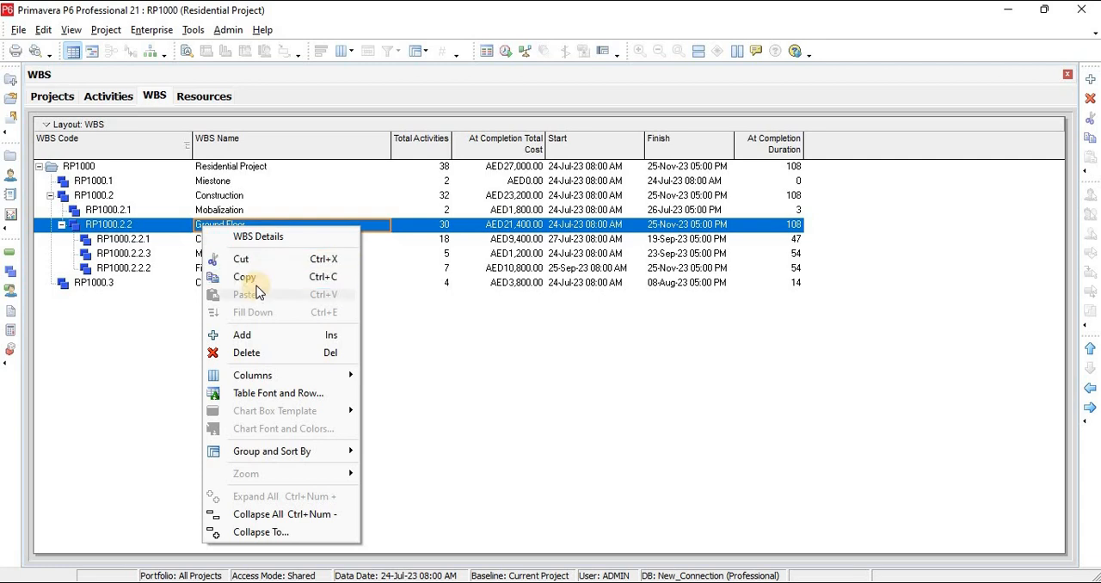
left_click(249, 277)
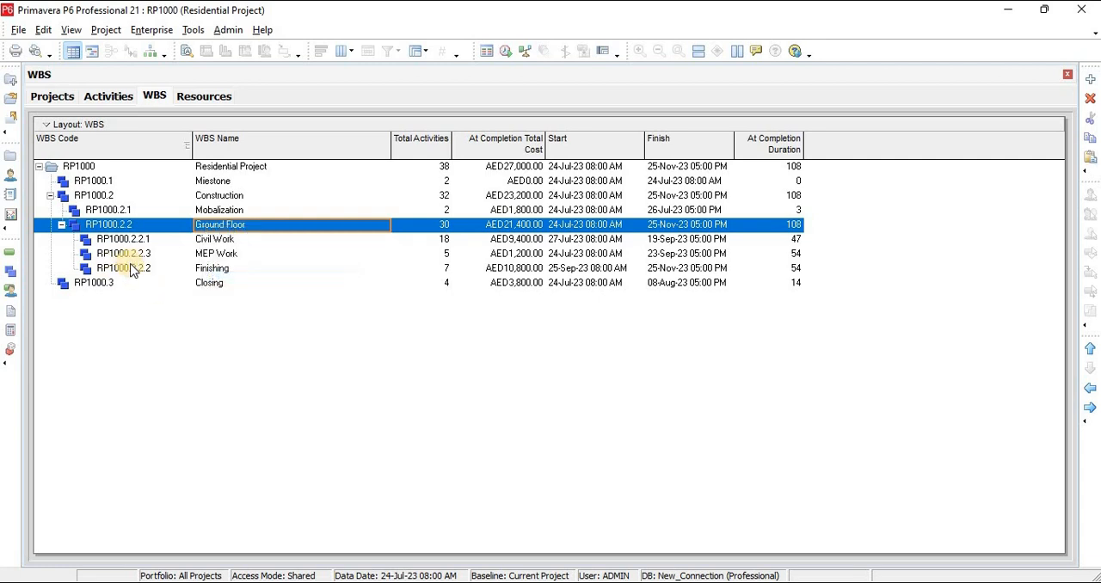
left_click(212, 196)
right_click(215, 199)
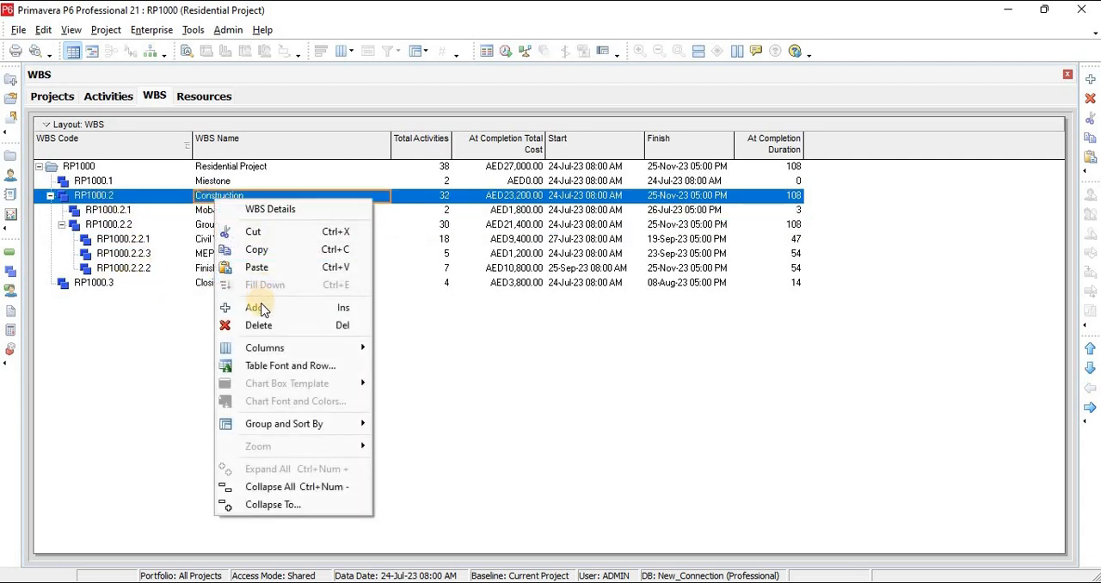
left_click(258, 266)
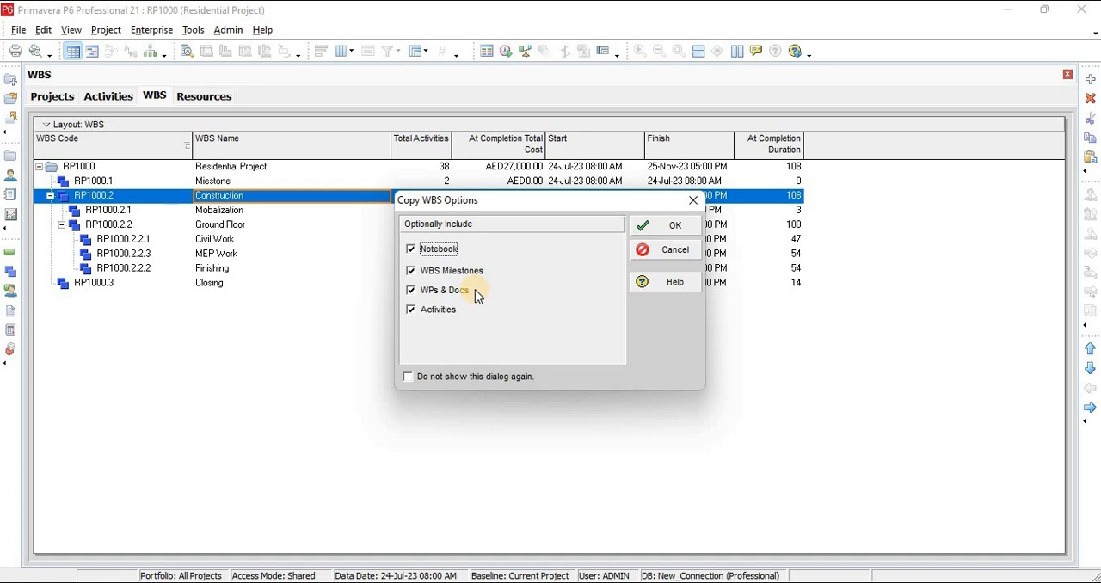
left_click(669, 226)
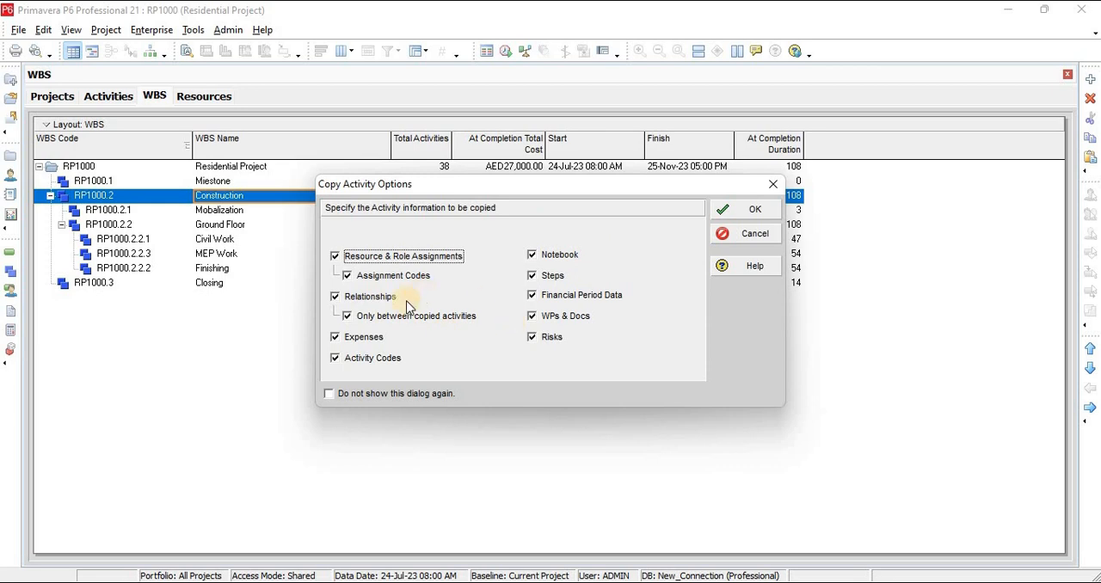
left_click(744, 215)
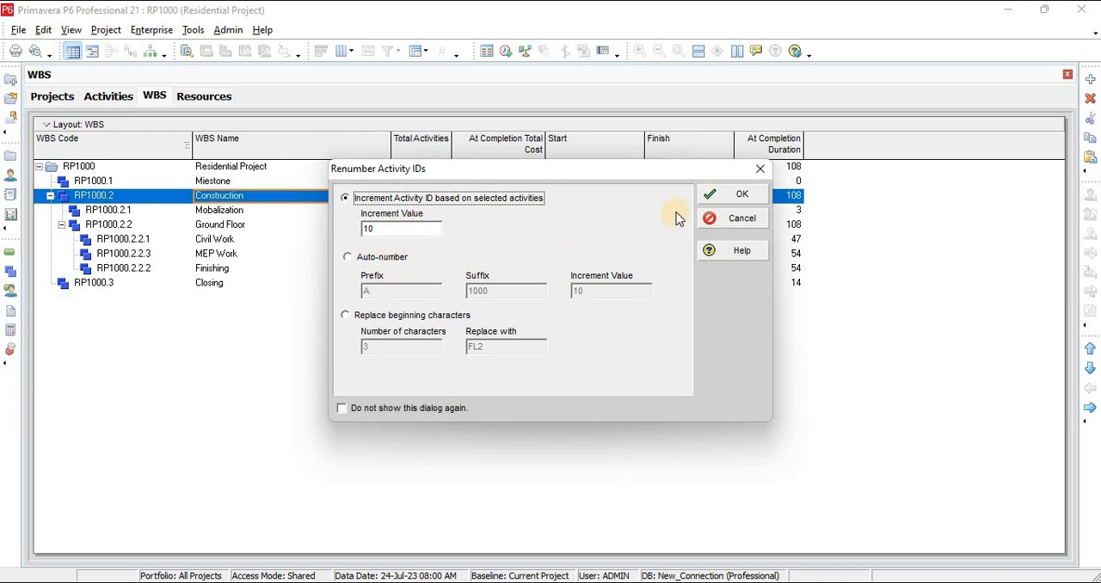
left_click(737, 196)
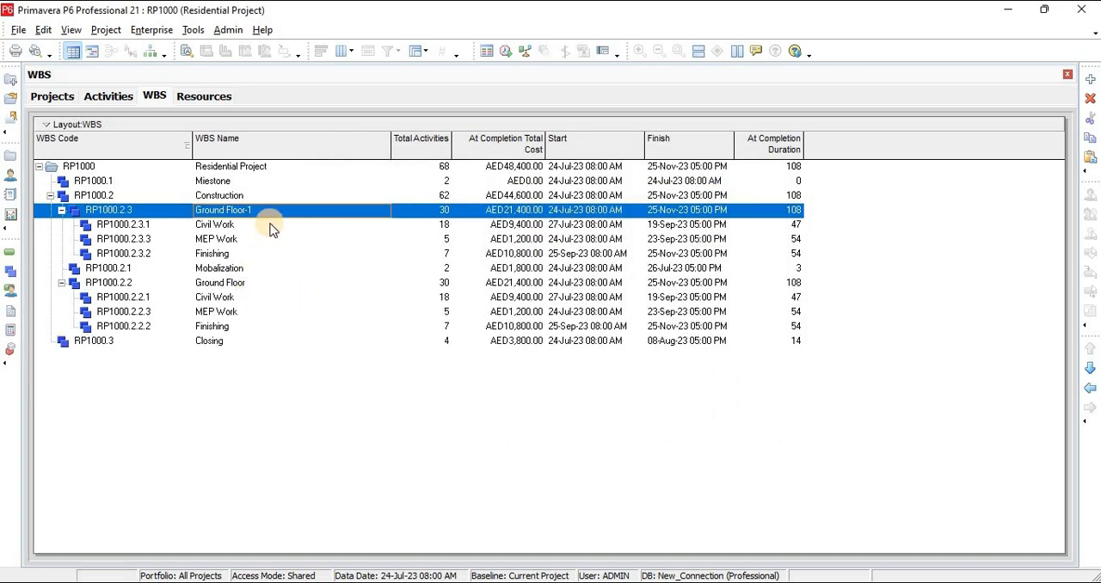
Rename the copied Ground Floor WBS element as First Floor
left_click(275, 211)
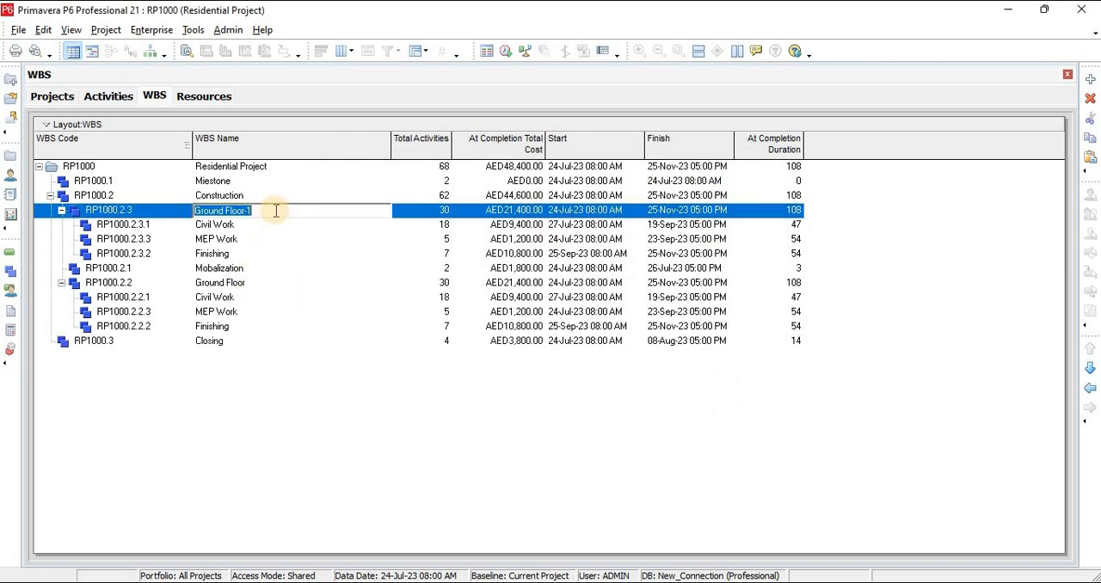
type("First")
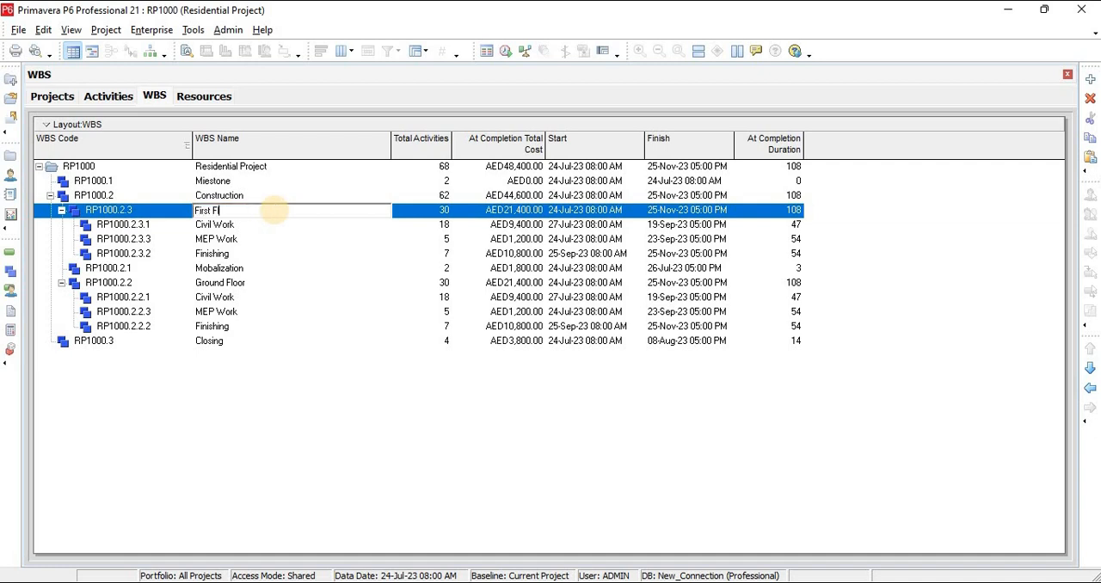
left_click(273, 210)
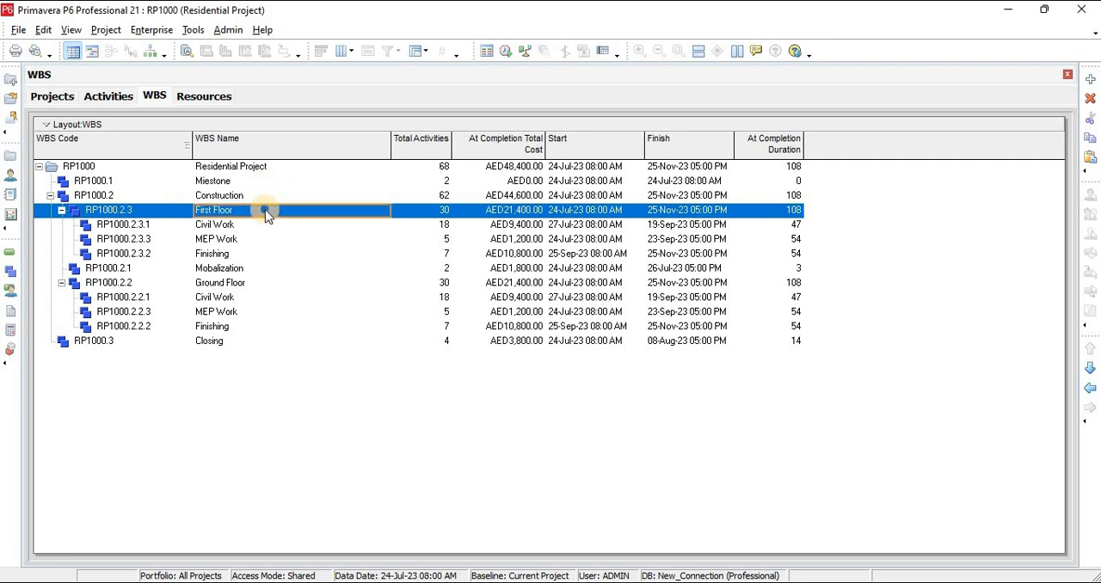
Copy the First Floor WBS into Construction with all WBS and activity options included, incrementing the copied activity IDs by 10
right_click(265, 210)
left_click(315, 278)
left_click(219, 197)
right_click(222, 205)
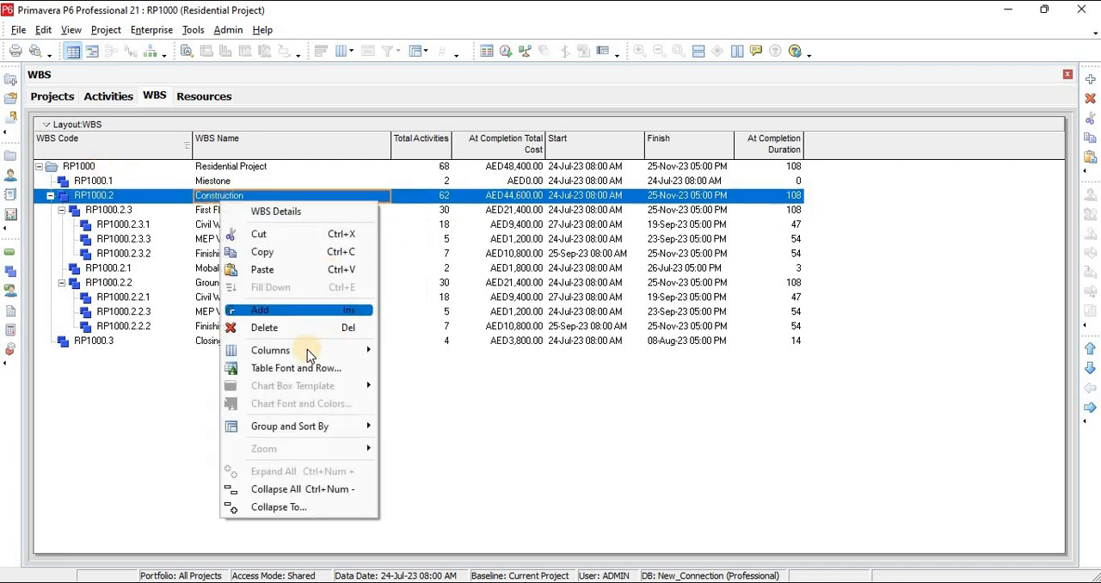
mouse_move(293, 348)
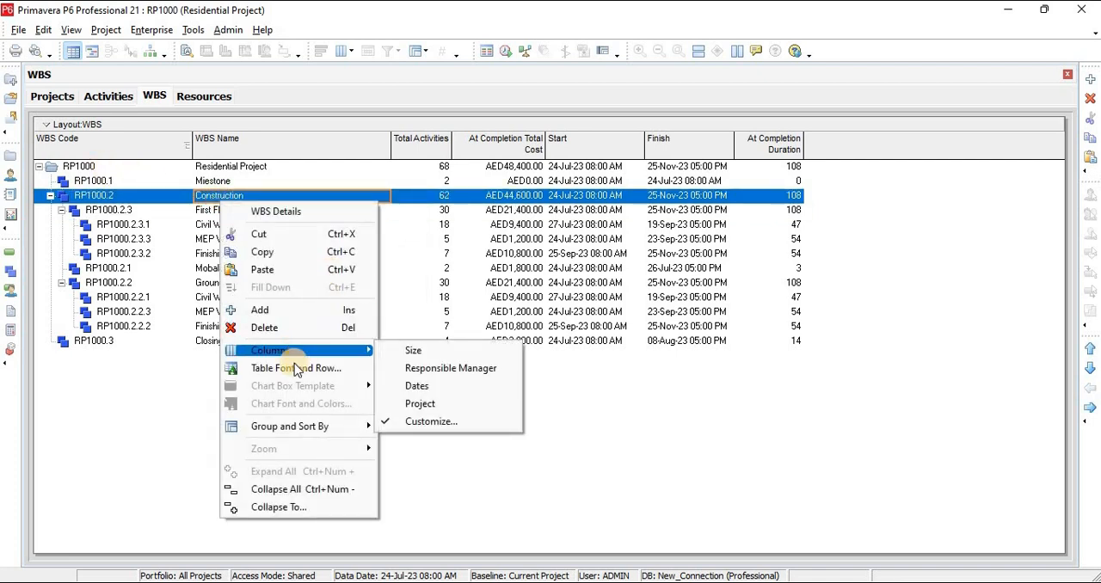
left_click(279, 272)
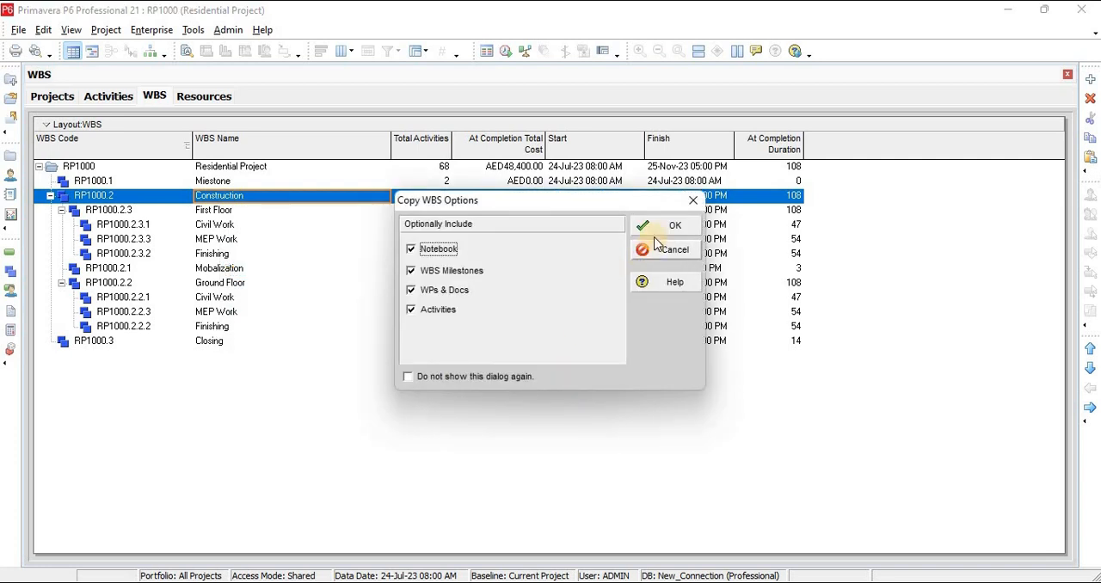
left_click(656, 225)
left_click(725, 211)
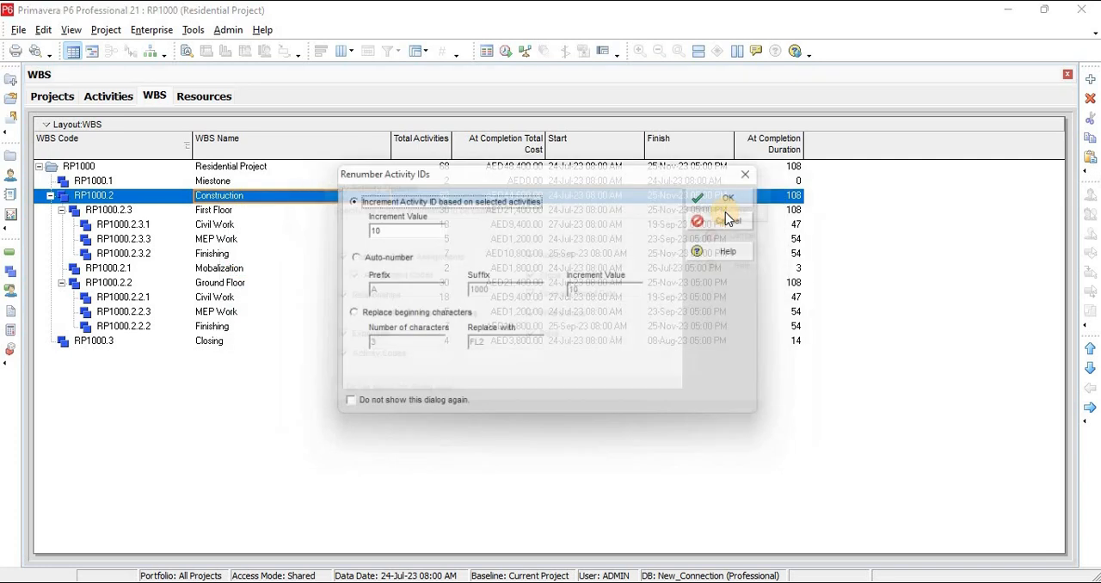
left_click(727, 196)
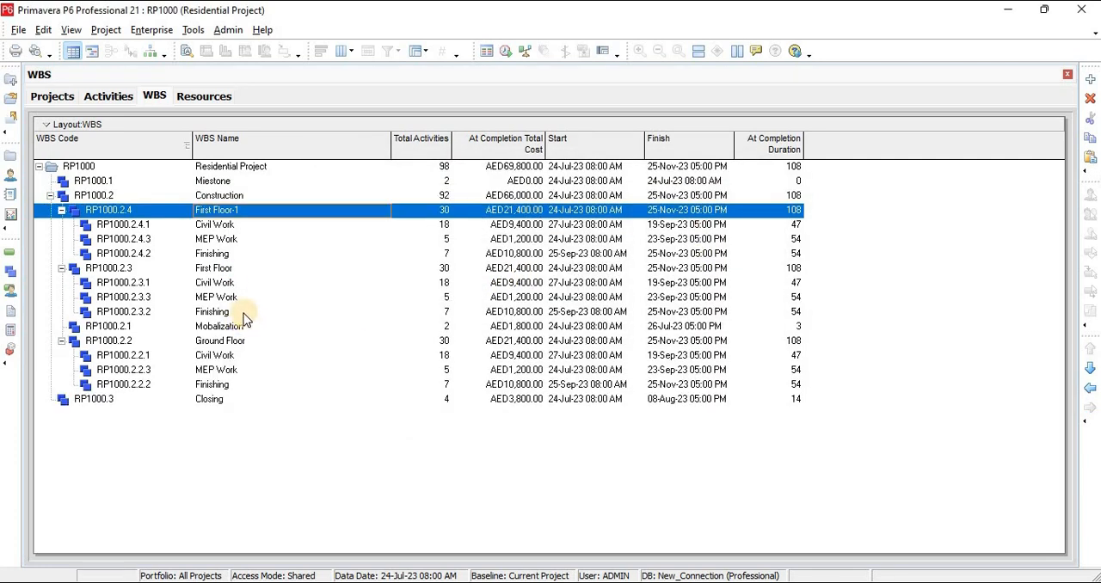
Rename the copied First Floor WBS element as Mumty
left_click(265, 209)
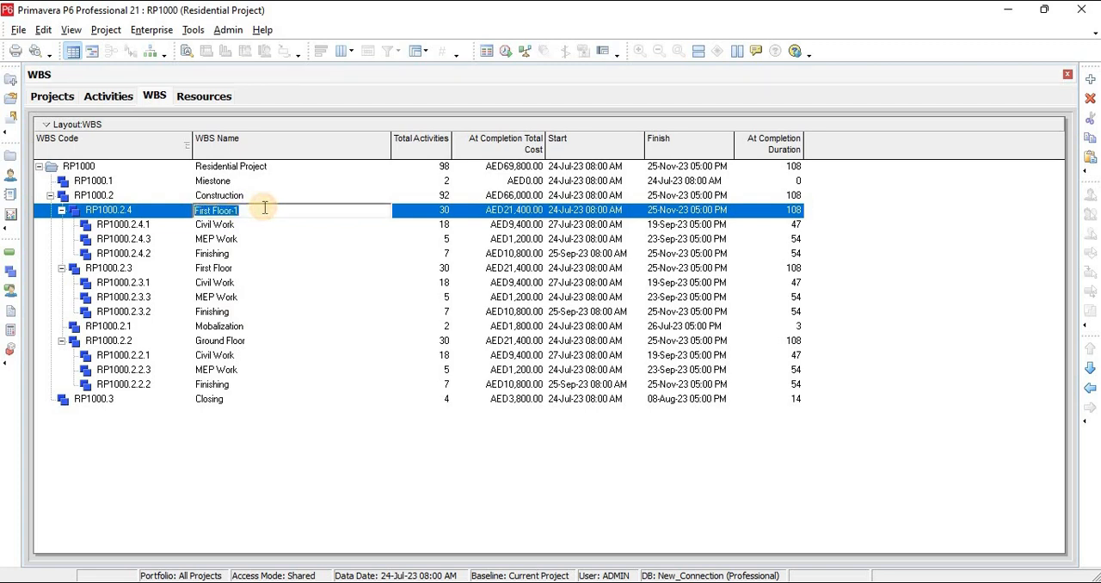
type("Mumty")
key("Return")
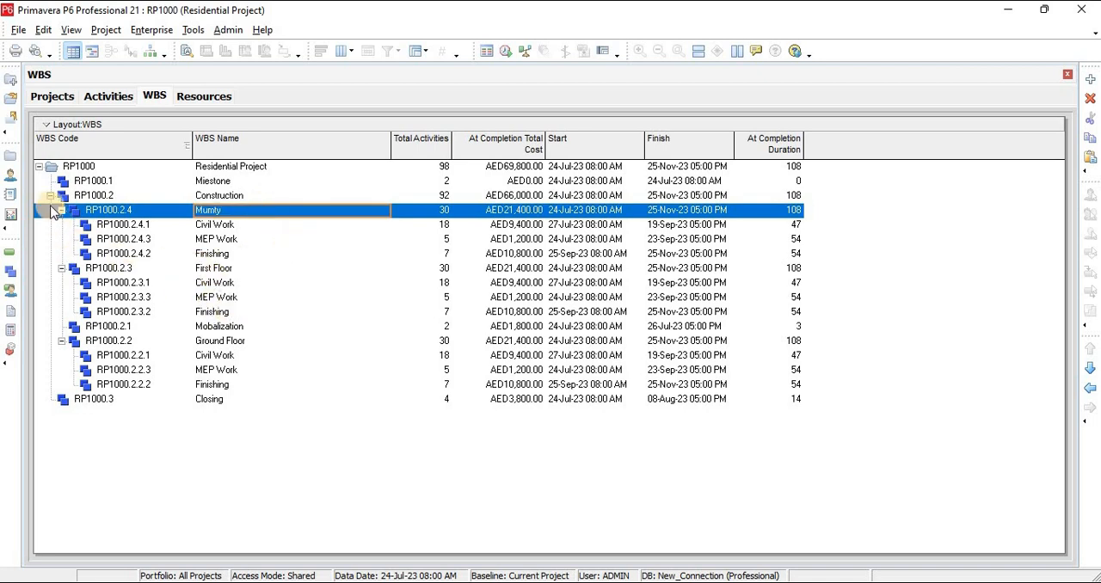
Reorder the WBS elements under Construction as Mobalization, Ground Floor, First Floor and Mumty
left_click(220, 329)
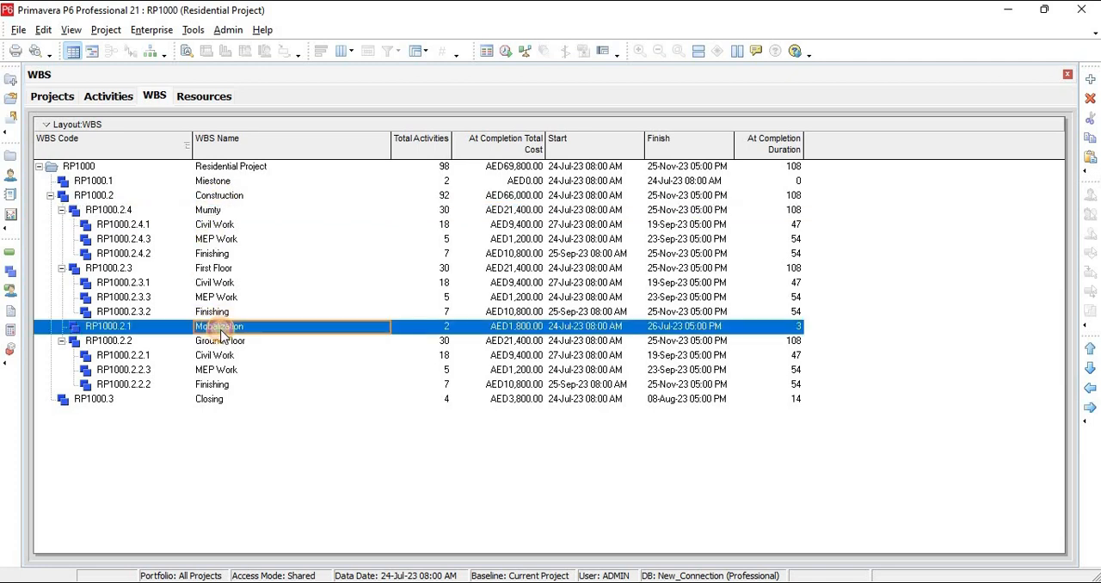
left_click(1090, 349)
left_click(1090, 349)
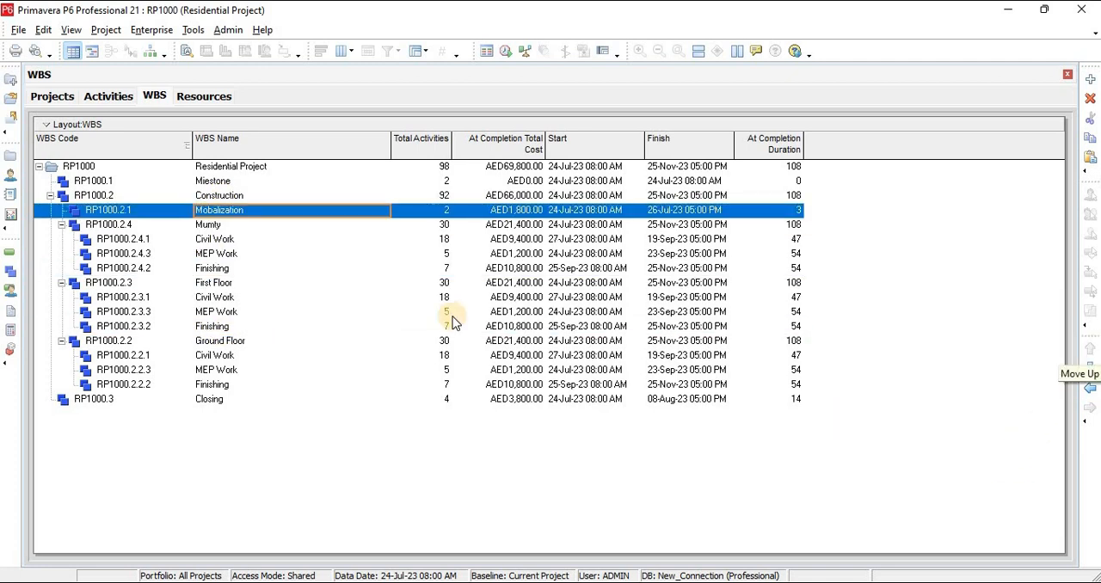
left_click(222, 341)
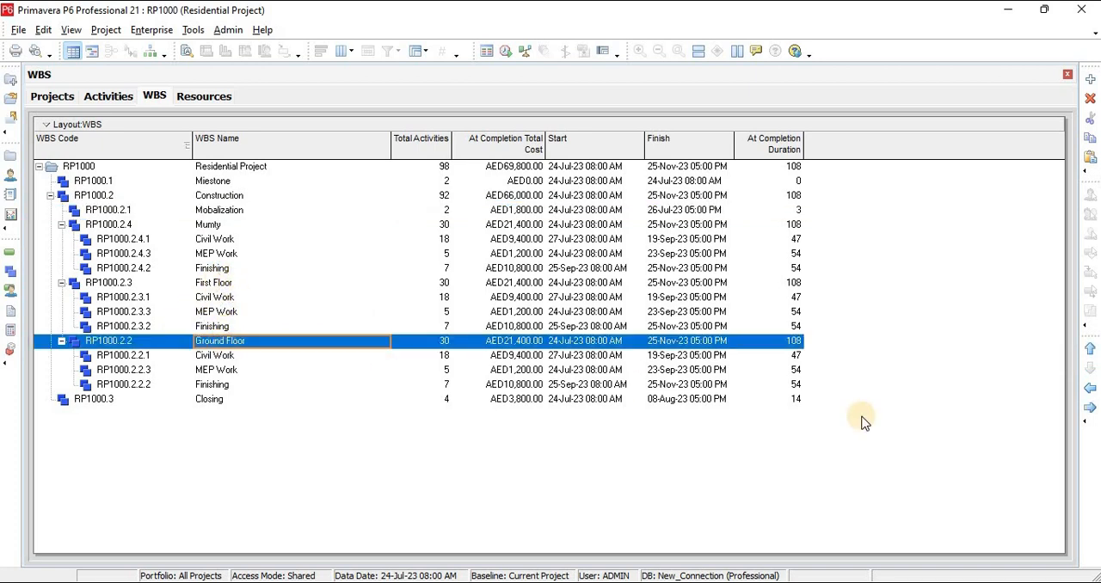
left_click(1090, 349)
left_click(1090, 349)
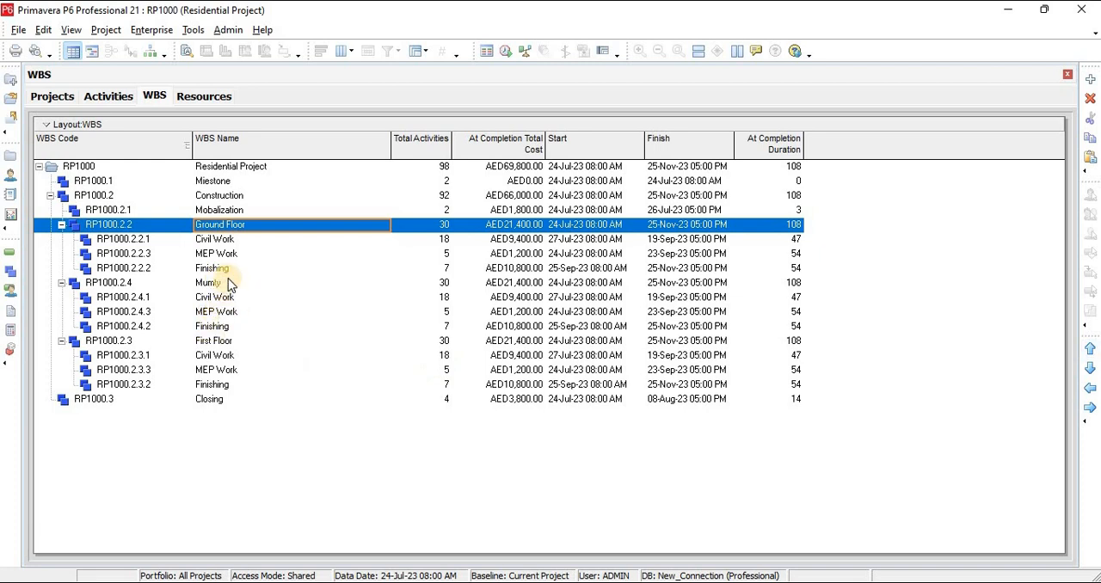
left_click(222, 341)
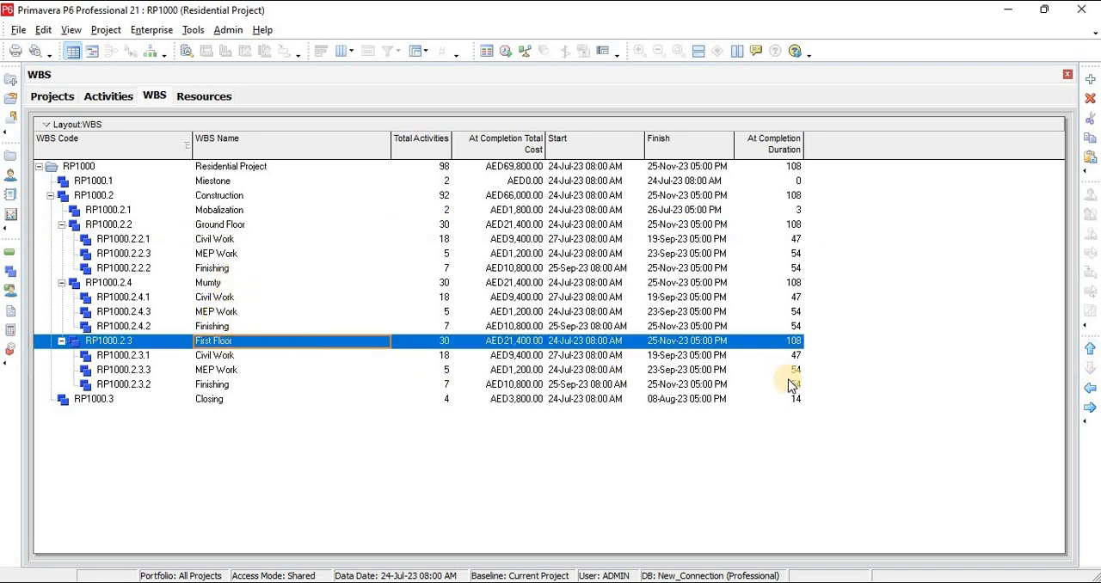
left_click(1090, 349)
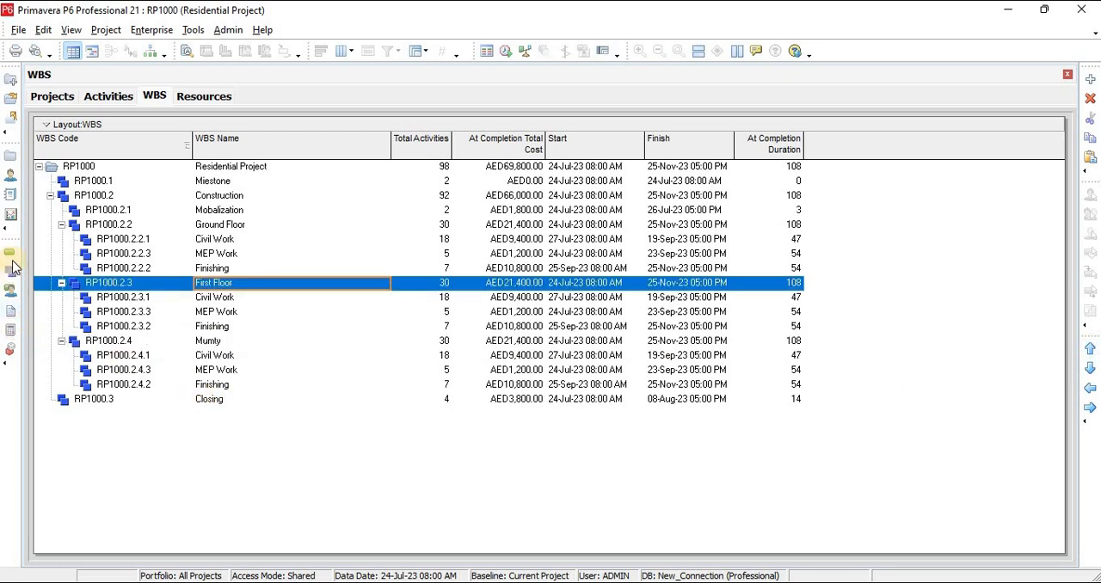
Open the project's activities, collapse all groups, and expand only the Residential Project and Construction levels
left_click(15, 254)
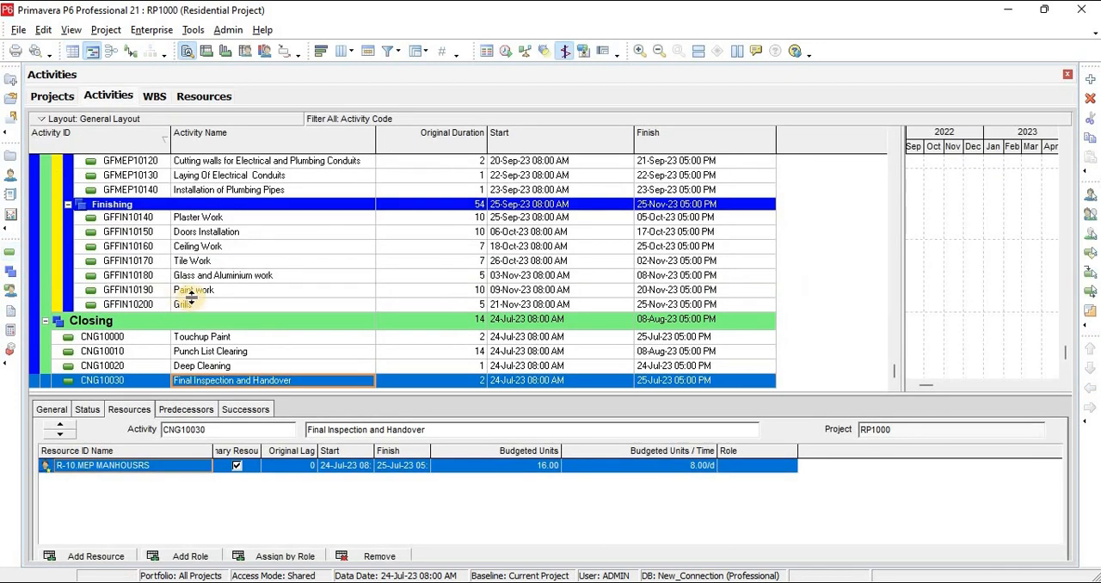
key("ctrl+minus")
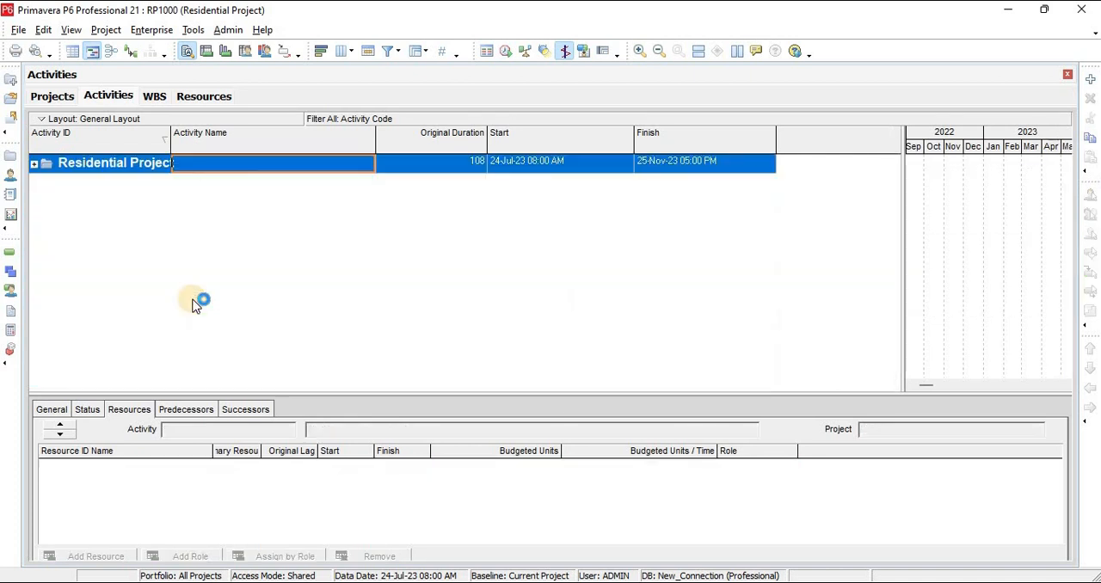
left_click(34, 164)
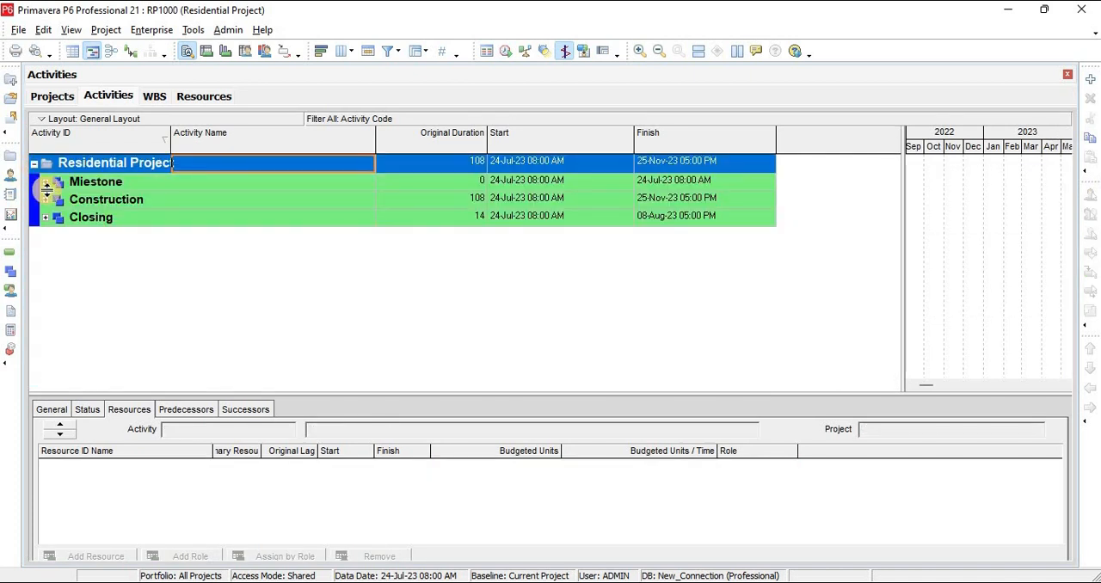
left_click(46, 200)
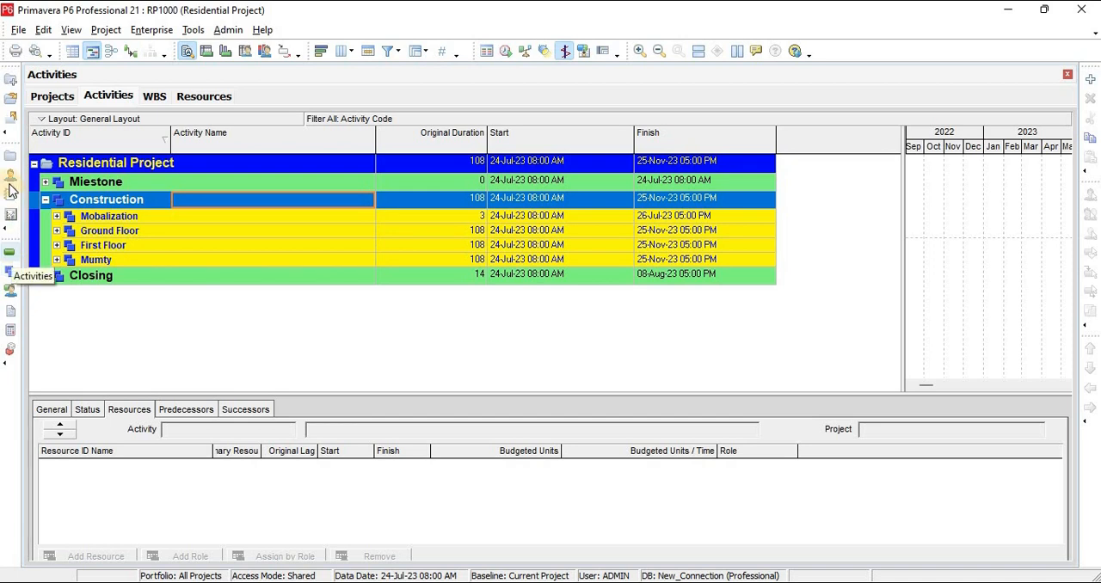
left_click(166, 205)
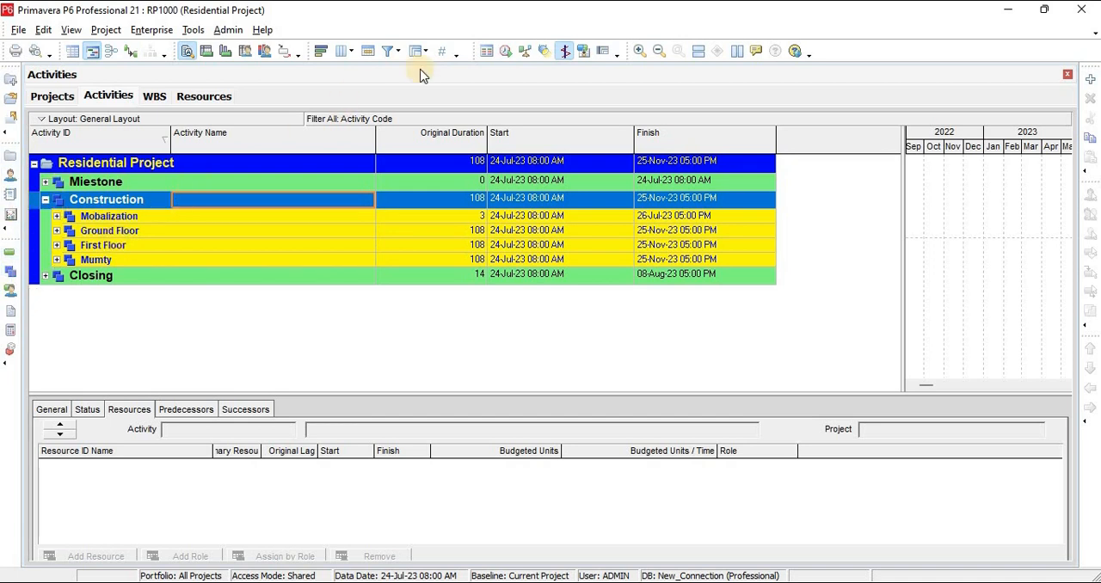
Schedule the Residential Project using its own data date, and run the scheduling a second time
left_click(505, 51)
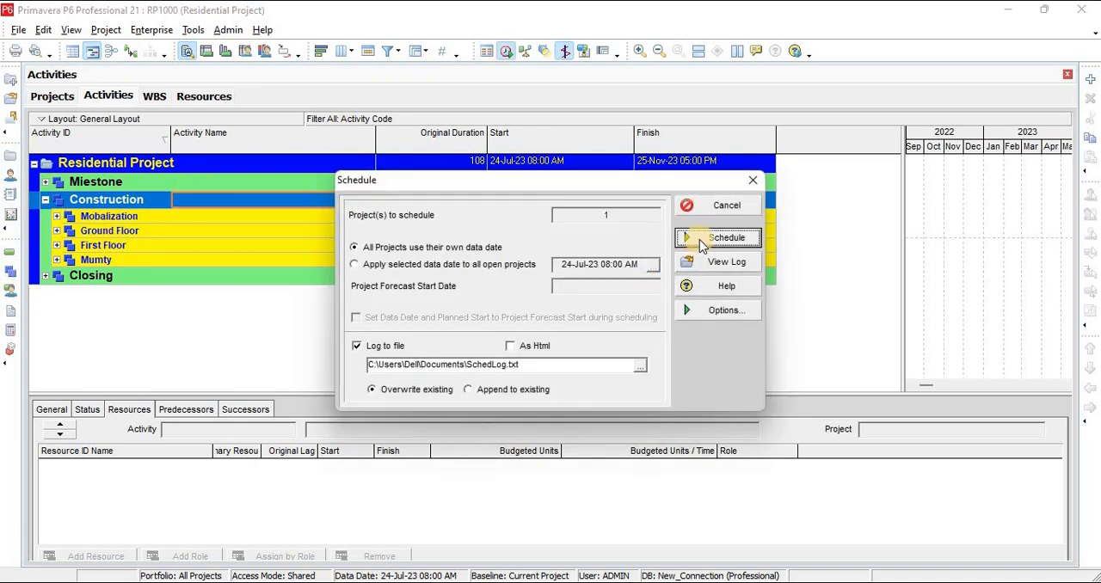
left_click(699, 239)
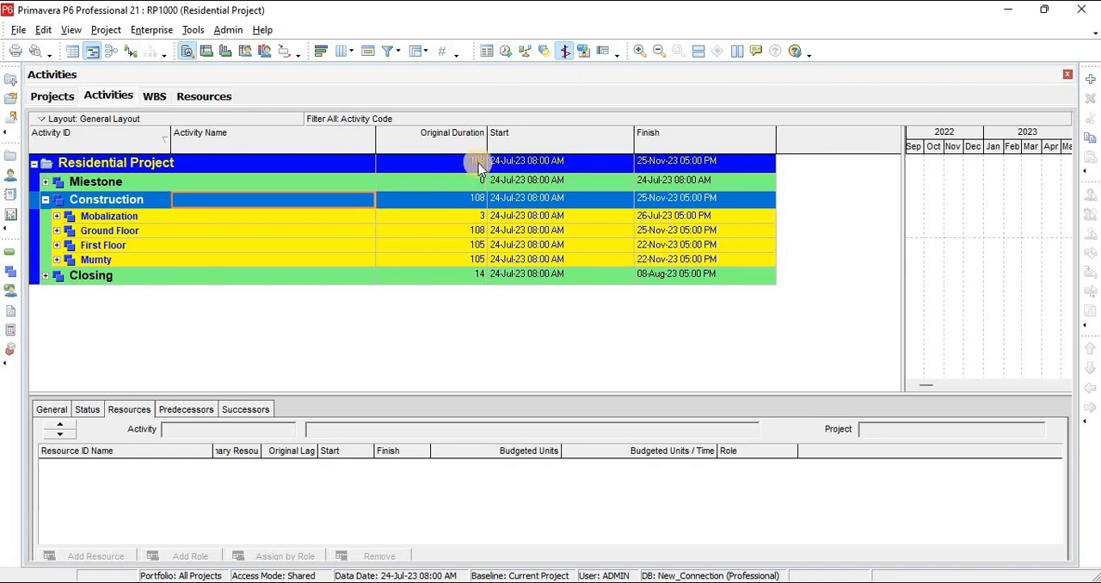
left_click(506, 50)
left_click(724, 237)
Expand Mobalization and Ground Floor, and review the resources assigned to Erection of Site Office and Manpower Mobalization
left_click(478, 232)
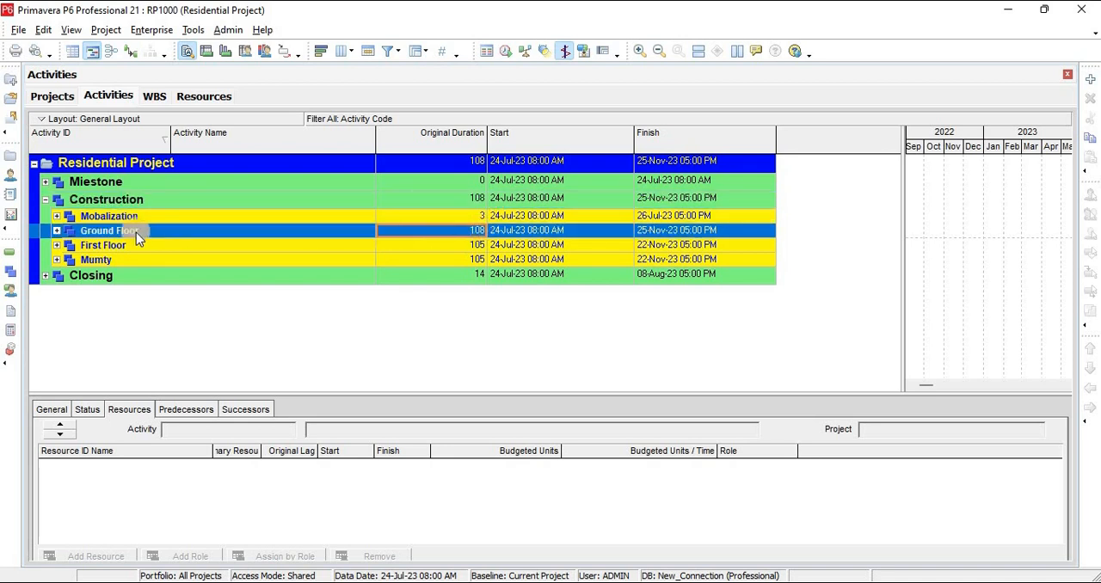
left_click(56, 216)
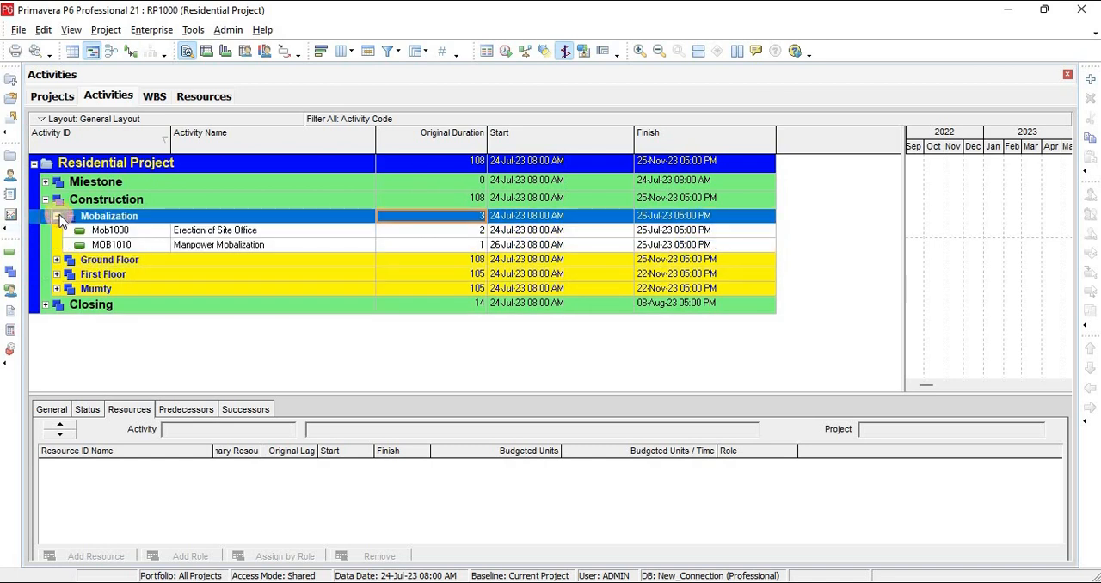
left_click(57, 259)
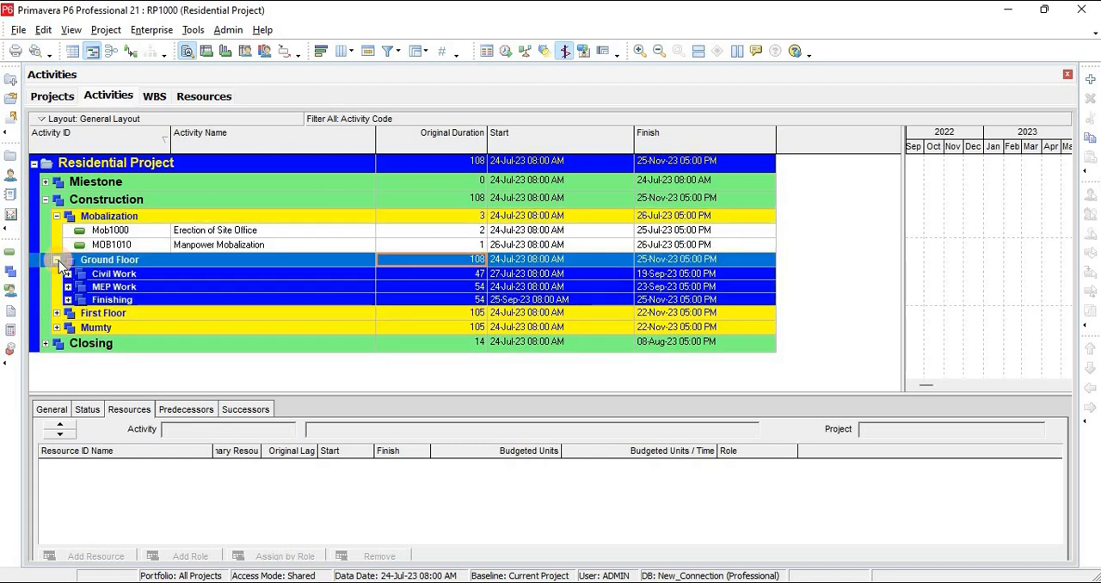
left_click(238, 232)
mouse_move(240, 248)
left_mouse_down()
mouse_move(248, 225)
mouse_move(248, 237)
left_mouse_up()
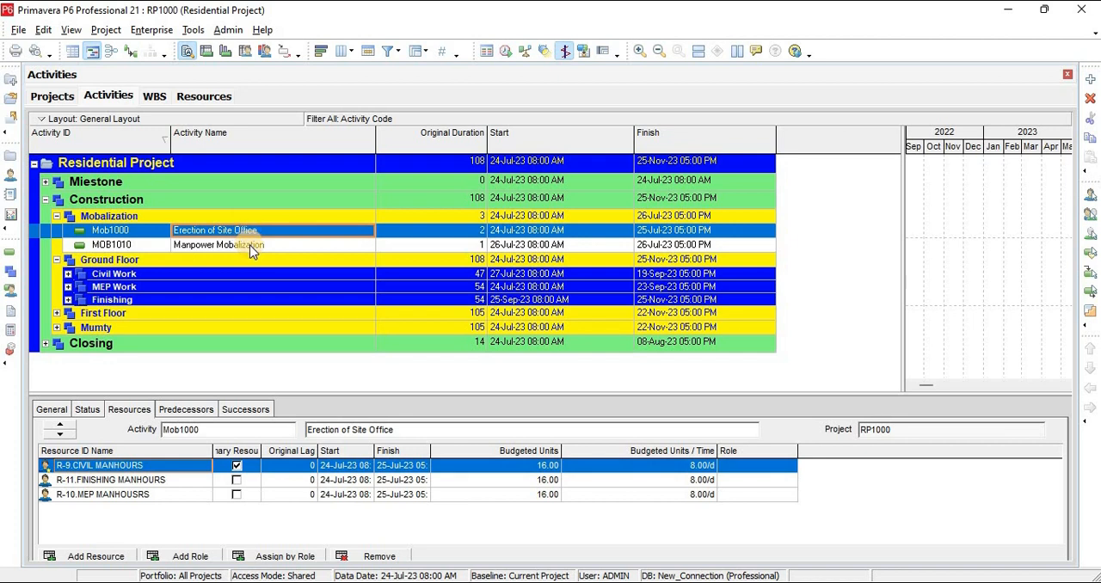
left_click(252, 248)
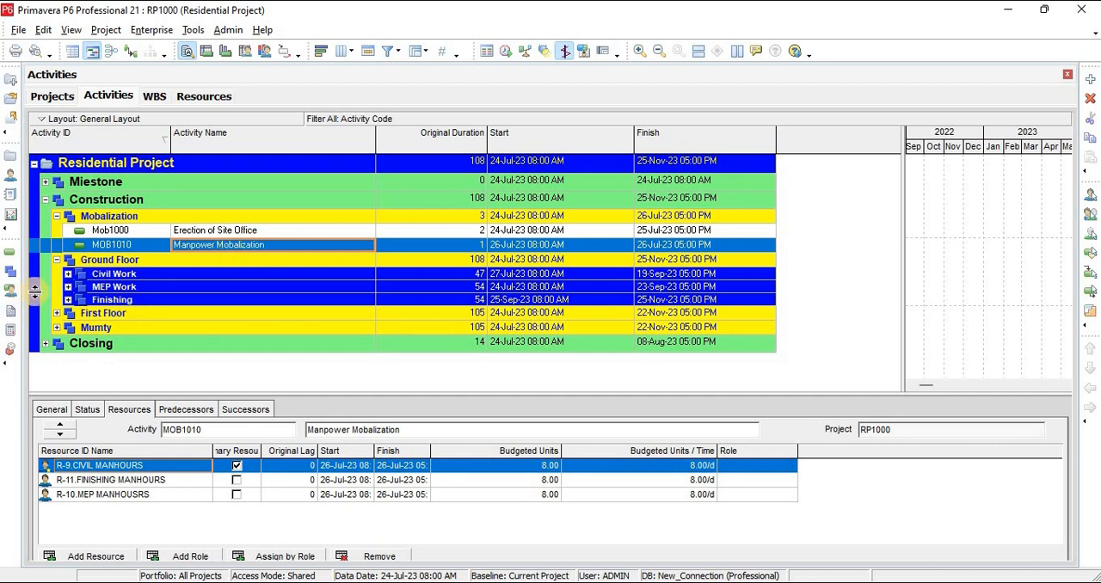
Expand Civil Work, MEP Work and Finishing under Ground Floor, then First Floor, and review the activity durations and dates
left_click(69, 273)
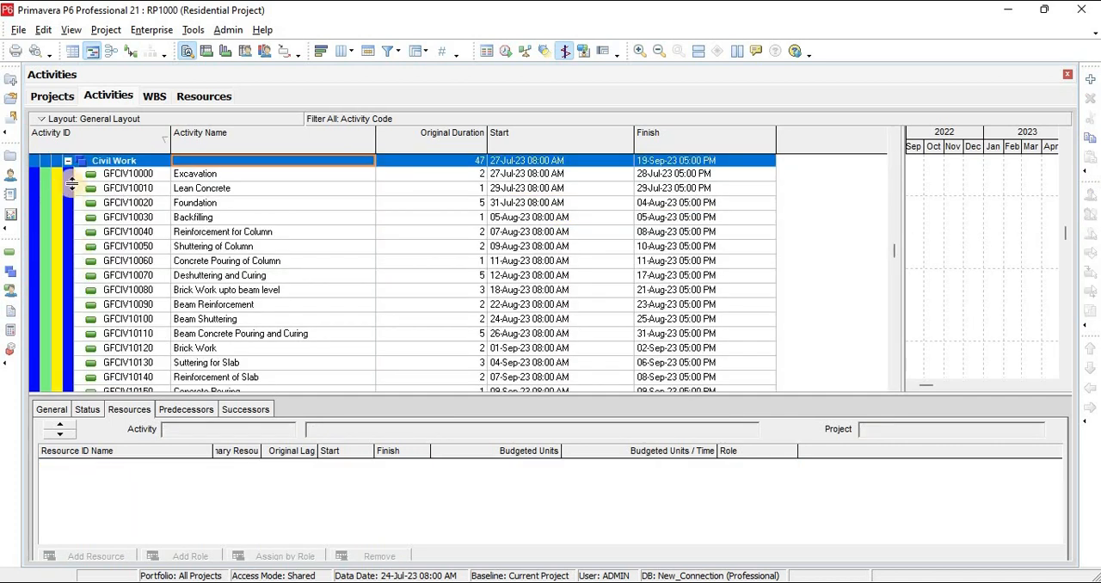
scroll(155, 256, "down", 3)
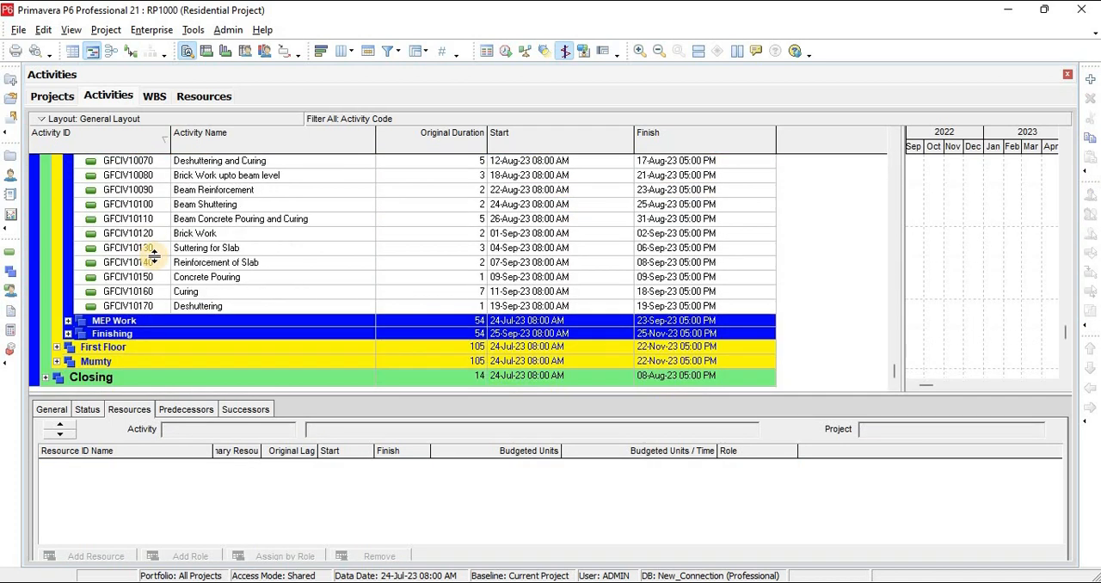
left_click(68, 321)
scroll(184, 246, "down", 2)
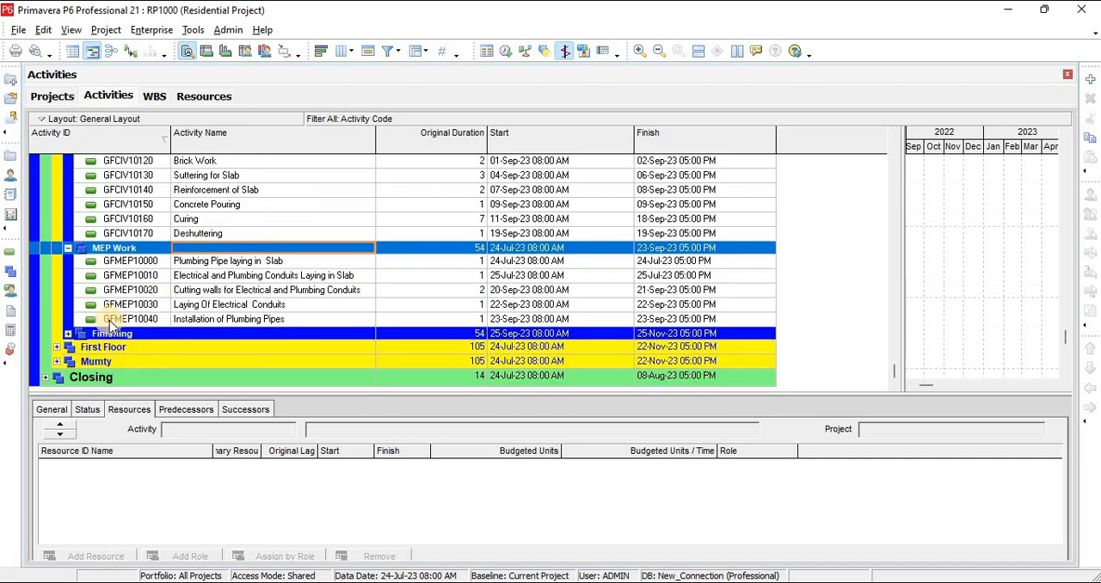
left_click(72, 335)
left_click(68, 333)
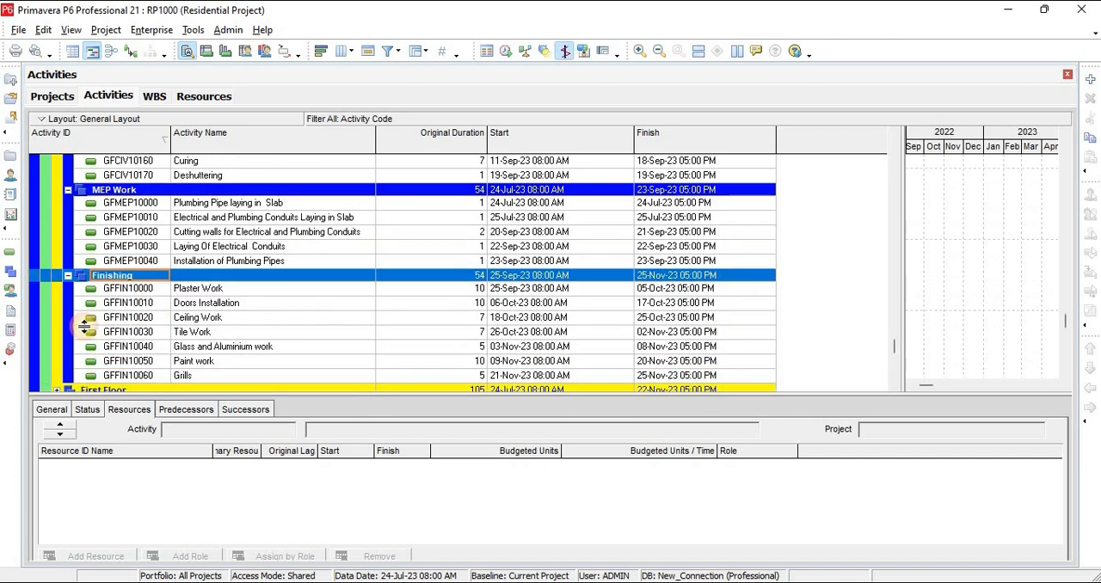
scroll(232, 258, "down", 2)
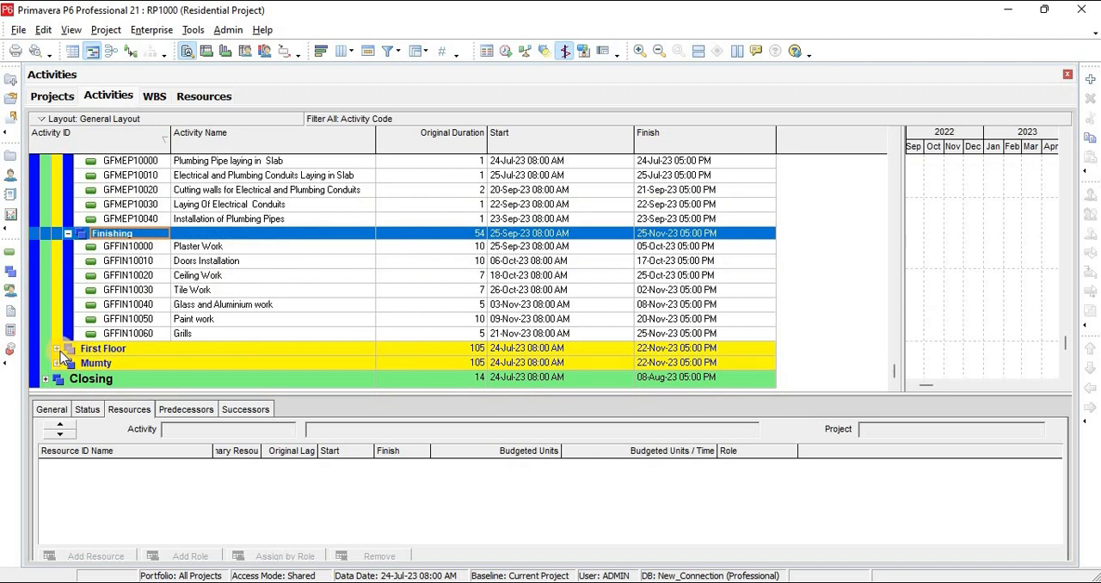
left_click(56, 348)
scroll(424, 320, "up", 10)
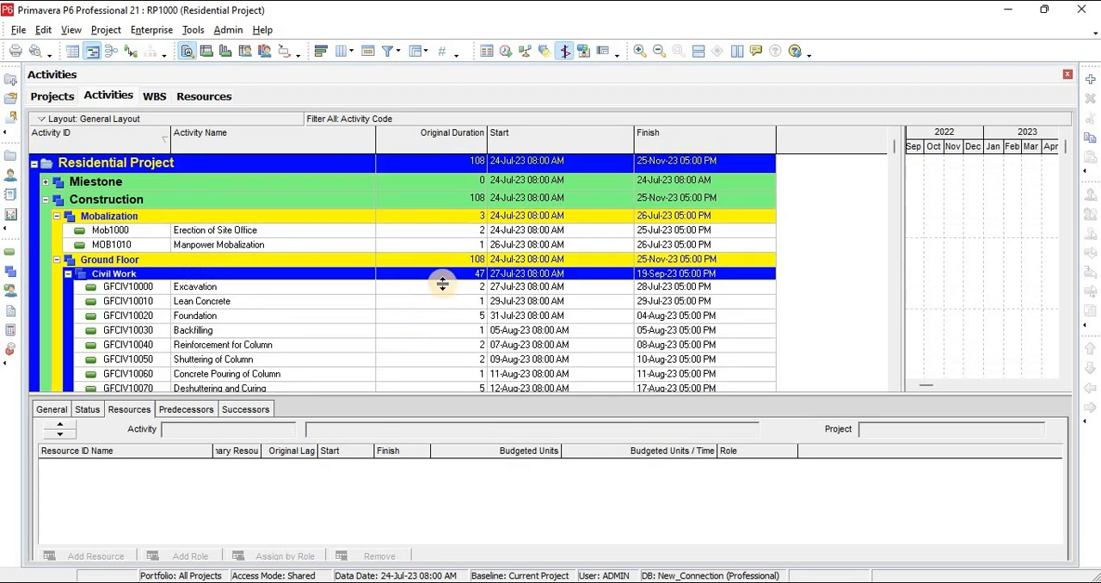
scroll(275, 280, "down", 1)
scroll(275, 280, "down", 2)
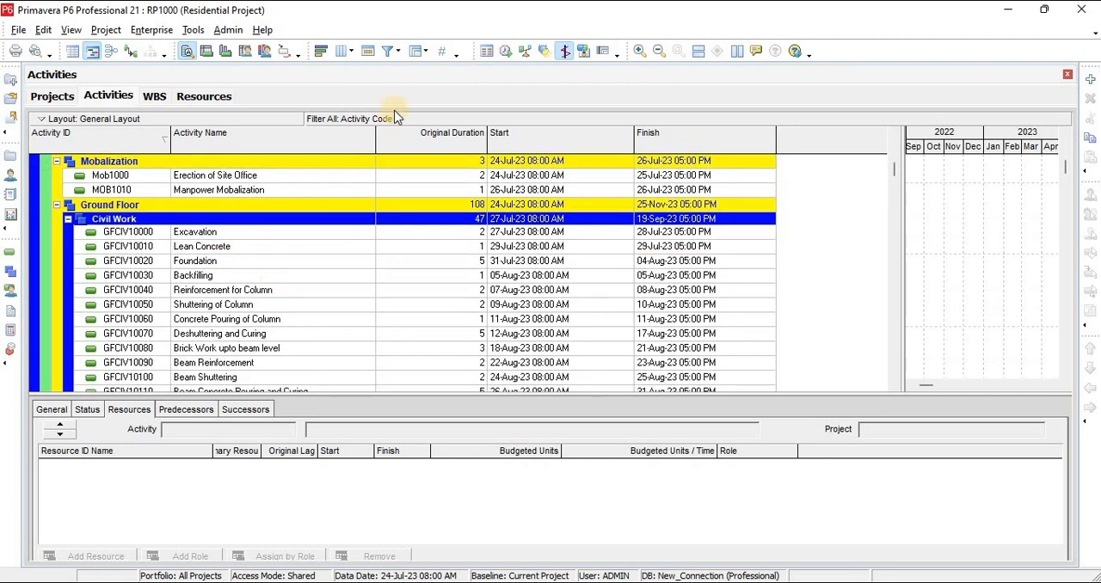
Schedule the Residential Project again using its own data date, and open the scheduling log
left_click(504, 53)
left_click(727, 238)
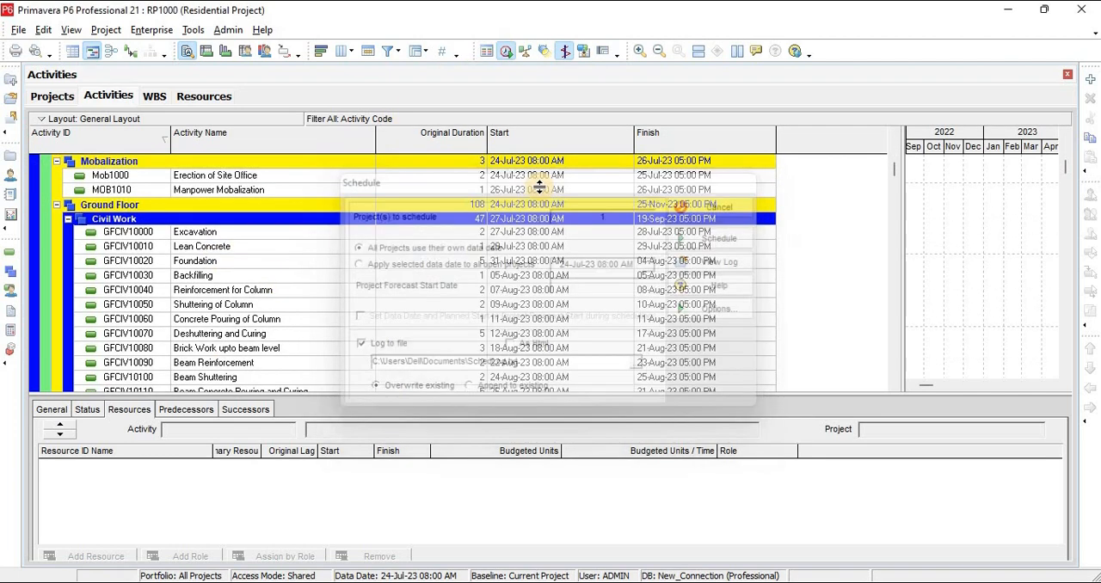
left_click(505, 52)
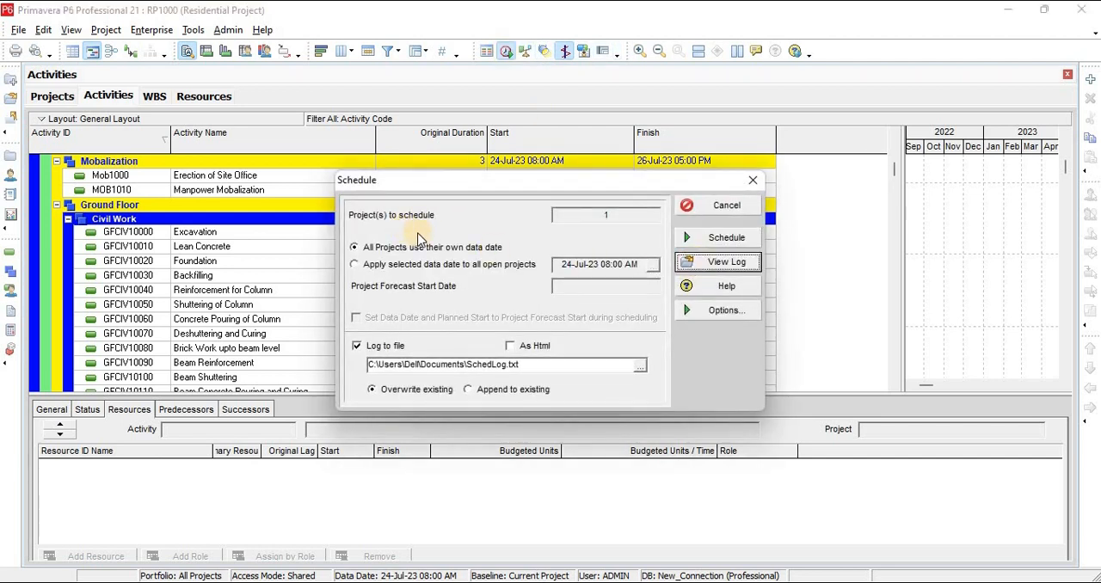
left_click(705, 263)
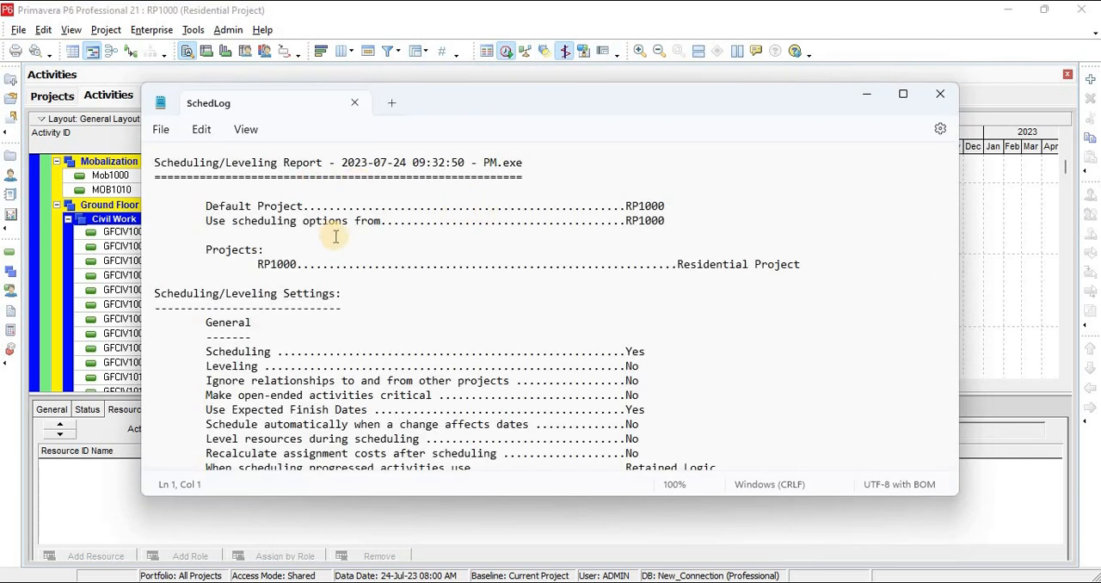
Examine the log's settings, statistics and warnings, highlight Finish Milestone among the activities without predecessors, and return to the project's activities
scroll(335, 236, "down", 5)
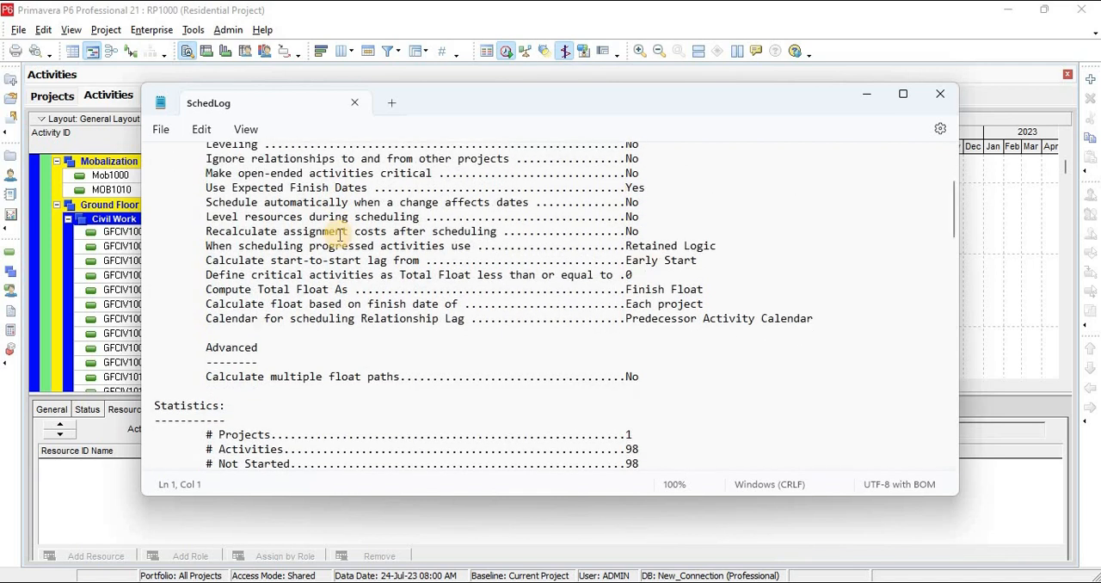
scroll(340, 232, "down", 4)
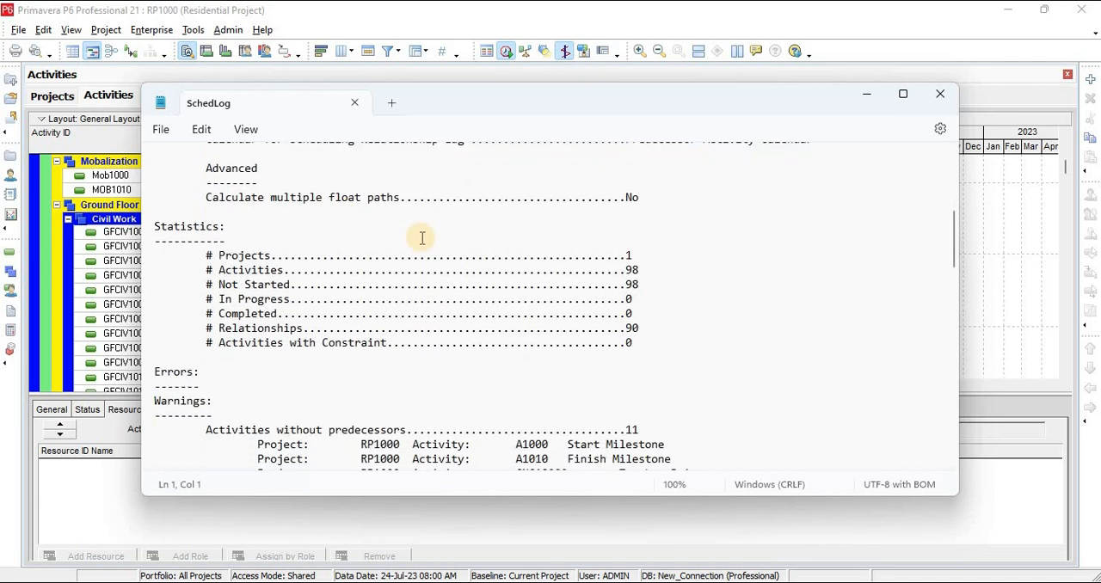
scroll(422, 238, "down", 1)
scroll(602, 249, "down", 1)
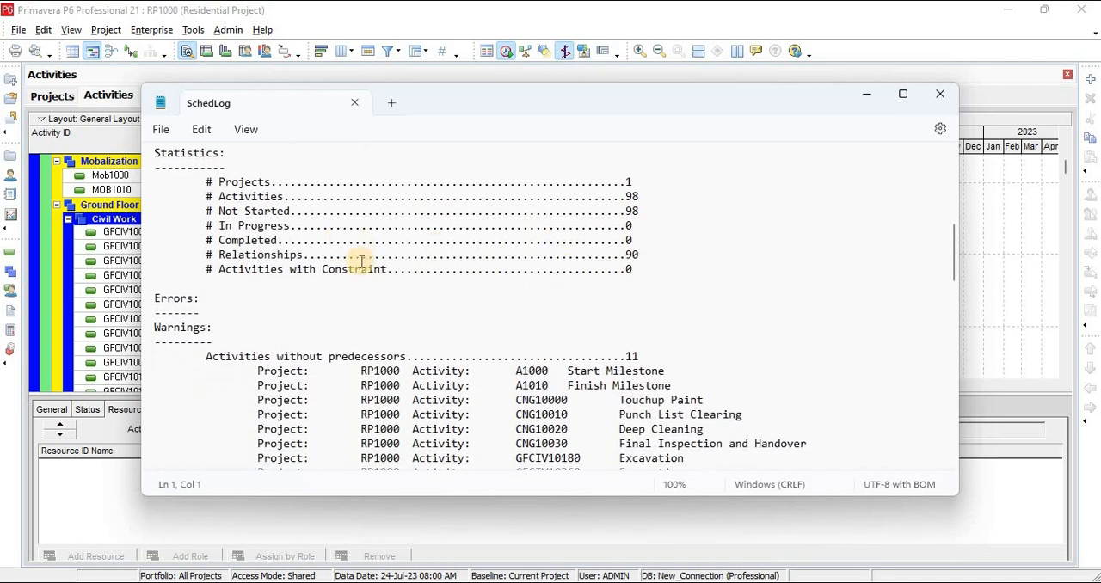
scroll(442, 270, "down", 1)
scroll(442, 266, "down", 4)
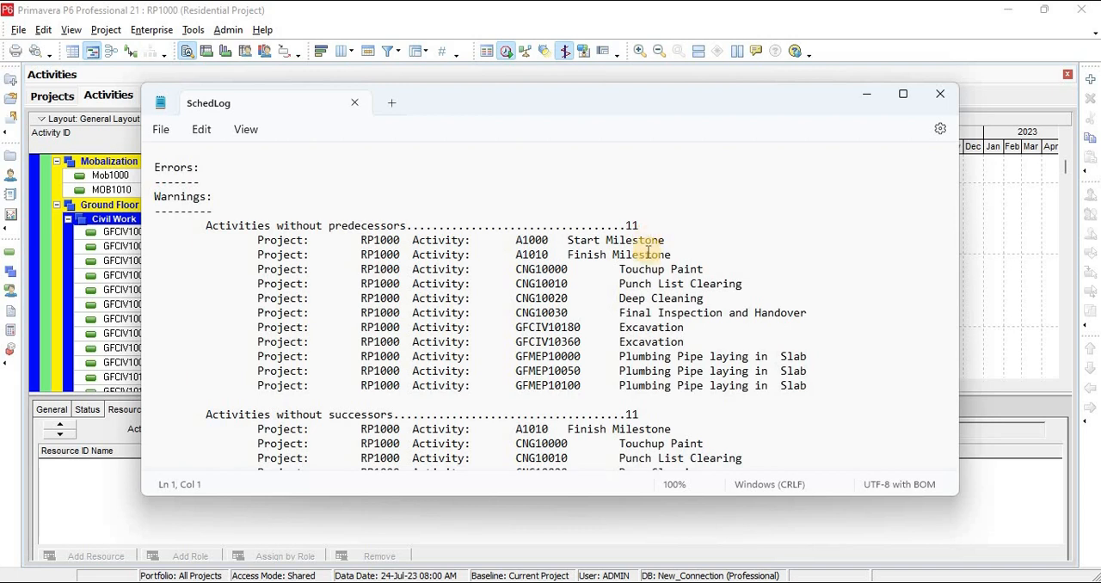
scroll(648, 249, "down", 1)
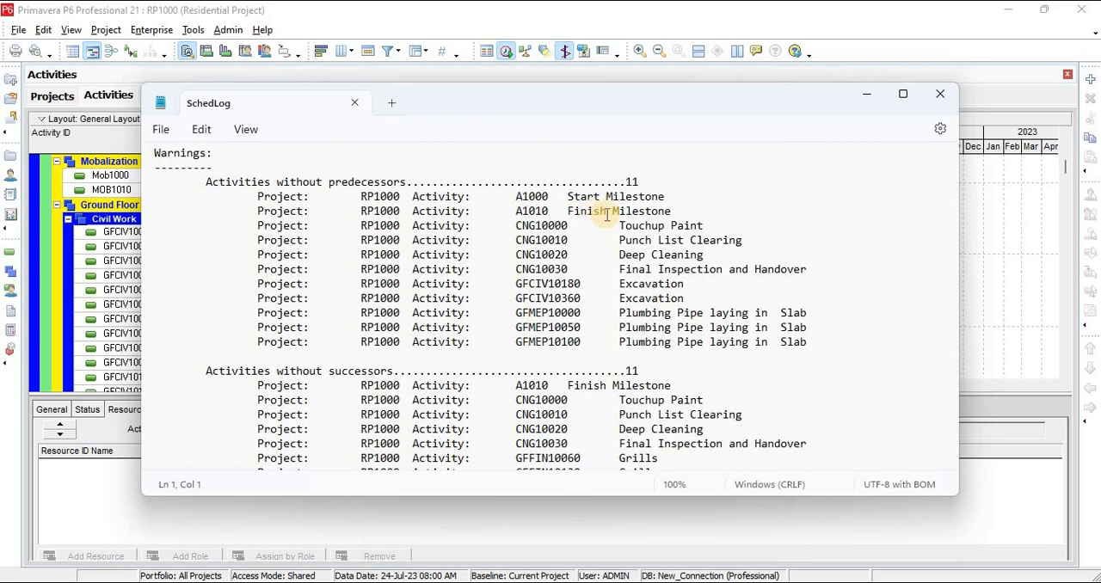
left_click_drag(673, 211, 554, 211)
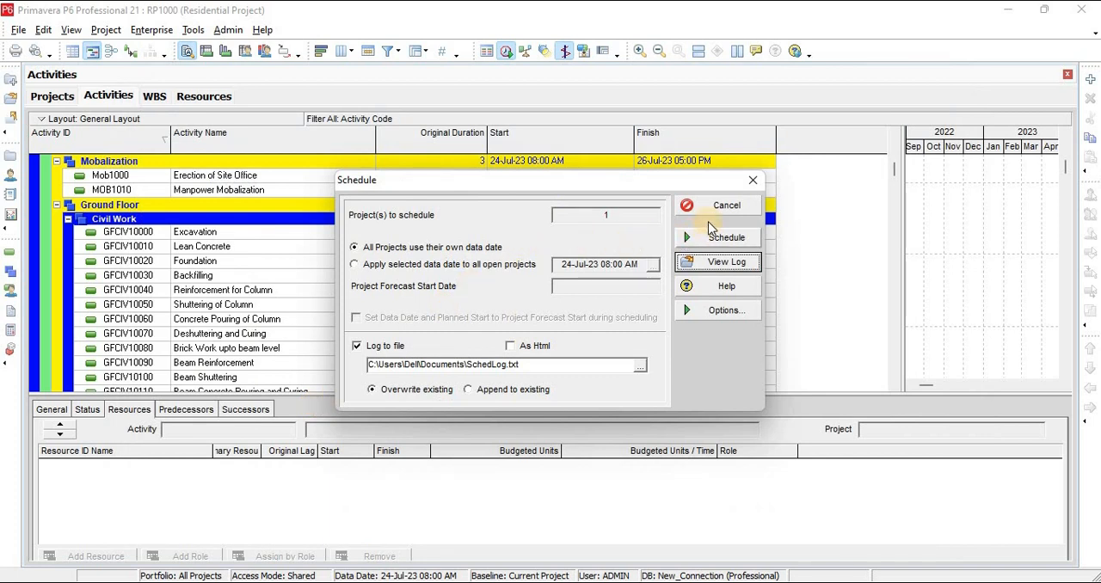
left_click(710, 229)
Expand Miestone and assign Final Inspection and Handover (CNG10030) as a predecessor of the Finish Milestone activity (A1010)
scroll(258, 245, "up", 2)
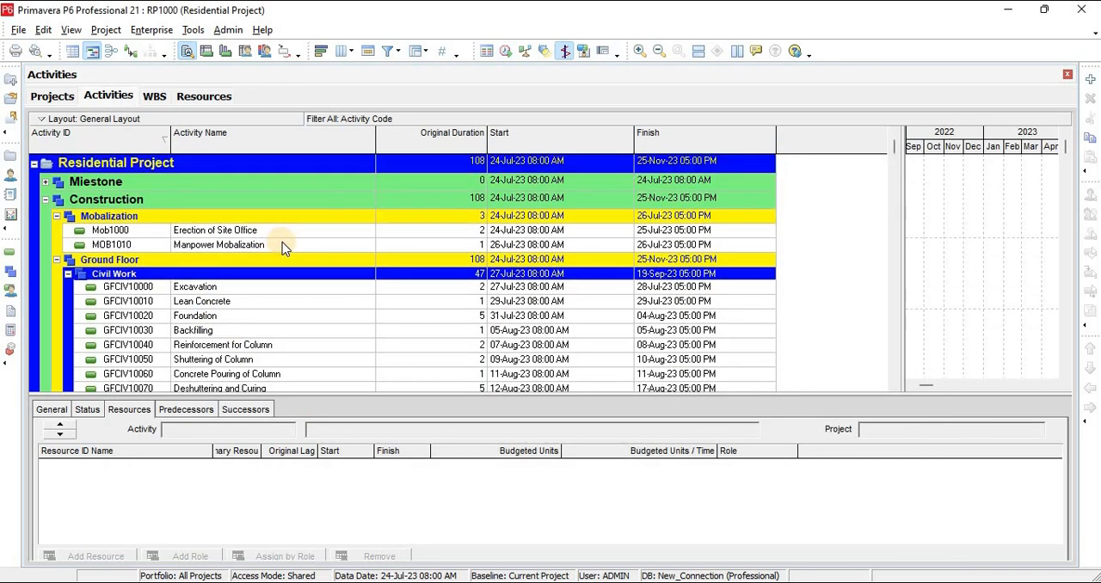
left_click(46, 182)
left_click(199, 213)
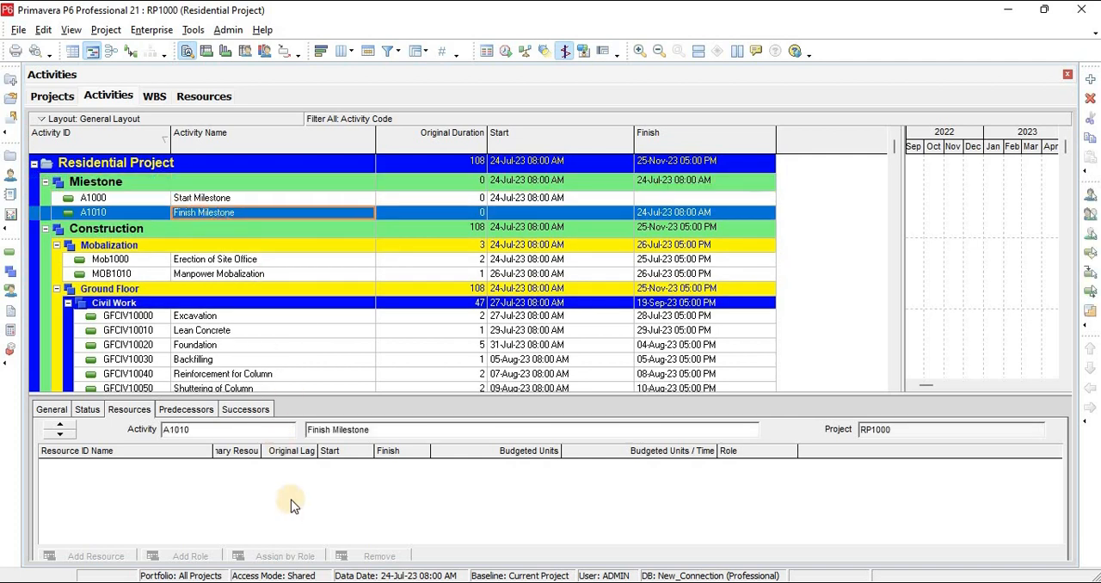
left_click(189, 411)
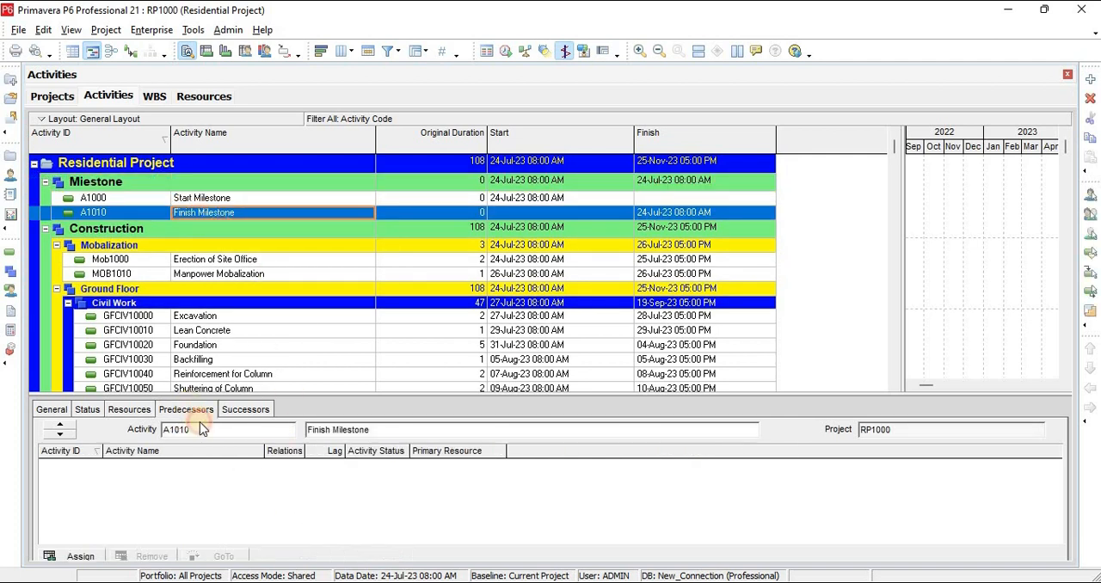
left_click(82, 556)
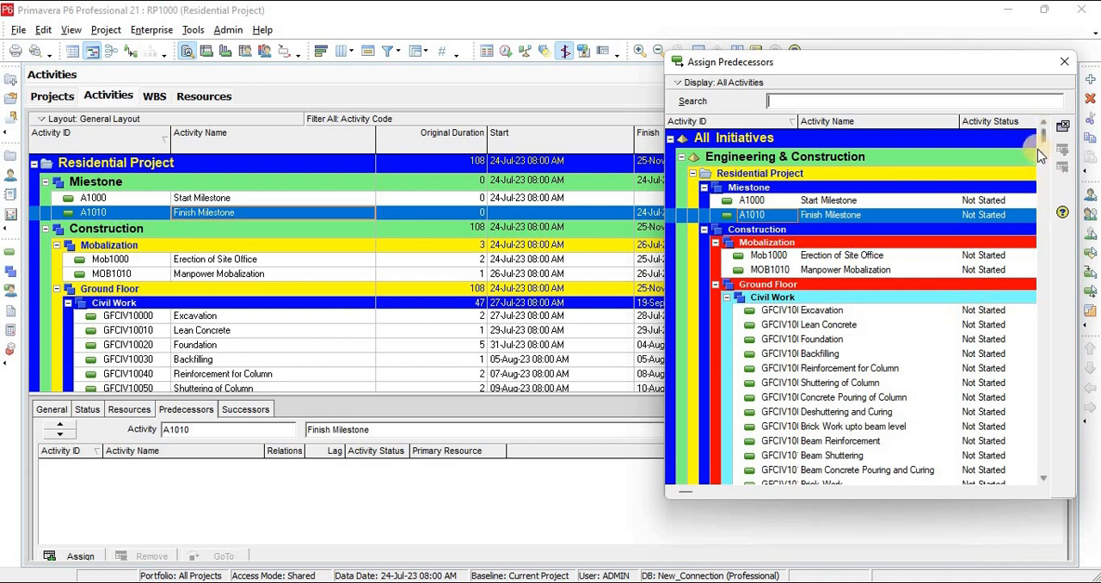
left_click_drag(1043, 136, 1044, 472)
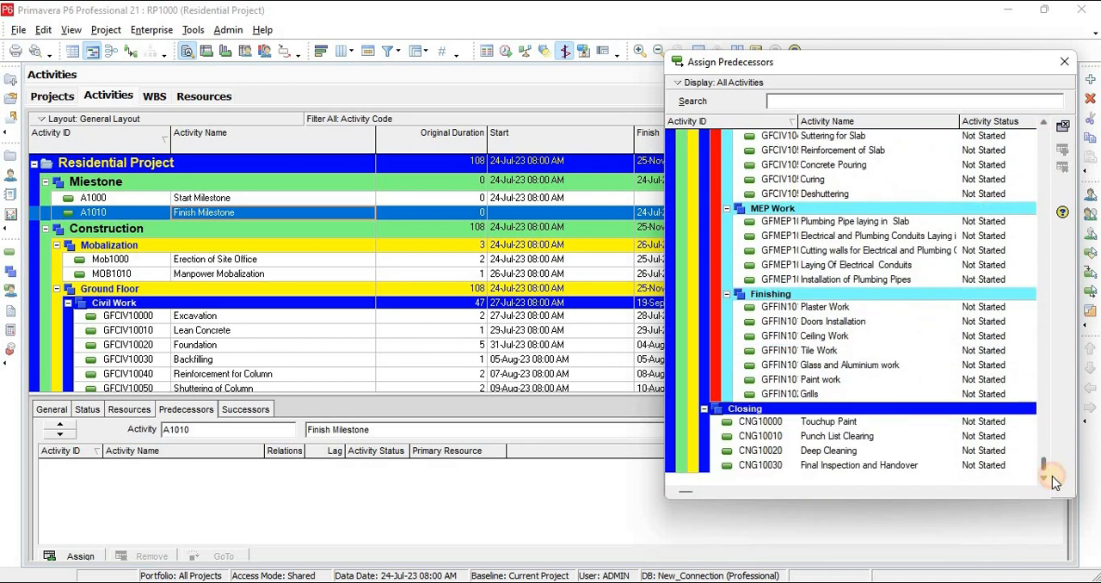
double_click(893, 468)
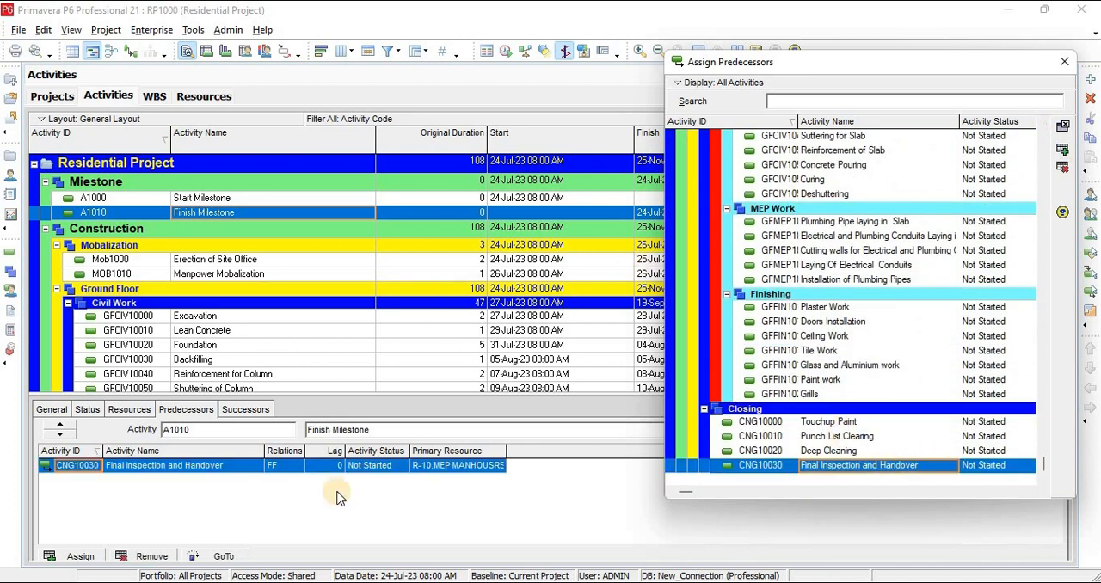
Switch to the SchedLog file, highlight Touchup Paint among the activities without predecessors, and return to the activities
key("alt+Tab")
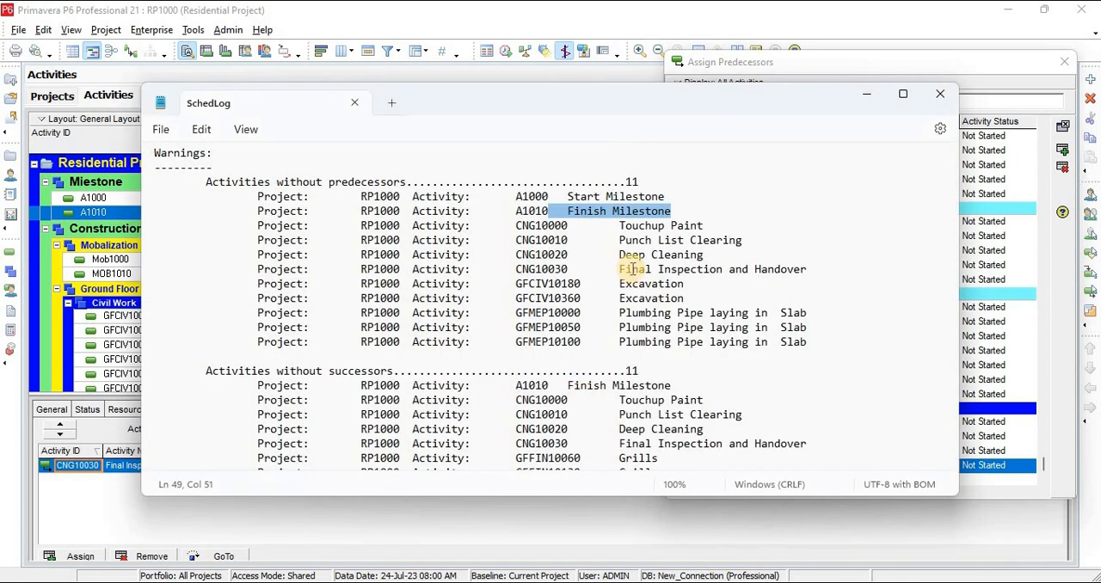
left_click_drag(702, 226, 620, 227)
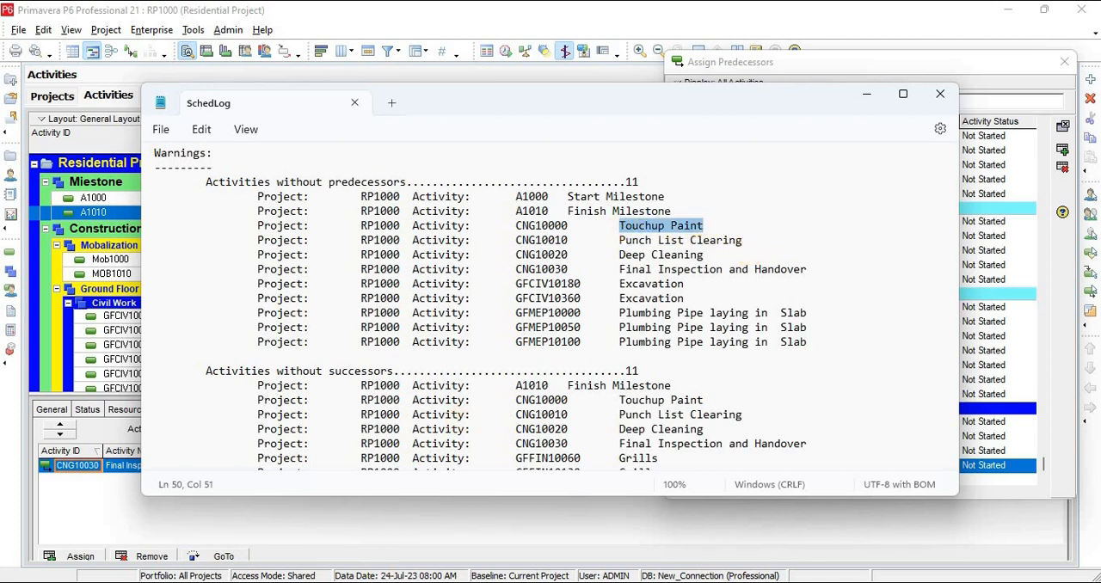
left_click(866, 94)
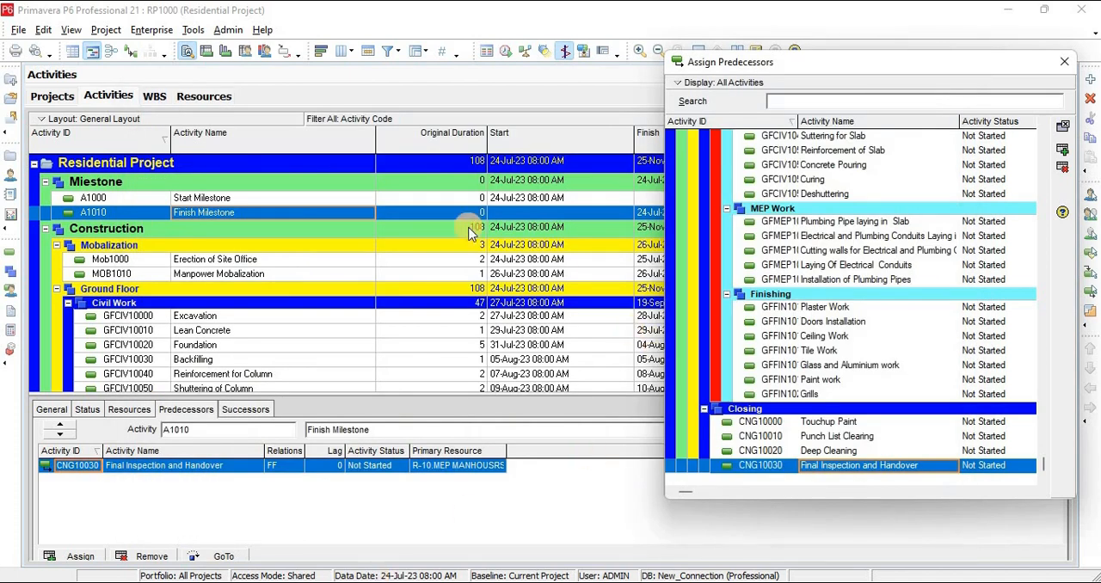
Expand the remaining First Floor, Mumty and Closing groups, and look through the list down to the Closing activities
left_click(542, 344)
scroll(538, 327, "down", 8)
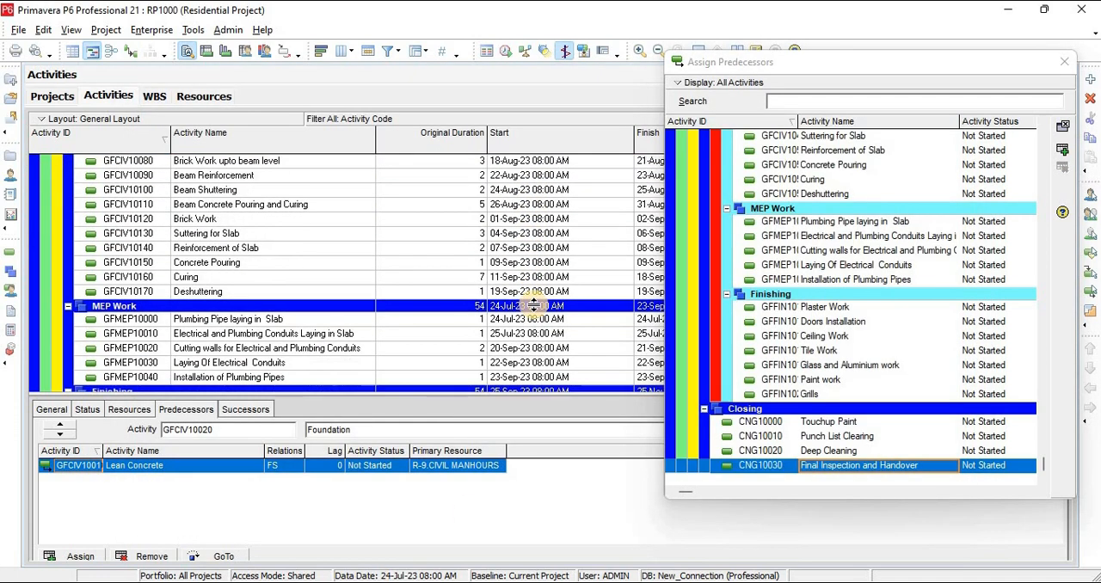
scroll(537, 313, "down", 2)
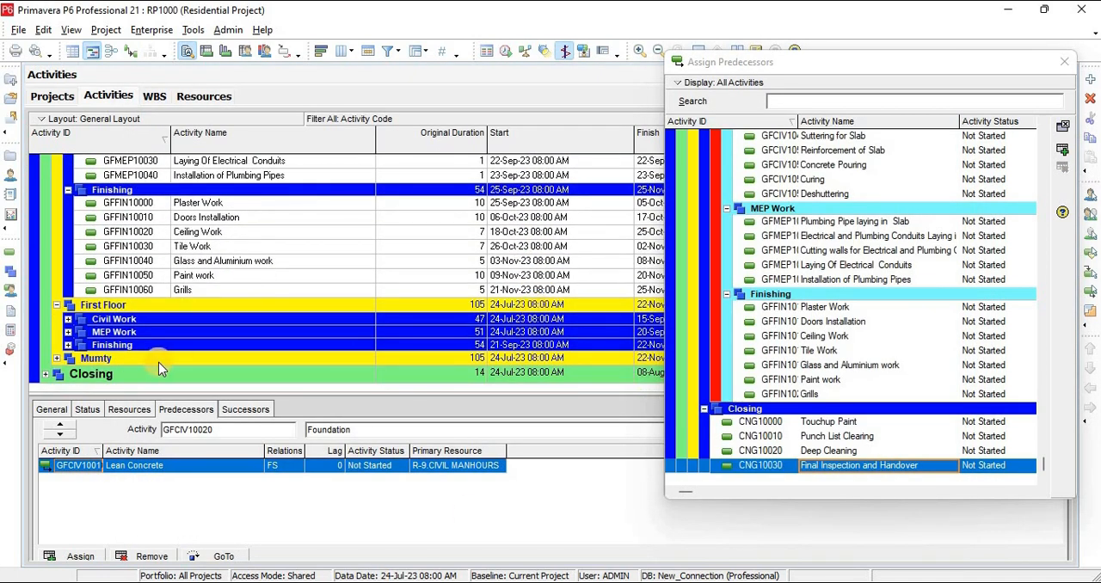
left_click(68, 319)
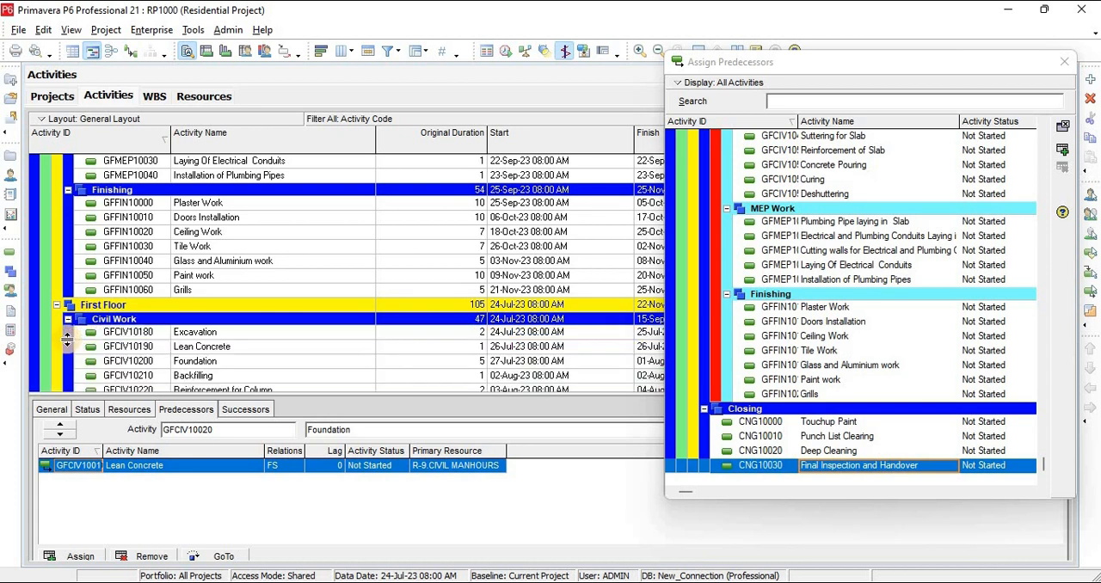
scroll(327, 270, "down", 12)
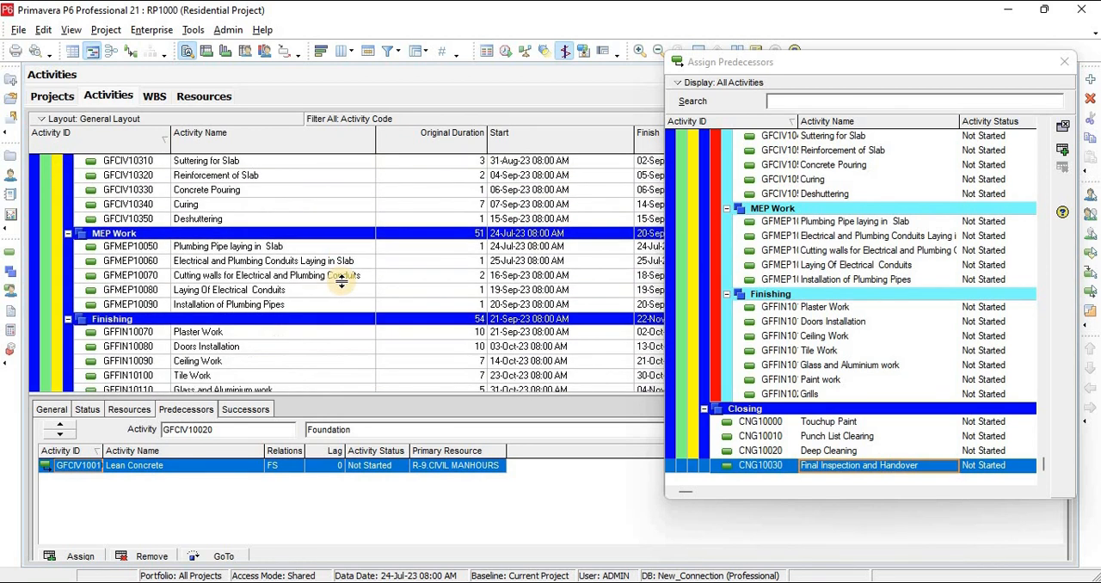
scroll(341, 281, "down", 10)
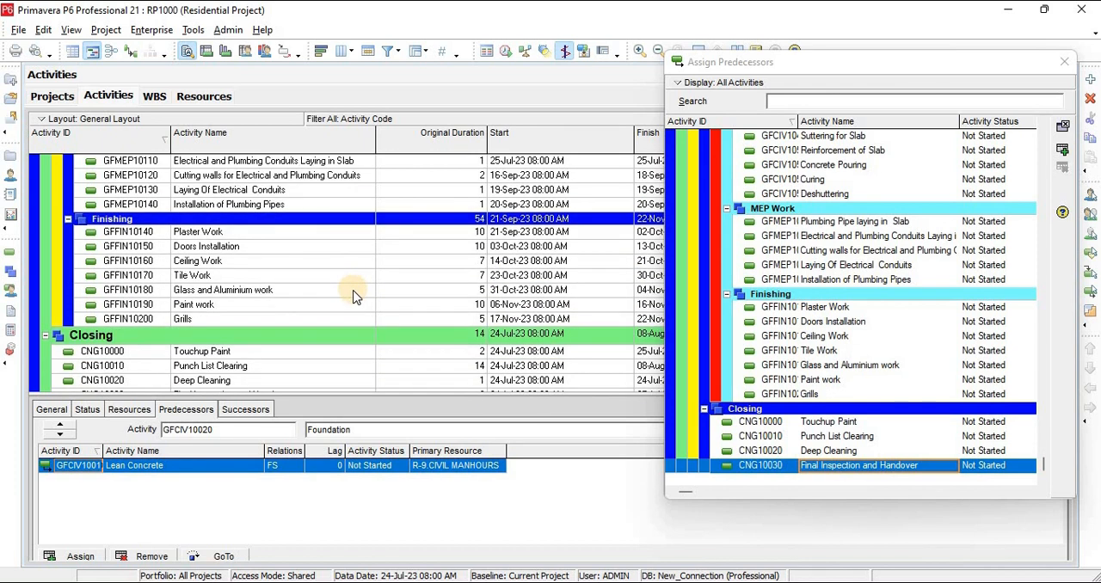
scroll(378, 315, "up", 2)
scroll(449, 297, "down", 2)
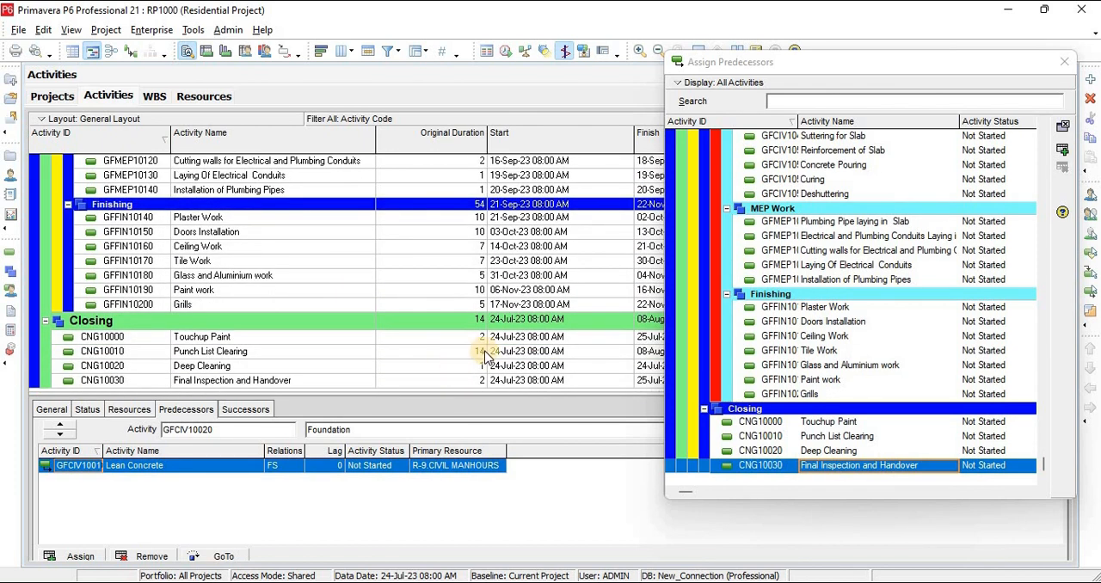
Assign the Grills activities of Mumty (GFFIN10200), First Floor (GFFIN10130) and Ground Floor (GFFIN10060) as predecessors of Touchup Paint (CNG10000)
left_click(517, 339)
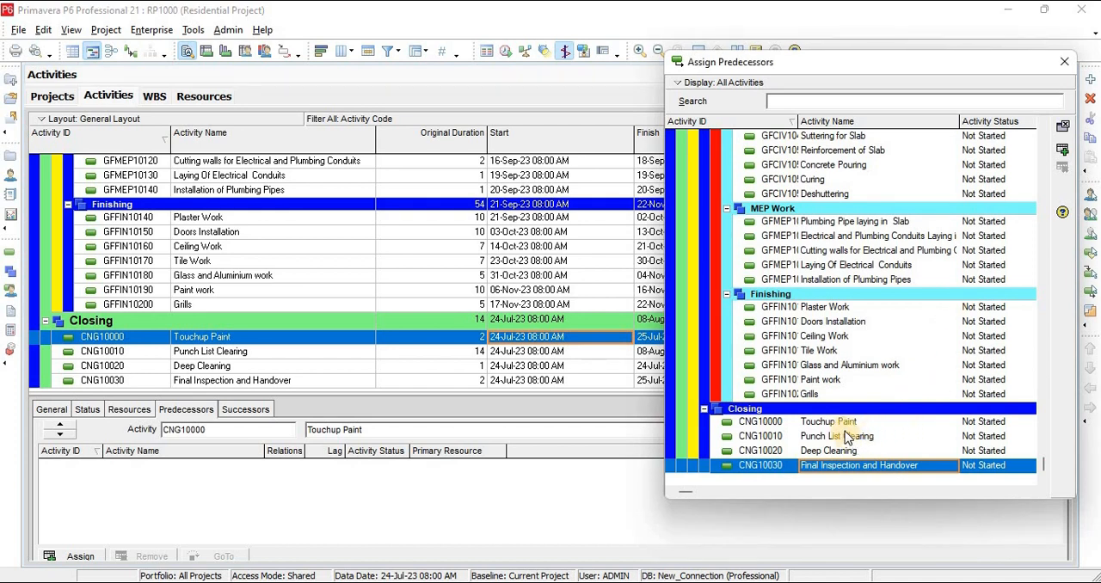
double_click(813, 397)
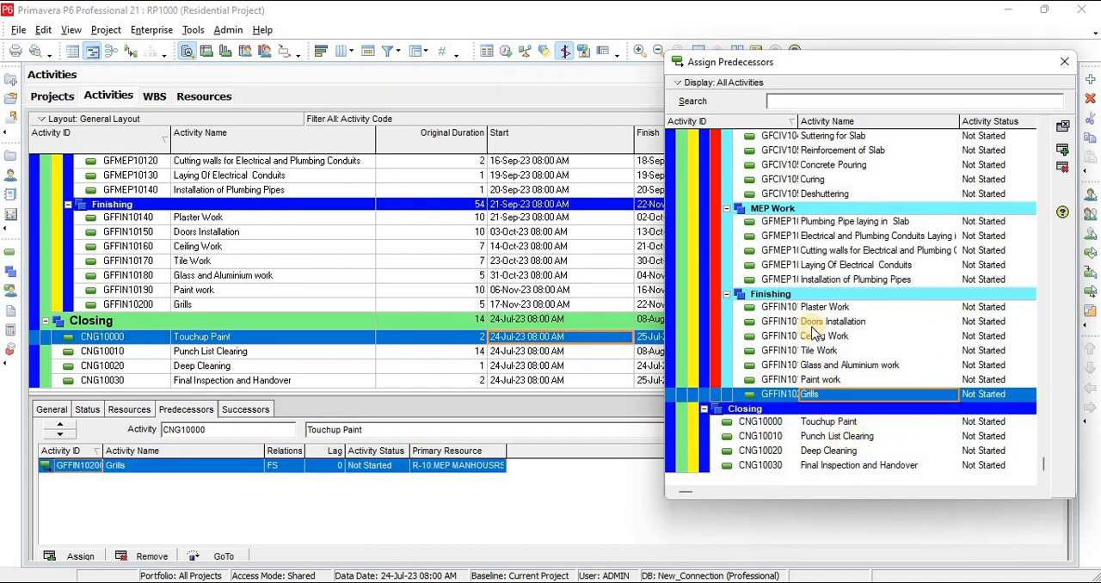
scroll(825, 323, "up", 2)
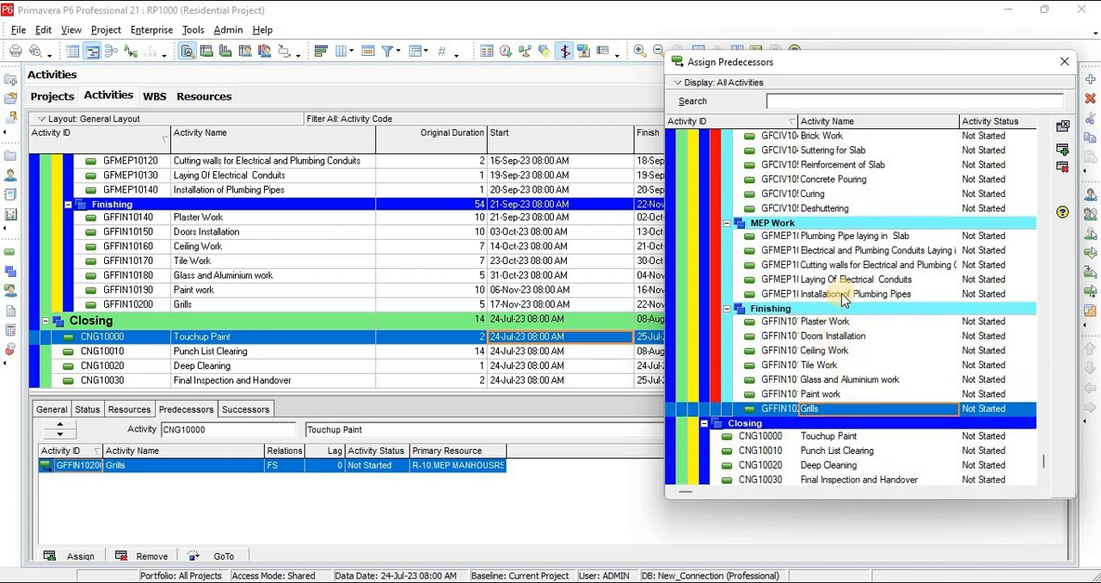
scroll(847, 299, "down", 6)
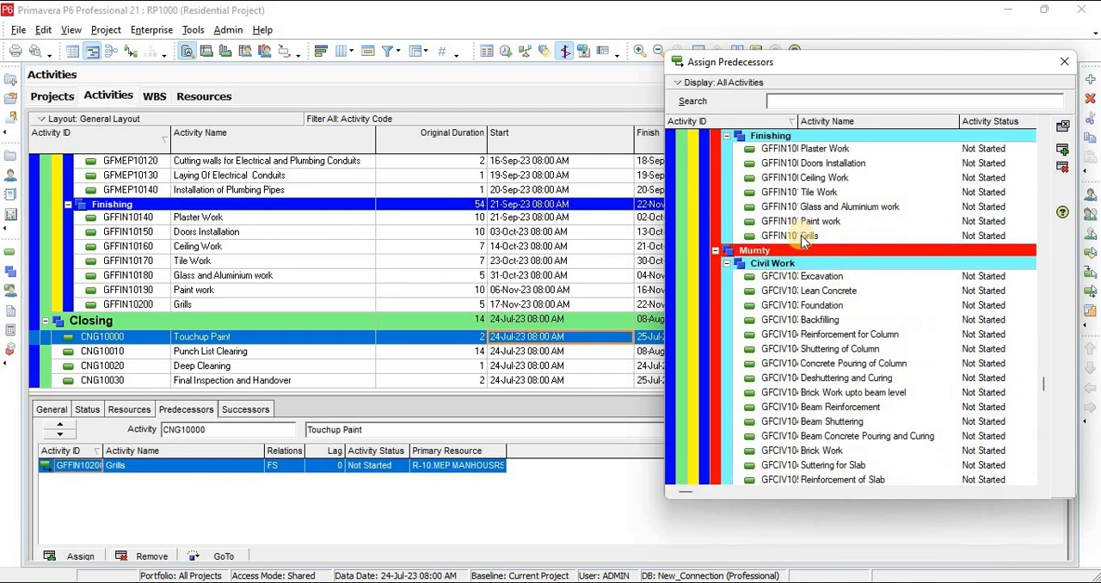
left_click(801, 237)
double_click(802, 237)
scroll(826, 326, "down", 5)
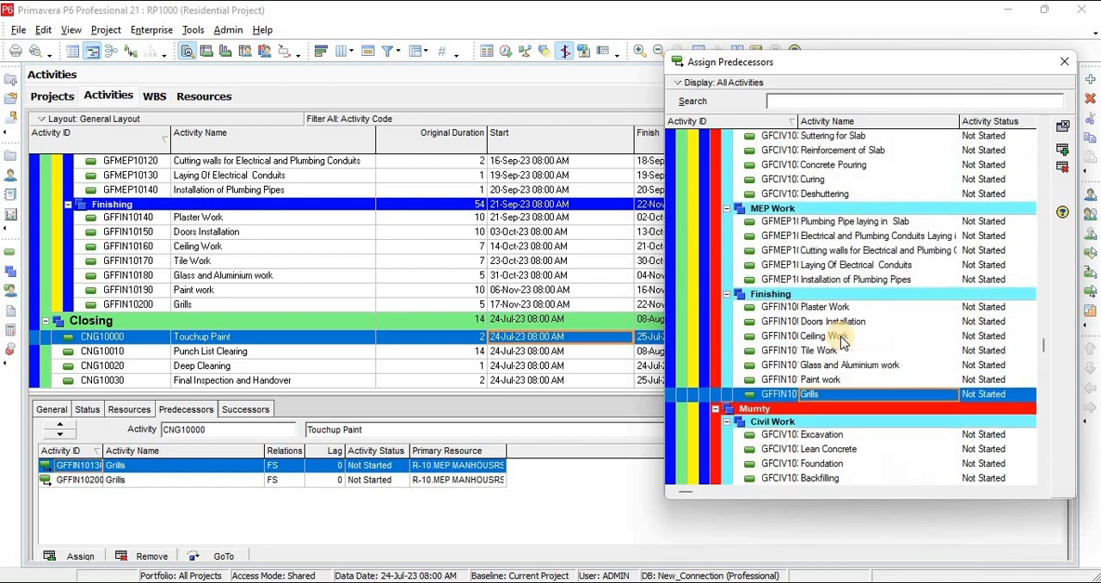
scroll(842, 342, "down", 7)
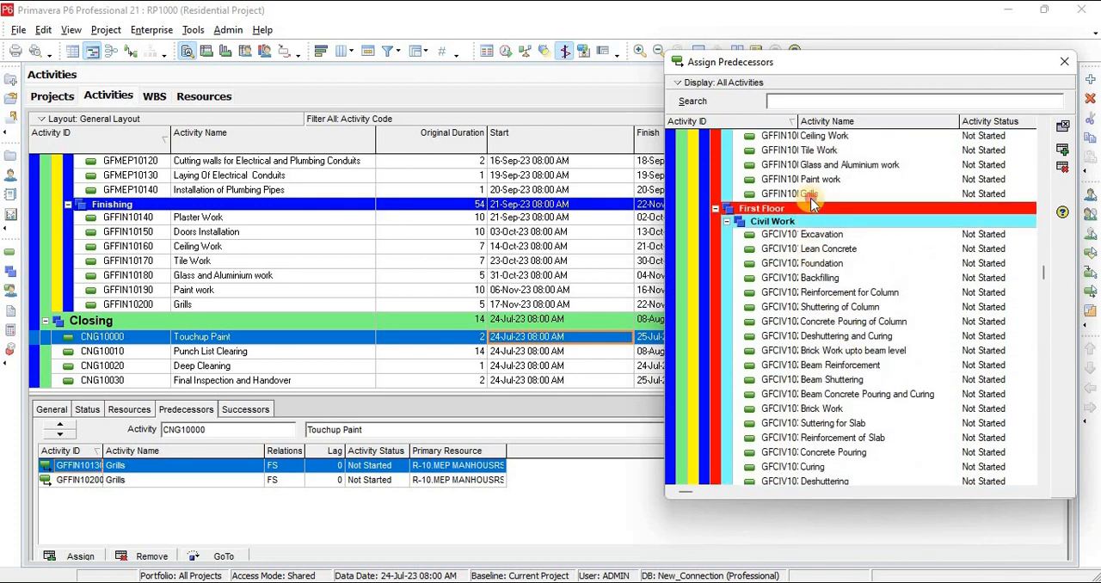
double_click(810, 196)
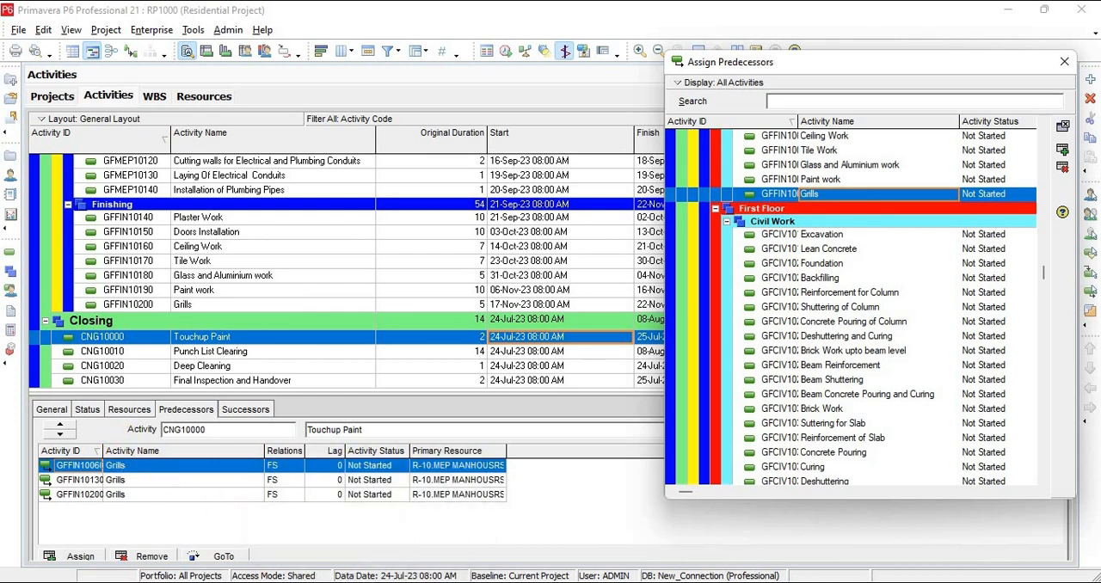
Switch to the SchedLog file, highlight Punch List Clearing among the activities without predecessors, and return to the activities
left_click(387, 582)
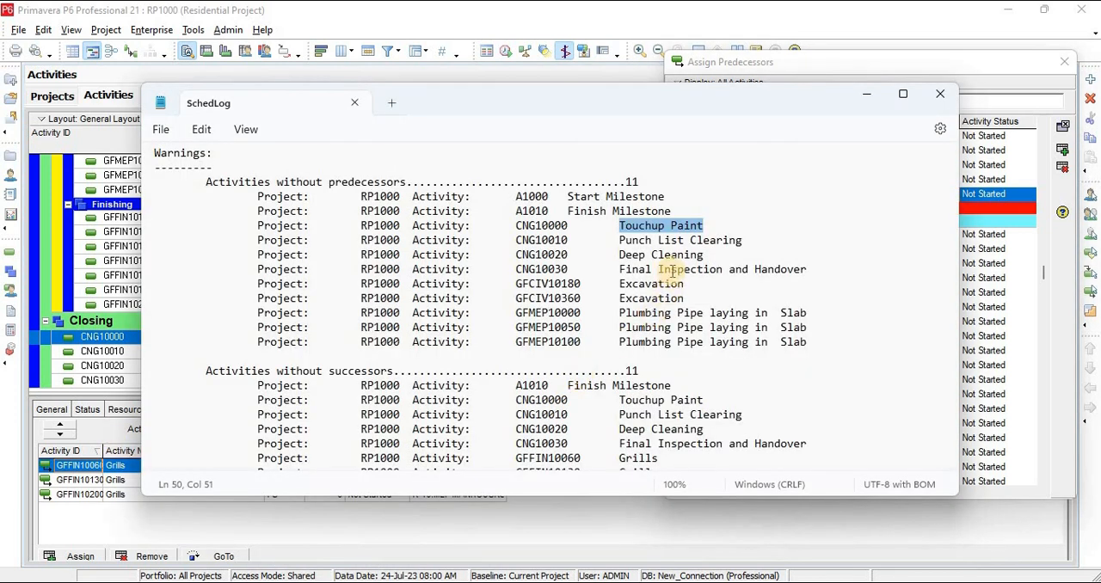
mouse_move(748, 245)
left_mouse_down()
mouse_move(631, 253)
mouse_move(658, 240)
mouse_move(625, 242)
left_mouse_up()
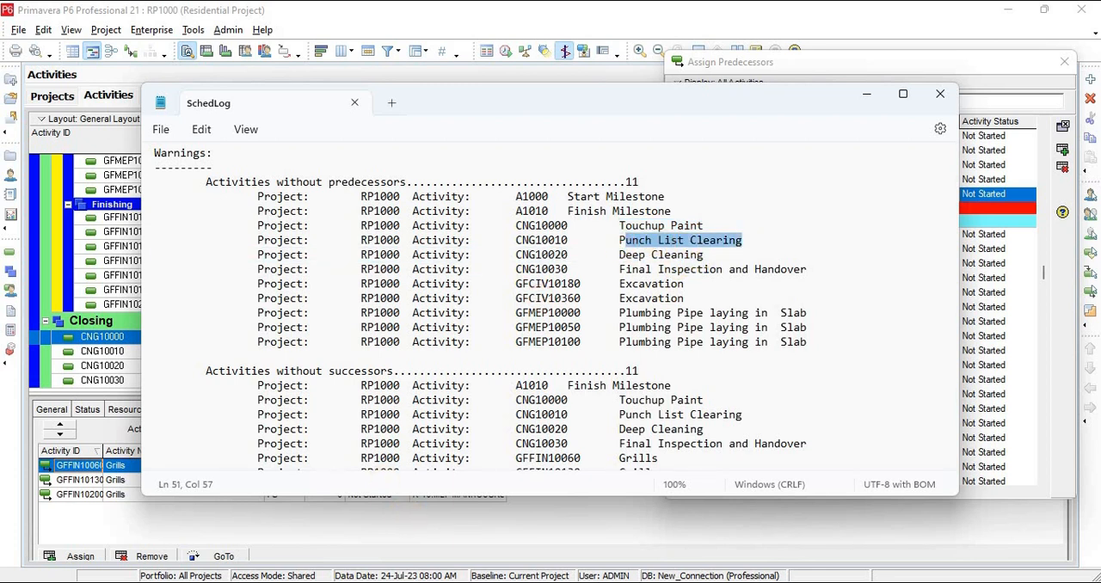
left_click(323, 525)
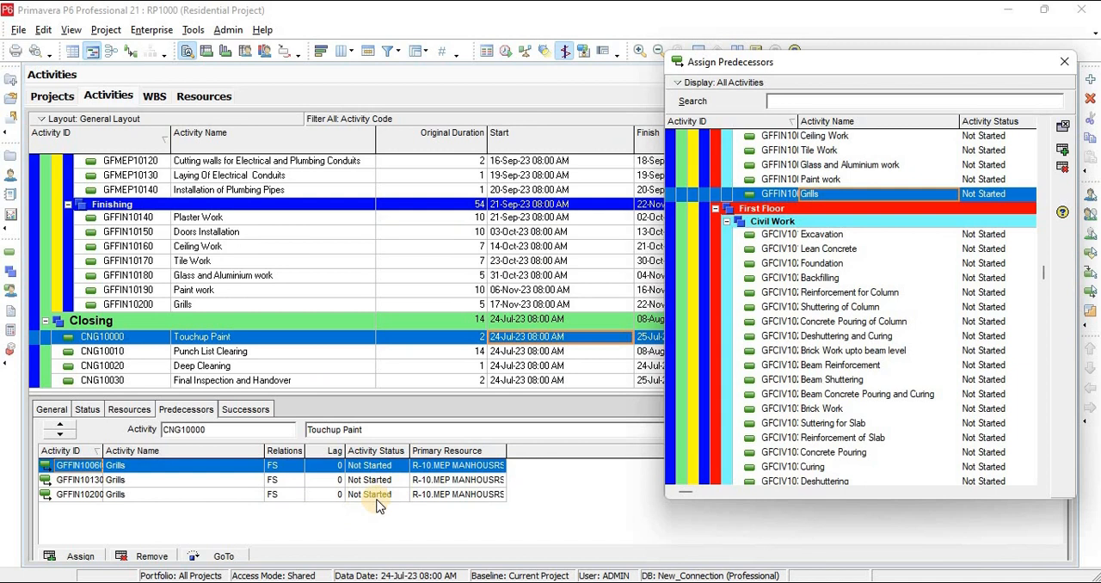
Assign Touchup Paint (CNG10000) as the predecessor of Punch List Clearing (CNG10010)
left_click(210, 351)
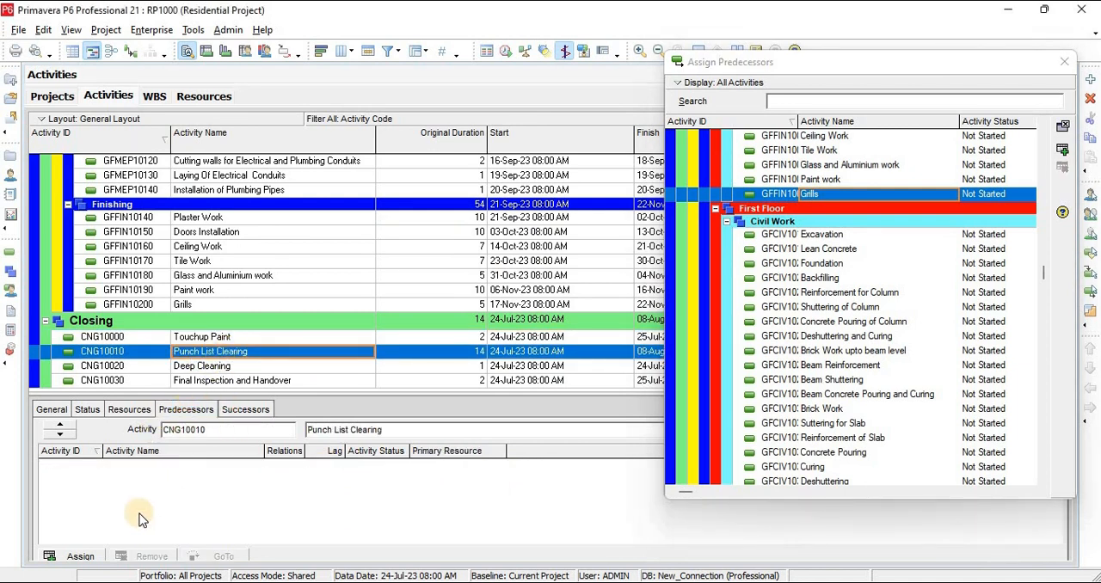
scroll(800, 352, "down", 3)
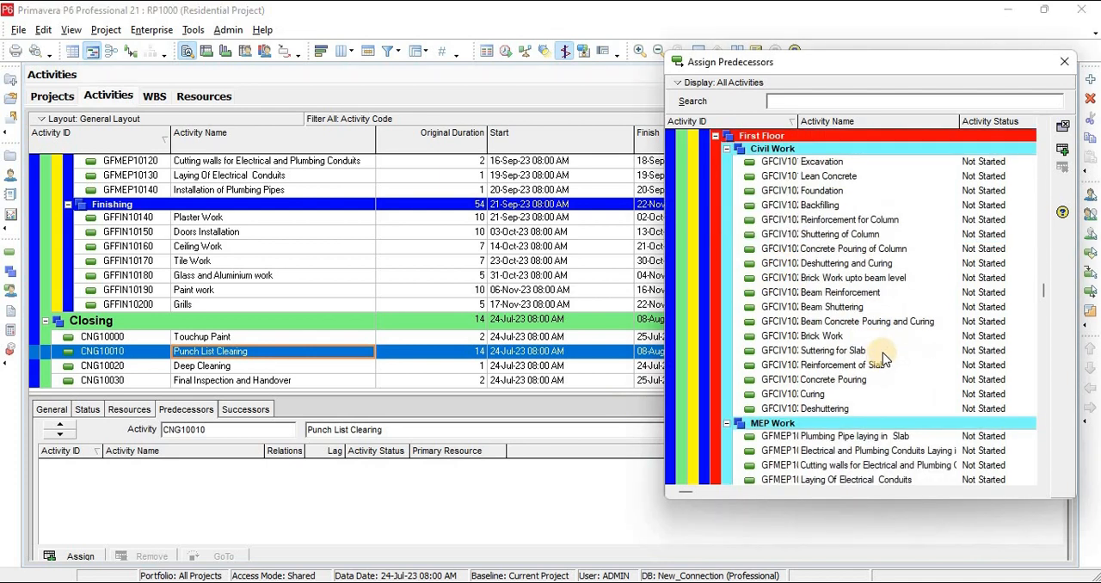
left_click(1063, 63)
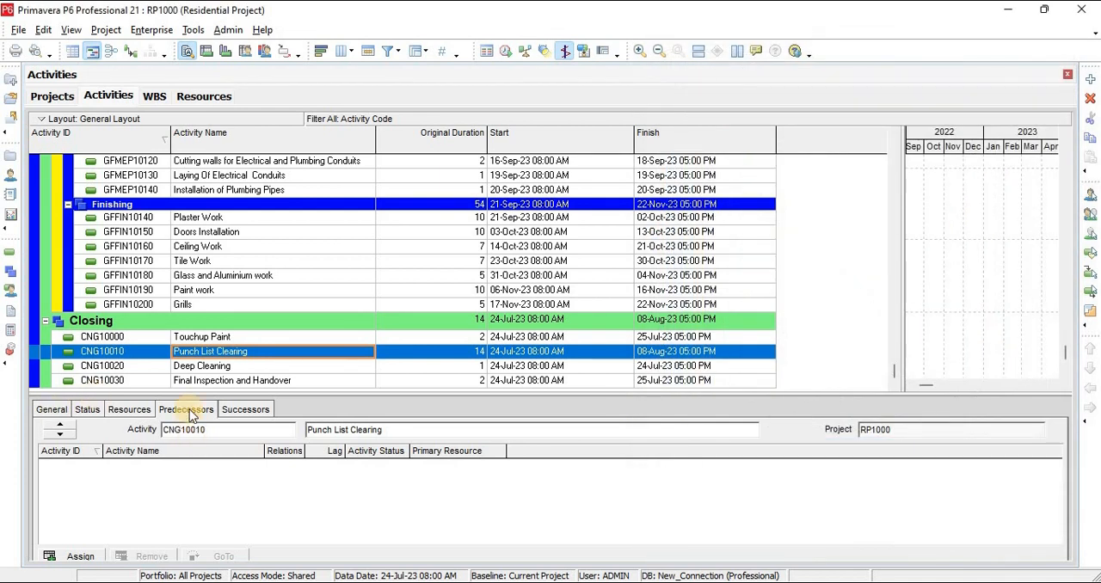
left_click(80, 556)
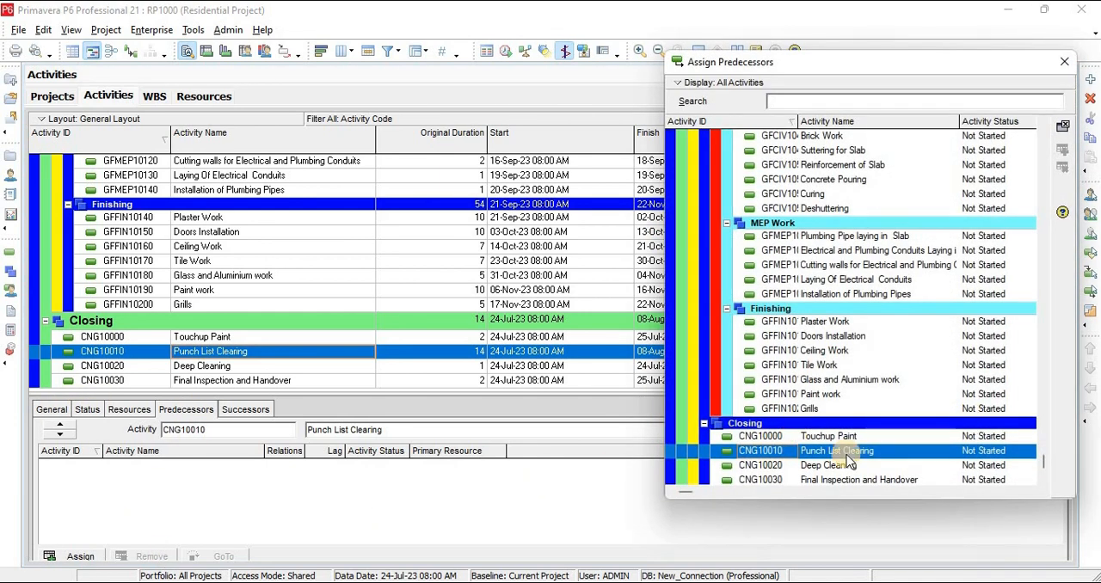
double_click(823, 436)
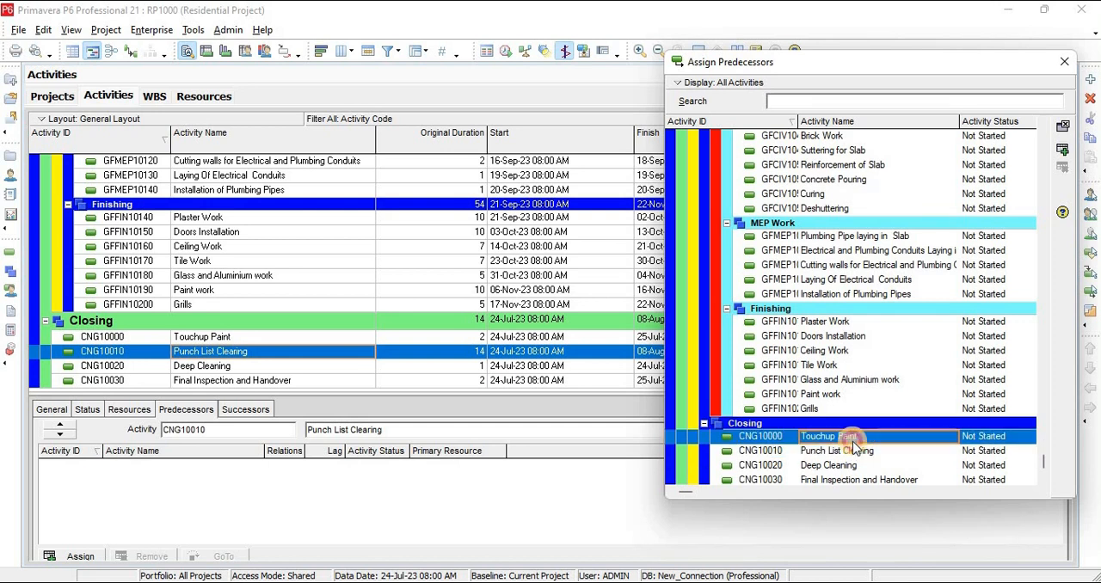
Assign Punch List Clearing as the predecessor of Deep Cleaning (CNG10020), and Deep Cleaning as the predecessor of Final Inspection and Handover (CNG10030)
left_click(215, 365)
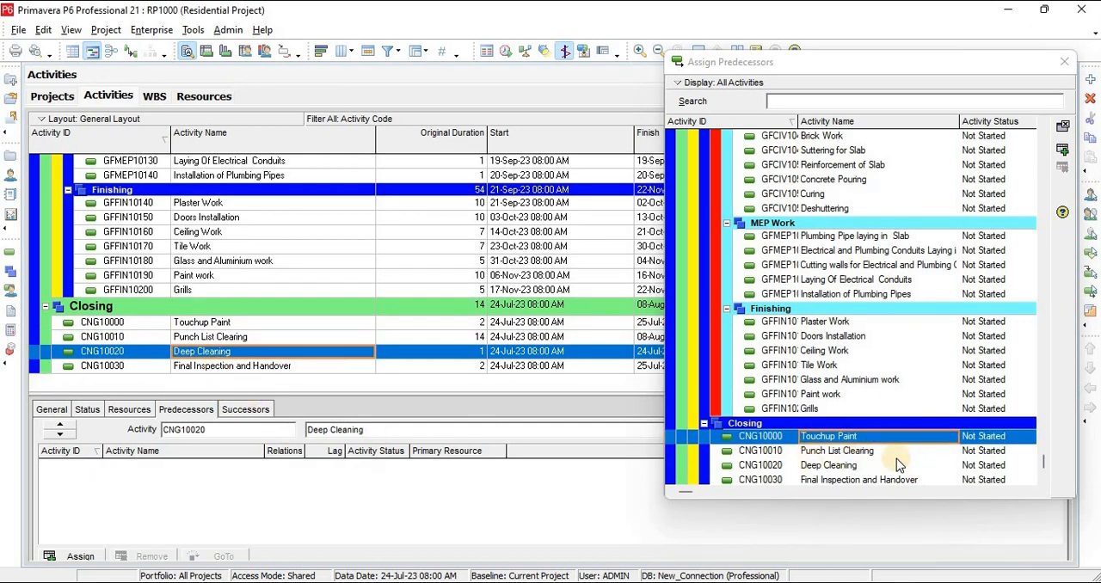
double_click(854, 454)
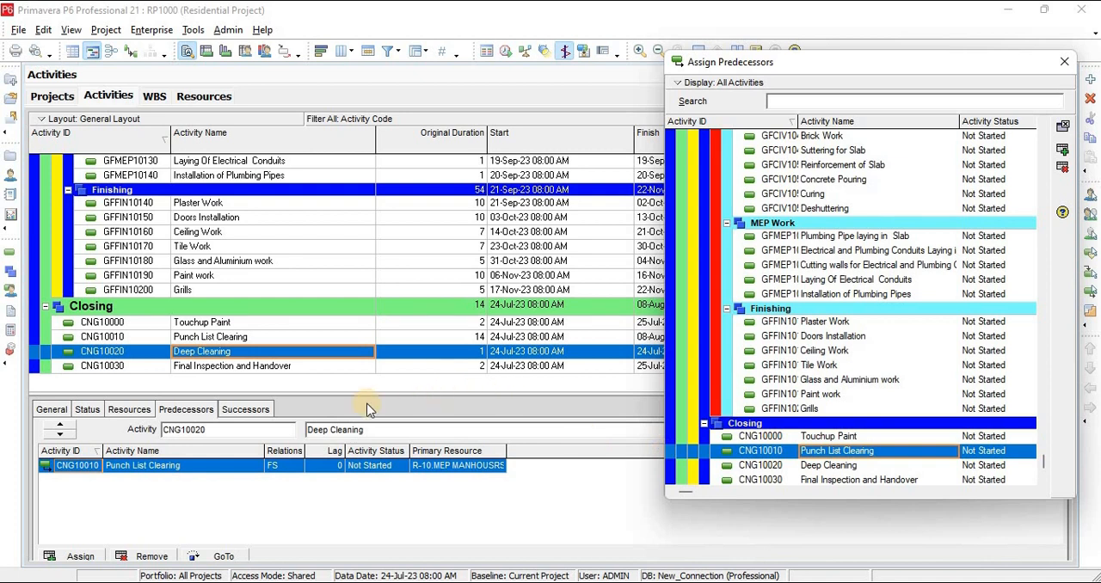
left_click(261, 368)
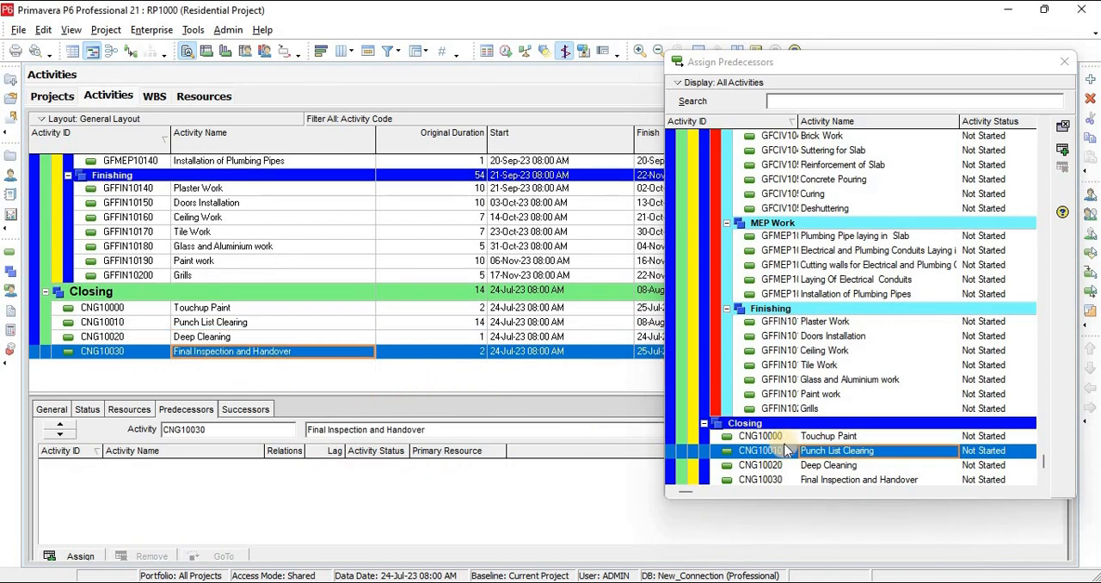
left_click(847, 469)
double_click(847, 468)
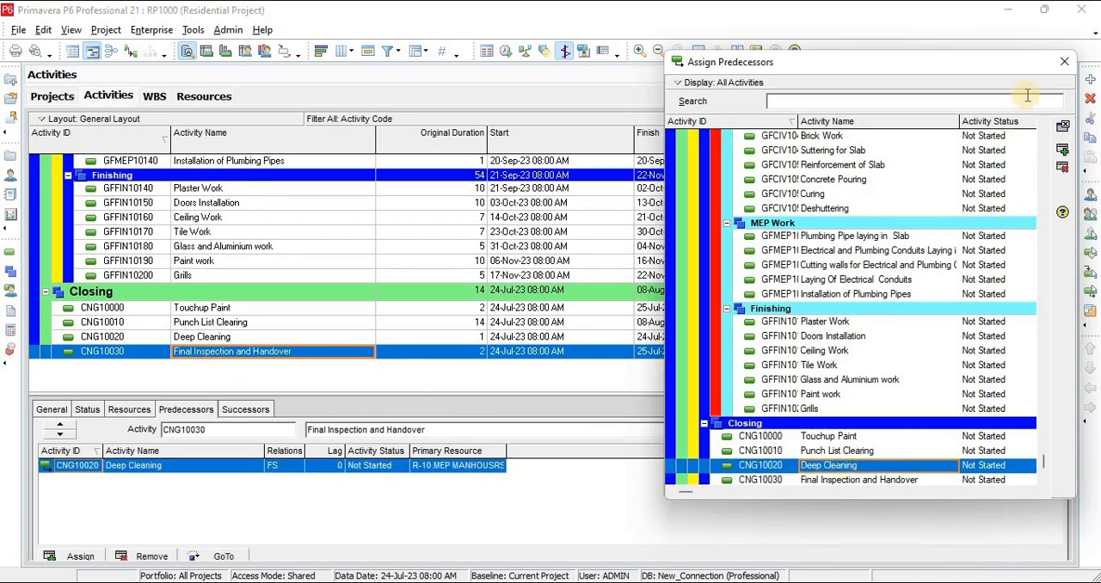
Reschedule the project with its own data date and open the updated scheduling log
left_click(507, 52)
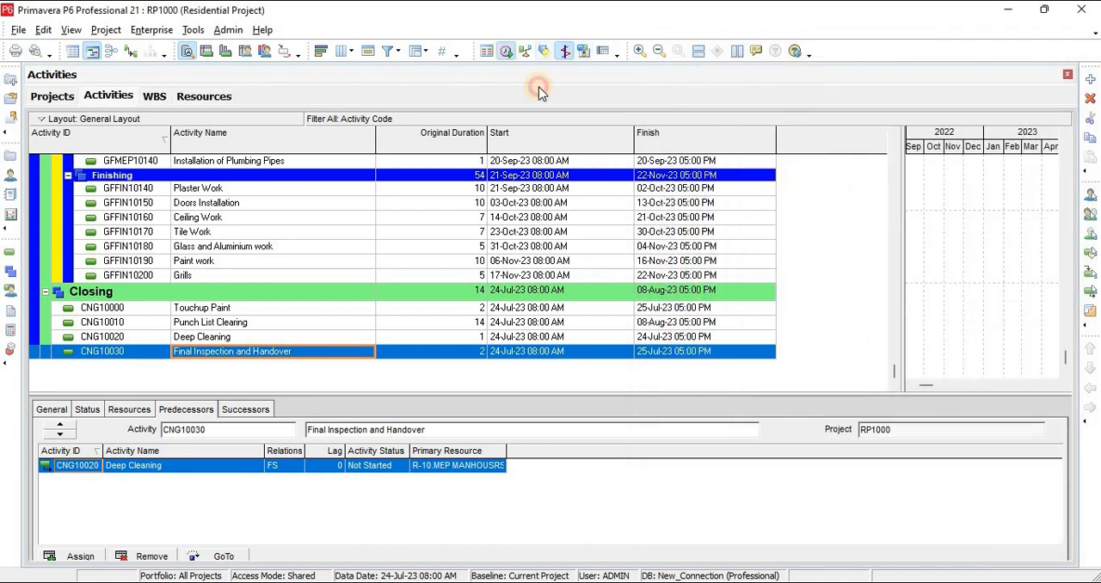
left_click(731, 247)
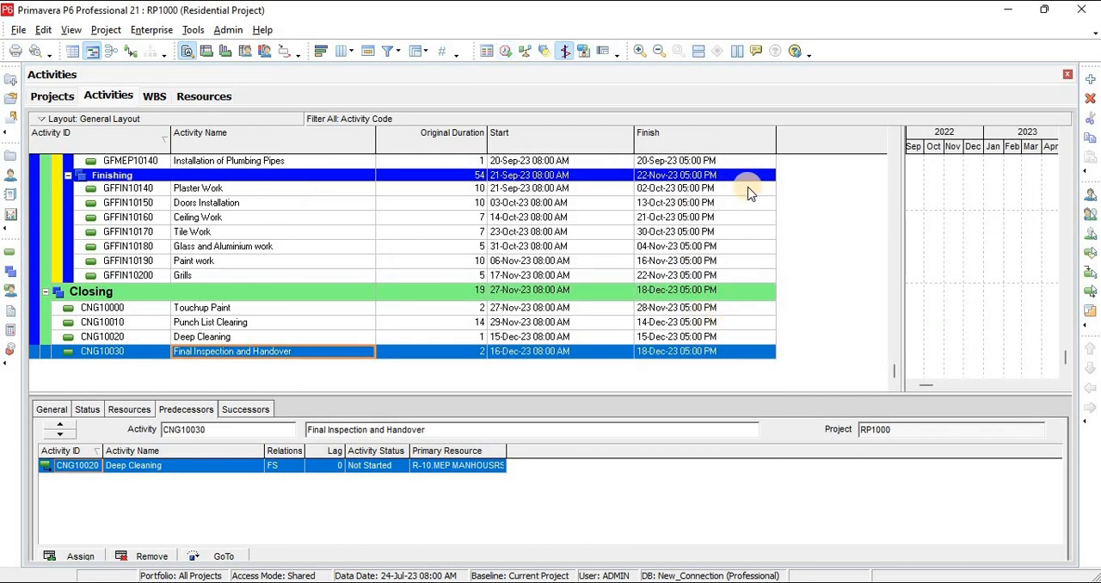
left_click(509, 55)
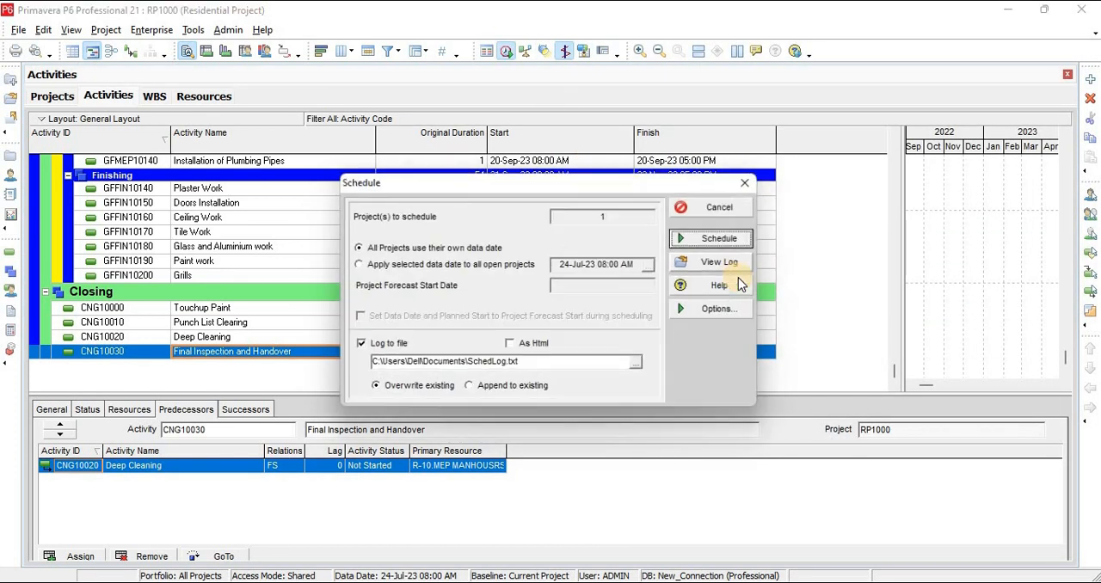
left_click(723, 261)
Examine the log's statistics, scheduling results and remaining activities without predecessors or successors, and leave the scheduling settings
scroll(602, 269, "down", 15)
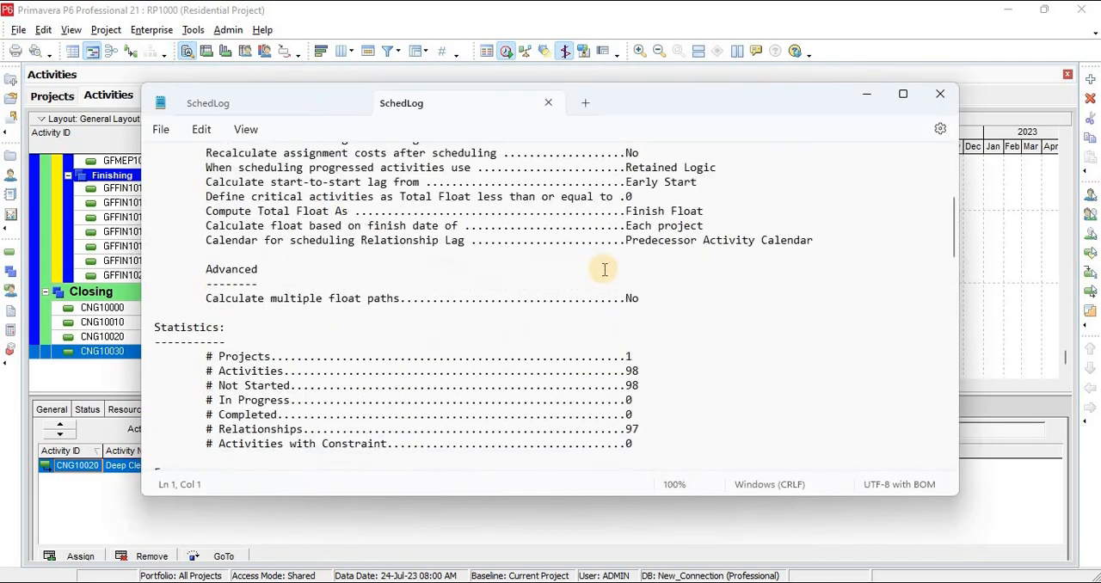
scroll(604, 269, "up", 6)
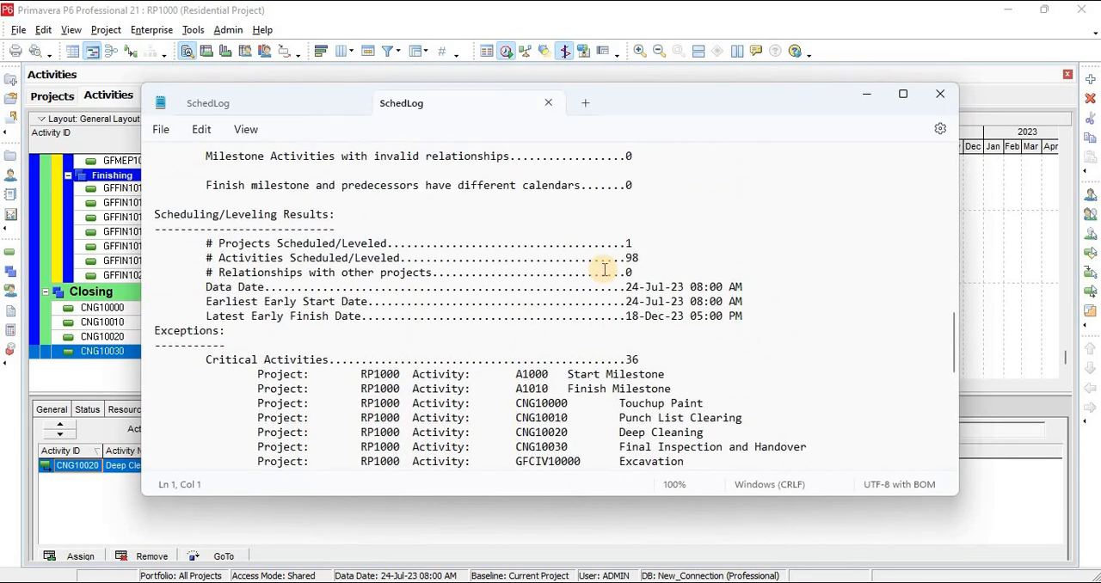
scroll(604, 269, "up", 5)
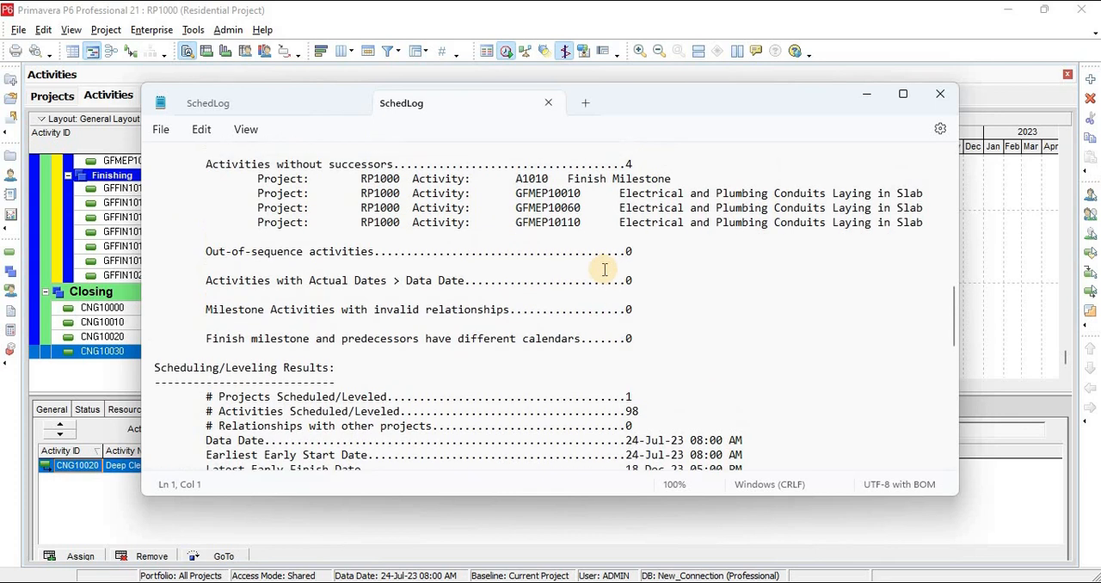
scroll(604, 269, "up", 3)
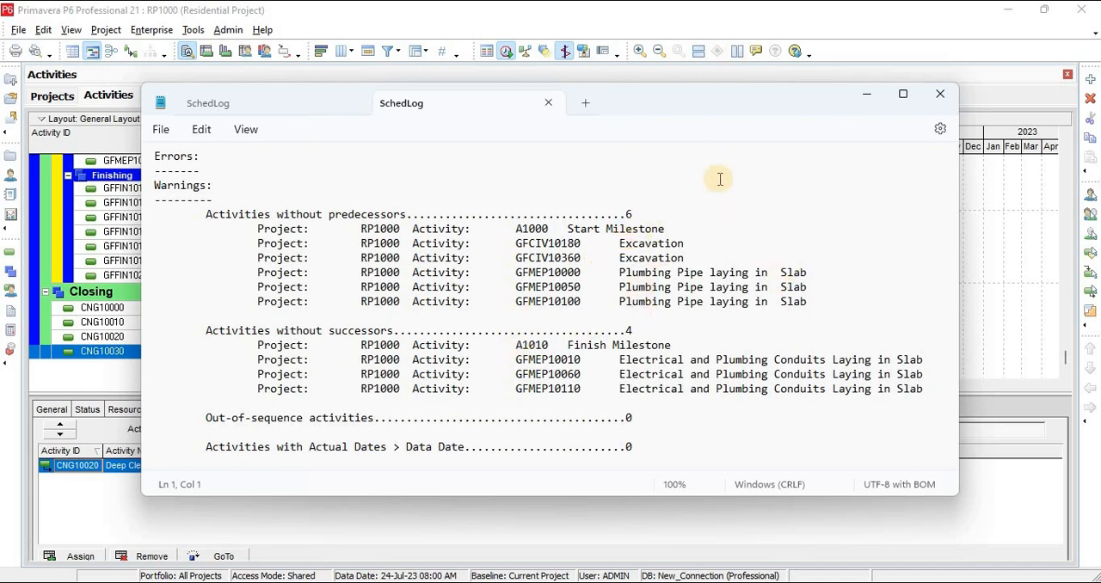
left_click(870, 95)
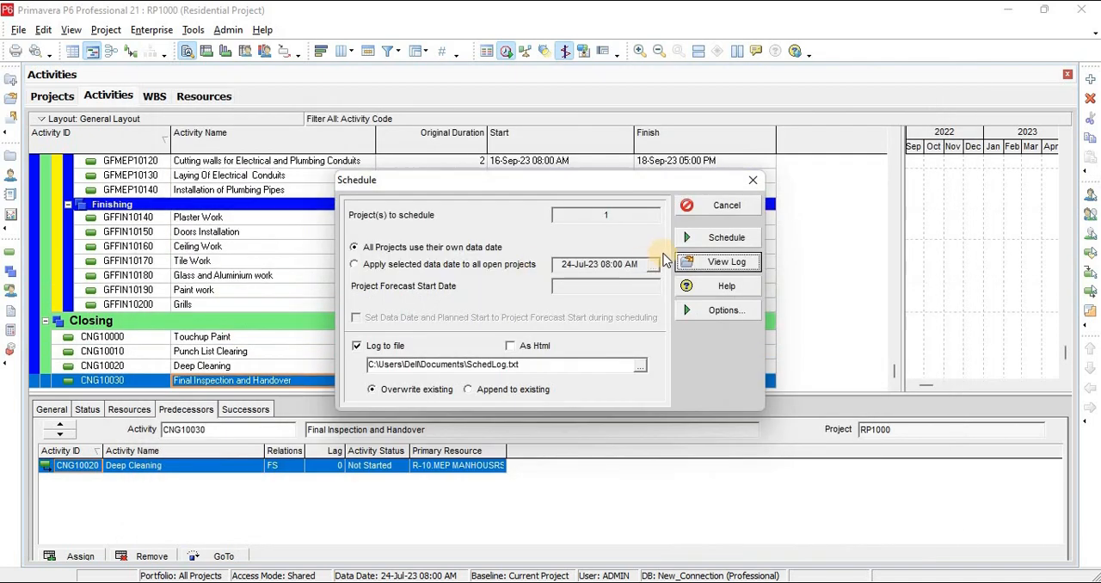
left_click(749, 185)
Delete Excavation, Lean Concrete, Foundation and Backfilling (GFCIV10180 to GFCIV10210) from the First Floor Civil Work
scroll(252, 293, "up", 5)
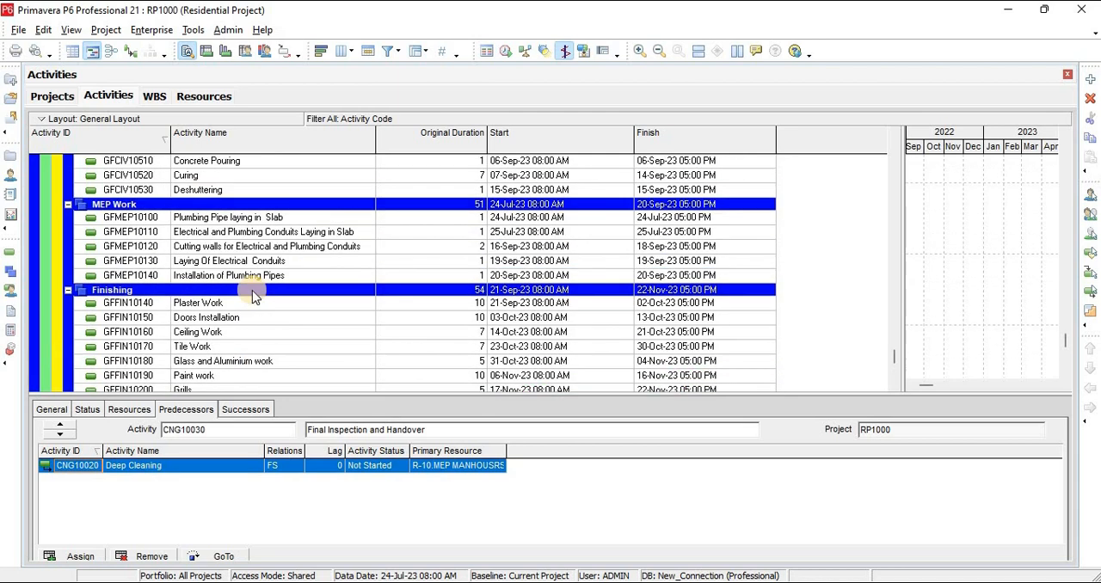
scroll(252, 295, "up", 7)
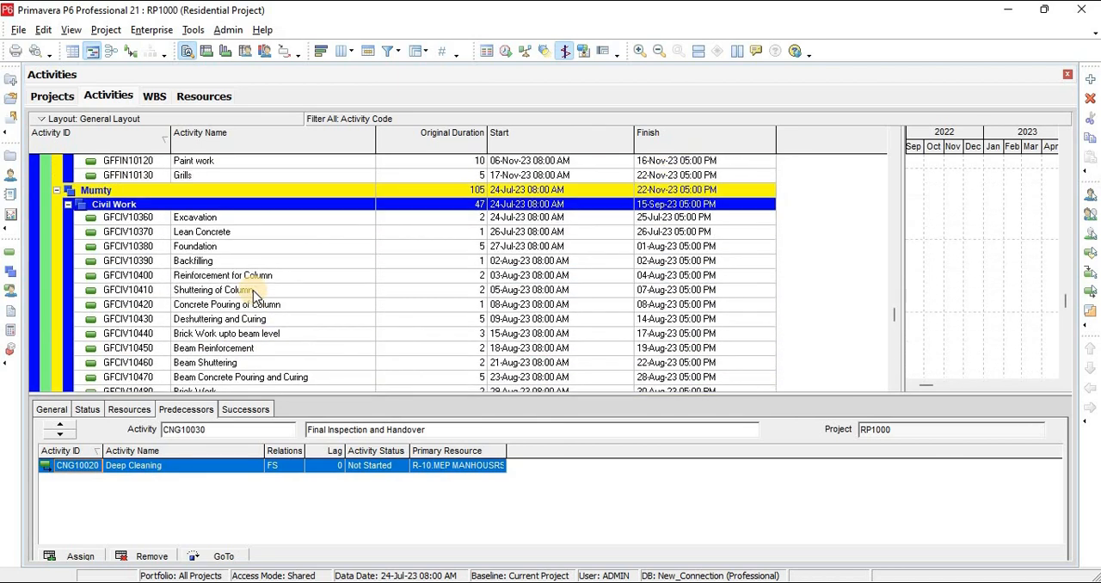
scroll(253, 292, "up", 10)
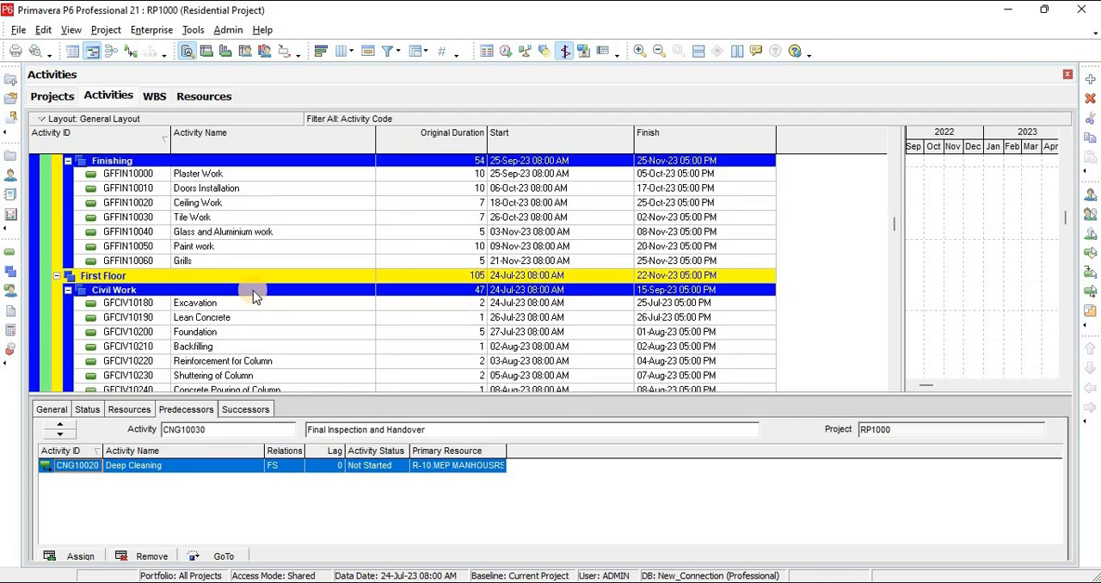
scroll(253, 293, "up", 6)
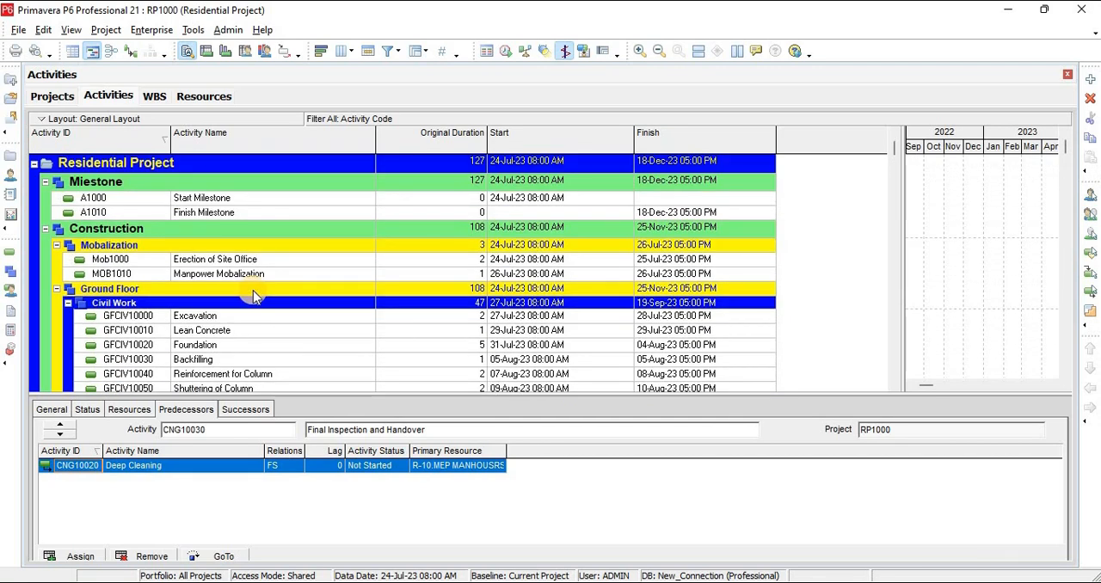
scroll(252, 295, "down", 7)
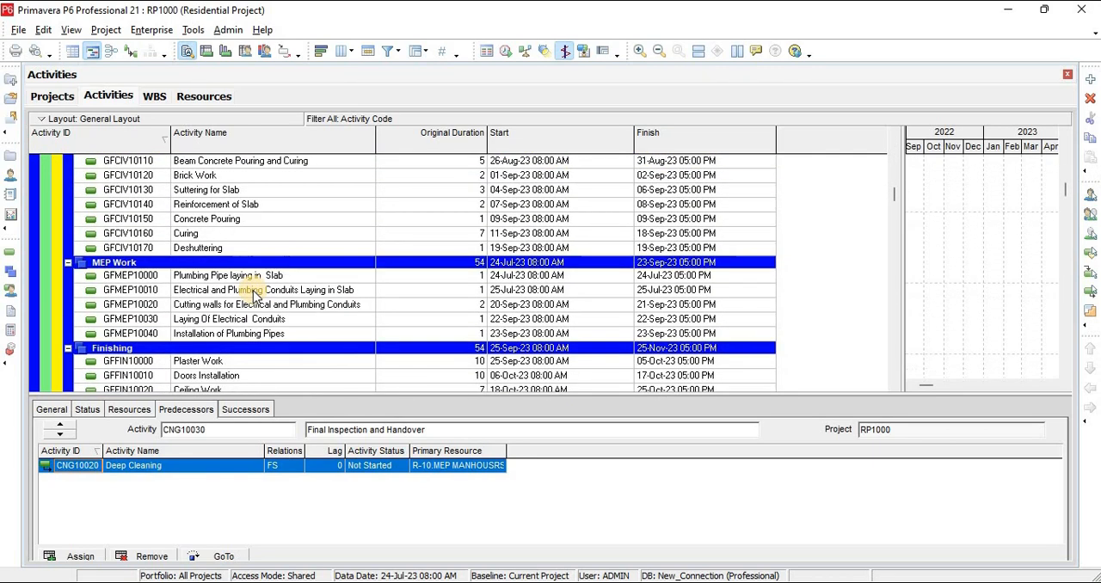
scroll(253, 290, "down", 8)
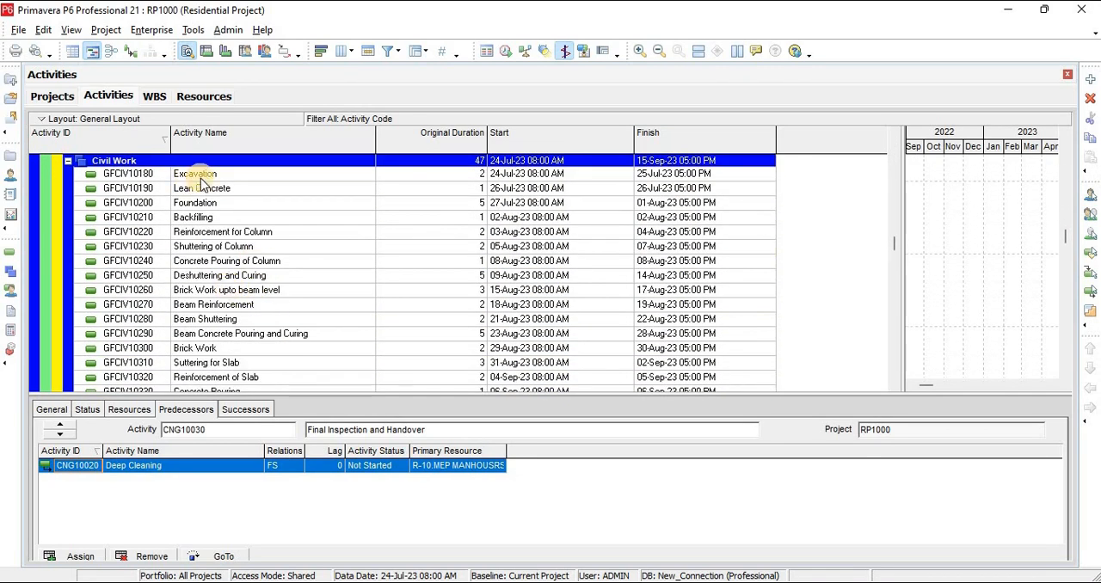
left_click(198, 174)
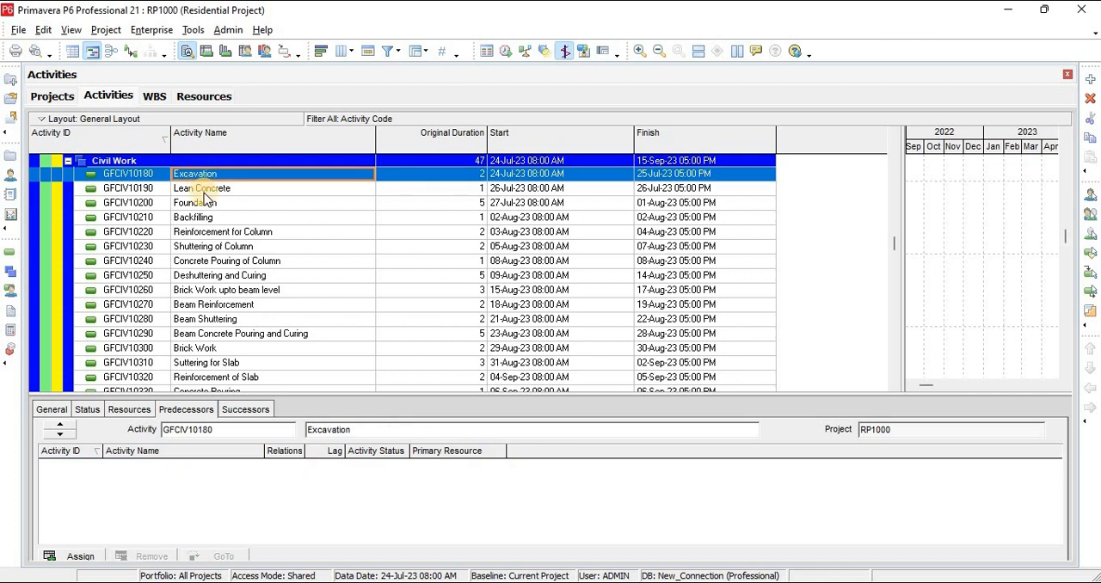
left_click(222, 232, "shift")
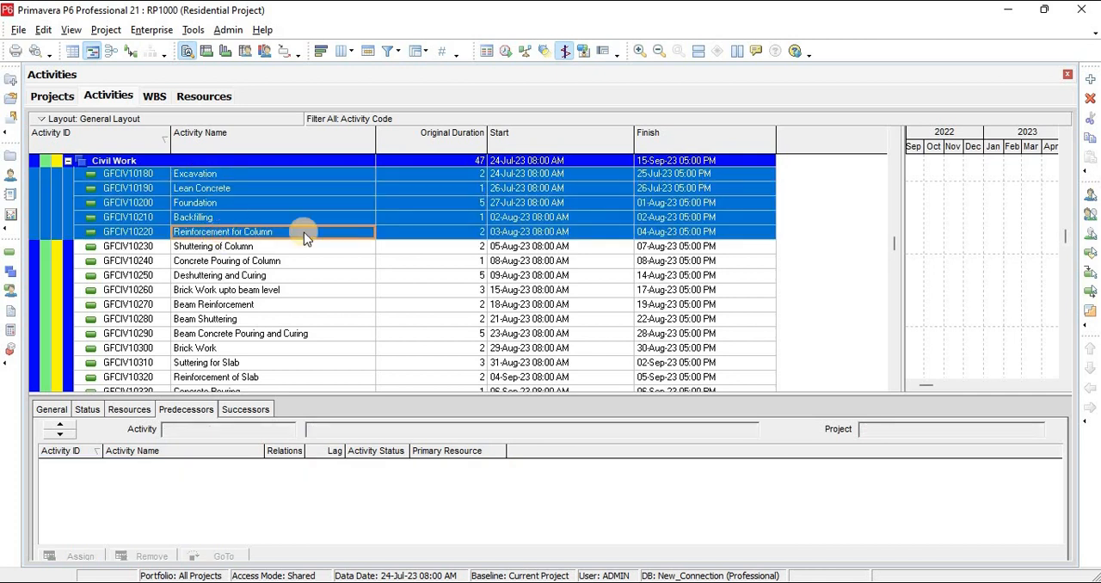
left_click(220, 218)
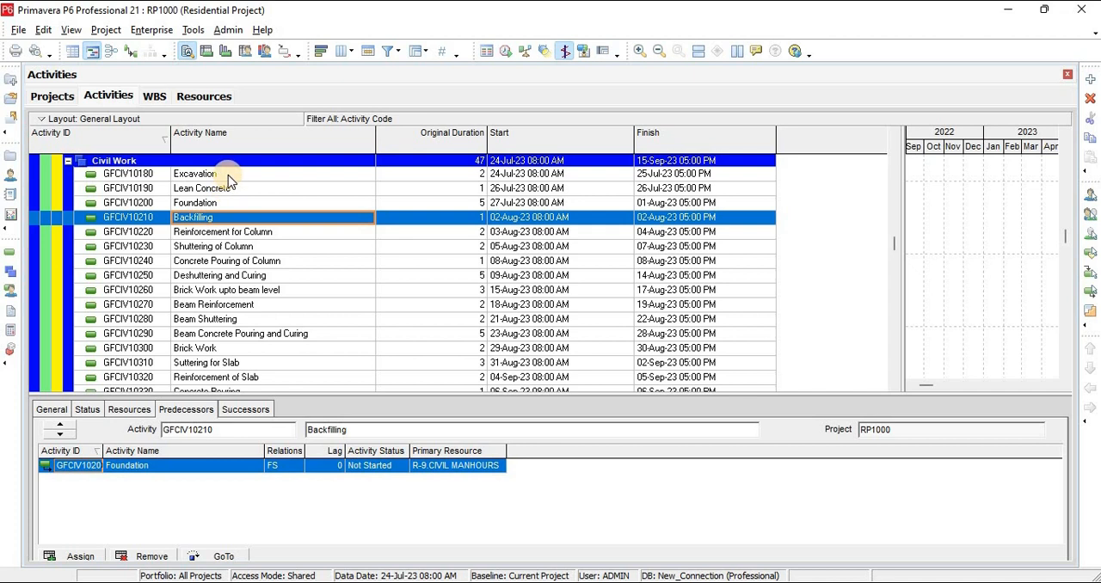
left_click(228, 174, "shift")
left_click(1090, 99)
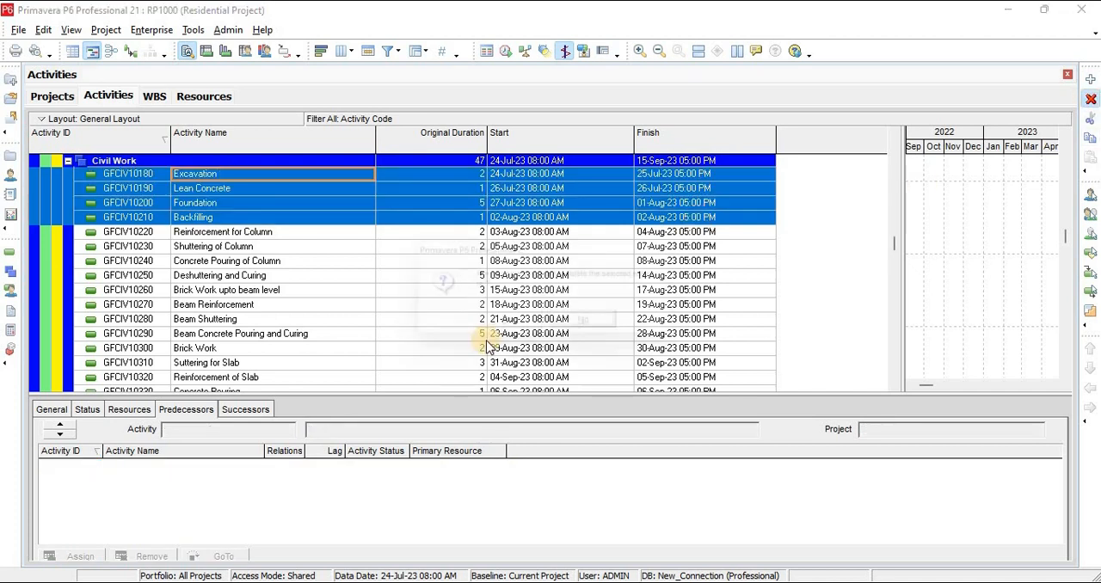
left_click(513, 326)
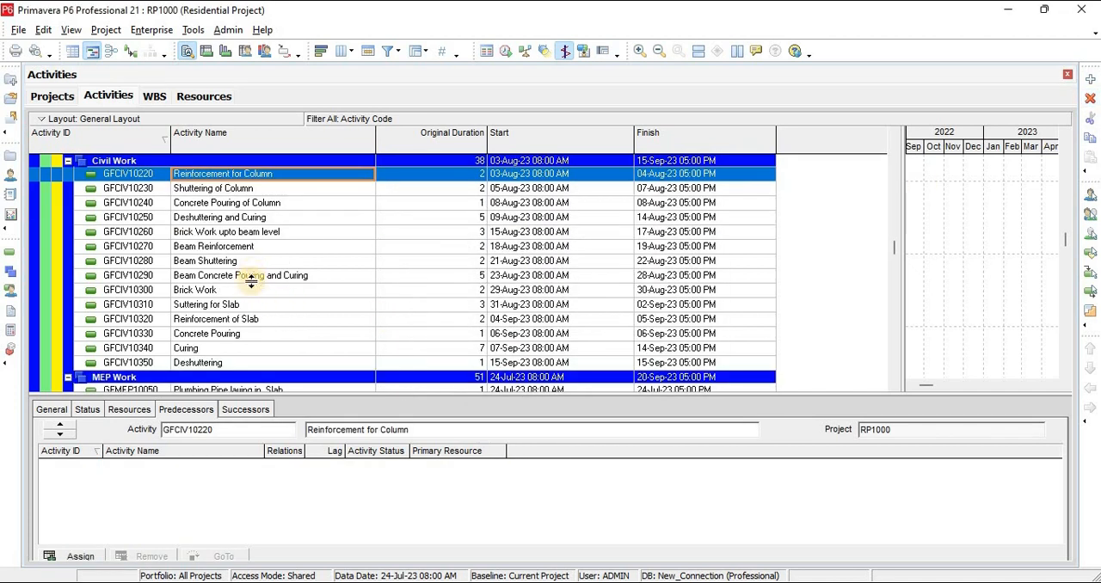
Delete Excavation, Lean Concrete, Foundation and Backfilling (GFCIV10360 to GFCIV10390) from the Mumty Civil Work
scroll(280, 316, "down", 3)
scroll(285, 326, "down", 7)
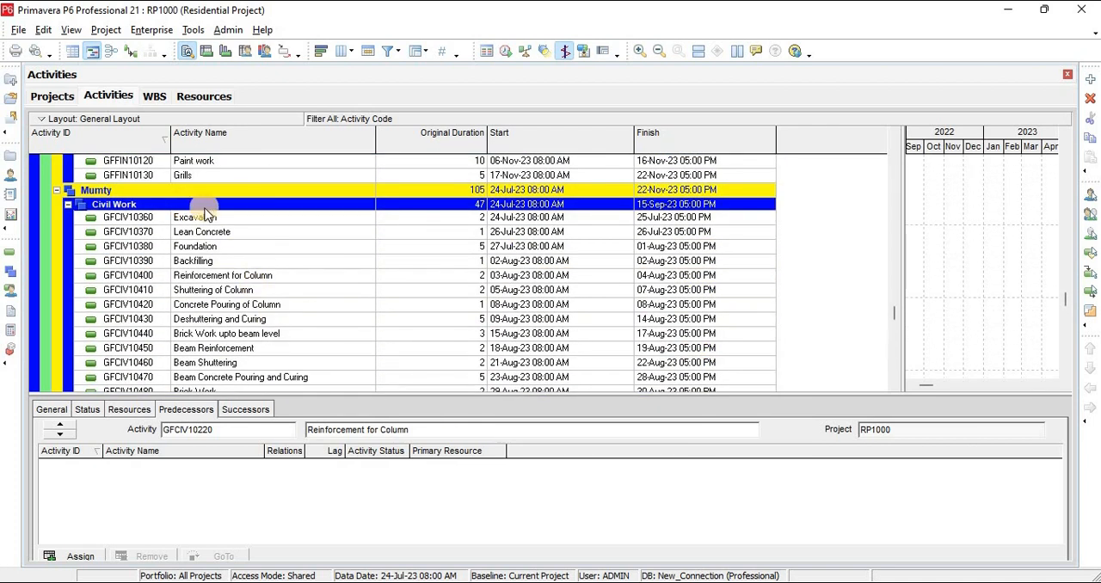
left_click(198, 220)
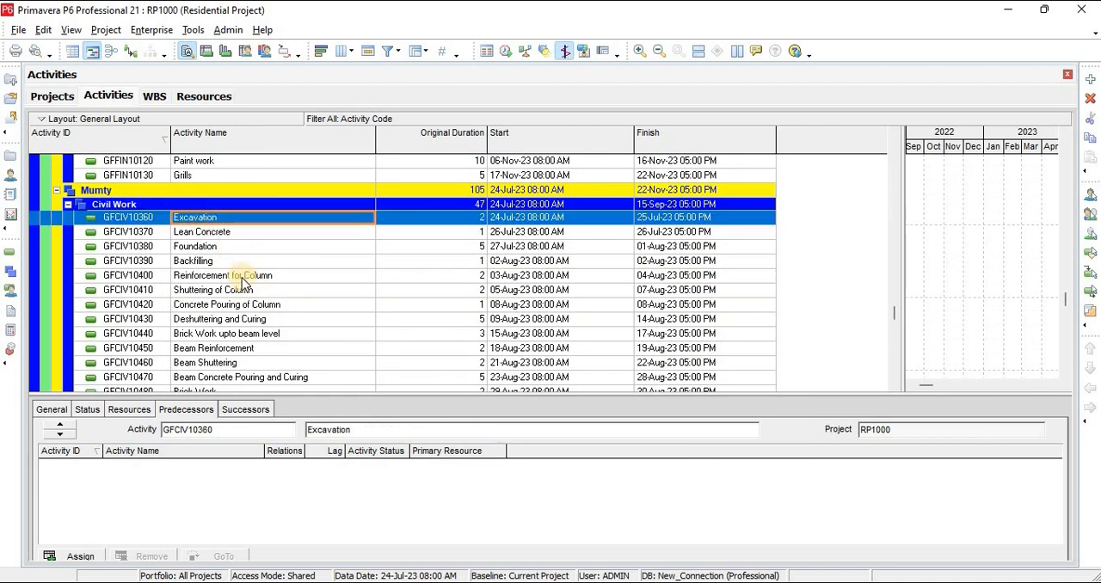
left_click(224, 260, "shift")
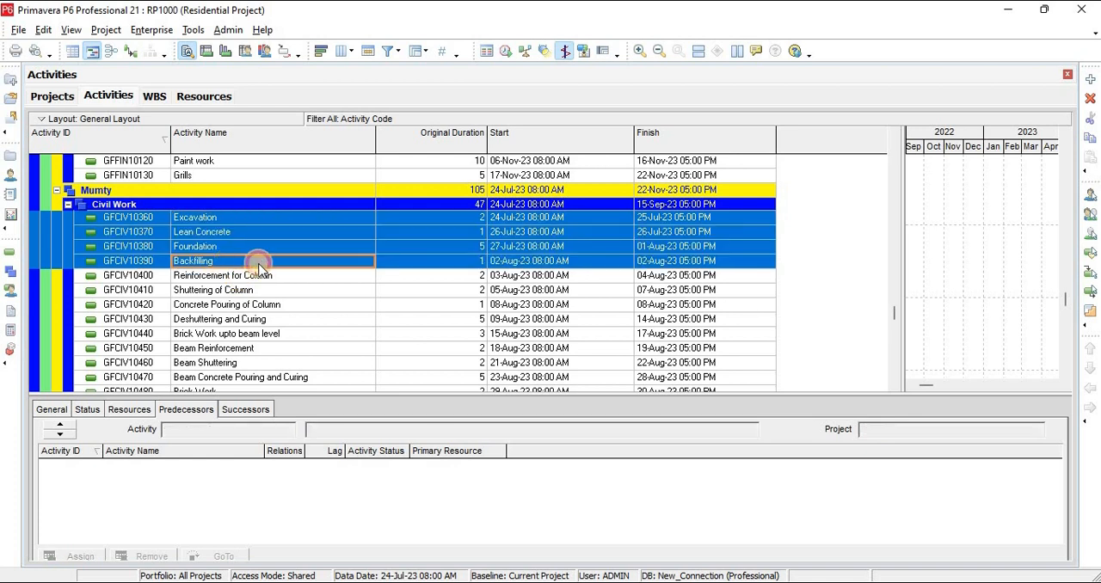
left_click(1089, 100)
left_click(519, 327)
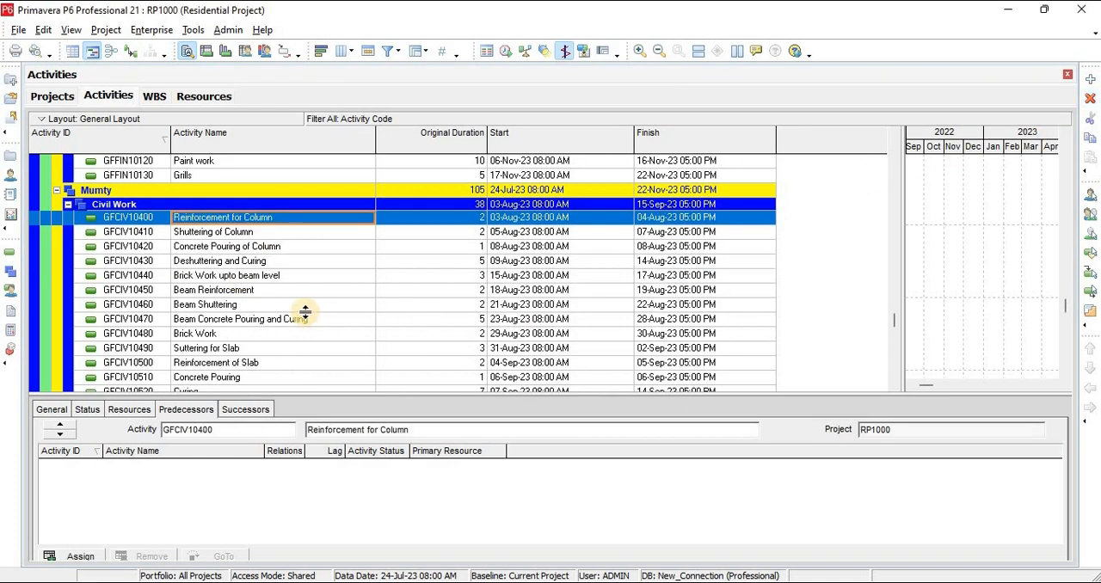
Assign the First Floor Grills (GFFIN10130) as the predecessor of the Mumty Reinforcement for Column (GFCIV10400)
left_click(76, 556)
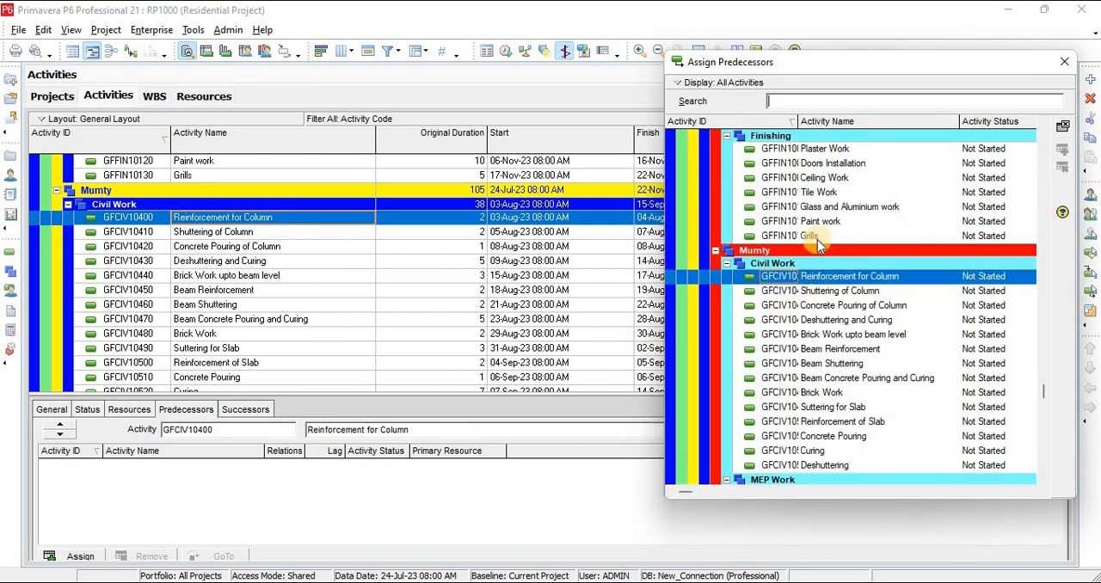
double_click(814, 239)
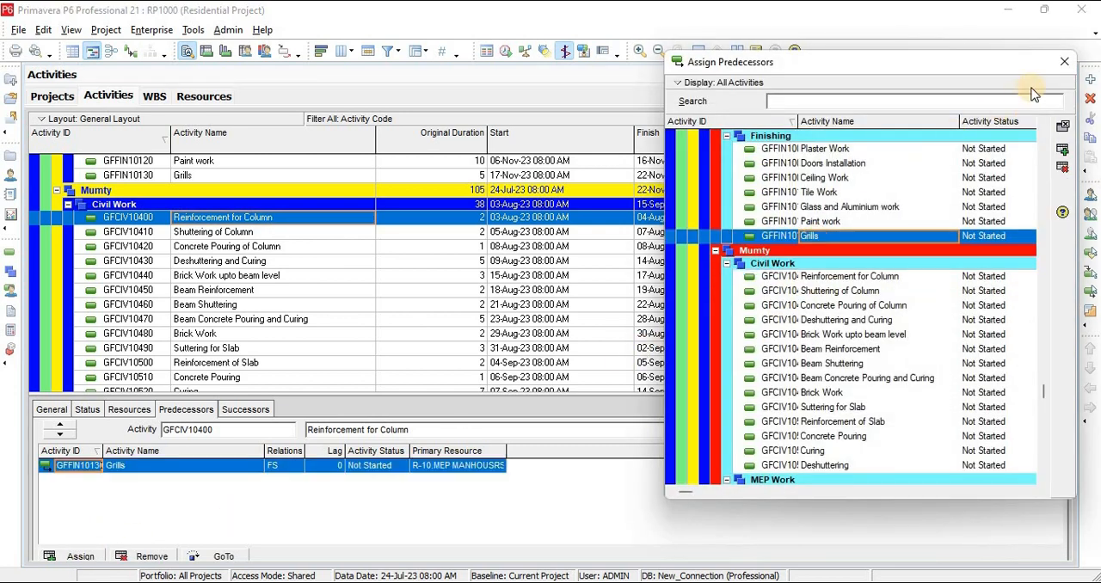
left_click(1064, 62)
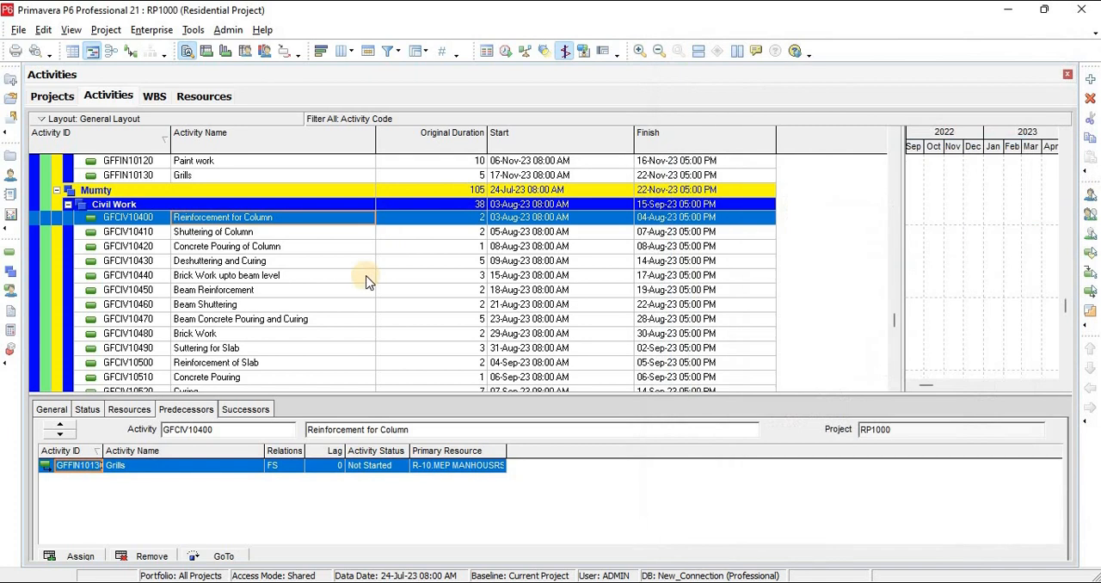
Assign the Ground Floor Grills (GFFIN10060) as the predecessor of the First Floor Reinforcement for Column (GFCIV10220)
left_click(241, 175)
scroll(300, 295, "up", 10)
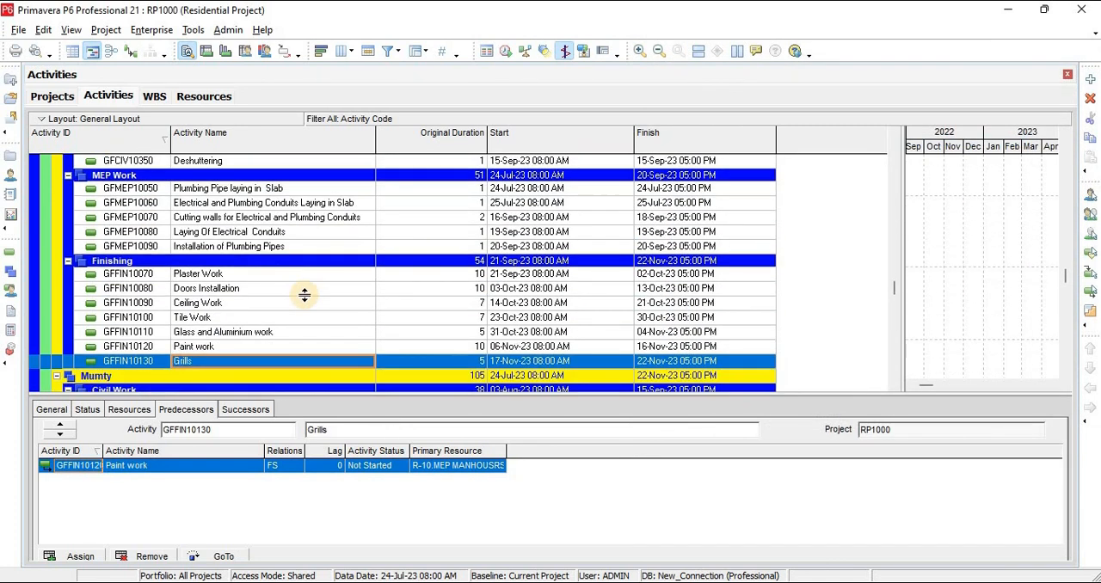
scroll(304, 295, "up", 5)
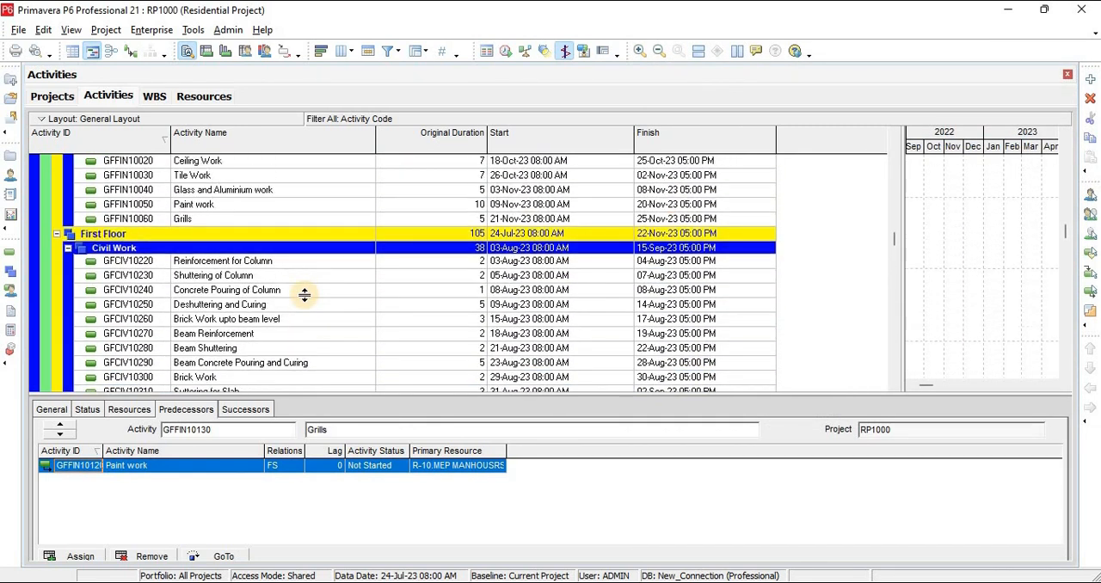
scroll(304, 293, "down", 1)
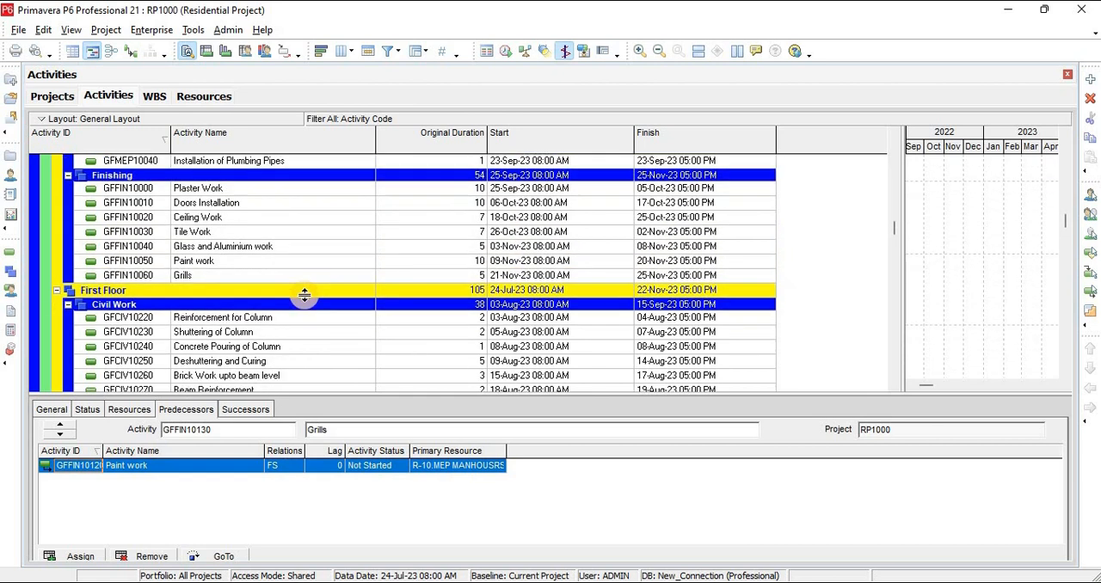
scroll(250, 311, "up", 2)
scroll(251, 308, "down", 4)
left_click(253, 289)
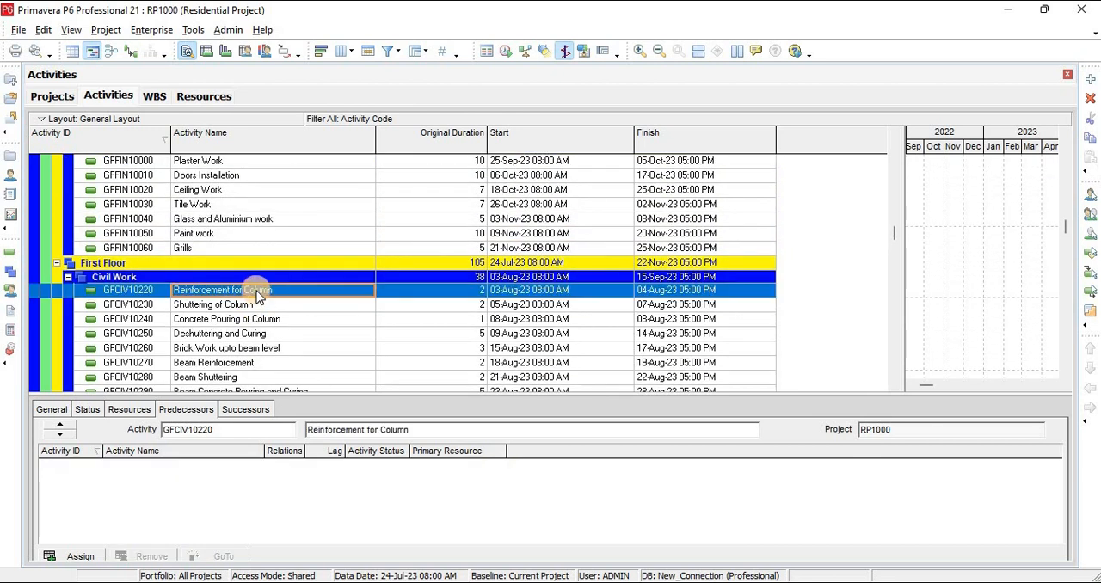
left_click(80, 556)
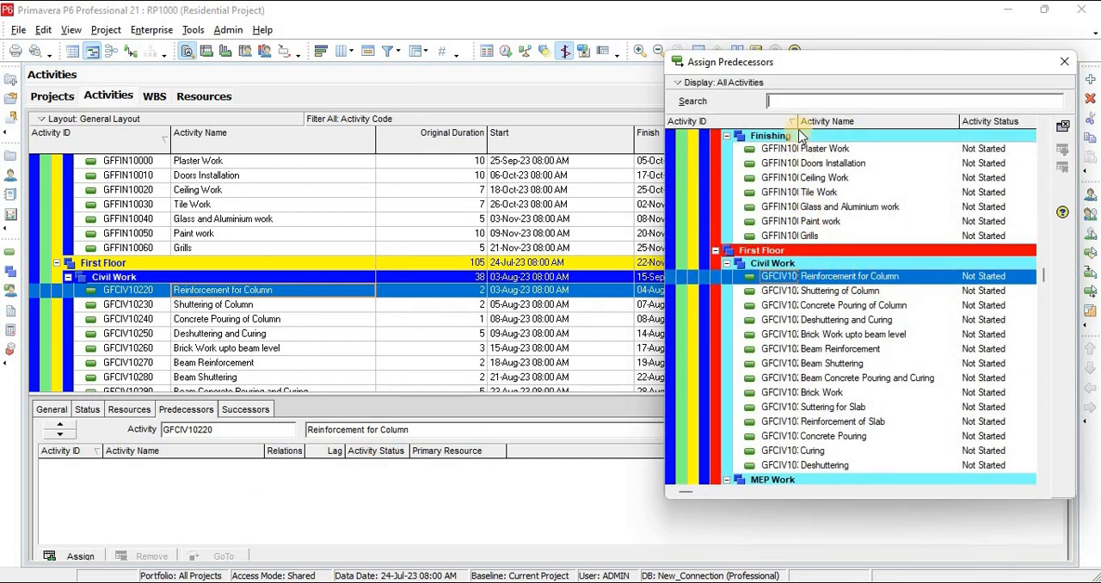
left_click_drag(800, 120, 864, 119)
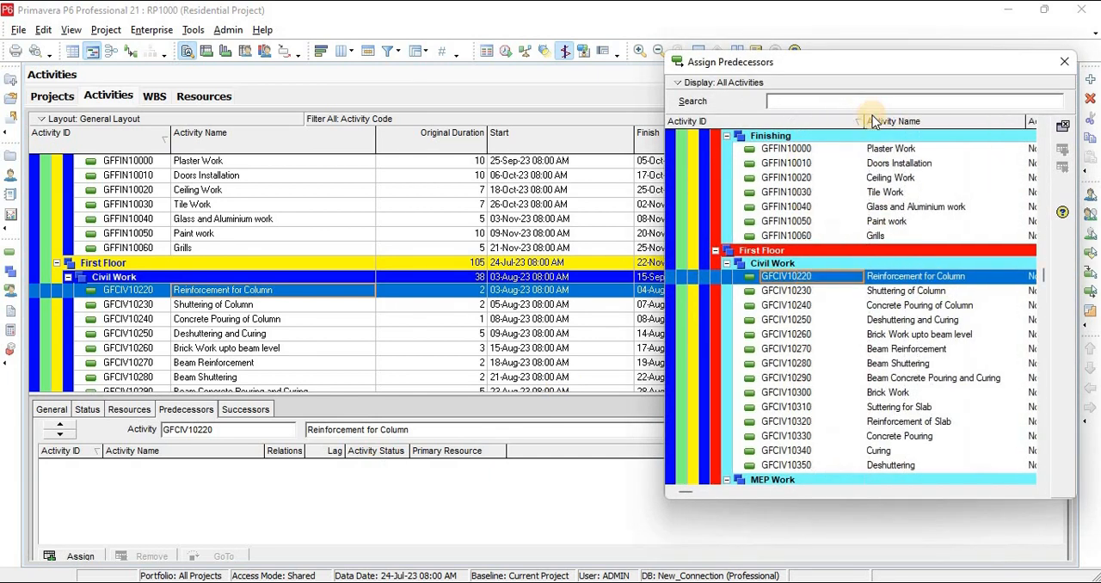
double_click(884, 241)
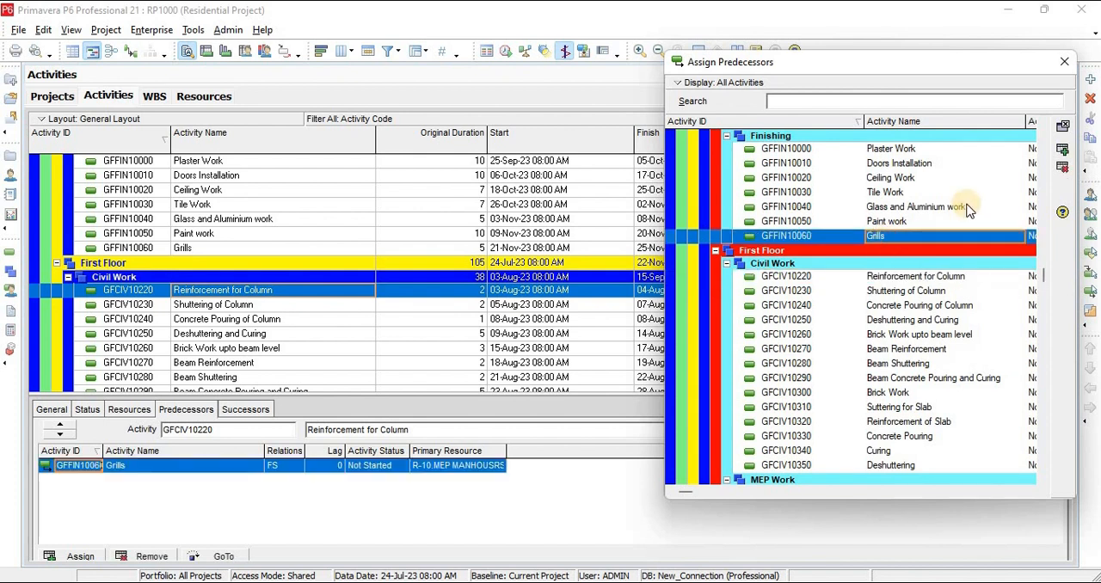
left_click(1065, 62)
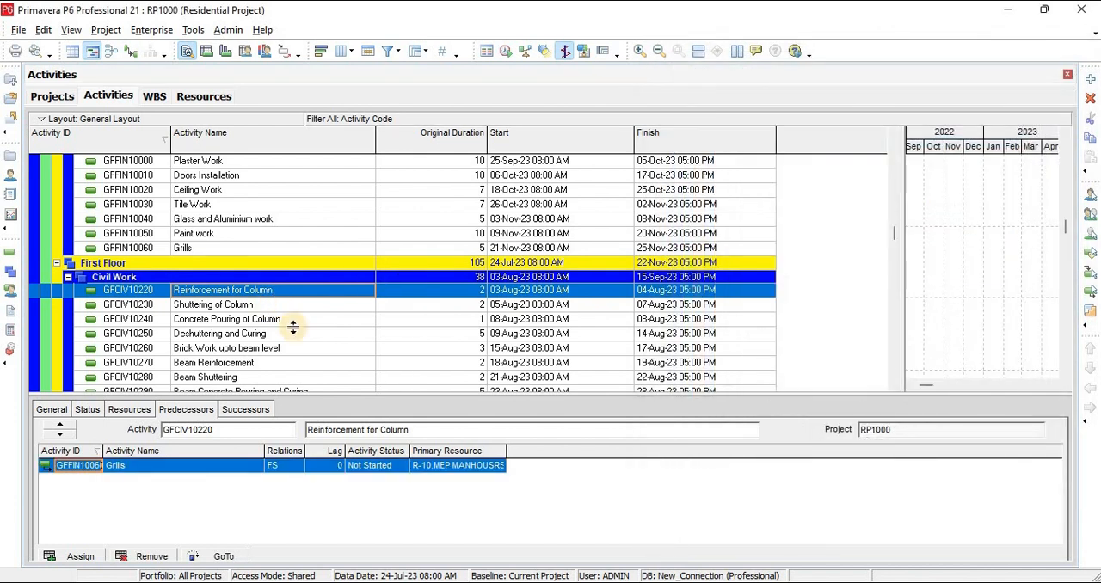
Assign Reinforcement of Slab (GFCIV10320) as the predecessor of the First Floor Plumbing Pipe laying in Slab (GFMEP10050)
left_click(246, 348)
scroll(277, 327, "down", 5)
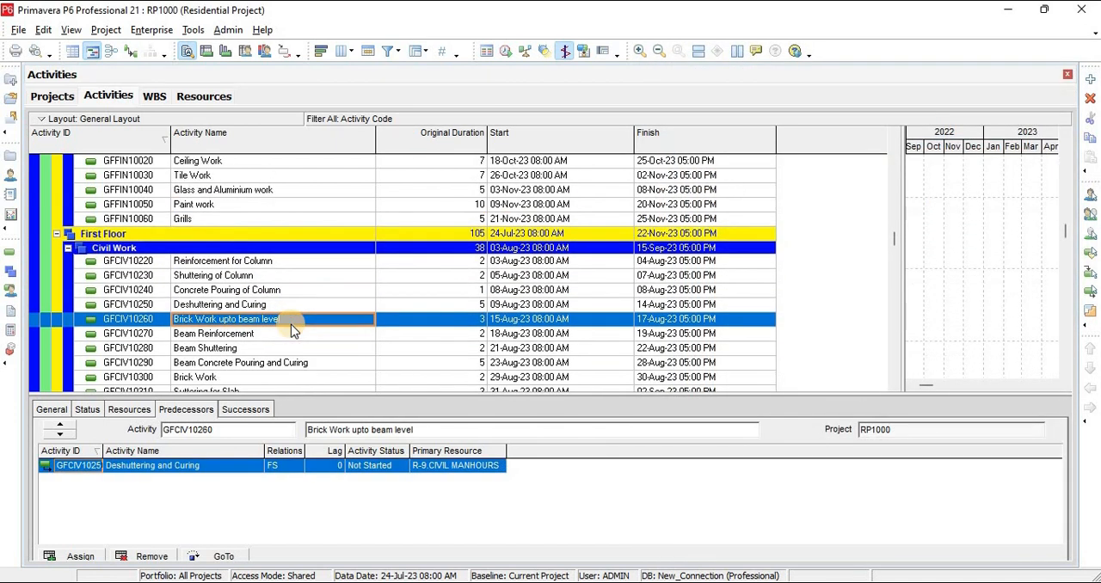
scroll(291, 329, "down", 1)
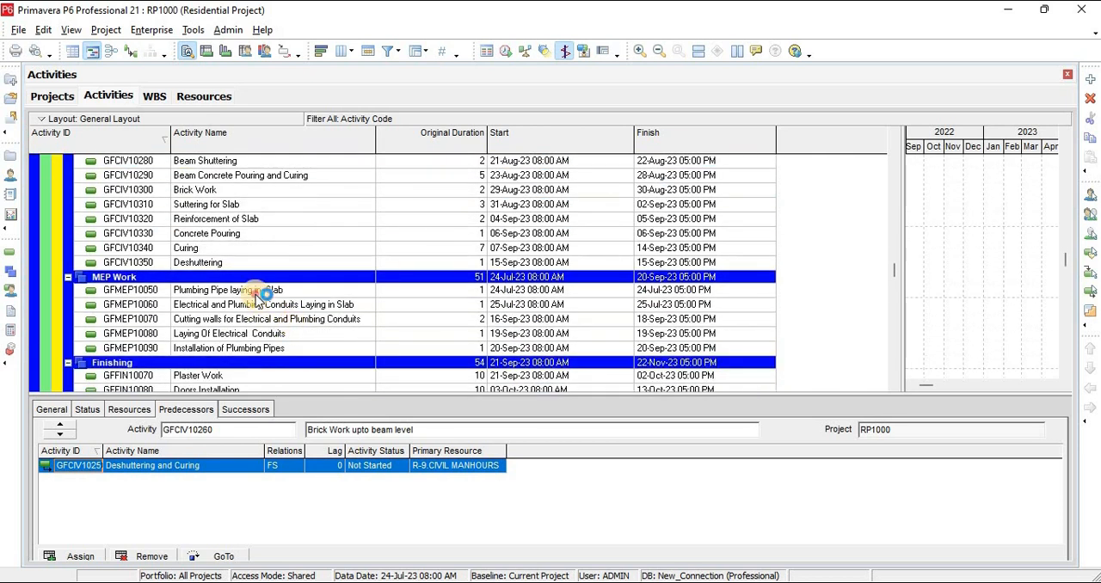
left_click(256, 292)
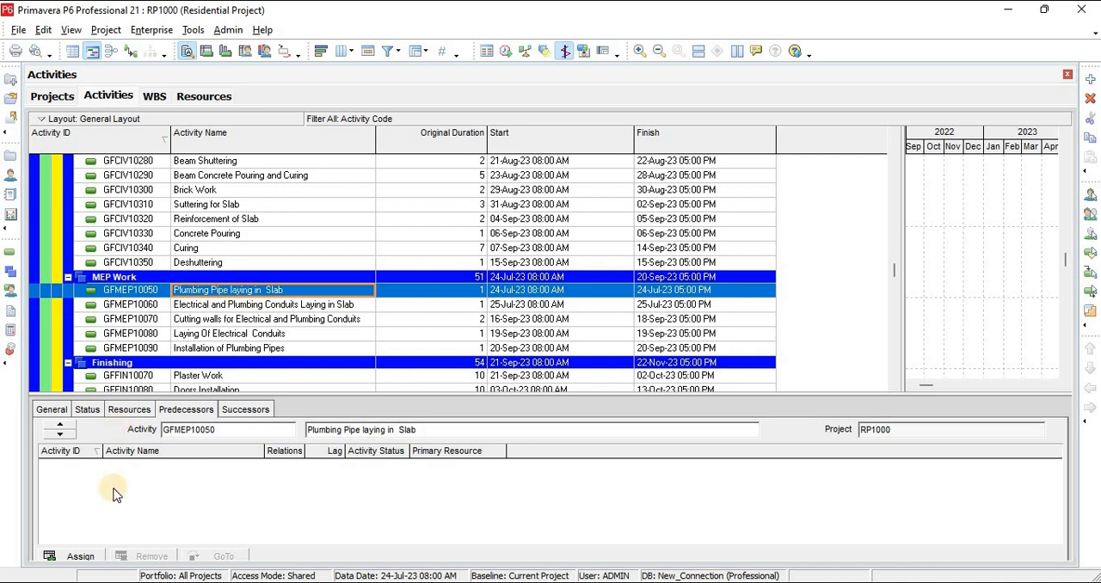
left_click(76, 558)
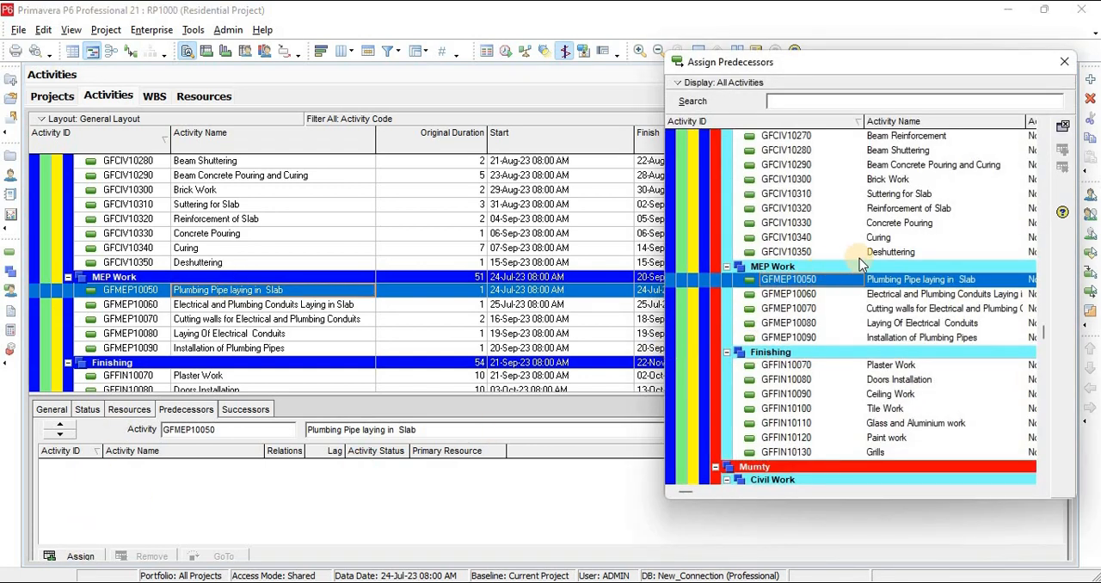
double_click(898, 212)
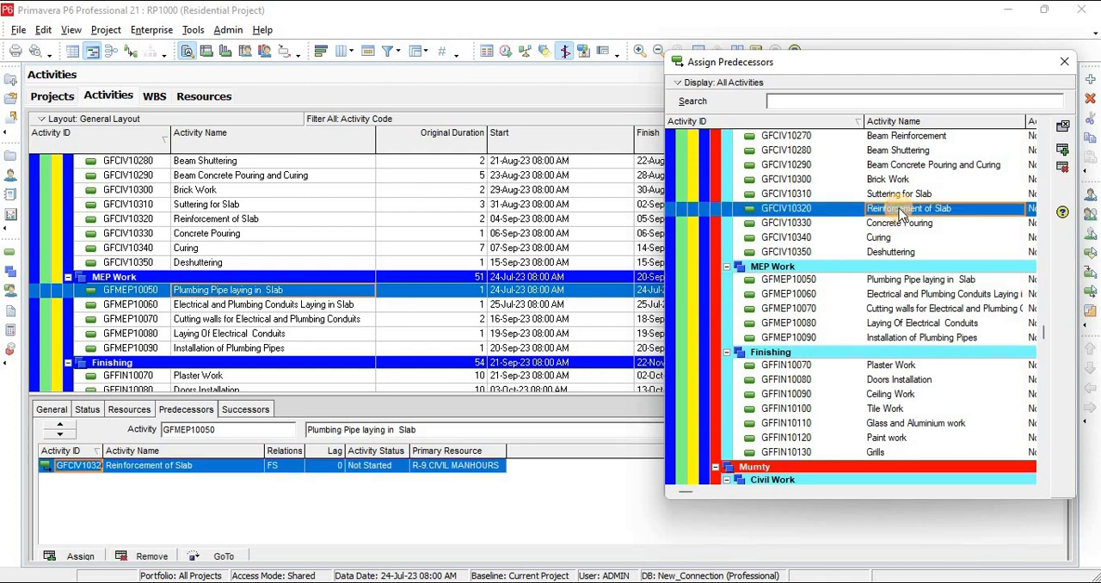
left_click(1063, 64)
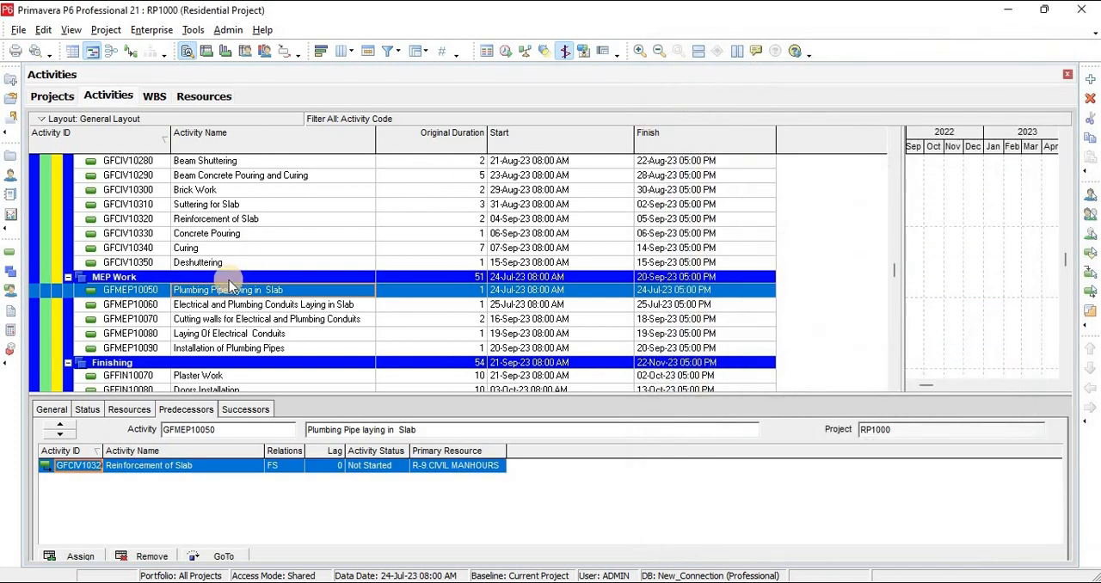
Assign Reinforcement of Slab (GFCIV10500) as the predecessor of the Mumty Plumbing Pipe laying in Slab (GFMEP10100)
left_click(247, 324)
scroll(251, 309, "down", 12)
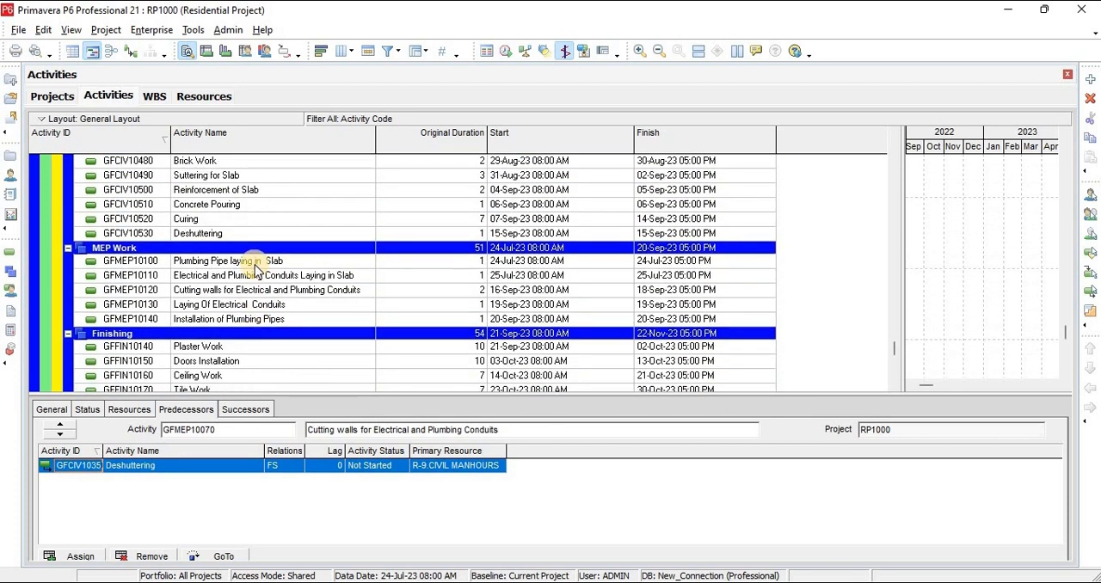
left_click(247, 260)
left_click(80, 556)
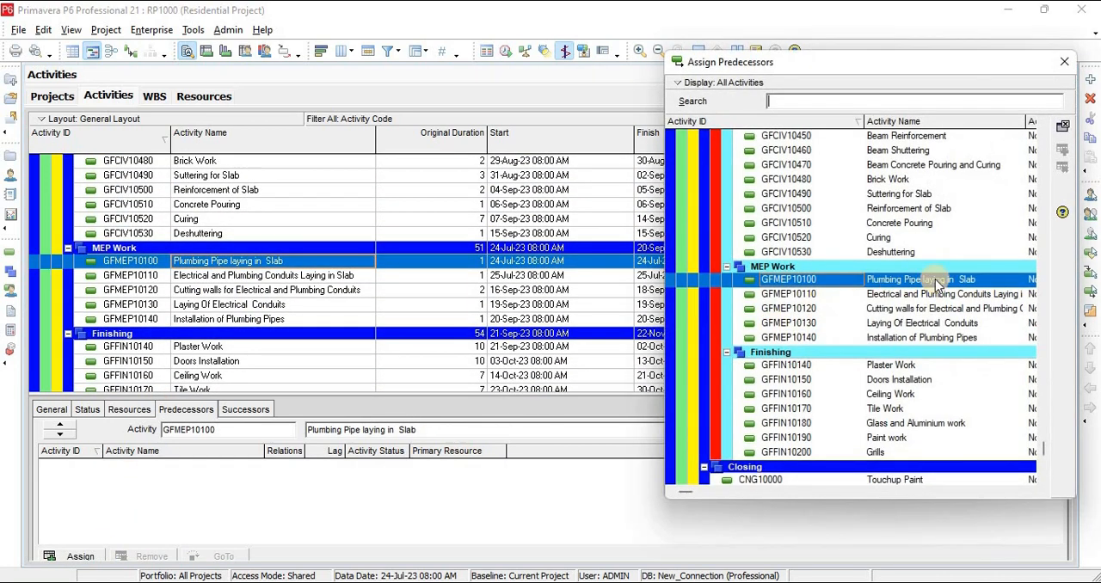
double_click(910, 211)
left_click(1065, 62)
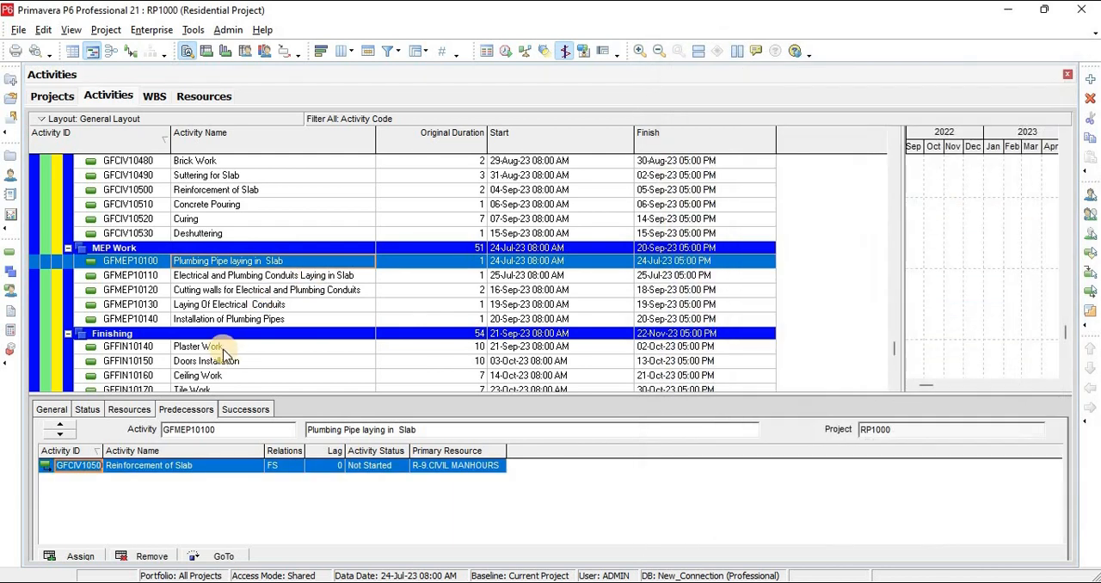
Assign Reinforcement of Slab (GFCIV10140) as the predecessor of the Ground Floor Plumbing Pipe laying in Slab (GFMEP10000)
left_click(222, 348)
scroll(252, 364, "down", 3)
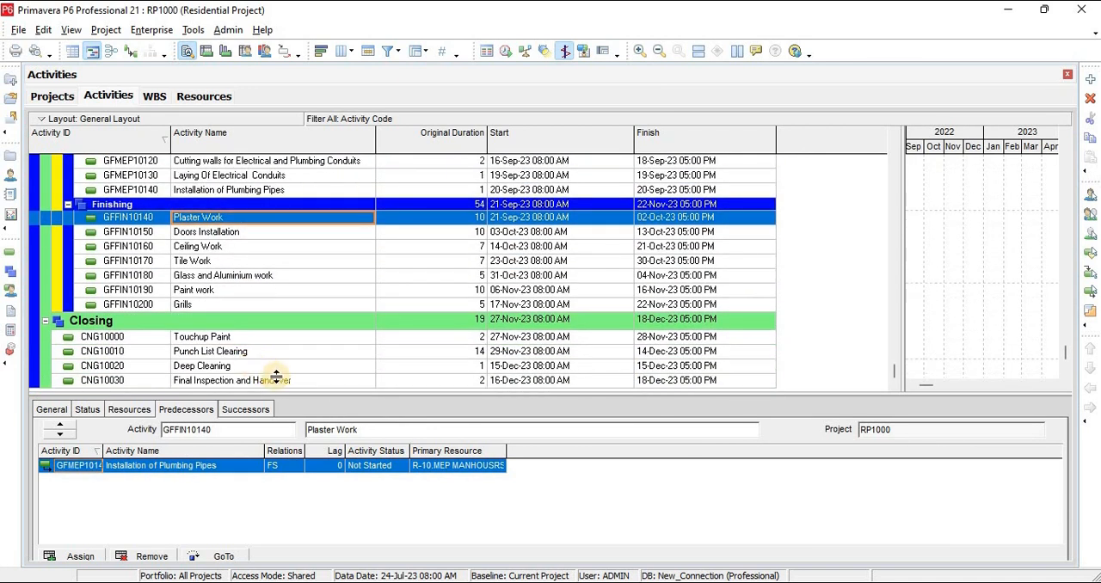
scroll(226, 336, "up", 10)
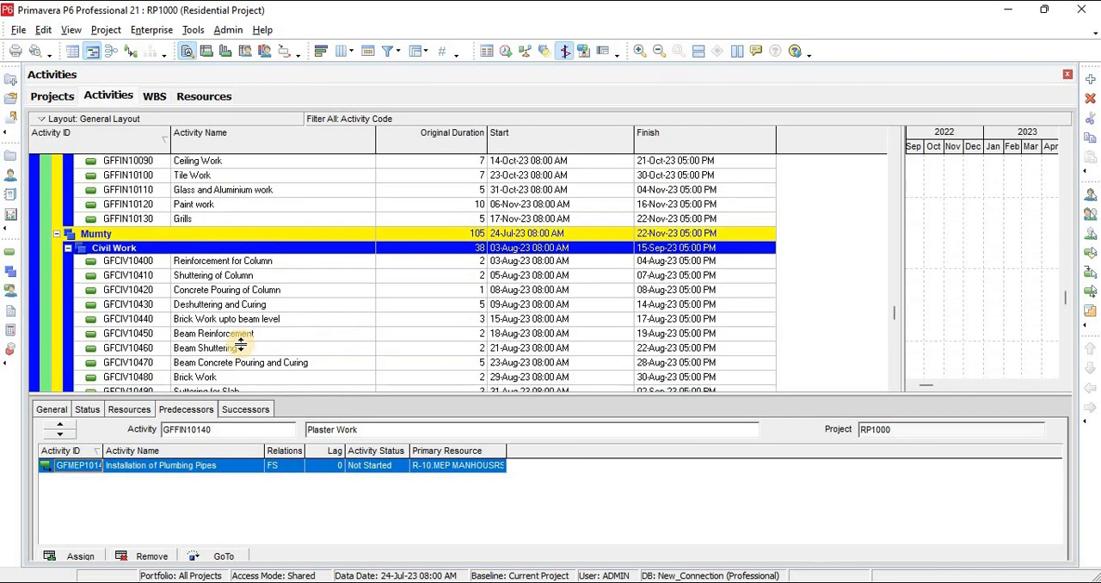
scroll(240, 343, "up", 5)
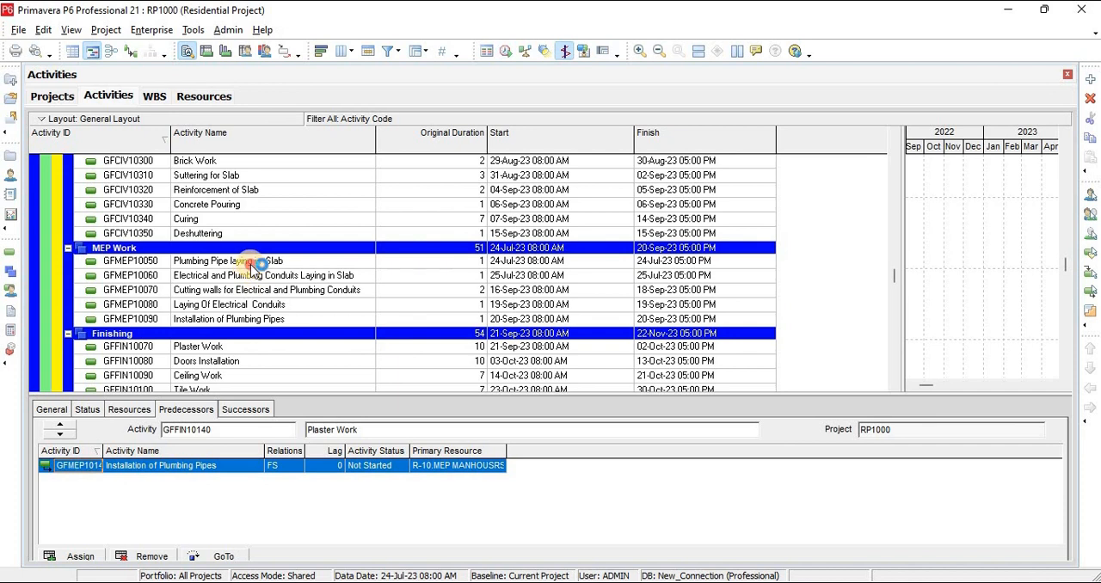
left_click(255, 263)
scroll(250, 292, "up", 10)
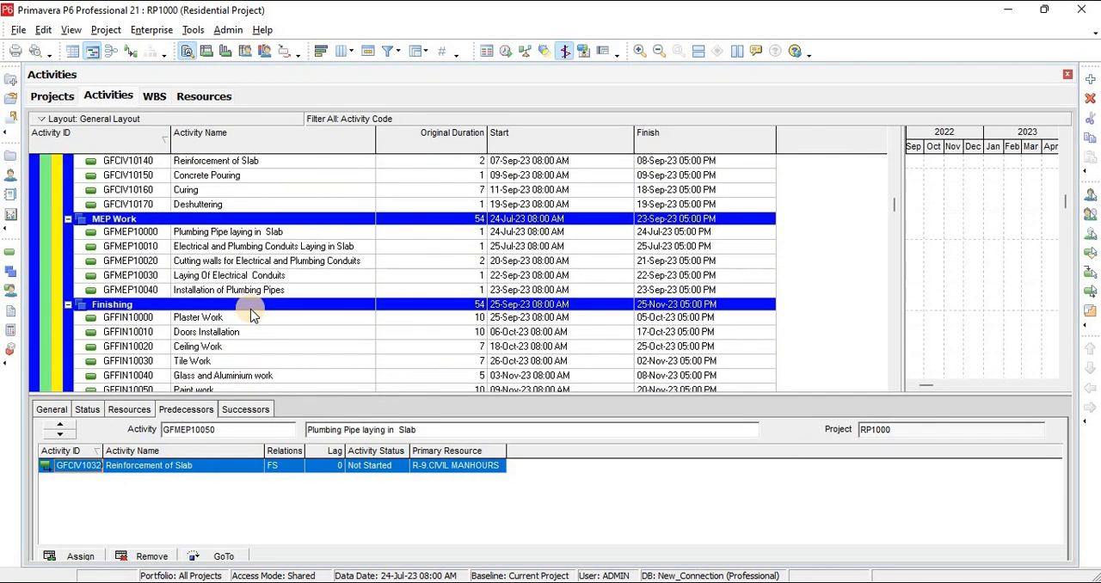
scroll(252, 316, "up", 1)
left_click(239, 276)
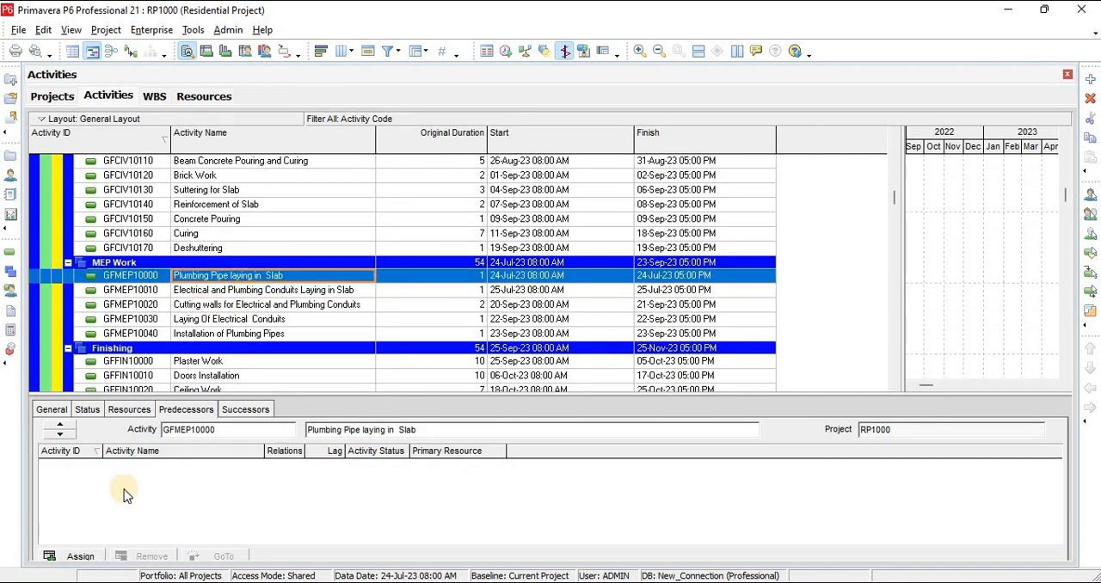
left_click(76, 559)
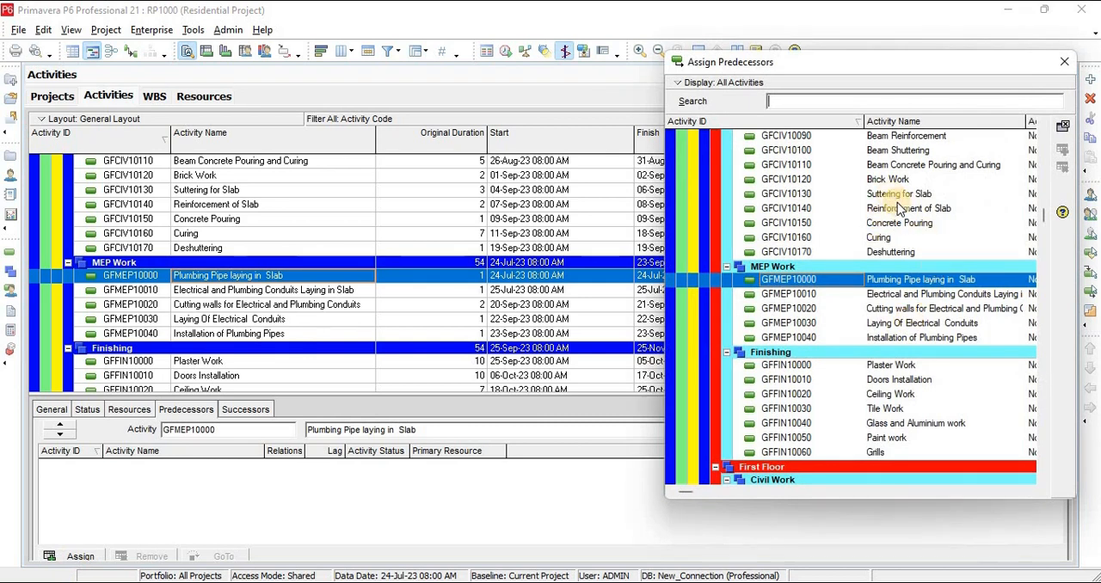
double_click(898, 211)
left_click(1064, 62)
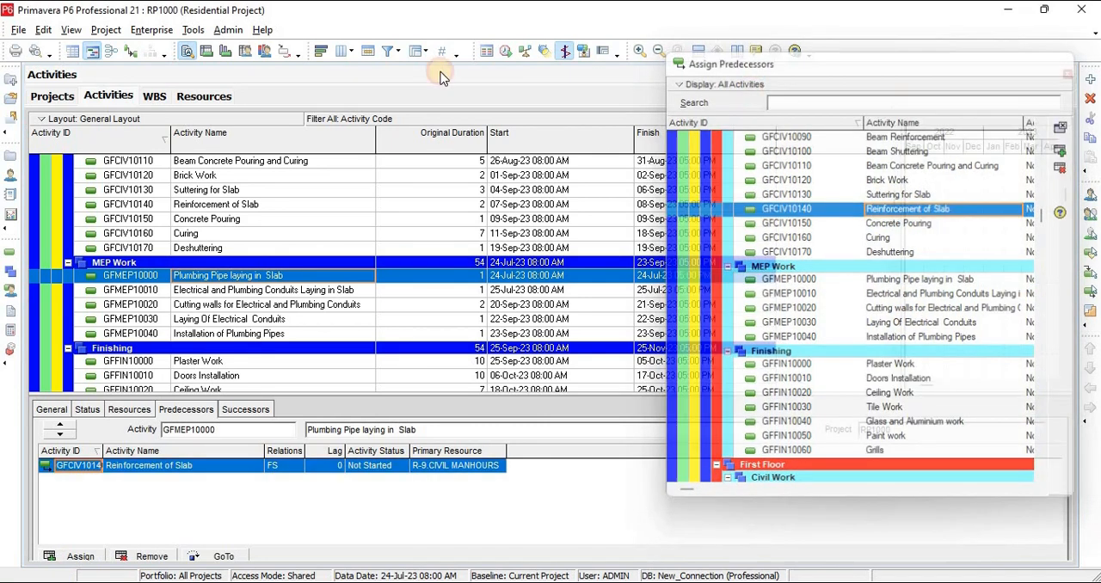
Reschedule the project using its own data date and open the scheduling log
left_click(506, 51)
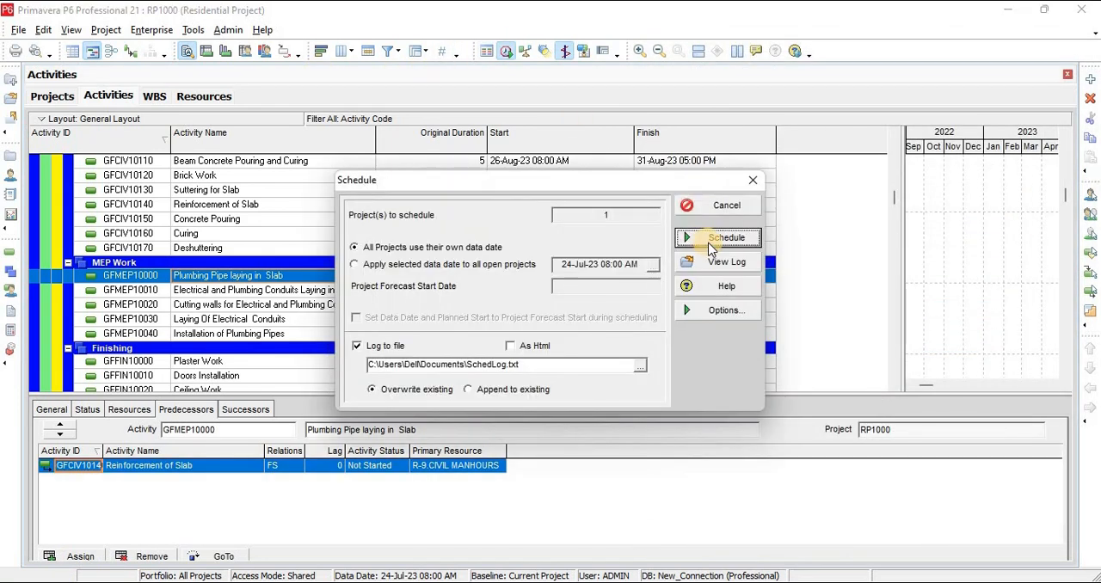
left_click(714, 241)
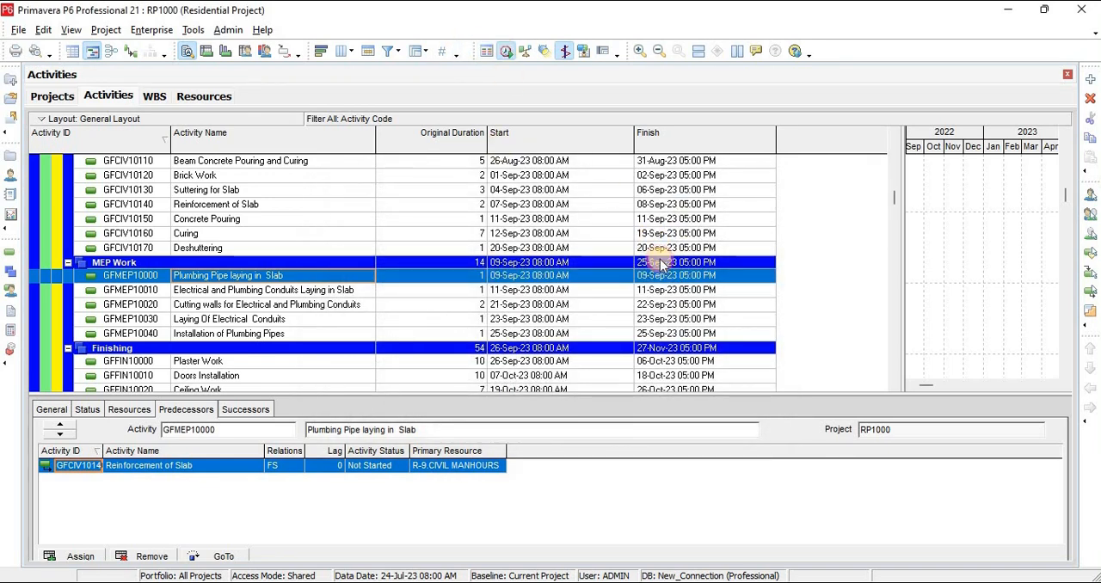
key("F9")
left_click(720, 268)
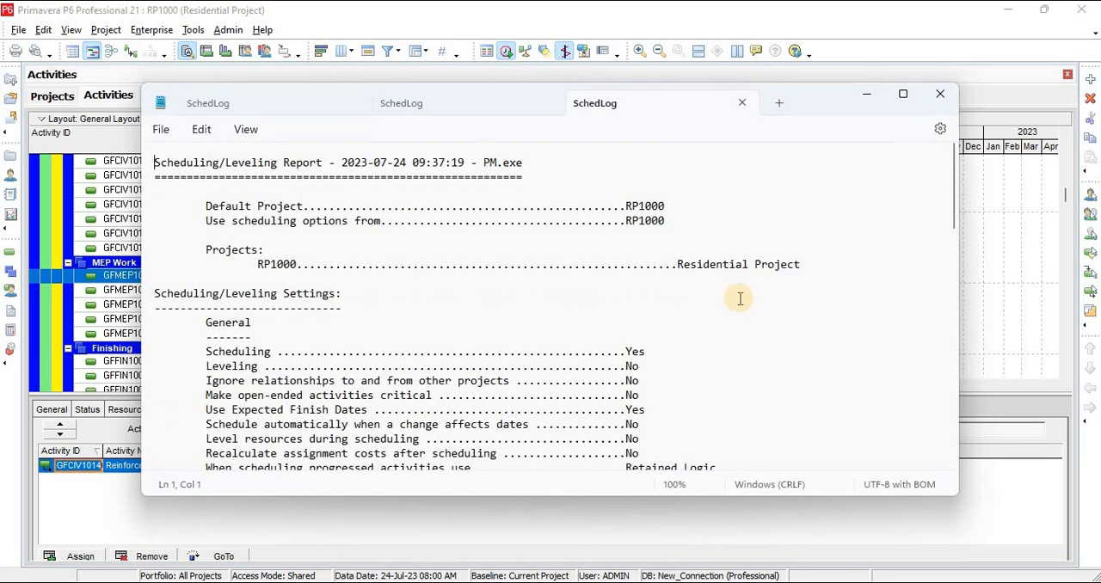
Examine the log's statistics and warnings for activities without predecessors or successors, and return to the activity list in Primavera P6
scroll(602, 344, "down", 10)
scroll(607, 345, "down", 6)
scroll(602, 343, "up", 9)
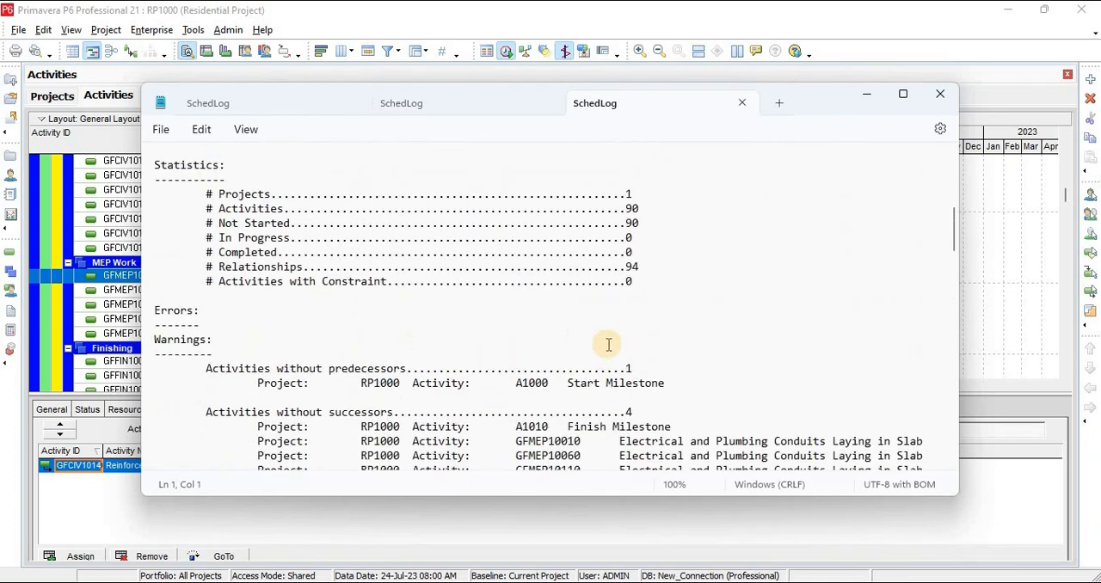
scroll(616, 346, "down", 2)
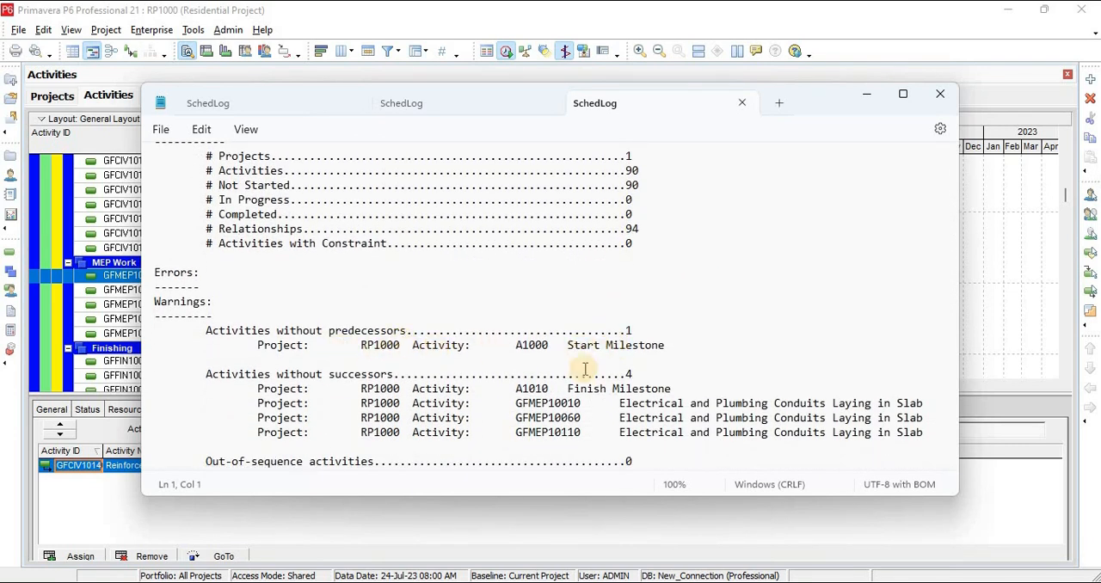
left_click(675, 346)
key("shift+Down")
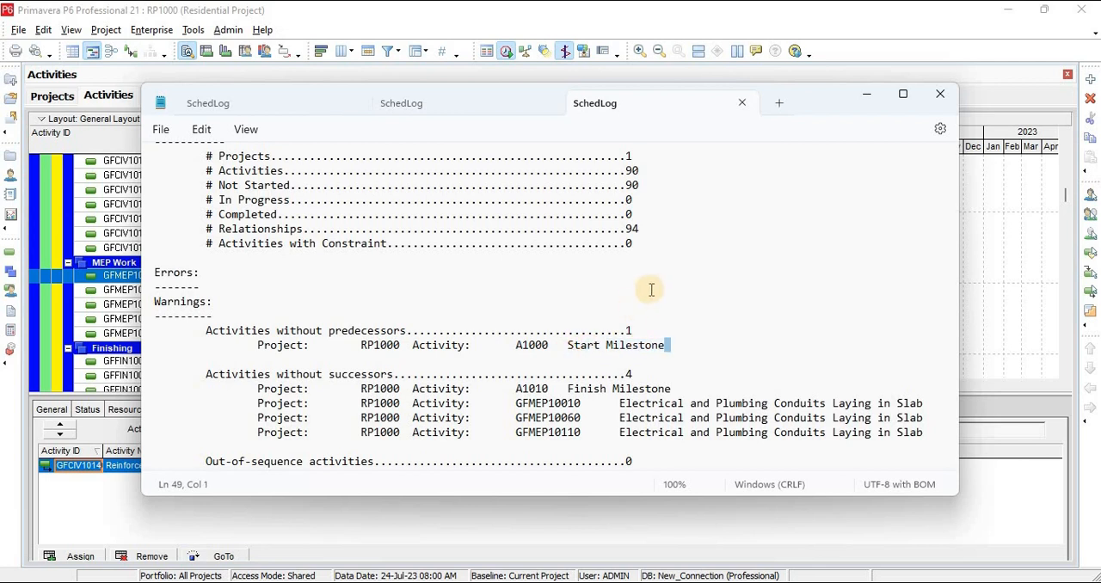
scroll(651, 300, "down", 3)
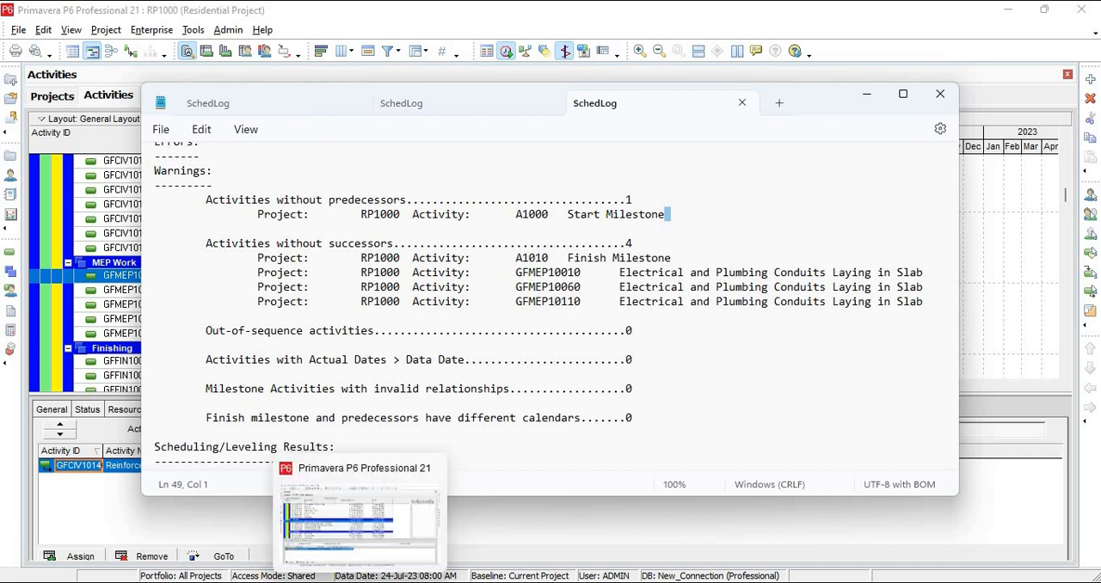
left_click(360, 582)
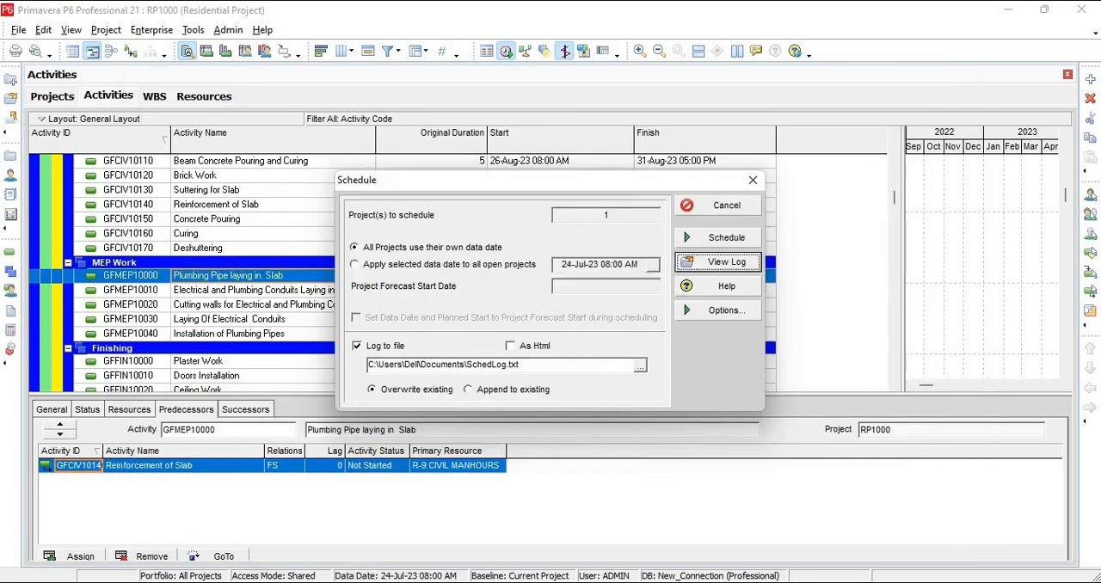
left_click(750, 184)
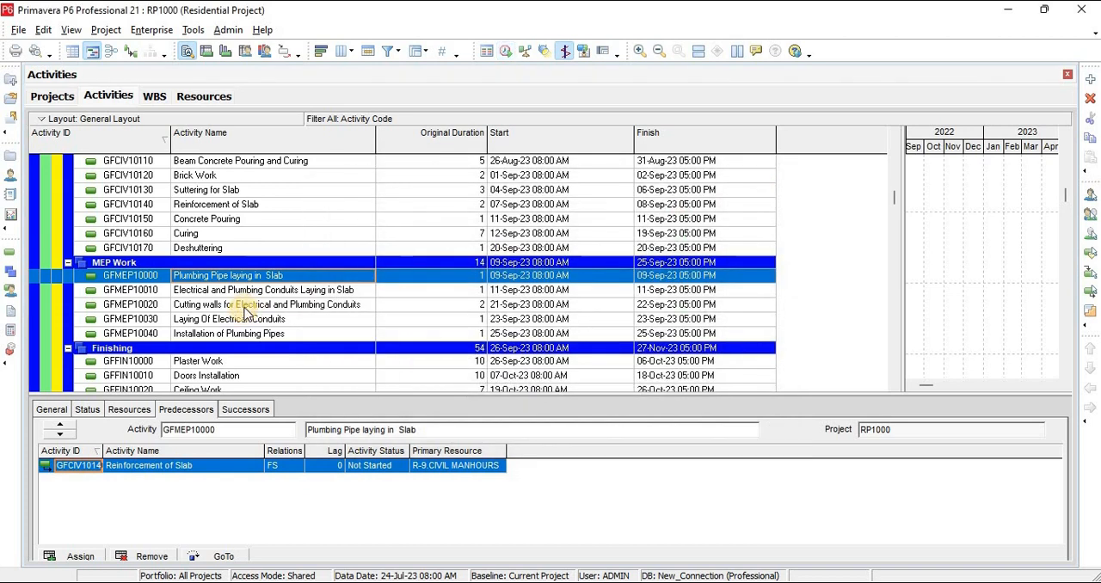
Assign Concrete Pouring (GFCIV10150) as the successor of the Ground Floor Electrical and Plumbing Conduits Laying in Slab (GFMEP10010) and reschedule the project
left_click(260, 292)
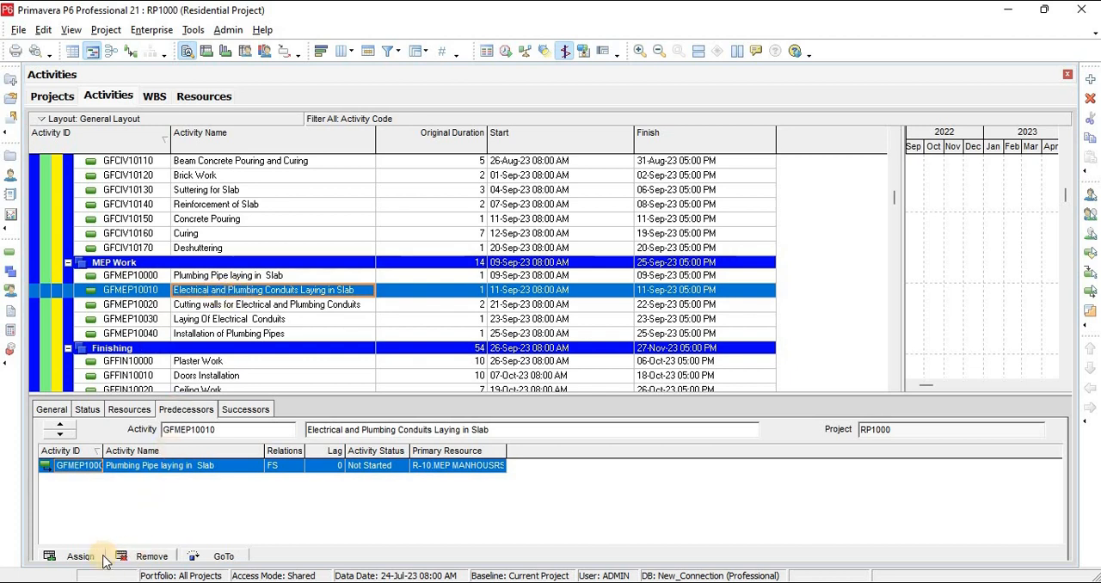
left_click(245, 409)
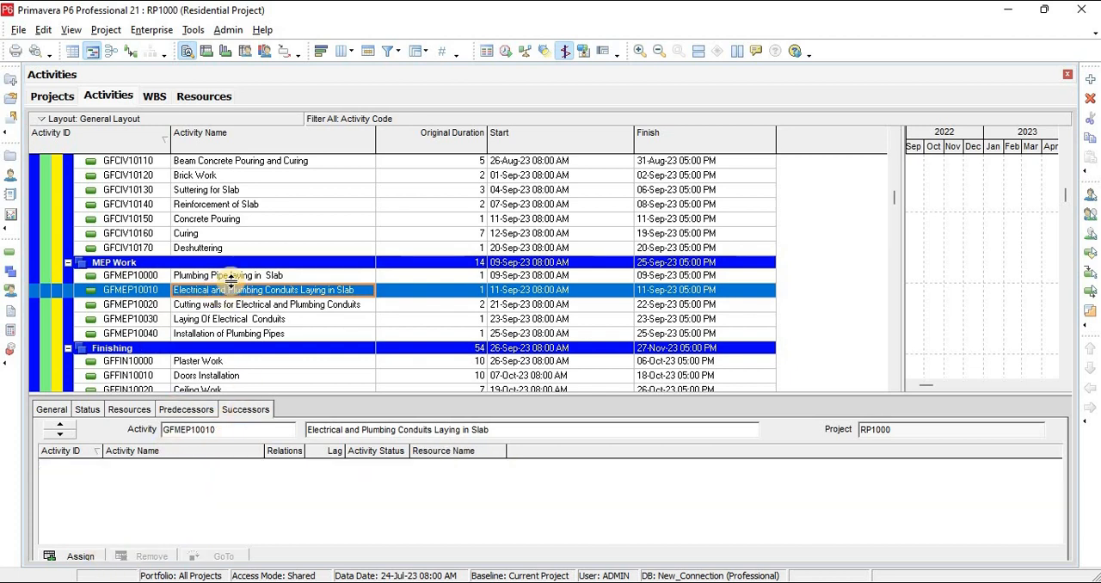
scroll(230, 283, "up", 2)
scroll(230, 281, "up", 6)
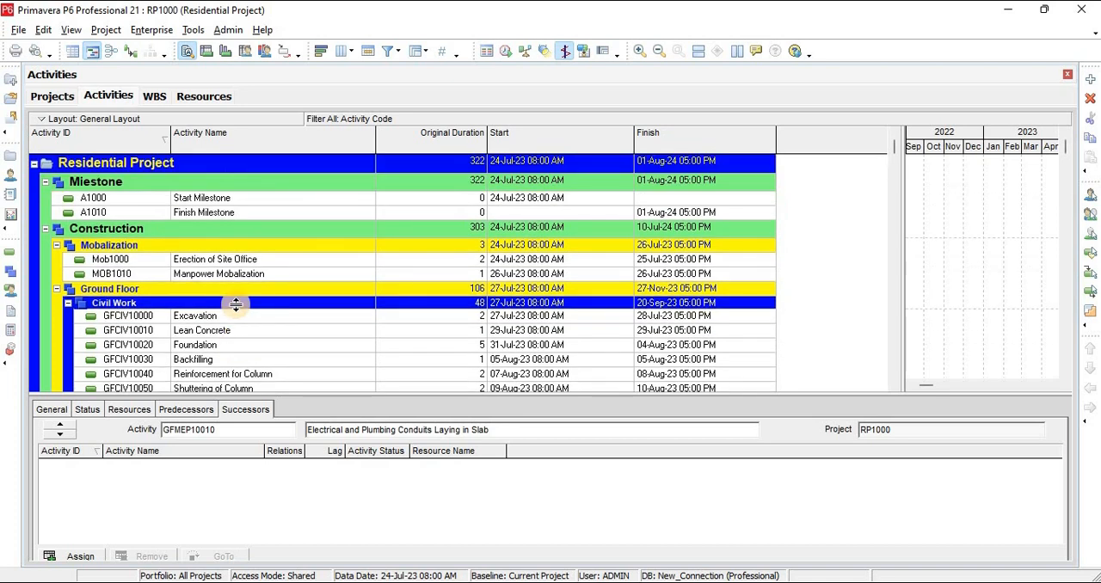
scroll(236, 306, "down", 6)
scroll(233, 307, "down", 1)
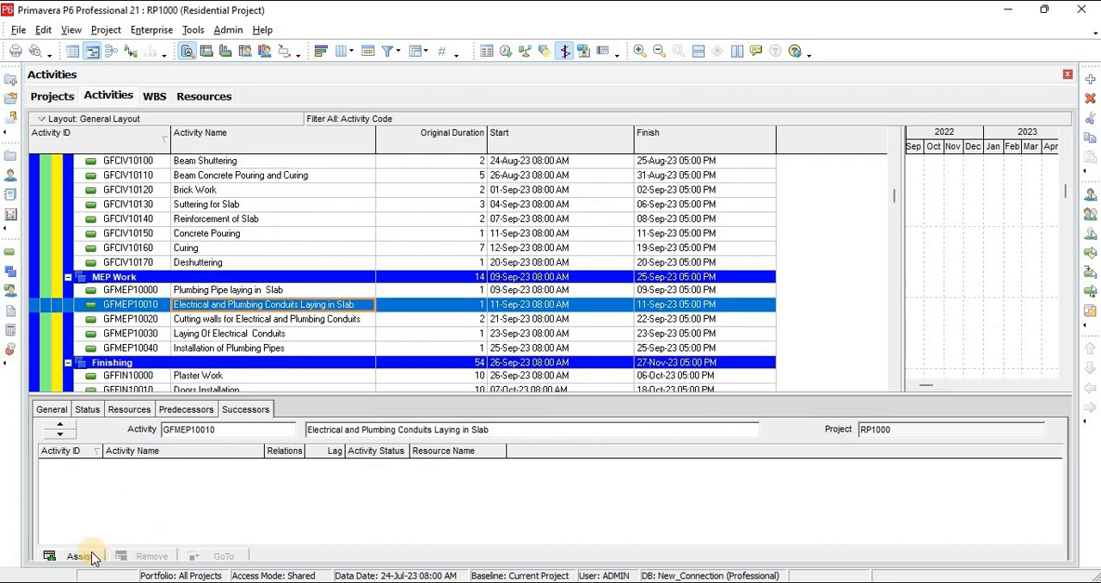
left_click(80, 556)
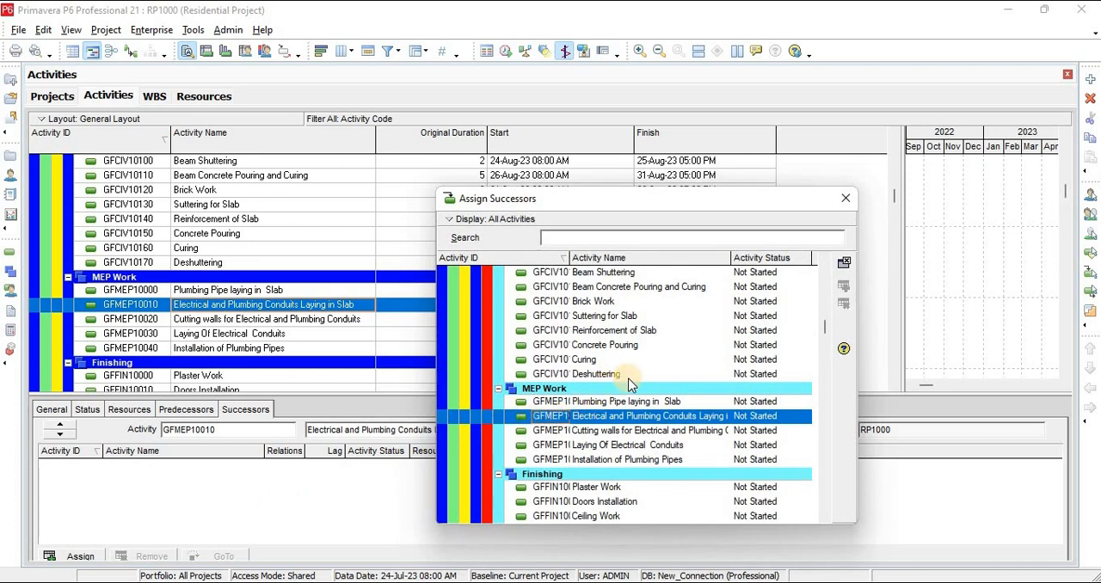
double_click(599, 345)
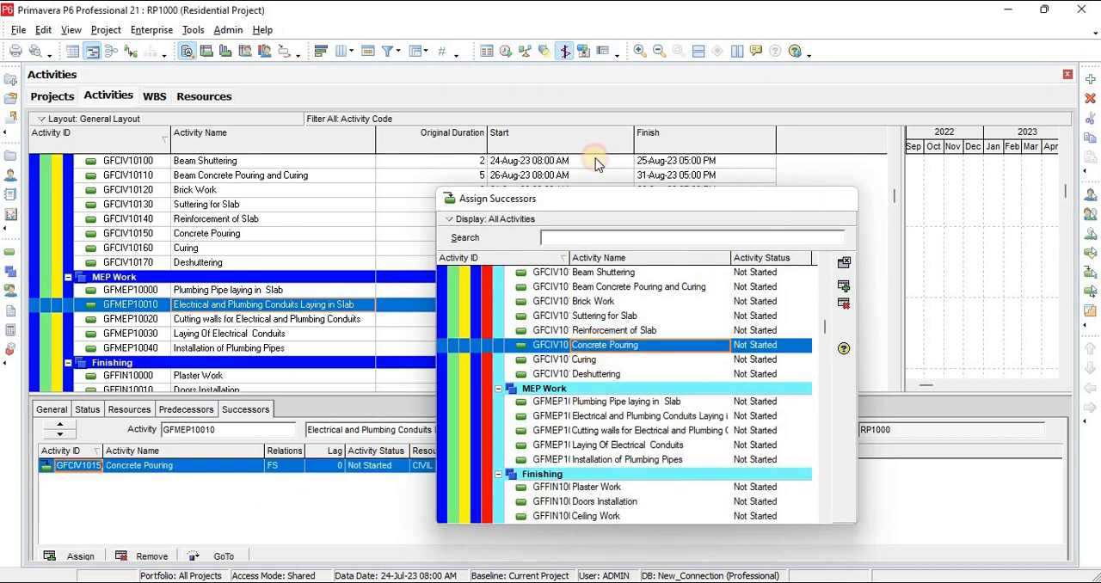
left_click(597, 164)
left_click(503, 50)
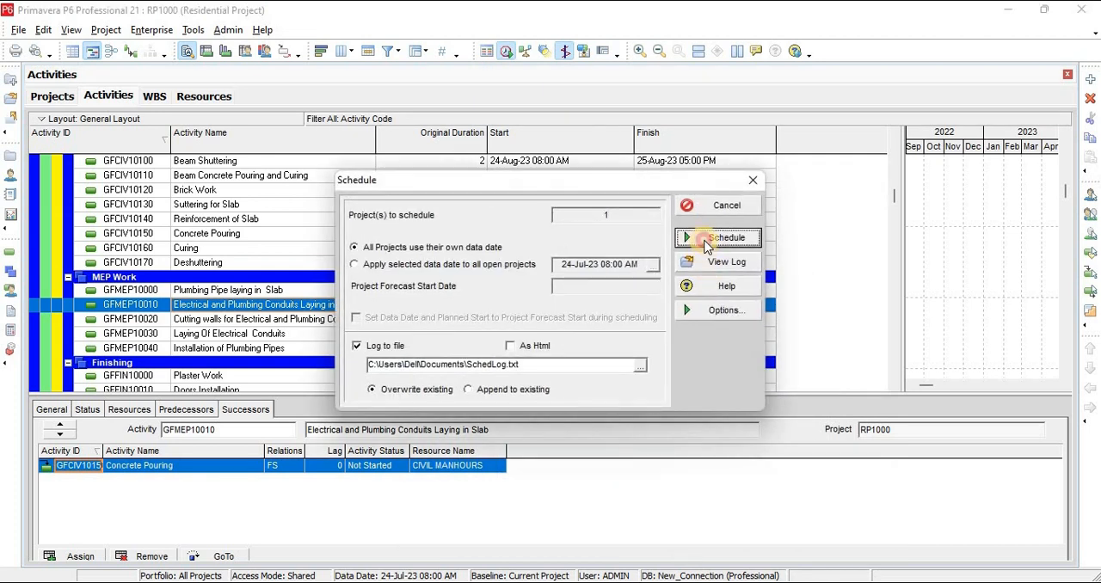
left_click(717, 238)
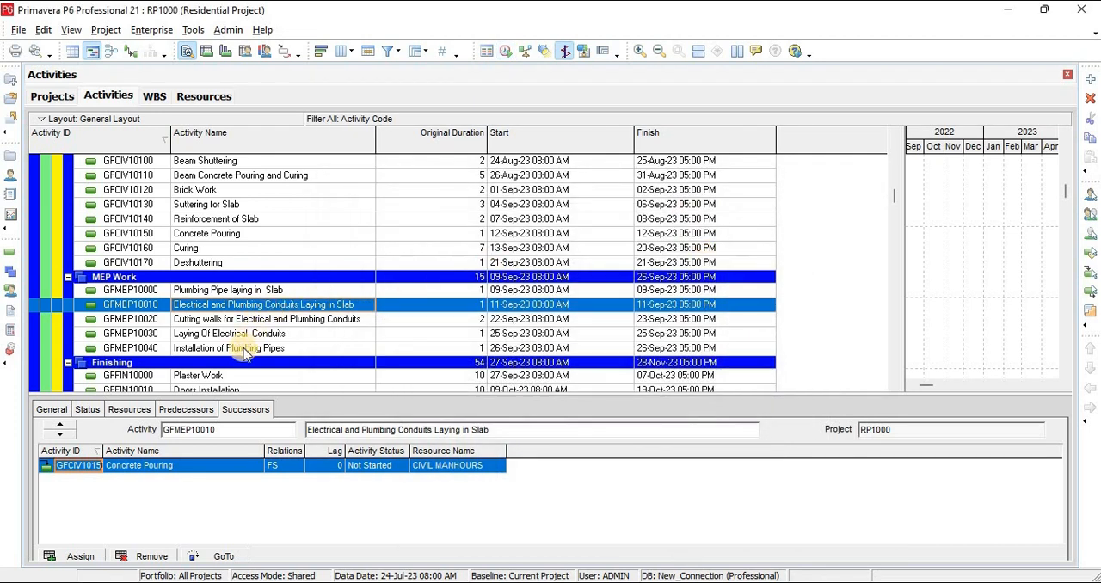
Assign Concrete Pouring (GFCIV10330) as the successor of the First Floor Electrical and Plumbing Conduits Laying in Slab (GFMEP10060)
left_click(230, 378)
scroll(270, 354, "down", 8)
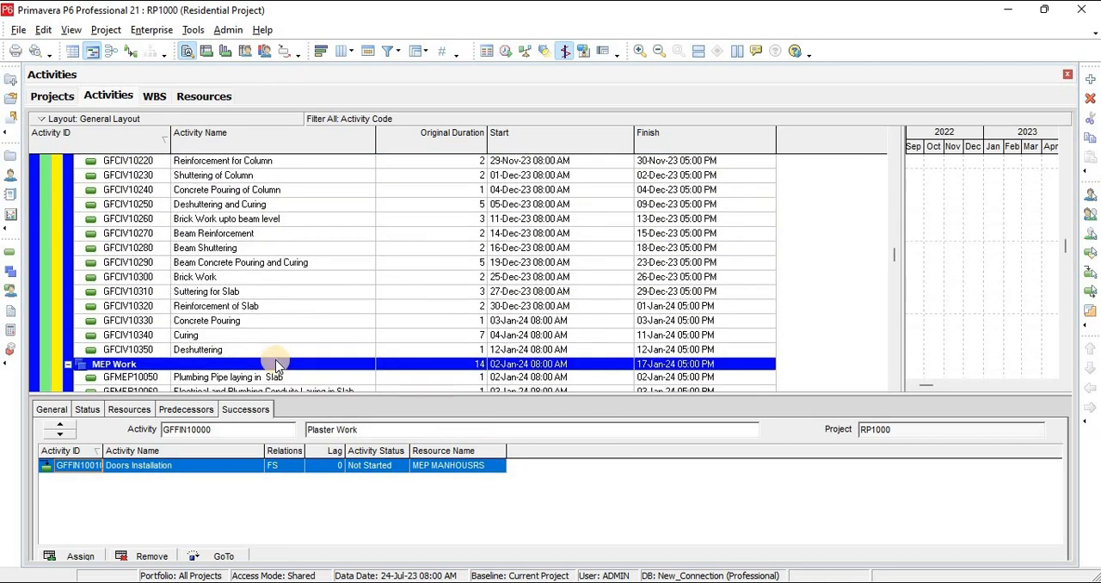
scroll(277, 366, "down", 1)
left_click(263, 333)
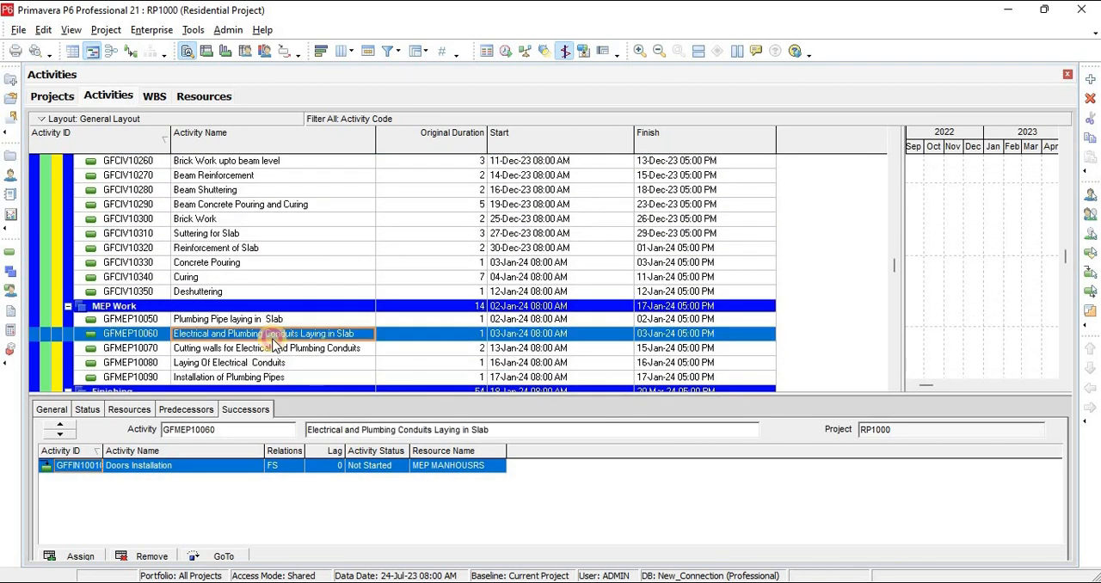
left_click(89, 557)
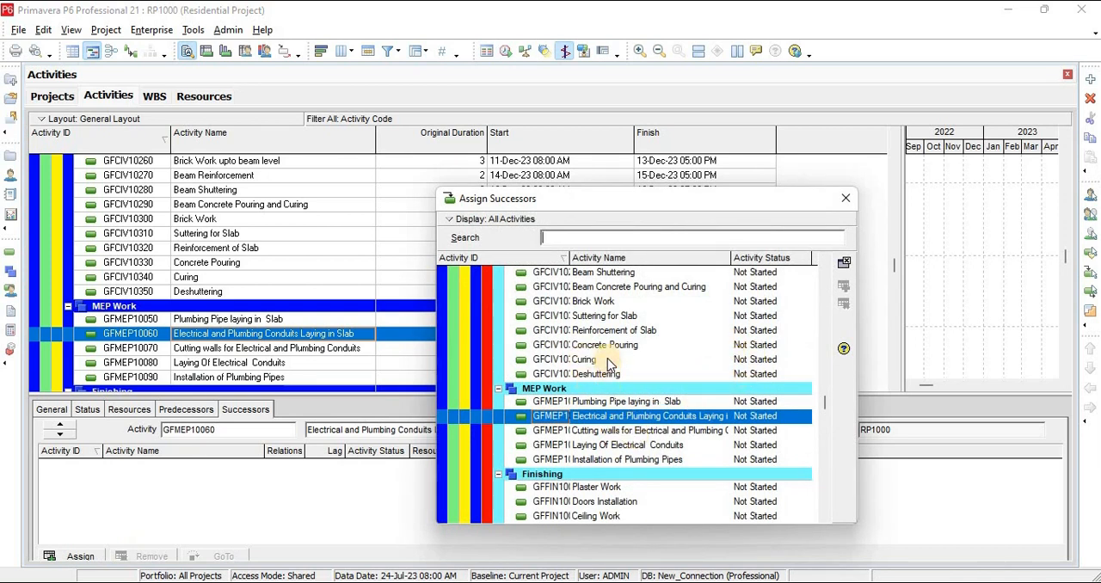
double_click(606, 346)
left_click(845, 197)
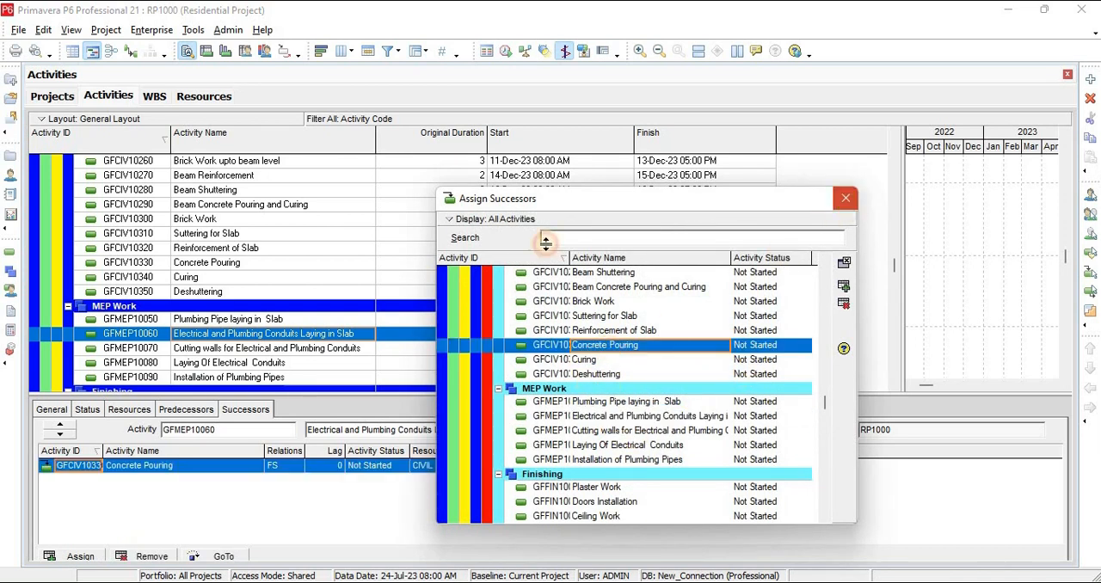
Assign Concrete Pouring (GFCIV10510) as the successor of the Mumty Electrical and Plumbing Conduits Laying in Slab (GFMEP10110)
left_click(278, 362)
scroll(379, 344, "down", 4)
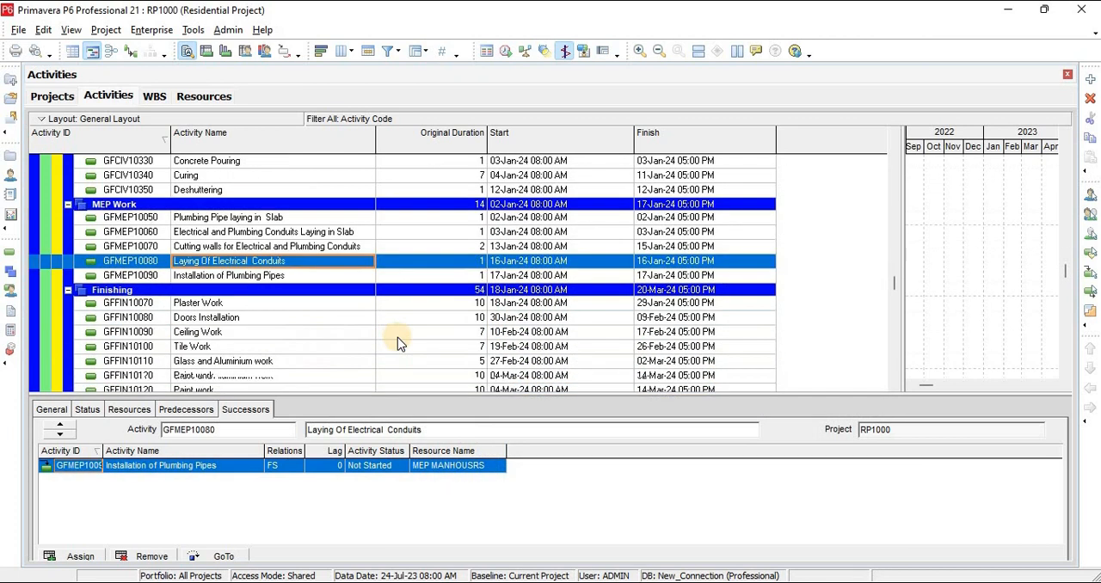
scroll(397, 340, "down", 6)
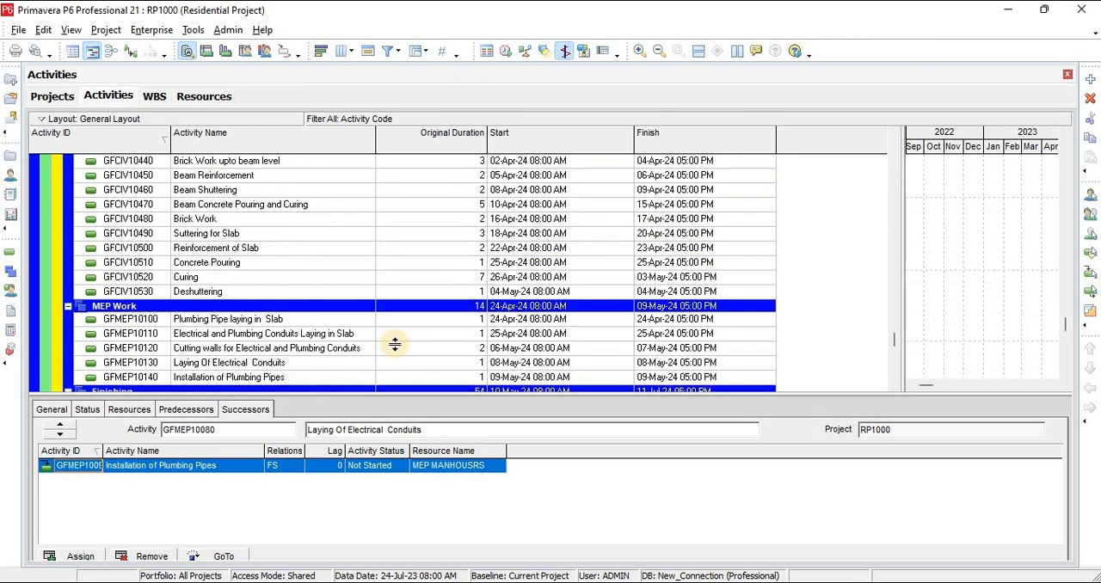
left_click(237, 333)
left_click(80, 557)
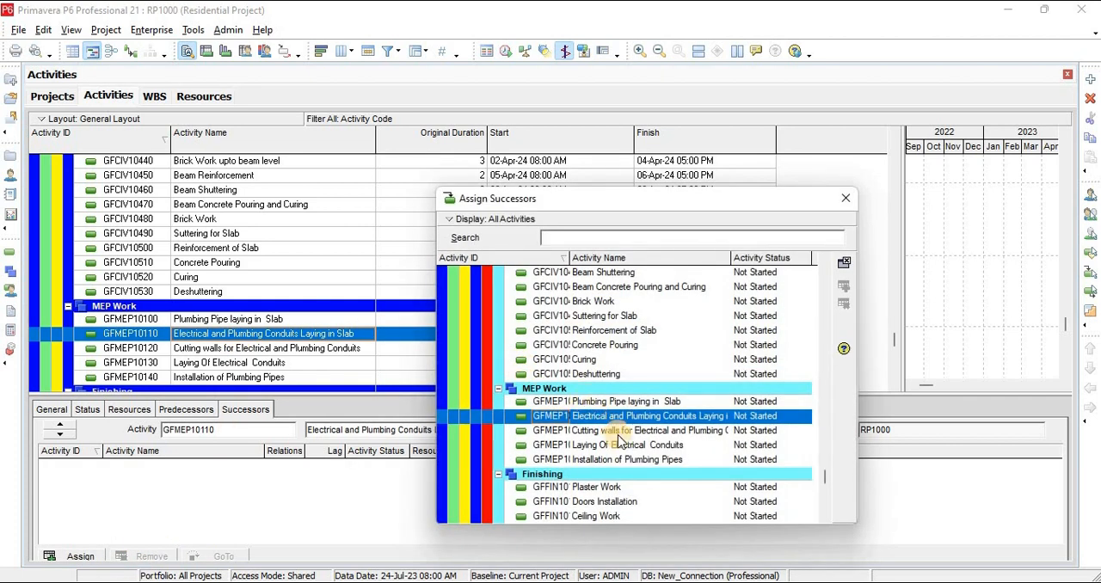
double_click(602, 345)
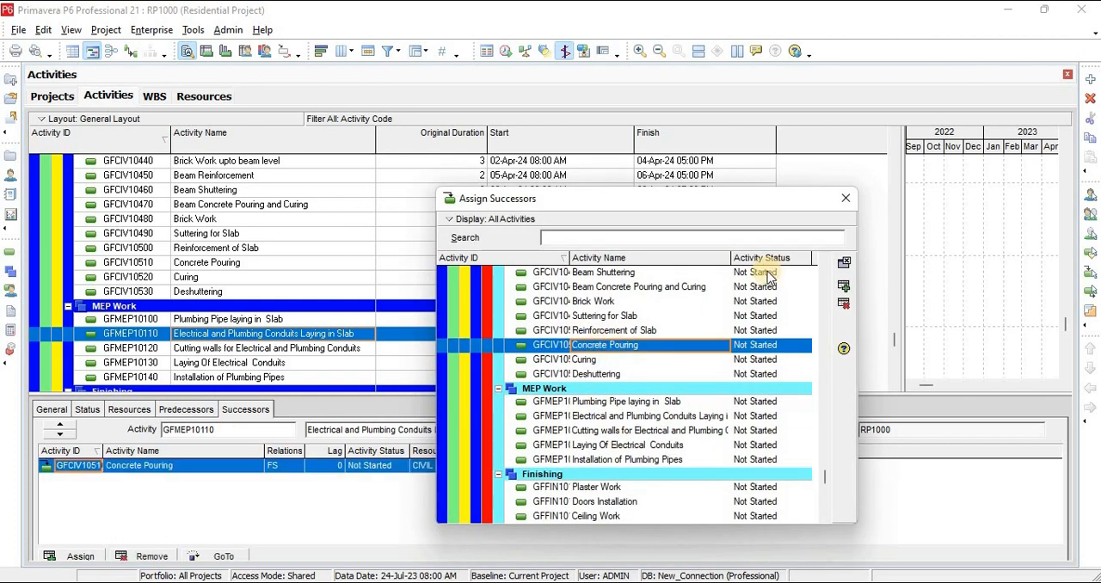
left_click(848, 202)
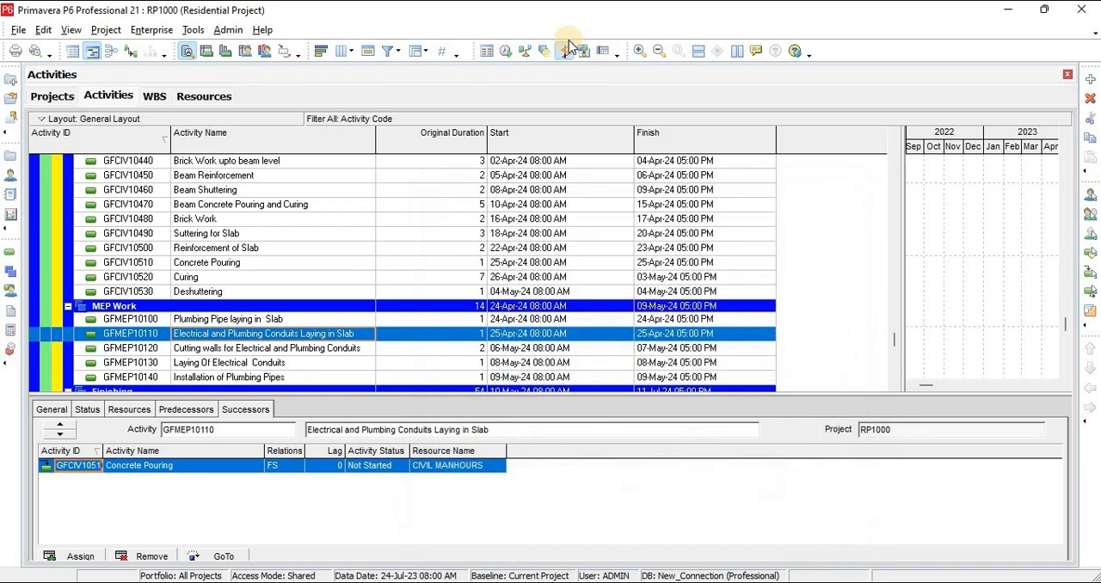
Reschedule the Residential Project using its own data date and open the updated scheduling log
left_click(509, 51)
left_click(719, 237)
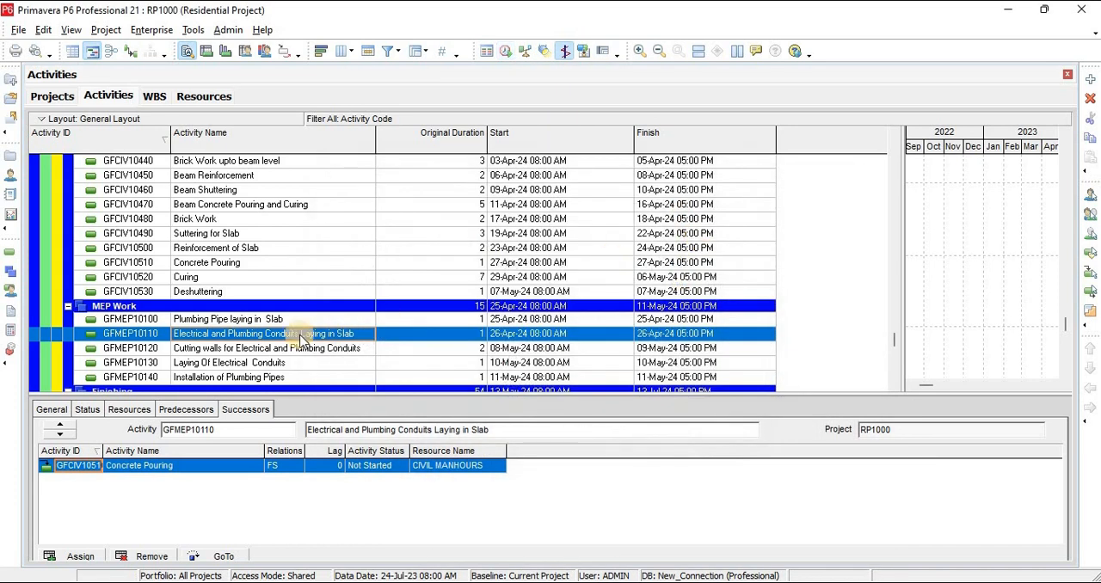
left_click(504, 52)
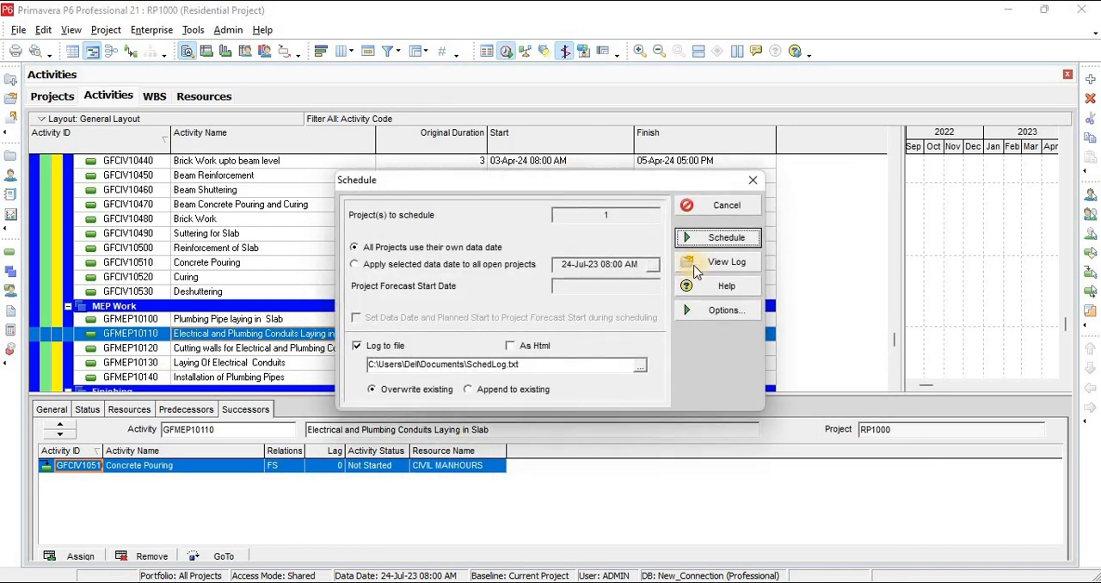
left_click(711, 265)
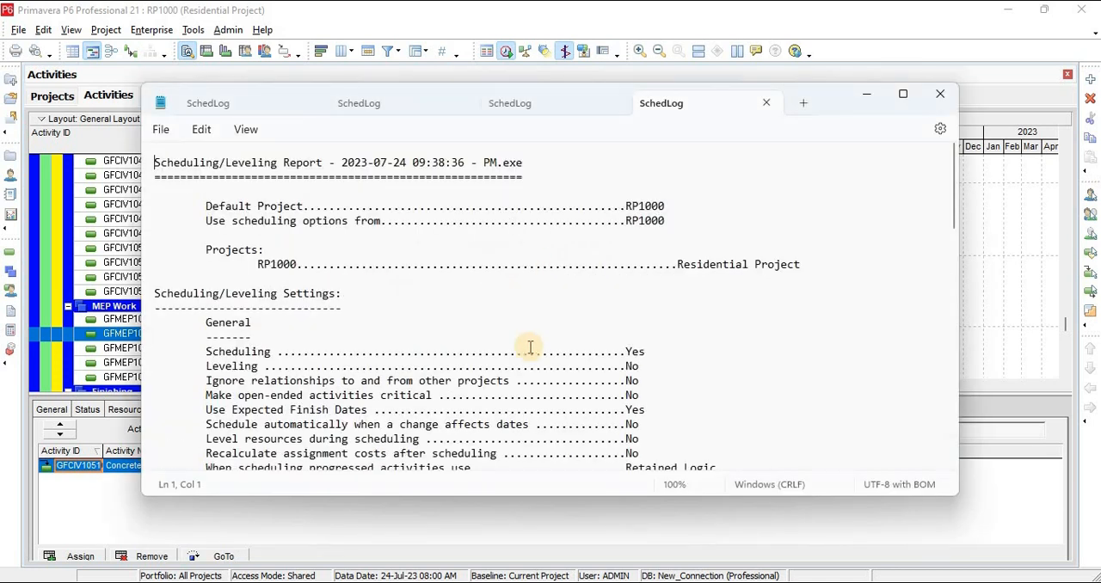
Examine the log's warnings for activities without predecessors or successors, plus the scheduling results and critical activities
scroll(531, 350, "down", 10)
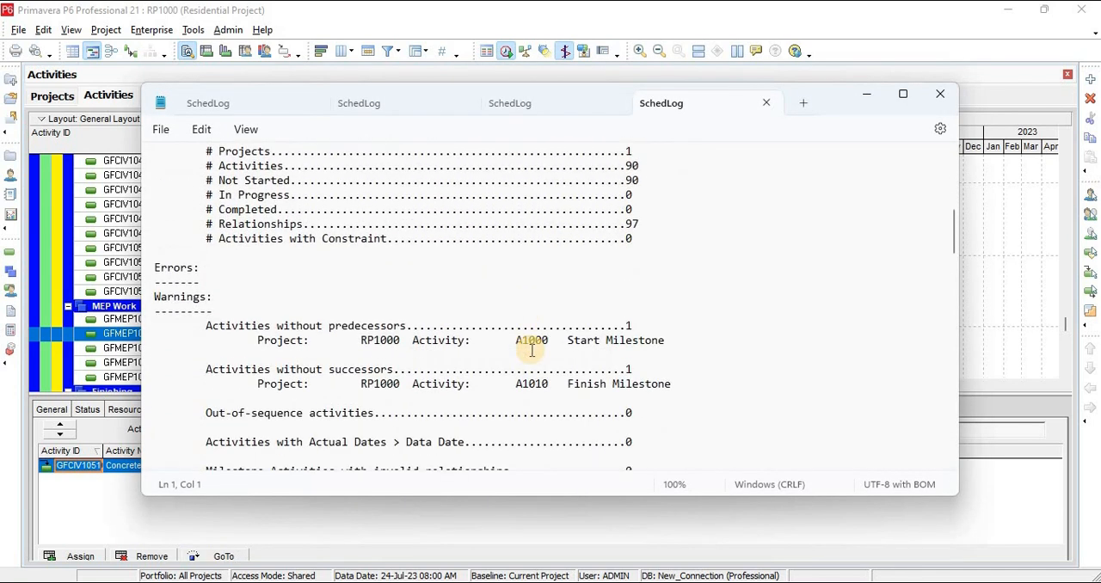
scroll(531, 350, "down", 6)
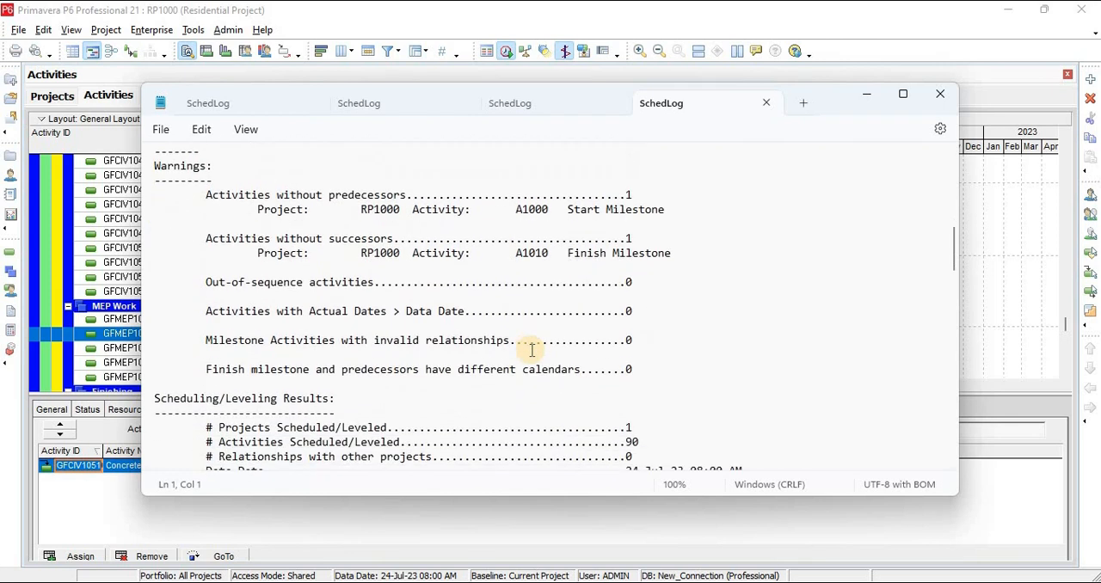
scroll(531, 350, "down", 3)
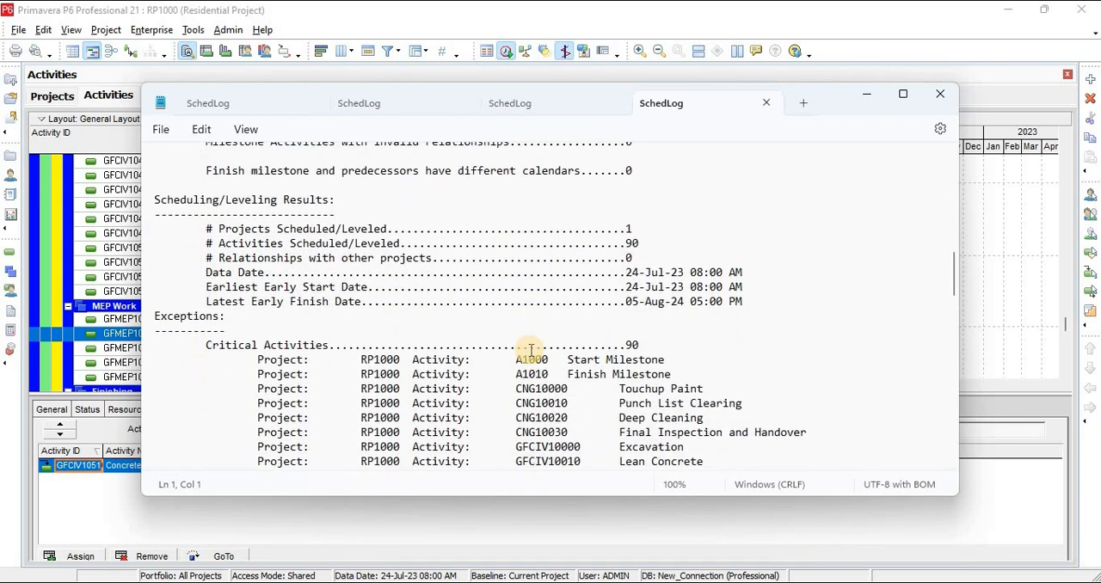
scroll(532, 350, "down", 1)
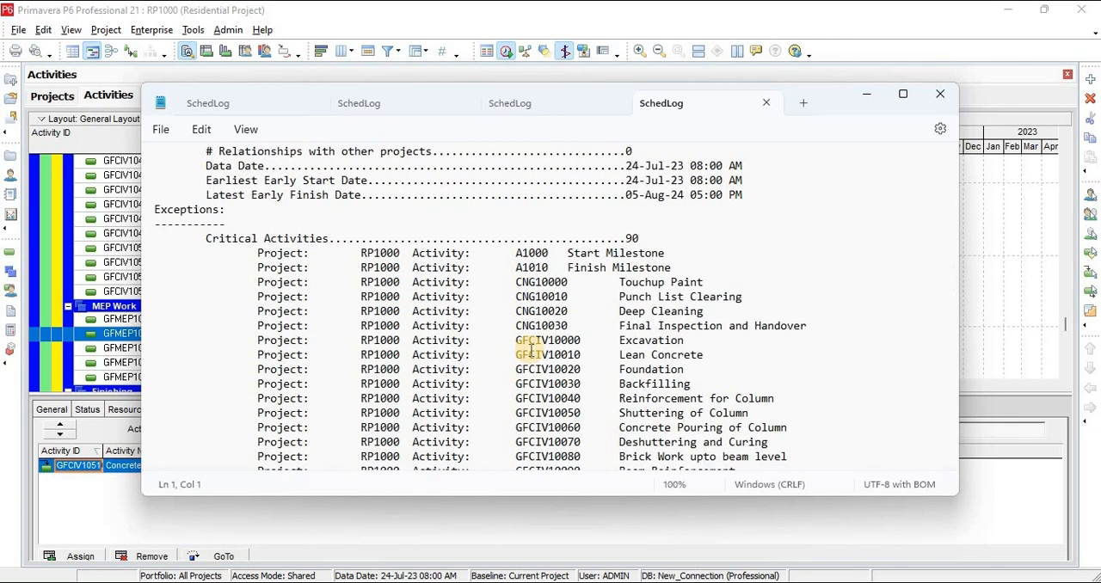
scroll(532, 350, "down", 1)
scroll(531, 350, "up", 1)
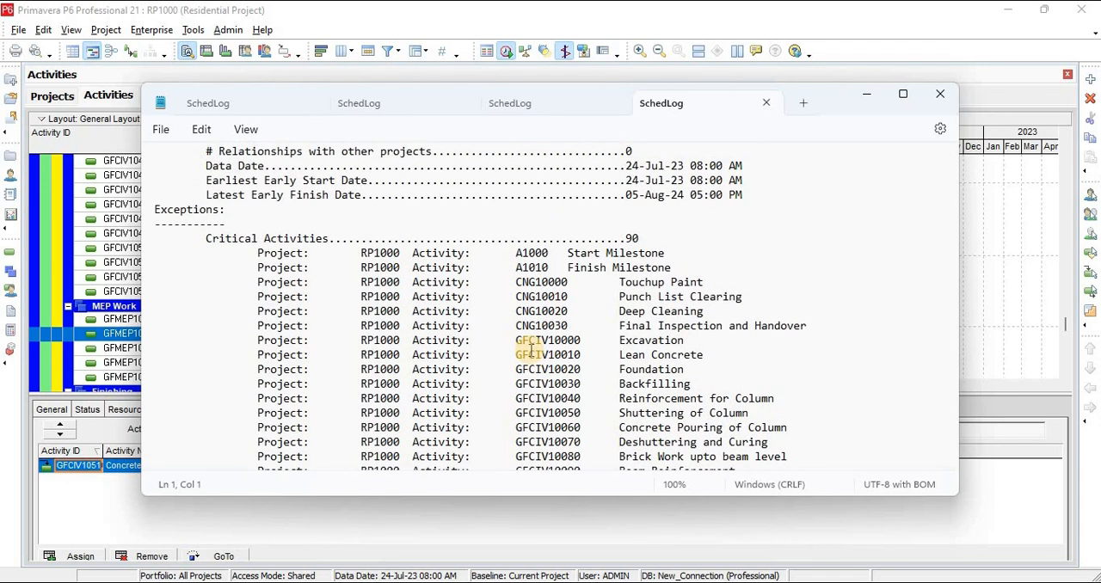
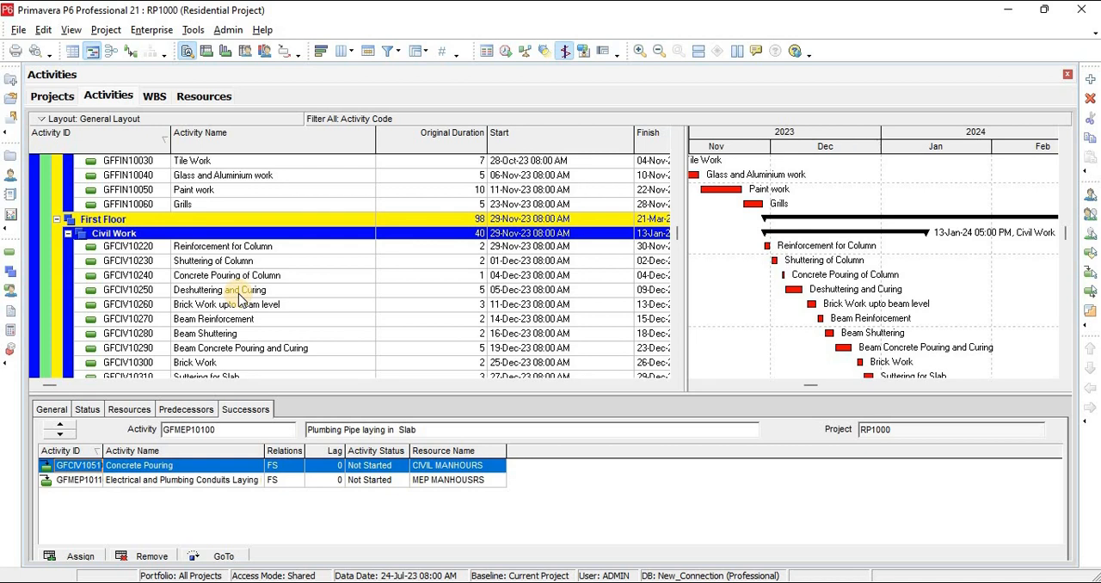
Start a new activity filter that keeps only activities whose Activity ID equals GFCIV10220
left_click(228, 276)
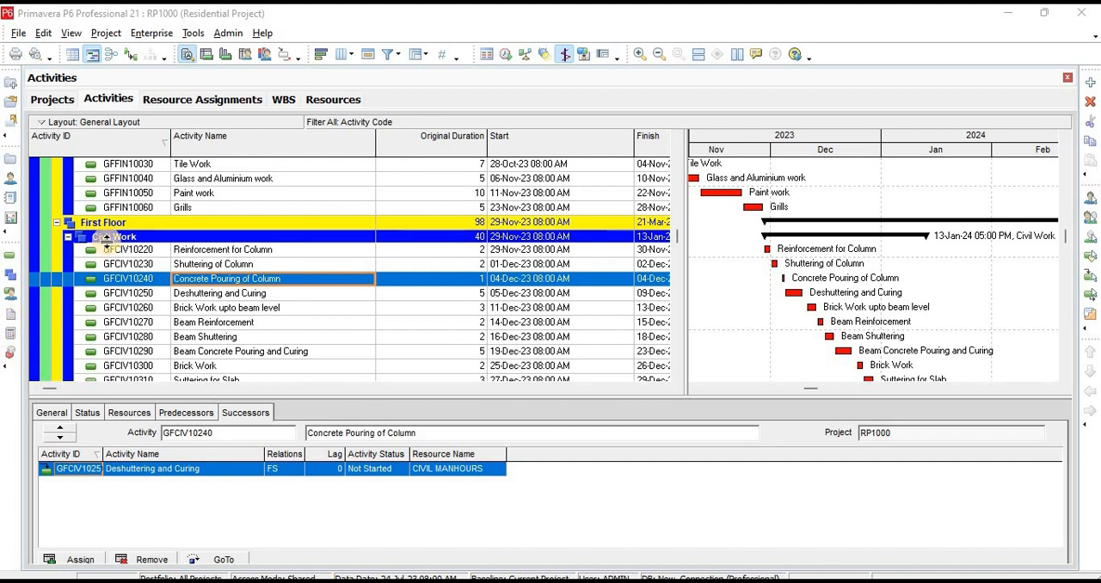
left_click(388, 54)
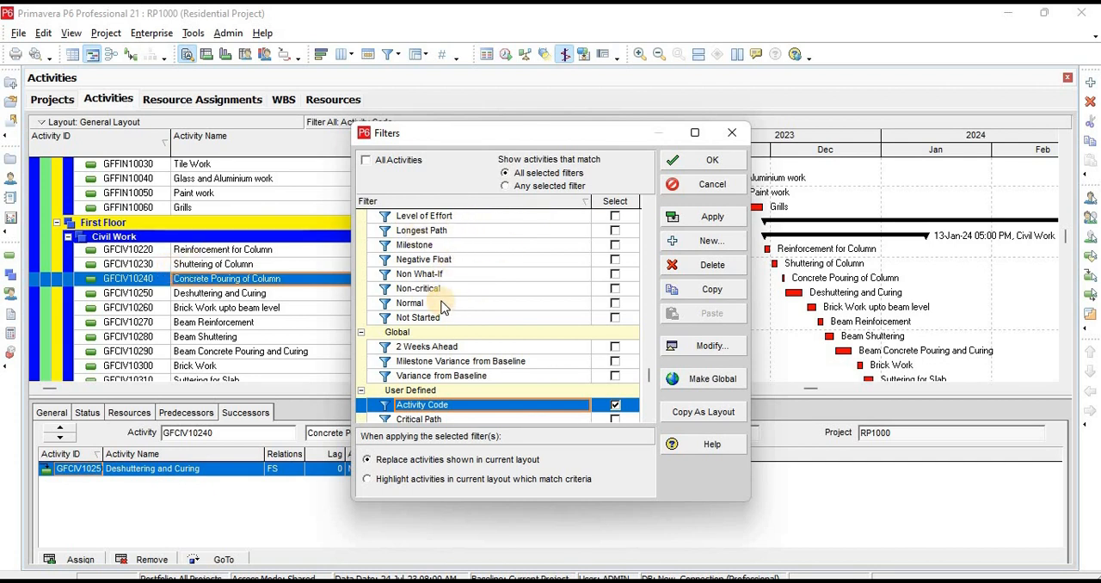
scroll(442, 258, "up", 2)
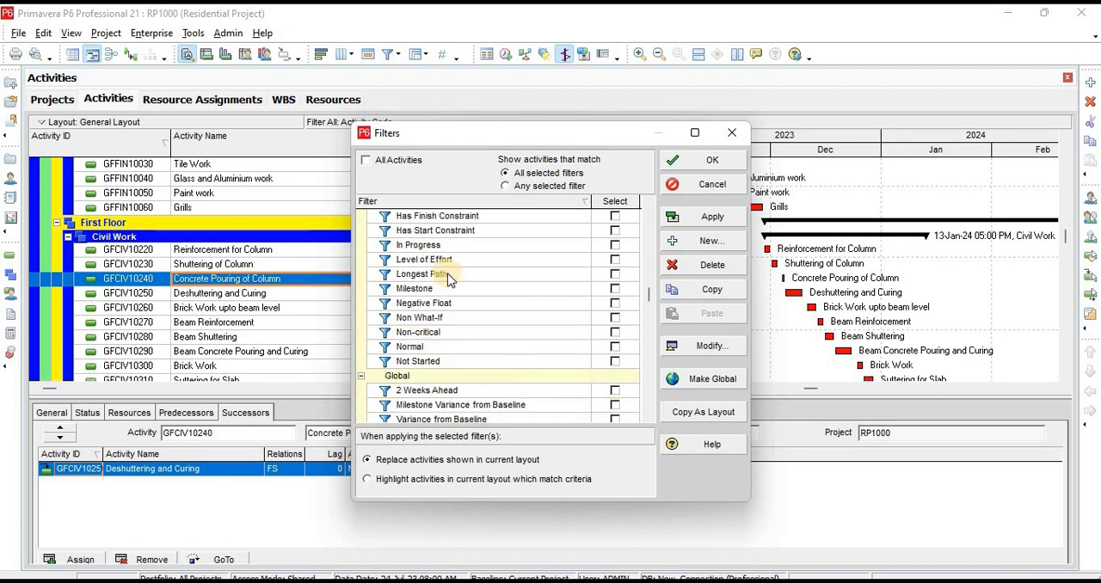
scroll(446, 288, "down", 1)
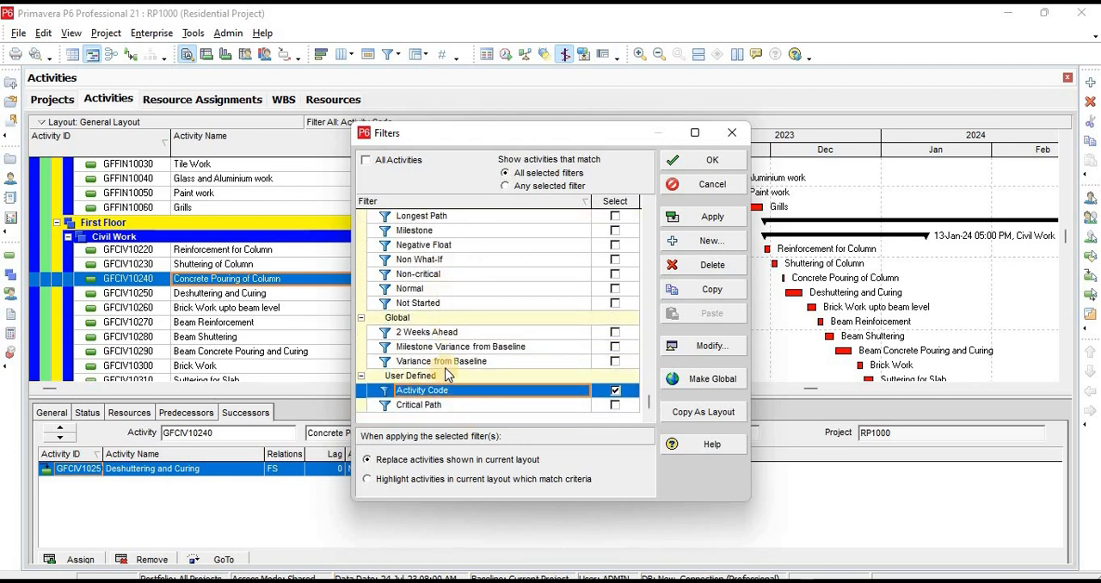
left_click(716, 245)
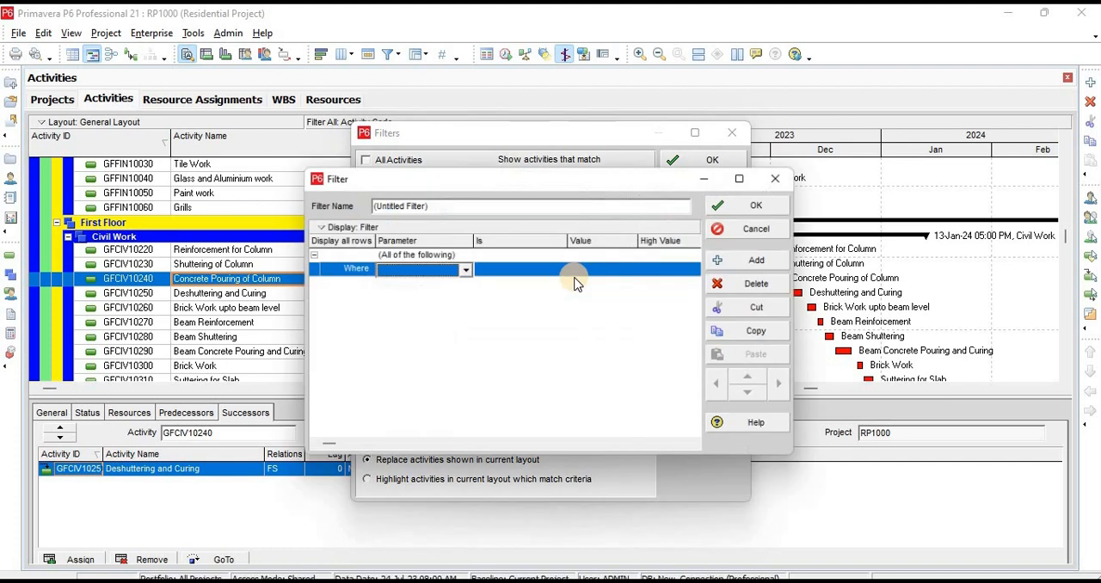
left_click(412, 269)
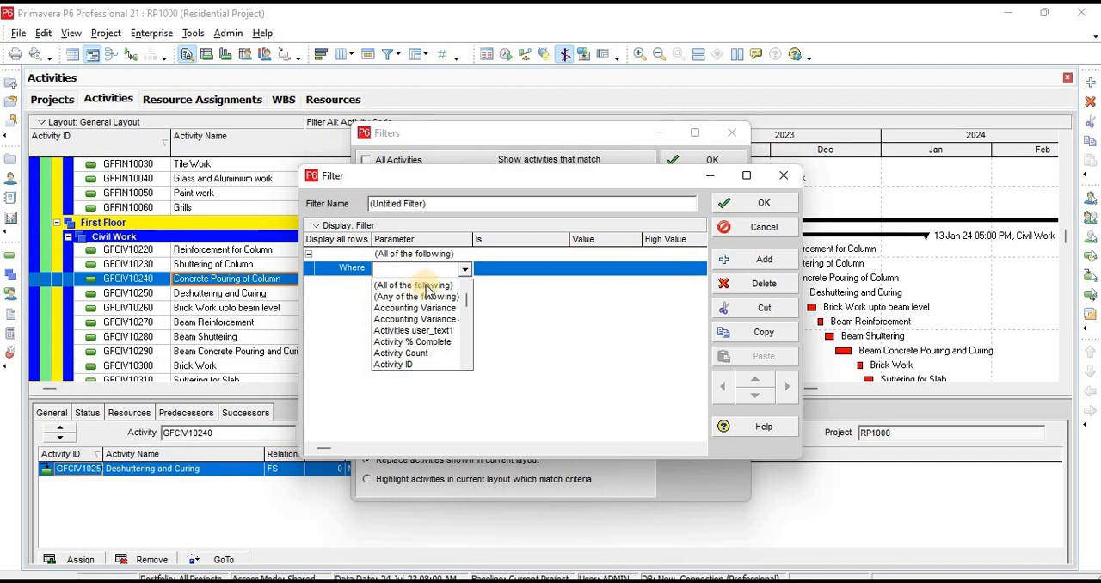
left_click(413, 366)
left_click(594, 269)
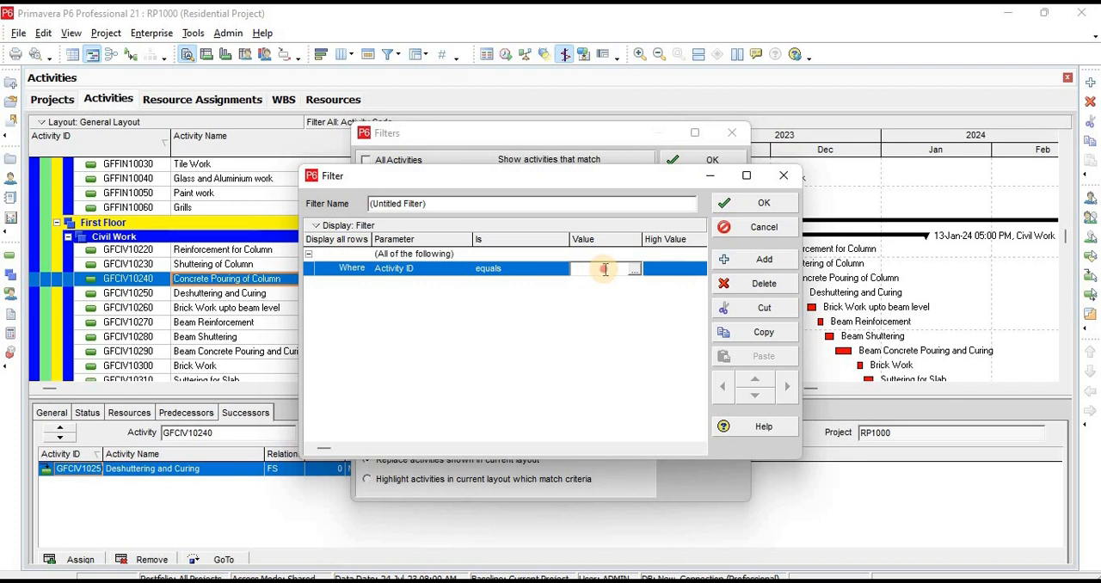
type("G")
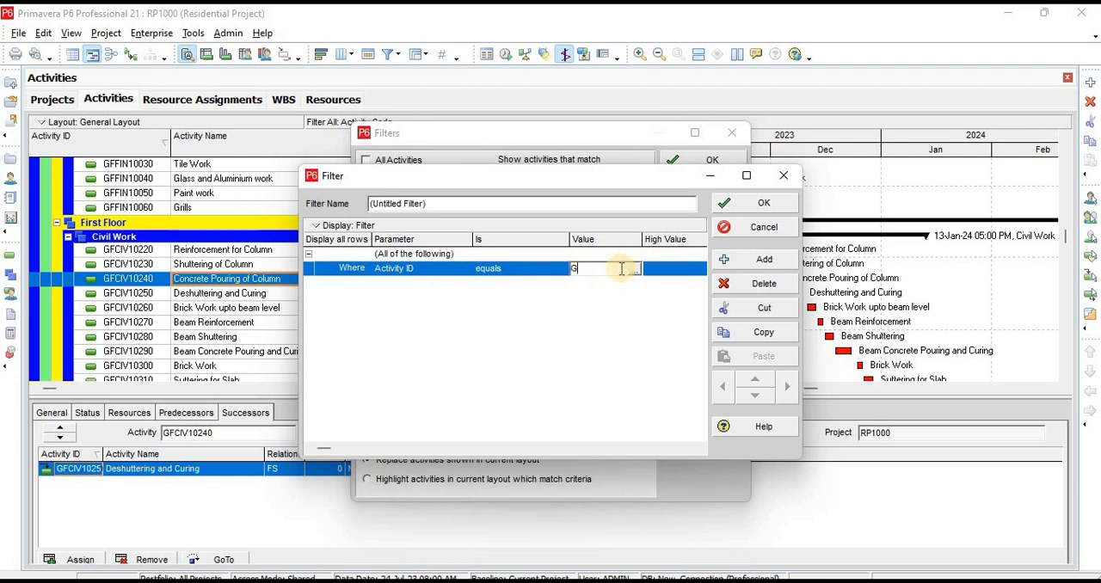
type("FC")
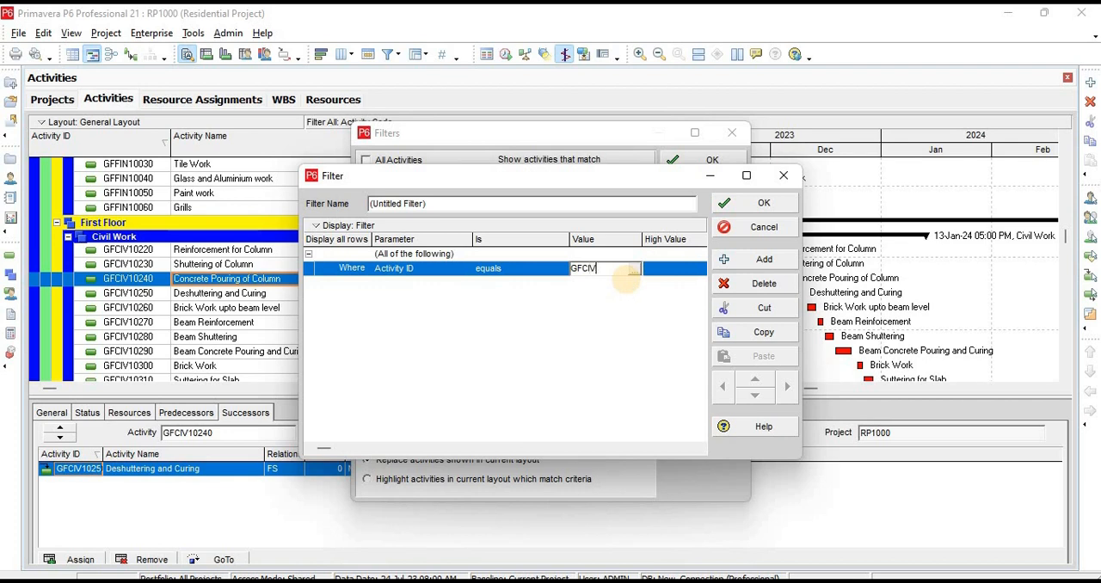
type("IV10220")
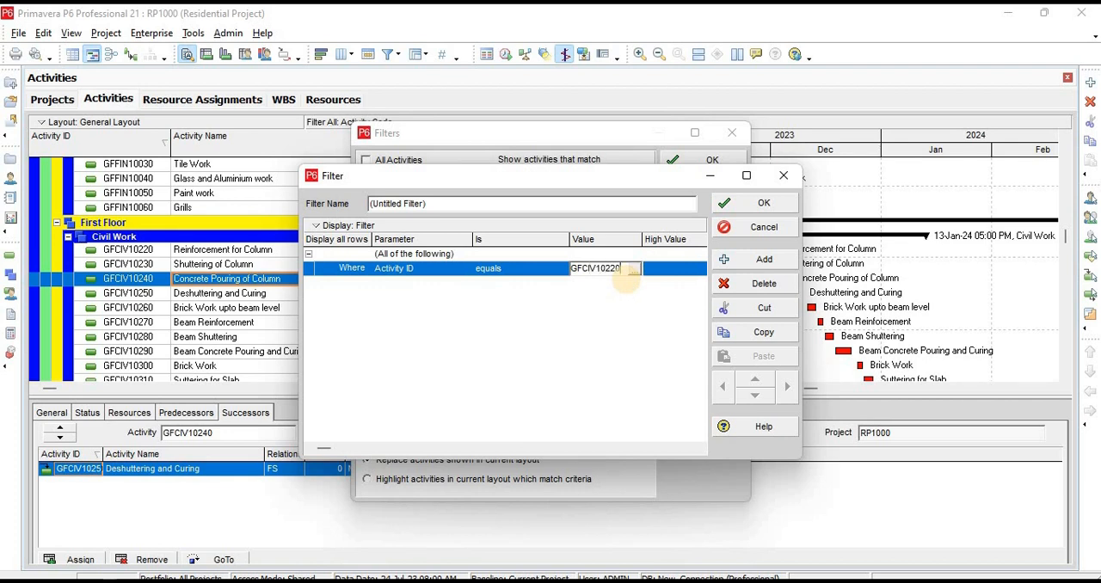
left_click(621, 341)
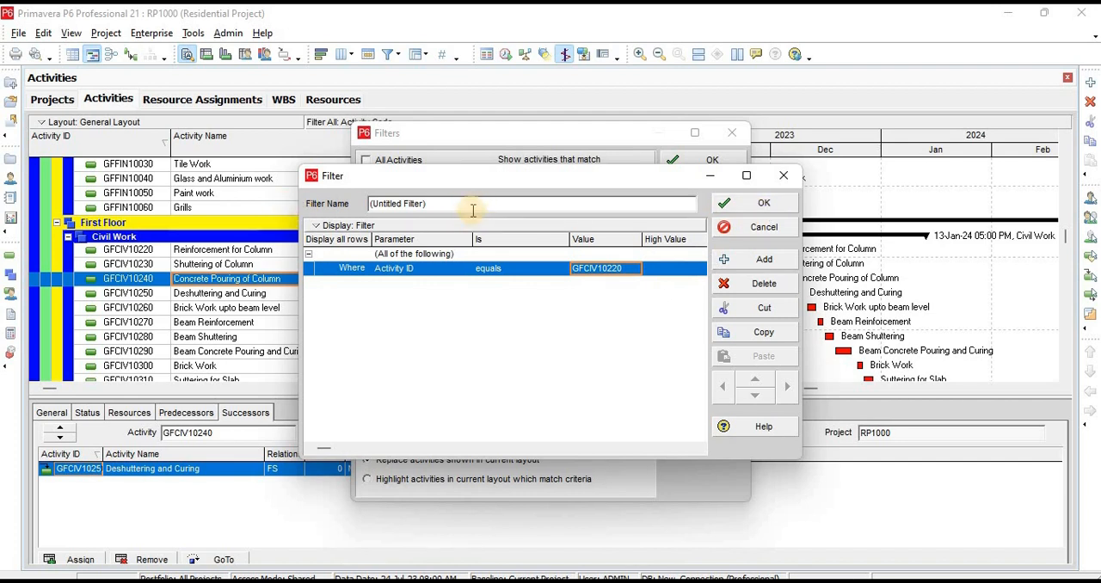
Name the new filter "A ID Filter" and save it among the user-defined filters
left_click_drag(467, 205, 307, 202)
type("A")
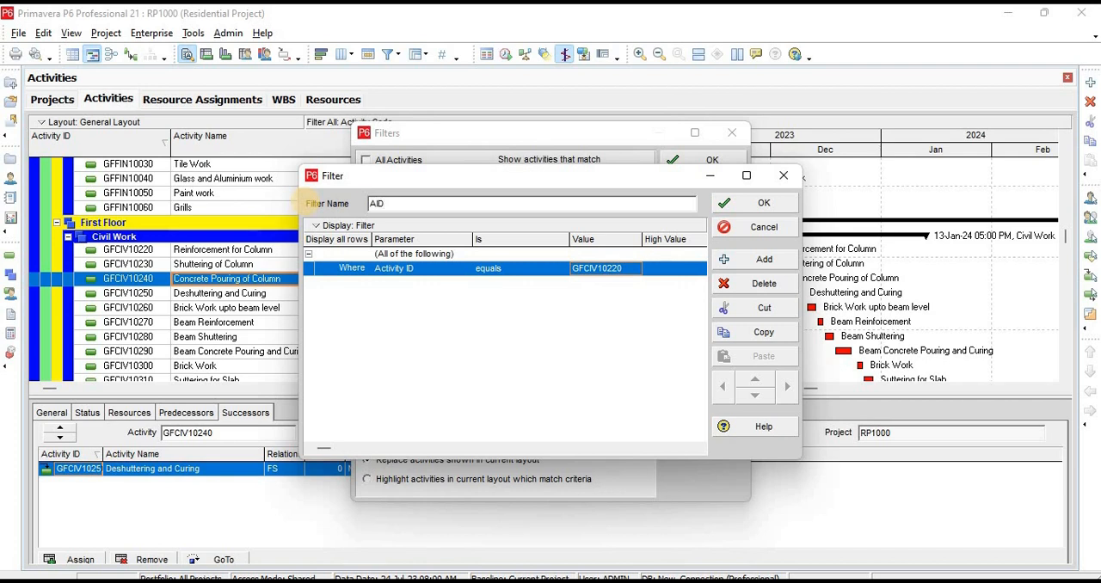
type("ID")
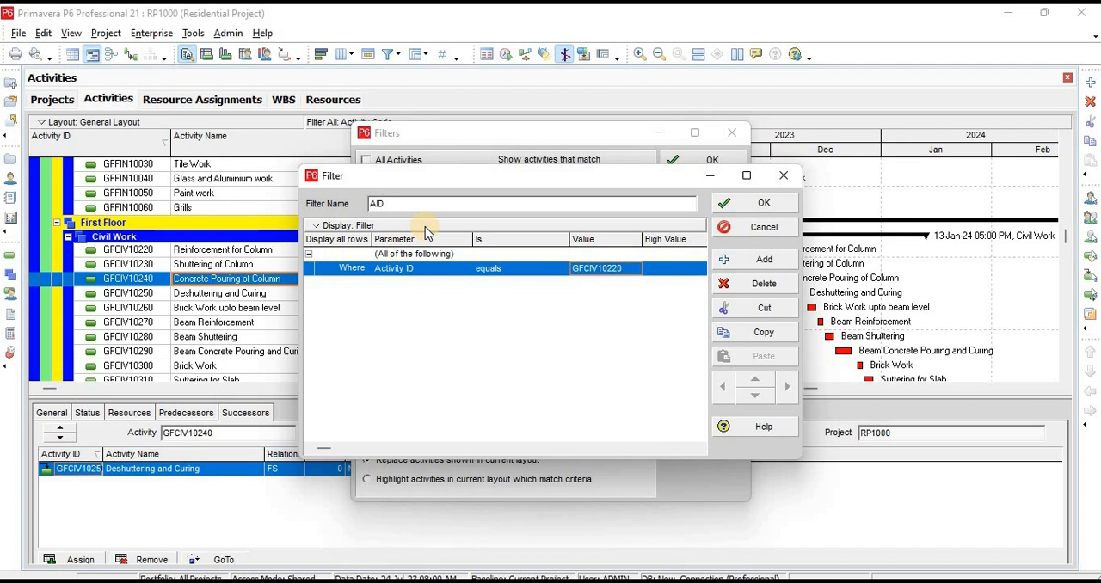
type(" F")
key("BackSpace")
key("BackSpace")
key("BackSpace")
key("BackSpace")
key("BackSpace")
key("BackSpace")
type("ID Filter")
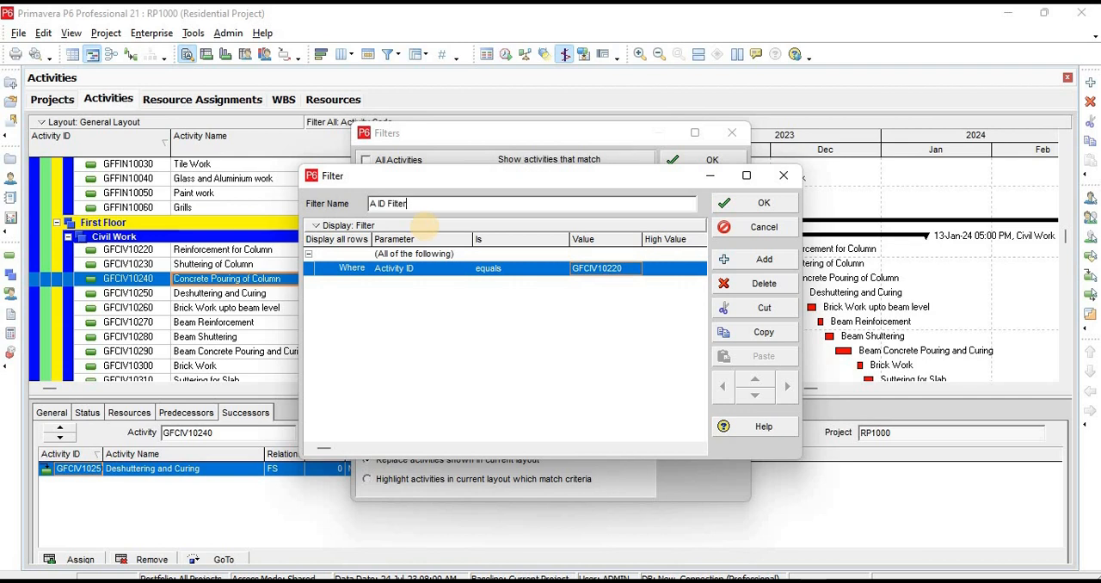
left_click(749, 206)
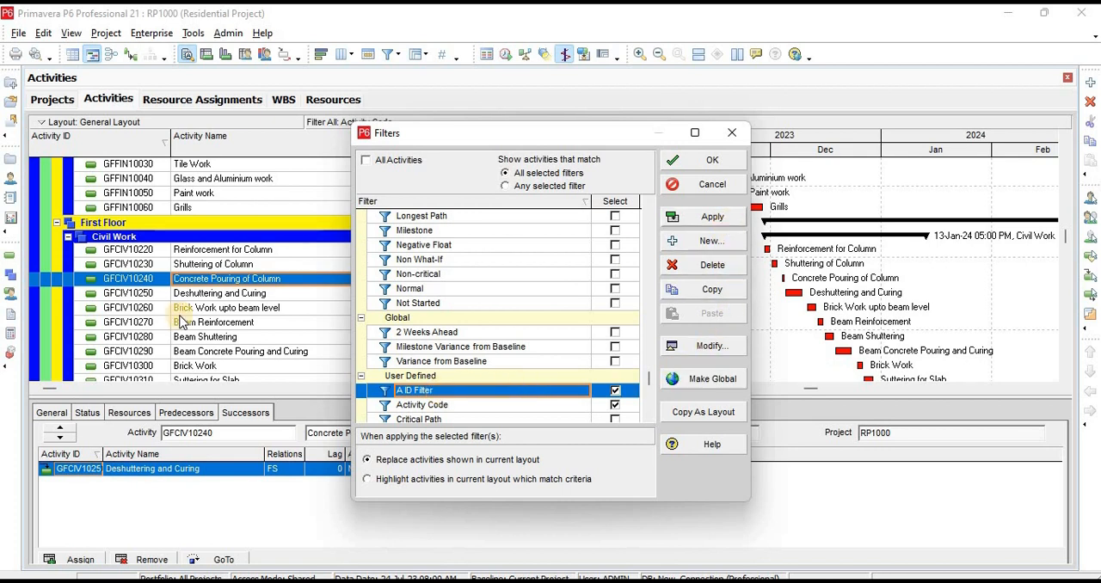
Apply the A ID Filter together with the Activity Code filter to the activity list and close the filters
left_click(707, 220)
left_click(212, 321)
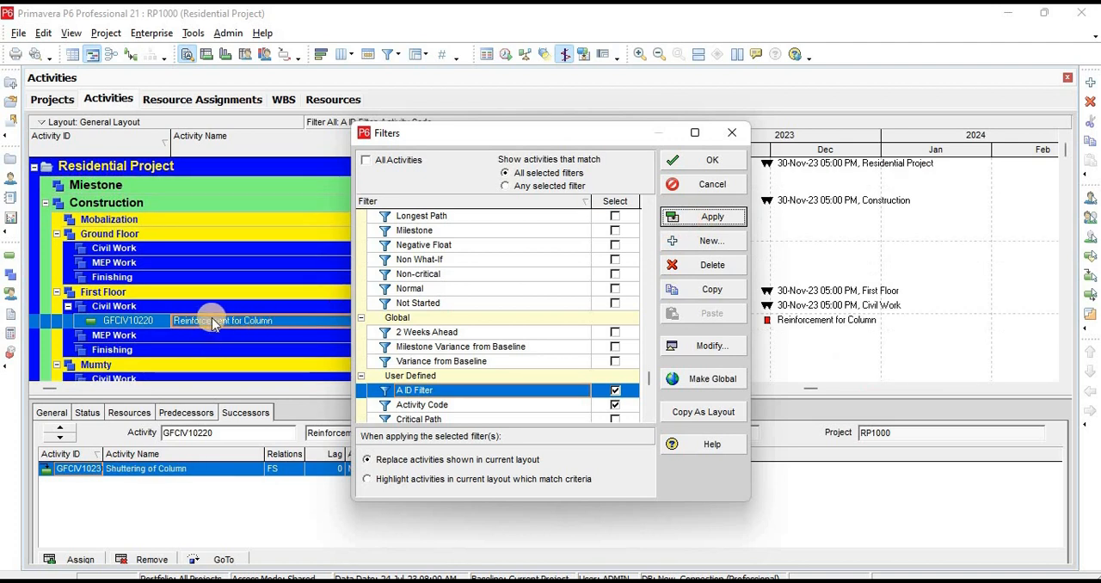
left_click(727, 138)
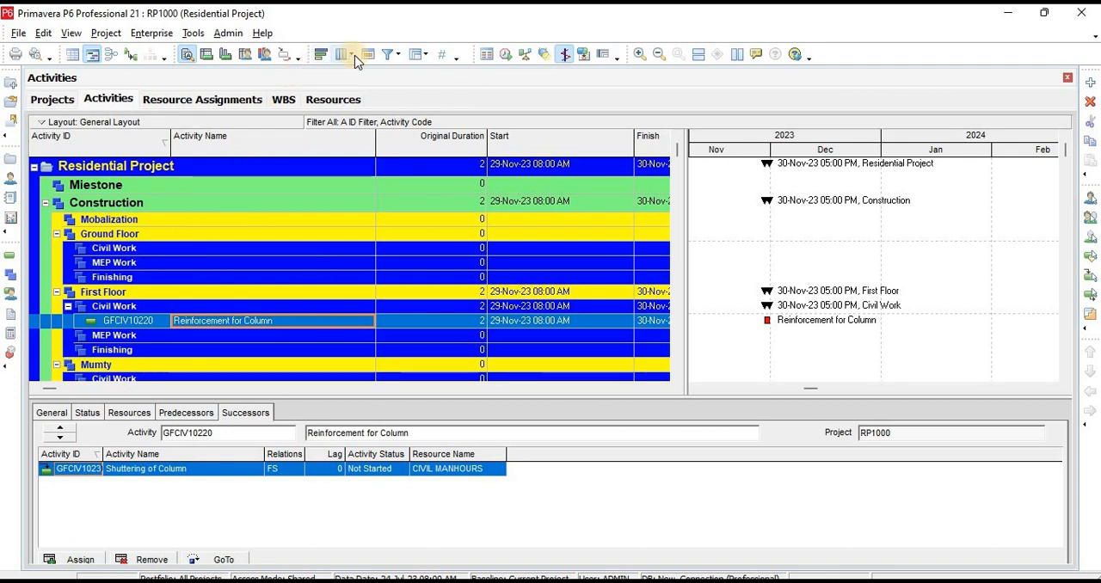
Hide empty WBS bands in the grouping of the activity table and select the filtered Reinforcement for Column activity
left_click(421, 54)
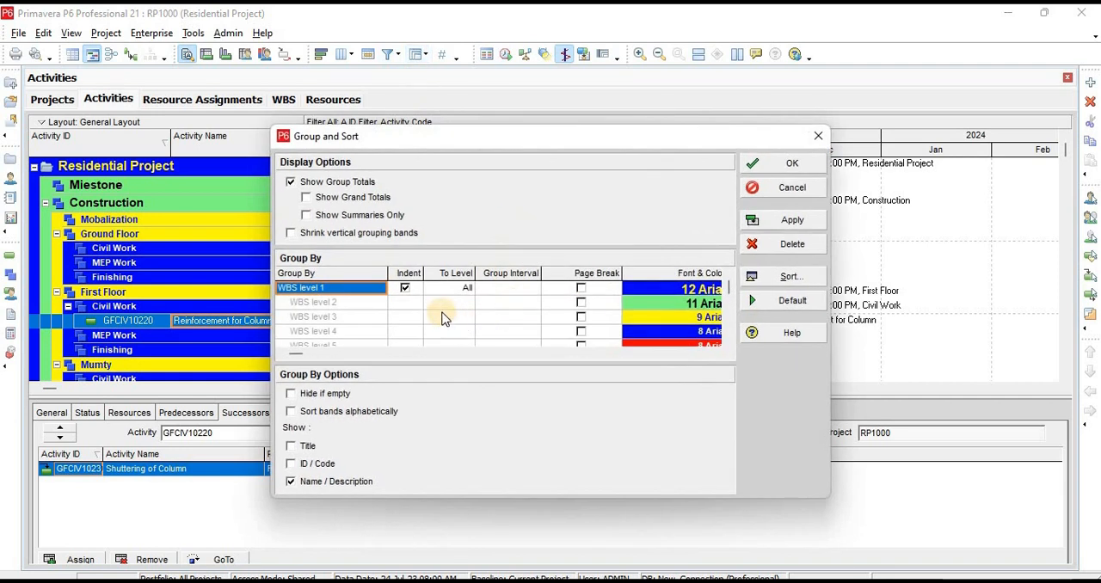
left_click(323, 395)
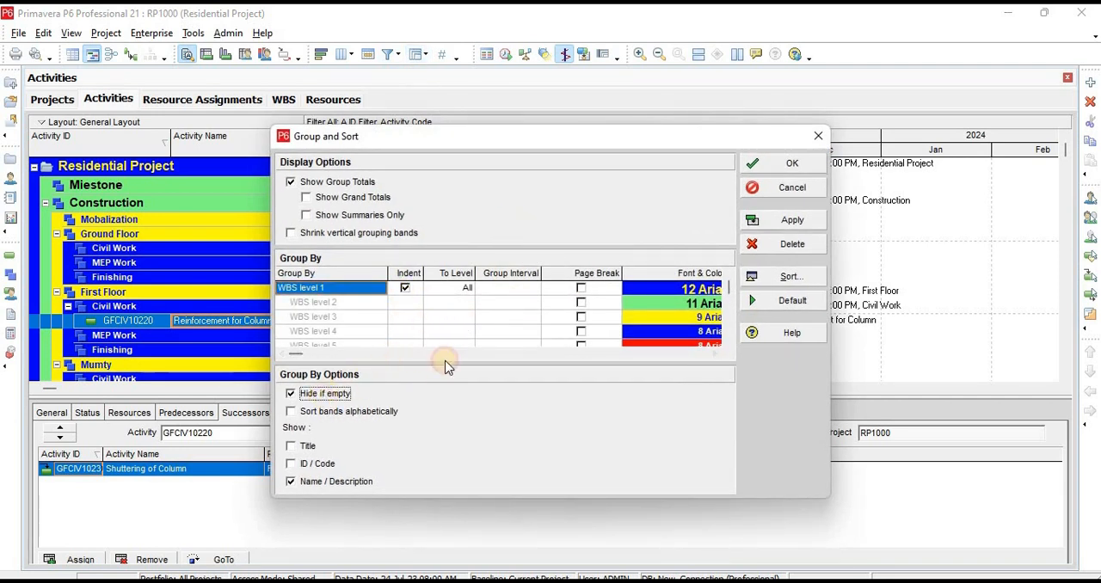
left_click(789, 220)
left_click(787, 165)
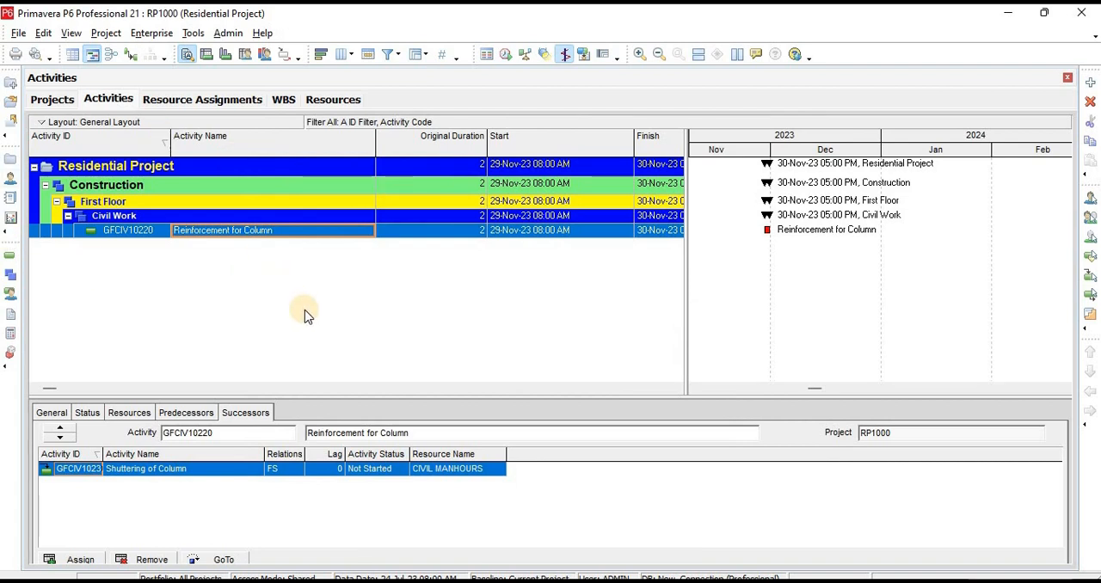
left_click(475, 230)
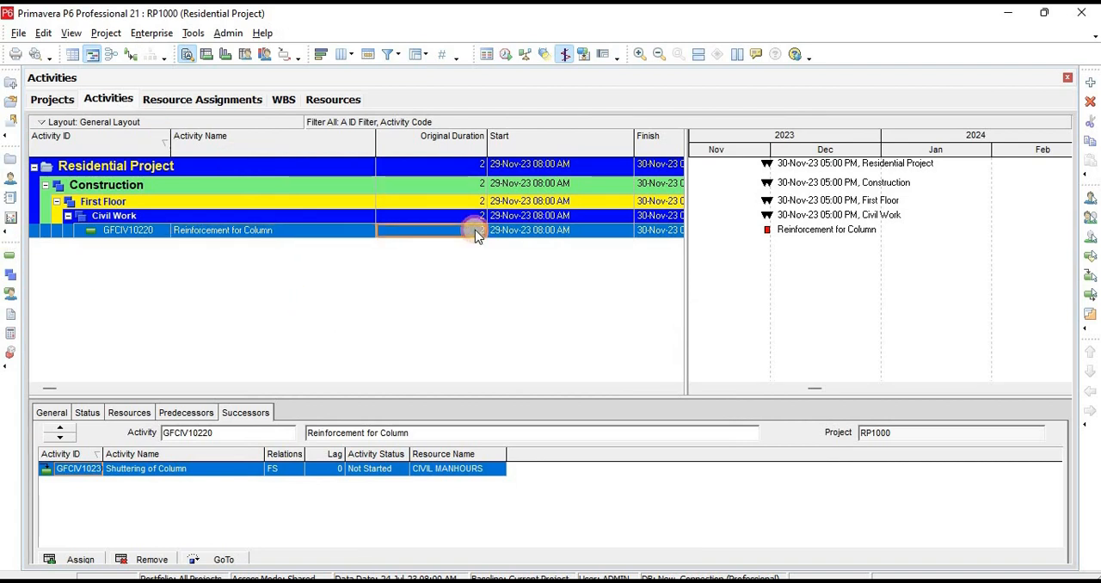
left_click(239, 233)
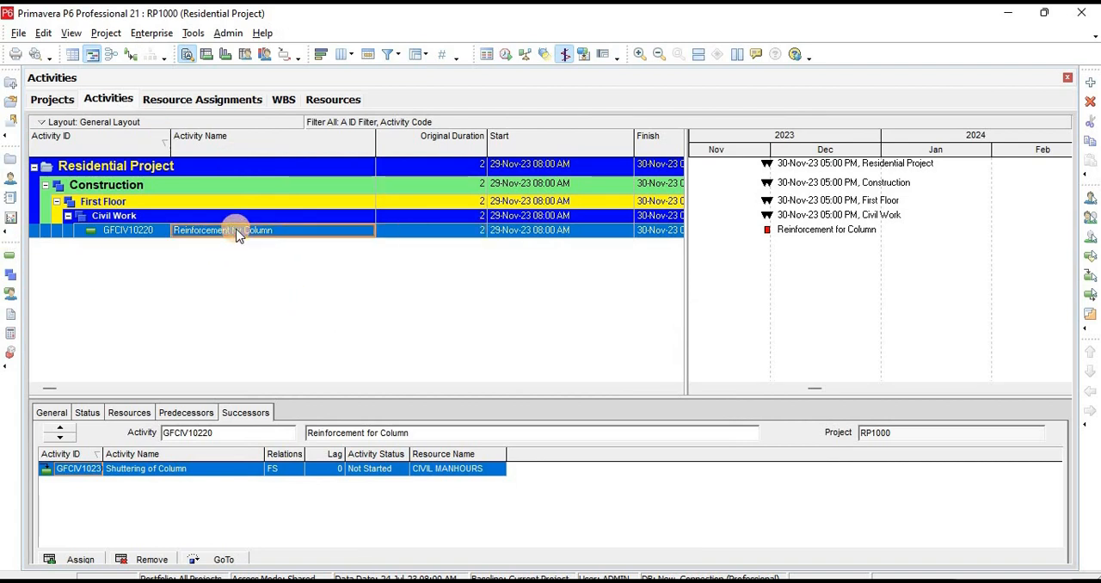
Add the user-defined Critical Path filter to the selected filters and apply it to the activity list
left_click(388, 55)
scroll(460, 359, "down", 1)
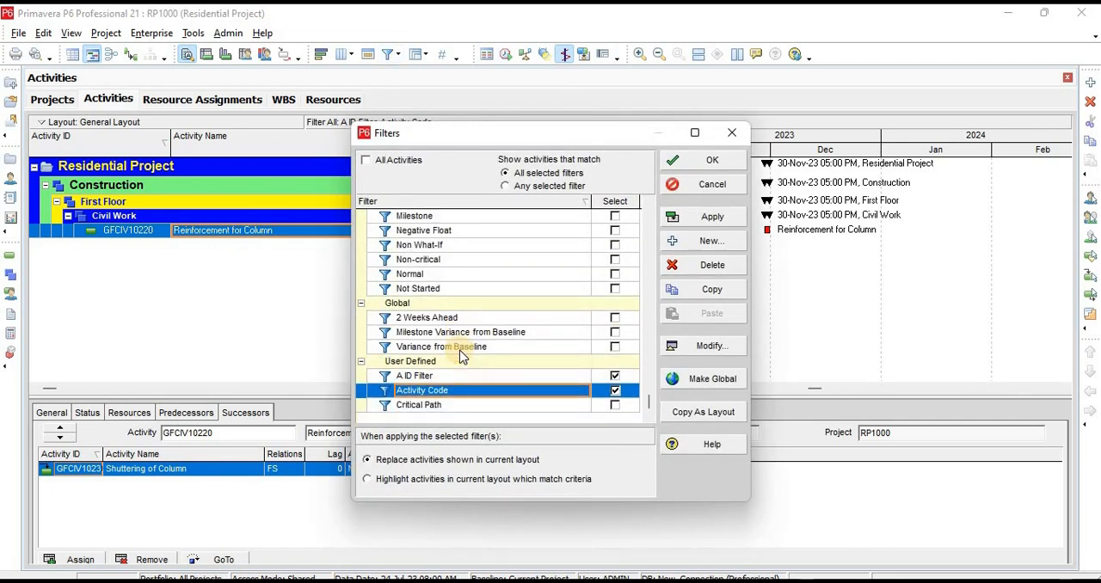
scroll(459, 350, "up", 1)
scroll(464, 382, "down", 1)
left_click(583, 398)
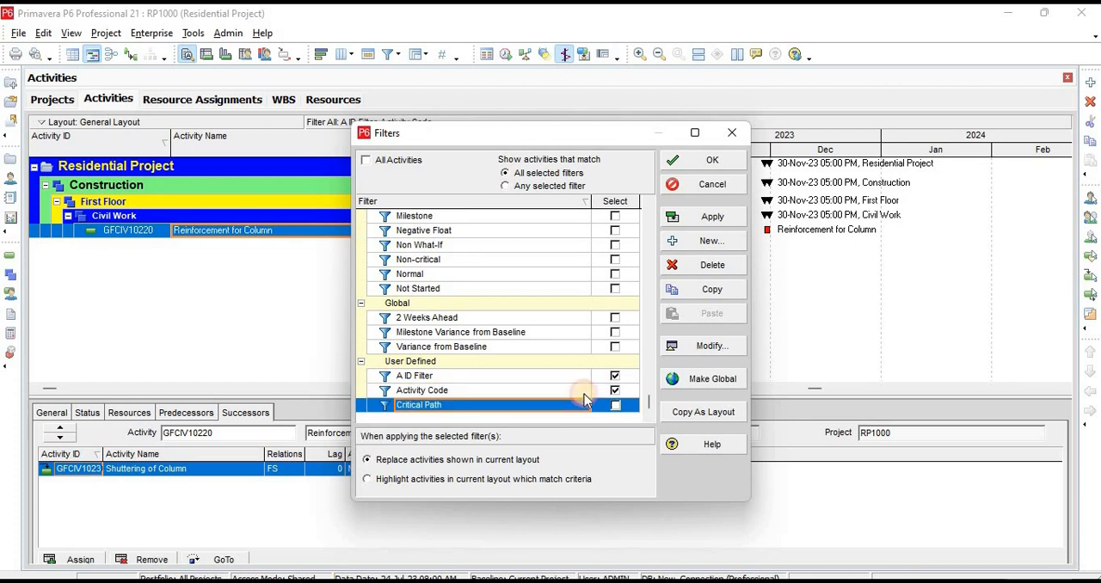
left_click(614, 406)
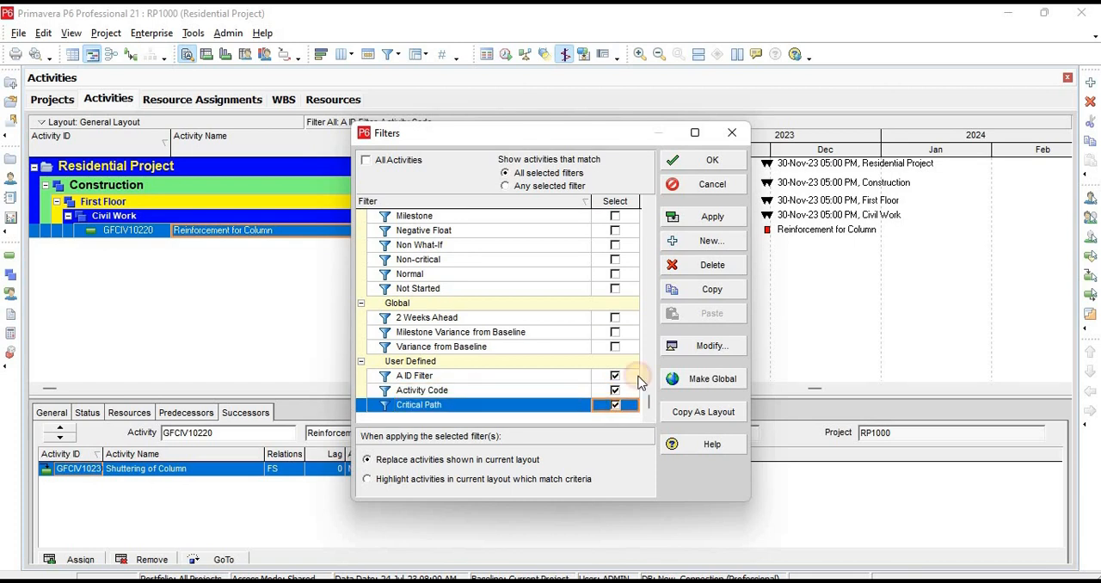
left_click(719, 220)
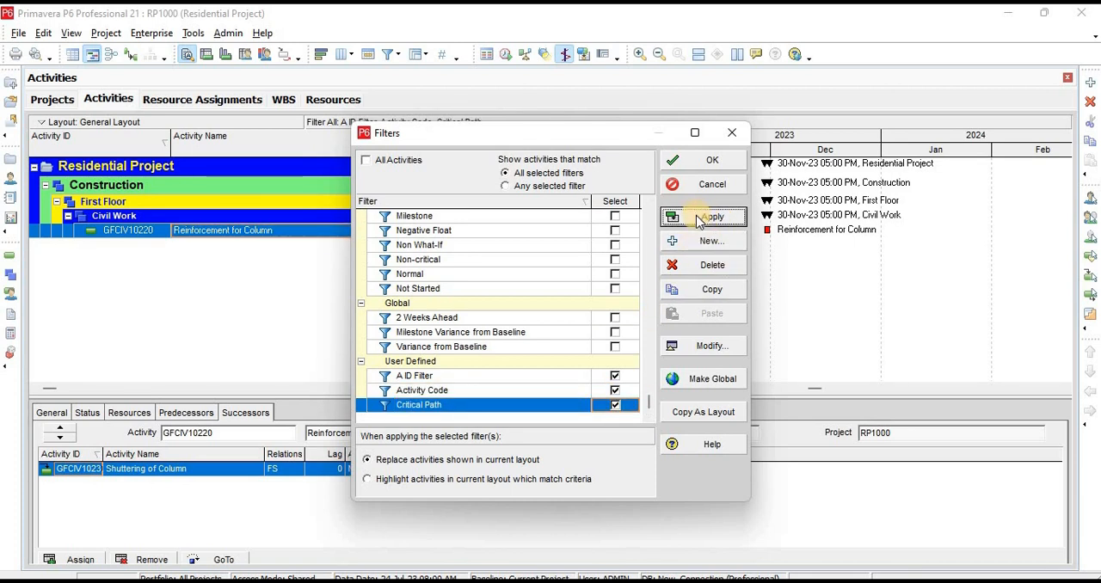
left_click(696, 217)
Deselect the Activity Code filter and the A ID Filter, then apply Critical Path as the only filter
left_click(616, 389)
left_click(615, 376)
left_click(711, 216)
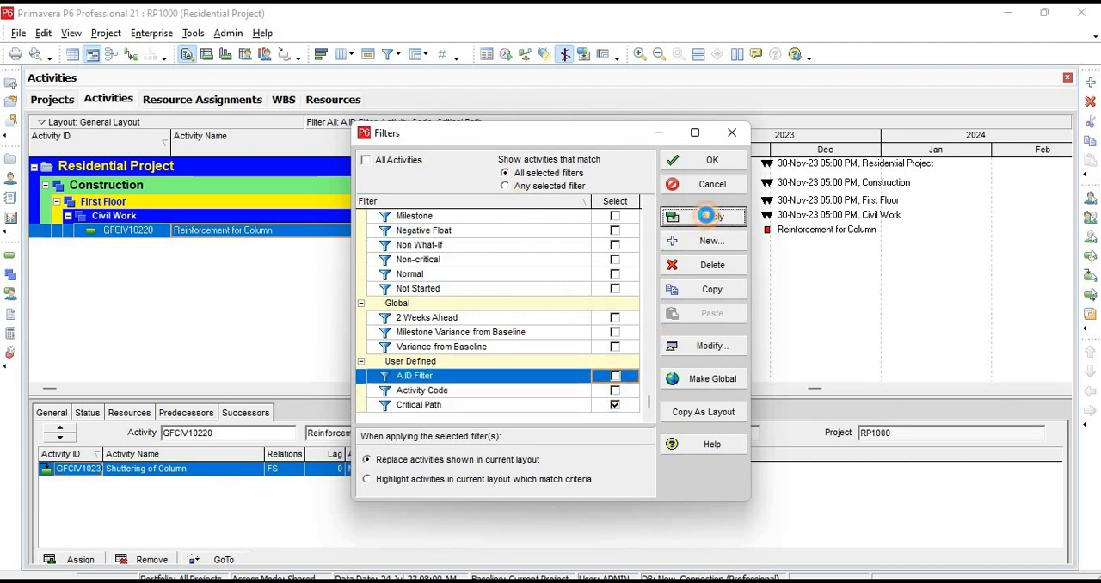
left_click(697, 166)
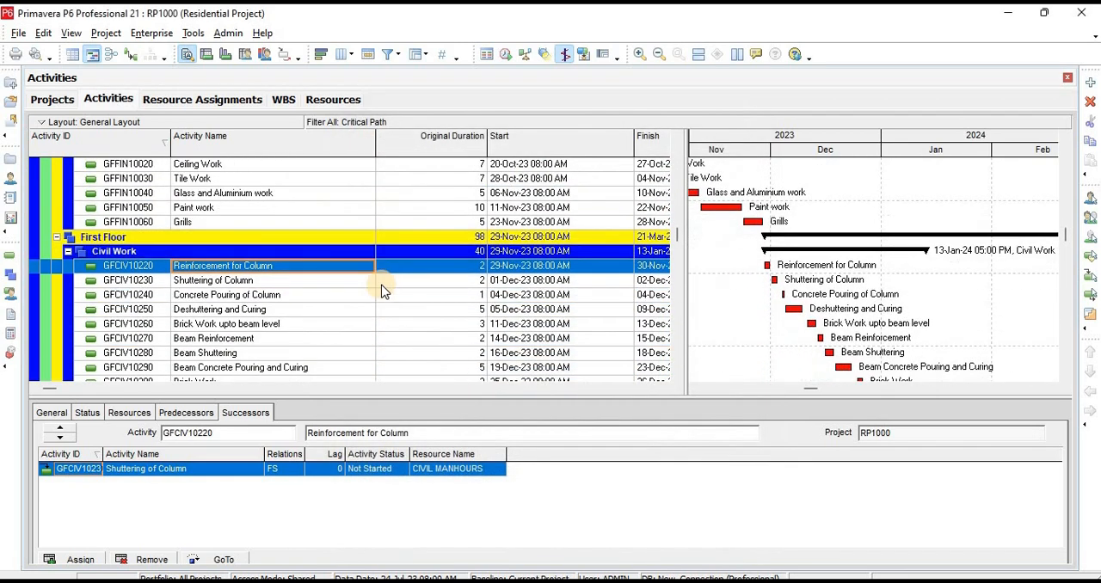
Review the critical-path activities and the available user-defined filters, keeping the Critical Path filter applied
scroll(395, 293, "up", 3)
scroll(396, 294, "up", 5)
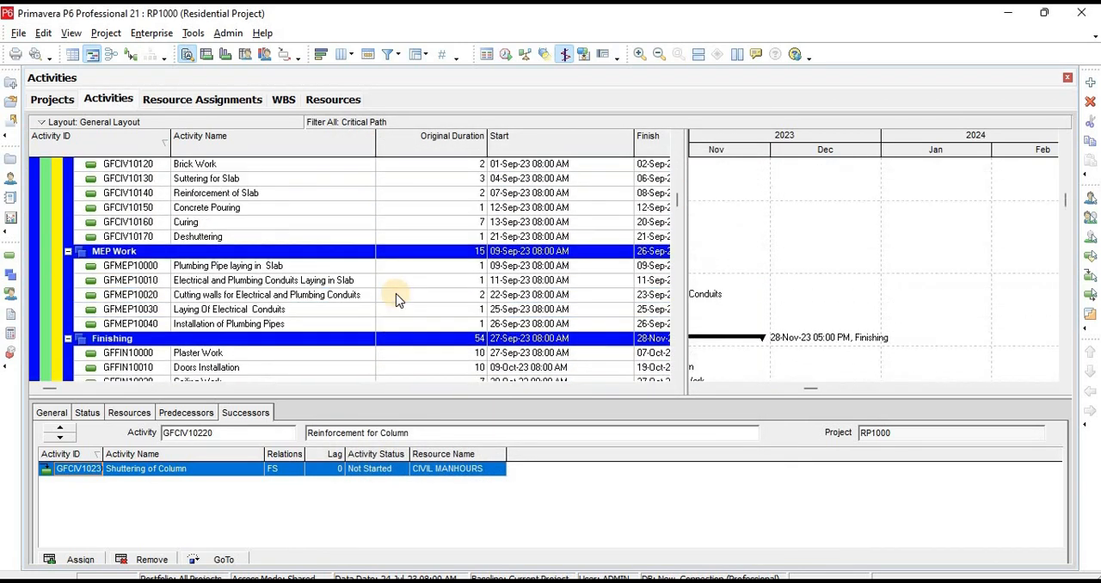
left_click(391, 54)
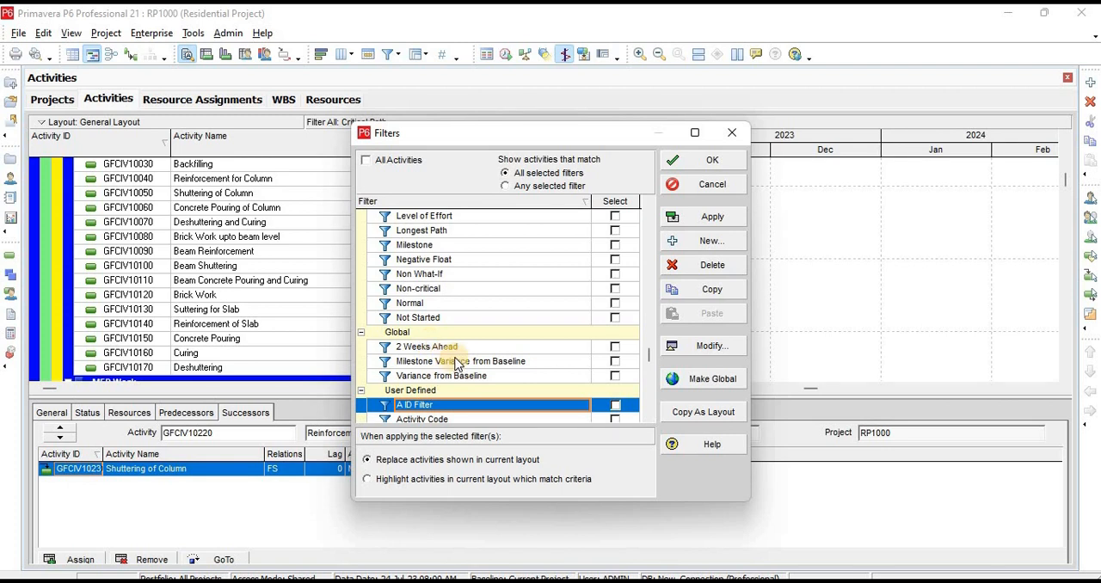
scroll(481, 335, "down", 1)
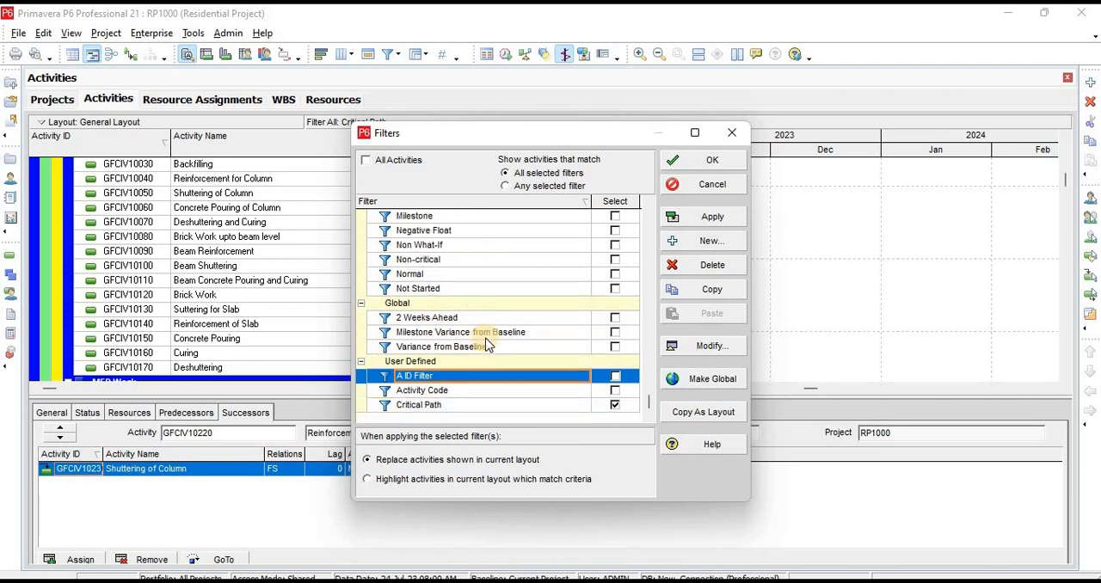
left_click(447, 392)
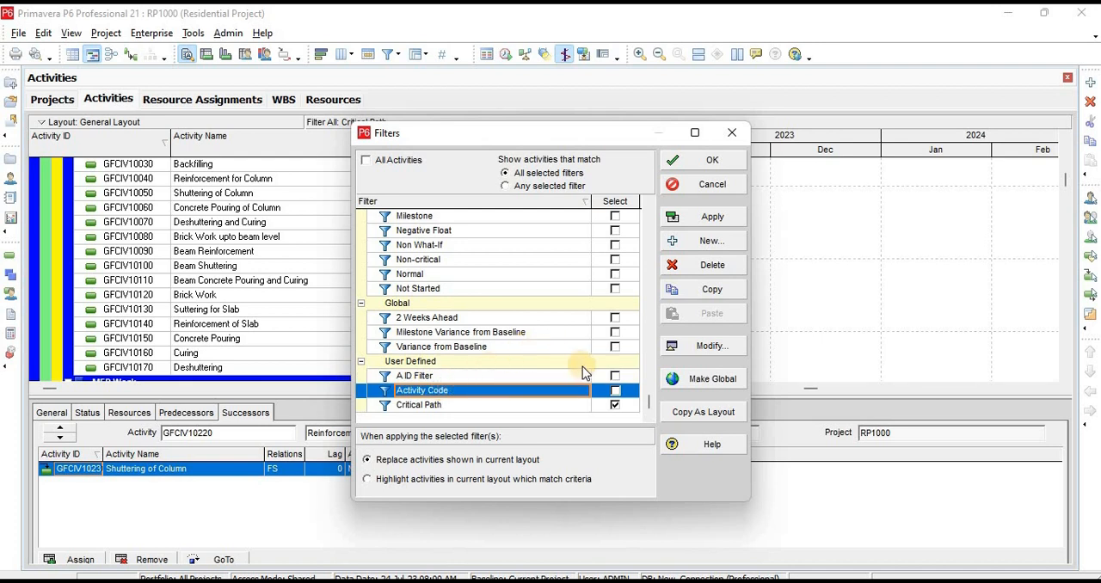
left_click(712, 160)
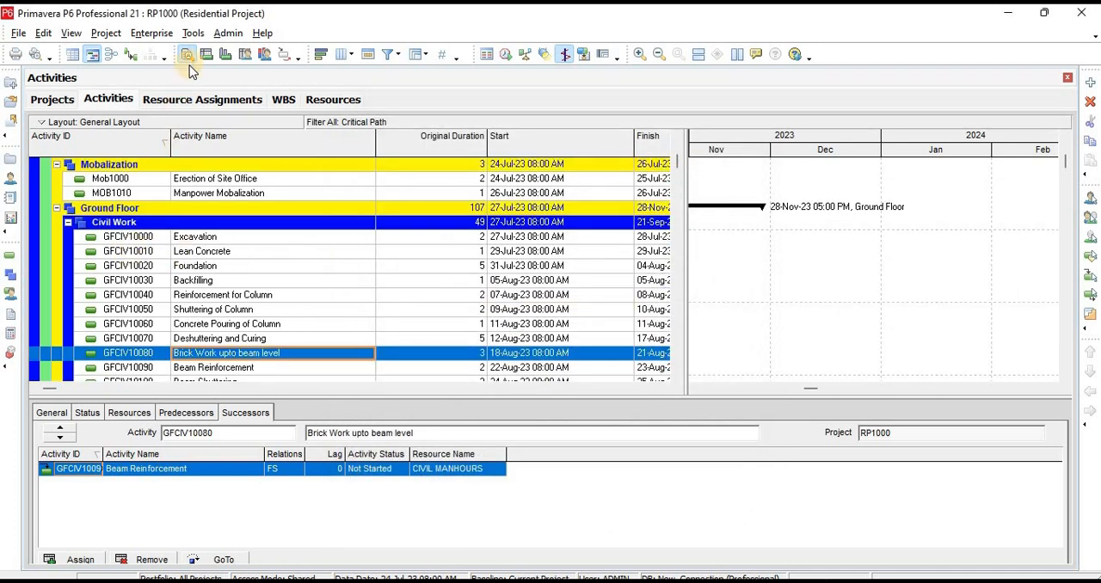
Define a project-level activity code named DISP for the Residential Project
left_click(152, 32)
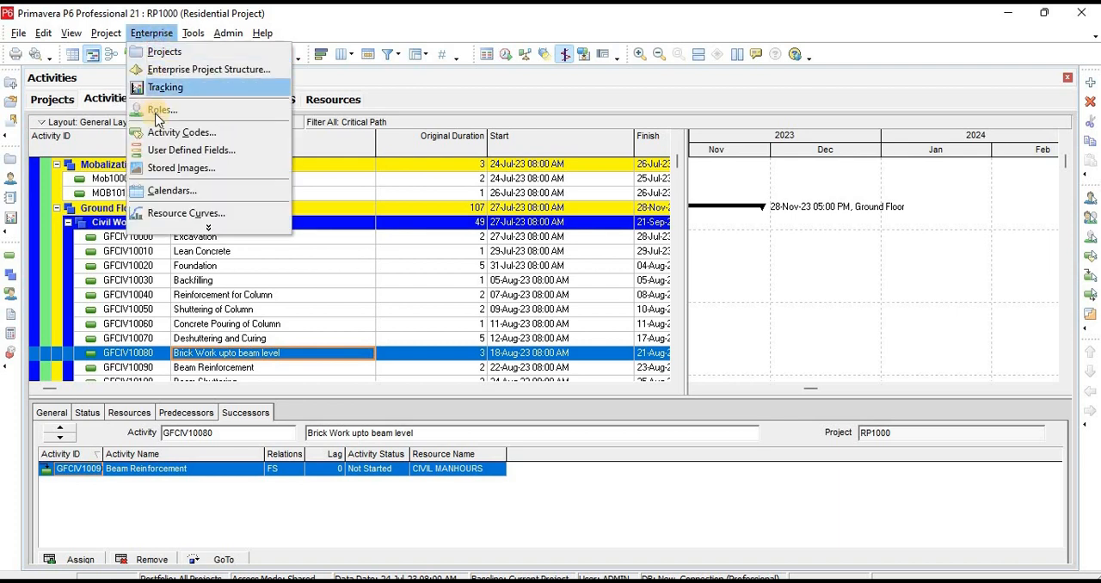
left_click(169, 137)
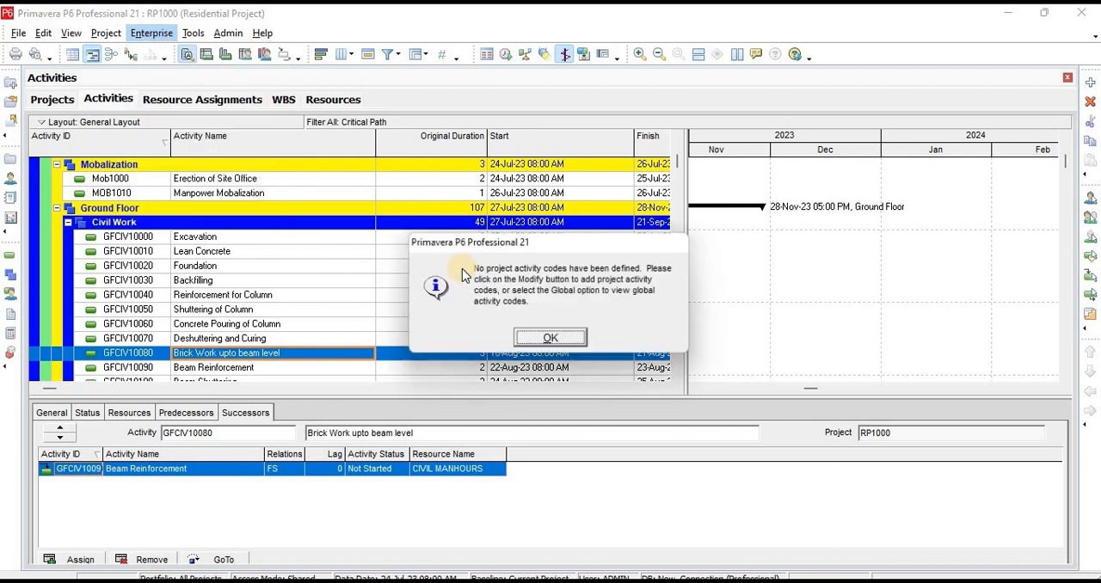
left_click(543, 338)
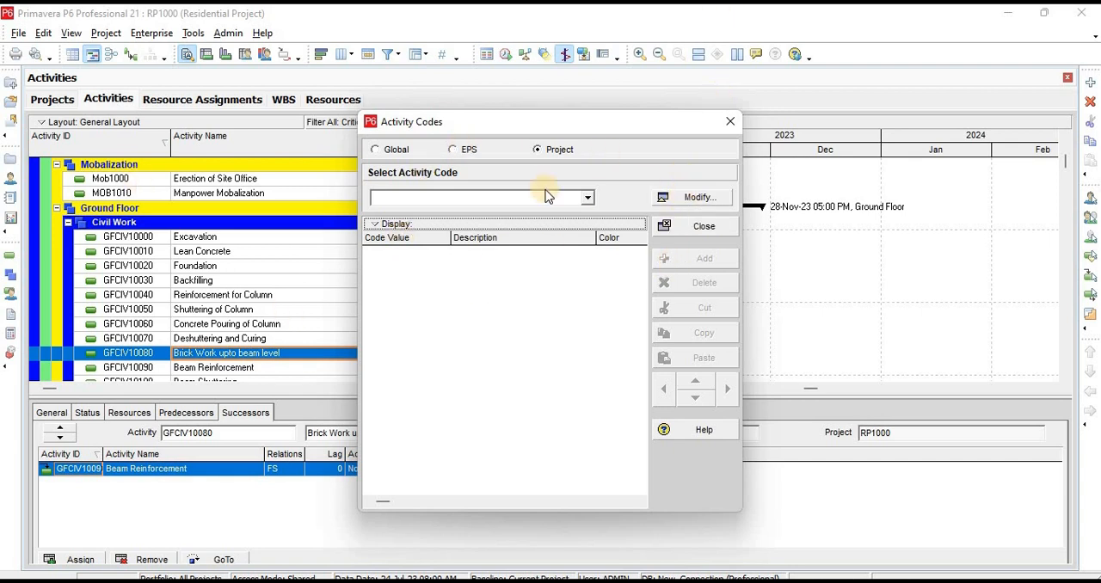
left_click(696, 199)
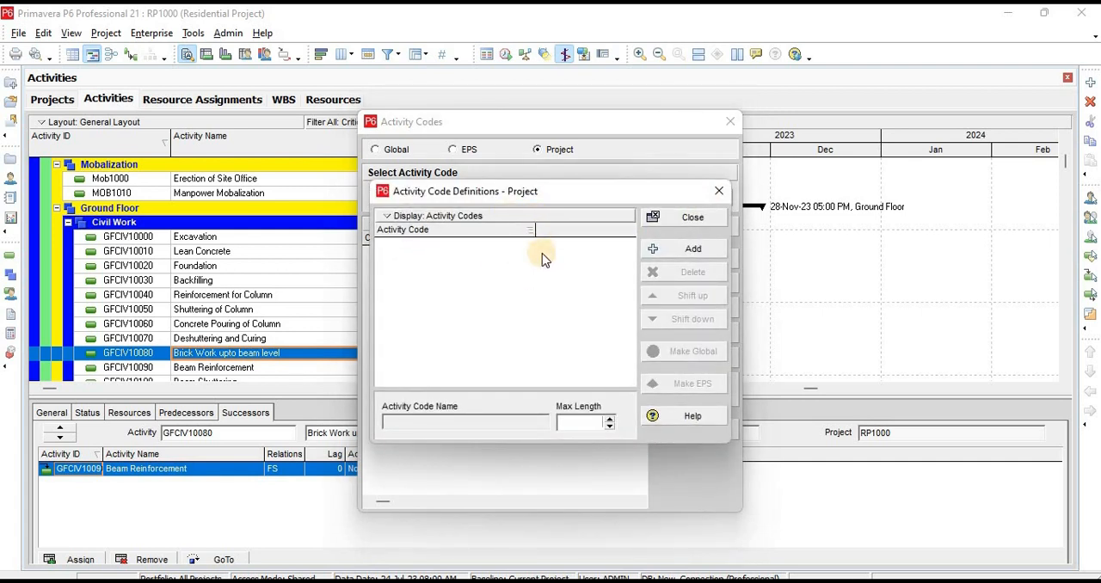
left_click(718, 191)
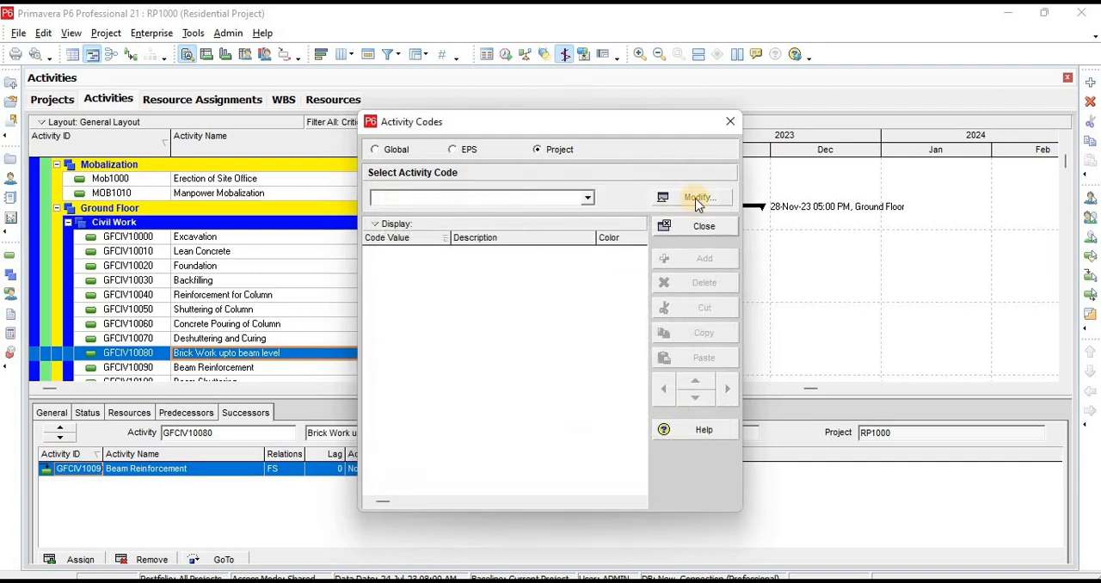
left_click(691, 204)
left_click(688, 250)
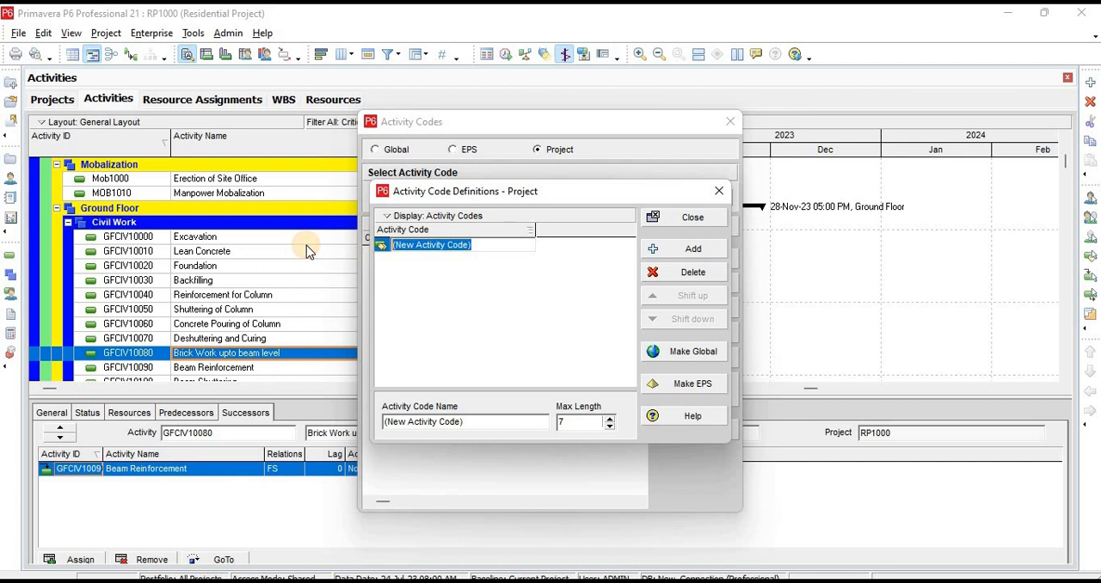
type("d")
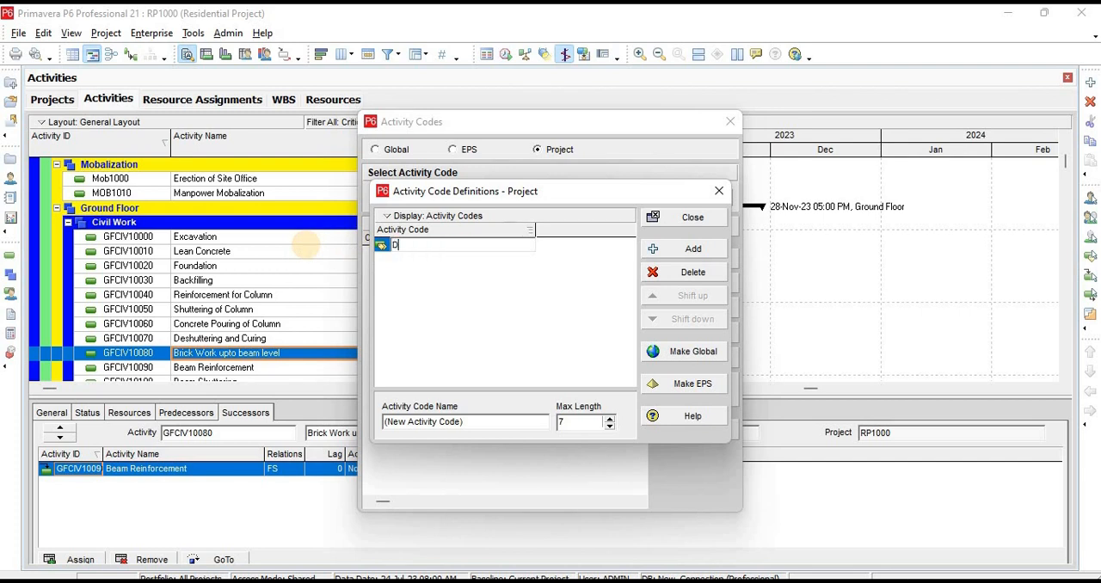
type("i")
left_click(686, 222)
left_click(686, 221)
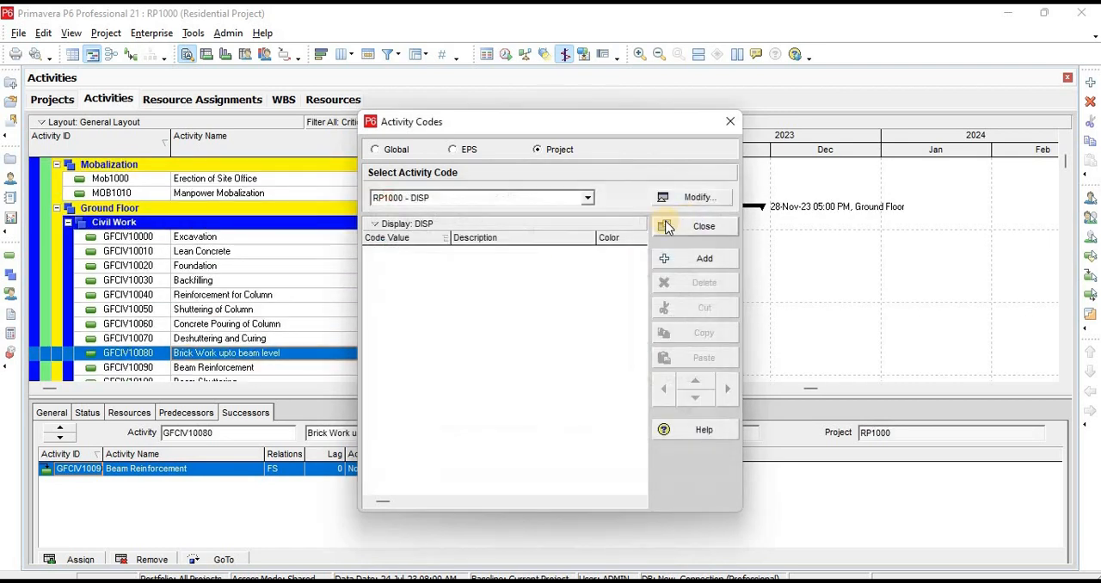
Add the code values CIV and MEP to the DISP activity code
left_click(698, 261)
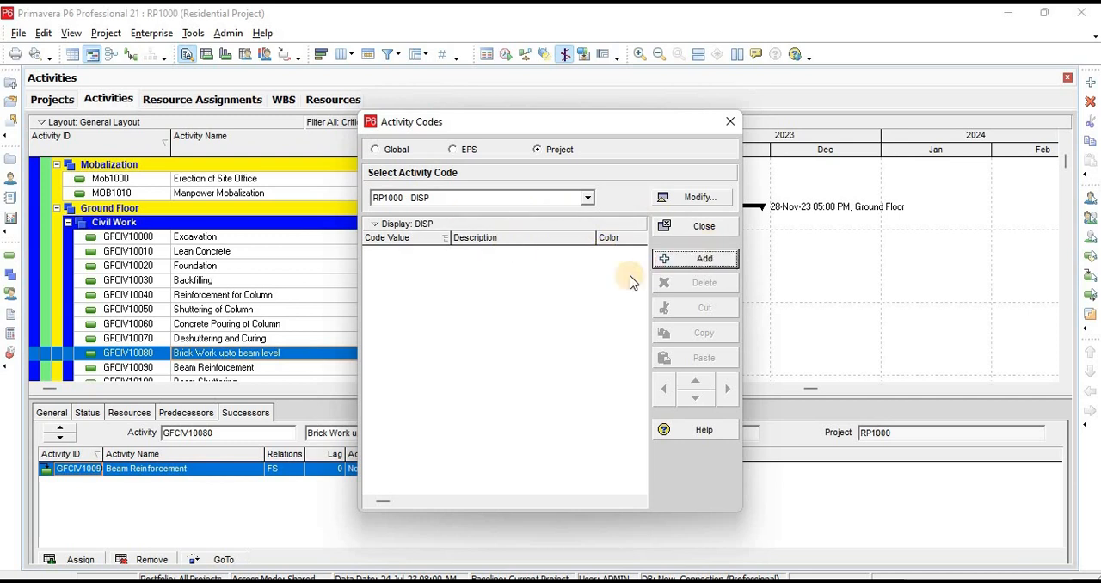
left_click(434, 253)
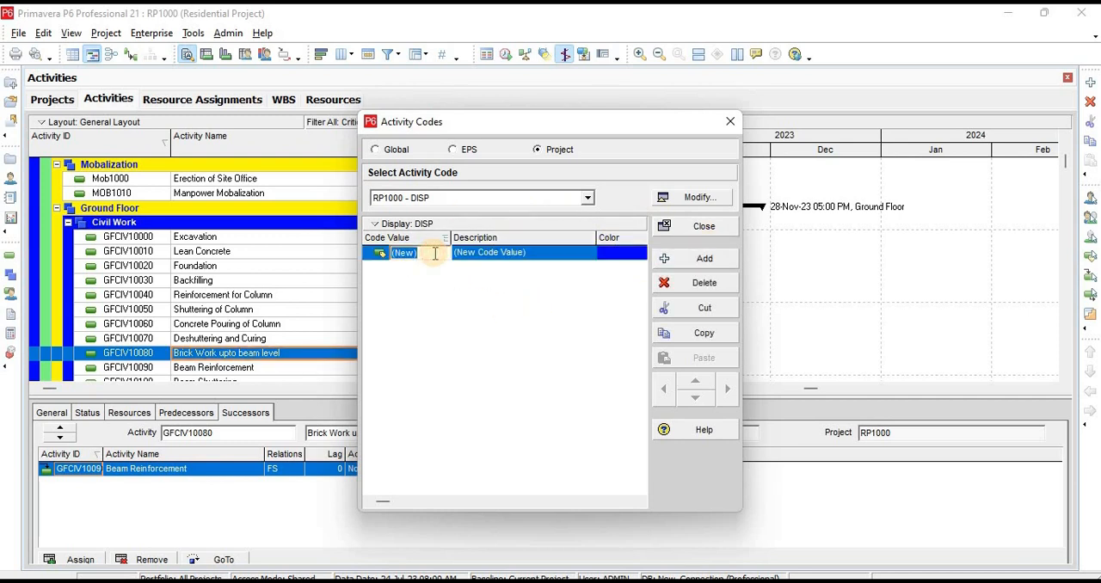
type("c")
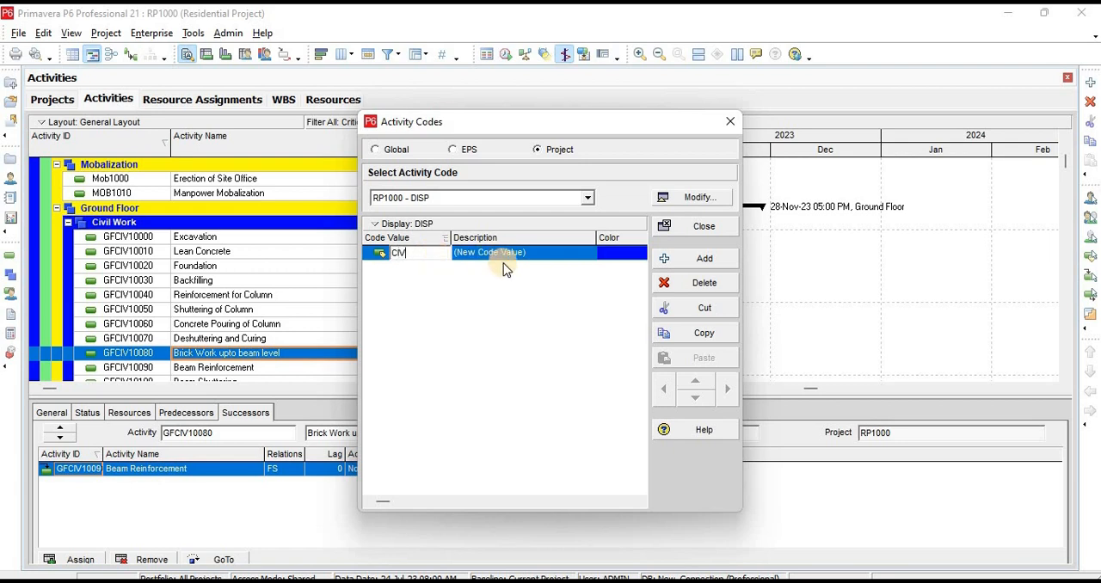
left_click(711, 258)
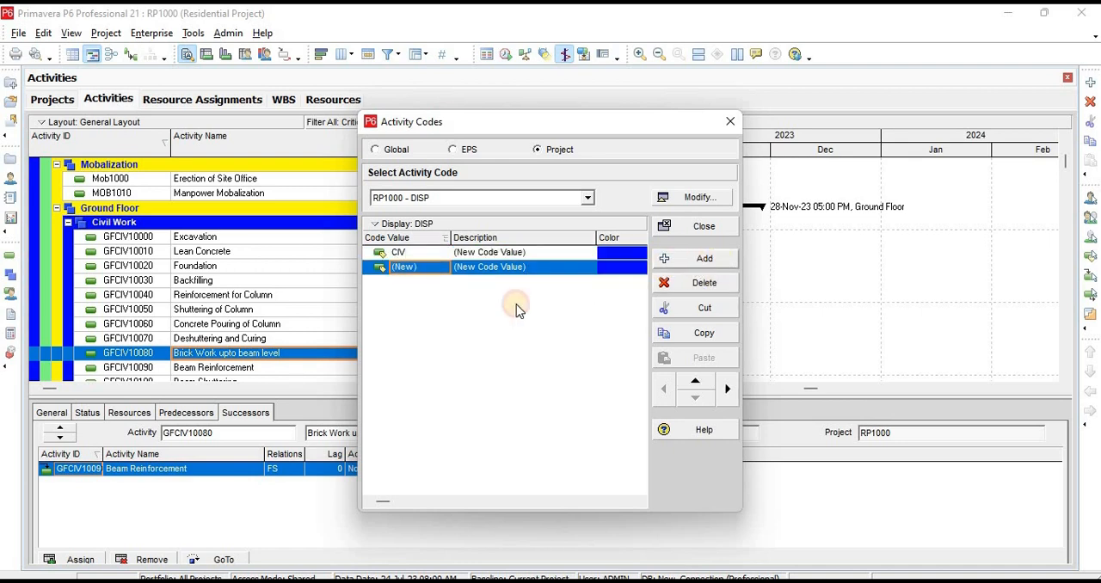
left_click(430, 268)
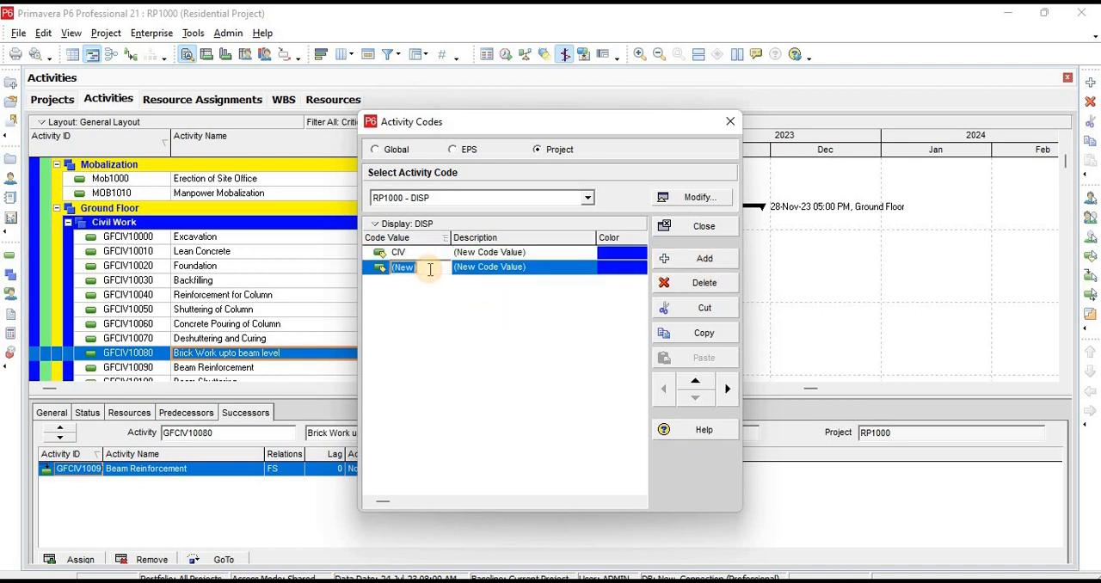
type("MEP")
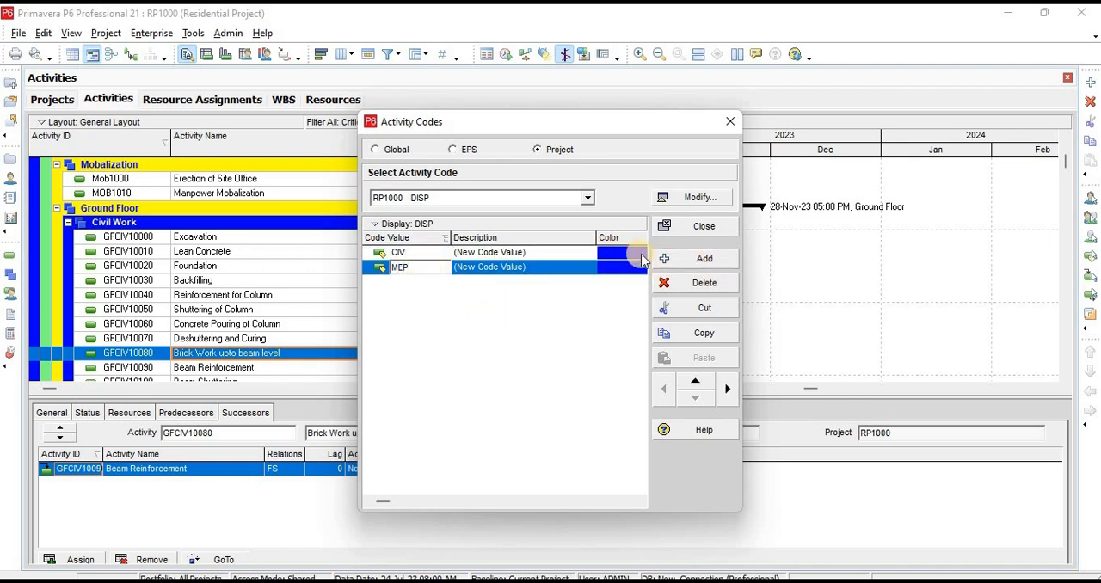
Add the code value FINISH to the DISP activity code and close the activity code setup
left_click(704, 258)
left_click(434, 280)
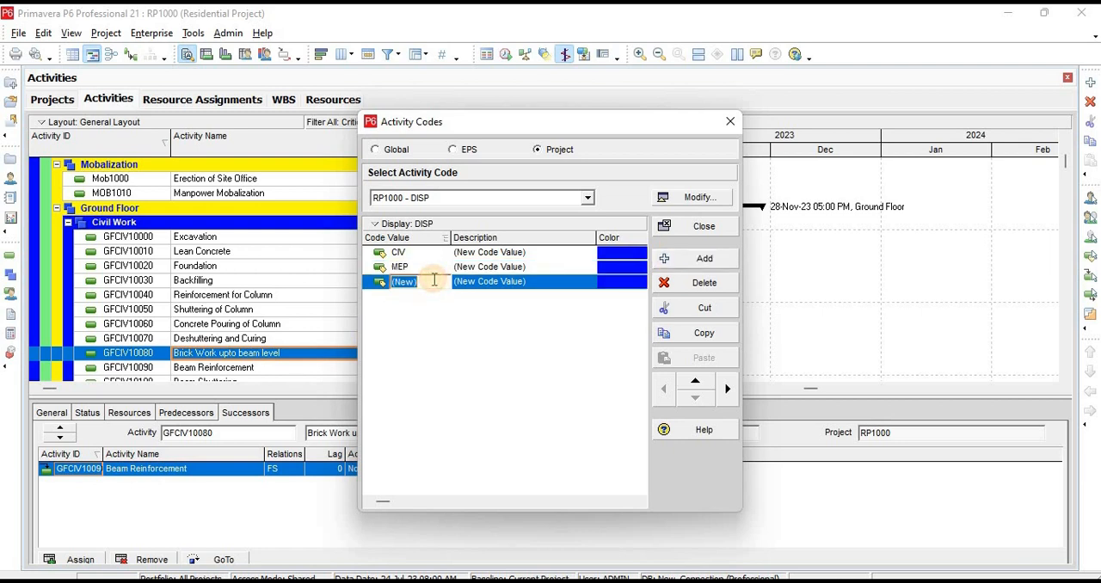
type("F")
type("INISH")
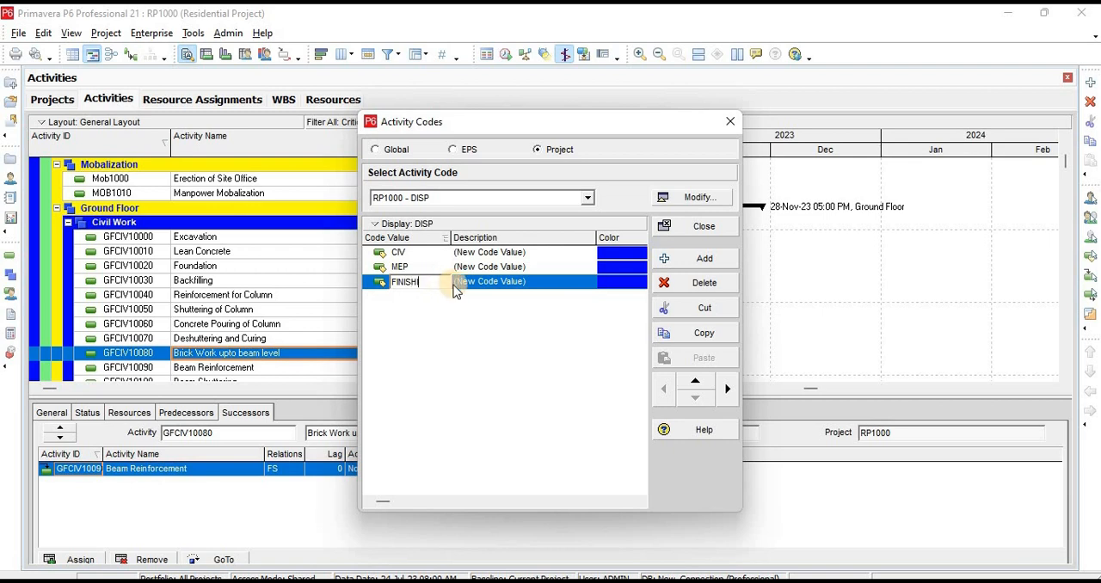
left_click(503, 359)
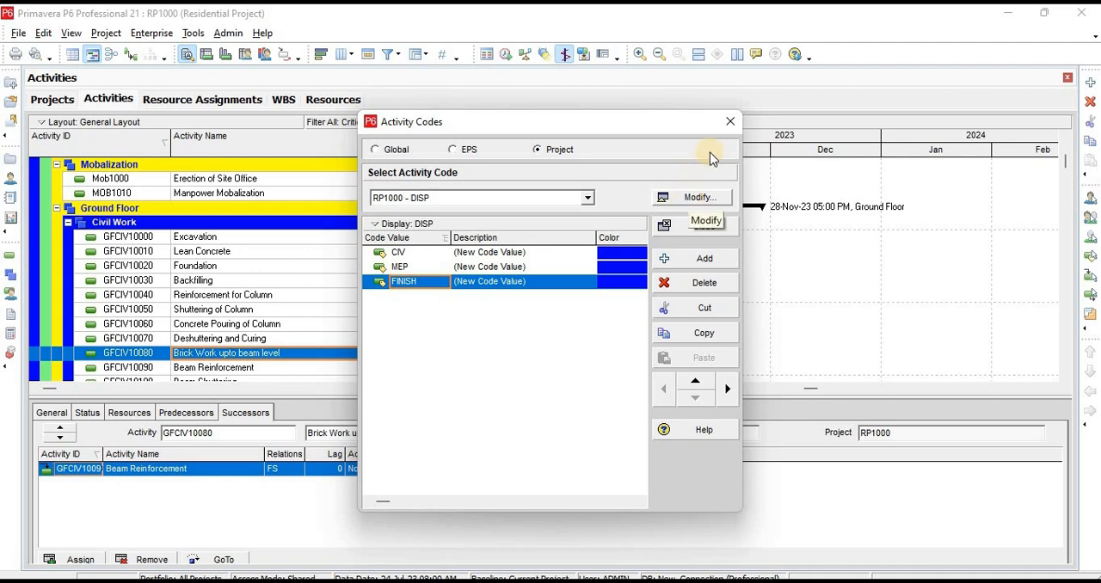
left_click(728, 128)
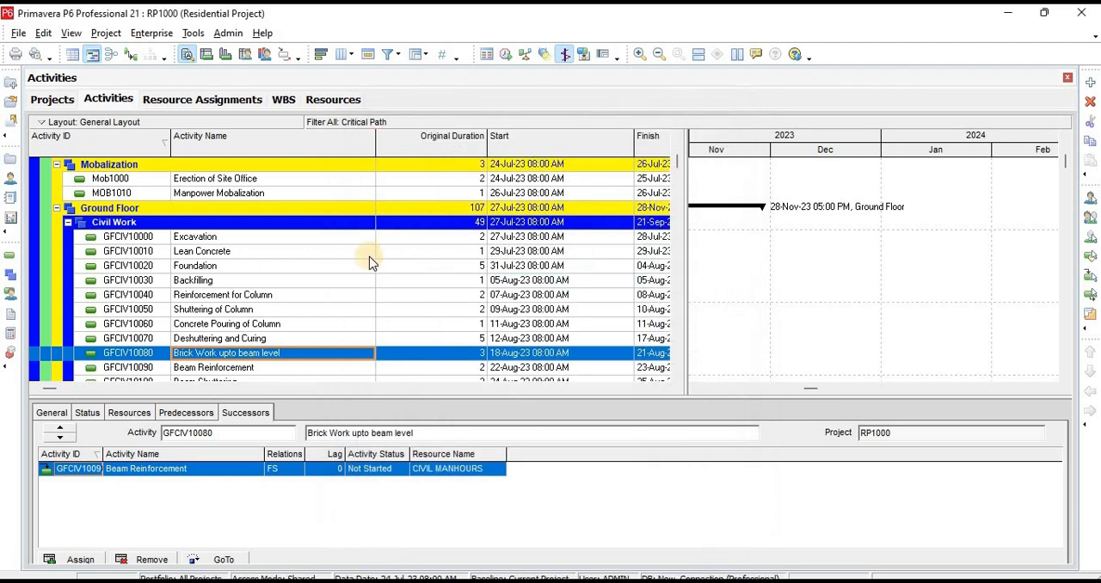
left_click(229, 240)
scroll(237, 245, "down", 2)
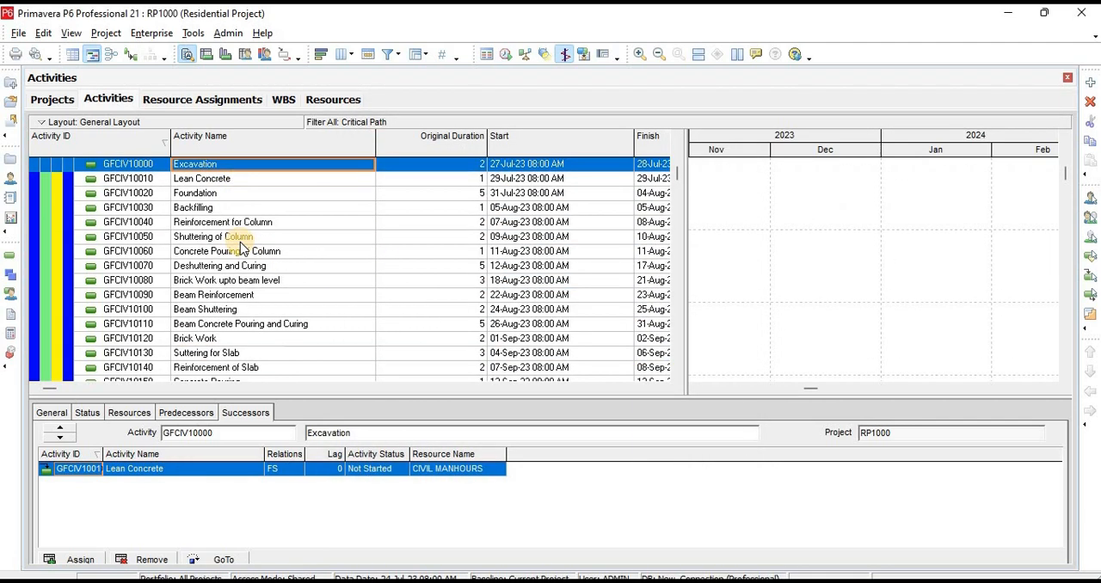
scroll(237, 248, "down", 2)
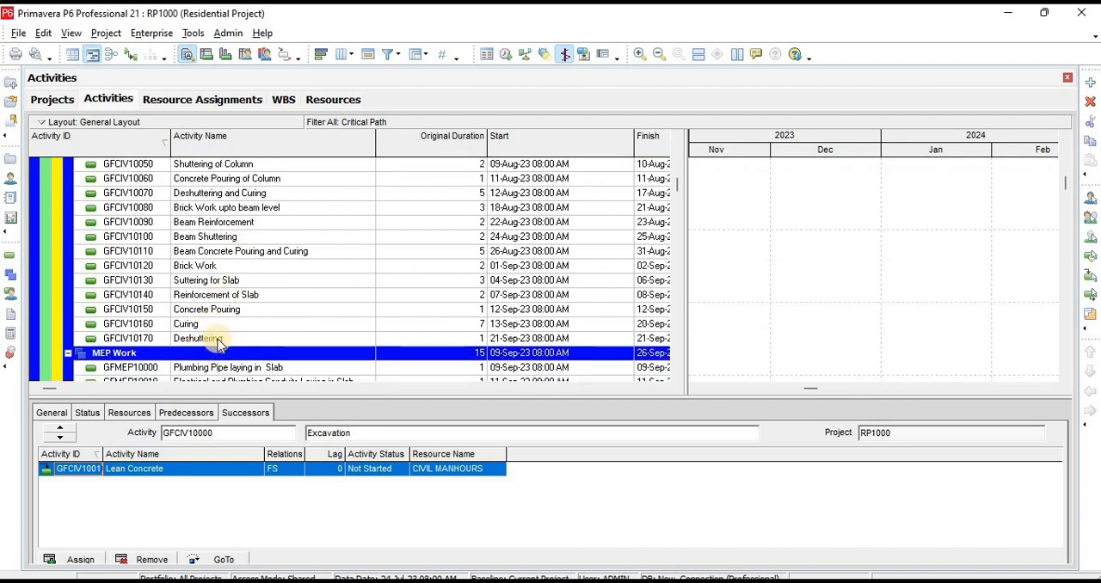
left_click(219, 342, "shift")
scroll(270, 297, "down", 4)
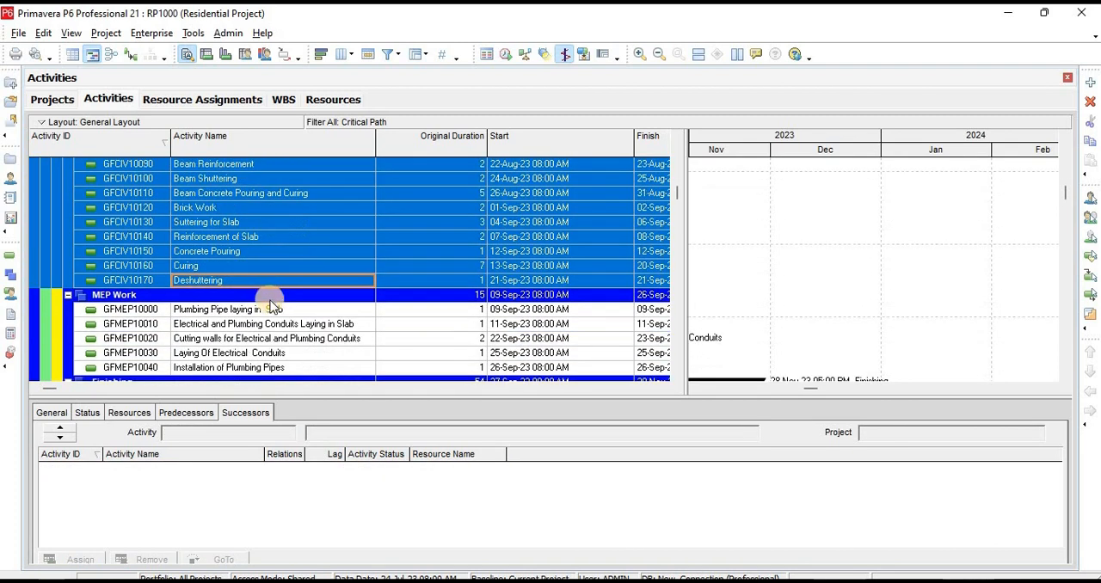
scroll(270, 297, "down", 7)
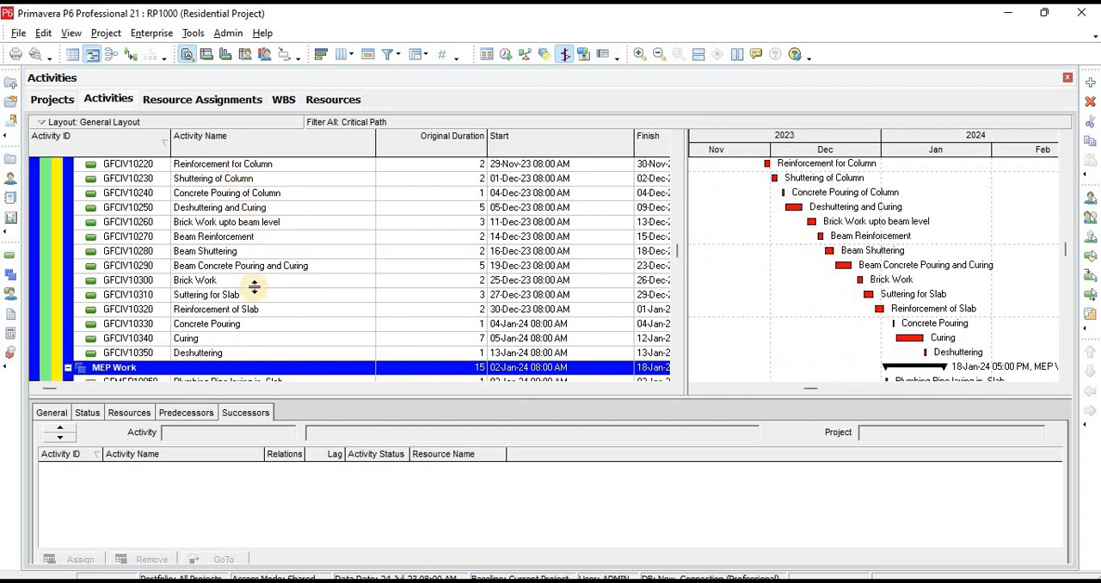
scroll(249, 275, "up", 2)
left_click(246, 251)
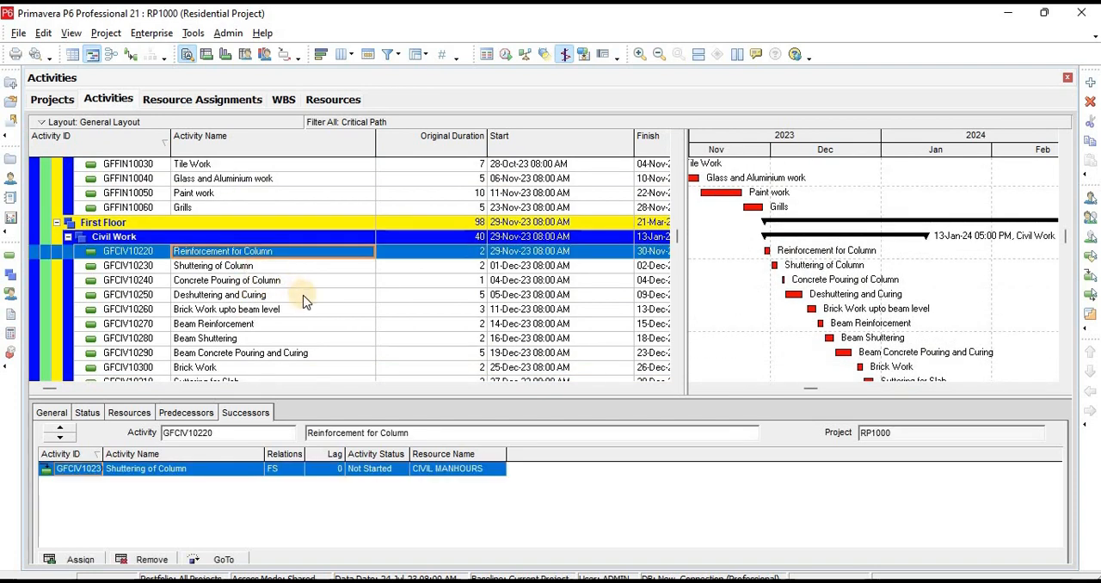
scroll(297, 305, "down", 1)
scroll(297, 305, "up", 20)
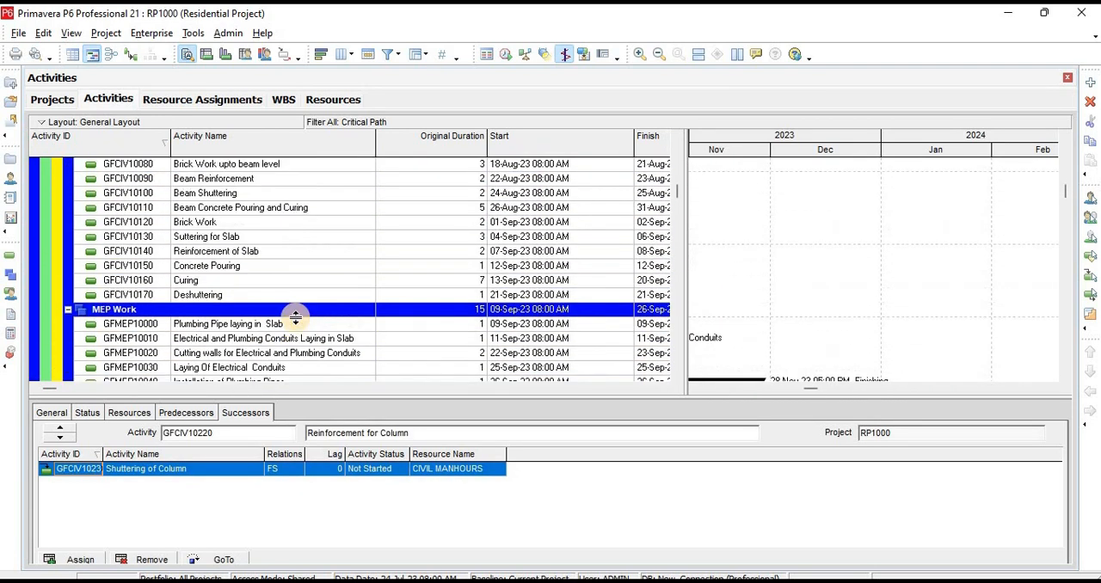
left_click(241, 321)
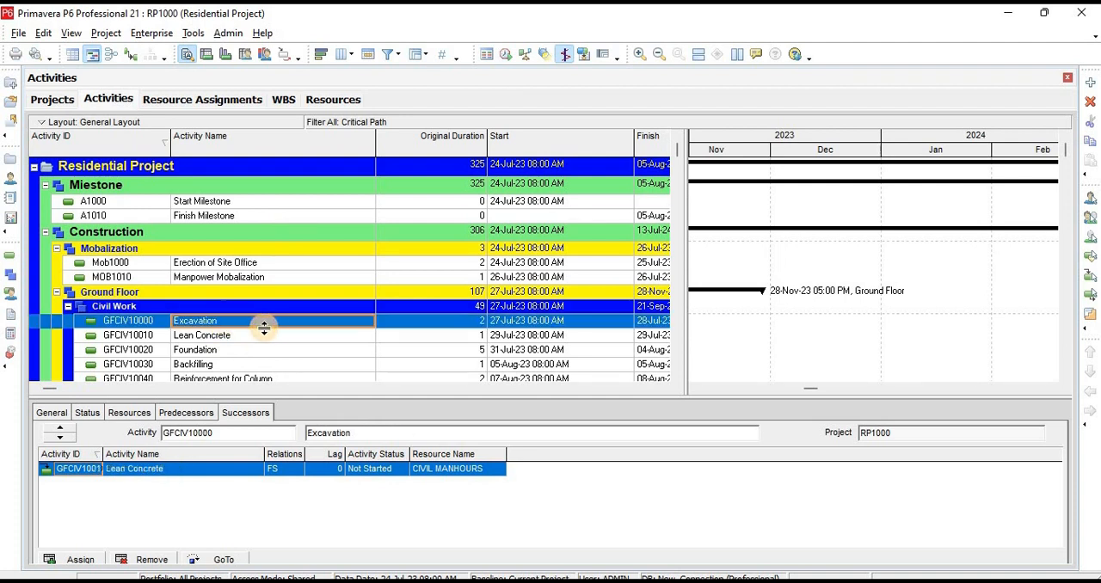
scroll(275, 334, "down", 1)
scroll(273, 333, "down", 4)
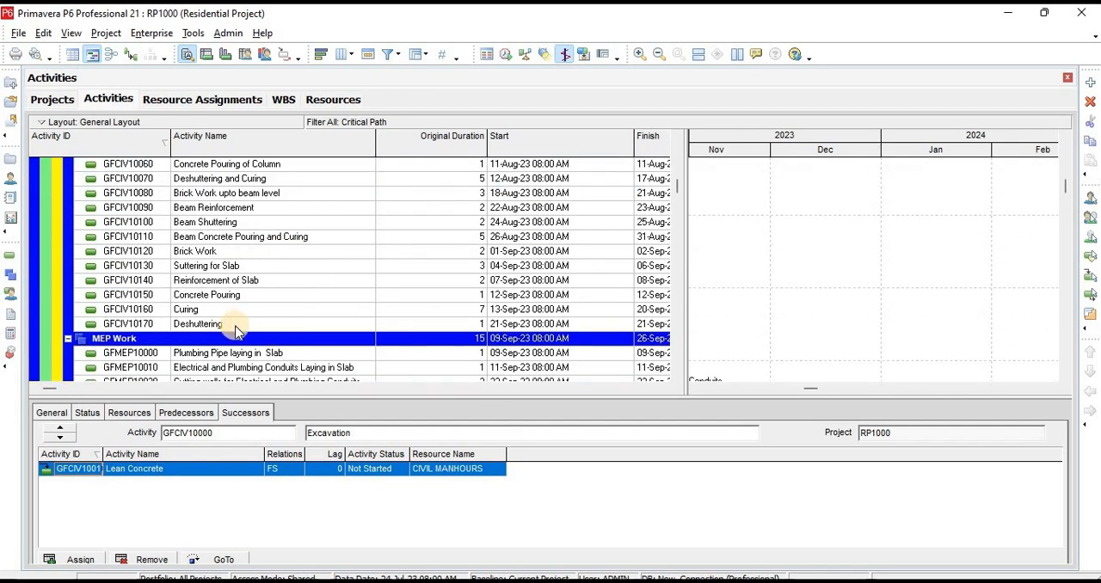
left_click(234, 323)
scroll(251, 313, "up", 5)
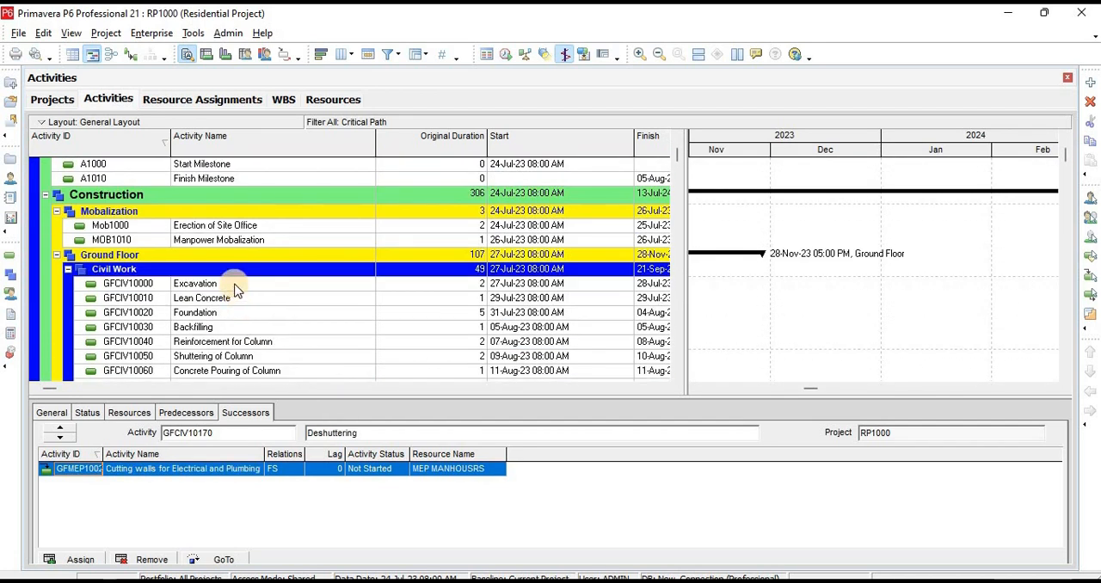
Assign the project activity code value CIV under DISP to all Ground Floor Civil Work activities, from Excavation through Deshuttering
left_click(236, 286)
scroll(246, 306, "down", 4)
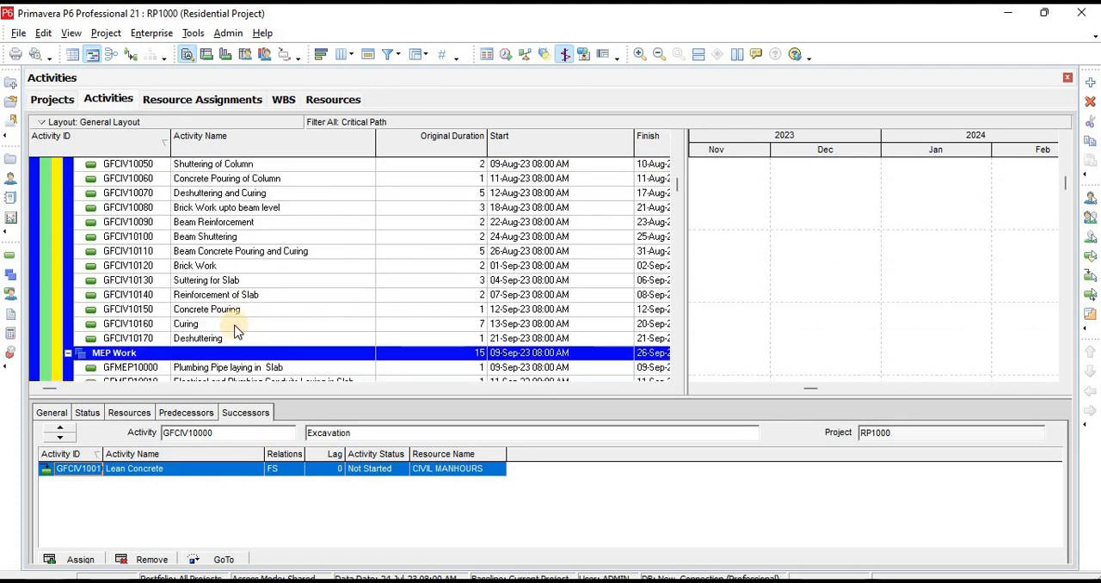
left_click(234, 340, "shift")
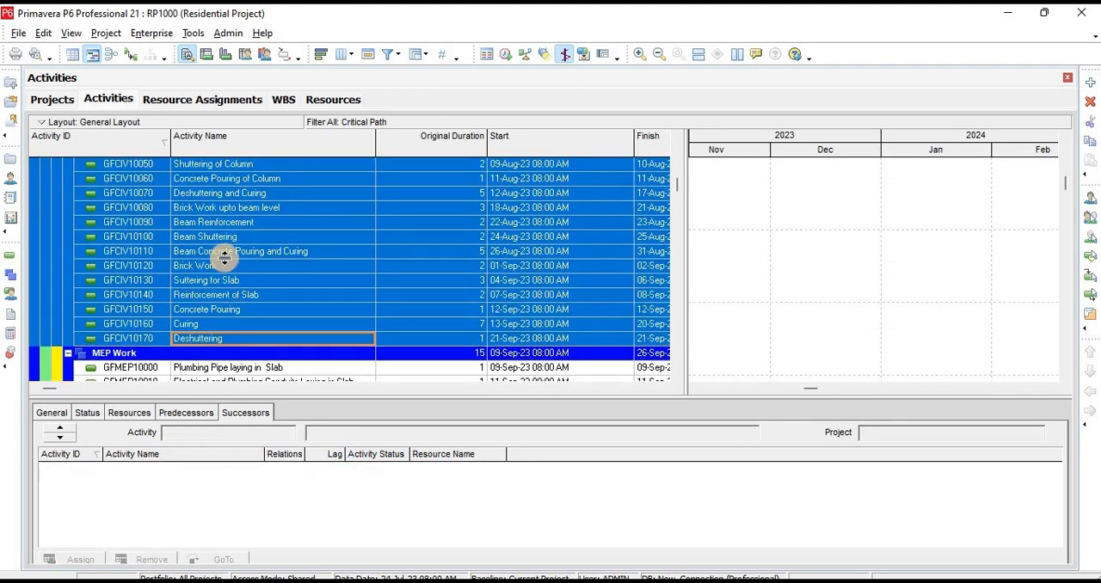
right_click(223, 257)
mouse_move(307, 400)
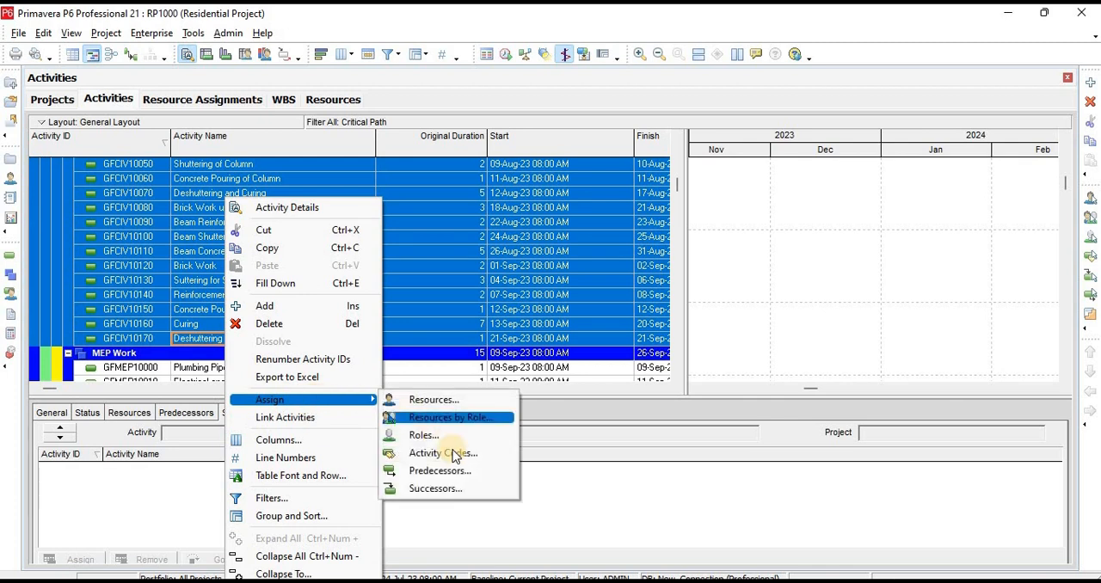
left_click(447, 453)
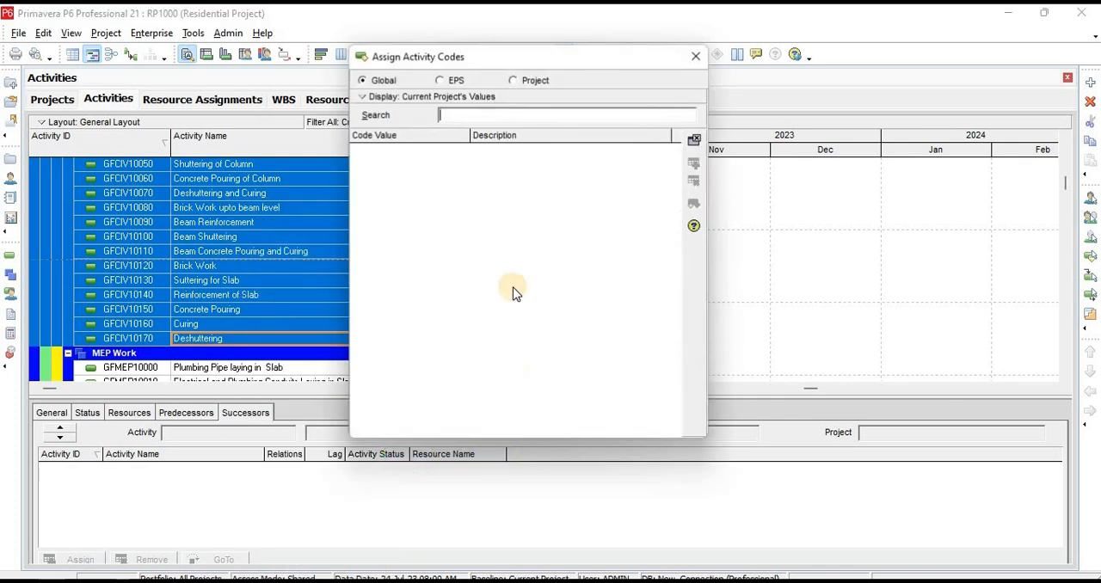
left_click(515, 80)
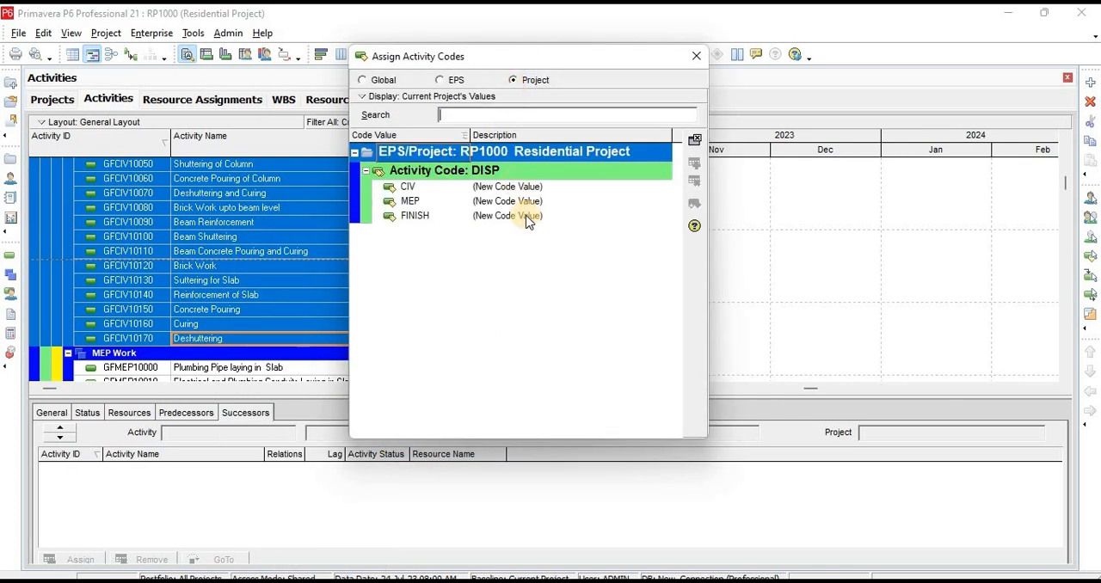
left_click(491, 187)
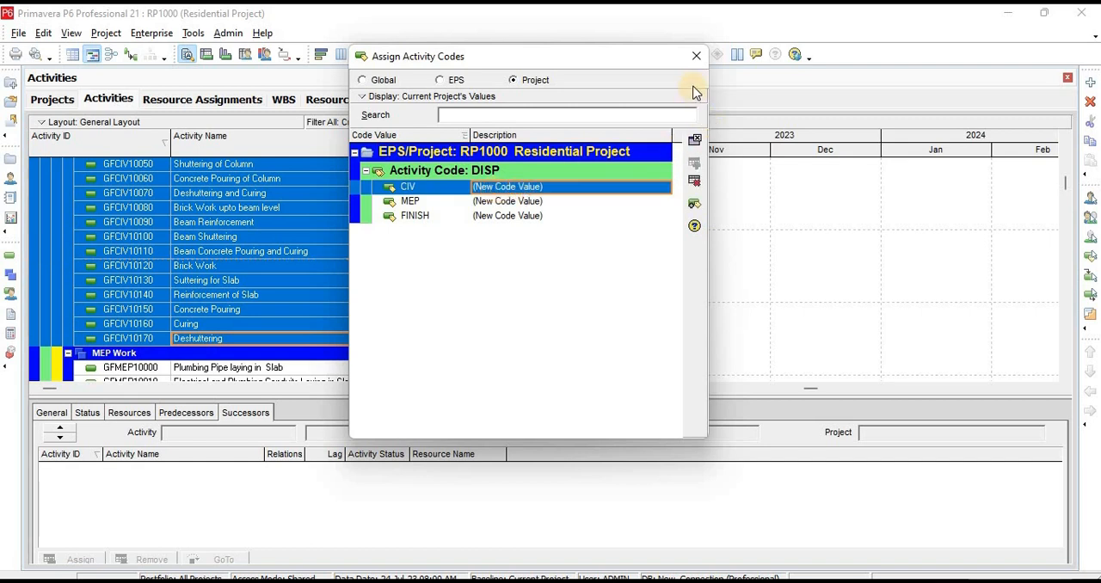
Assign the DISP code value MEP to all Ground Floor MEP Work activities, from Plumbing Pipe laying in Slab through Installation of Plumbing Pipes
left_click(199, 369)
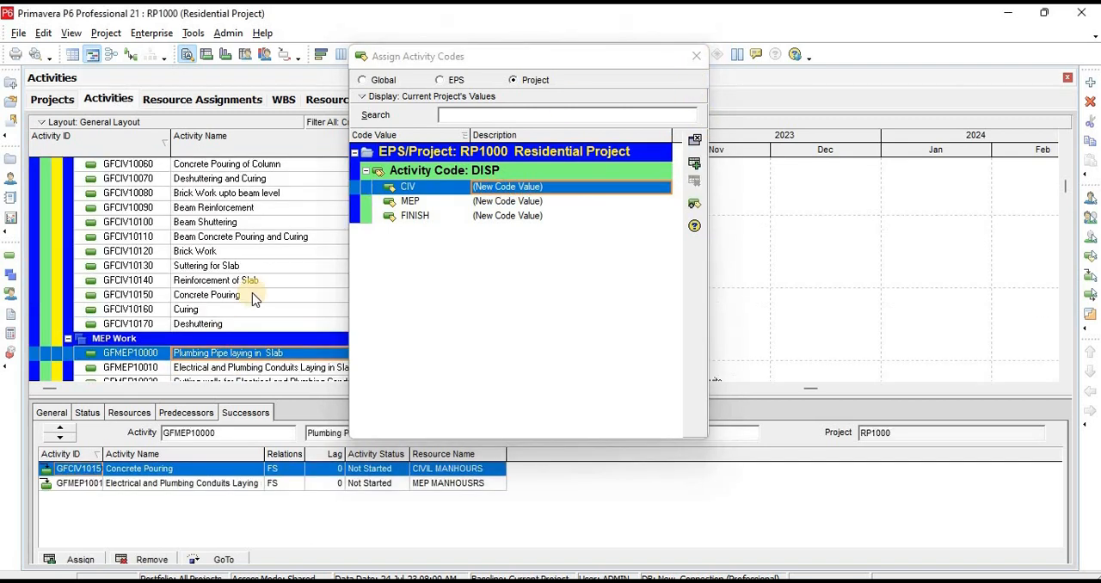
scroll(249, 292, "down", 4)
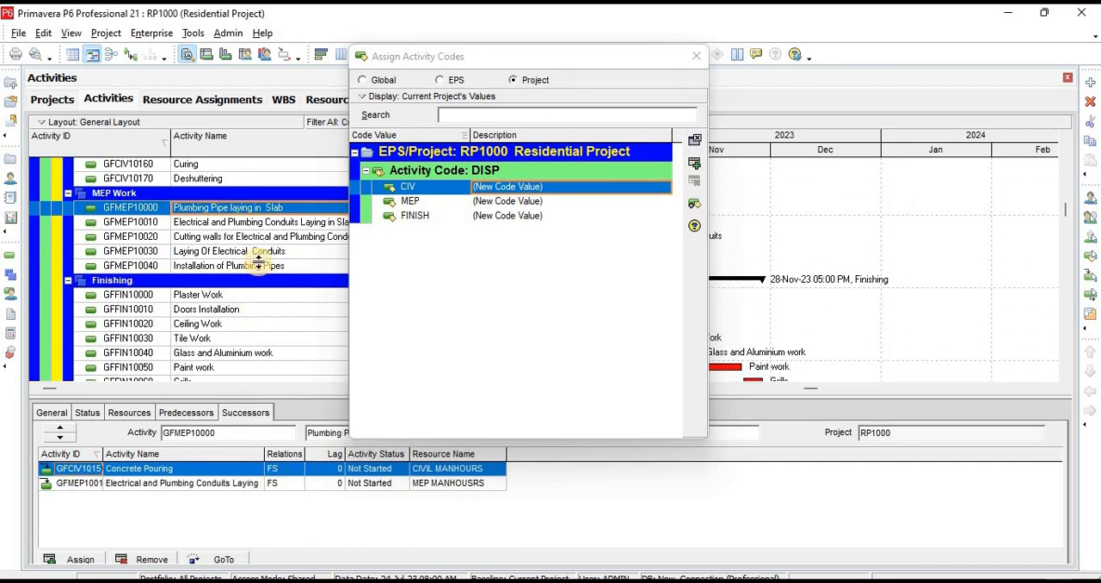
left_click(262, 268, "shift")
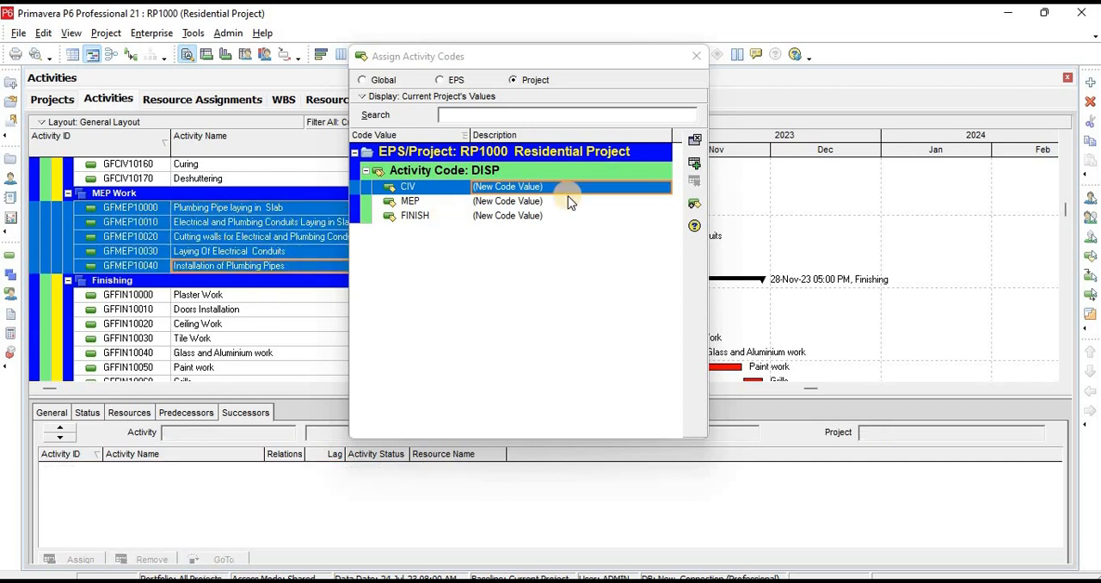
left_click(519, 205)
Assign the DISP code value FINISH to all Ground Floor Finishing activities, from Plaster Work through Grills
left_click(216, 295)
scroll(249, 335, "down", 1)
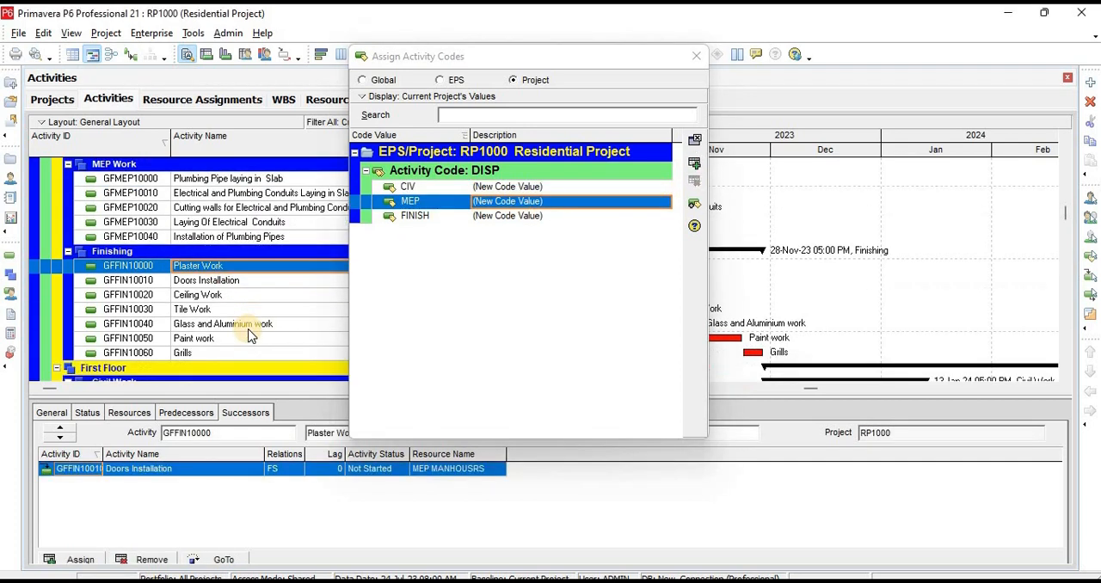
scroll(250, 335, "down", 2)
left_click(202, 296, "shift")
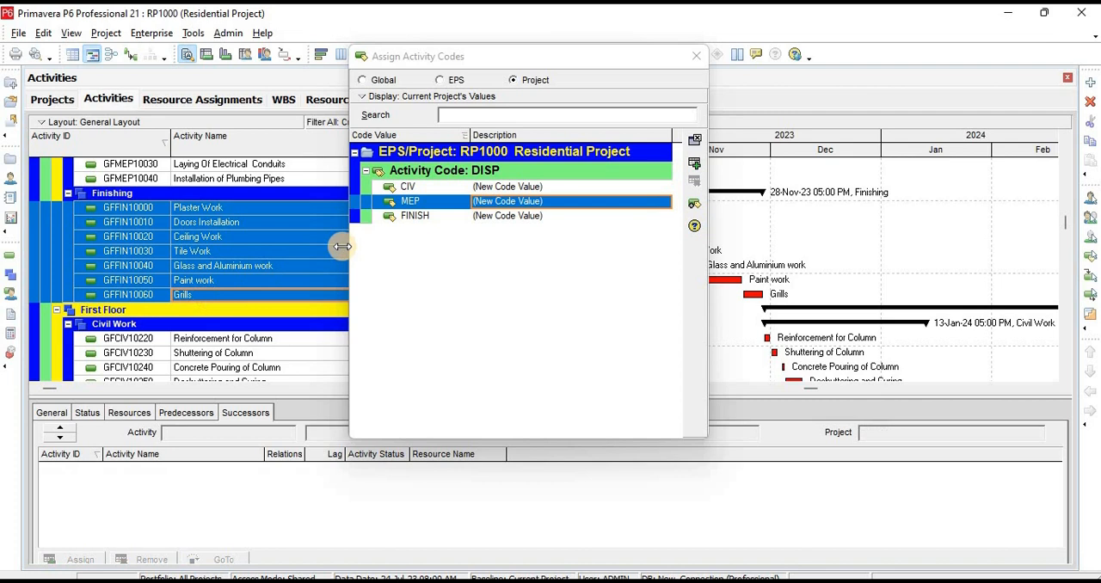
left_click(526, 217)
Assign the DISP code value CIV to all First Floor Civil Work activities, from Reinforcement for Column through Deshuttering
scroll(232, 288, "down", 2)
left_click(226, 280)
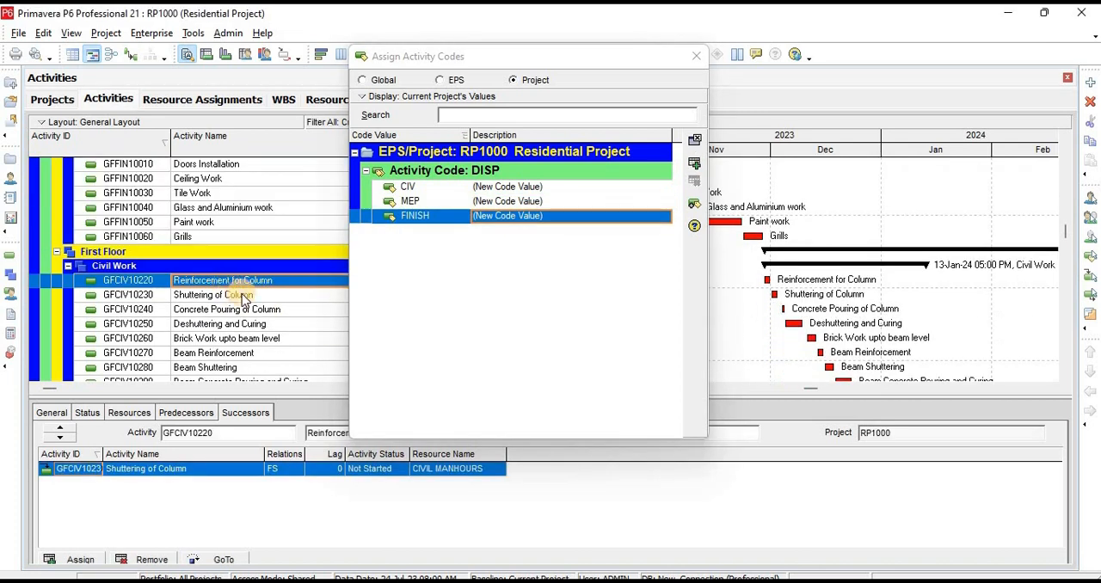
scroll(240, 301, "down", 6)
left_click(215, 309, "shift")
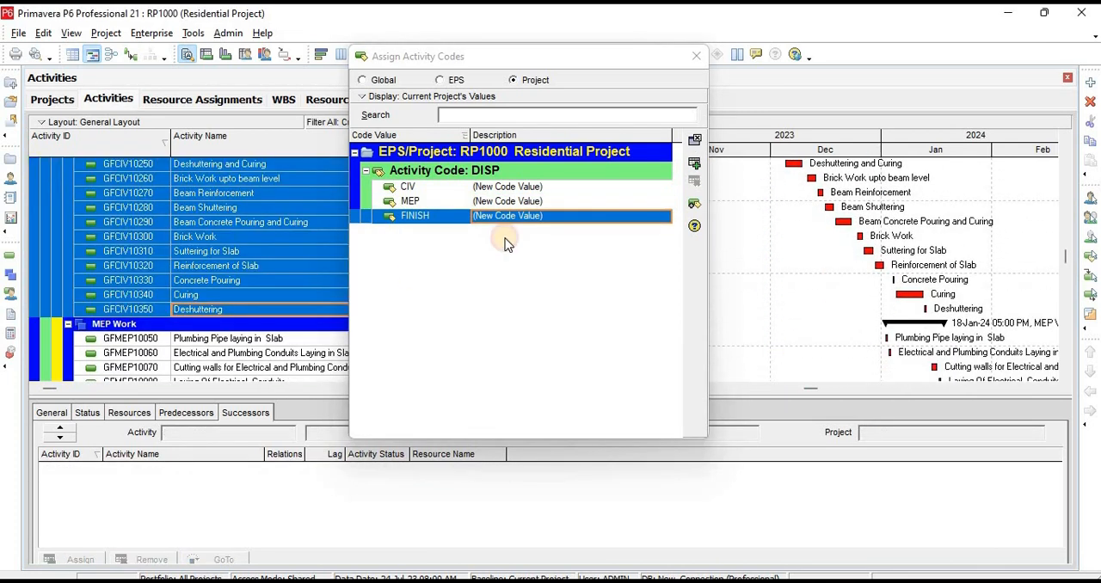
left_click(509, 187)
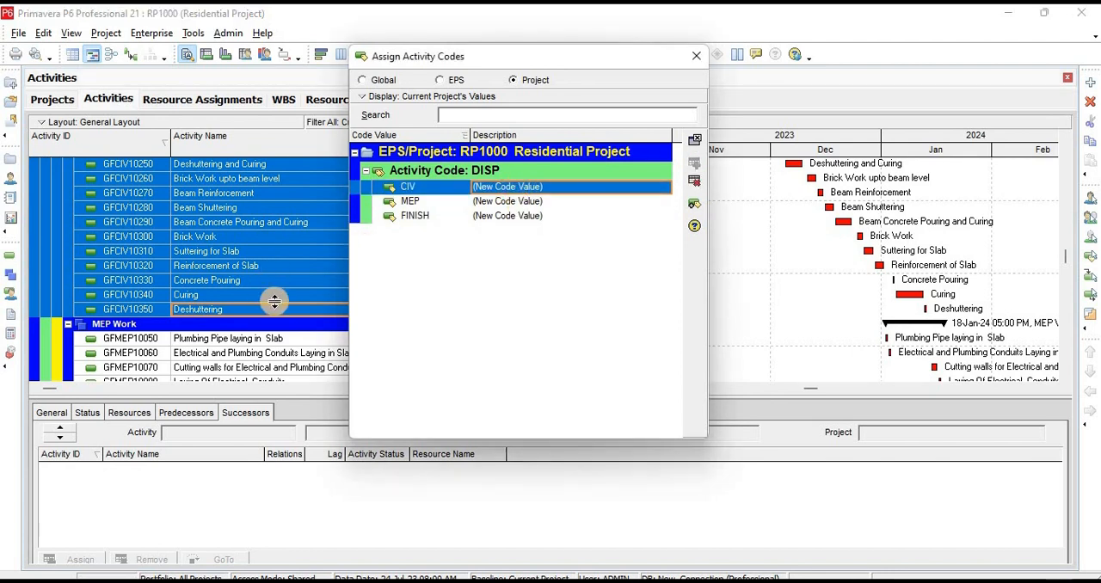
Assign the DISP code value MEP to all First Floor MEP Work activities, from Plumbing Pipe laying in Slab through Installation of Plumbing Pipes
scroll(274, 301, "down", 4)
left_click(246, 237)
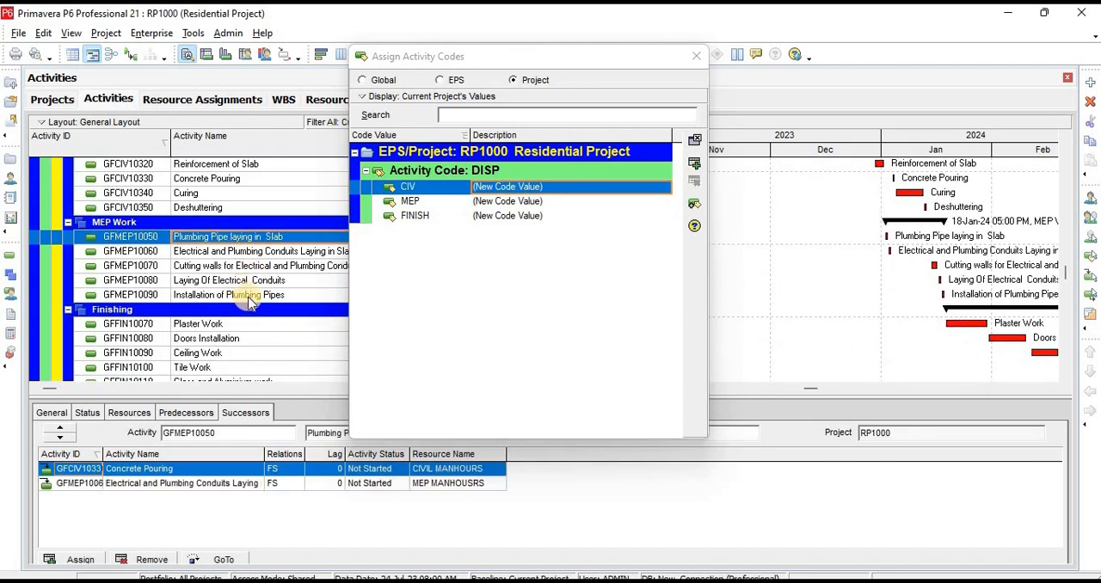
left_click(250, 295, "shift")
left_click(495, 201)
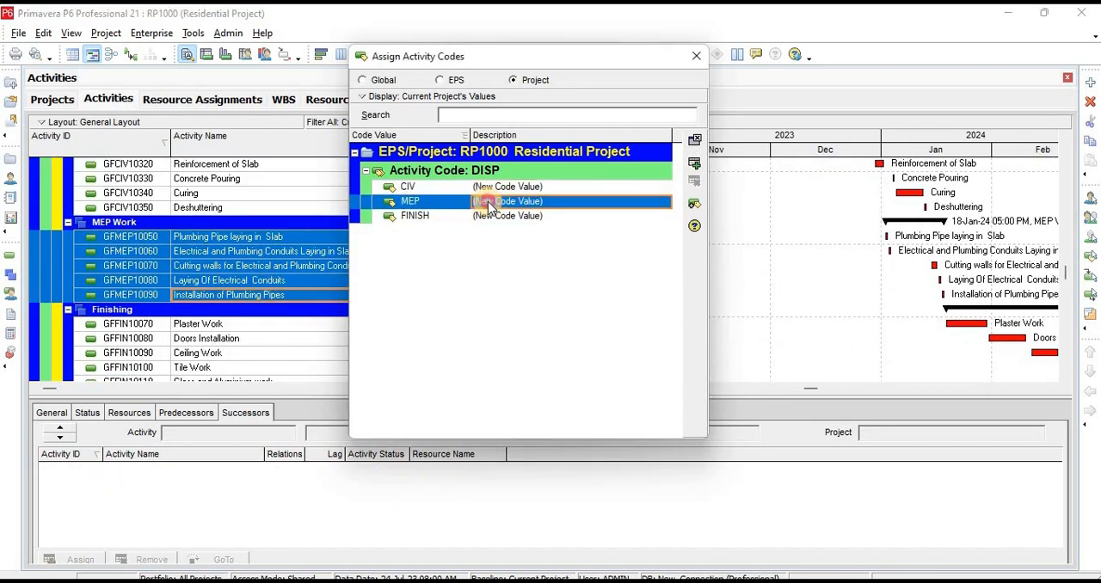
Assign the DISP code value FINISH to all First Floor Finishing activities, from Plaster Work through Grills
left_click(237, 320)
left_click(237, 326)
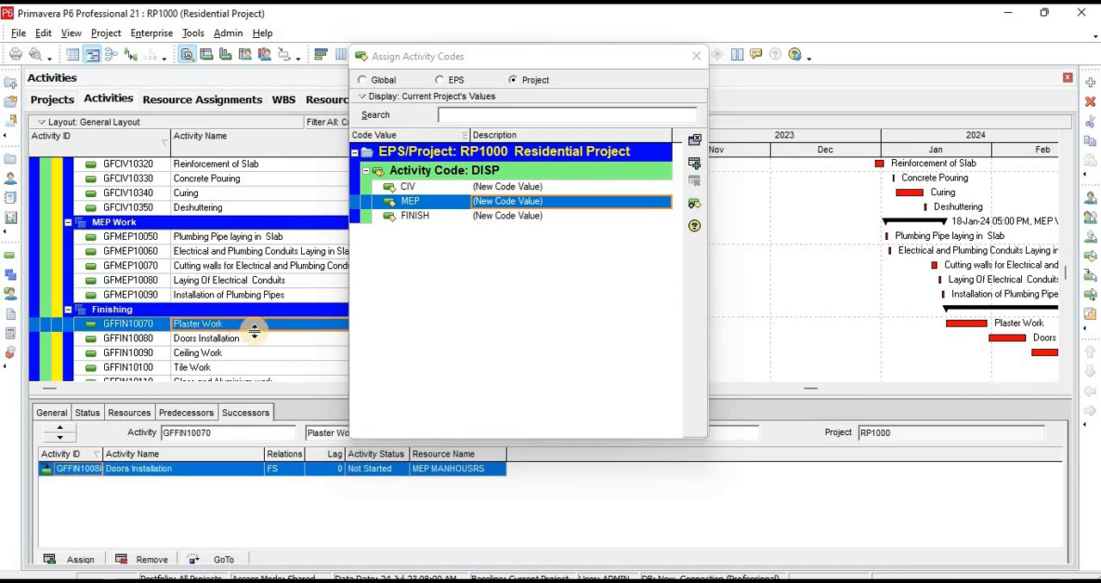
scroll(233, 336, "down", 3)
left_click(229, 338, "shift")
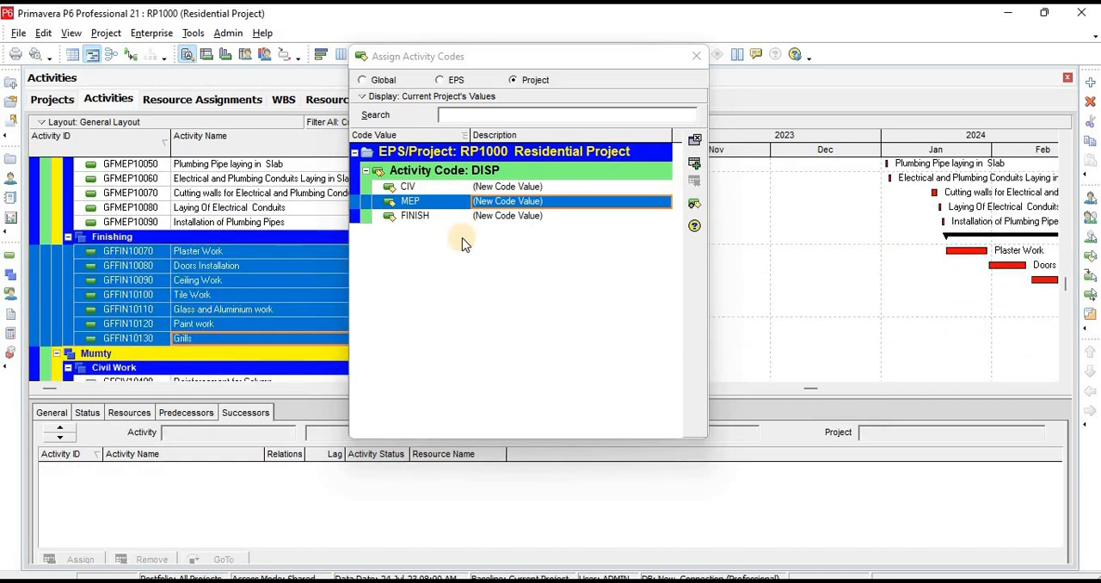
left_click(504, 220)
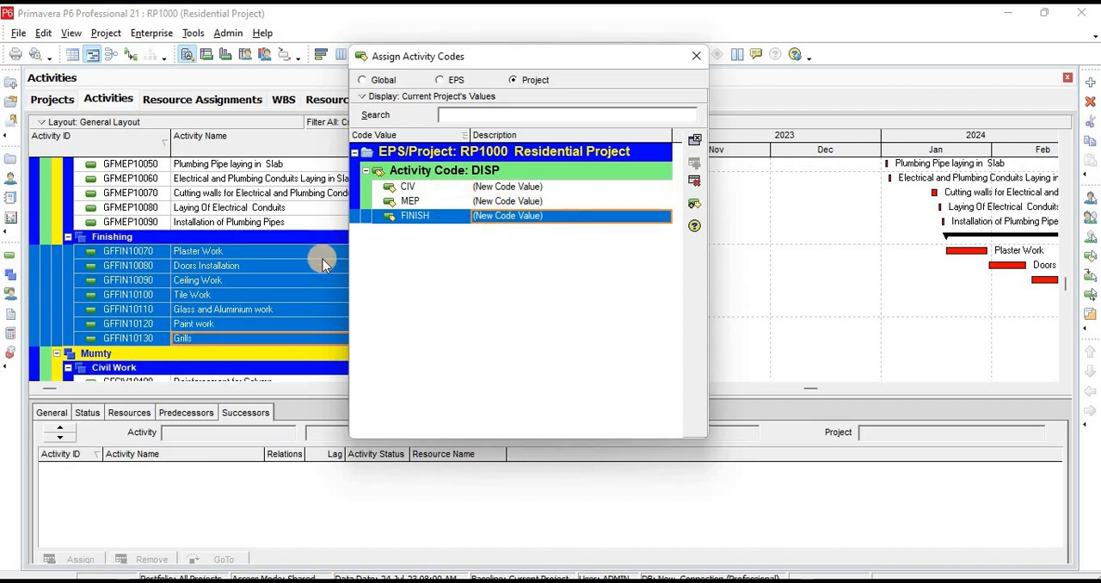
Assign the DISP code value CIV to all Mumty Civil Work activities, from Reinforcement for Column through Deshuttering
scroll(258, 262, "down", 3)
left_click(225, 256)
scroll(232, 310, "down", 2)
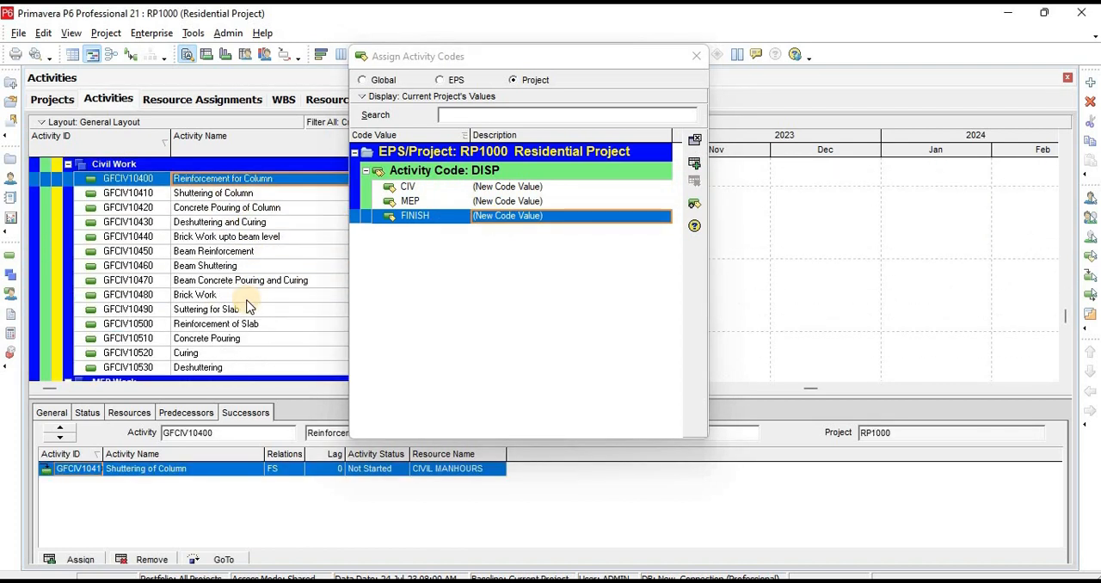
left_click(212, 354, "shift")
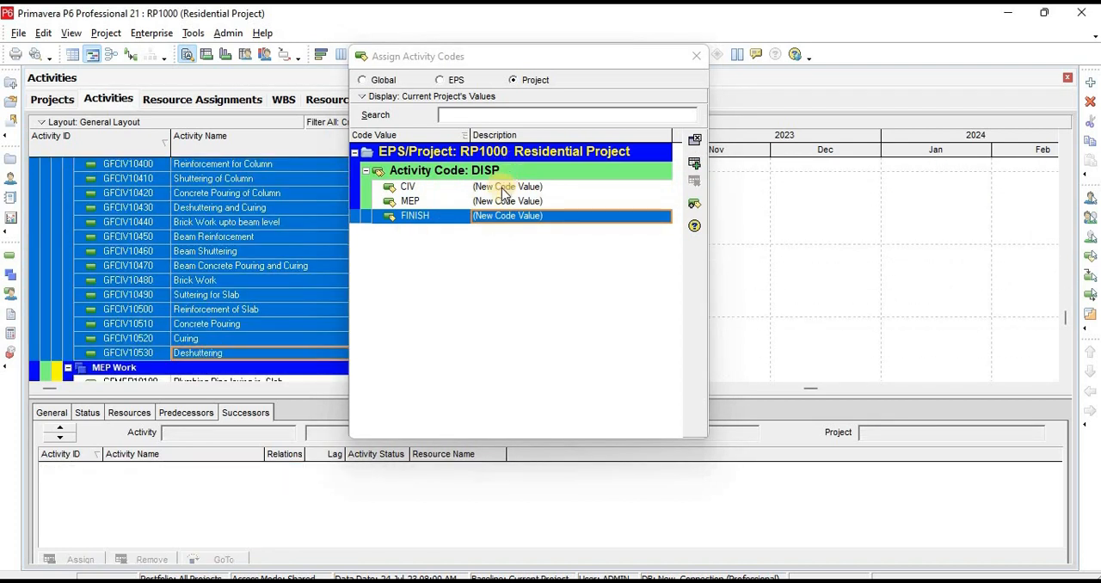
left_click(498, 187)
Assign the DISP code value MEP to all Mumty MEP Work activities, from Plumbing Pipe laying in Slab through Installation of Plumbing Pipes
scroll(256, 244, "down", 3)
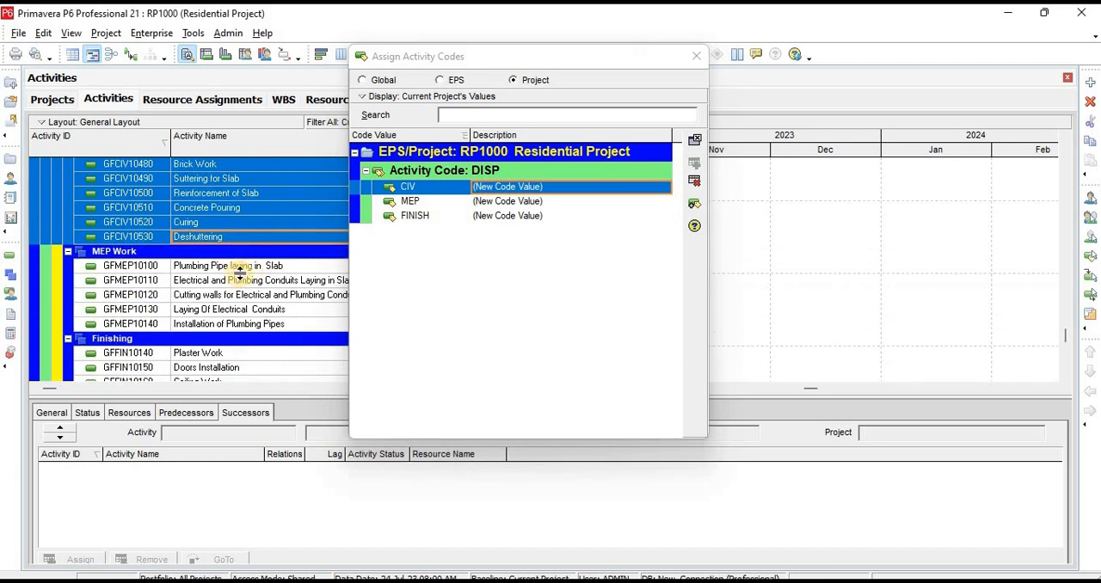
left_click(241, 268)
left_click(239, 329, "shift")
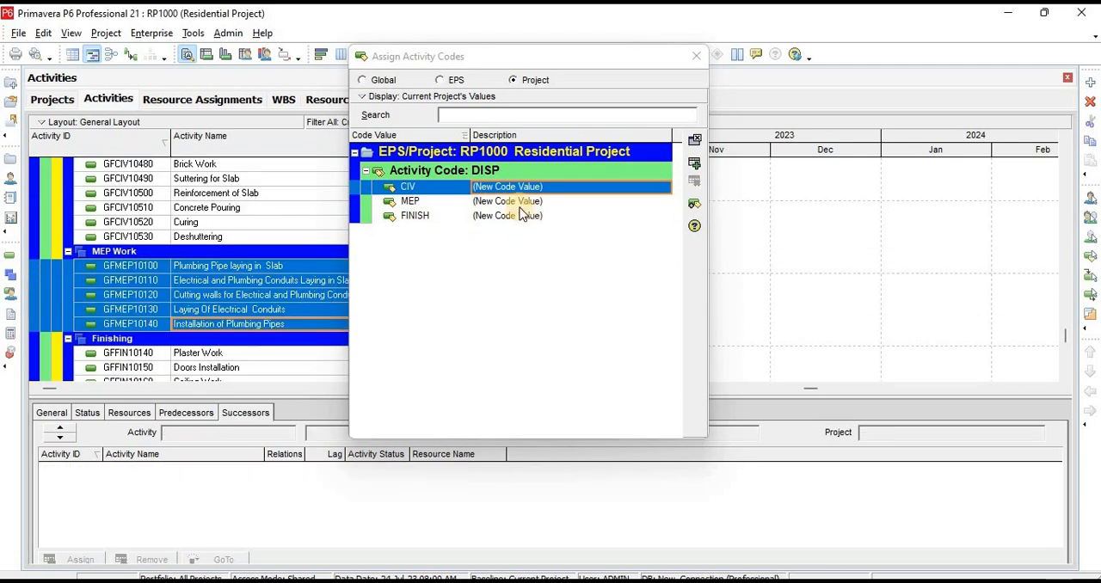
left_click(504, 200)
Assign the DISP code value FINISH to all Mumty Finishing activities, from Plaster Work through Grills, and close the code assignment
scroll(182, 301, "down", 2)
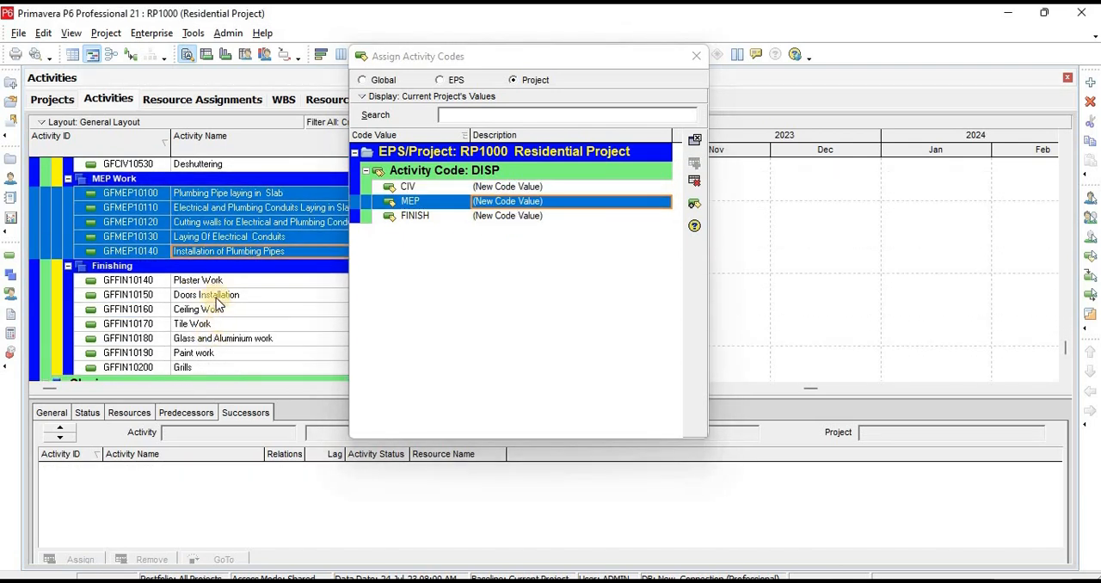
left_click(215, 281)
left_click(198, 368, "shift")
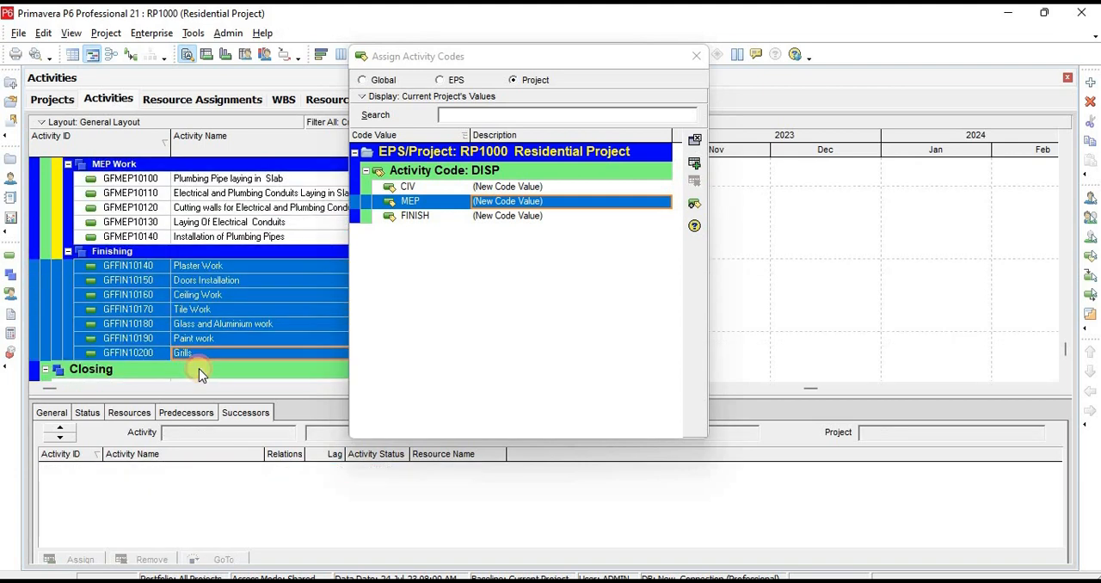
left_click(487, 216)
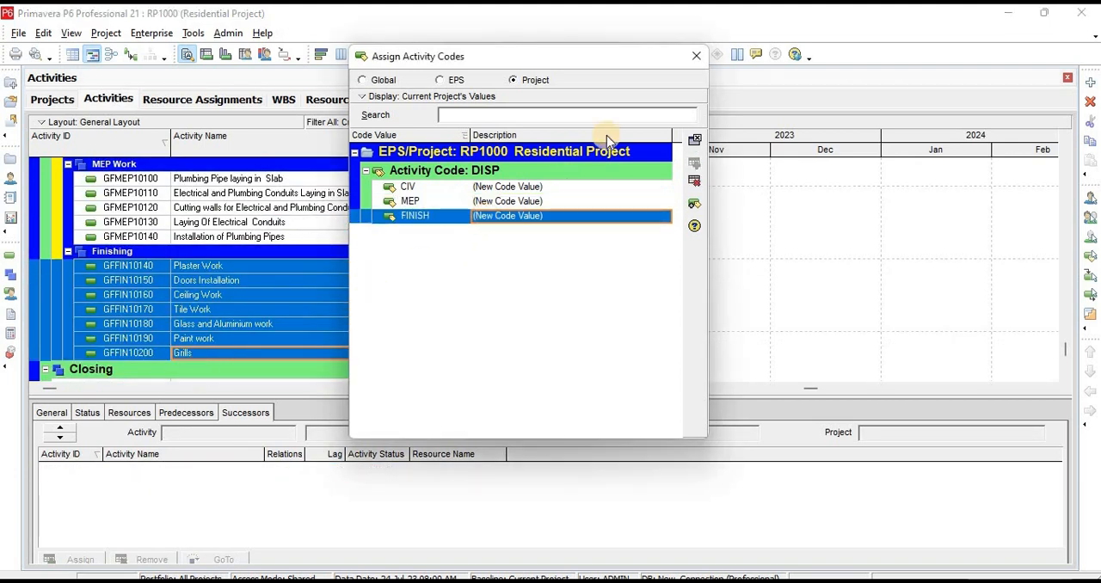
left_click(696, 56)
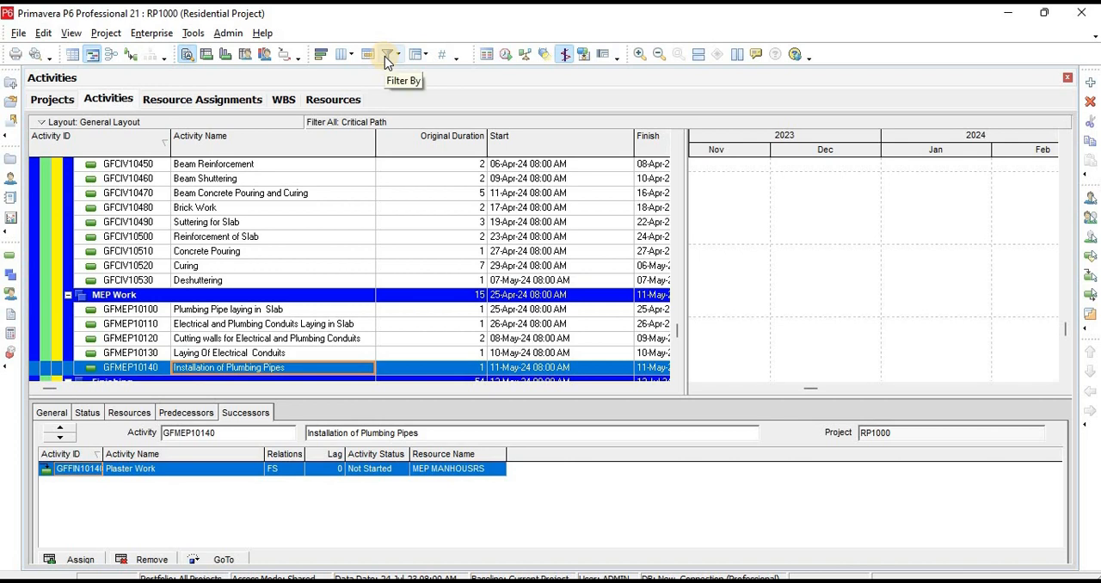
Modify the user-defined Activity Code filter and set its criterion parameter to DISP
left_click(384, 56)
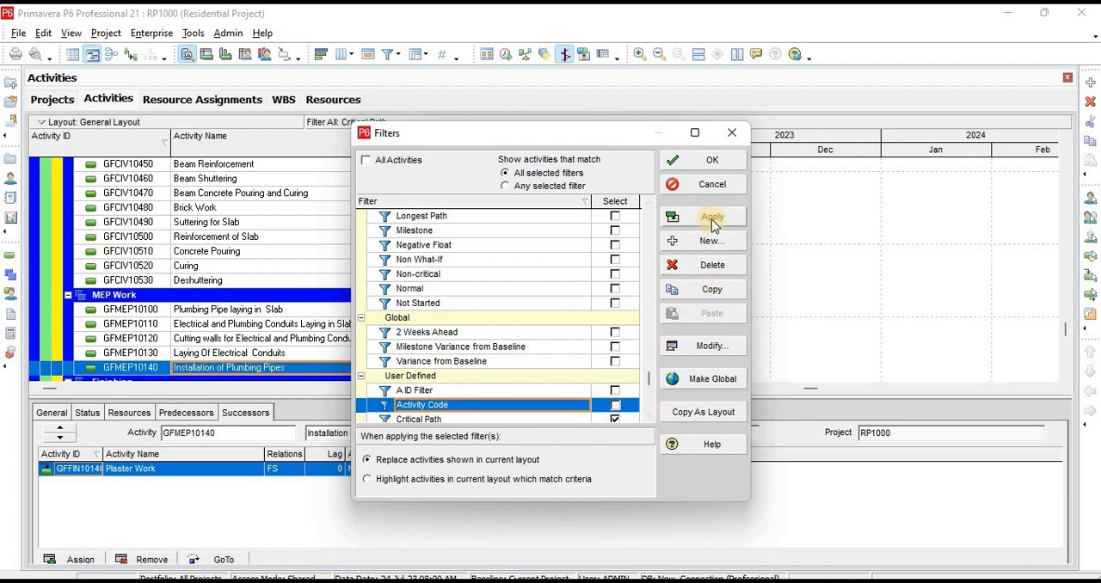
left_click(701, 345)
left_click(411, 269)
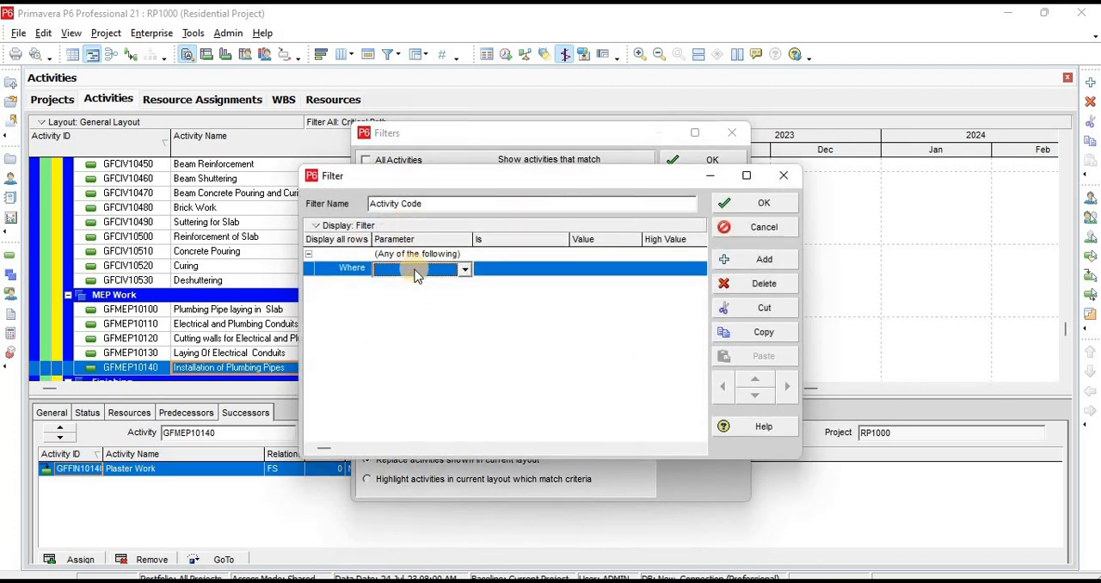
left_click(415, 271)
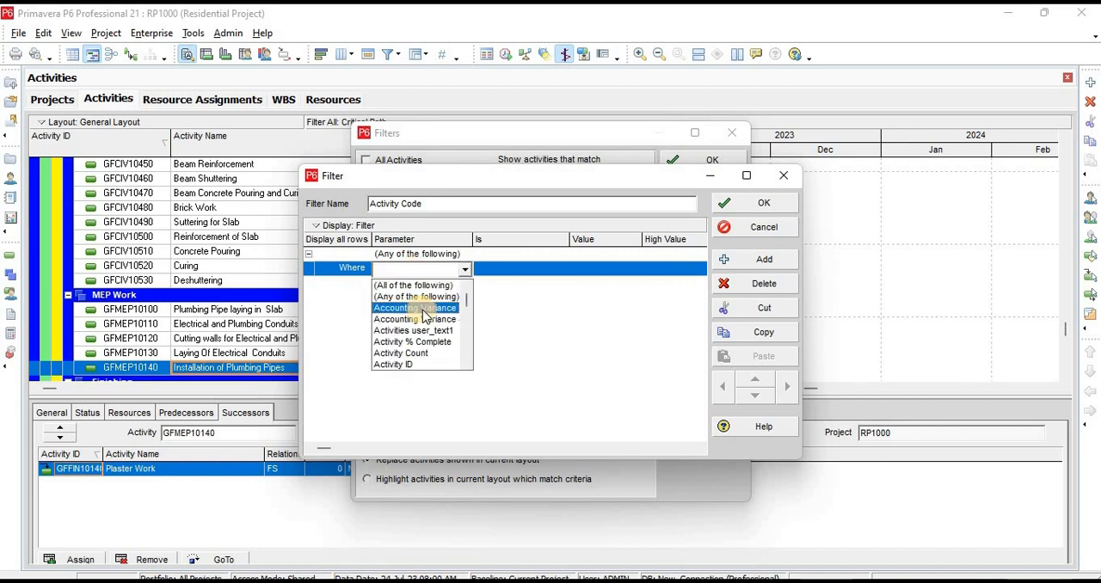
key("d")
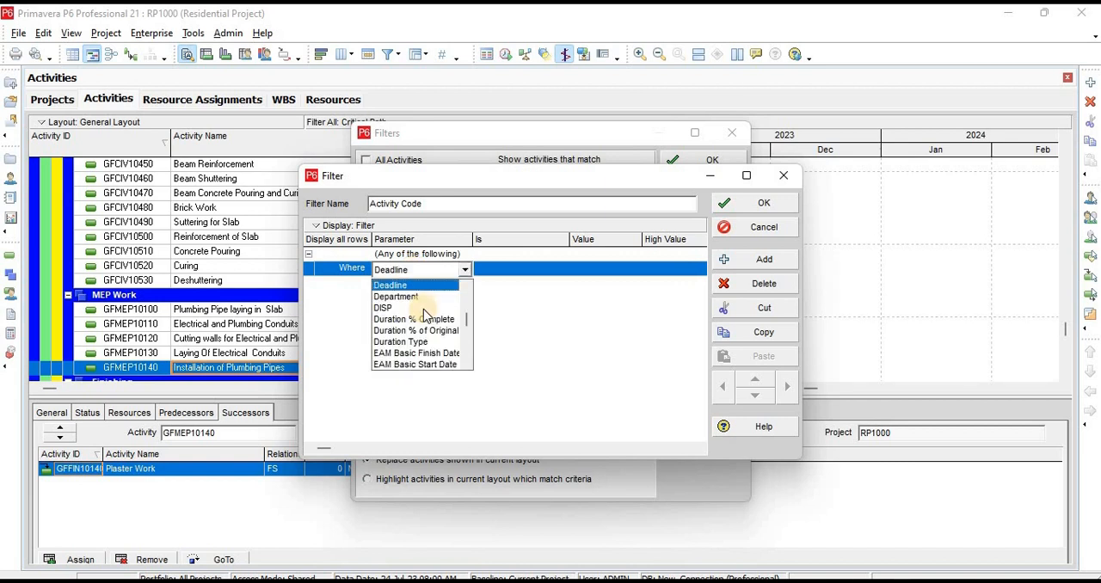
left_click(387, 309)
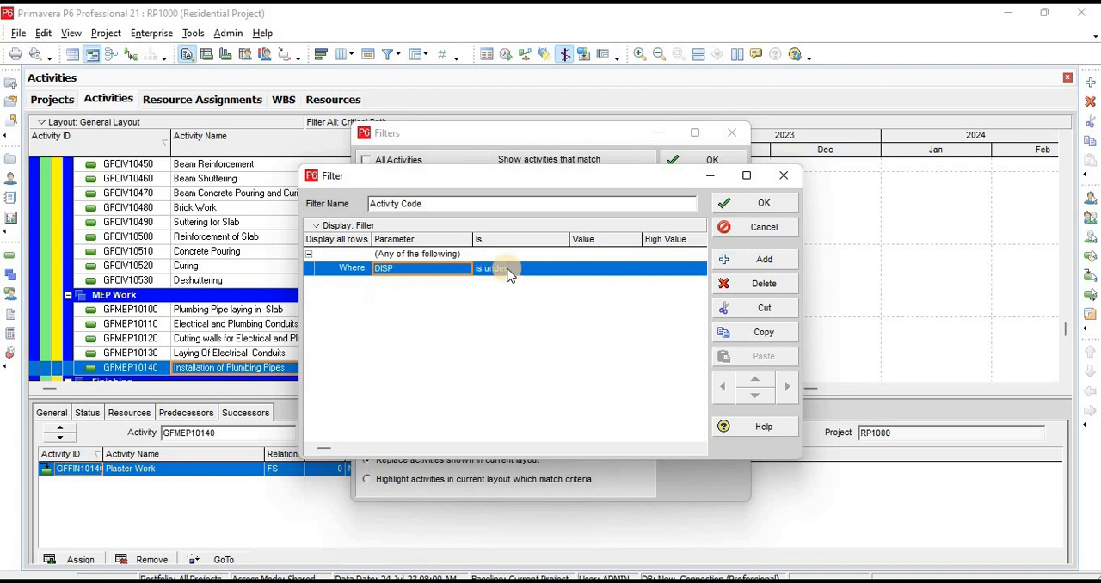
Set the DISP criterion to equals CIV and save the Activity Code filter
left_click(499, 270)
left_click(499, 270)
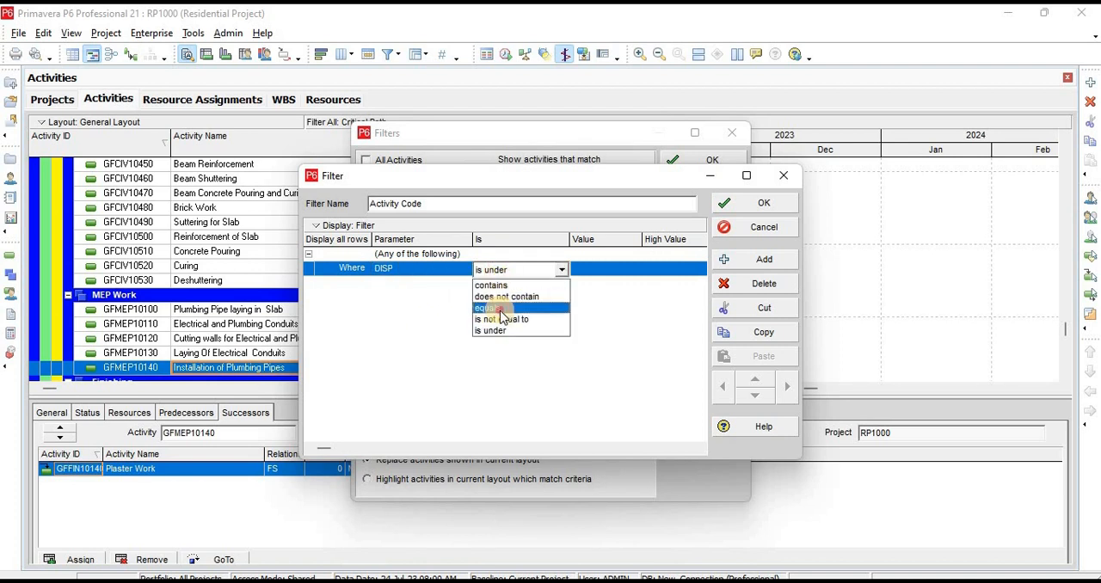
left_click(491, 308)
left_click(608, 270)
left_click(612, 278)
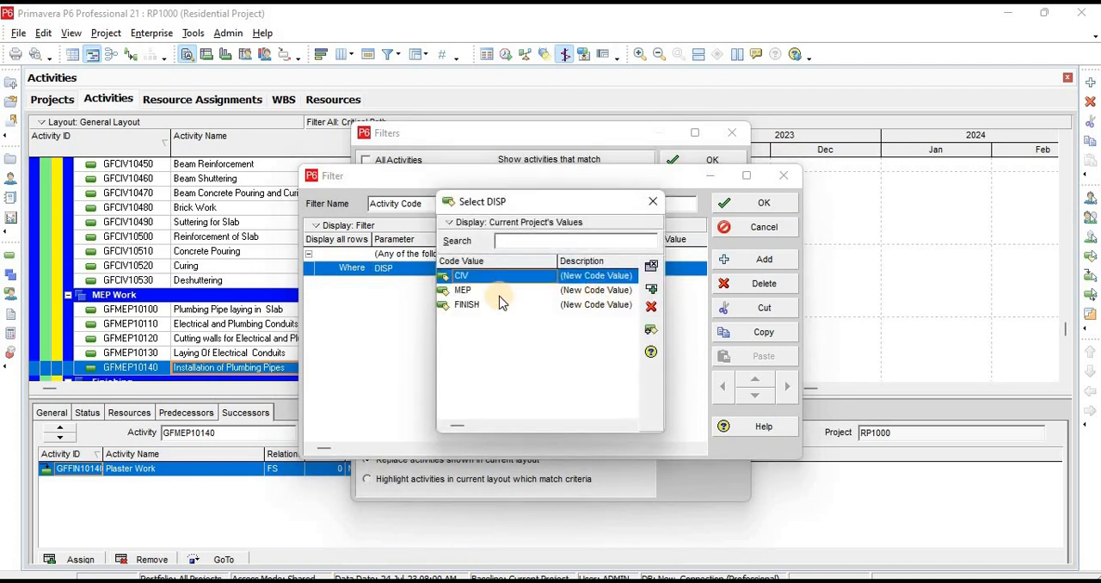
double_click(470, 277)
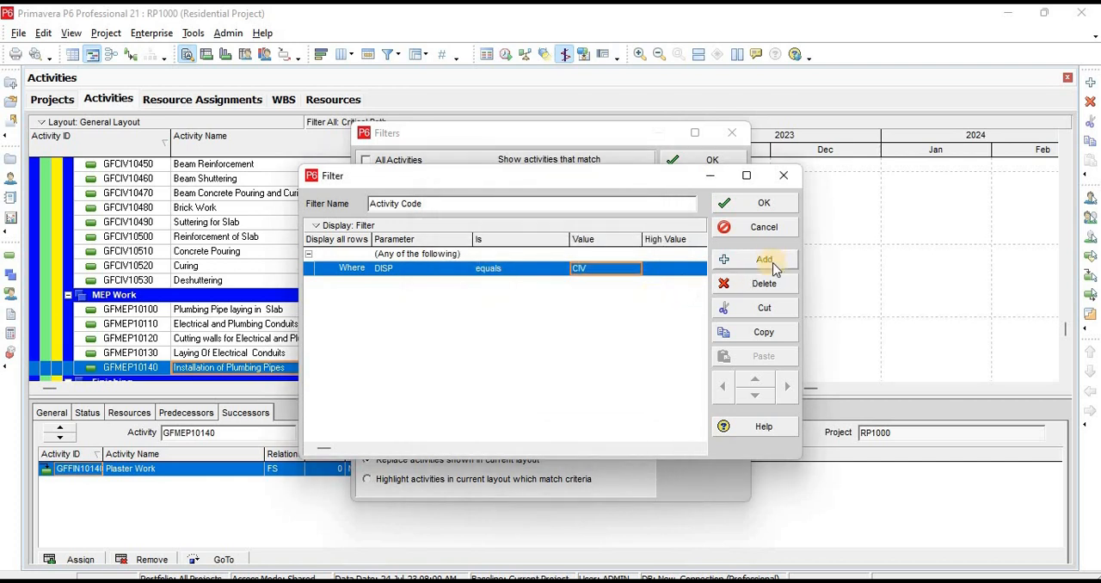
left_click(763, 203)
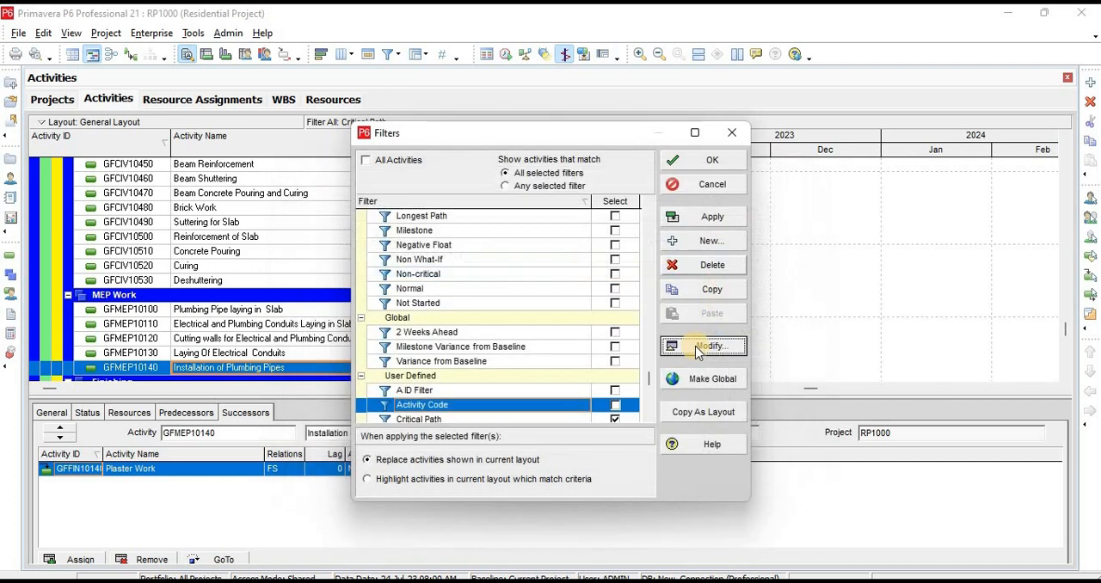
Deselect the Critical Path filter, apply only the Activity Code filter to the layout, and review the filtered activities
left_click(616, 419)
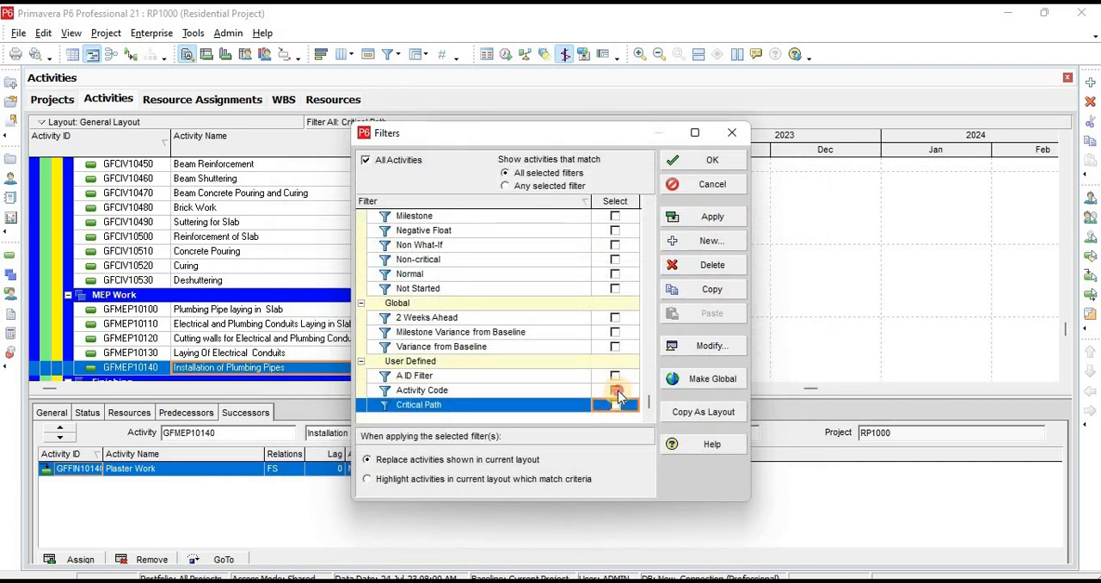
left_click(616, 390)
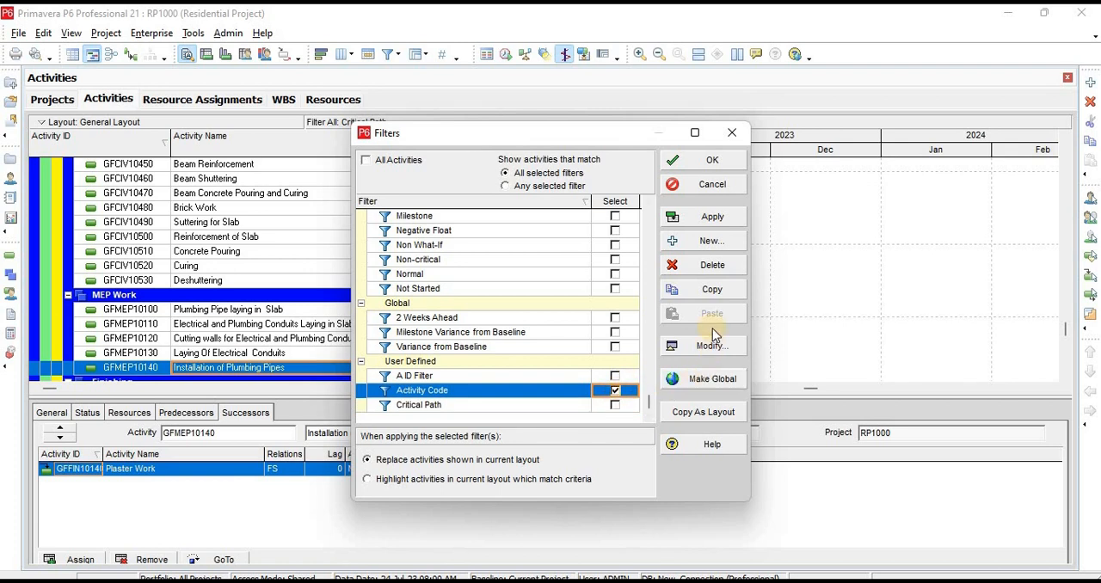
left_click(712, 217)
left_click(710, 160)
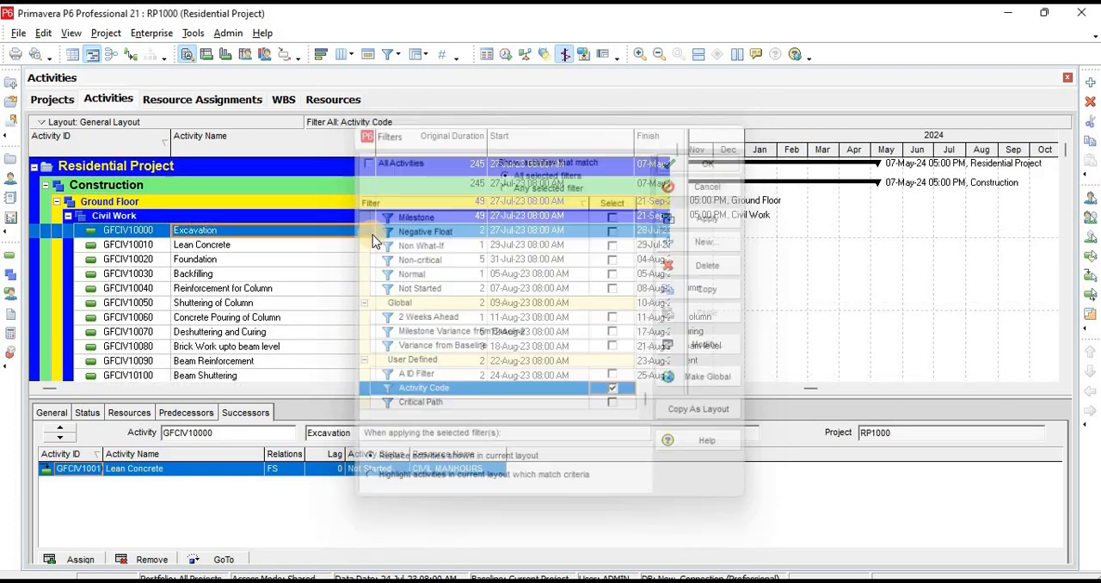
scroll(288, 258, "down", 15)
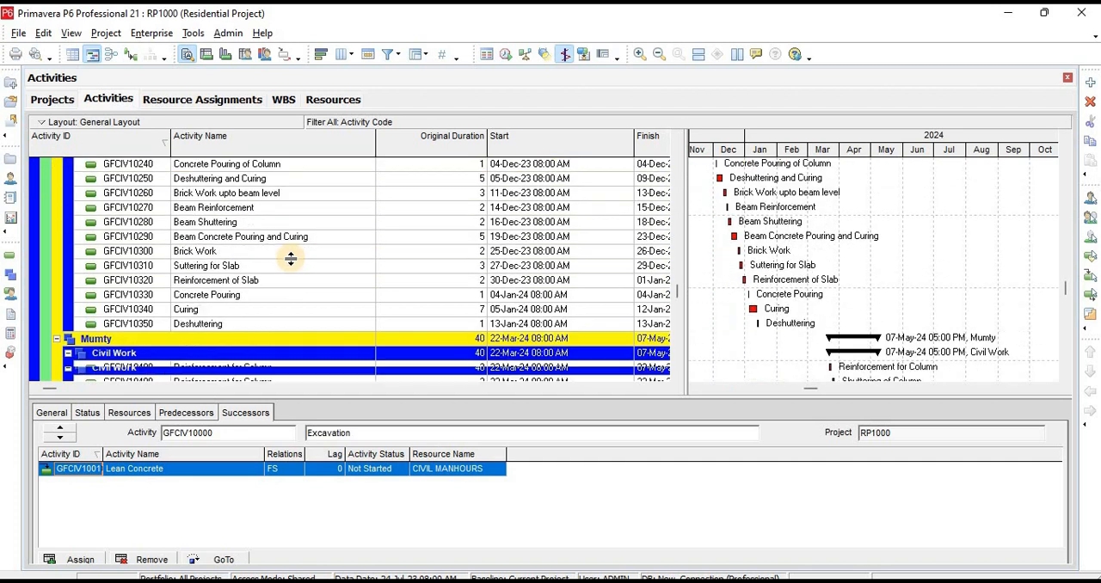
scroll(290, 258, "down", 3)
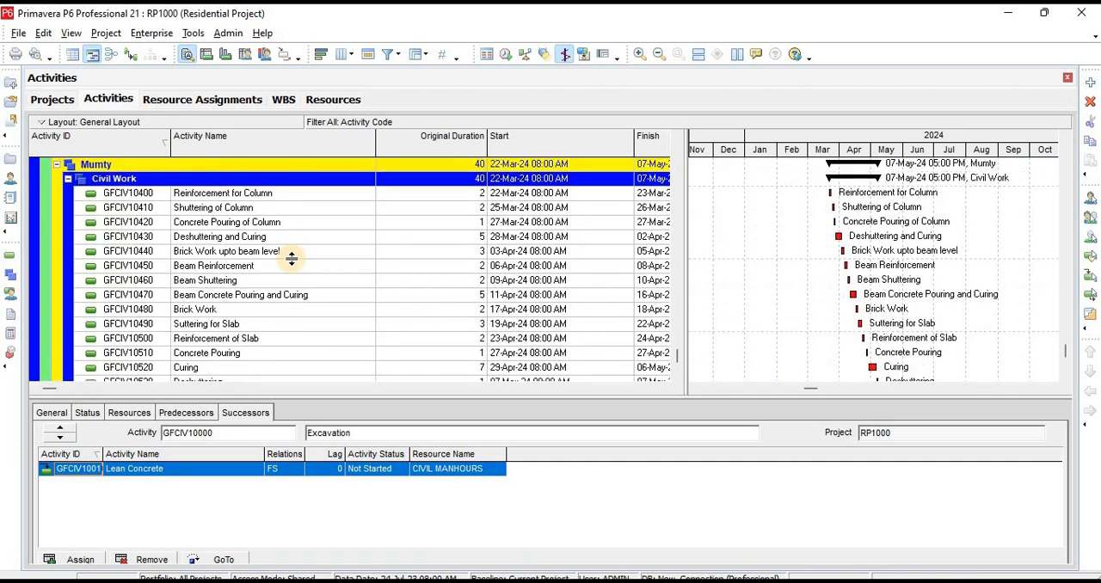
Change the Activity Code filter's DISP criterion value to MEP and save the filter
left_click(388, 54)
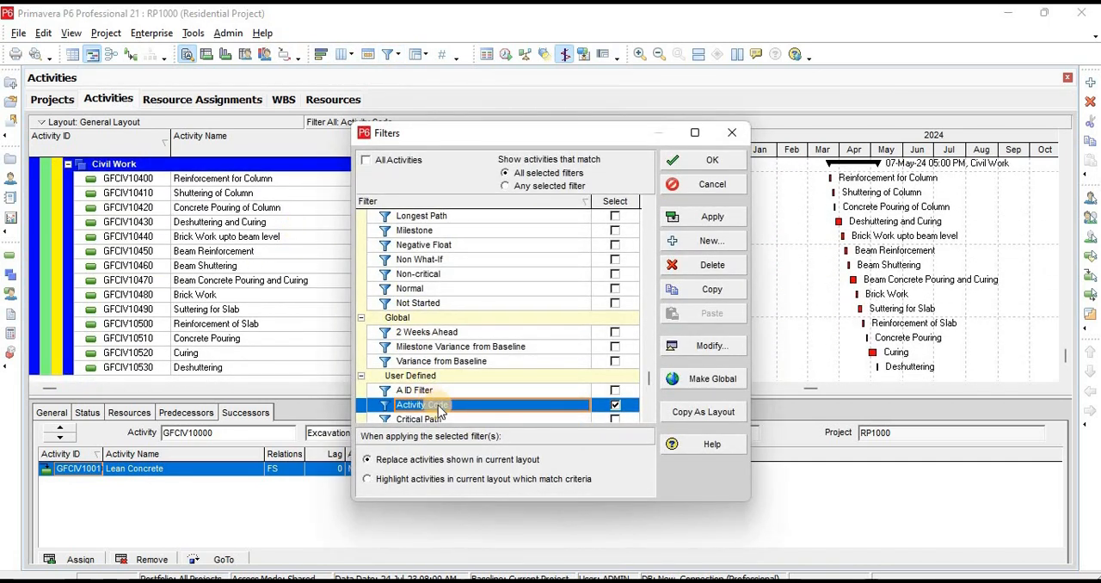
left_click(438, 406)
double_click(437, 406)
left_click(589, 272)
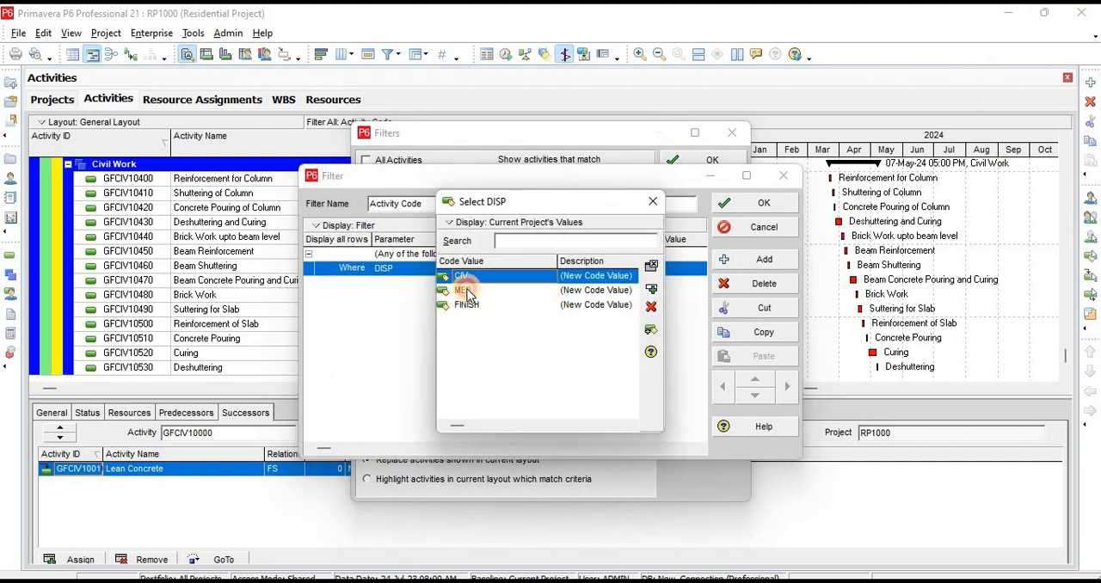
double_click(466, 291)
left_click(763, 204)
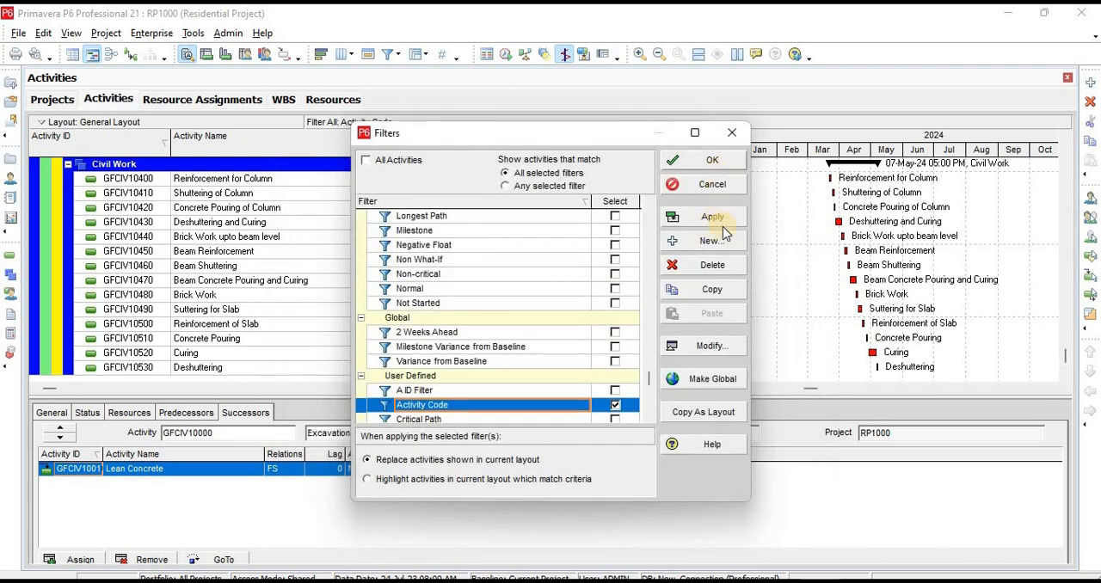
Apply the modified Activity Code filter to the layout and review the filtered MEP Work activities
left_click(714, 217)
left_click(710, 163)
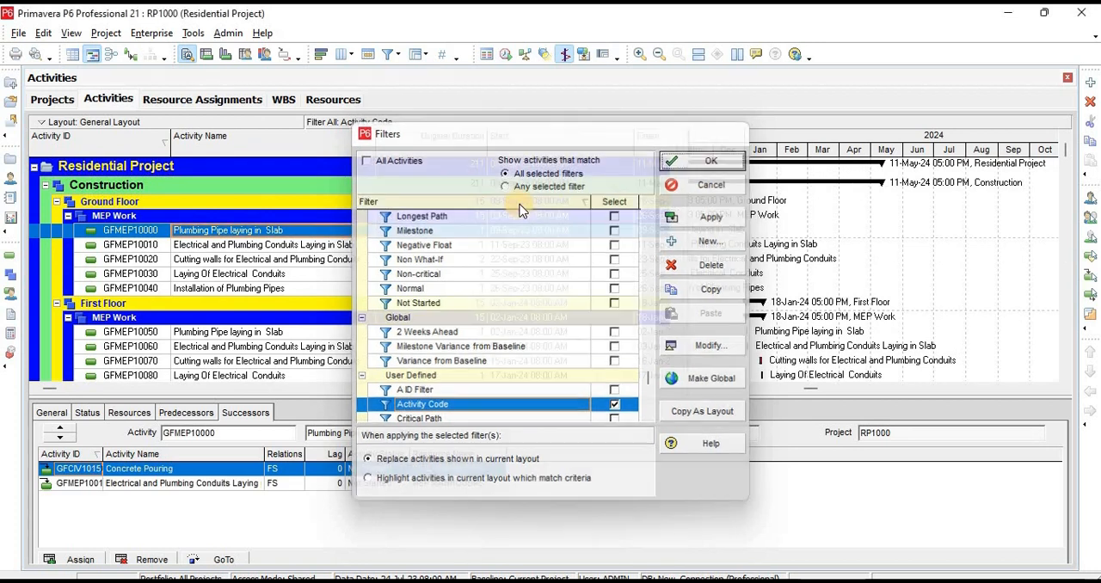
scroll(251, 262, "down", 3)
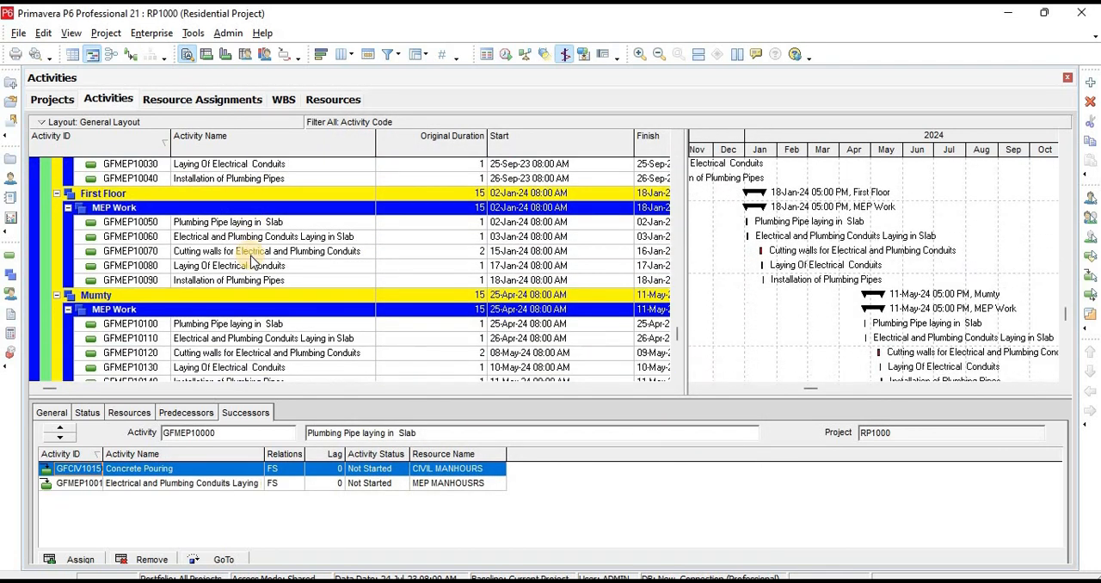
scroll(251, 262, "up", 3)
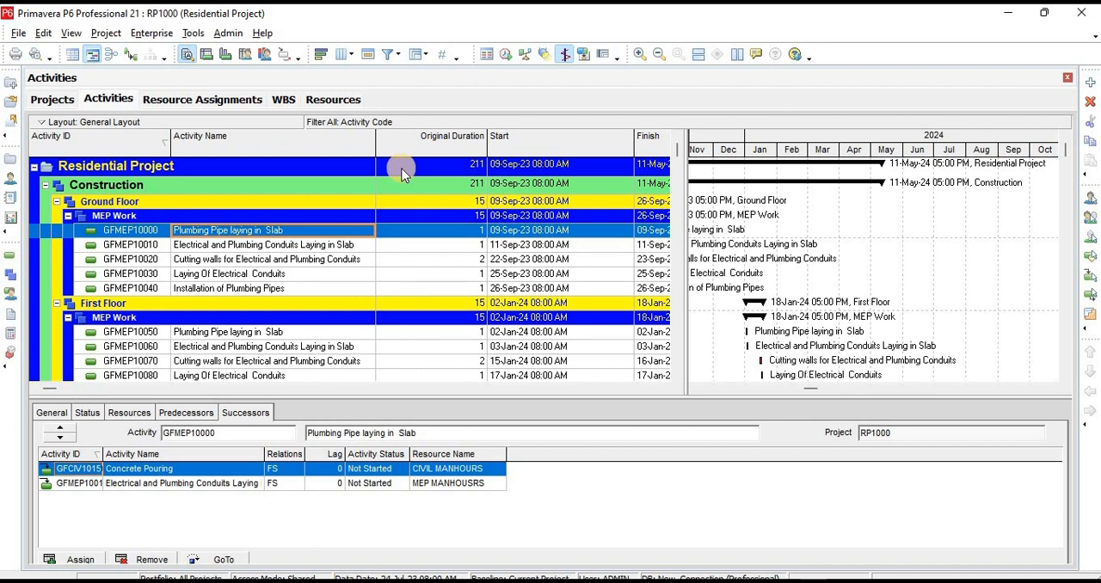
Go to the resource assignments and open the user layout MY Resourse Spread Sheet
left_click(11, 292)
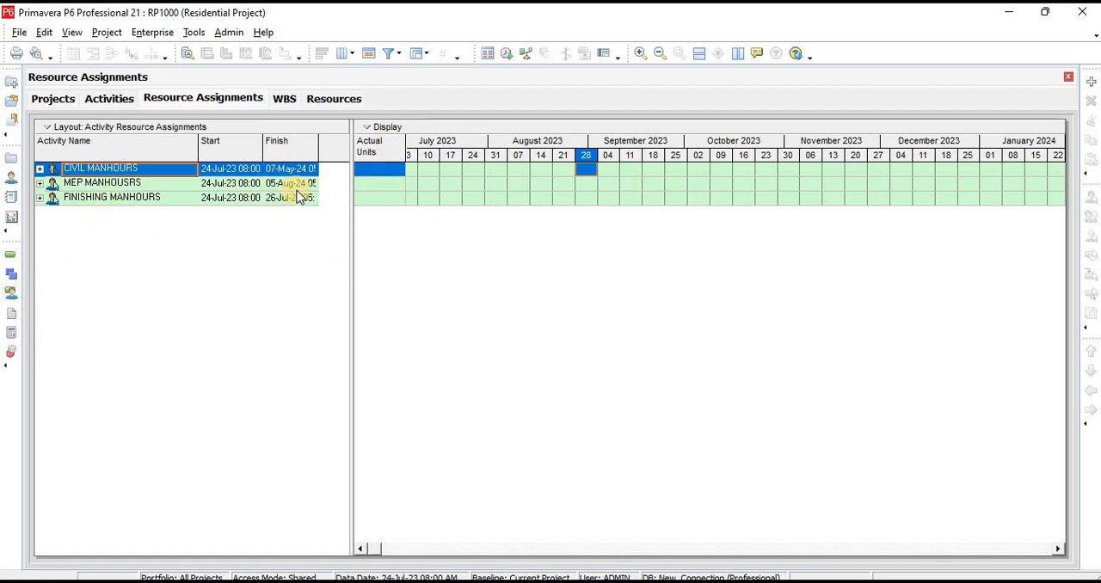
left_click(158, 127)
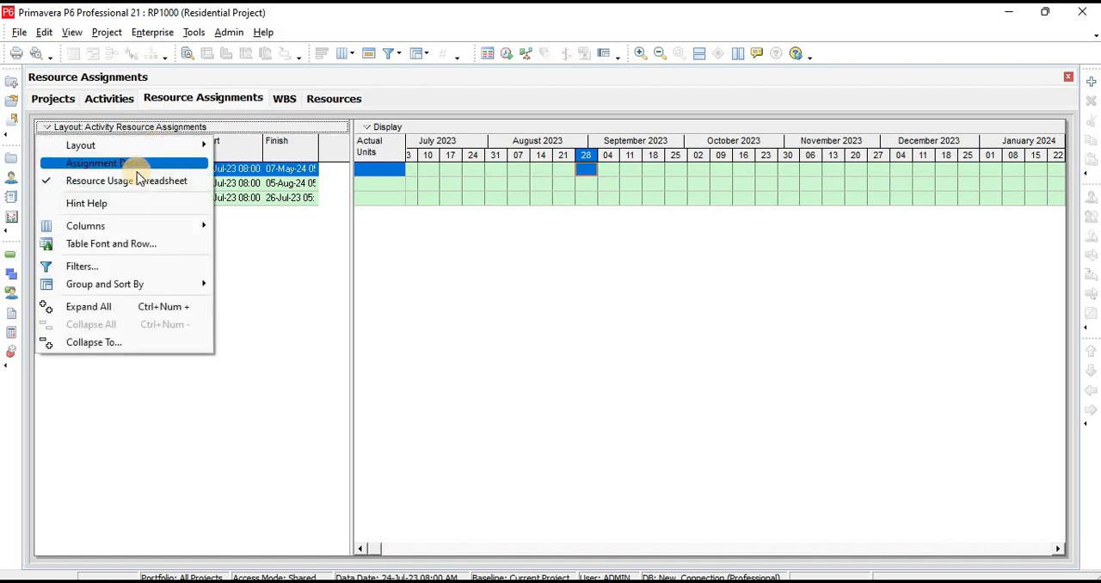
mouse_move(142, 151)
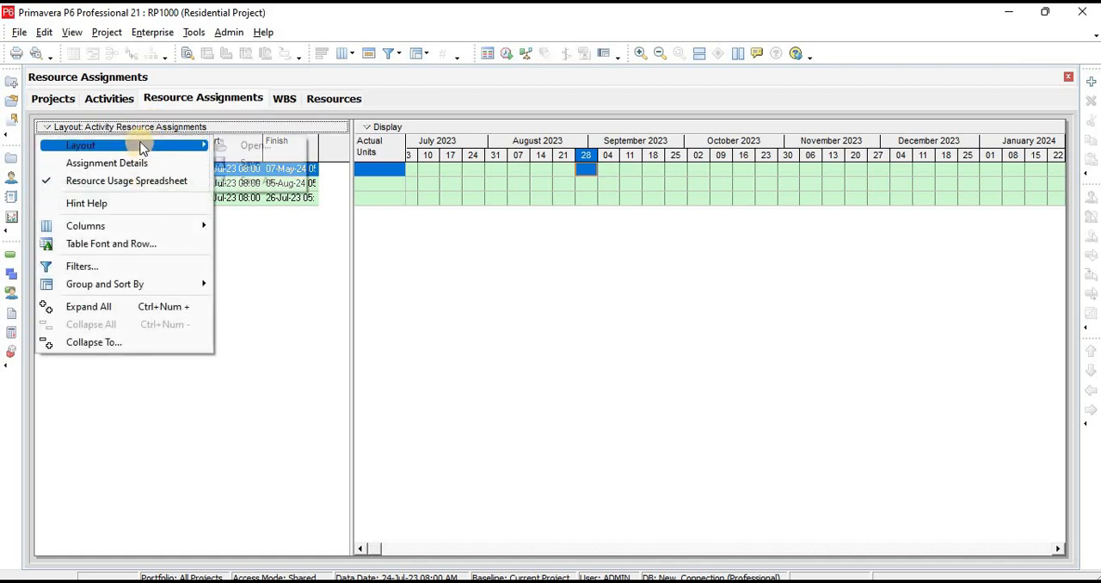
left_click(258, 145)
left_click(485, 331)
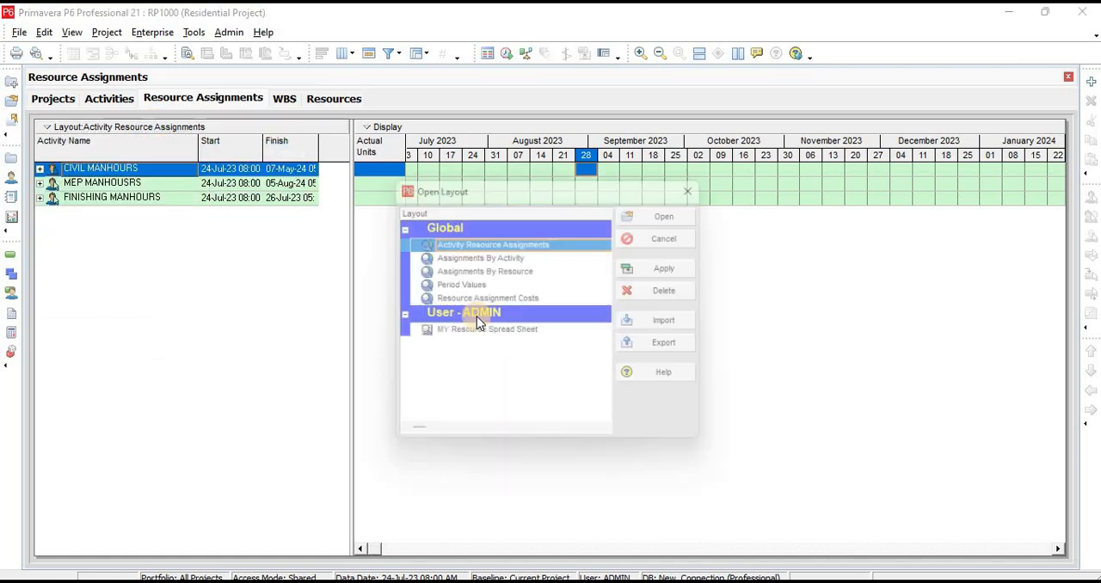
double_click(478, 335)
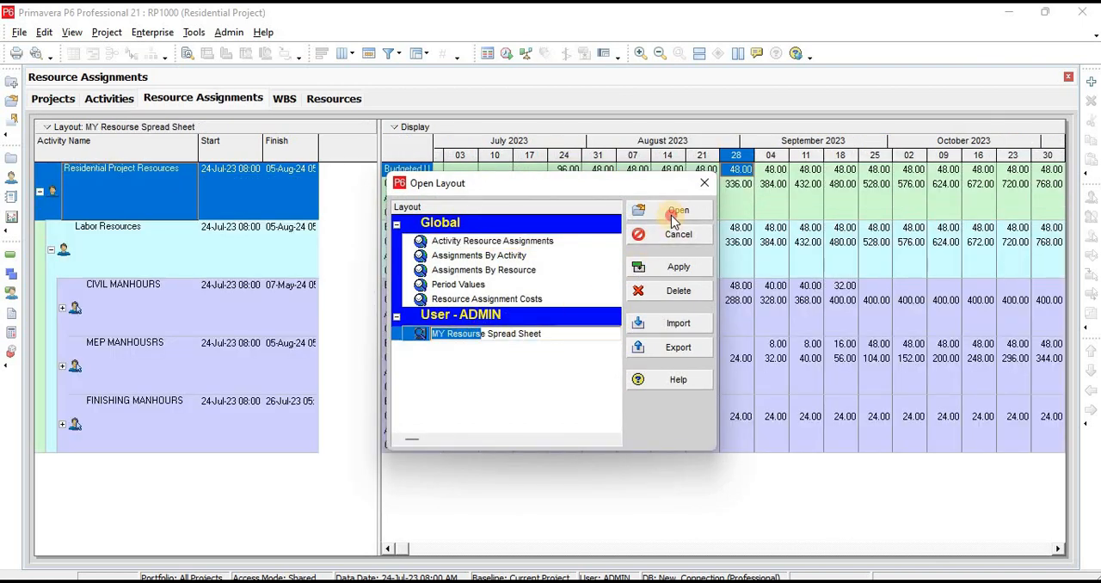
left_click(672, 215)
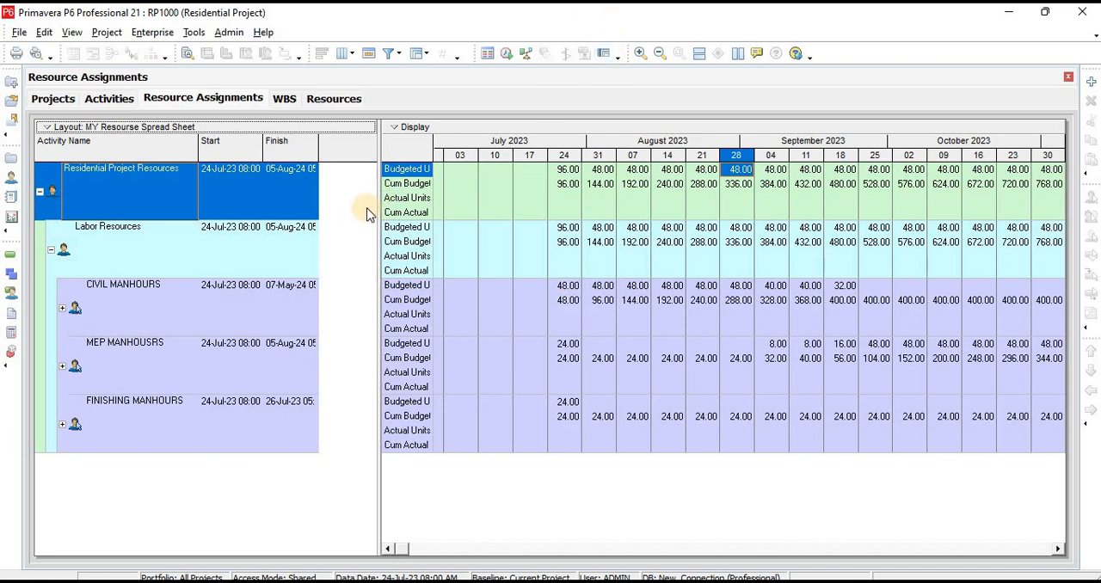
Widen the Finish column, look through the labor resources, and copy the Residential Project Resources row
left_click_drag(323, 142, 338, 143)
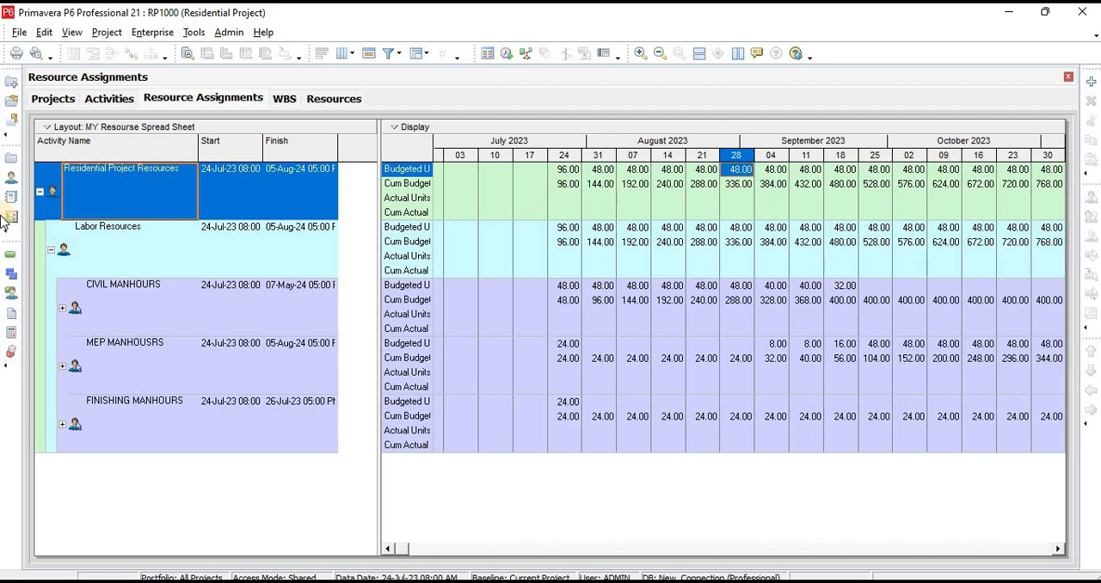
left_click(130, 296)
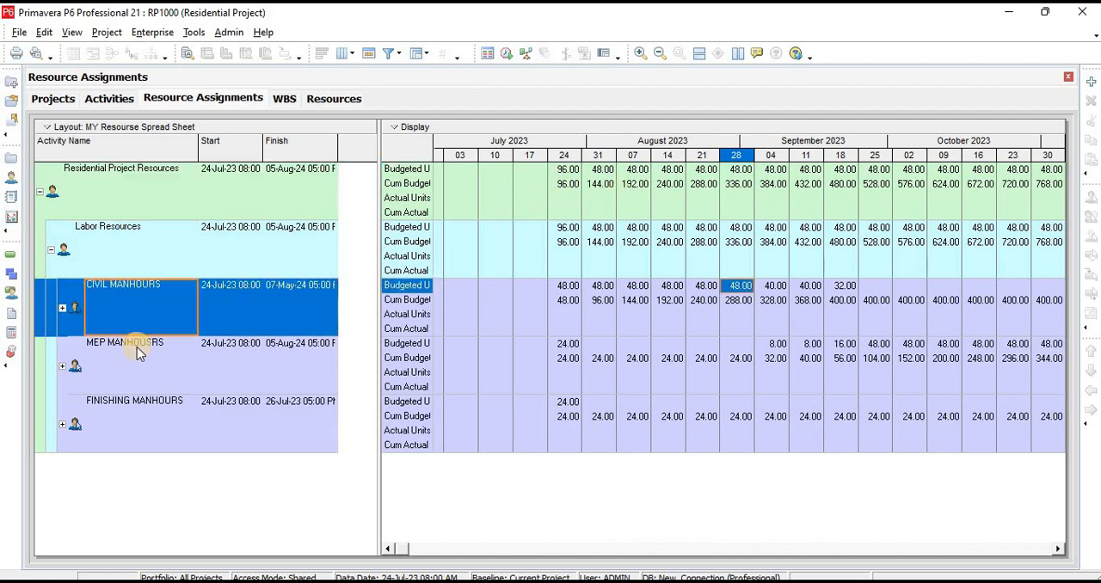
left_click(138, 347)
left_click(148, 395)
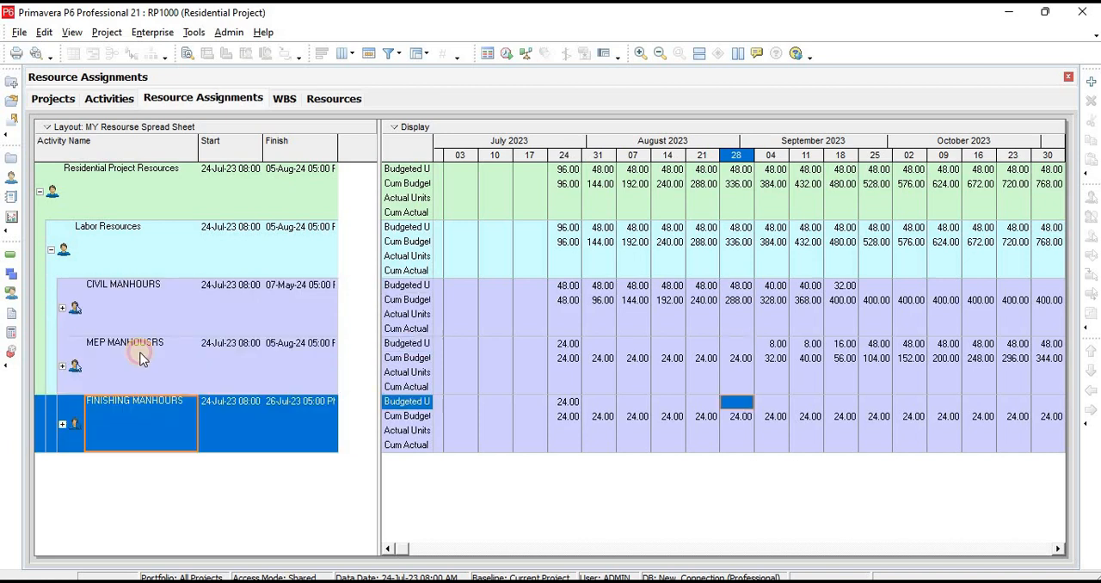
left_click(142, 195)
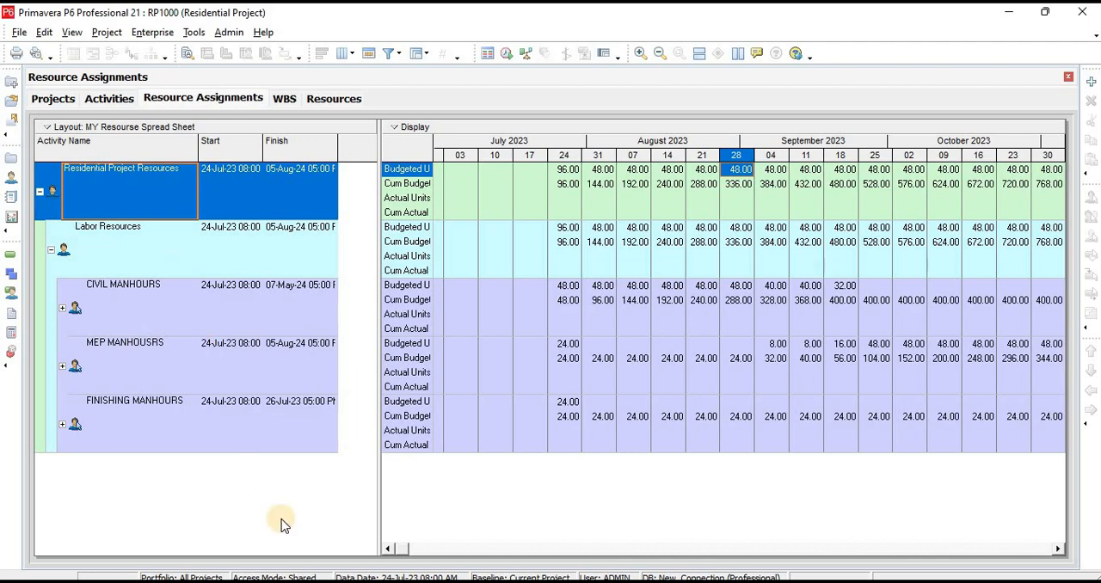
Switch to Excel and create a new blank workbook
left_click(431, 582)
left_click(480, 555)
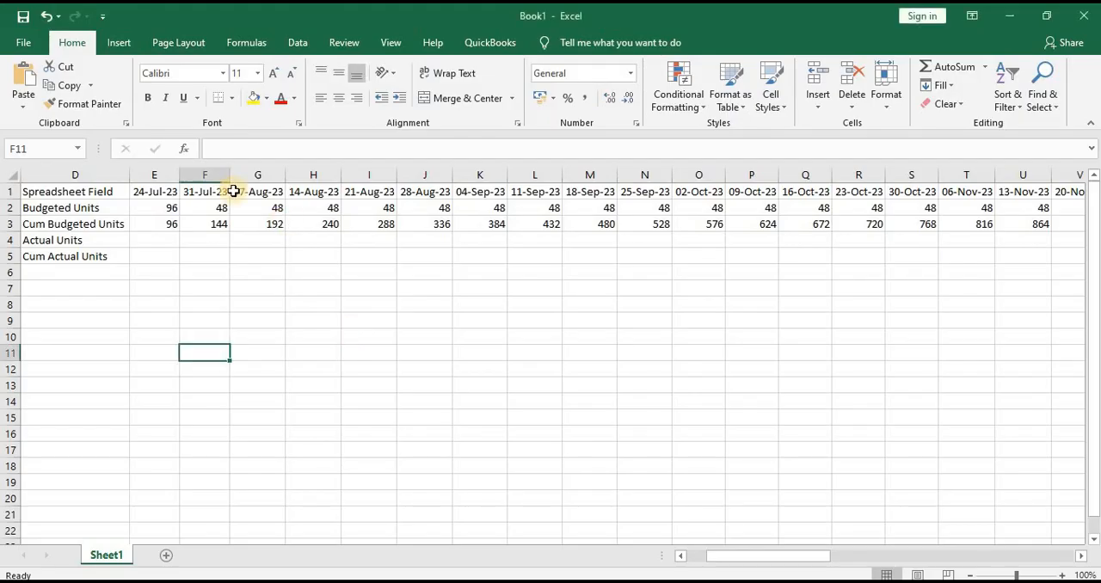
left_click(24, 41)
left_click(40, 110)
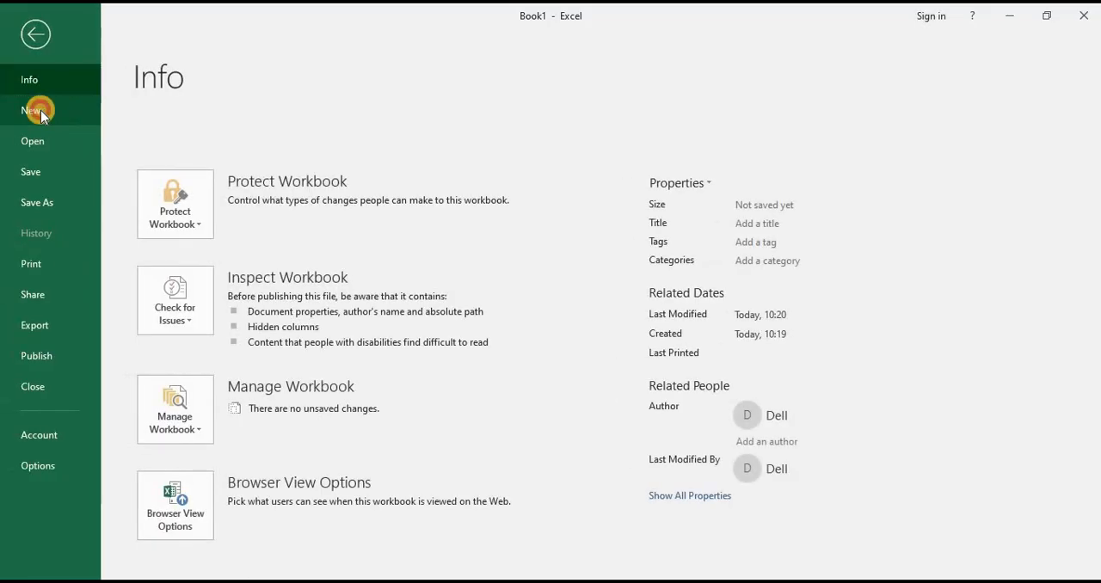
left_click(202, 234)
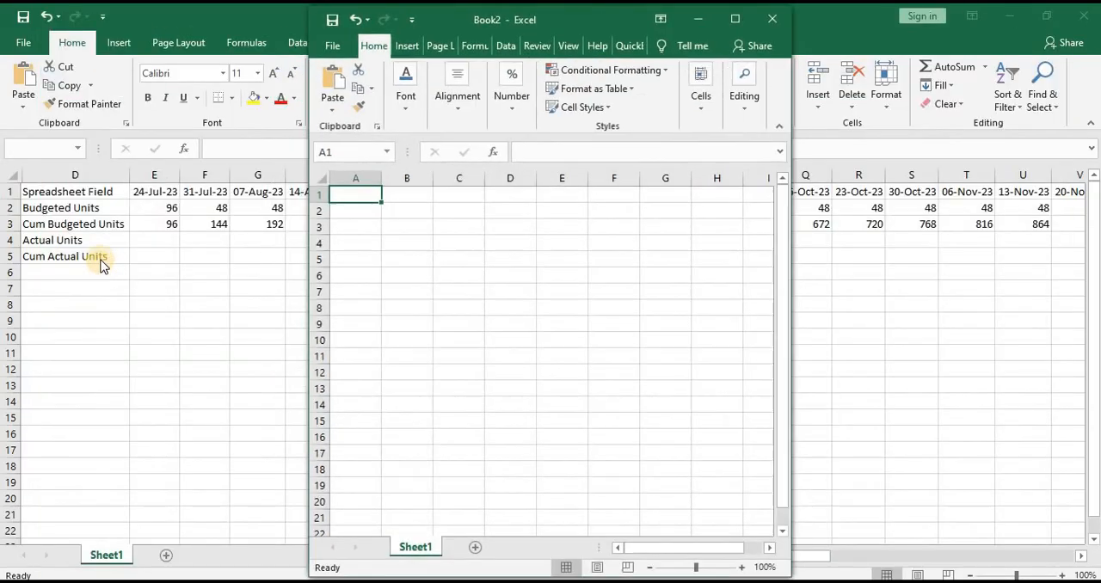
Close the old Book1 workbook and maximize the new Book2 workbook
left_click(1078, 28)
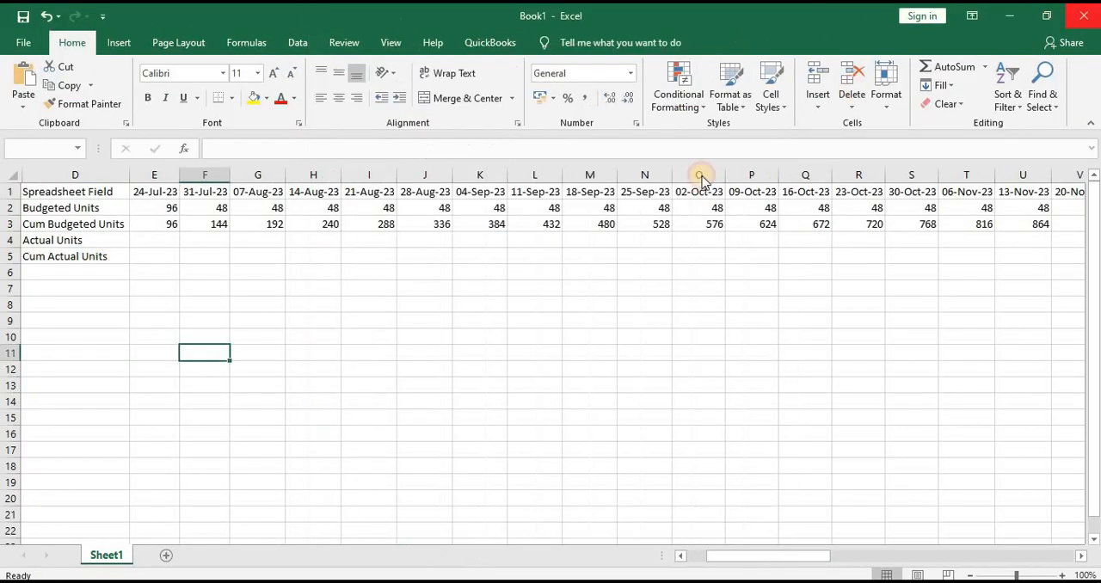
left_click(526, 329)
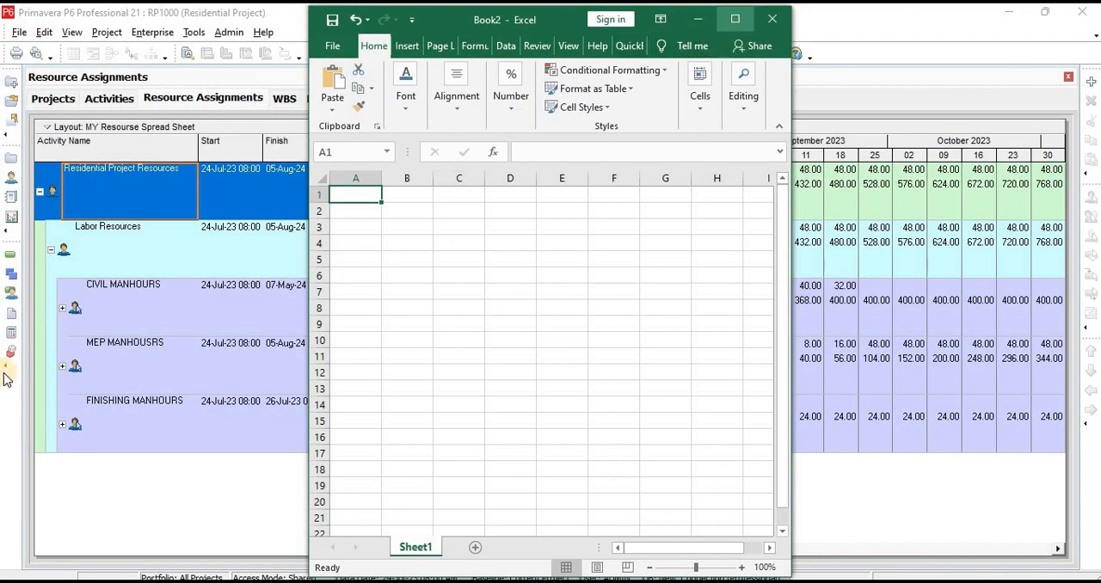
left_click(736, 20)
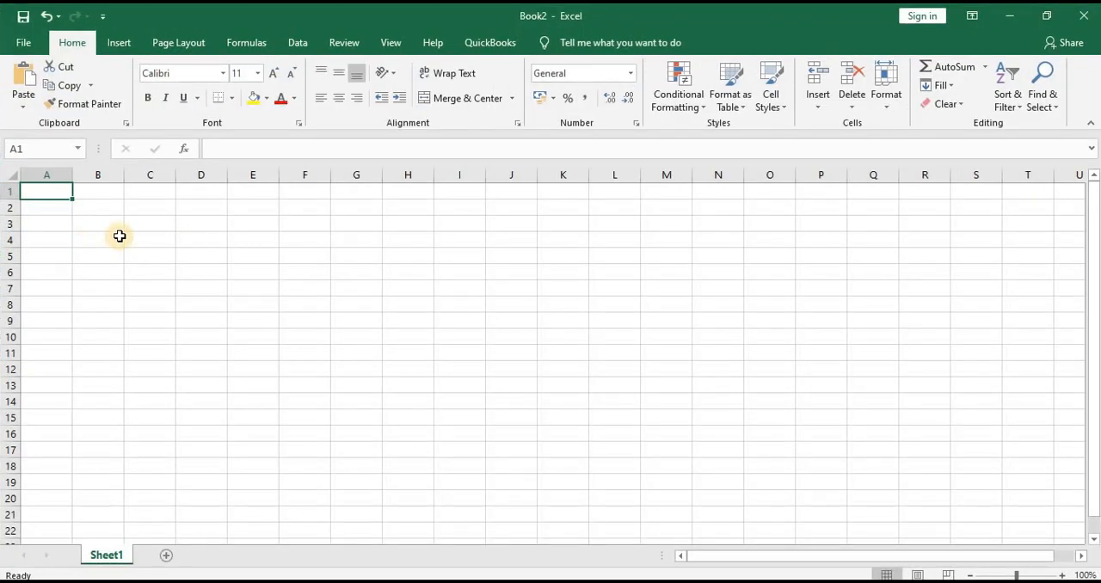
Paste the copied resource data at cell A1 and autofit the widths of columns A to BG
key("ctrl+v")
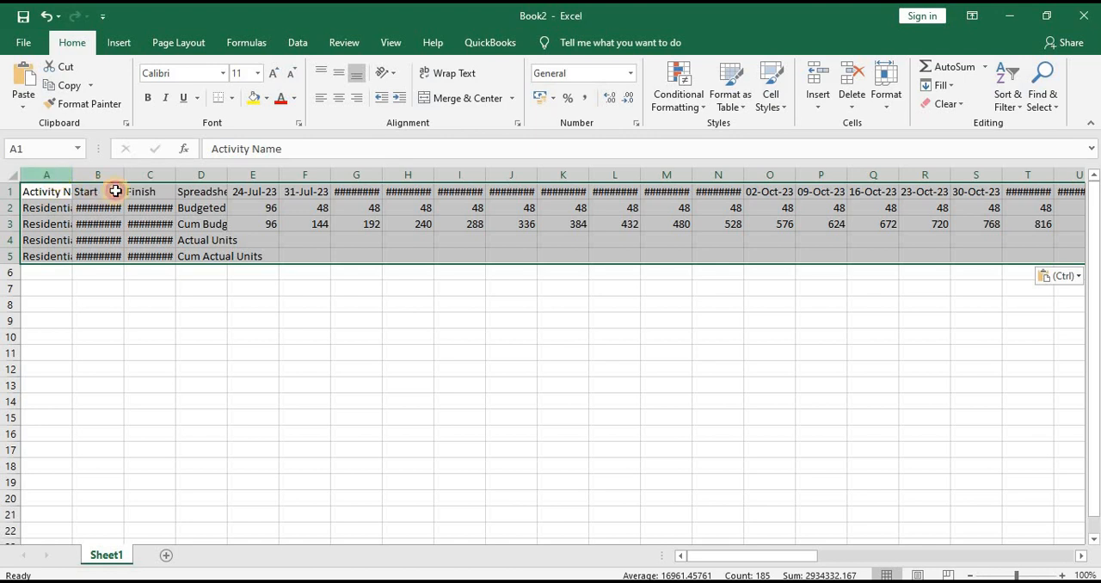
left_click_drag(47, 175, 1006, 176)
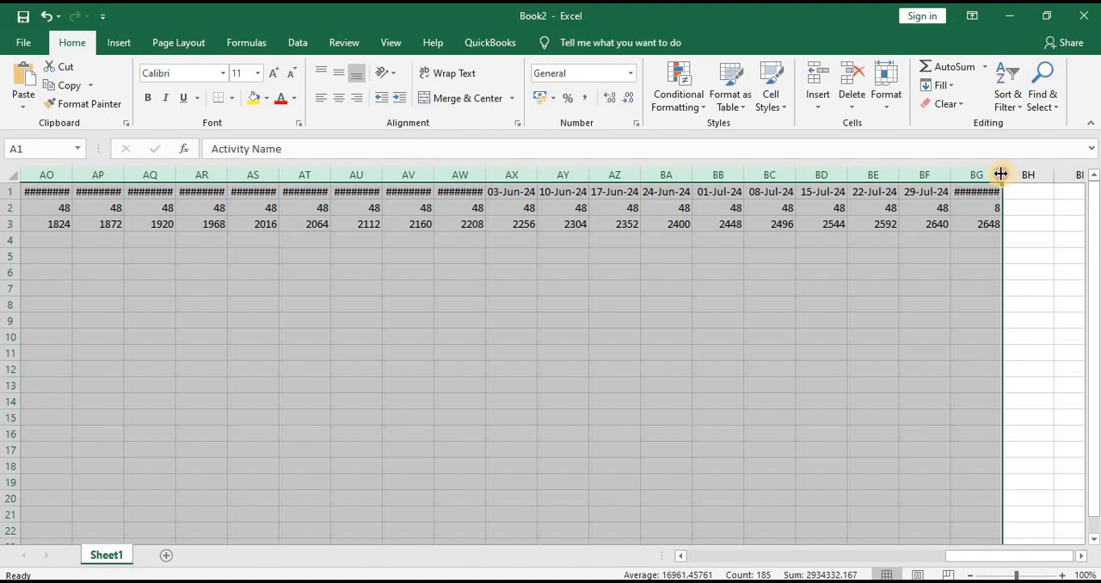
double_click(1001, 175)
left_click_drag(957, 558, 659, 559)
left_click(26, 254)
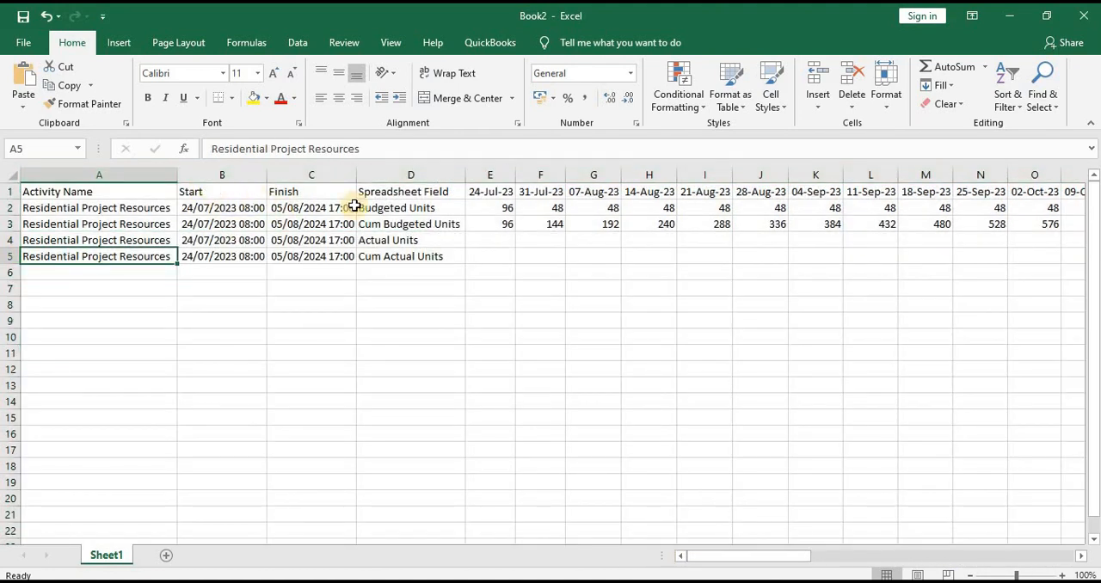
Insert a clustered column chart from D1:BG5 and widen the chart
left_click(393, 176)
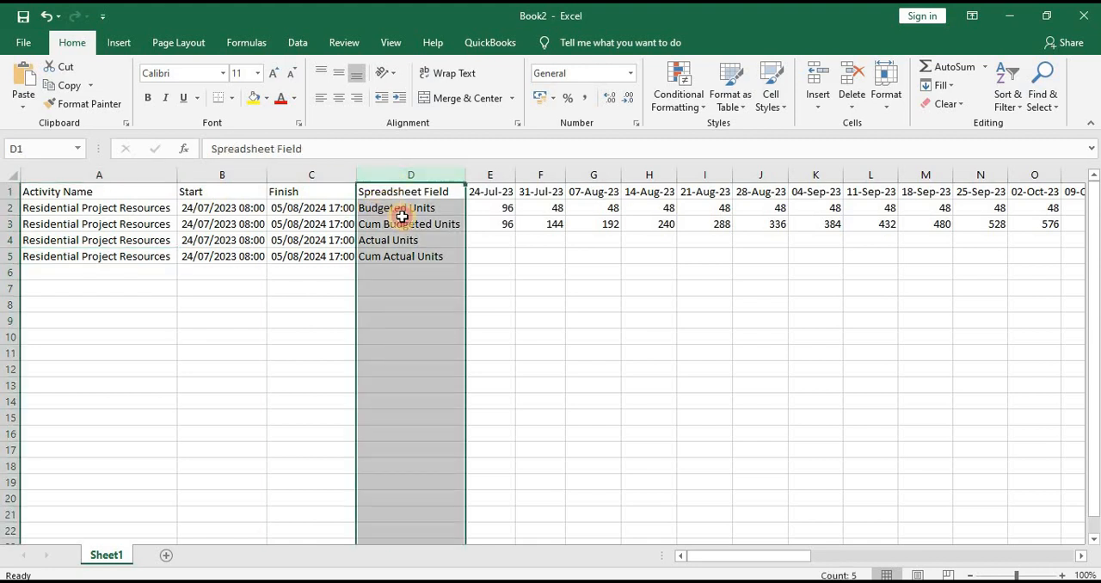
left_click_drag(402, 193, 956, 254)
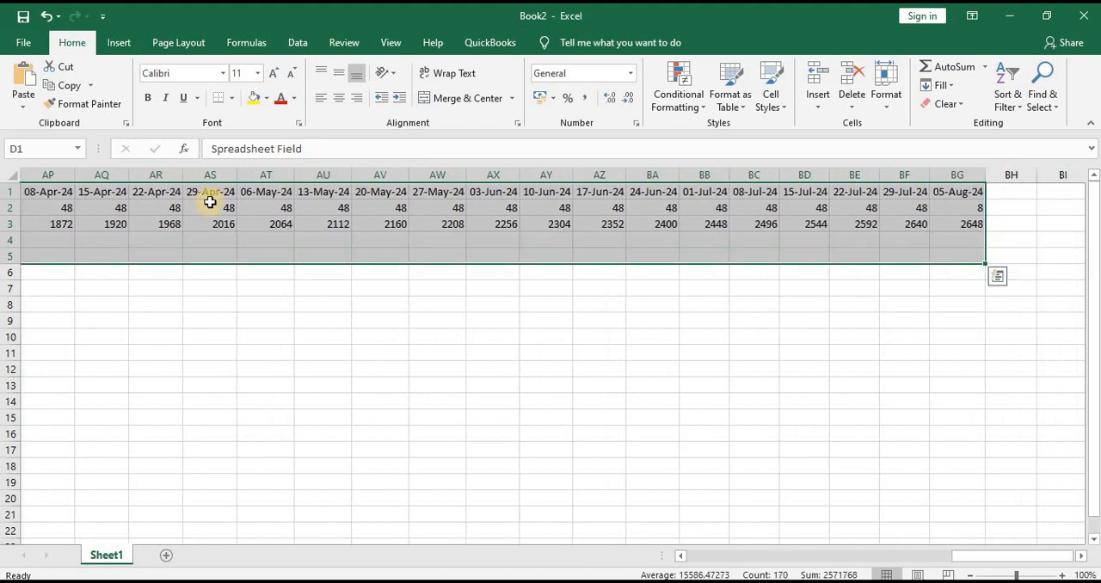
left_click(117, 42)
left_click(429, 69)
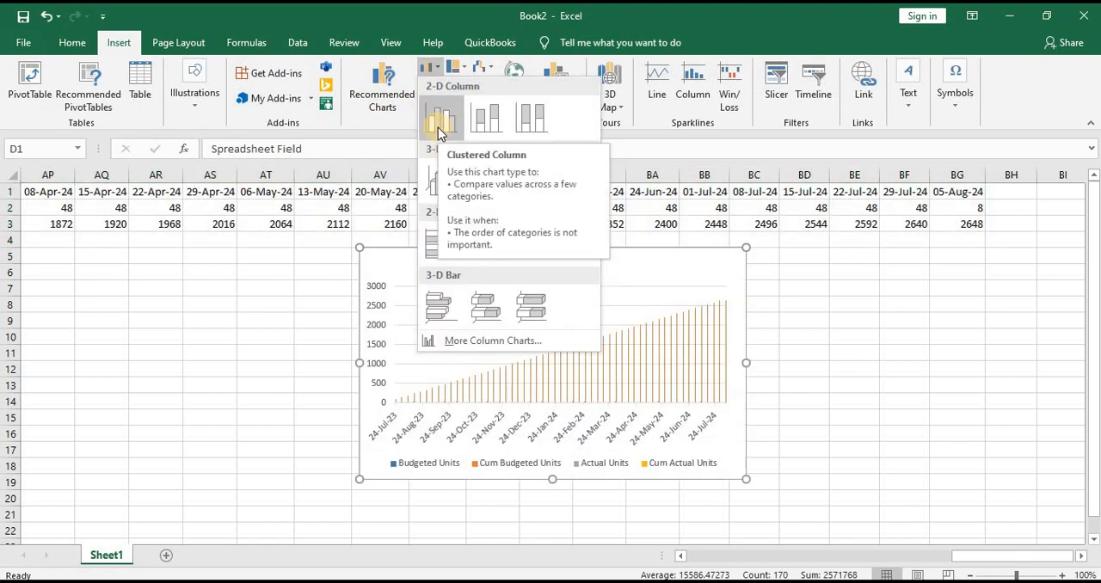
left_click(437, 127)
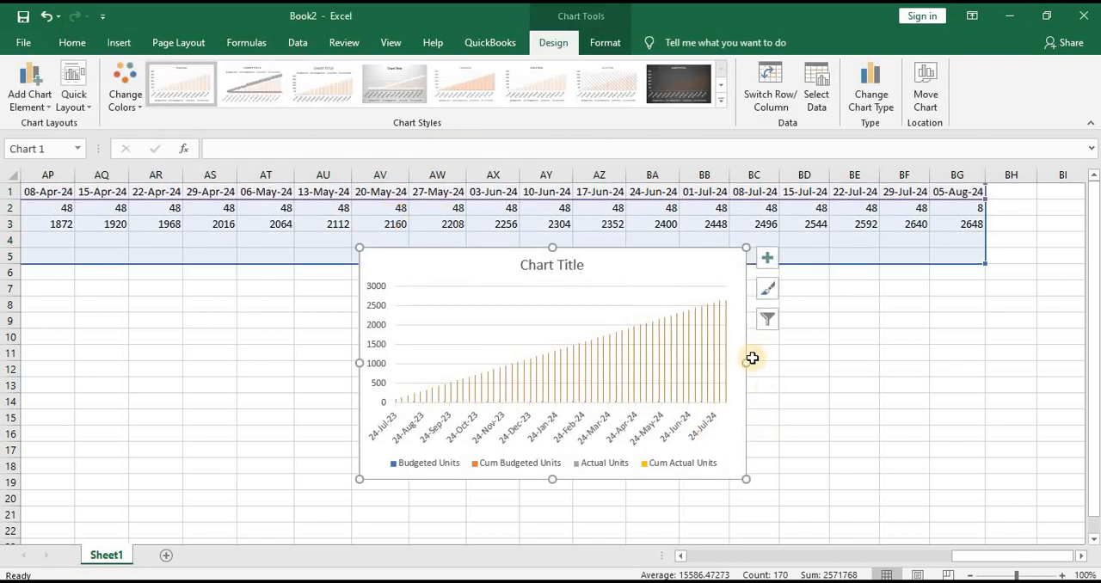
left_click_drag(748, 362, 901, 349)
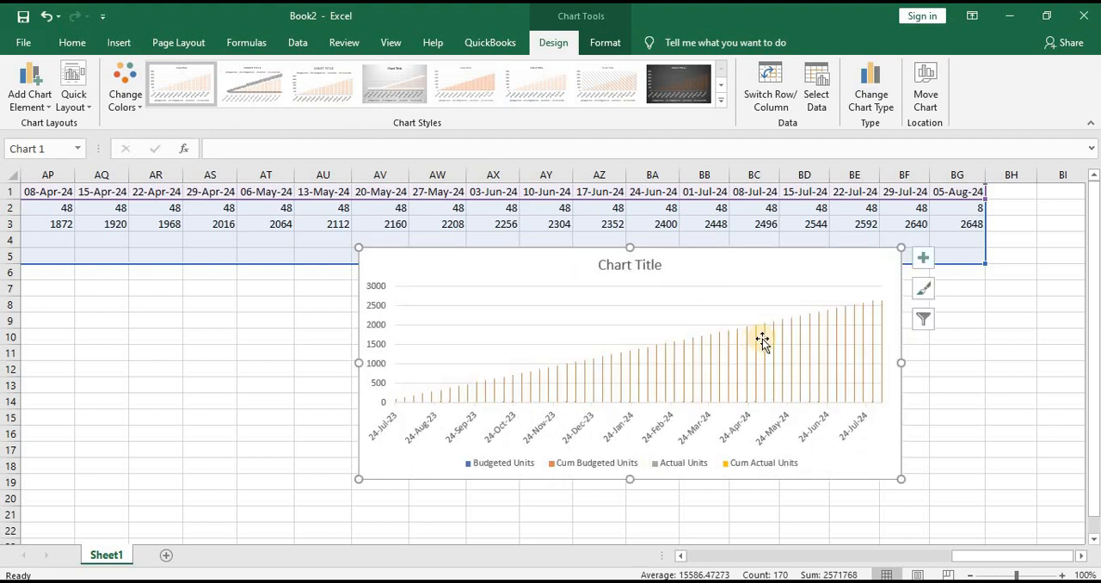
Set the Cum Budgeted Units series to a Line chart type on the secondary axis
left_click(611, 368)
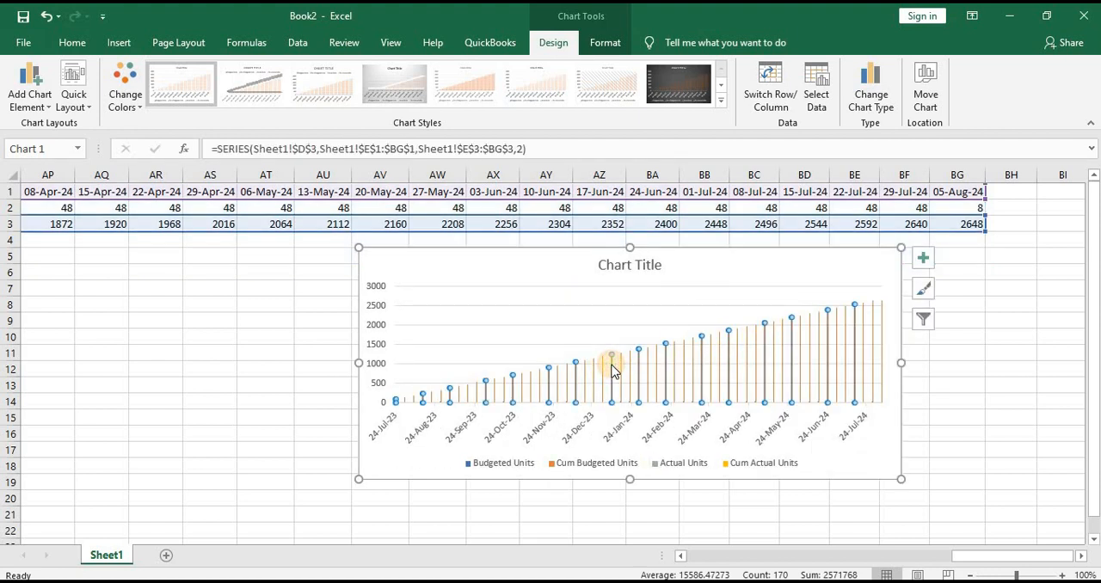
right_click(611, 368)
left_click(669, 418)
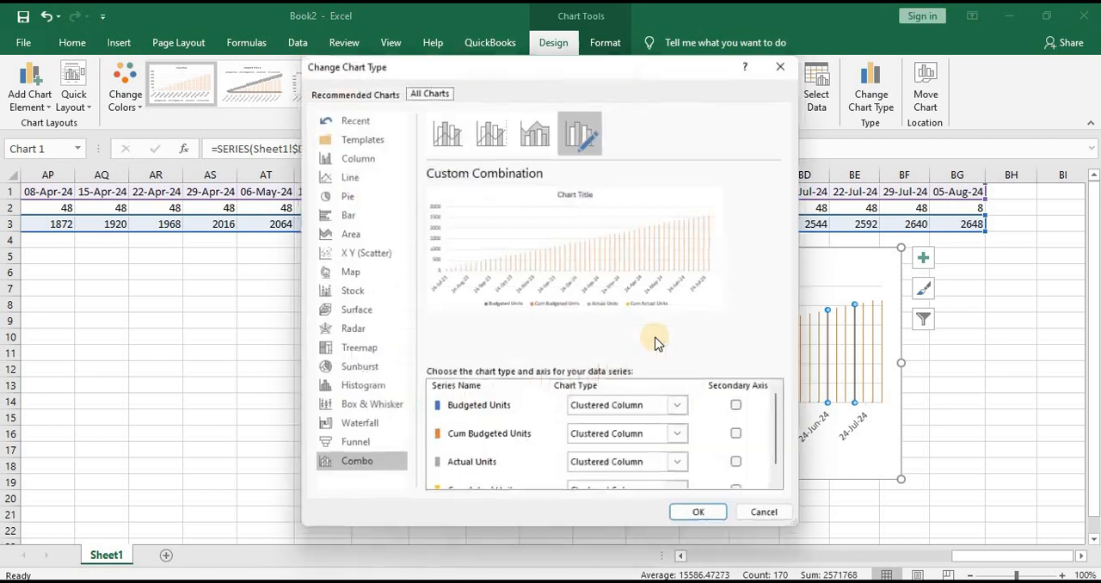
left_click(649, 435)
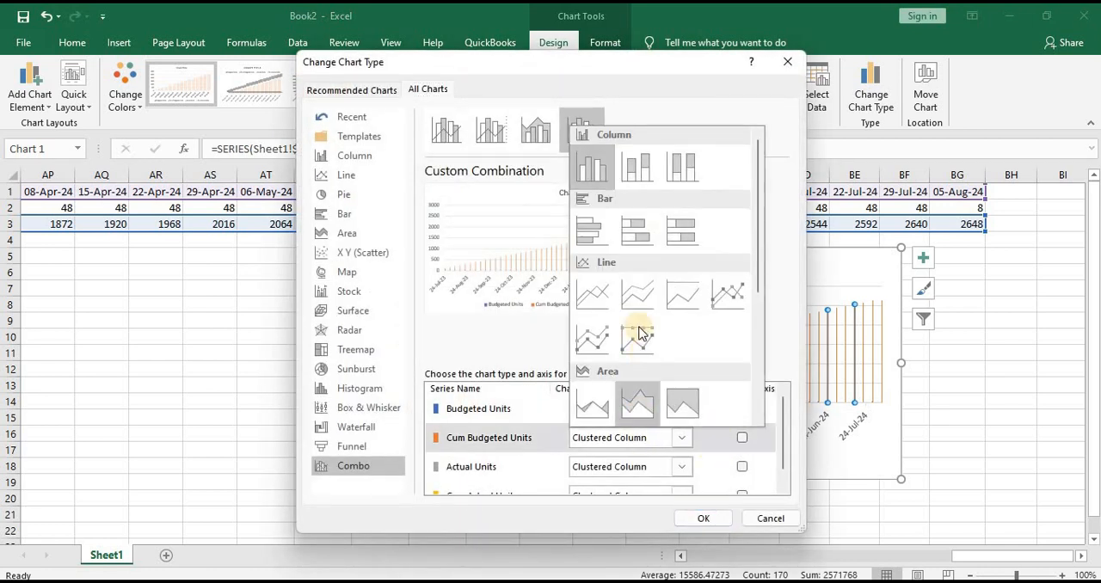
left_click(593, 293)
left_click(742, 437)
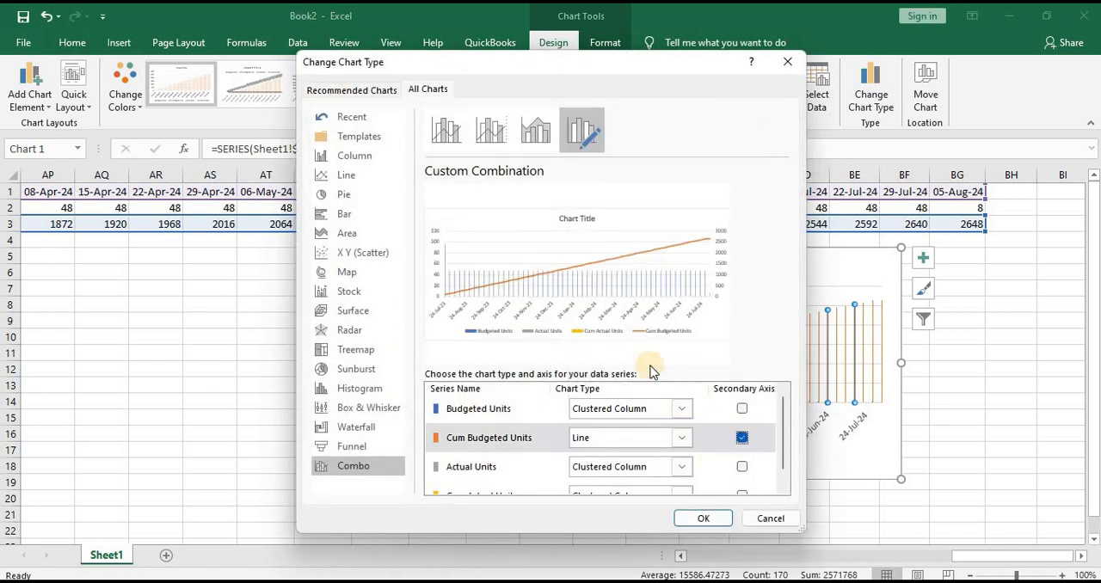
Set the Cum Actual Units series to a Line chart type on the secondary axis and apply the custom combination chart
scroll(634, 450, "down", 1)
left_click(641, 480)
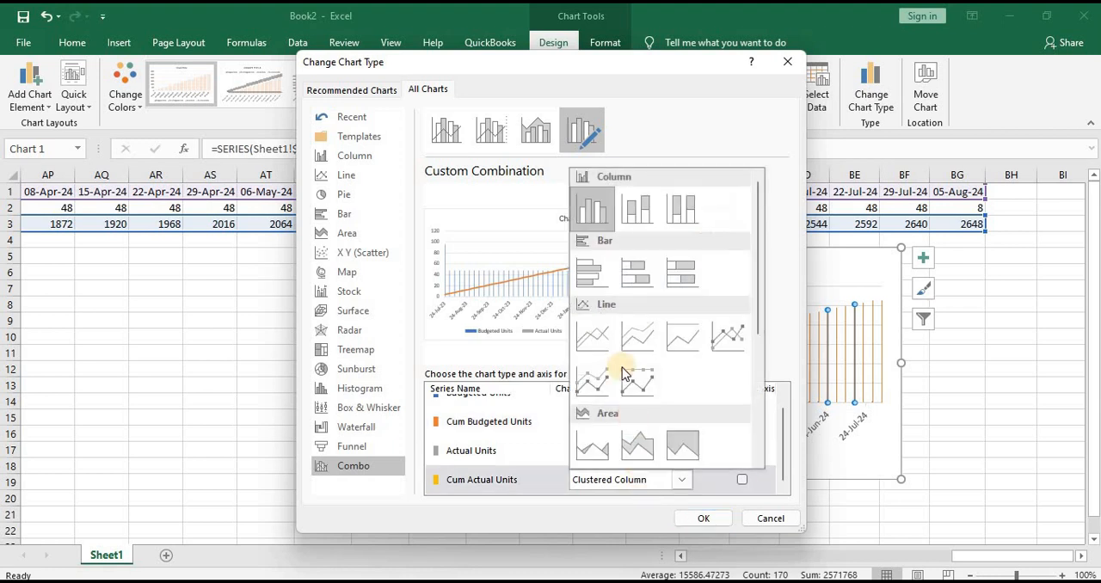
left_click(593, 335)
left_click(741, 479)
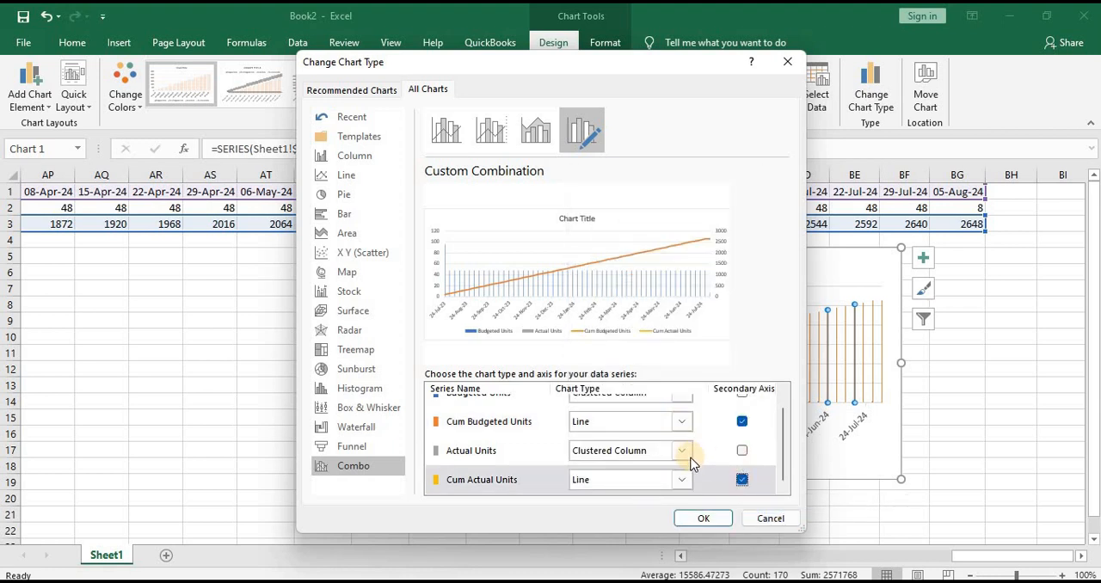
scroll(639, 455, "up", 1)
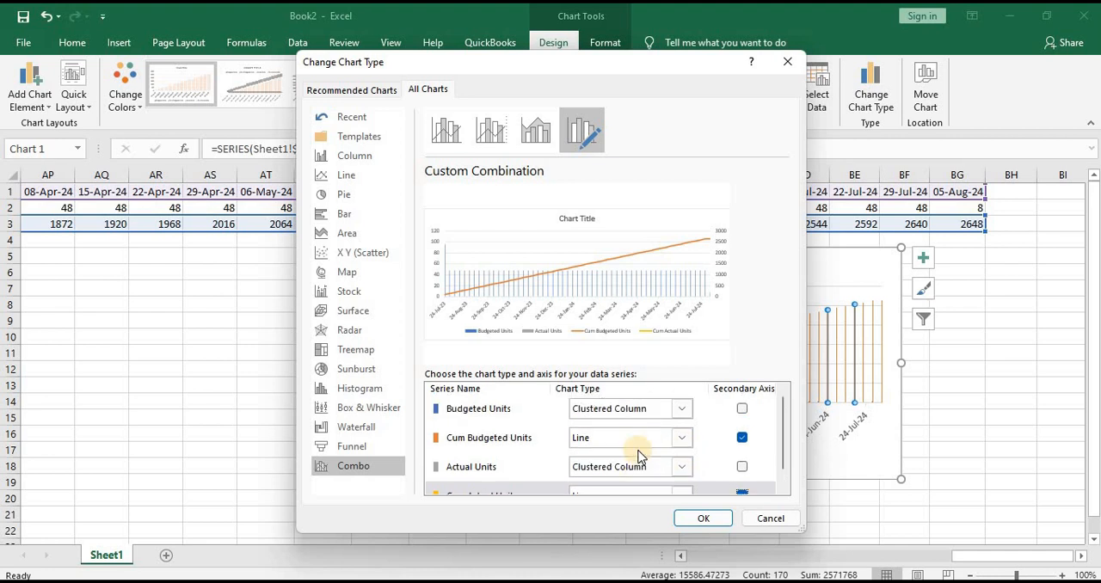
left_click(705, 518)
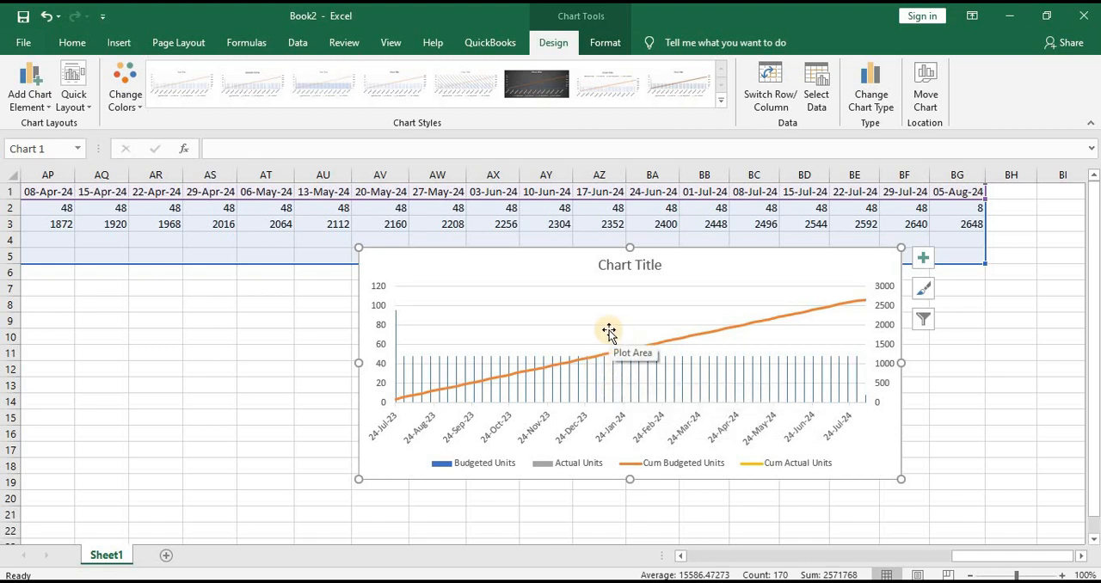
Change the chart's horizontal date axis to a text axis
left_click(653, 342)
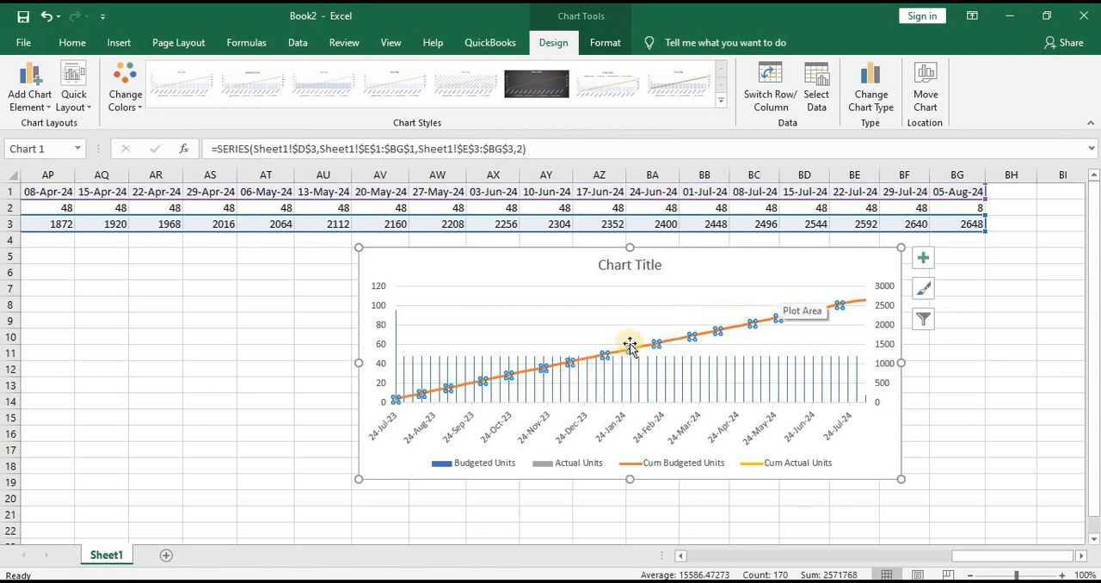
left_click(664, 383)
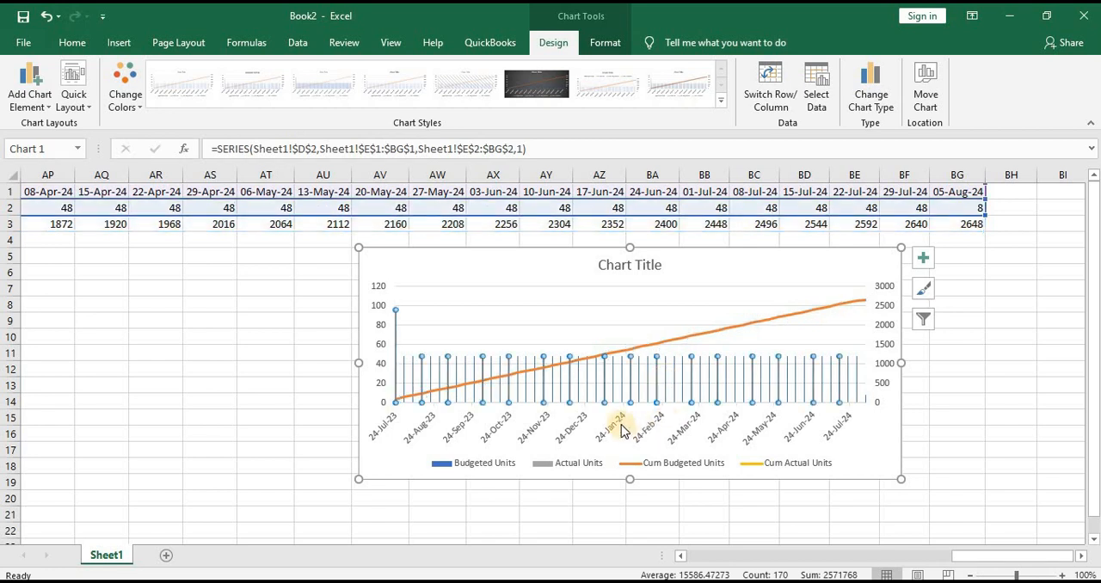
left_click(578, 432)
right_click(578, 432)
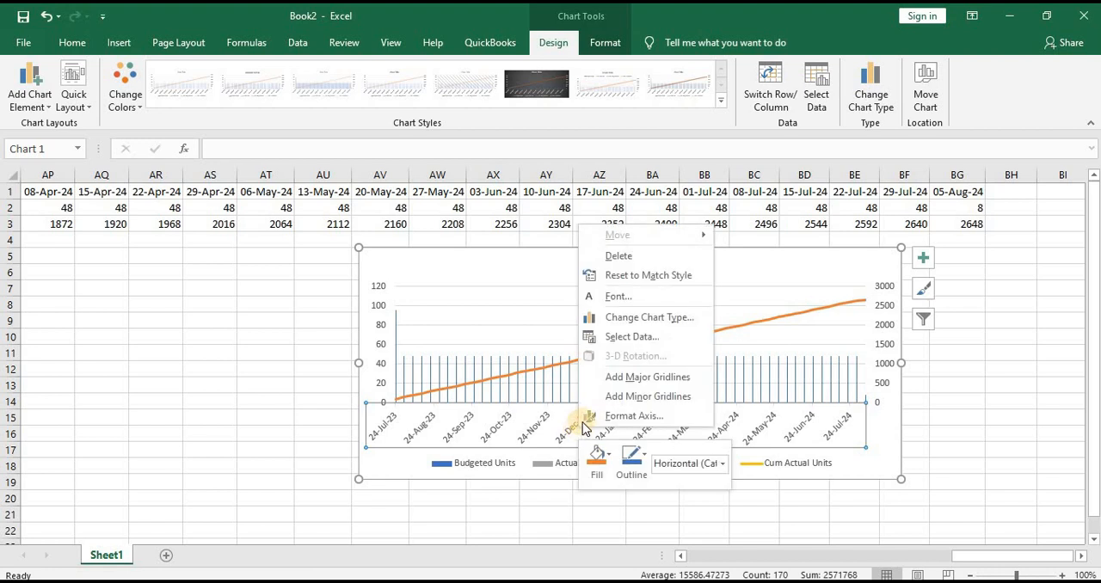
left_click(535, 428)
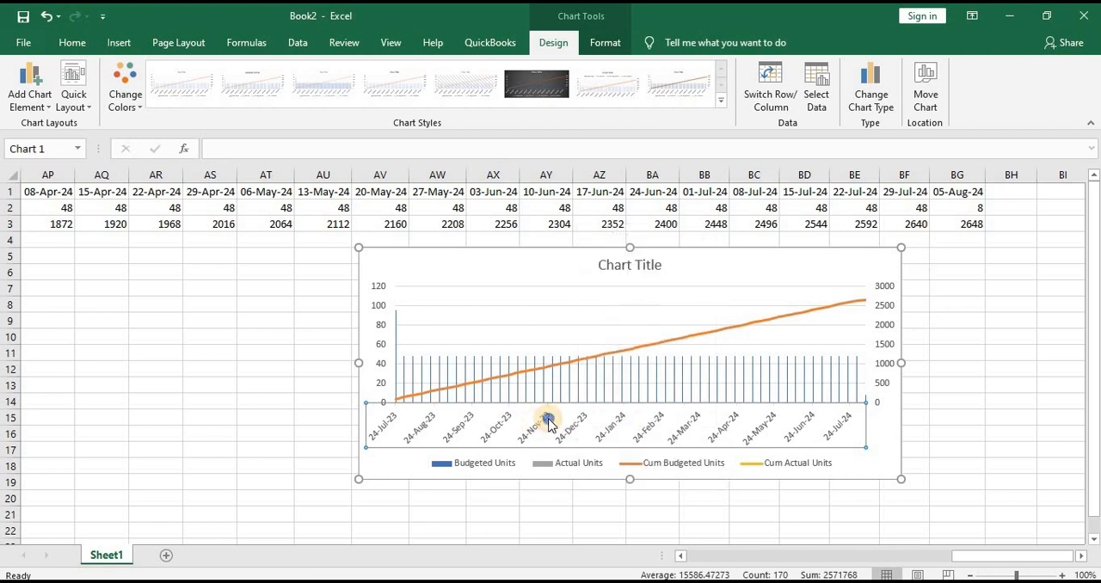
double_click(549, 424)
right_click(548, 424)
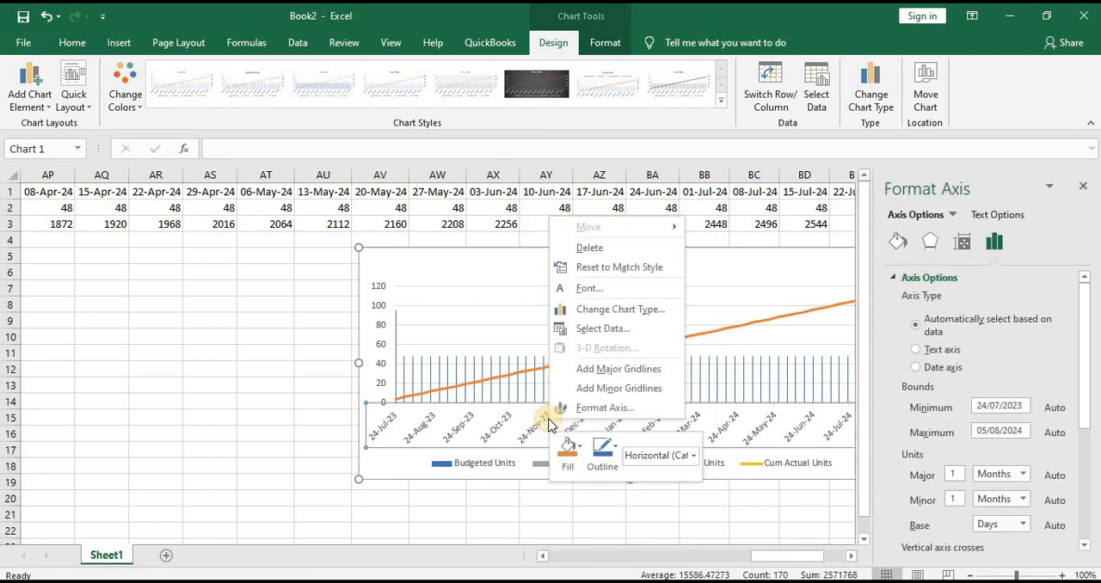
left_click(960, 243)
left_click(997, 243)
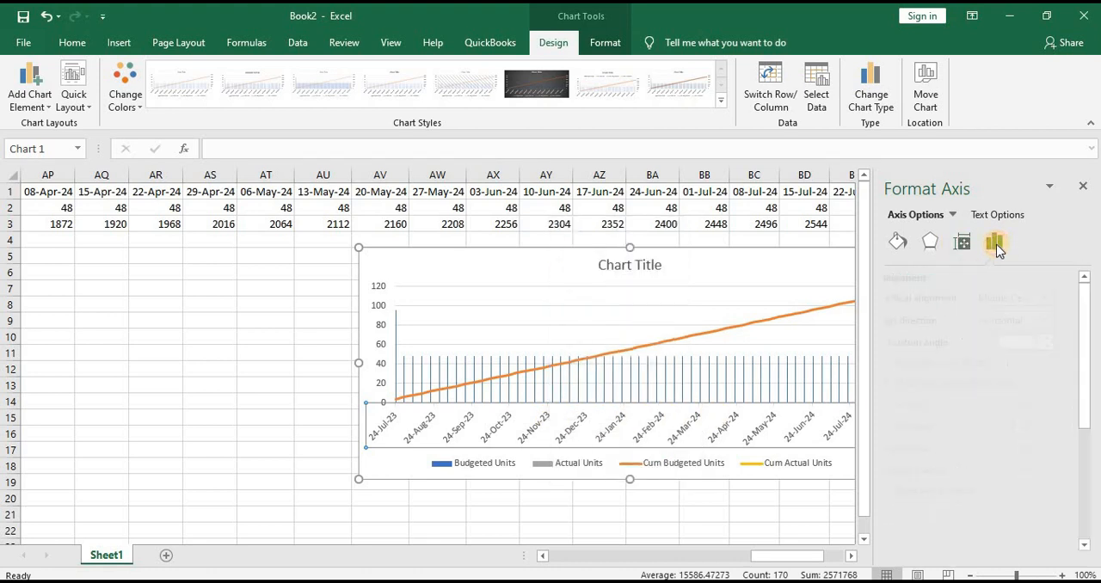
left_click(916, 349)
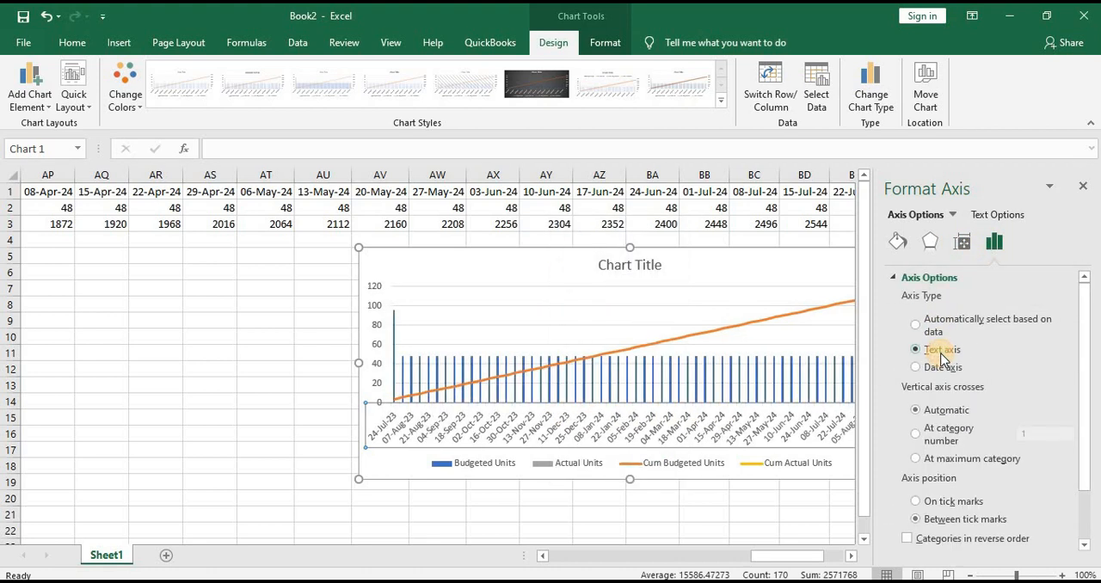
left_click(945, 367)
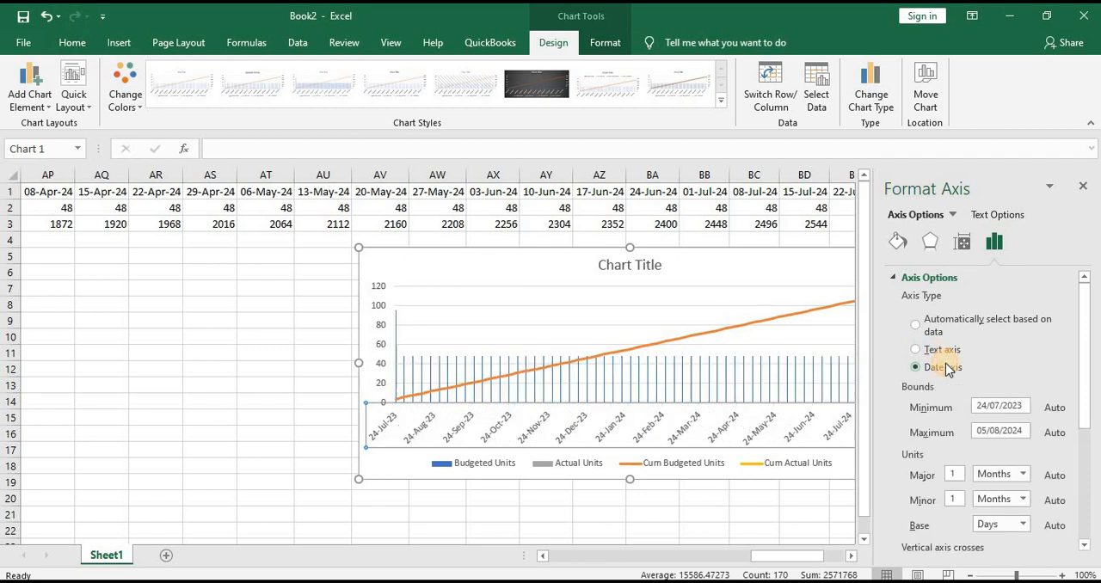
left_click(935, 350)
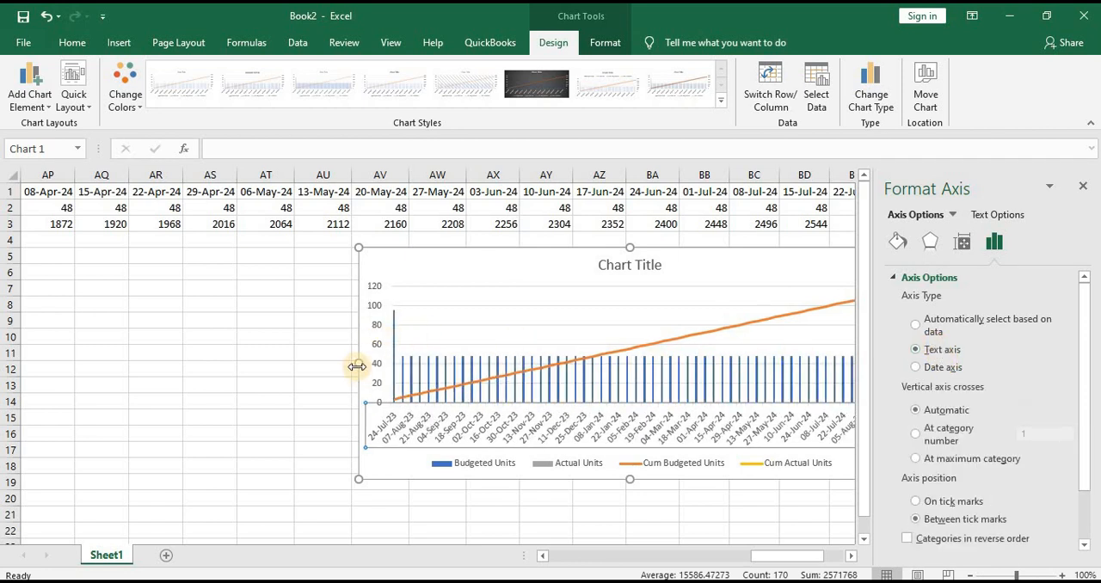
Widen the chart toward column AS and reposition it beneath the data so it spans about columns AP to BC
left_click_drag(357, 360, 199, 361)
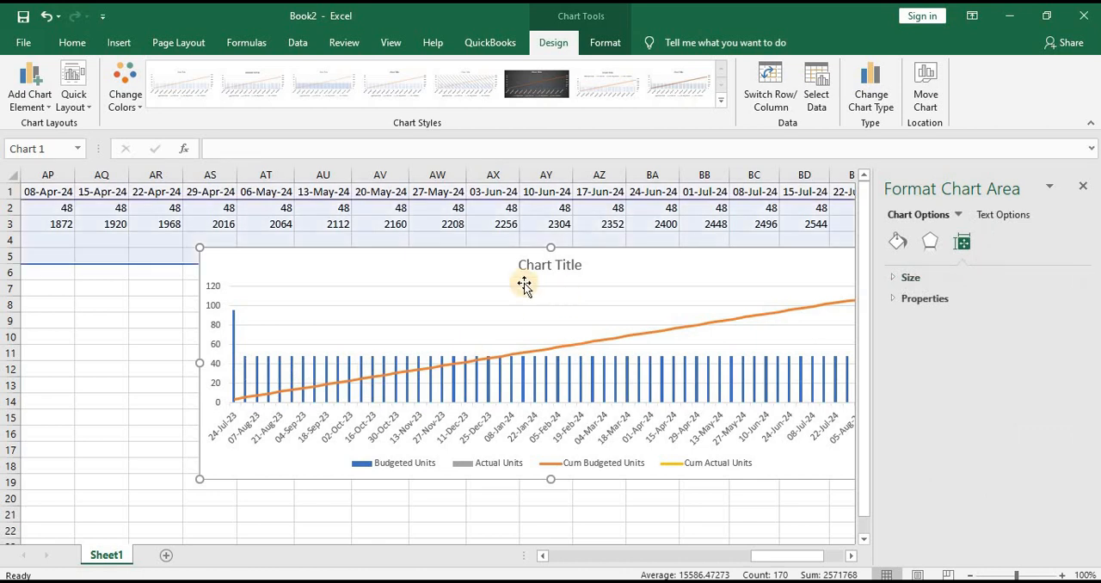
left_click_drag(386, 278, 252, 285)
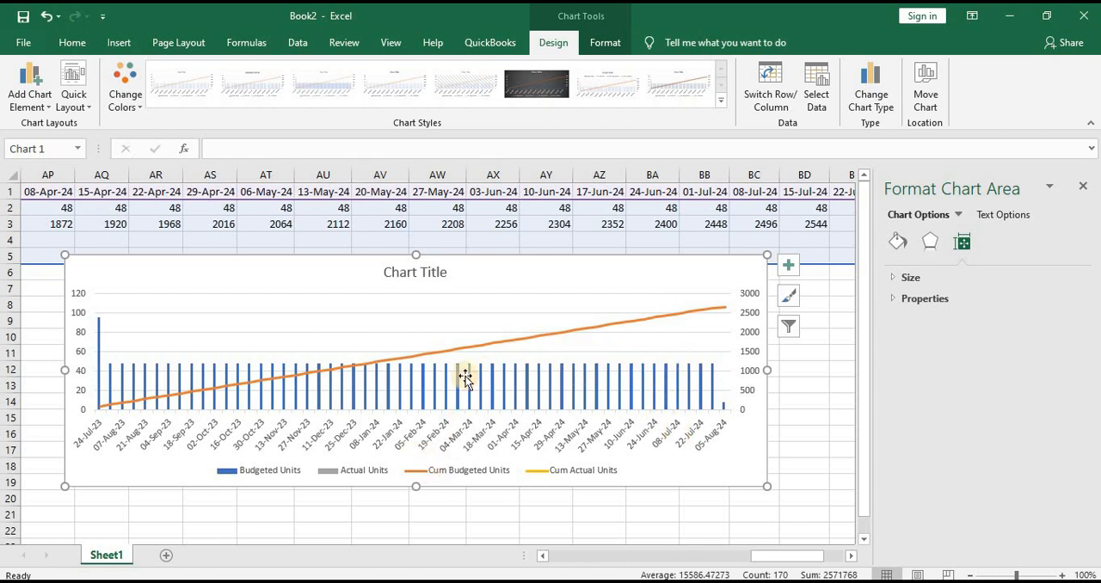
Change the chart title to "OverAll Project Resources"
left_click(403, 270)
left_click_drag(445, 273, 340, 283)
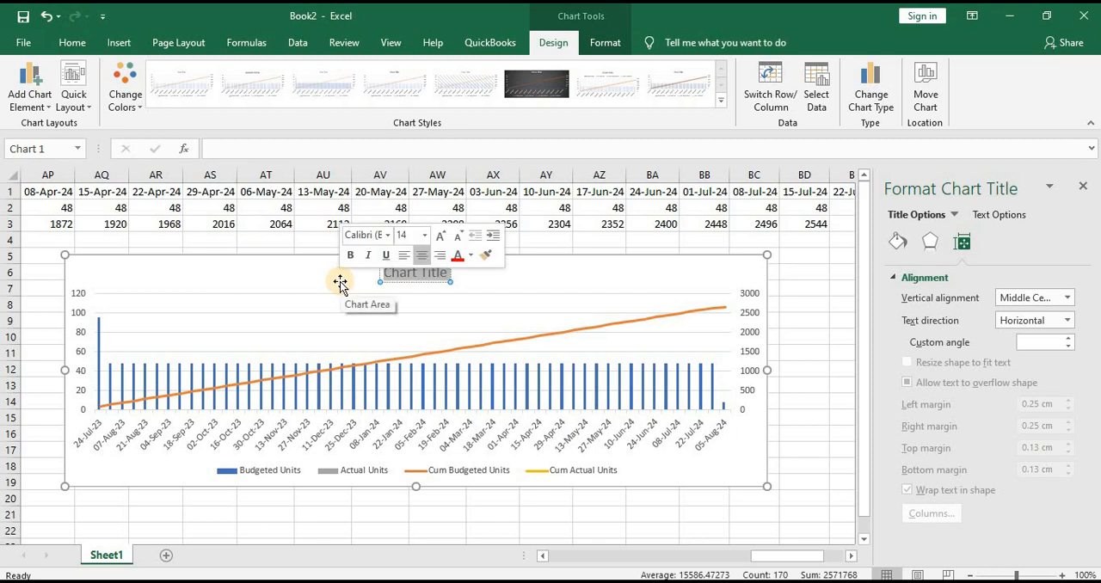
type("Over")
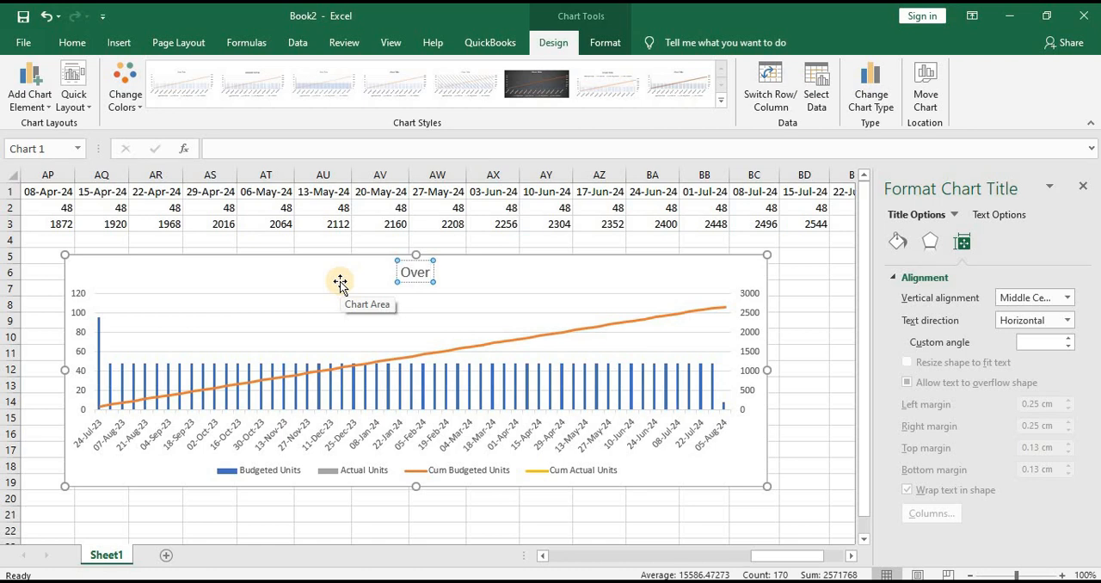
type("All")
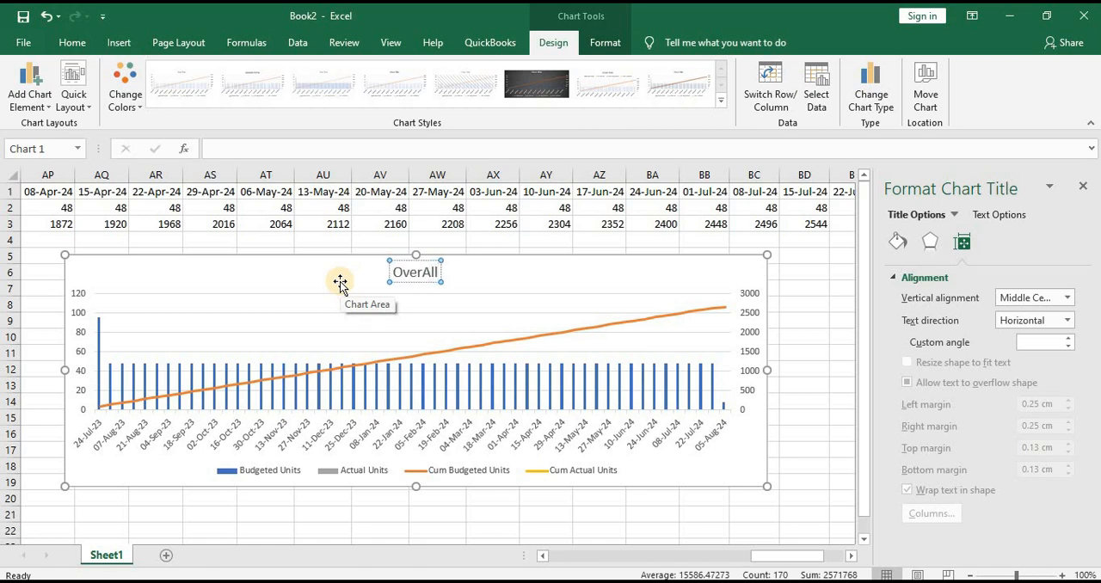
type(" Proj")
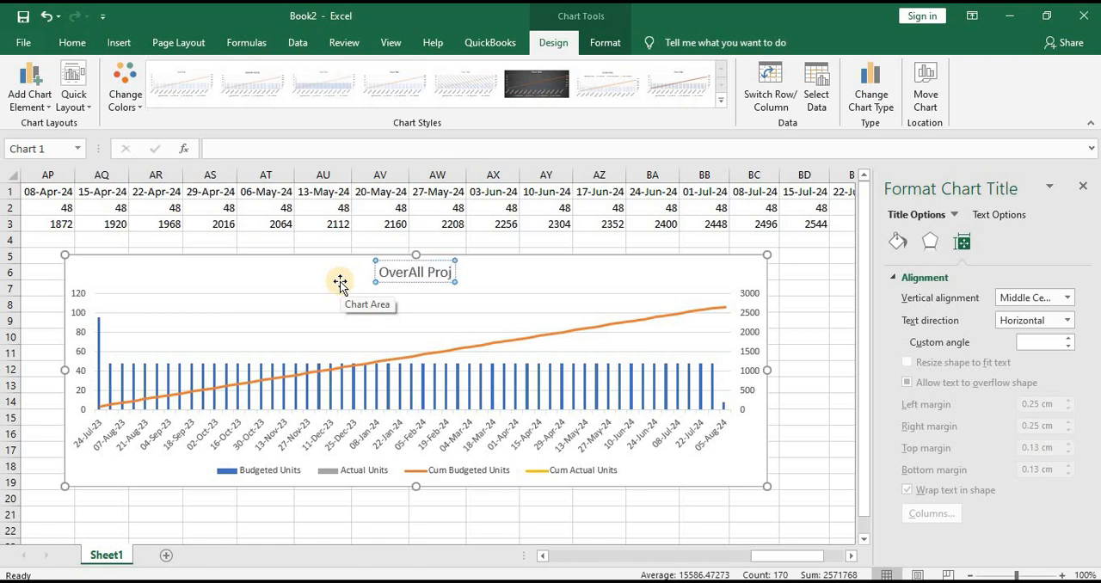
type("ect Resou")
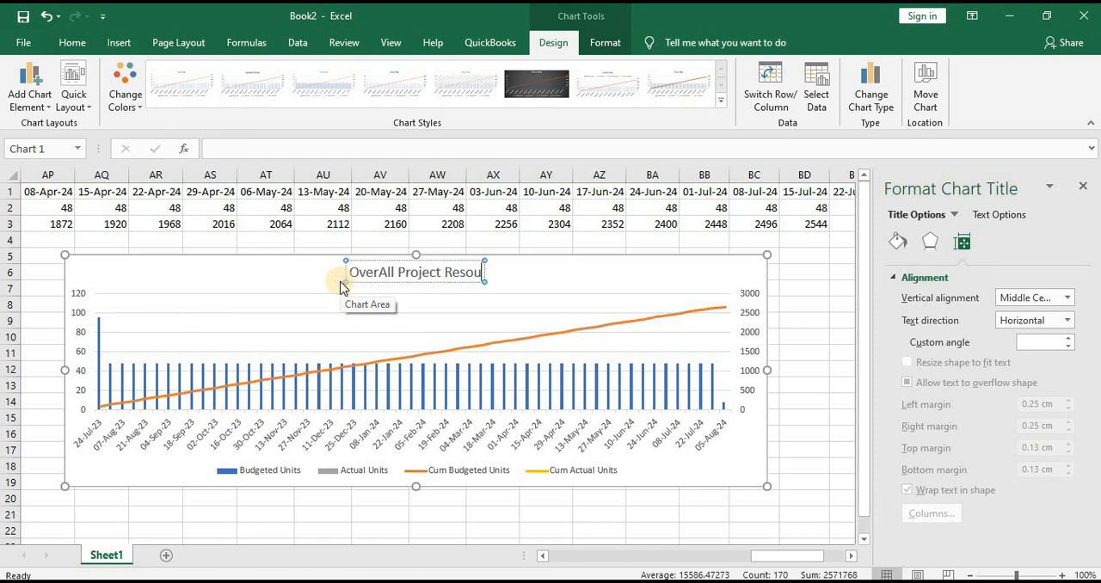
type("rces")
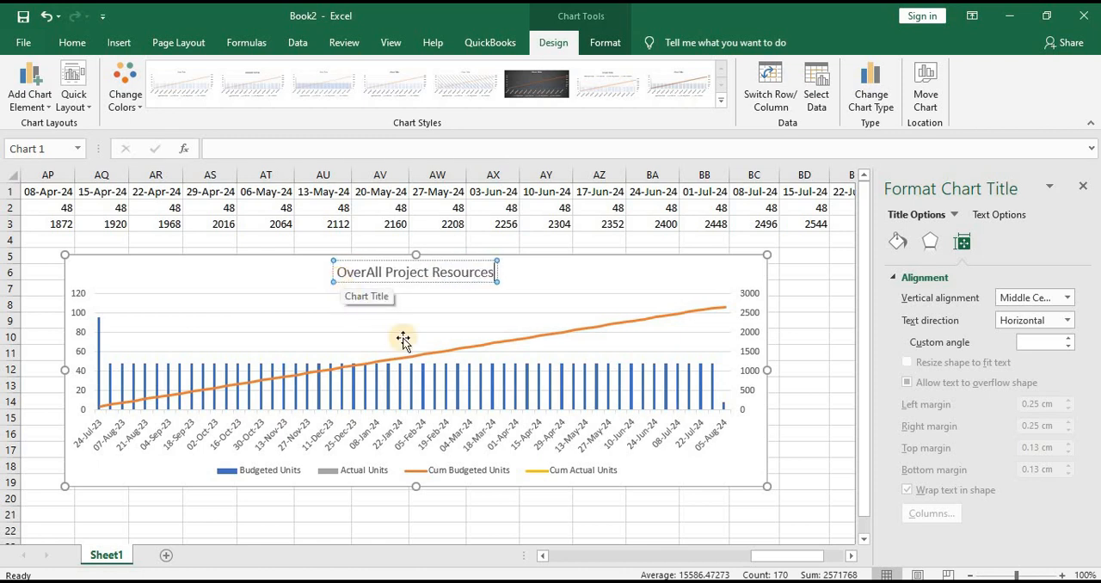
left_click(836, 366)
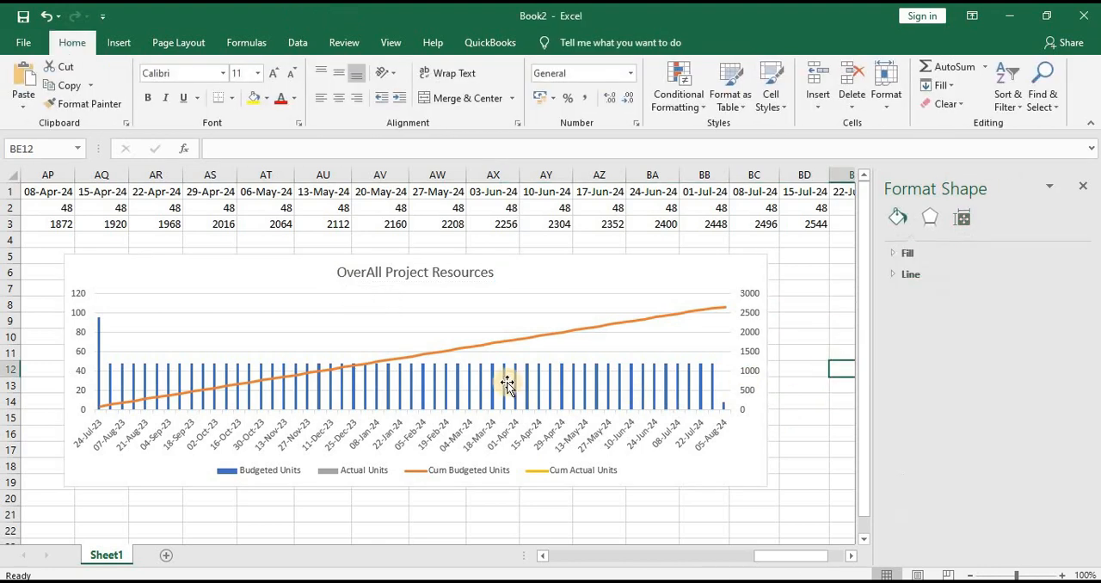
Switch to Primavera P6, open the Activities view and examine the resource assigned to activity GFMEP10060
left_click(378, 572)
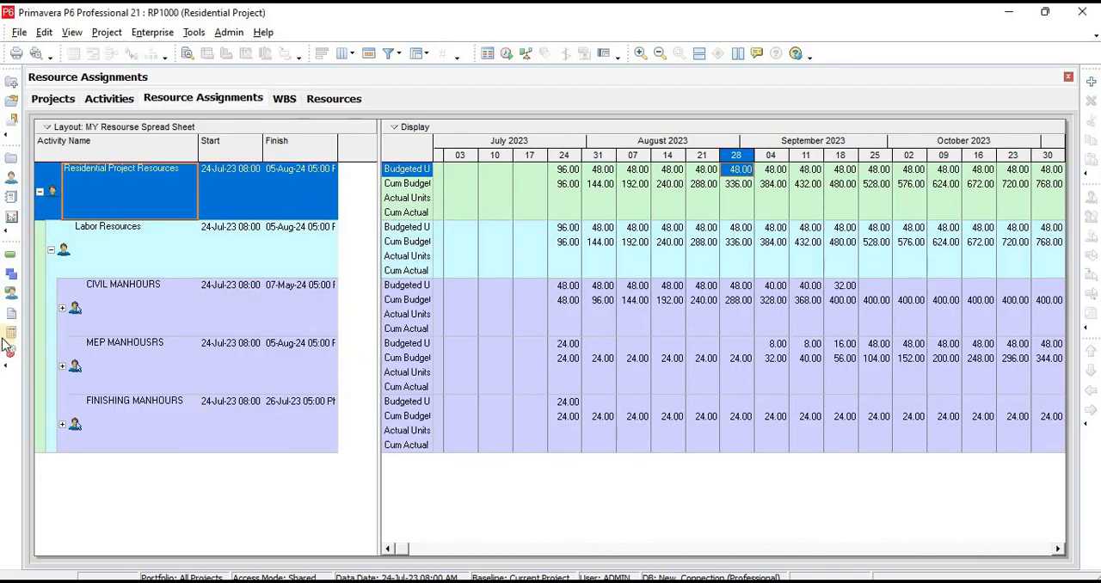
left_click(14, 264)
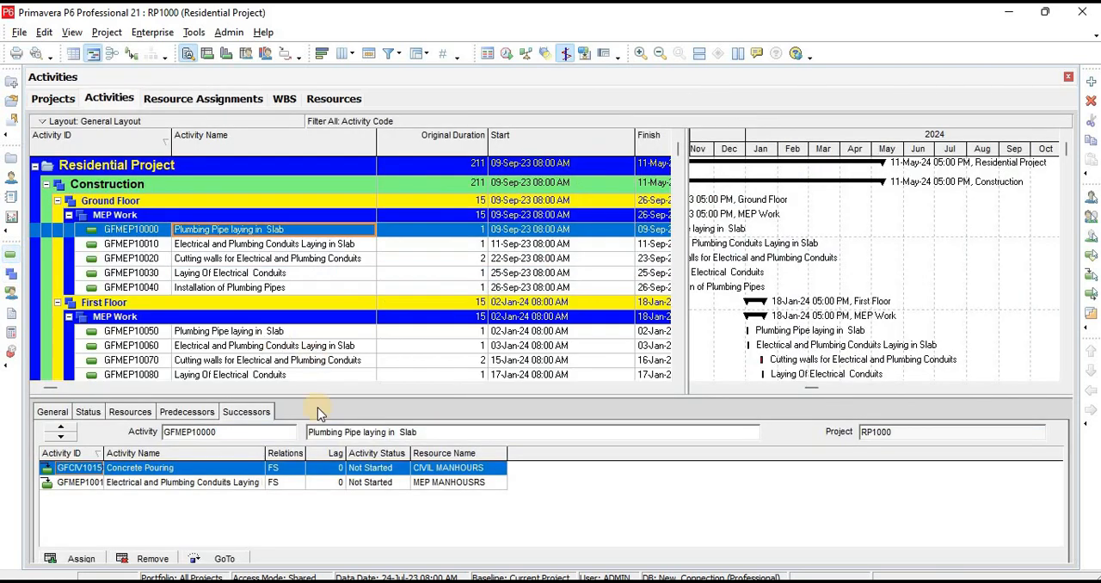
left_click(194, 416)
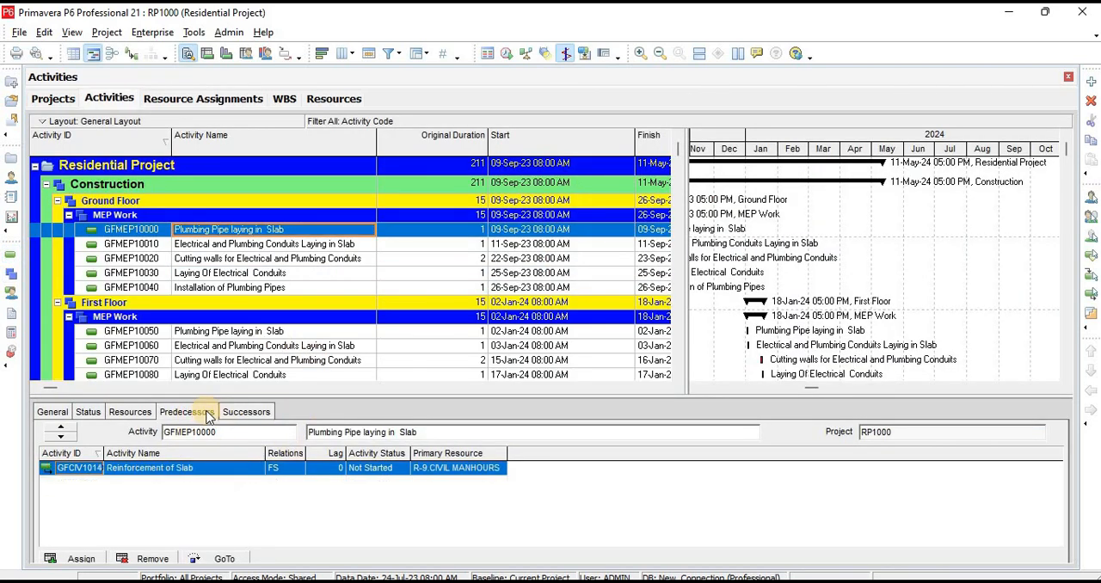
left_click(132, 414)
left_click(272, 346)
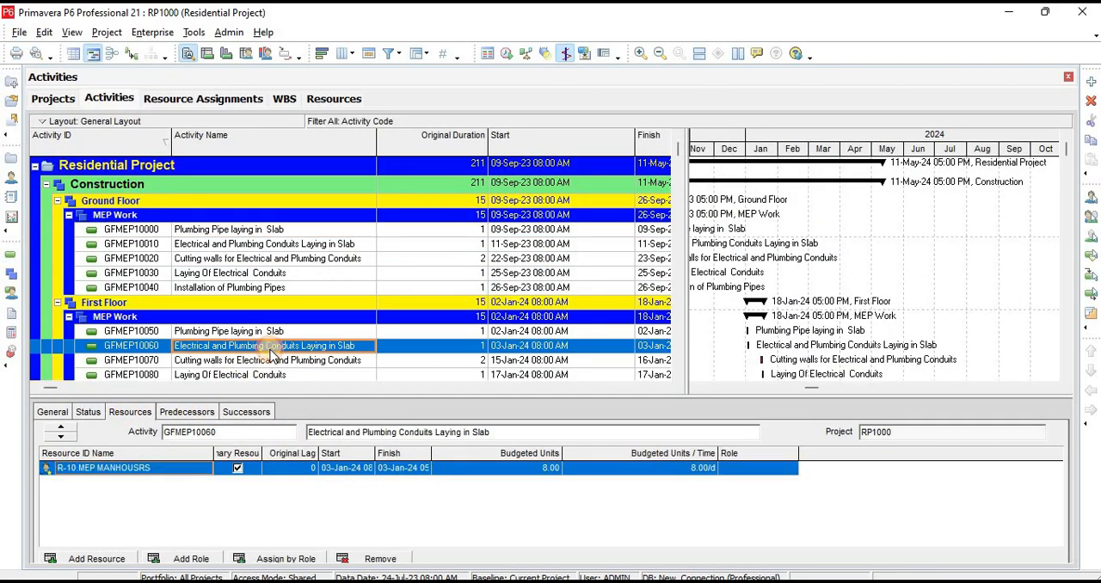
key("Up")
key("Up")
key("Up")
key("Up")
key("Up")
key("Up")
key("Up")
key("Up")
key("Up")
key("Up")
key("Up")
key("Up")
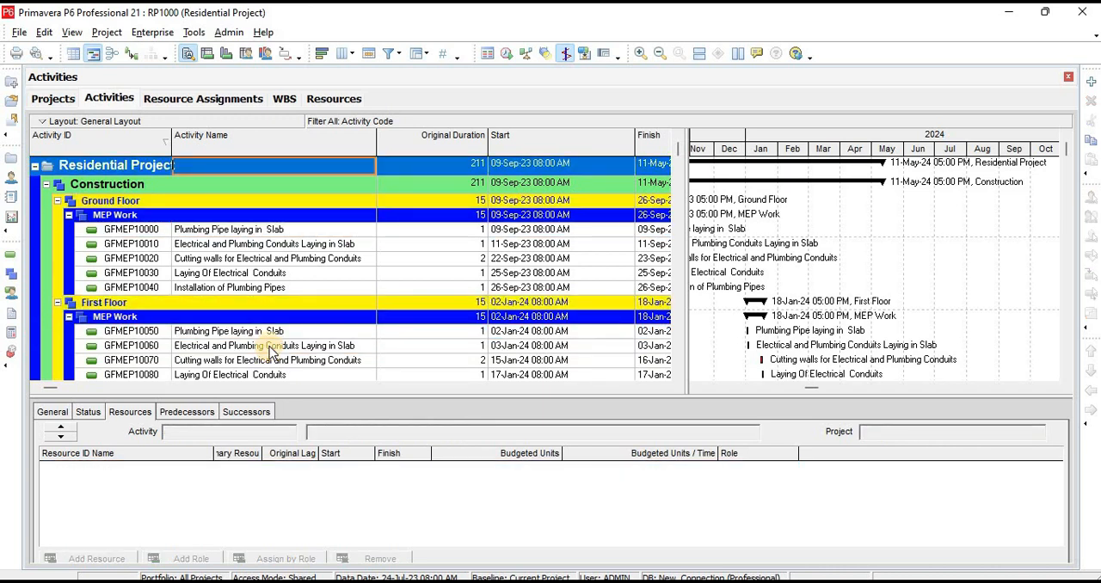
Replace the Activity Code filter with All Activities and reopen the Resource Assignments view
left_click(388, 53)
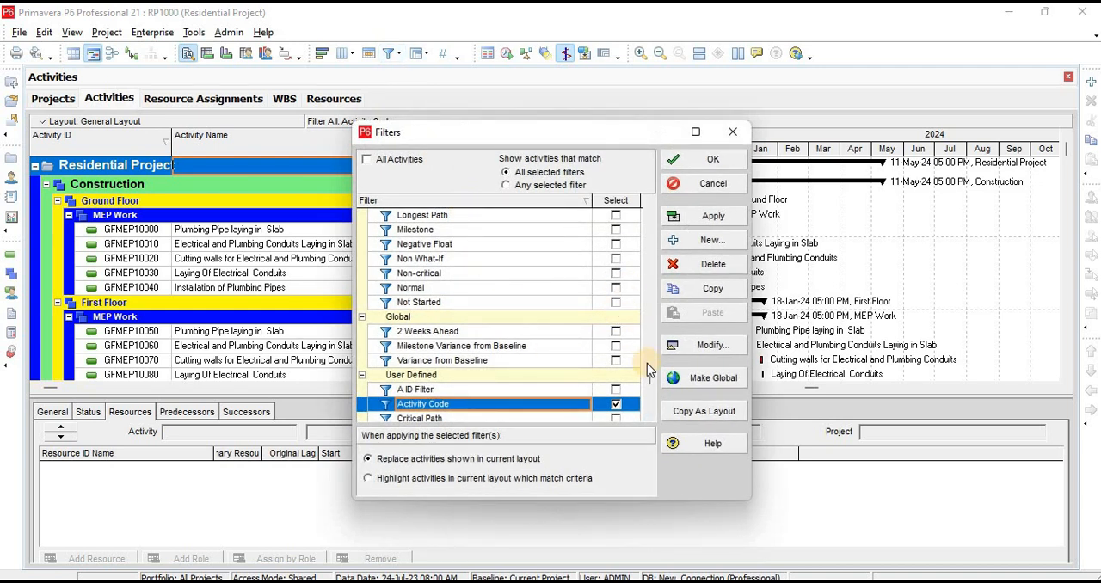
left_click_drag(652, 379, 659, 210)
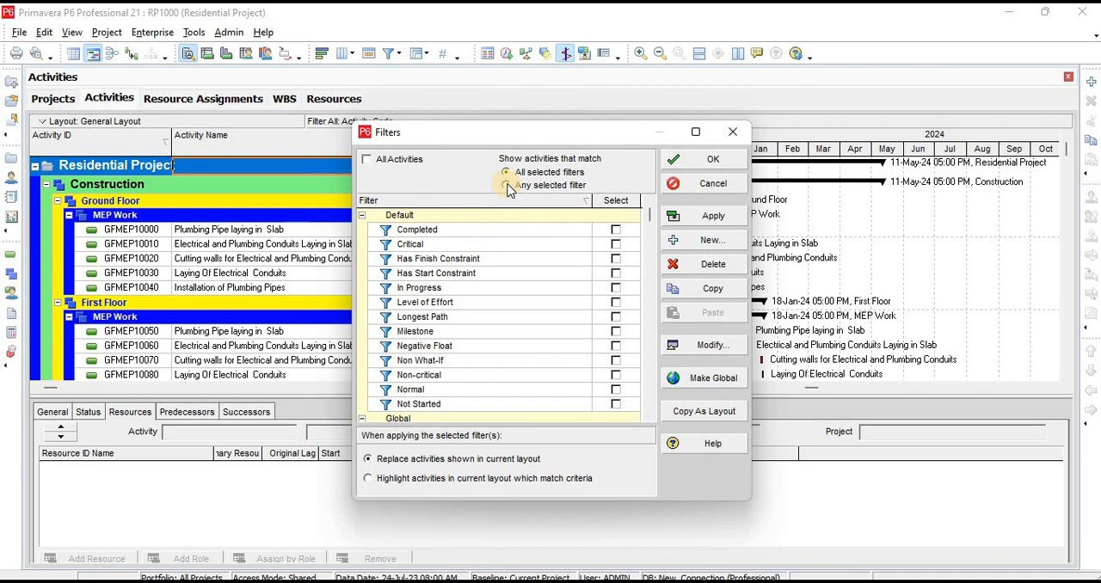
left_click(365, 160)
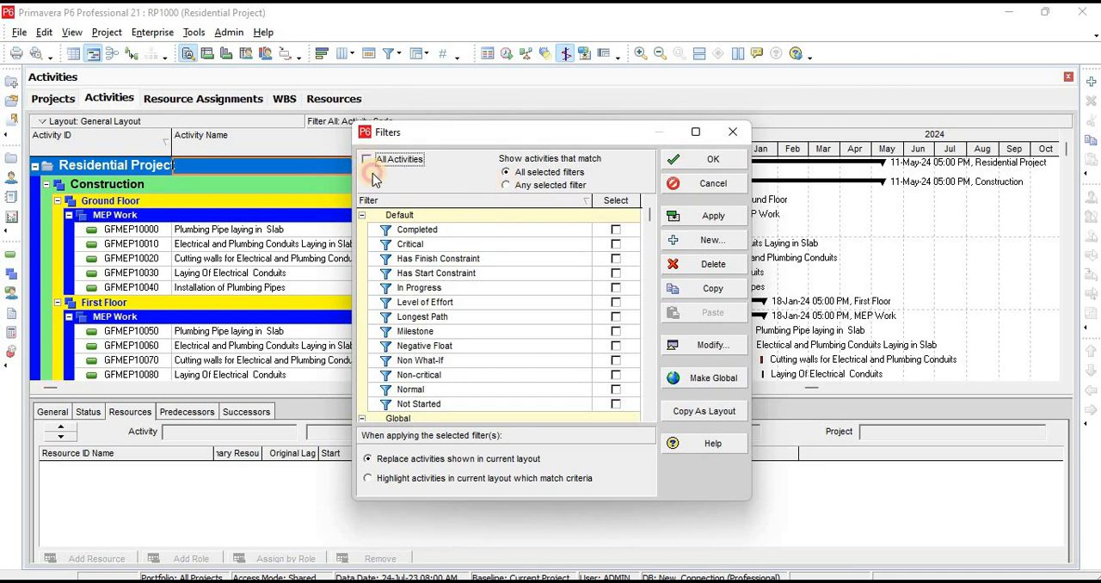
left_click(700, 217)
left_click(698, 160)
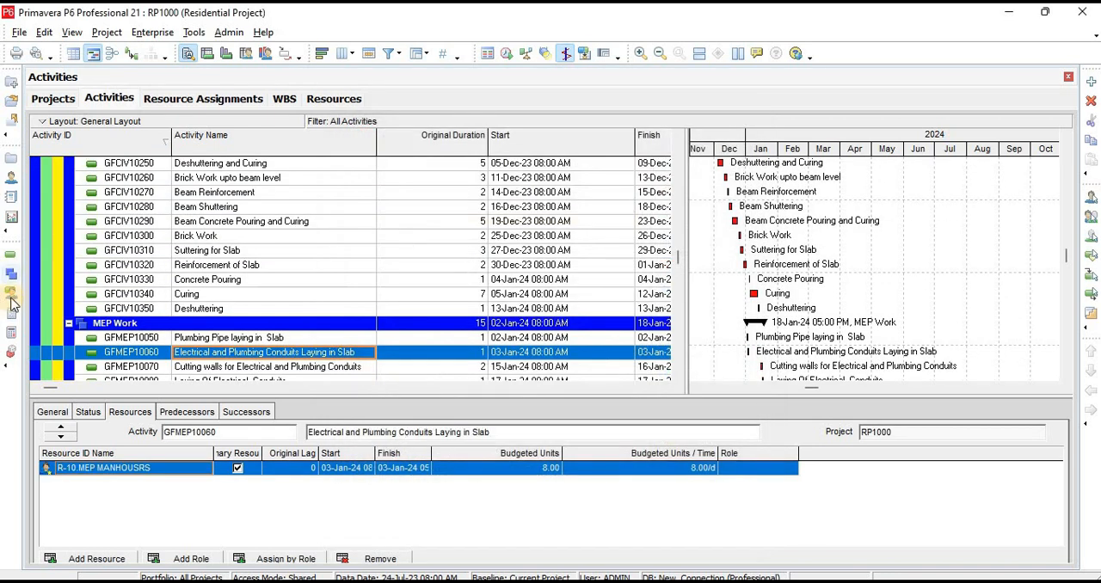
left_click(11, 288)
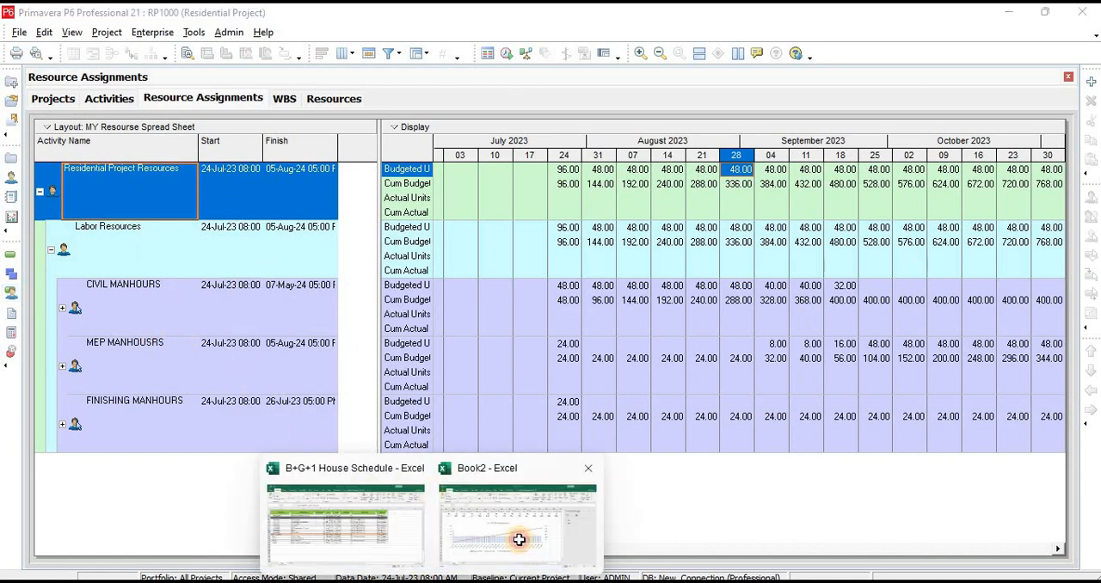
Switch to Book2 in Excel and review the Residential Project Resources data table and its chart
left_click(519, 538)
left_click_drag(764, 556, 398, 551)
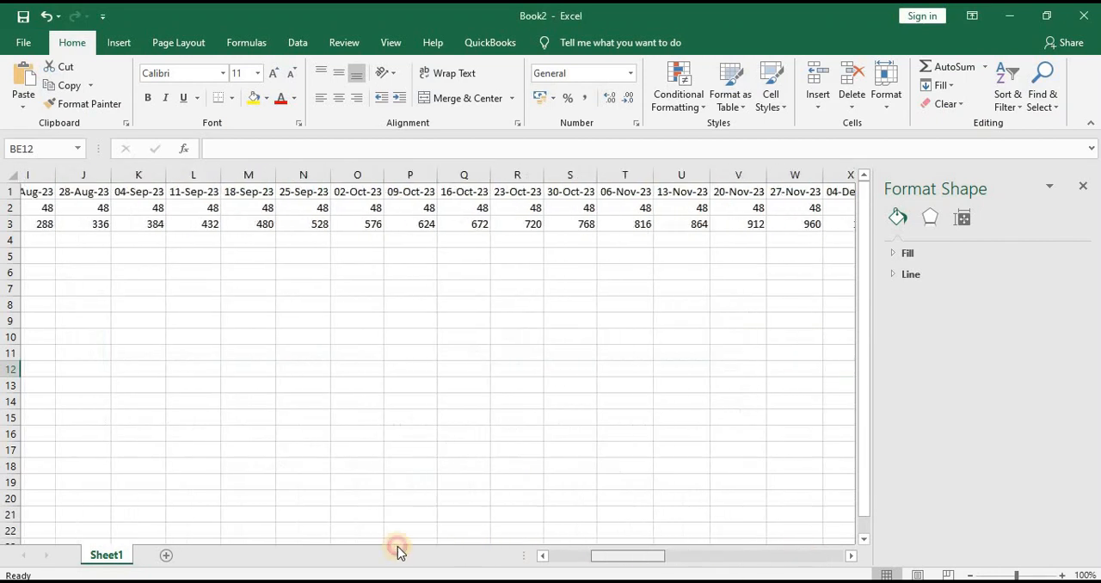
left_click(43, 197)
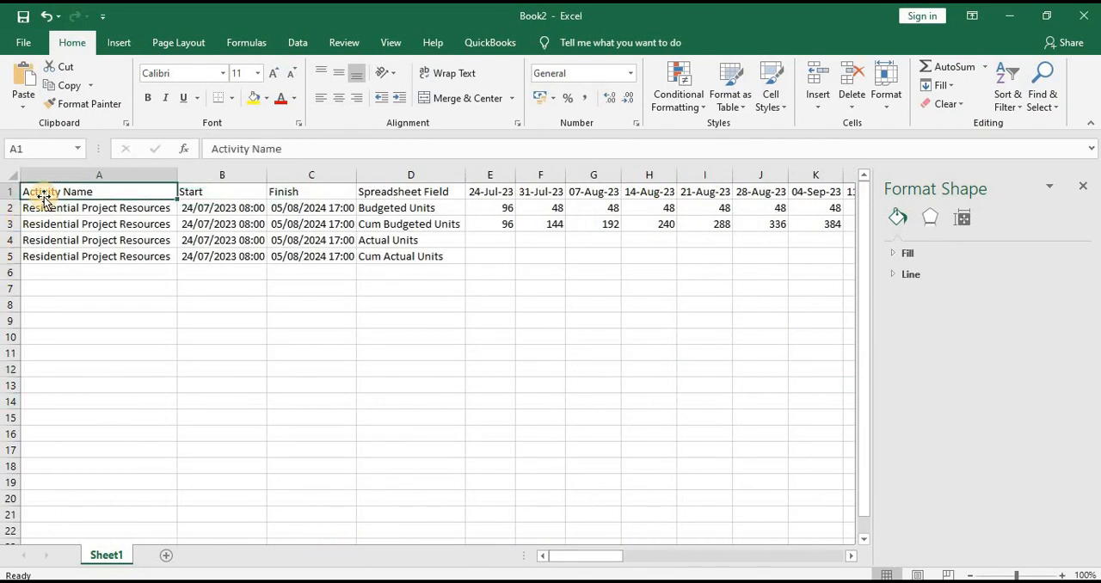
key("ctrl+a")
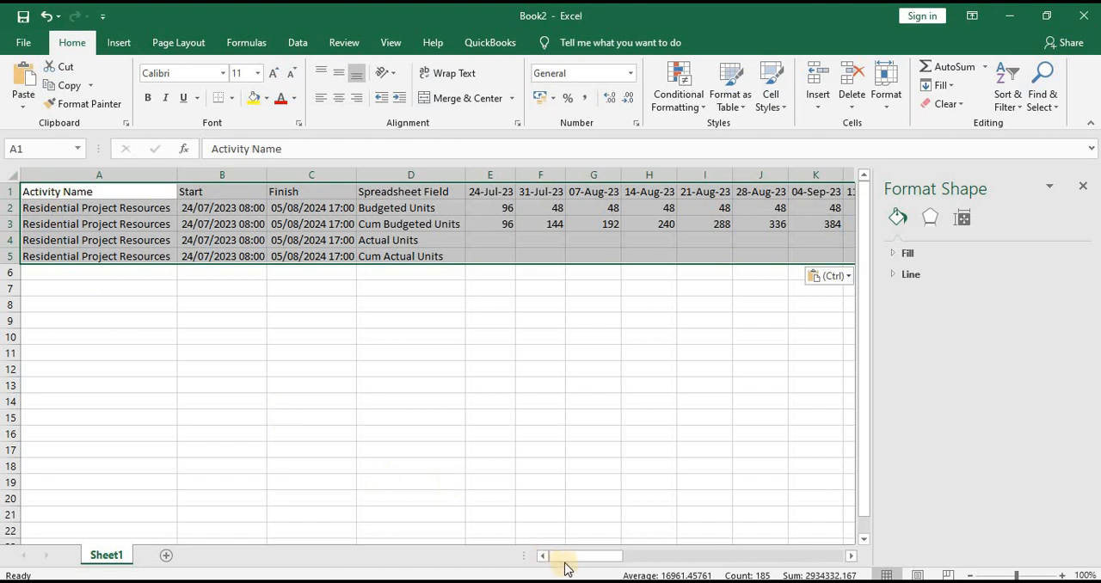
left_click_drag(626, 560, 749, 547)
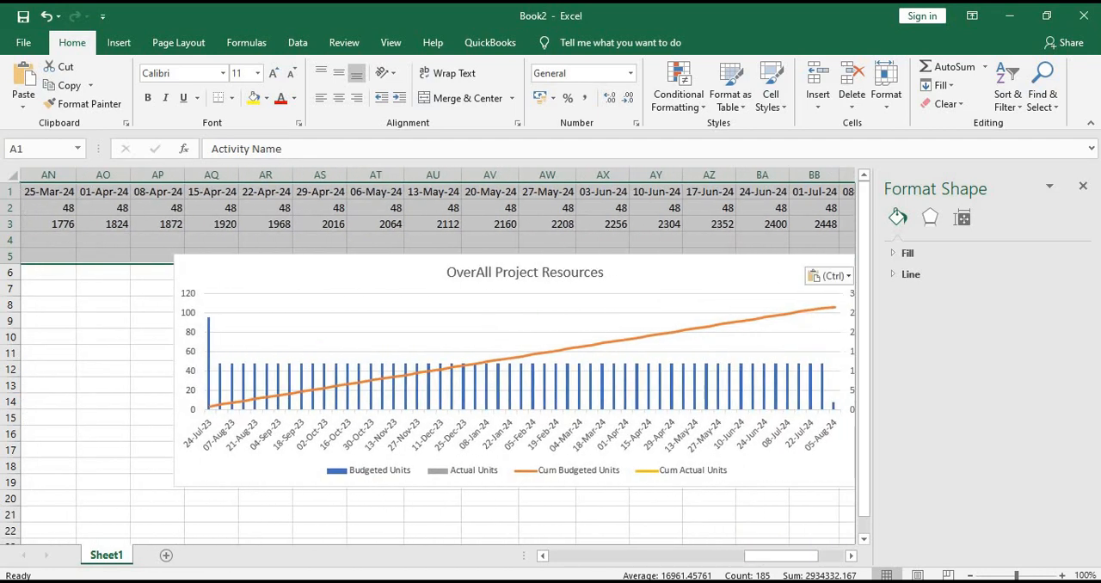
Copy the CIVIL MANHOURS resource row from Primavera P6 and paste it at A1 of a new sheet in Book2
left_click(359, 581)
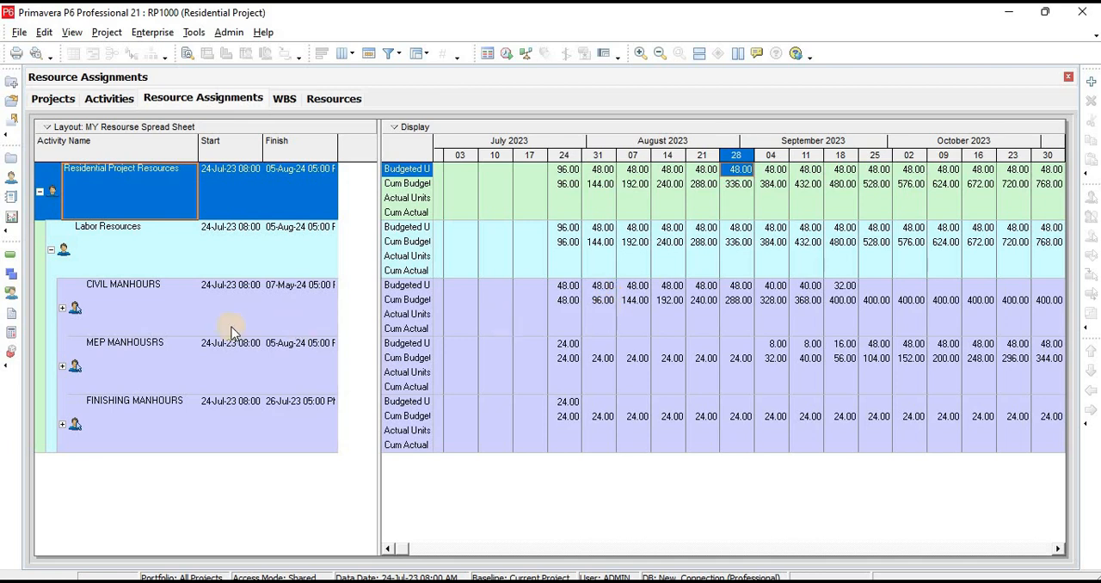
left_click(114, 243)
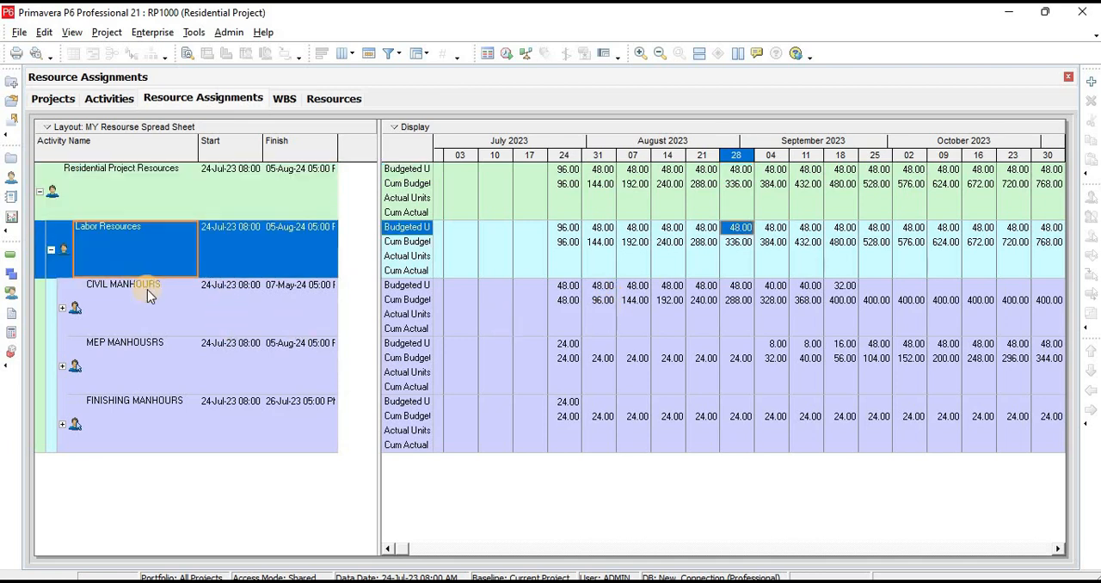
left_click(146, 294)
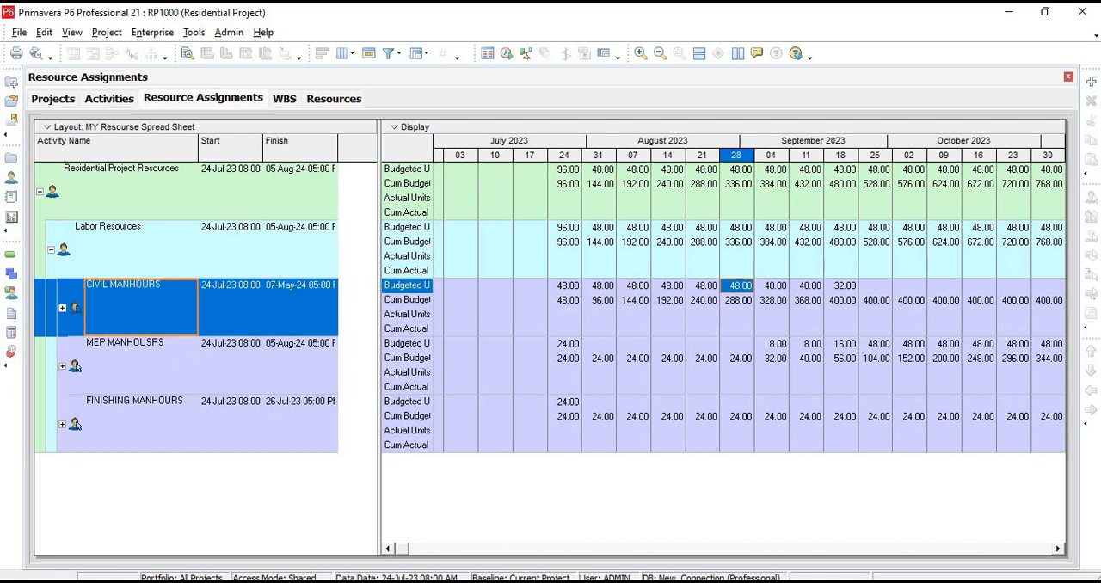
left_click(432, 582)
left_click(491, 530)
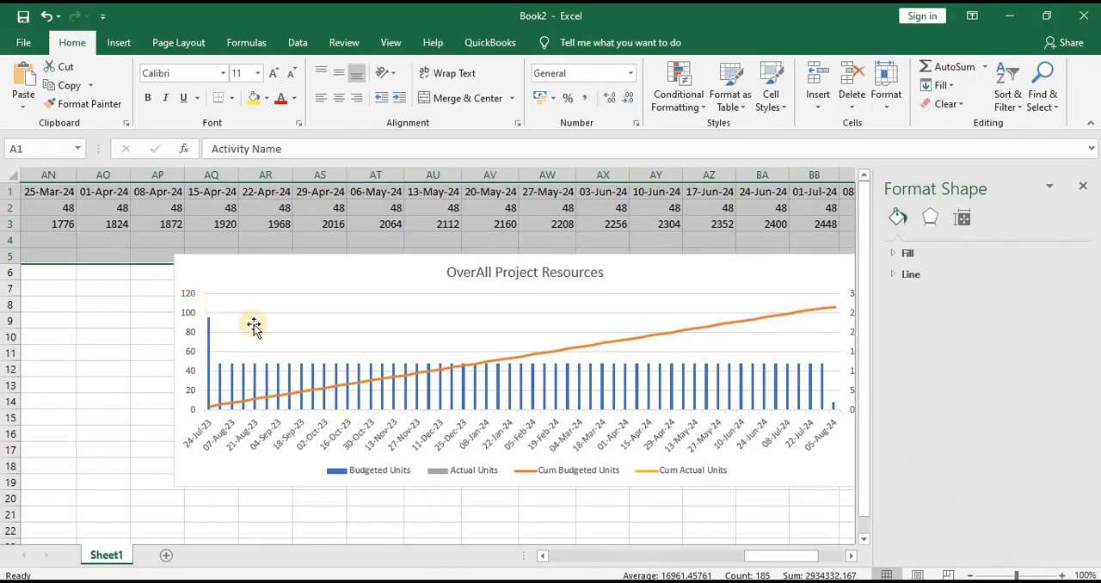
left_click(167, 554)
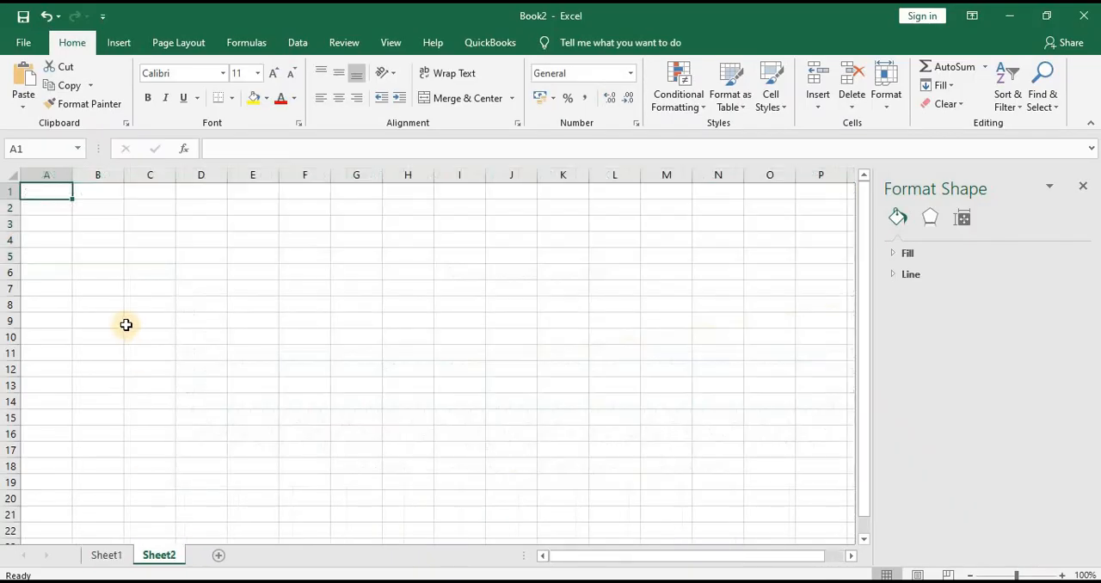
key("ctrl+v")
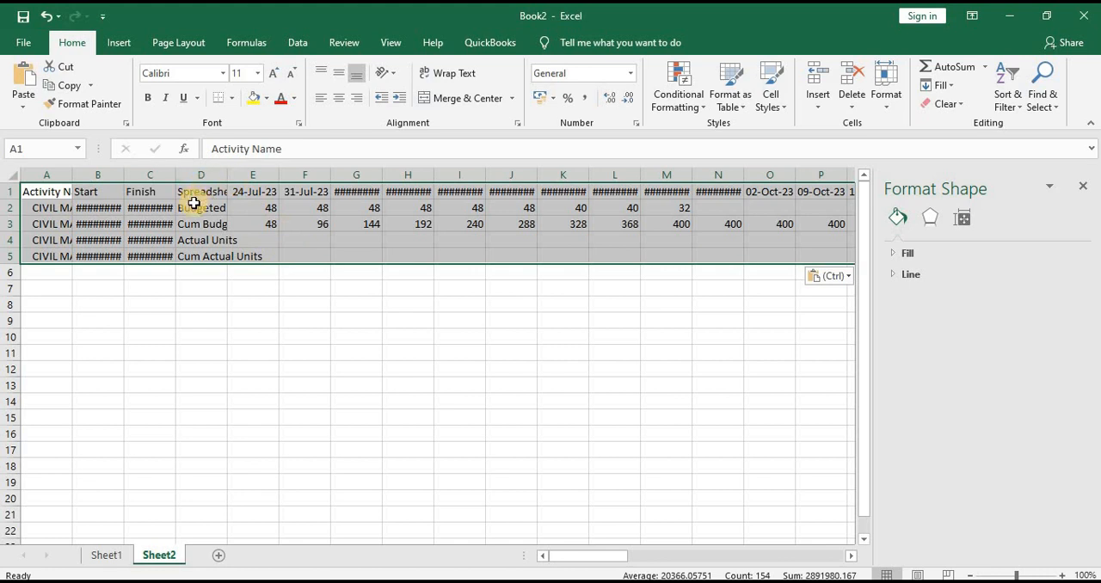
Insert a clustered column chart from the CIVIL MANHOURS range D1:BG5 on Sheet2
left_click_drag(201, 191, 771, 254)
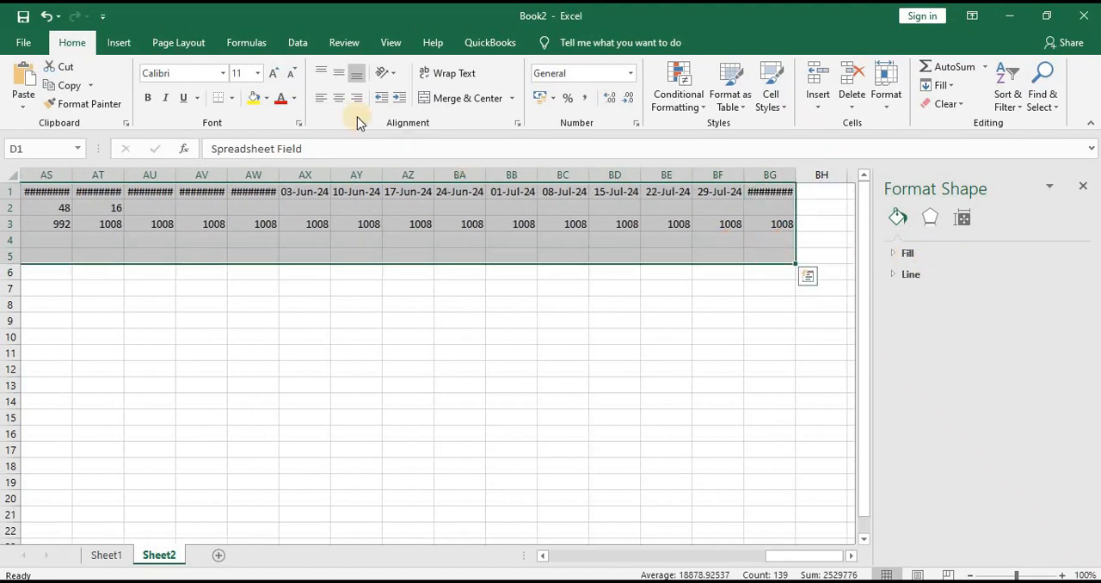
left_click(119, 43)
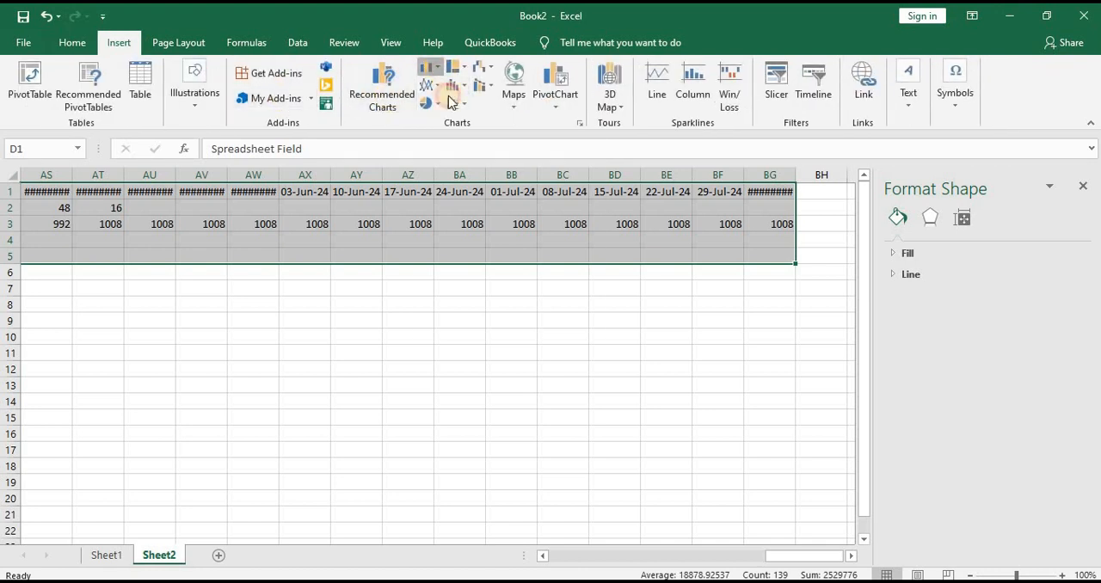
left_click(430, 67)
left_click(442, 120)
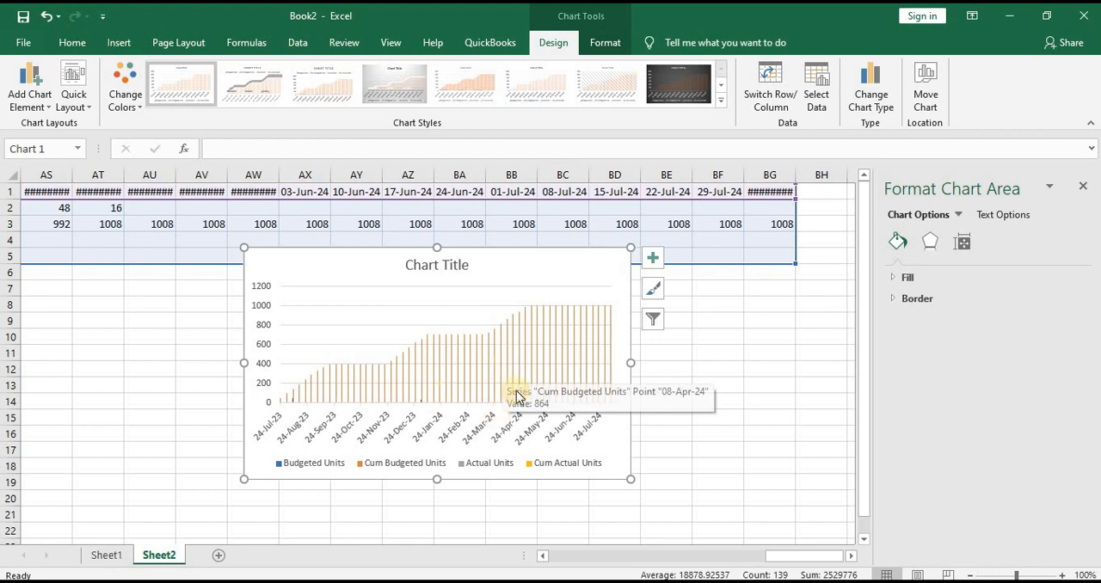
Widen the new Sheet2 chart so that it extends to about column BG
left_click(482, 434)
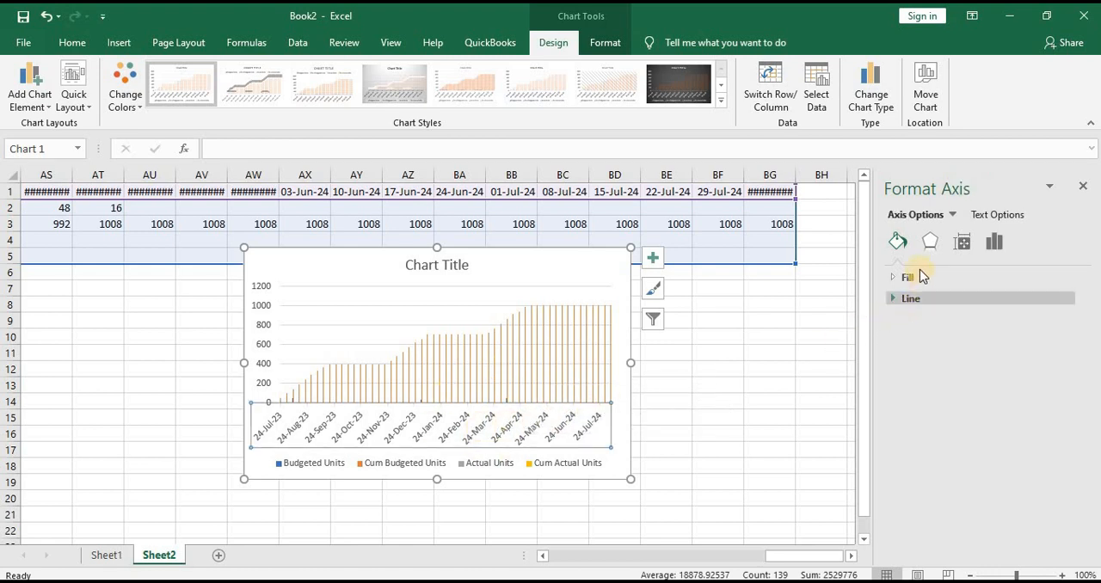
left_click(471, 436)
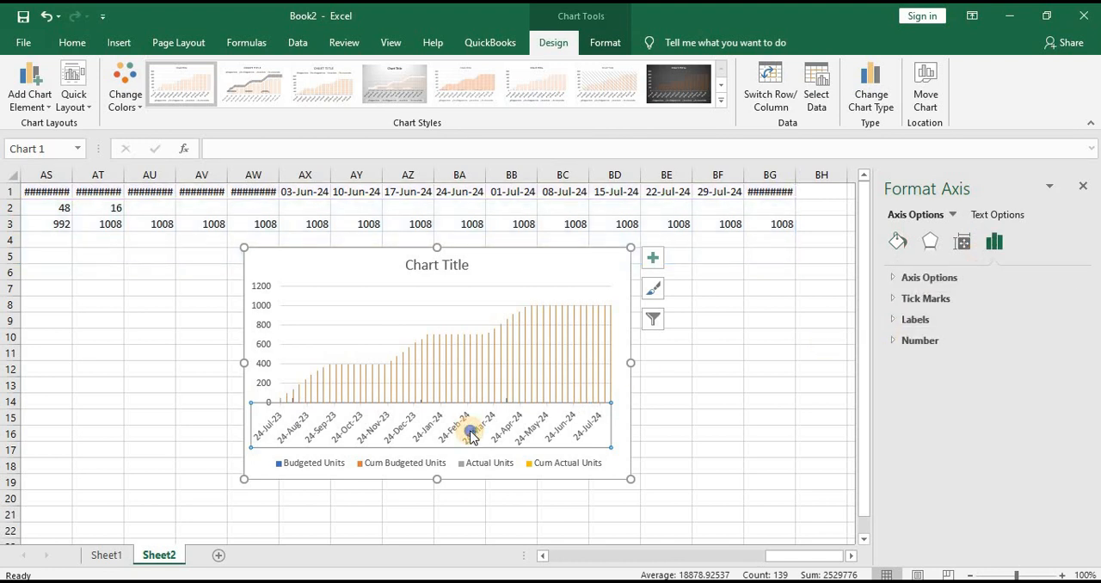
right_click(470, 436)
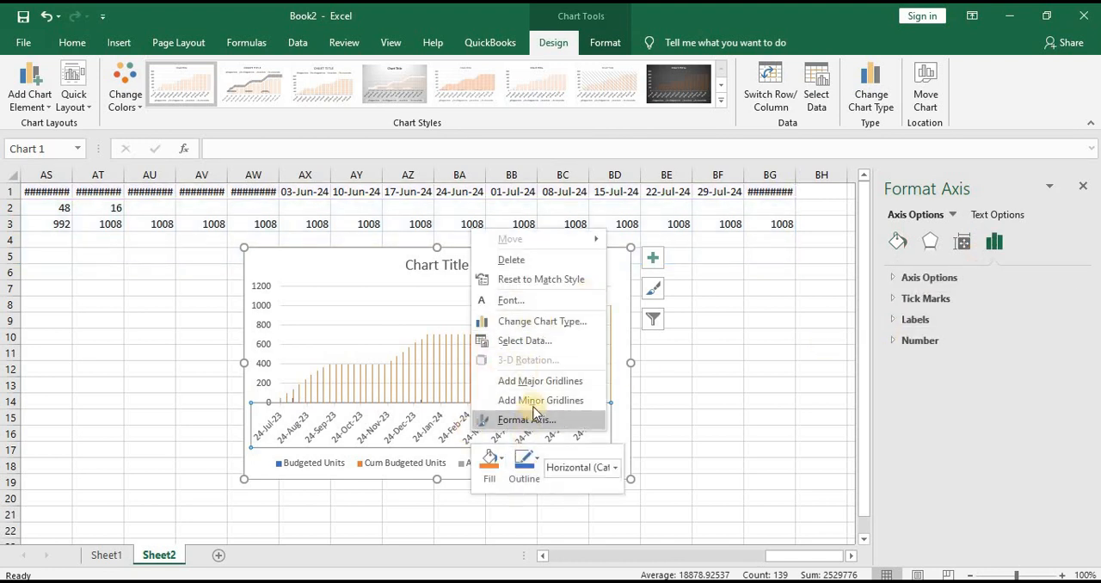
left_click(401, 440)
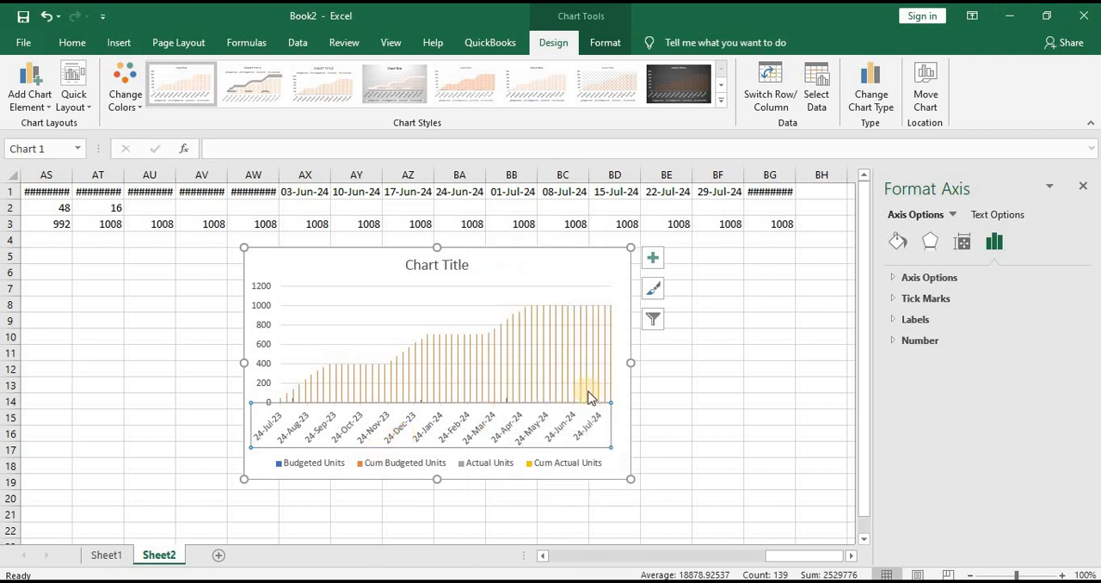
mouse_move(629, 363)
left_mouse_down()
mouse_move(765, 352)
mouse_move(762, 363)
left_mouse_up()
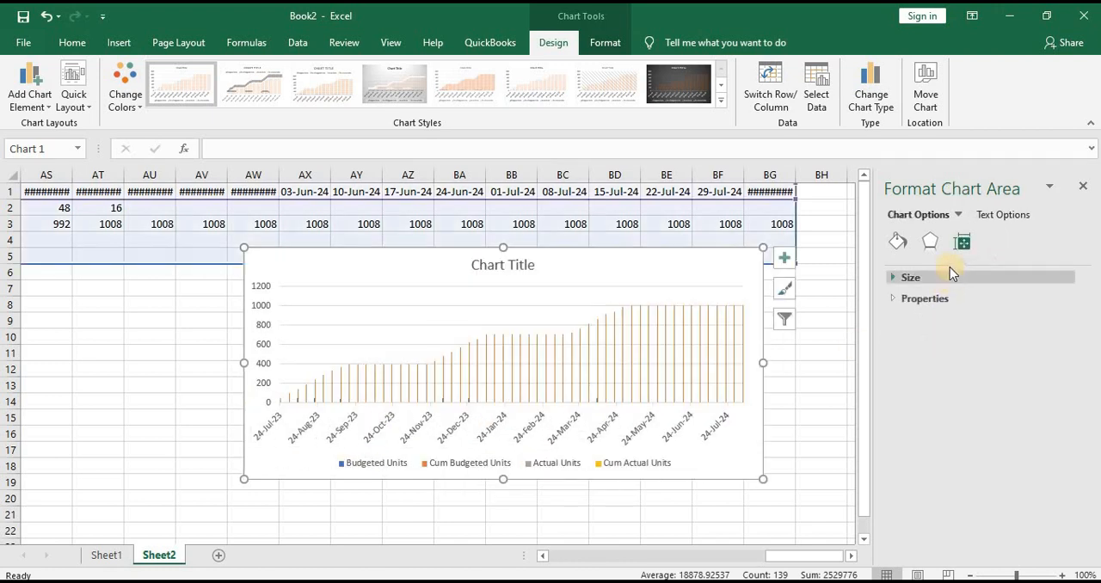
Look through the formatting options of the chart's horizontal date axis, including its alignment, and close them
left_click(492, 430)
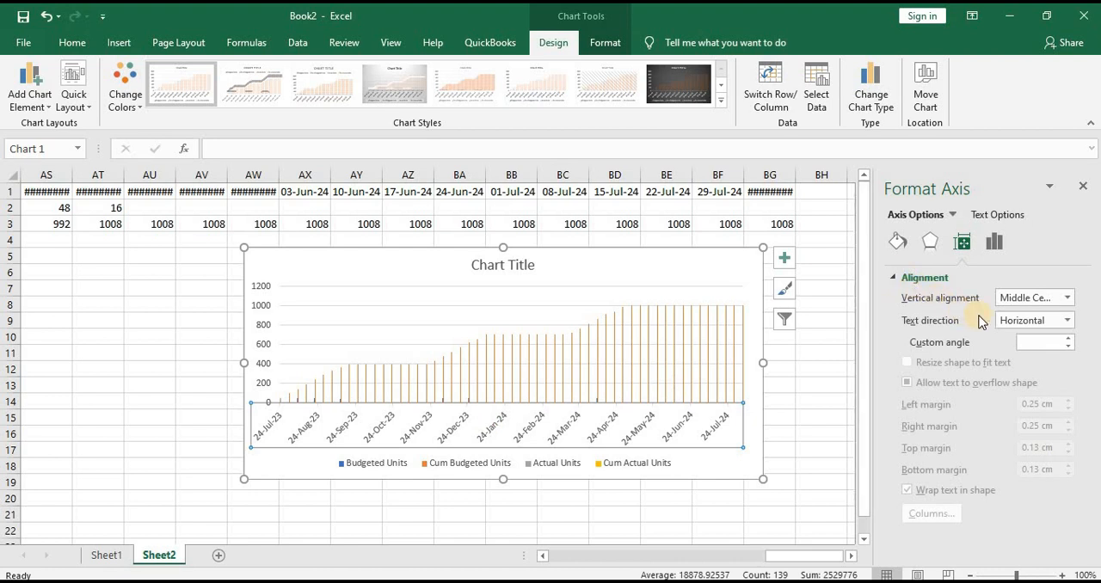
left_click(993, 242)
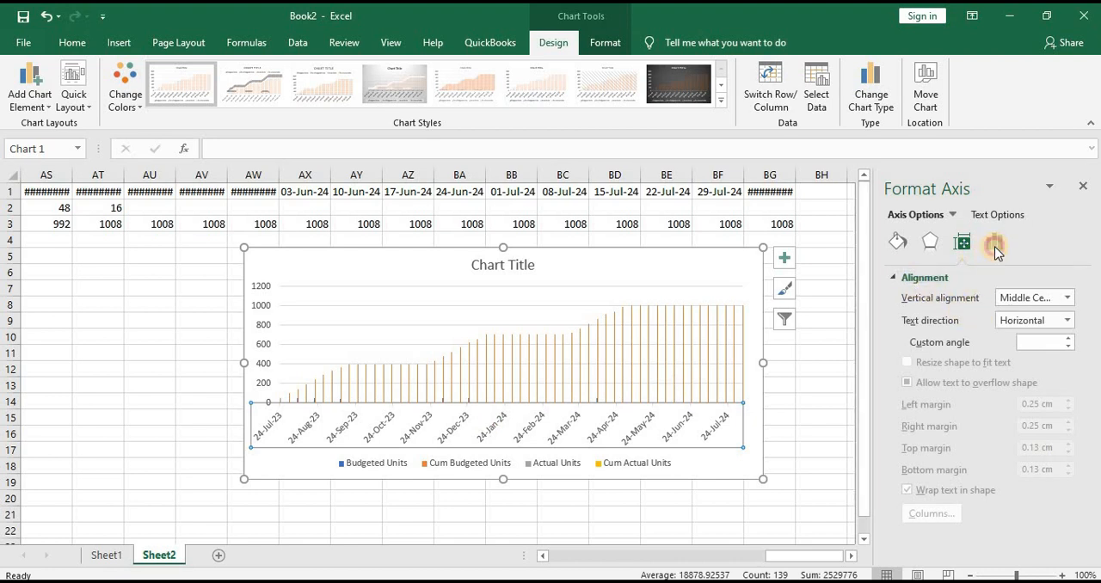
left_click(926, 241)
left_click(895, 244)
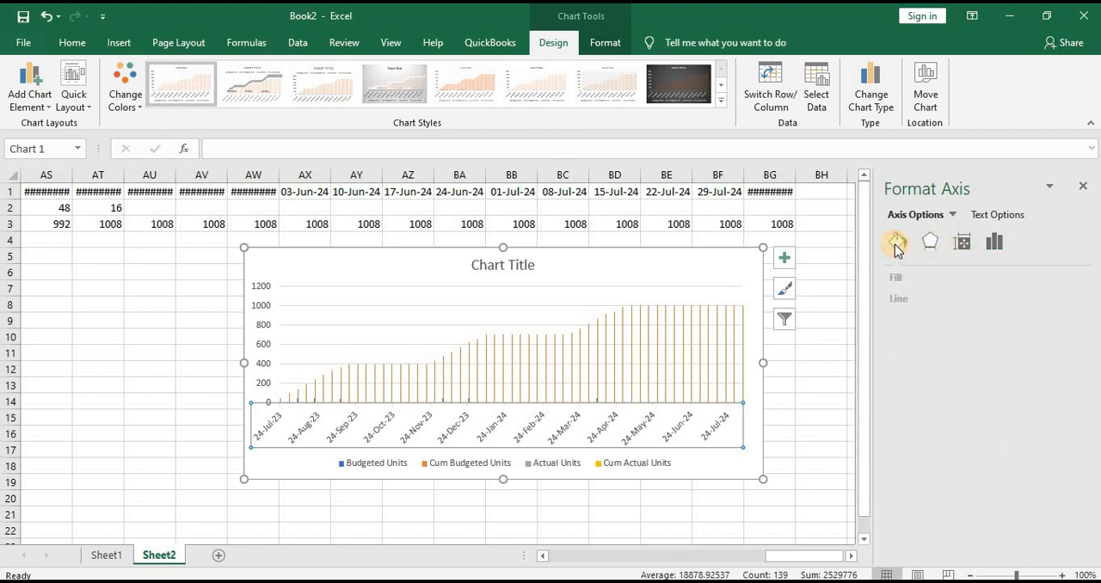
left_click(1082, 190)
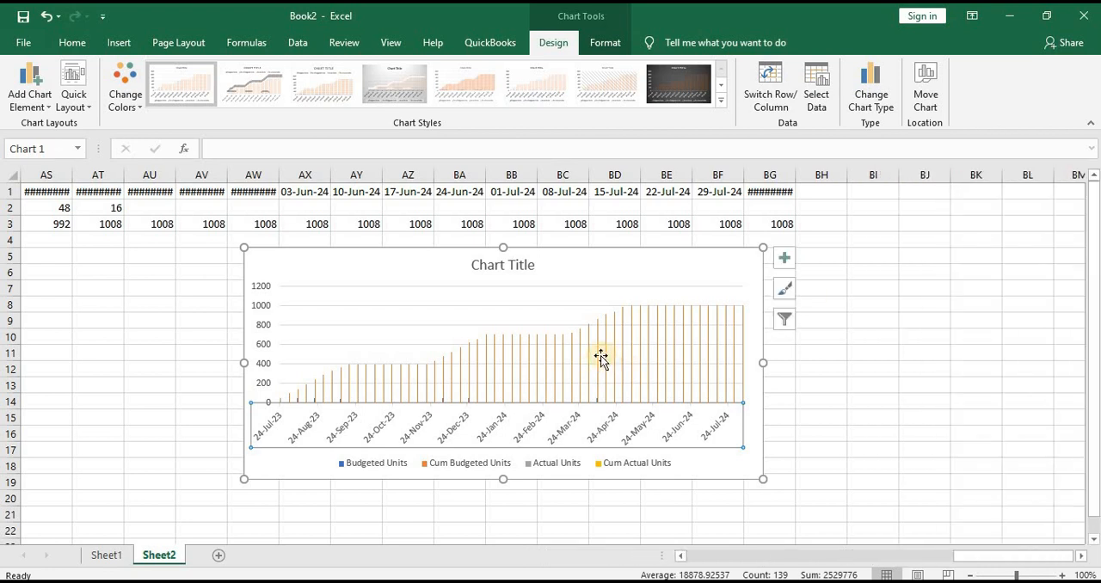
On Sheet1, move the OverAll Project Resources chart down to about row 9 and copy the data range A1:BG5
left_click(106, 555)
left_click_drag(367, 281, 389, 336)
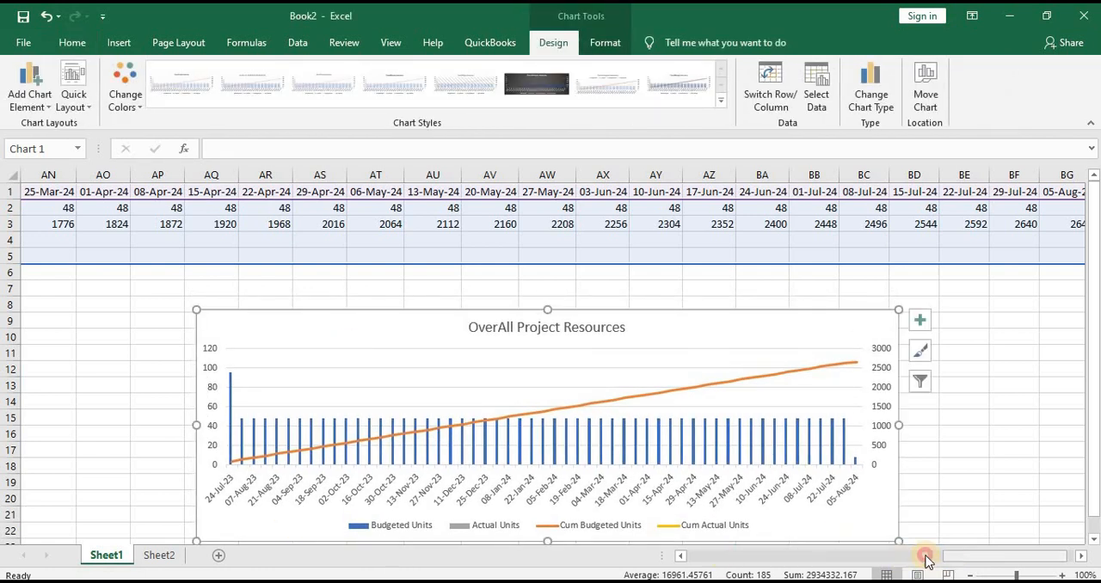
left_click_drag(928, 556, 765, 574)
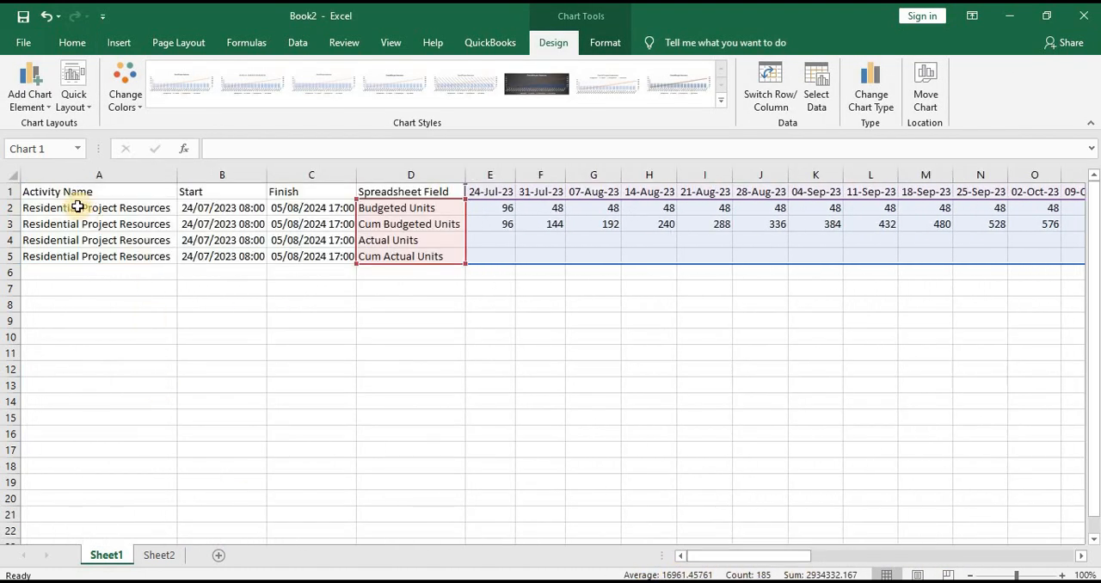
left_click_drag(95, 191, 965, 251)
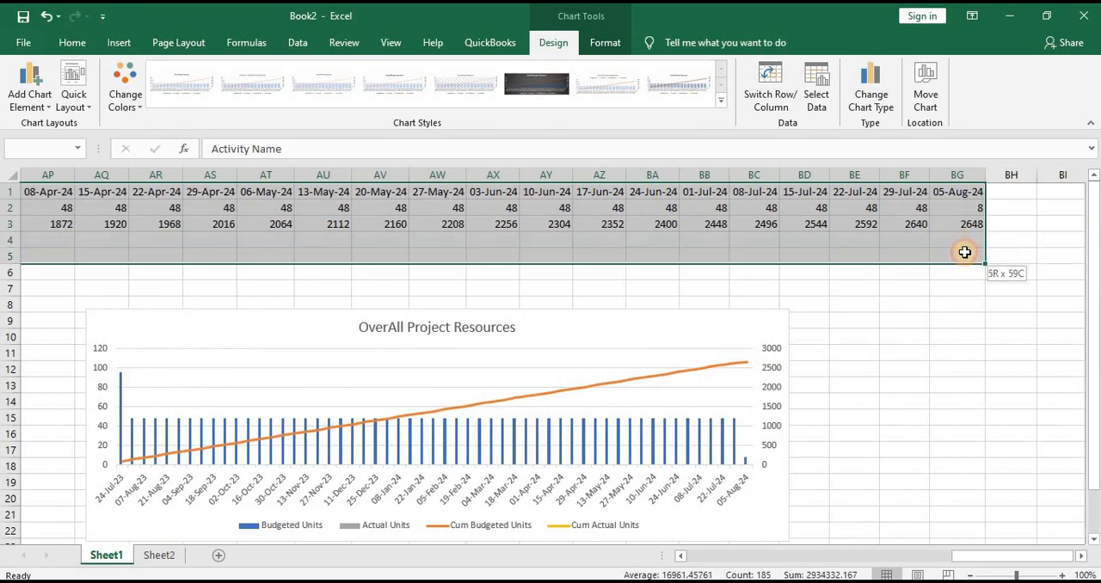
right_click(847, 220)
left_click(886, 246)
key("ctrl+Home")
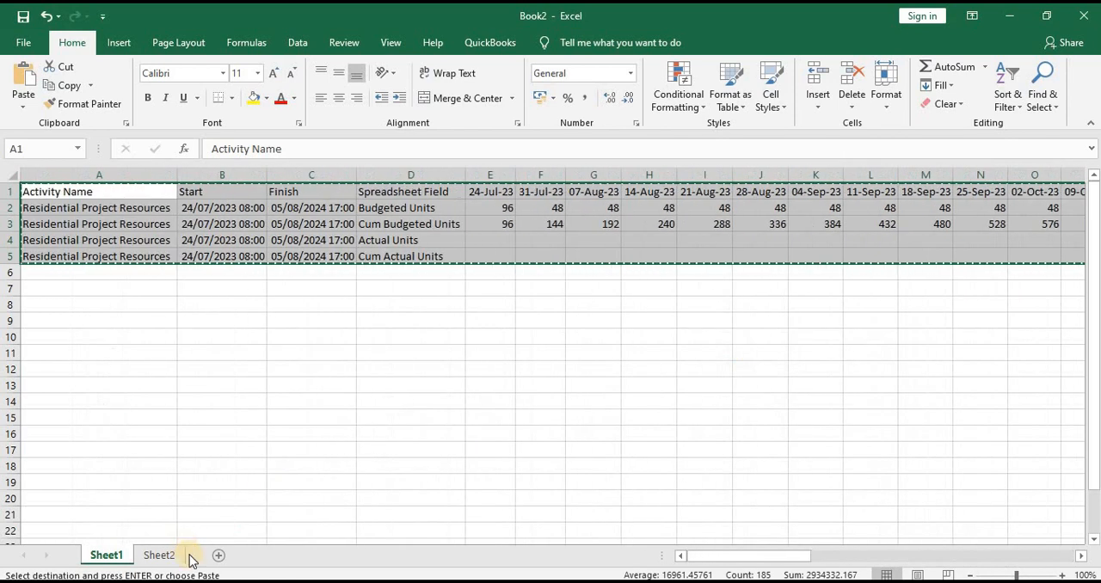
Add a new worksheet after Sheet1 and paste the copied data at A1 with its original date formatting
left_click(222, 555)
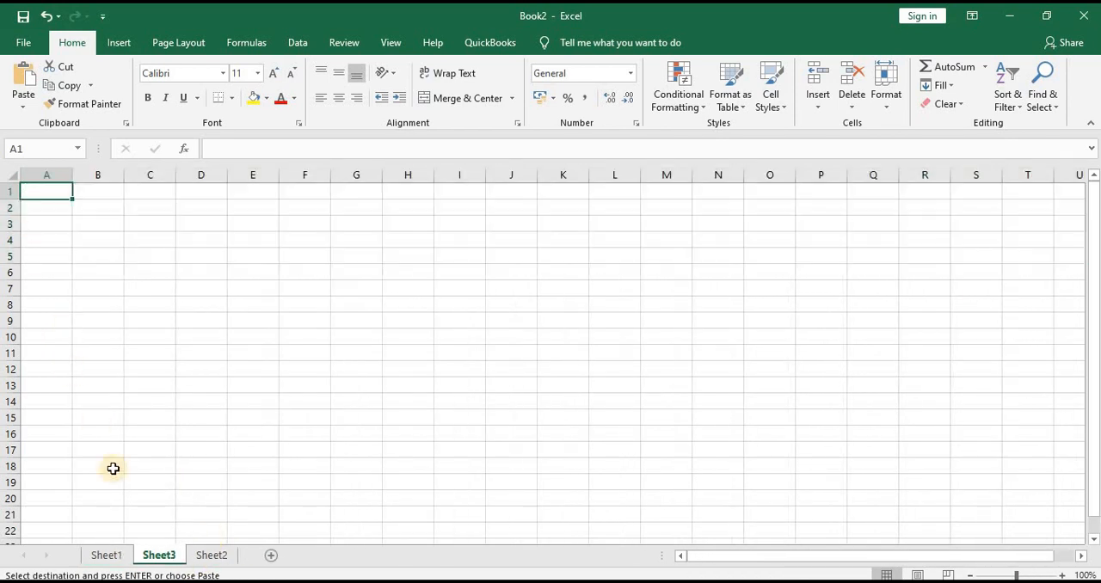
right_click(49, 192)
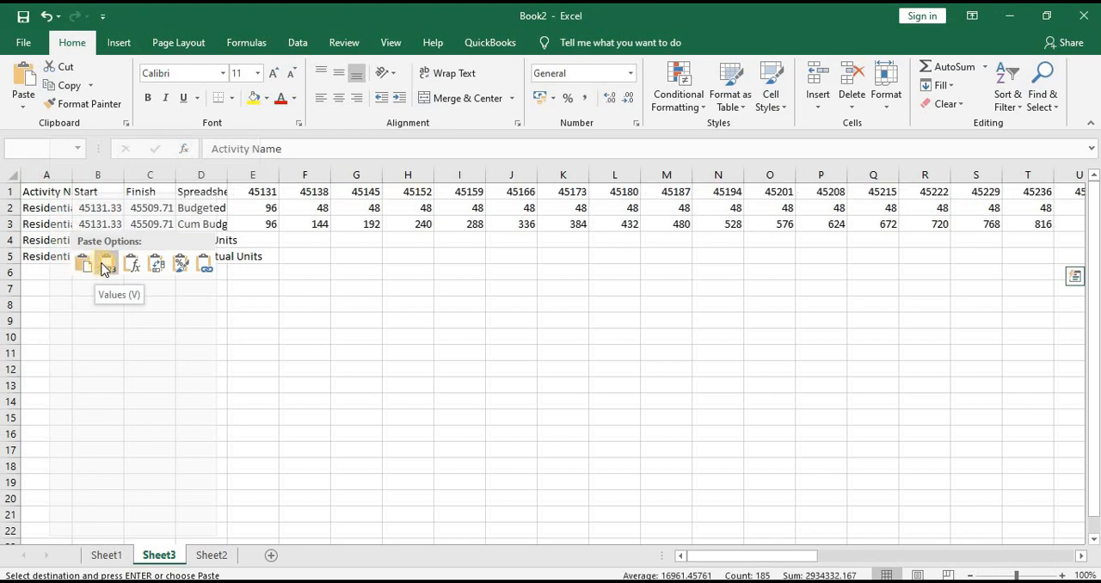
left_click(84, 269)
left_click(119, 337)
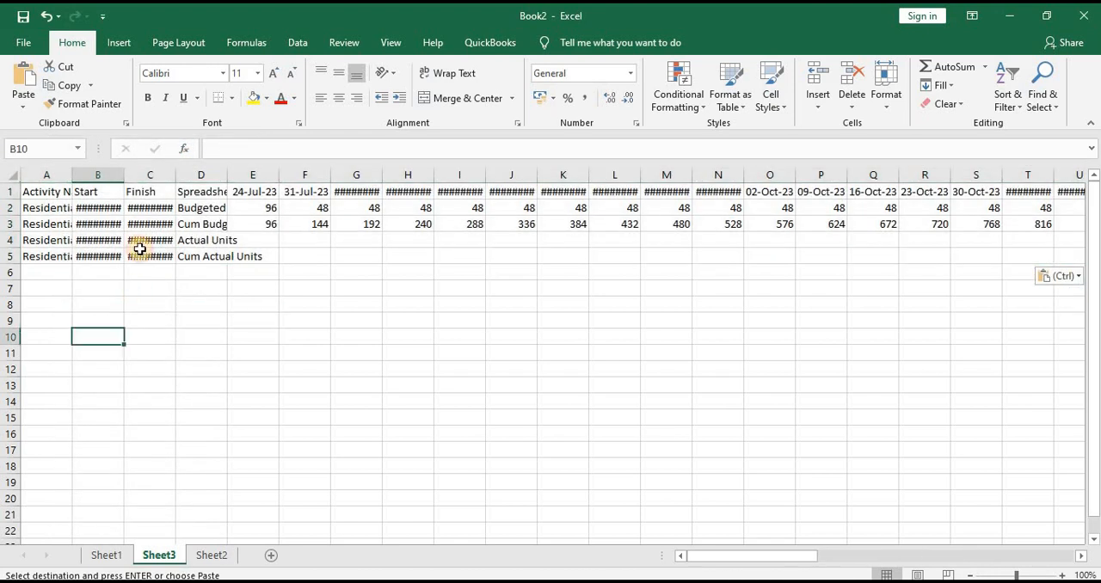
Autofit the widths of columns A to BG on Sheet3
left_click_drag(48, 171, 999, 180)
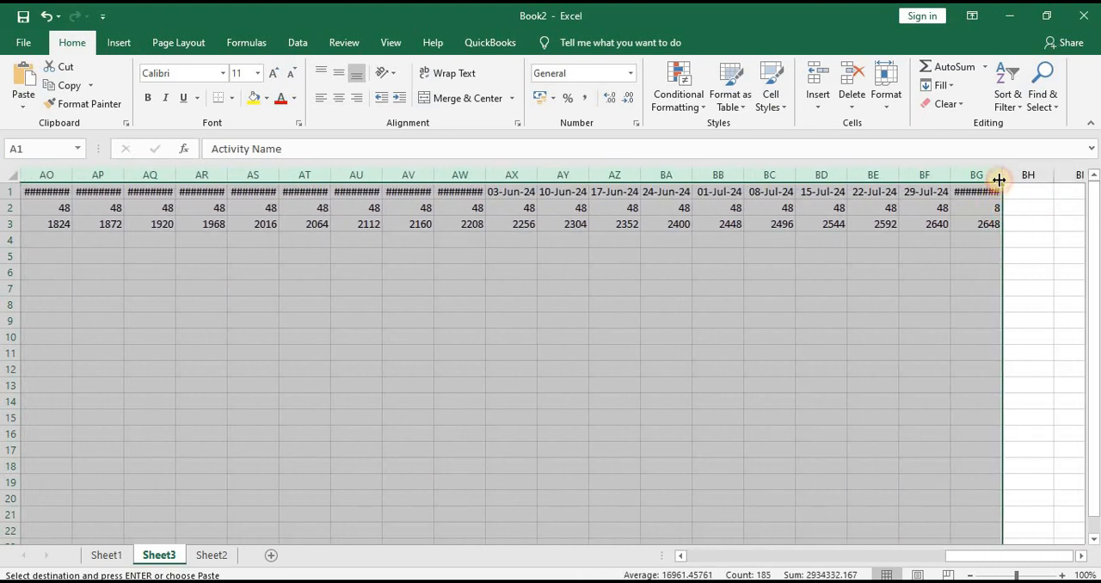
double_click(950, 178)
left_click_drag(994, 557, 581, 548)
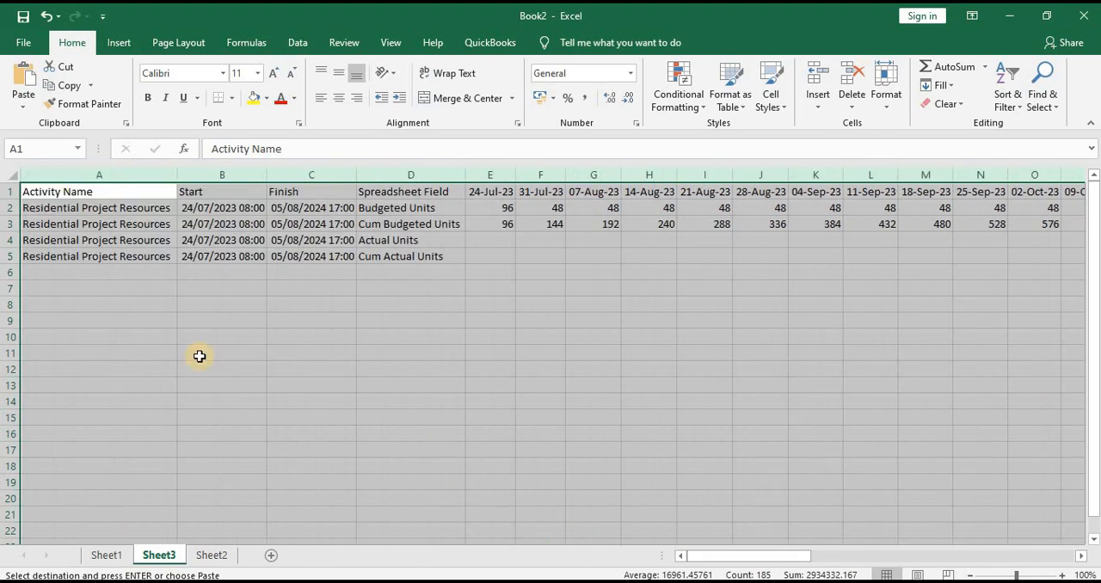
left_click(68, 335)
Copy the four activity names in A2:A5 to A8:A11 on Sheet3
left_click_drag(74, 209, 85, 258)
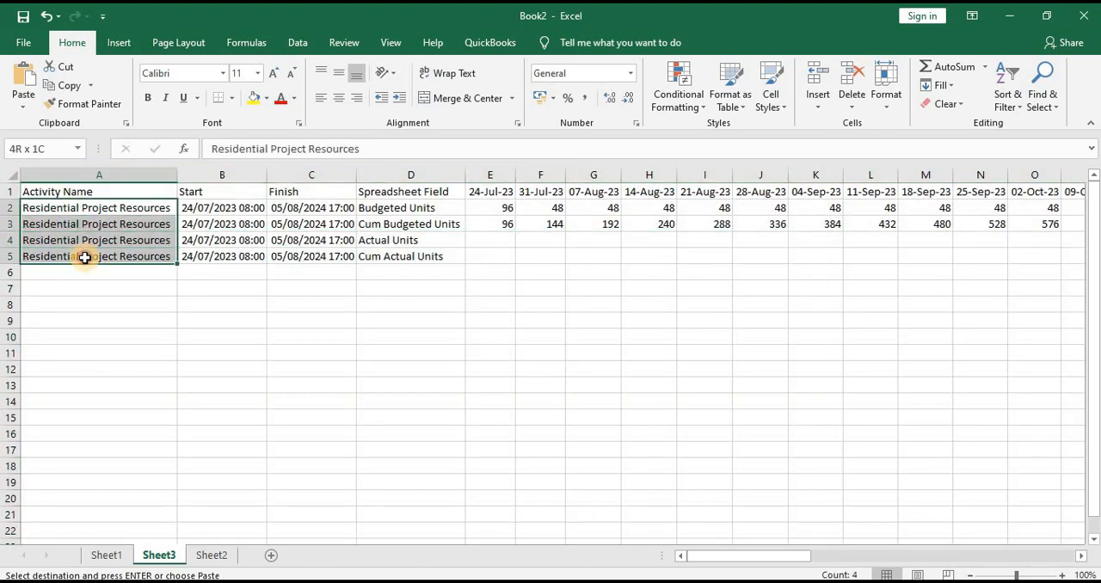
key("ctrl+c")
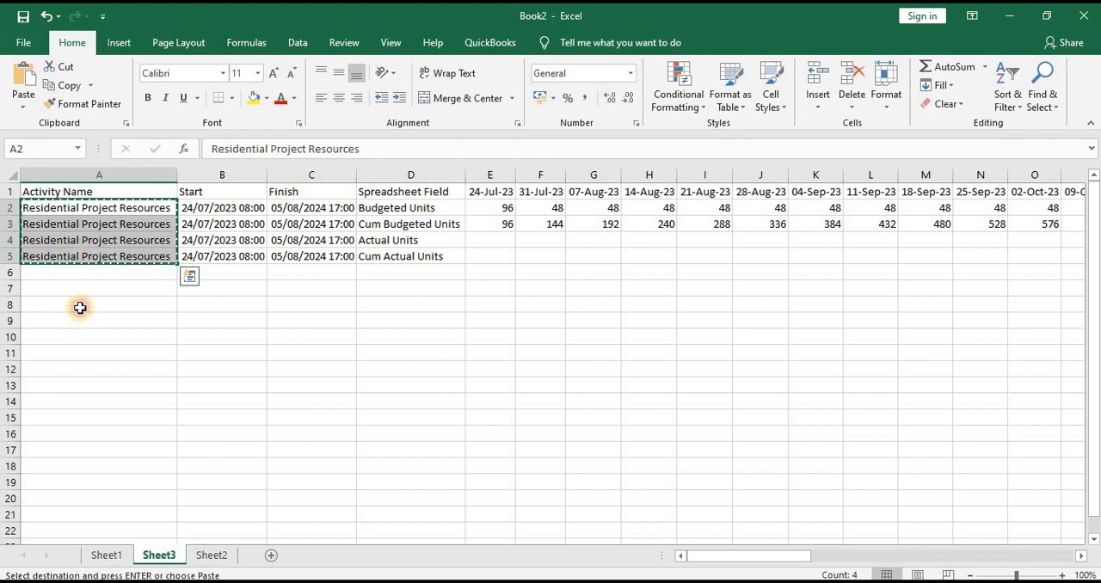
left_click(79, 308)
key("ctrl+v")
Paste the copied activity names starting at A8 and open cell A8 for editing with its word Resources selected
left_click(90, 306)
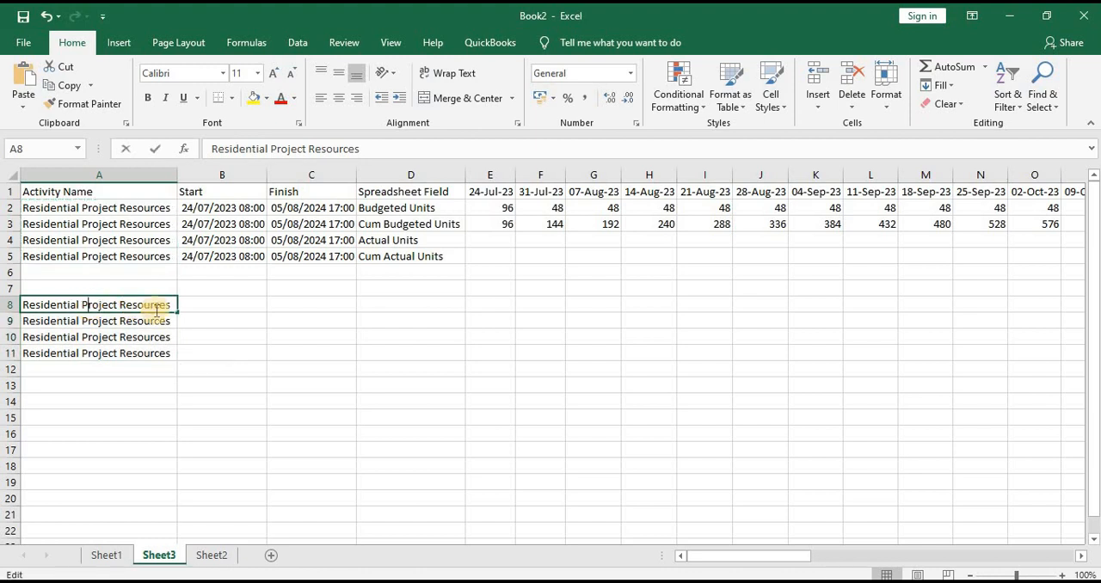
double_click(159, 302)
left_click_drag(172, 303, 126, 303)
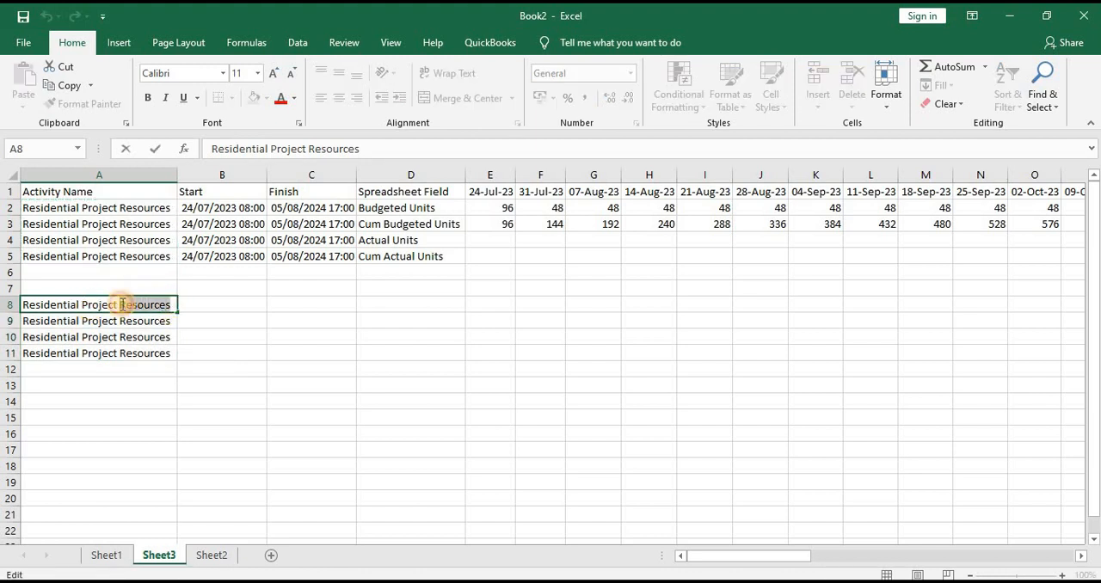
Copy the four Spreadsheet Field labels in D2:D5 to D8:D11
left_click_drag(386, 207, 388, 256)
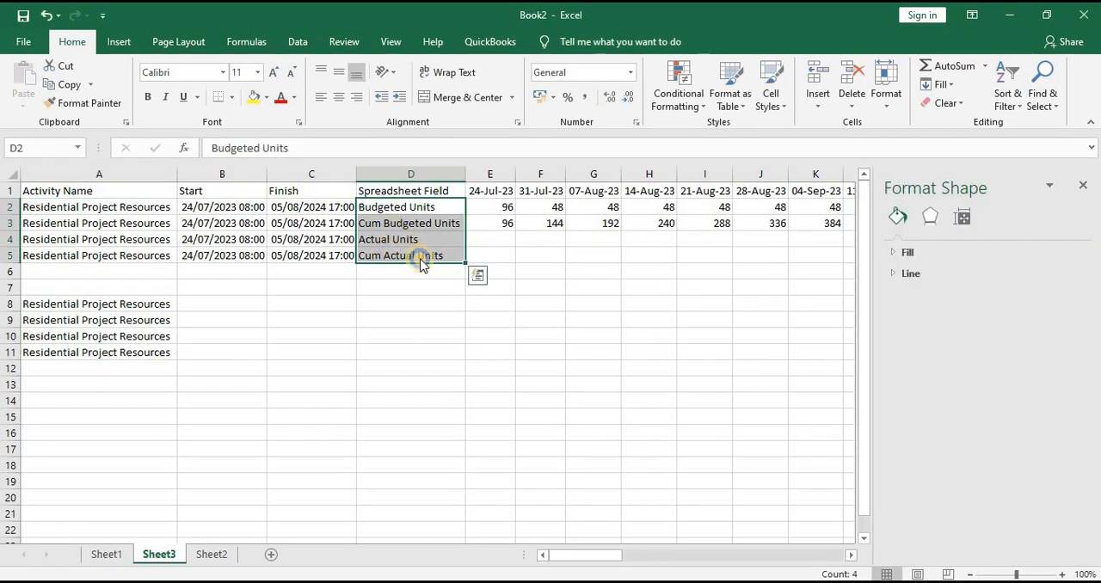
right_click(399, 218)
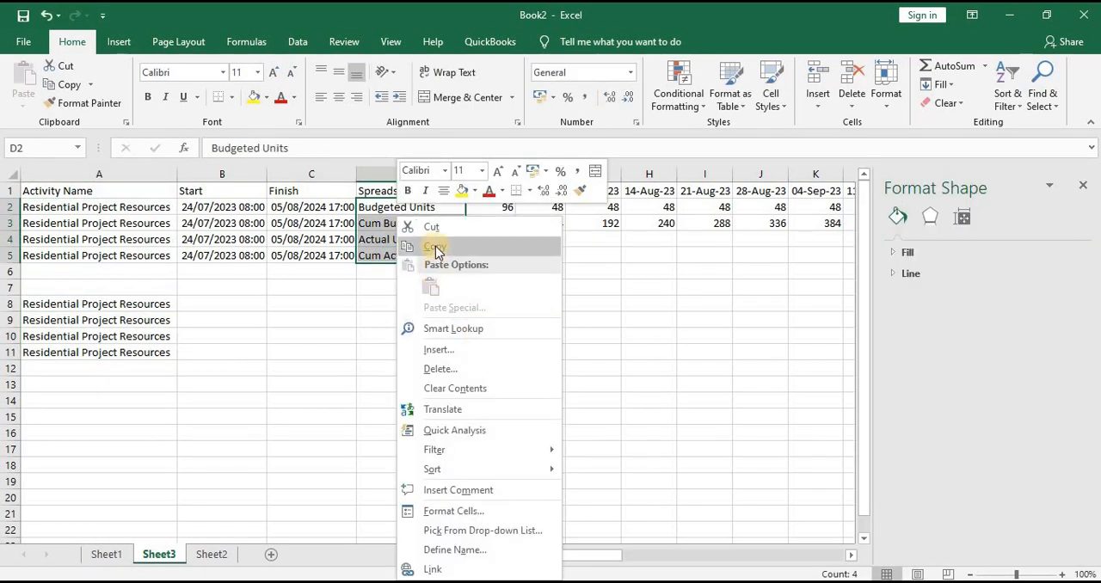
left_click(435, 248)
left_click(375, 304)
right_click(374, 304)
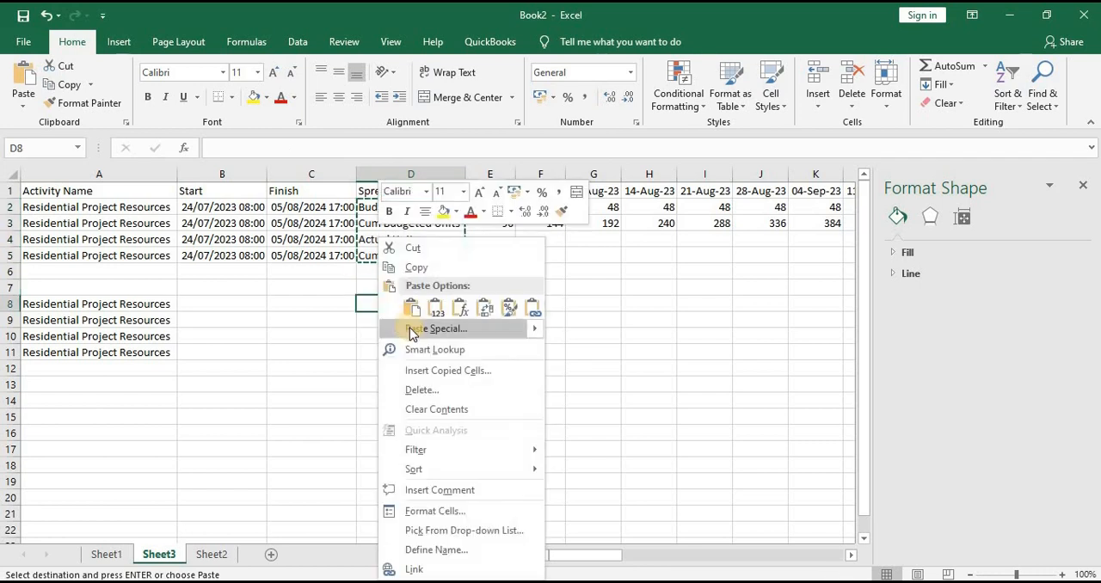
left_click(416, 310)
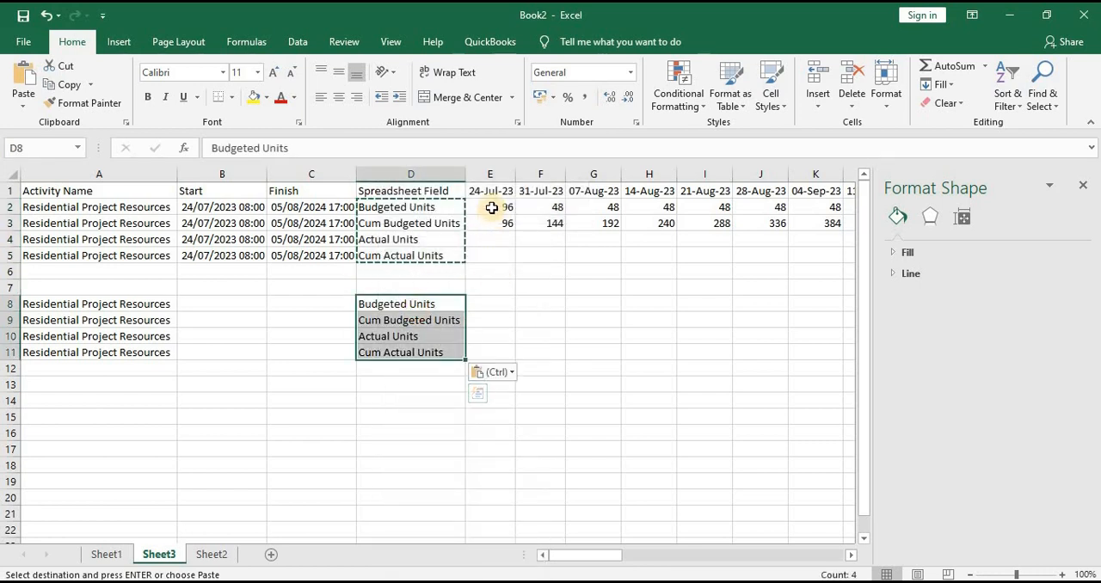
Cut the Progress chart from Sheet3, below the 2024 date columns
left_click_drag(494, 208, 513, 224)
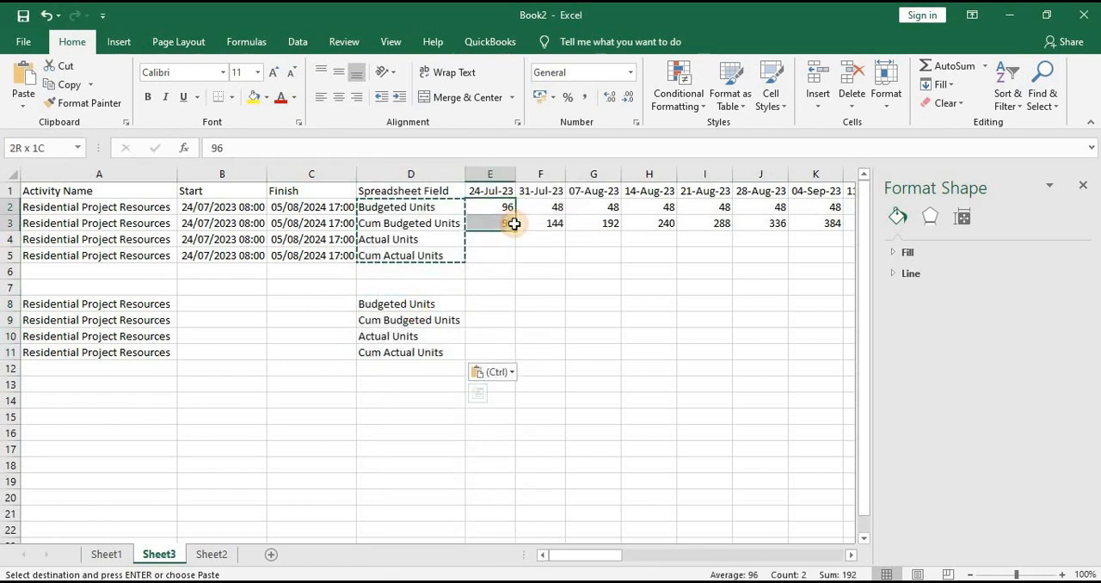
left_click(489, 305)
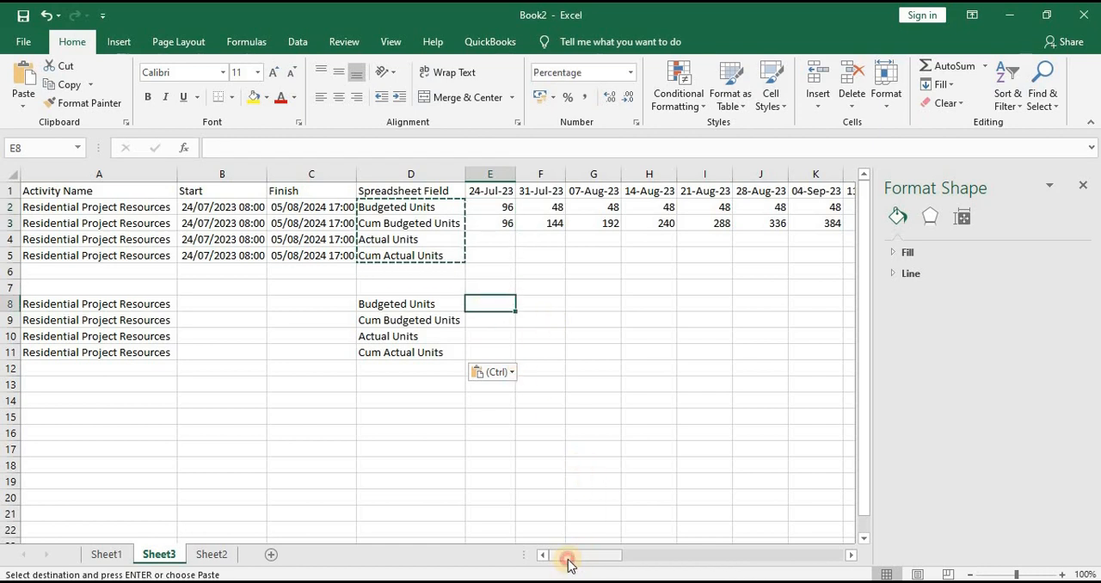
left_click_drag(610, 558, 754, 555)
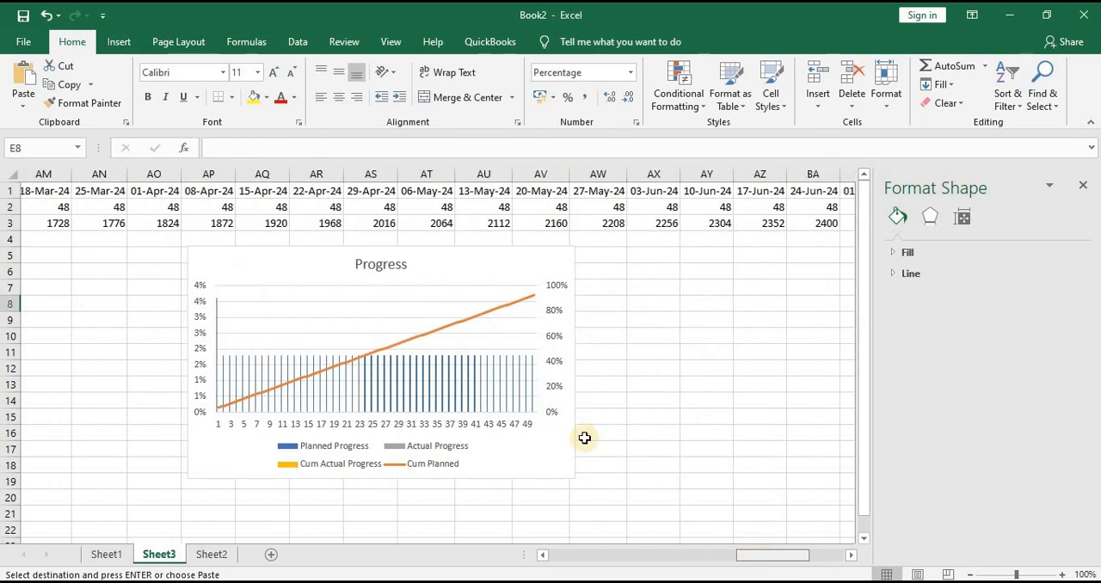
left_click(445, 271)
right_click(458, 287)
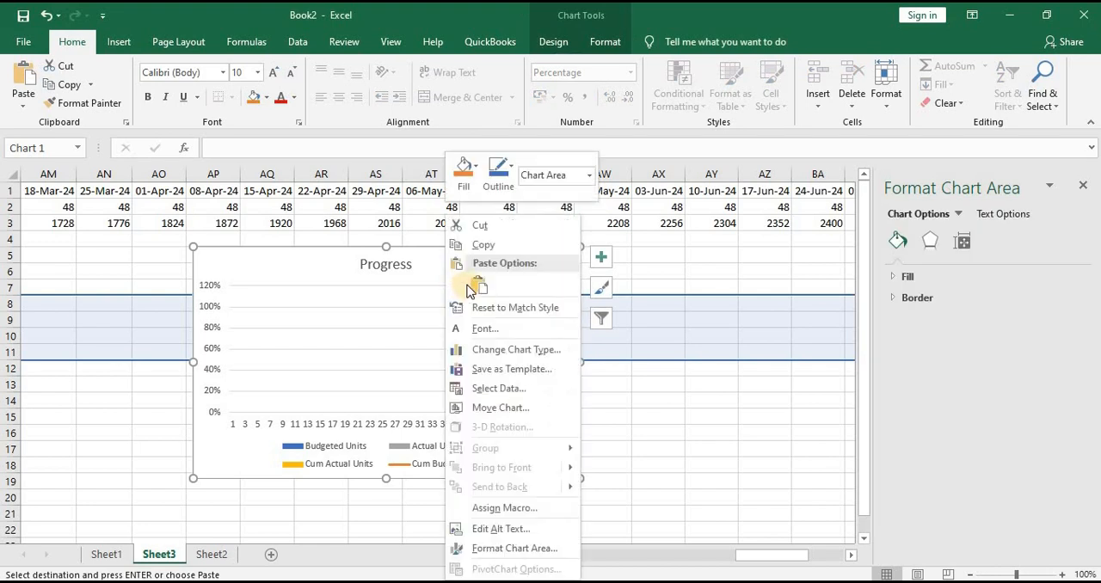
left_click(473, 227)
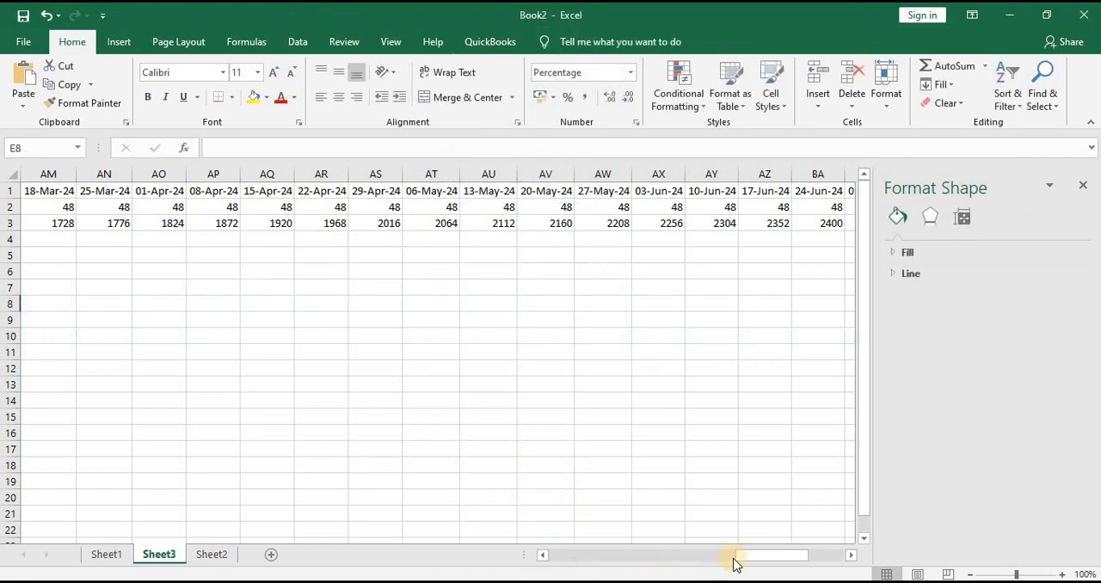
Inspect the total formula in BH2 and the range of cells it sums
left_click_drag(769, 557, 819, 555)
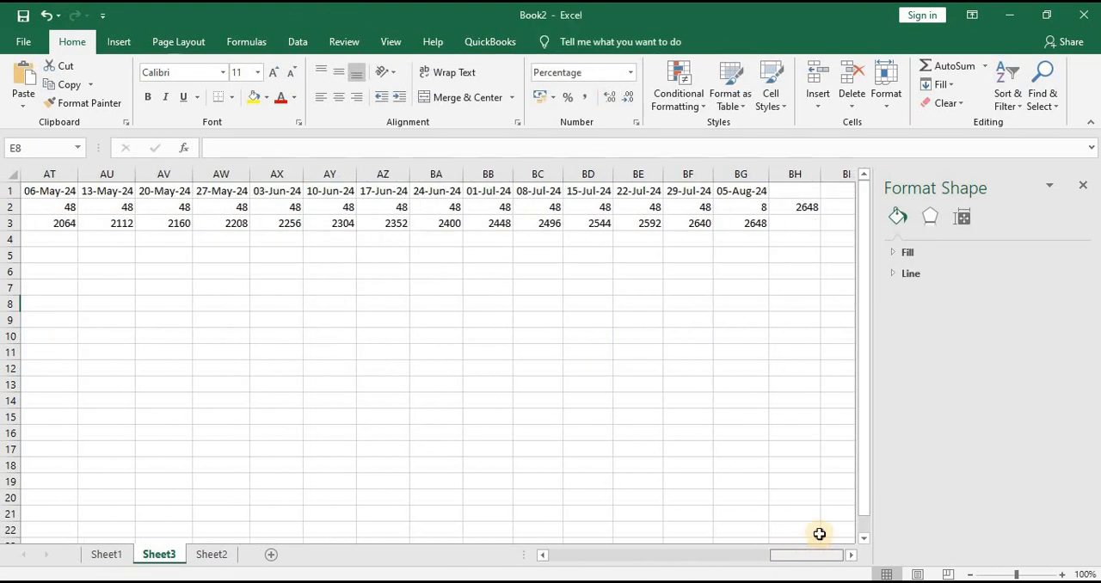
double_click(785, 207)
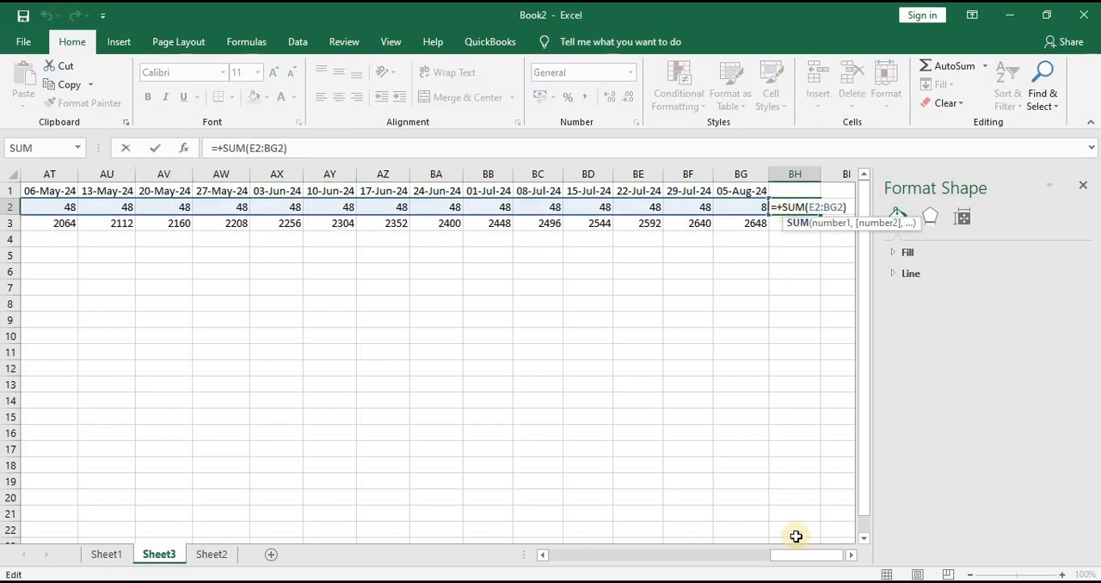
left_click_drag(789, 557, 545, 558)
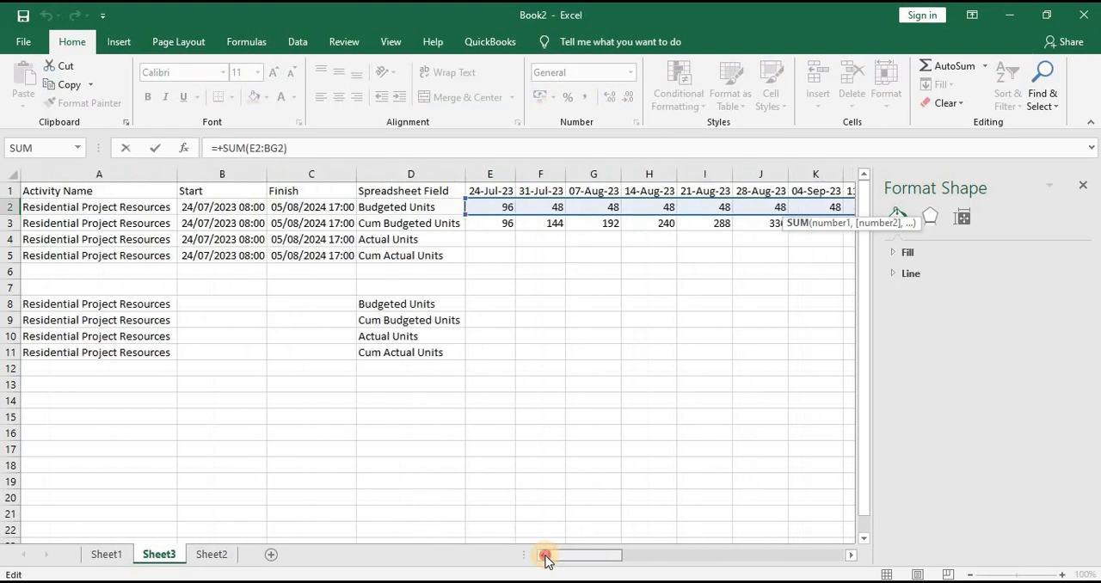
In E8, enter a formula dividing the first week's budgeted units by the total, +E2/BH2
left_click(489, 301)
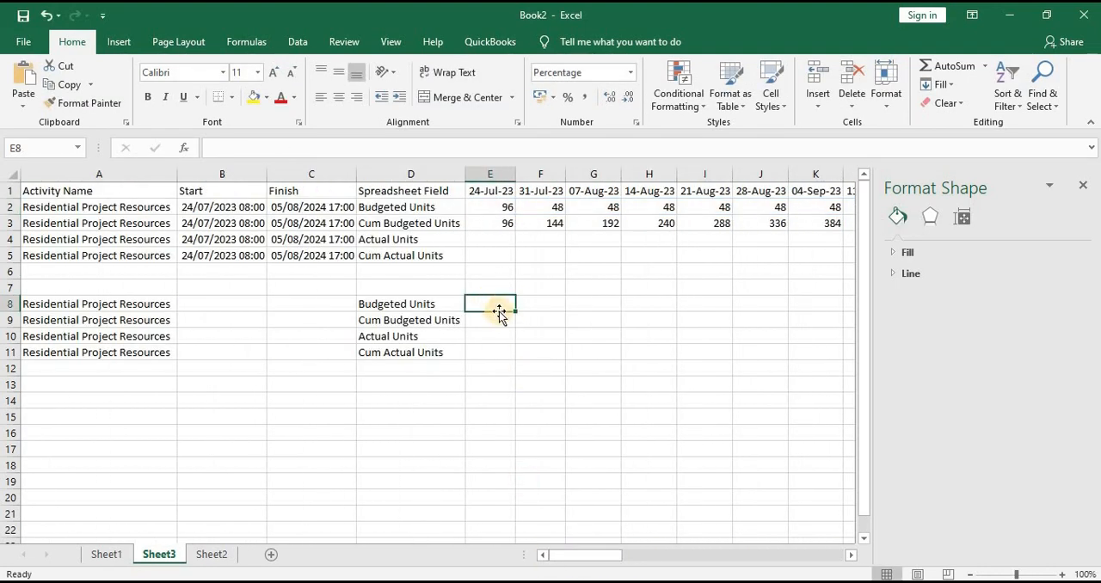
type("+")
left_click(508, 209)
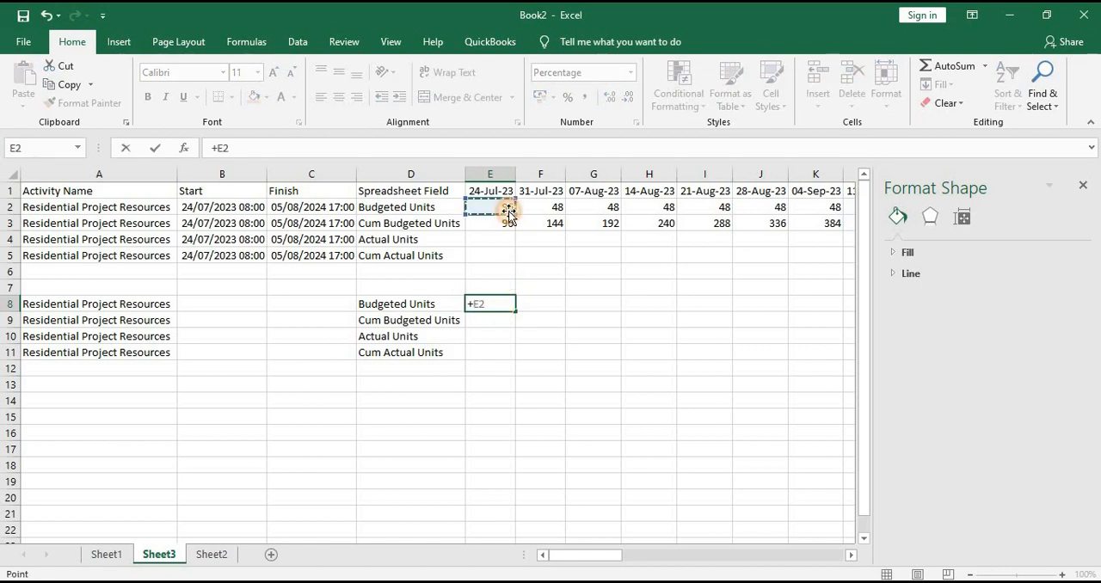
left_click_drag(542, 554, 835, 518)
left_click(785, 211)
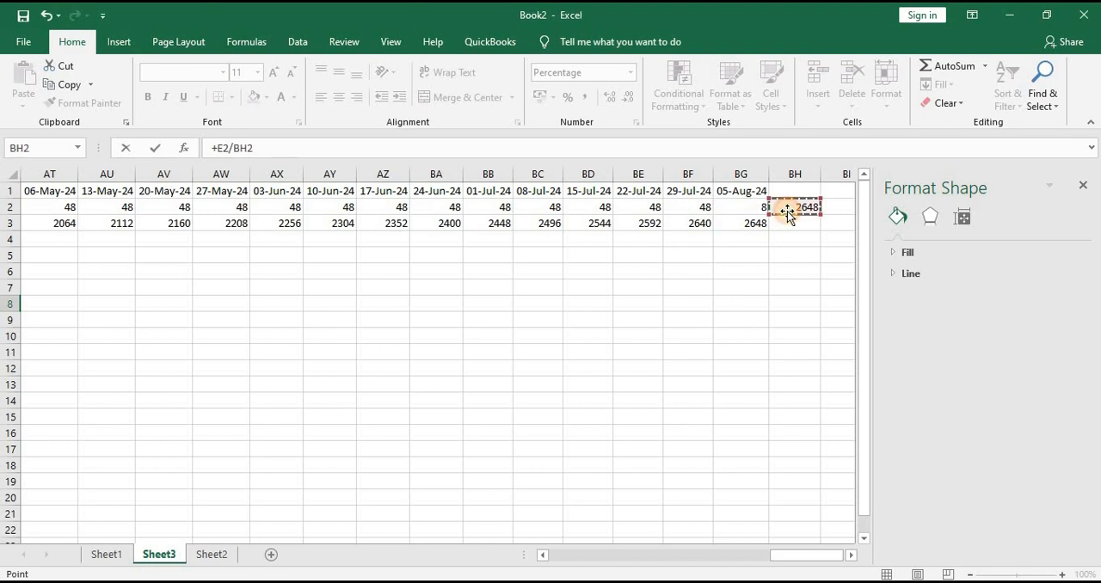
key("Return")
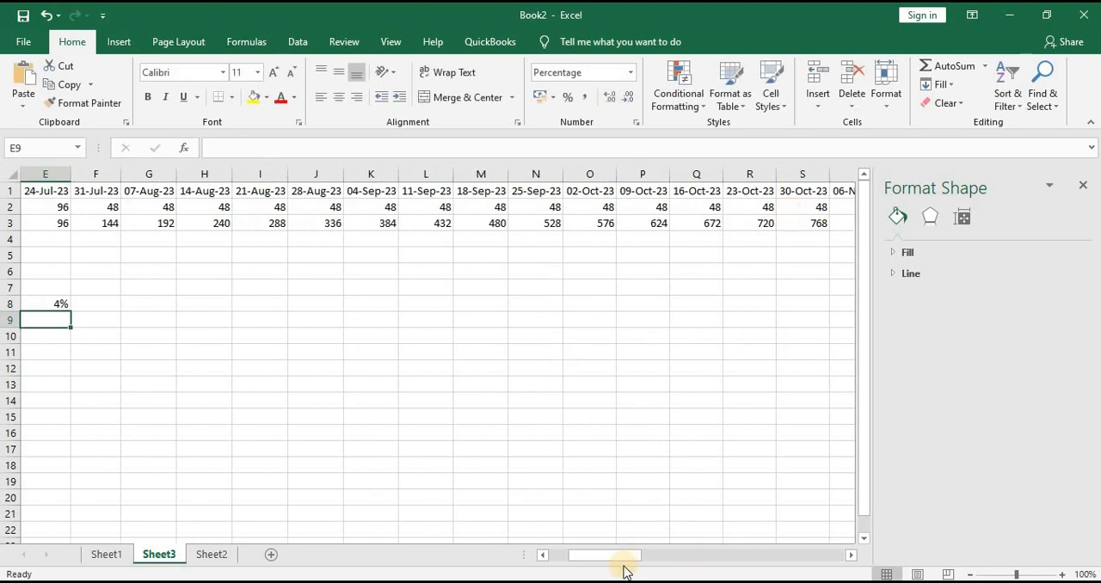
Try to fill the E8 formula across the Budgeted Units row to BG8
left_click_drag(613, 555, 525, 539)
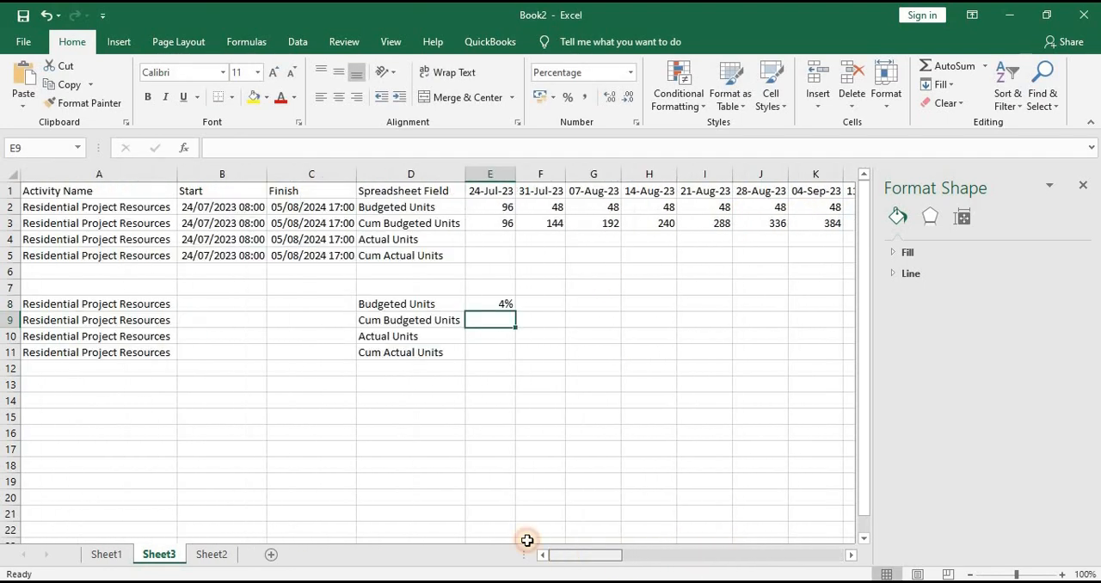
left_click(490, 302)
left_click_drag(515, 311, 655, 307)
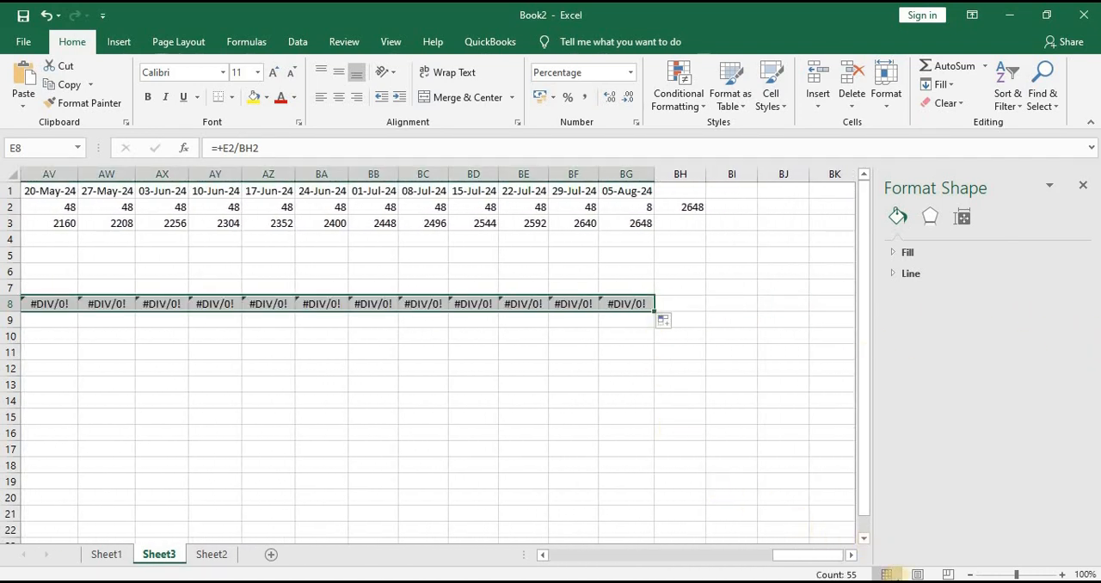
Make the total reference in E8 absolute, =+E2/$BH$2, and fill the formula across to BG8
left_click_drag(796, 555, 535, 552)
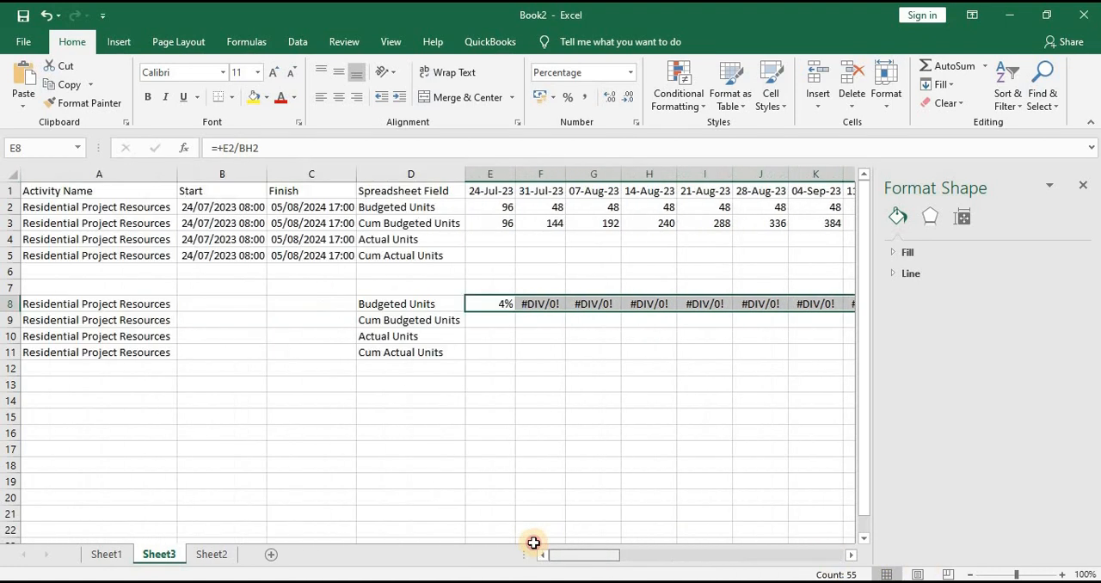
left_click(484, 303)
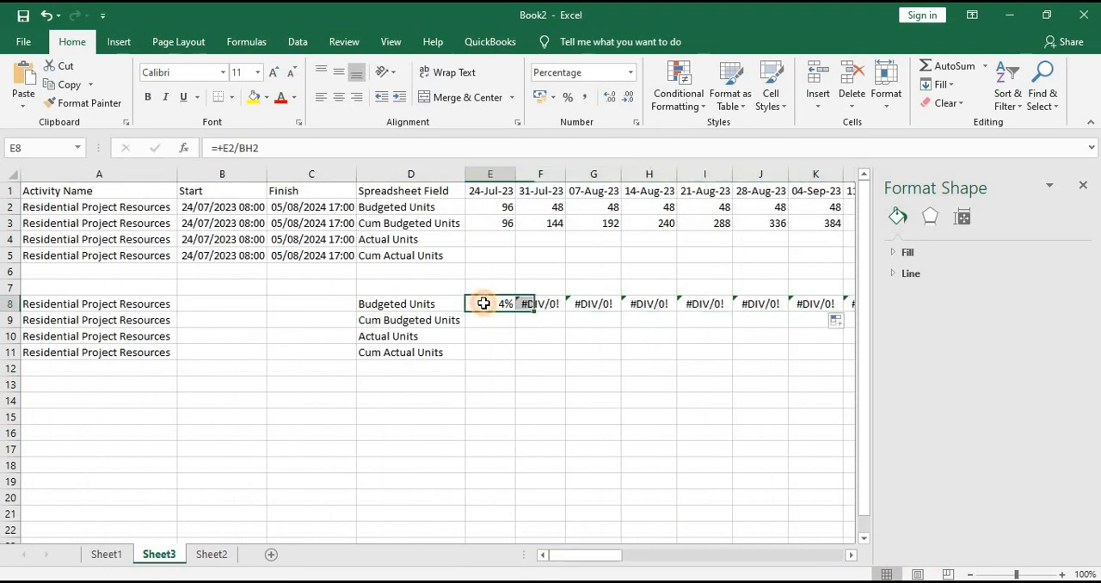
left_click(239, 148)
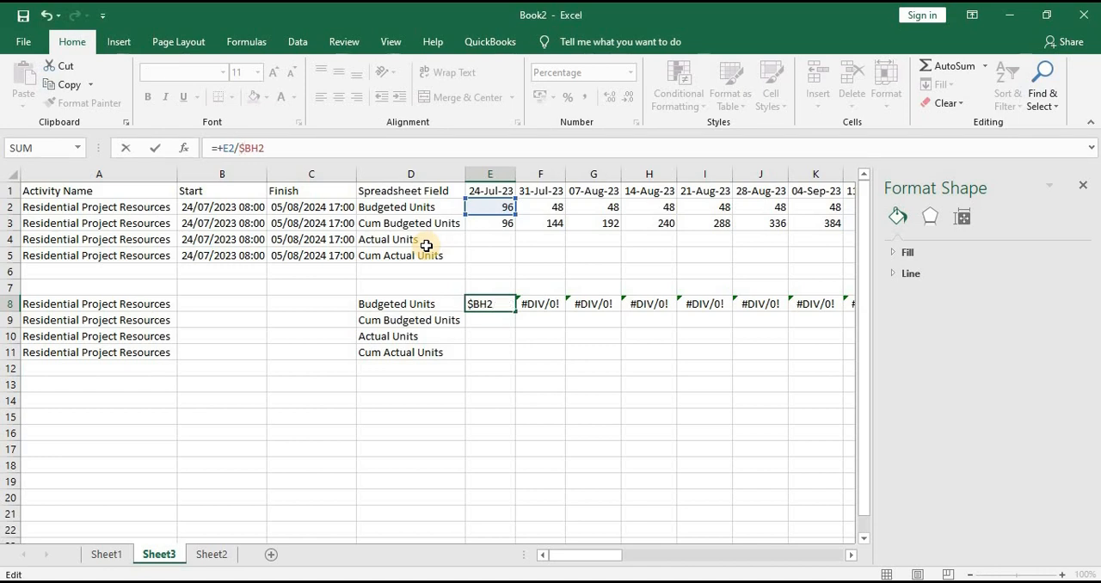
left_click(259, 154)
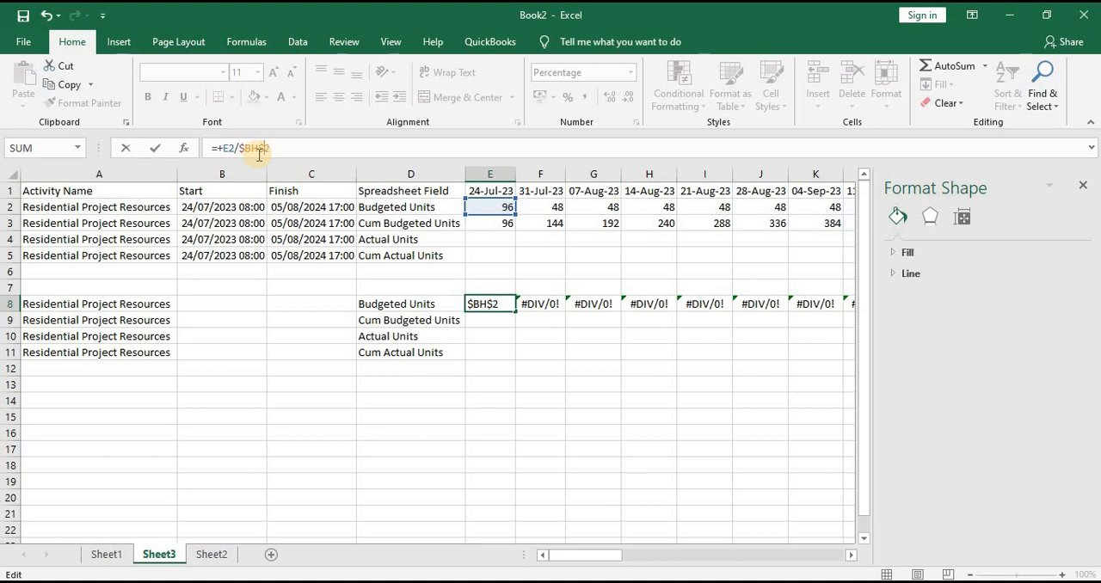
left_click(493, 403)
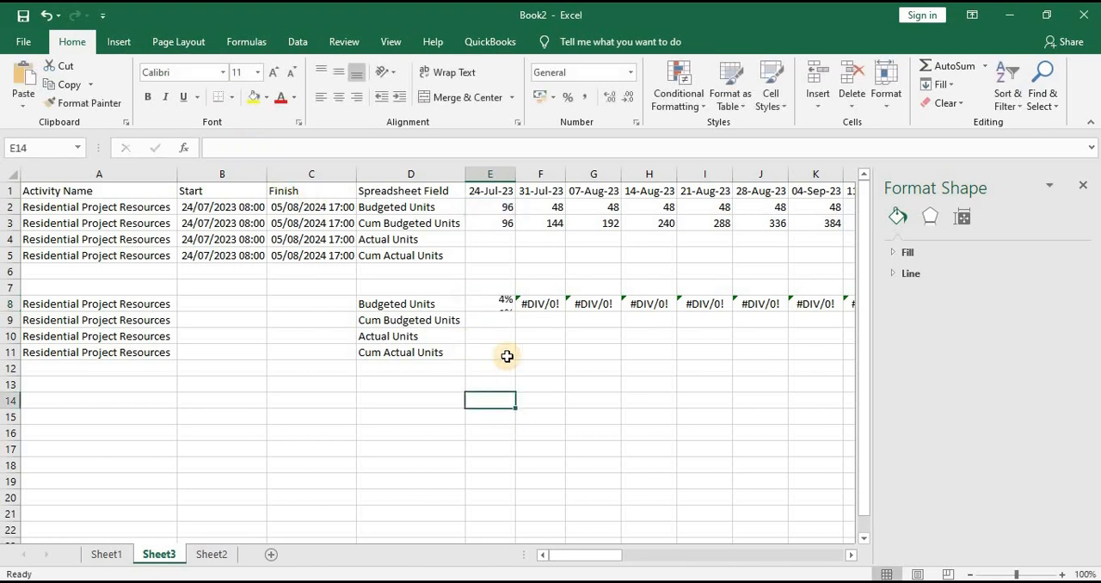
left_click(504, 305)
left_click_drag(514, 312, 712, 305)
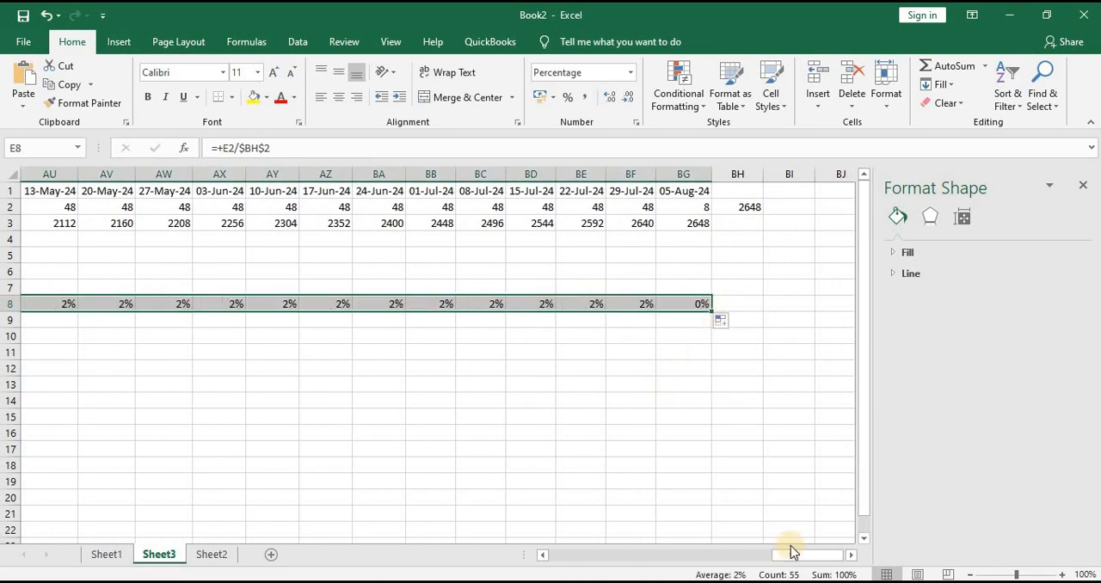
Start the Cum Budgeted Units row with +E8 in E9 and the running sum +E9+F8 in F9
left_click_drag(791, 563, 430, 551)
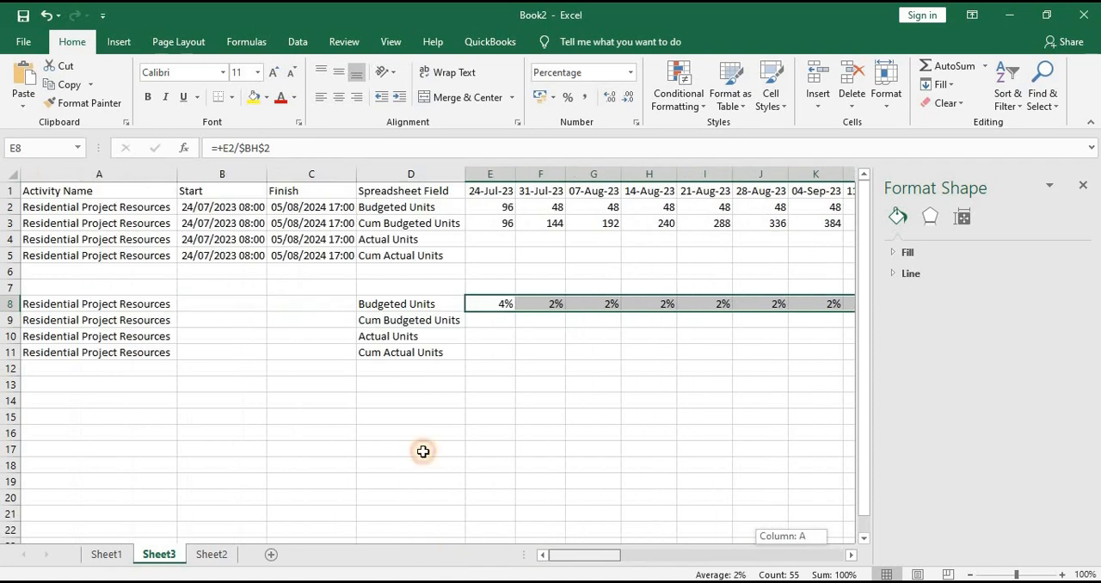
left_click(494, 322)
type("+")
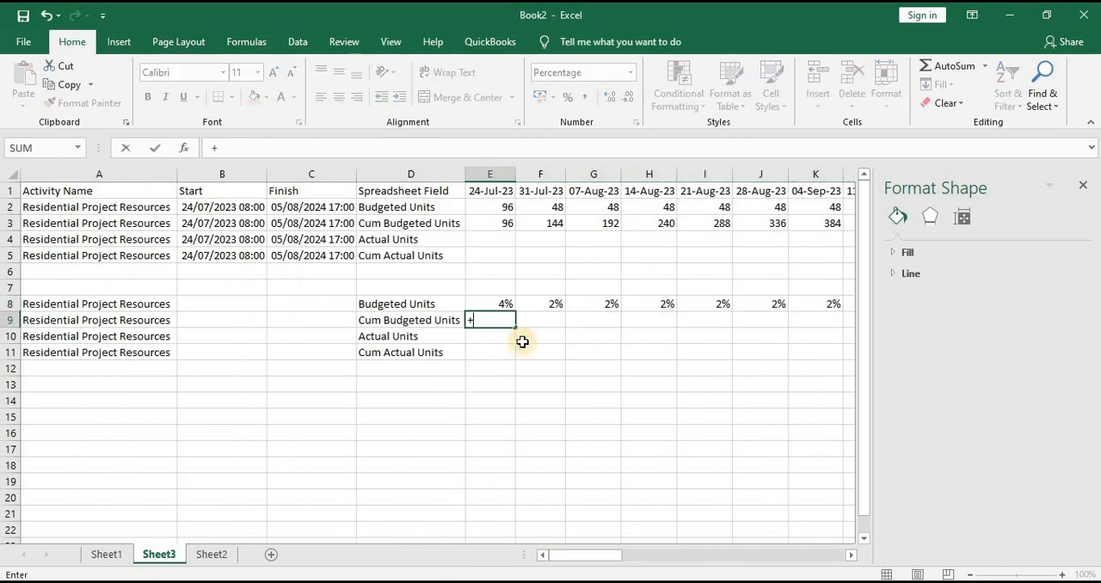
left_click(504, 301)
key("Return")
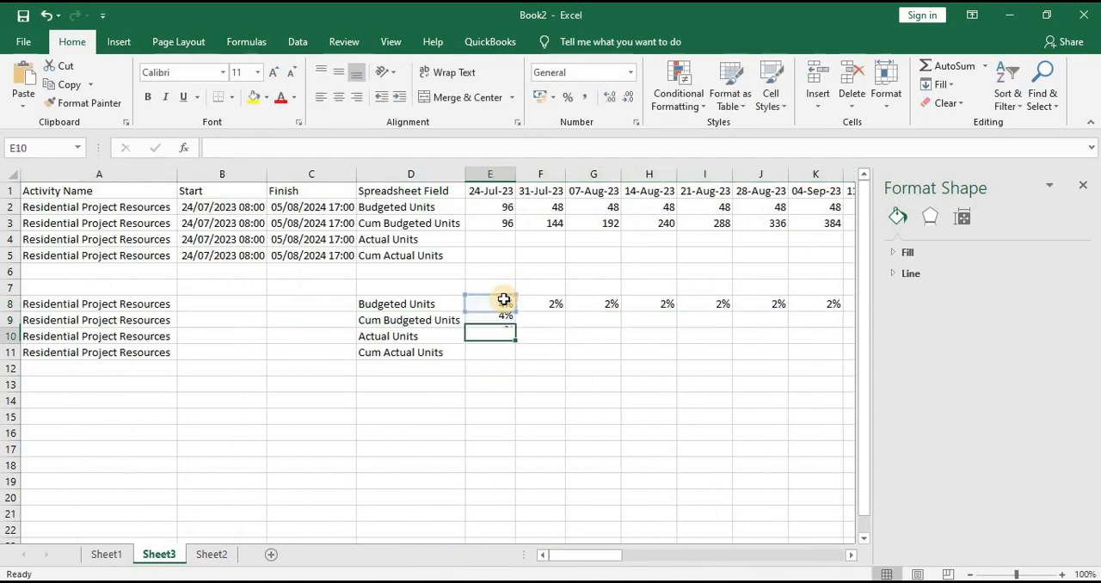
key("Up")
key("Right")
type("+")
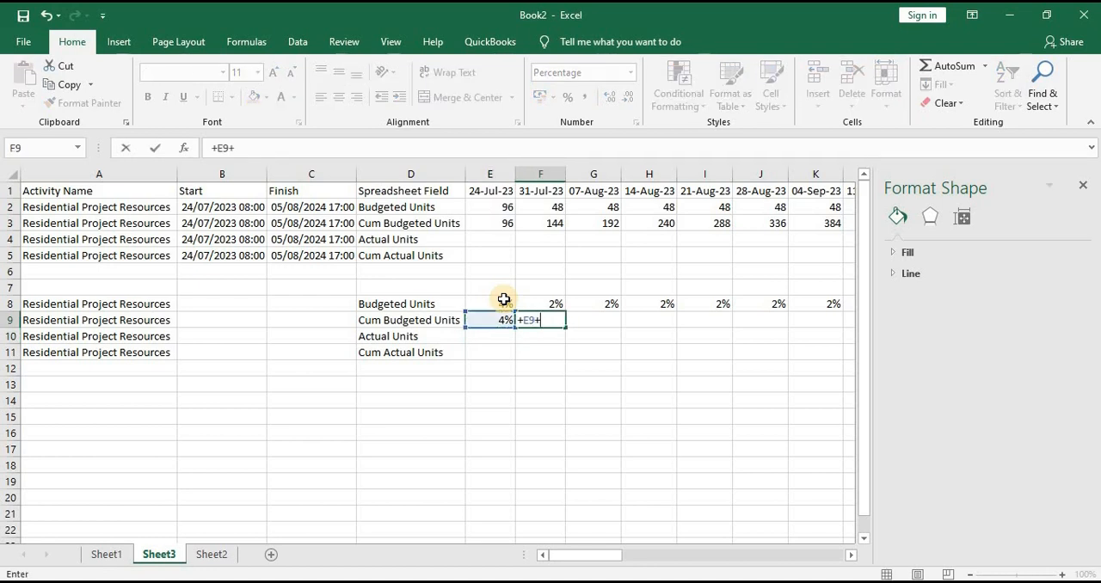
key("Return")
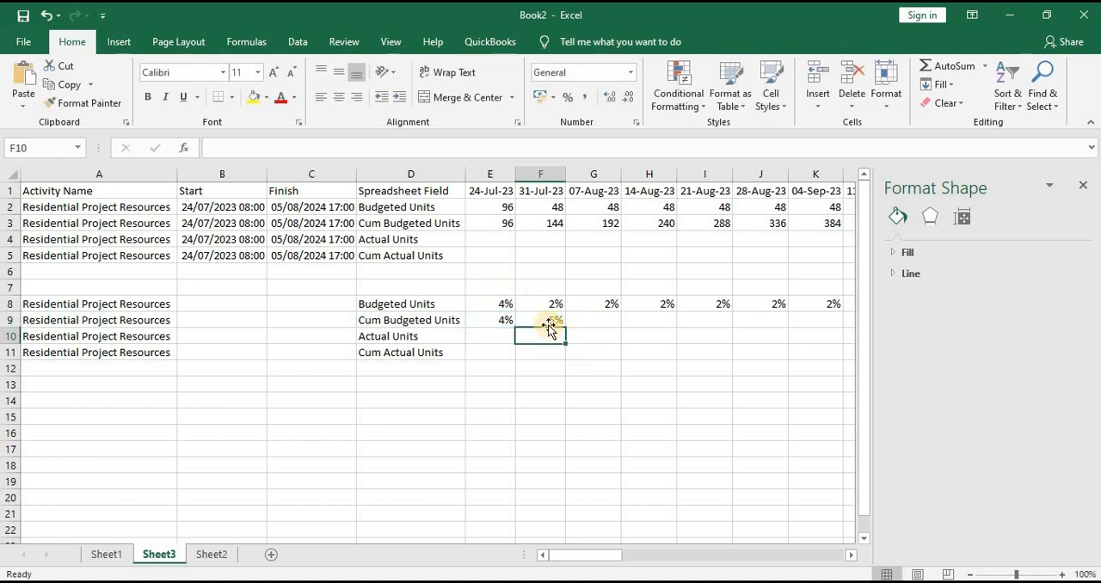
Fill the cumulative formula in F9 across the Cum Budgeted Units row to BG9
left_click(547, 321)
left_click_drag(565, 328, 666, 353)
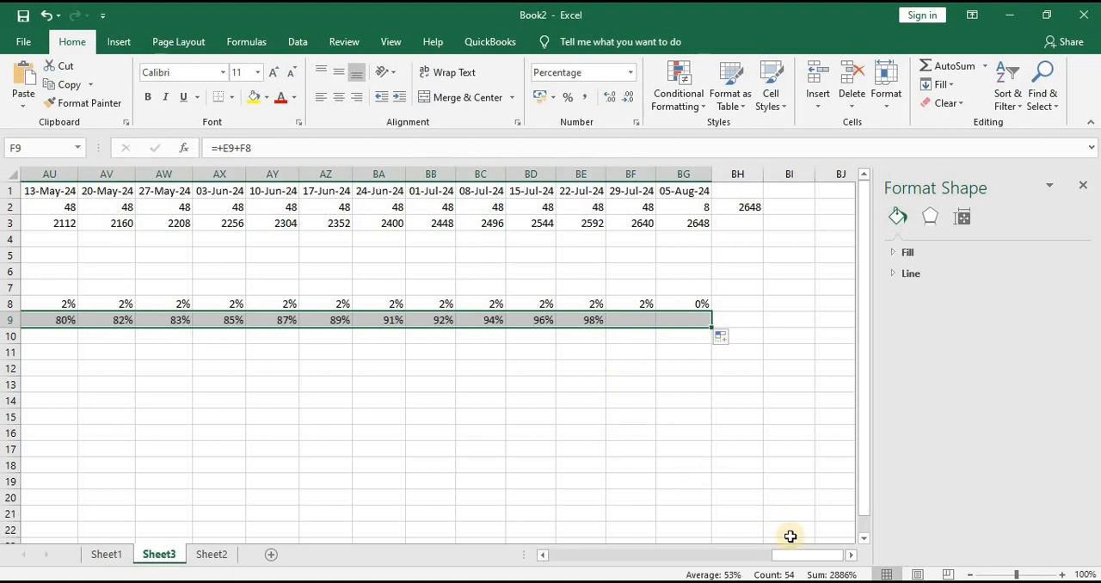
mouse_move(805, 560)
left_mouse_down()
mouse_move(791, 558)
mouse_move(808, 557)
left_mouse_up()
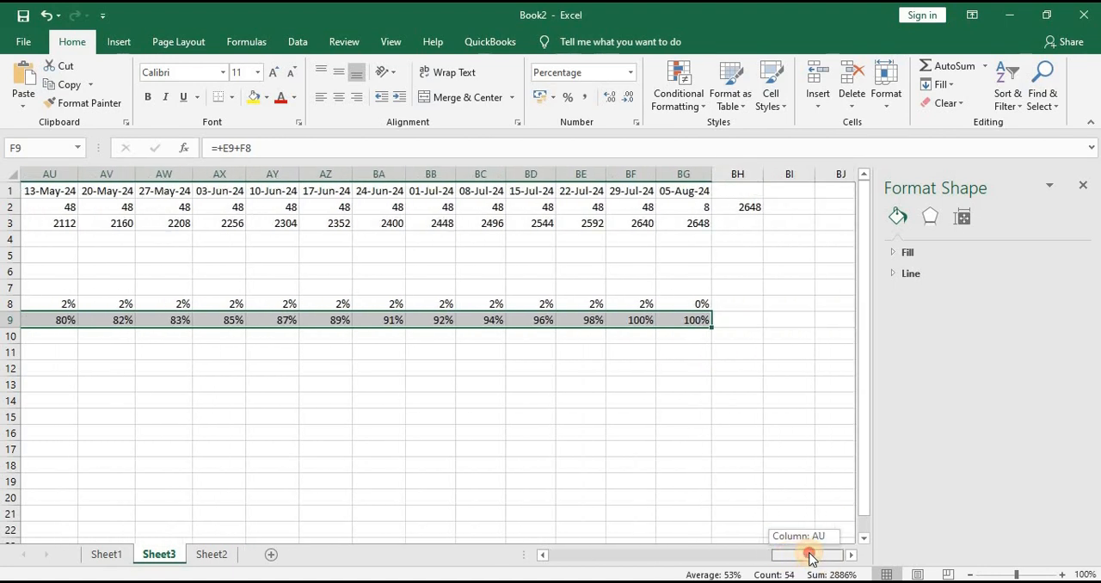
Insert a 2-D clustered column chart from the percentage rows in D8:AL11
left_click_drag(722, 555, 465, 547)
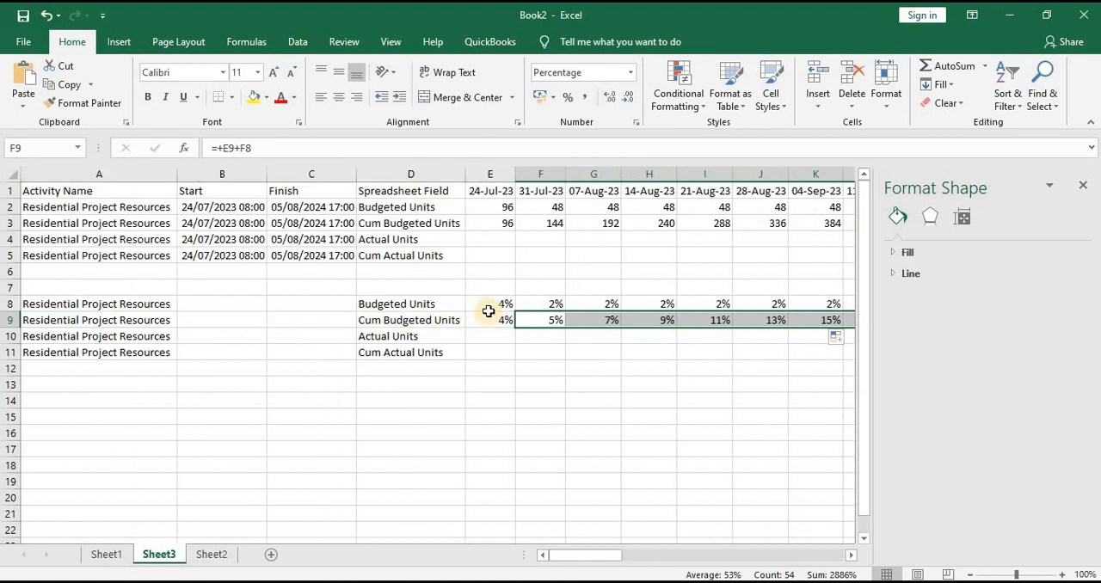
left_click_drag(377, 305, 791, 350)
left_click(118, 41)
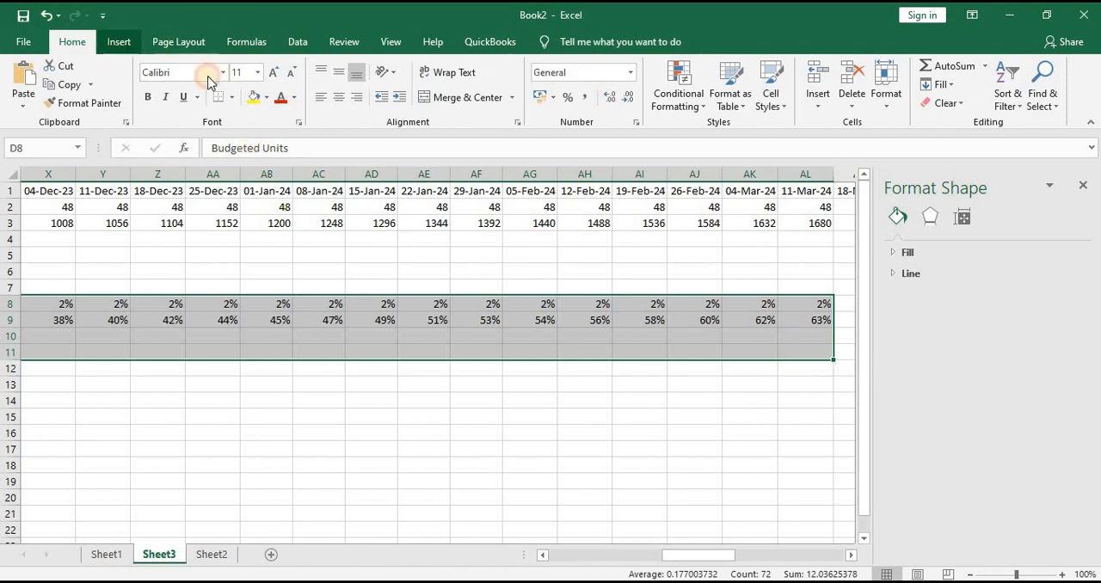
left_click(427, 66)
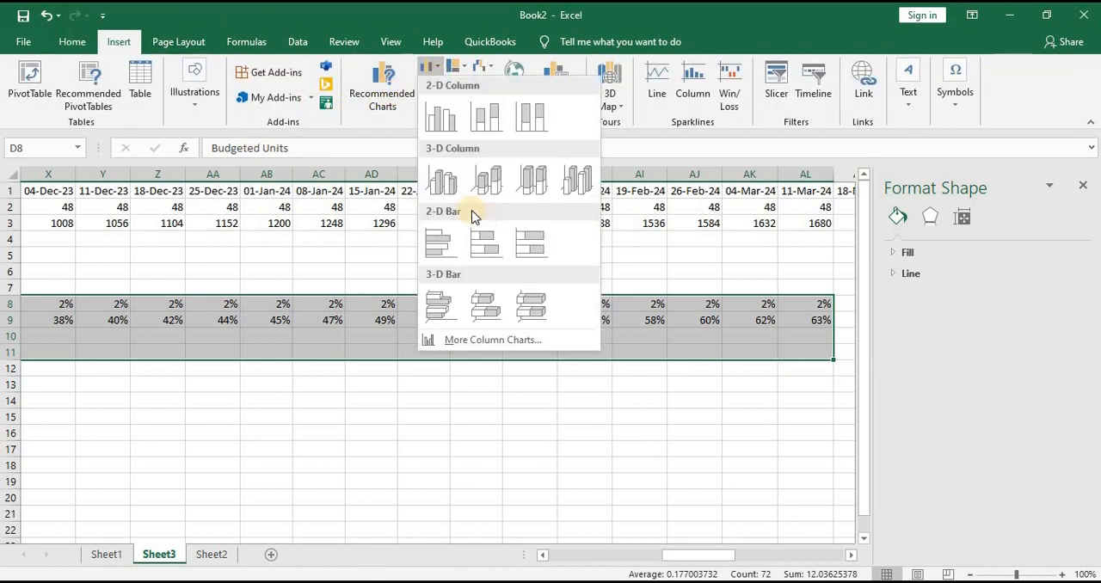
left_click(441, 127)
Change the chart to a custom combination with Cum Budgeted Units as a Line on the secondary axis
left_click(514, 381)
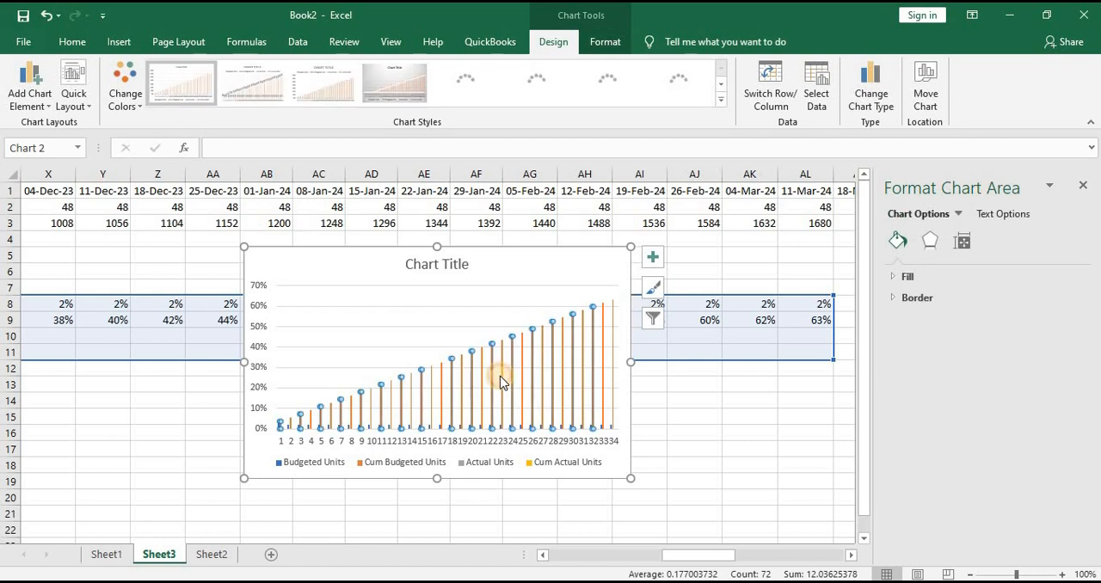
right_click(515, 383)
key("Escape")
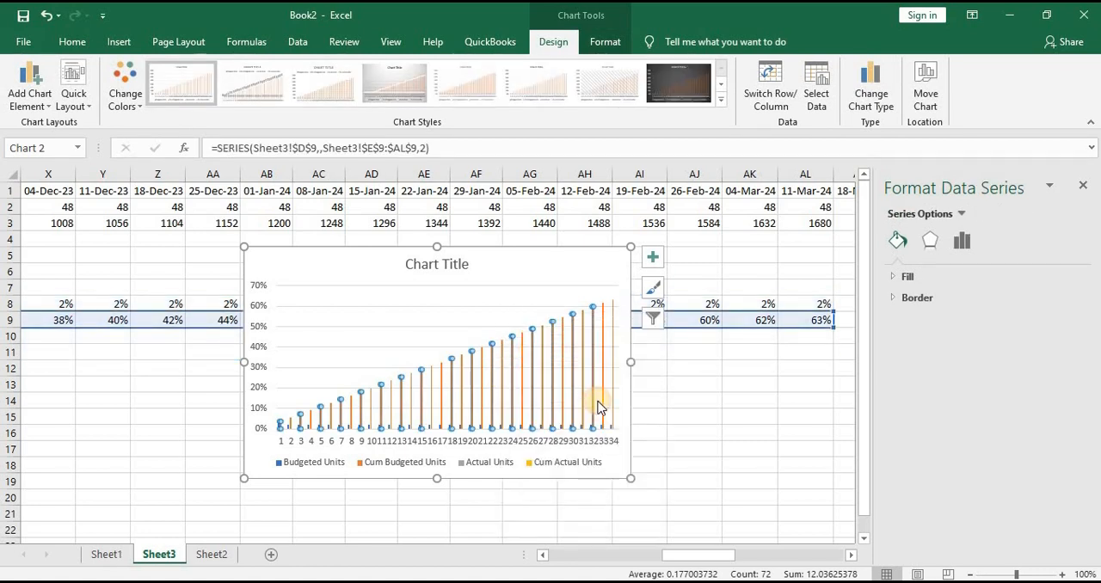
left_click(678, 438)
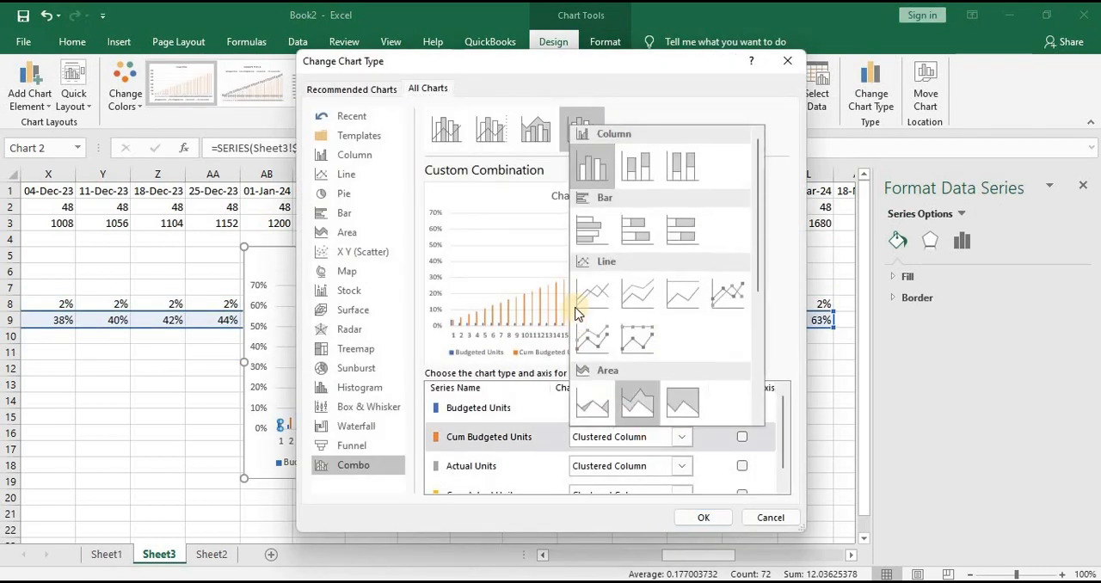
left_click(594, 301)
left_click(741, 436)
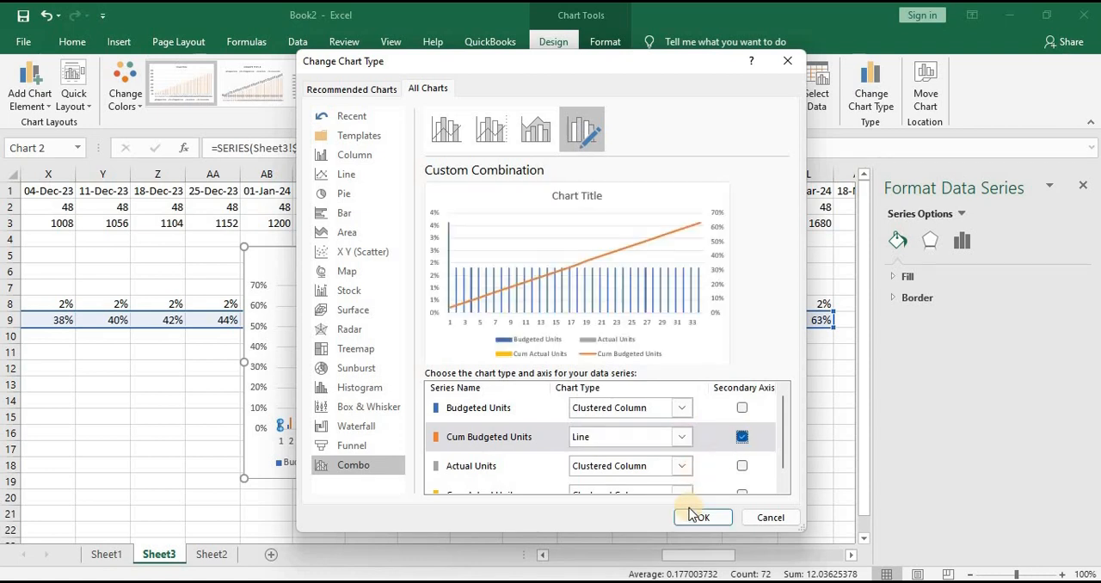
Set the Cum Actual Units series to Line on the secondary axis and apply the combination chart
scroll(684, 478, "down", 1)
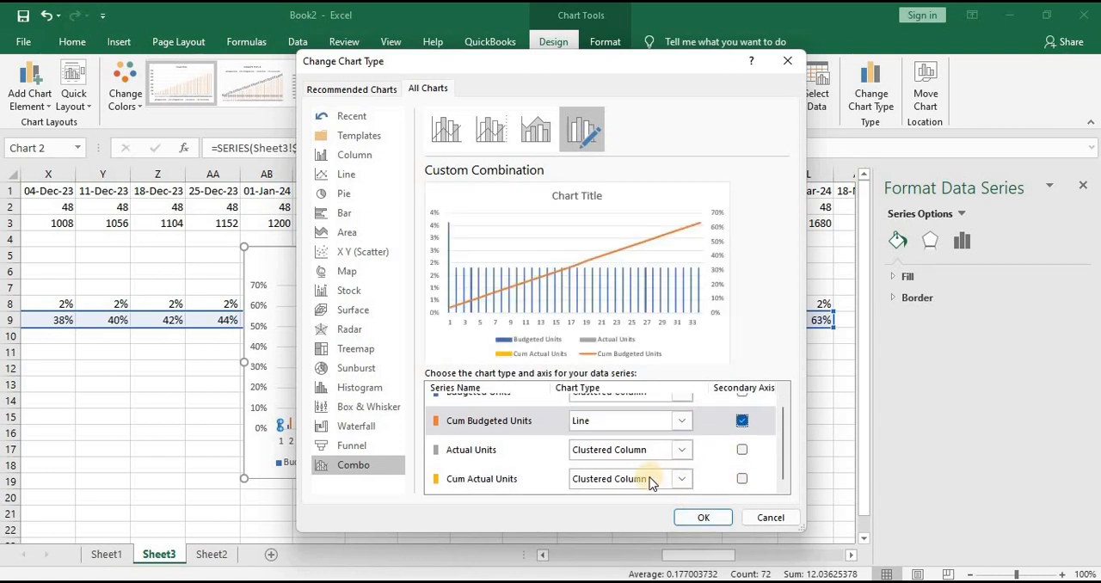
left_click(651, 483)
left_click(587, 328)
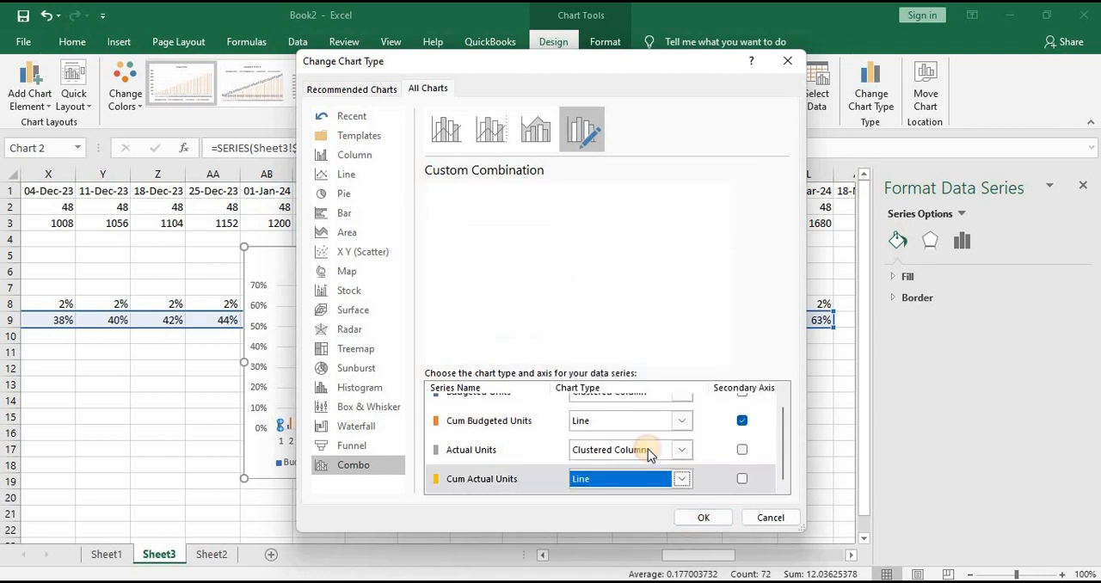
left_click(726, 486)
left_click(700, 517)
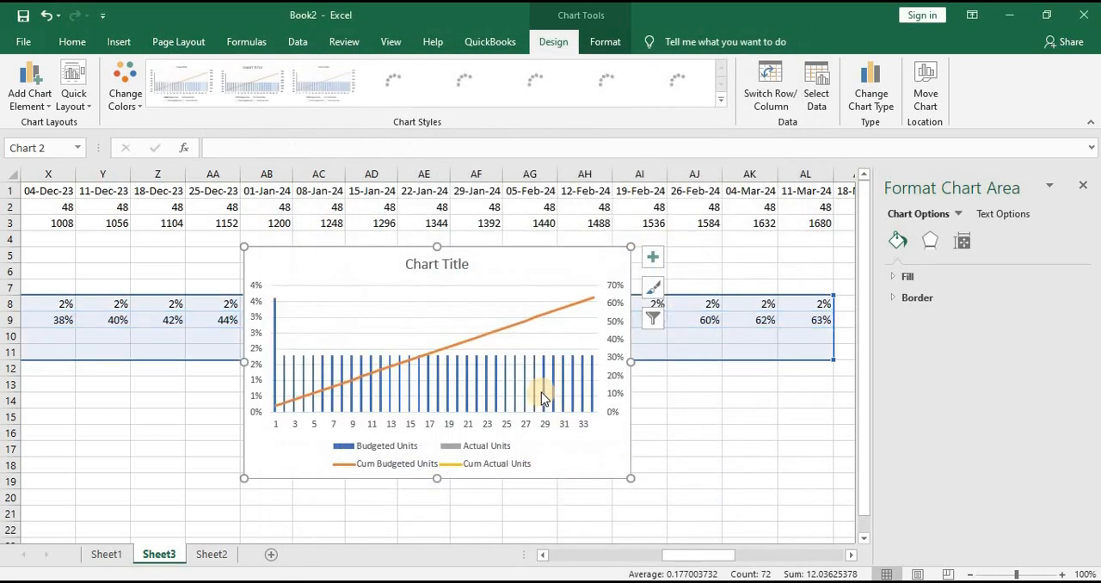
Title the combination chart "progress curve" and move it down so its upper edge sits at row 8, starting around column AC
left_click(404, 265)
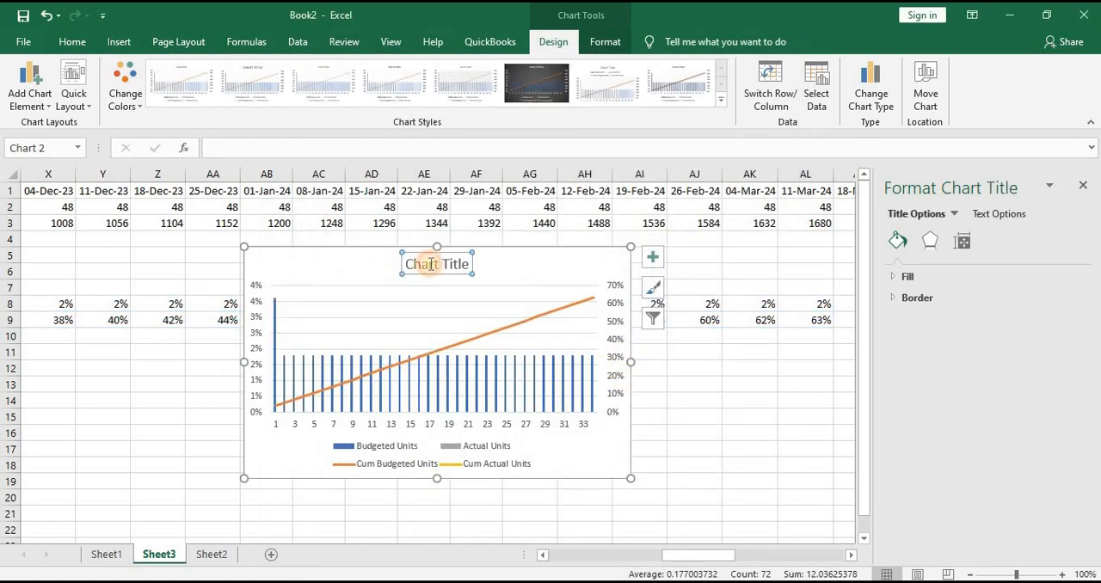
triple_click(455, 263)
left_click_drag(470, 268, 383, 267)
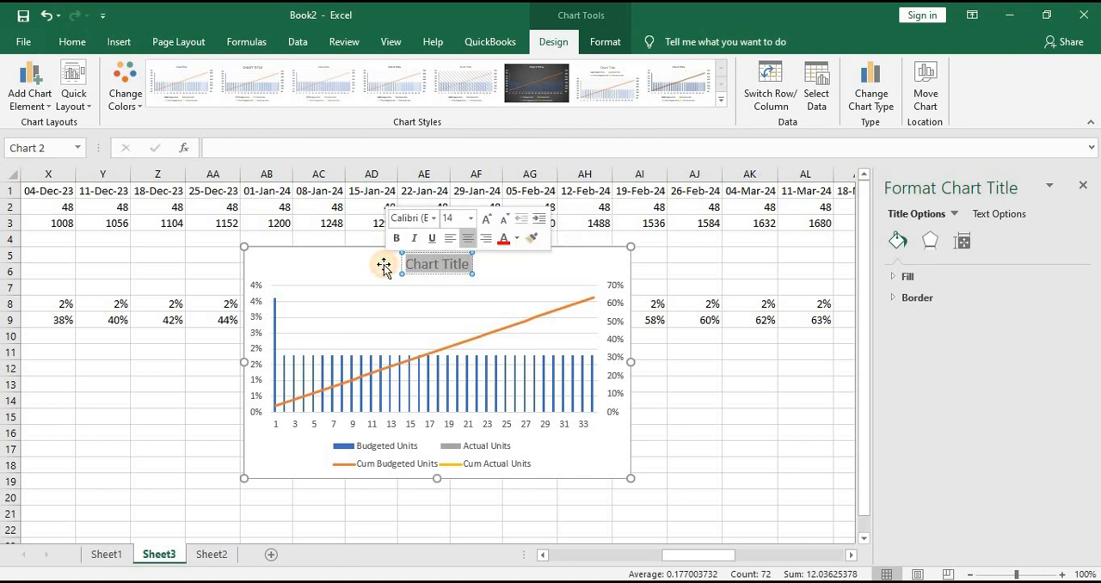
type("progress c")
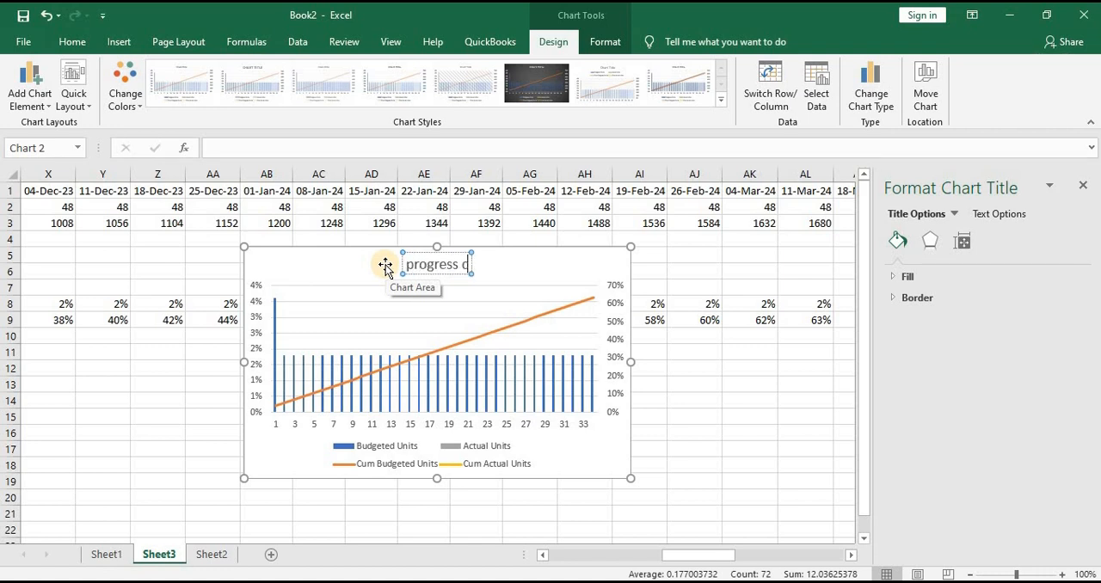
type("ve")
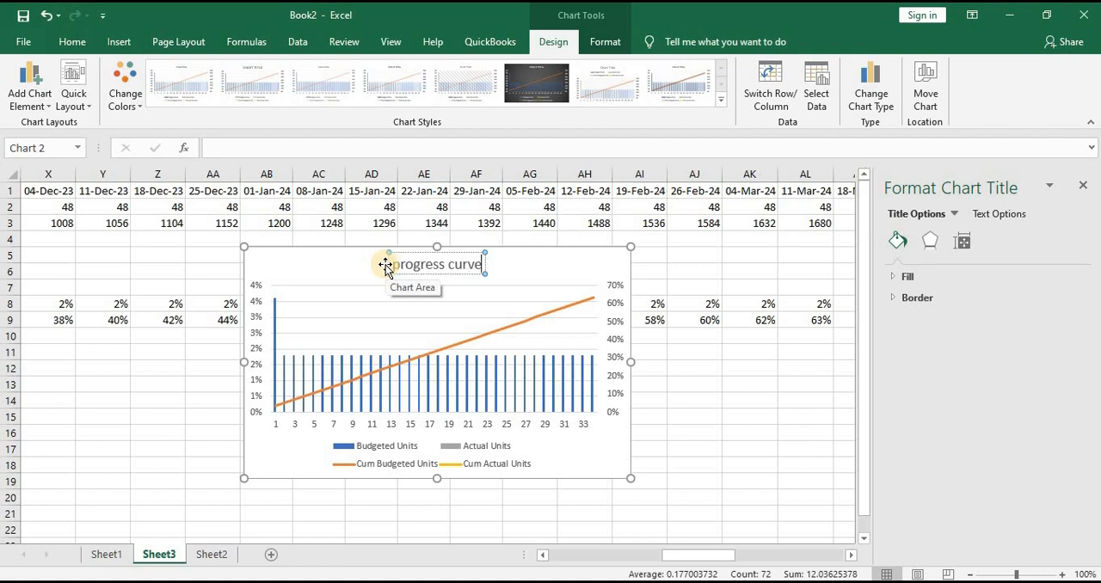
left_click(760, 419)
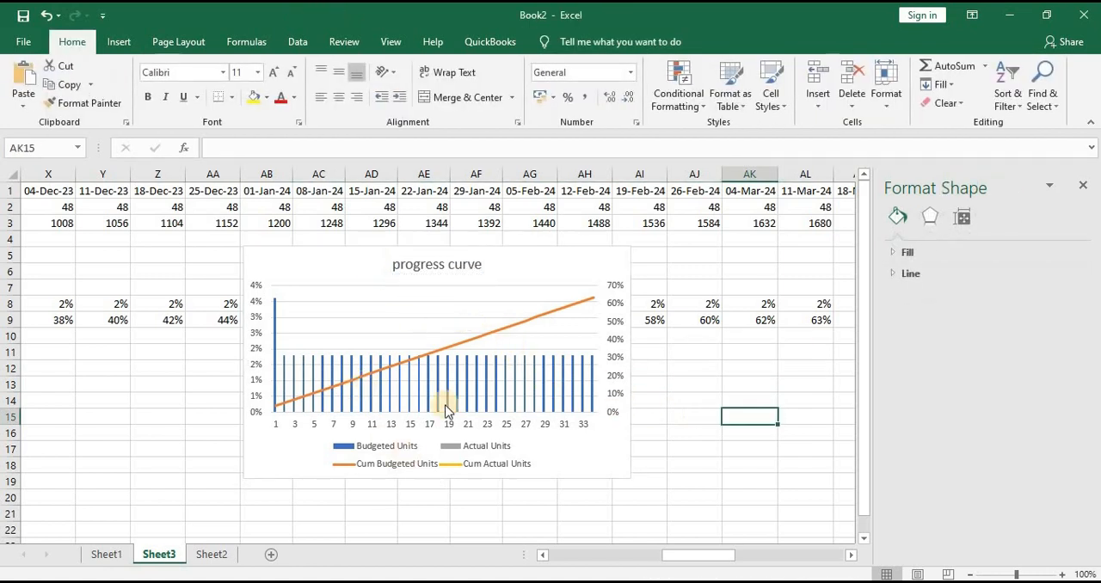
left_click_drag(373, 304, 395, 353)
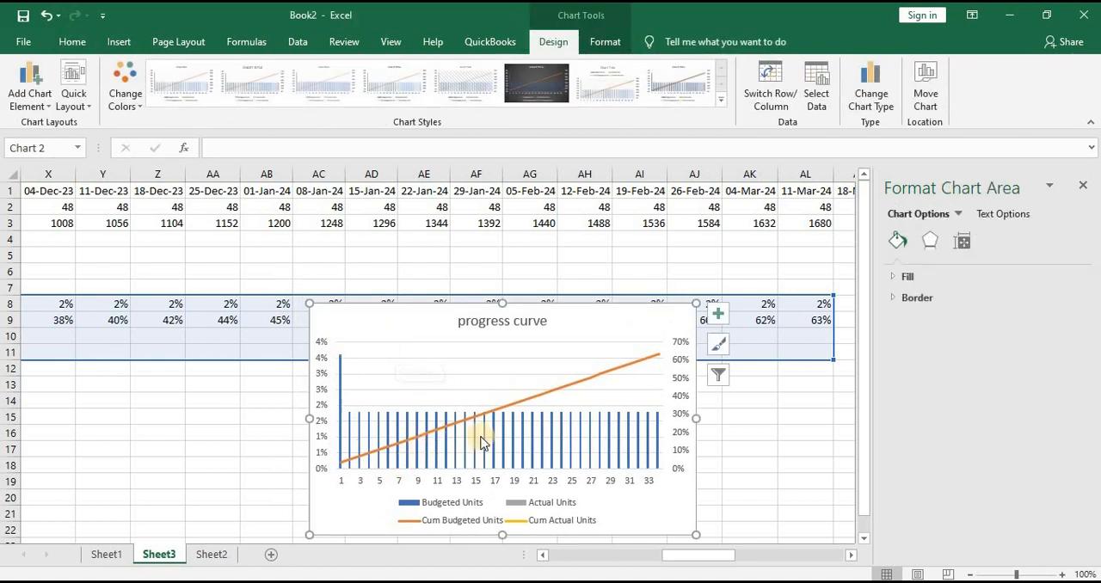
left_click(54, 333)
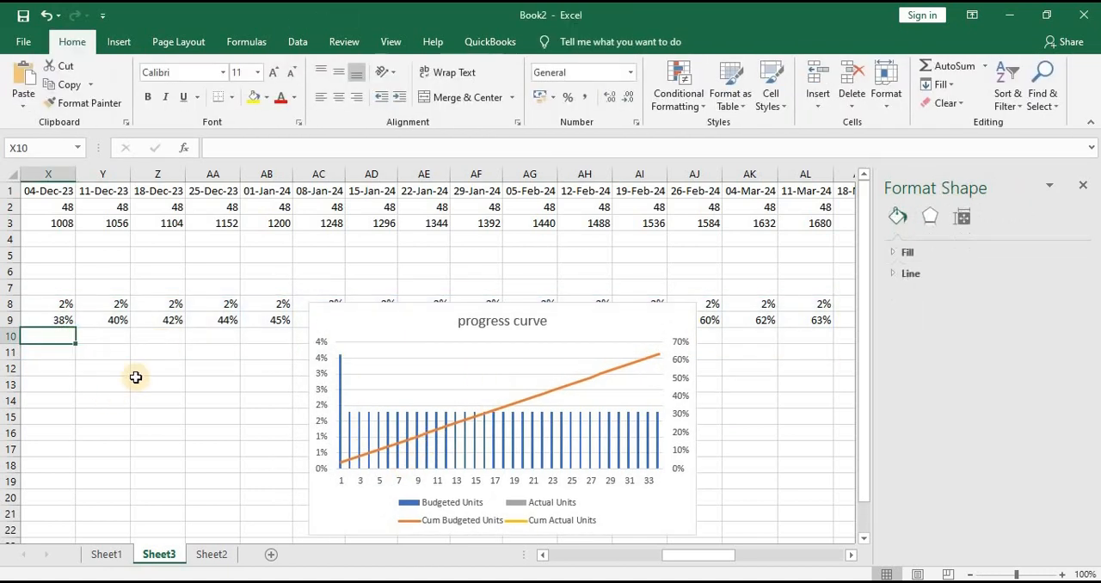